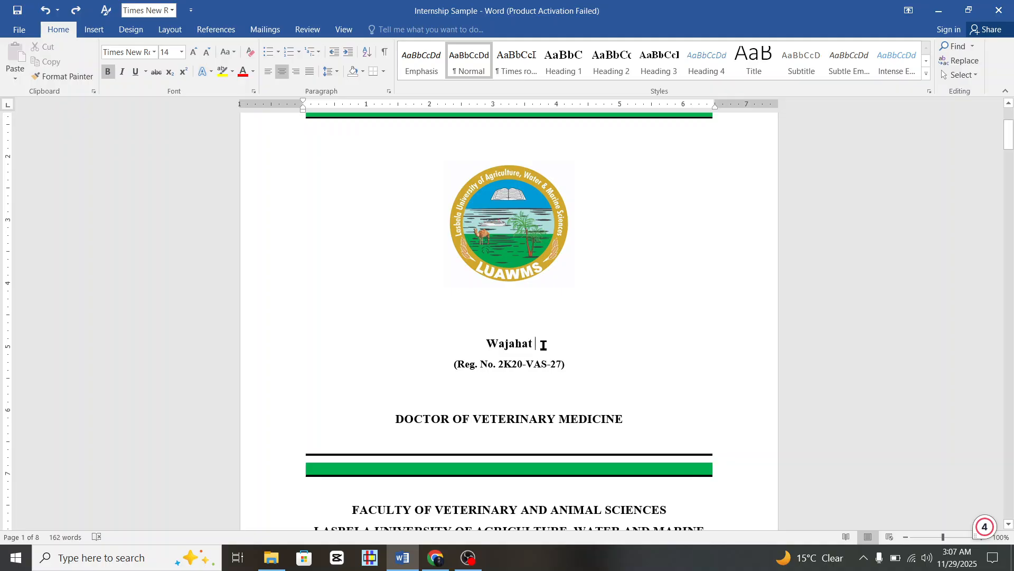
# Change the student's name on the cover page to UPPERCASE.
pyautogui.hotkey('shift', 'Left')
pyautogui.hotkey('shift', 'Left')
pyautogui.hotkey('shift', 'Left')
pyautogui.hotkey('shift', 'Left')
pyautogui.hotkey('shift', 'Left')
pyautogui.hotkey('shift', 'Left')
pyautogui.hotkey('shift', 'Left')
pyautogui.hotkey('shift', 'Left')
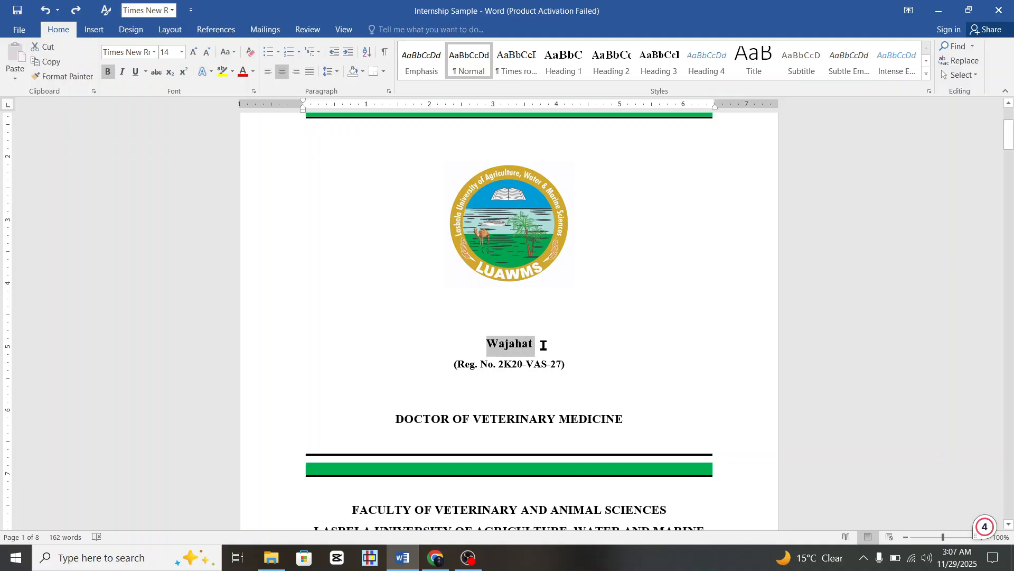
pyautogui.click(231, 52)
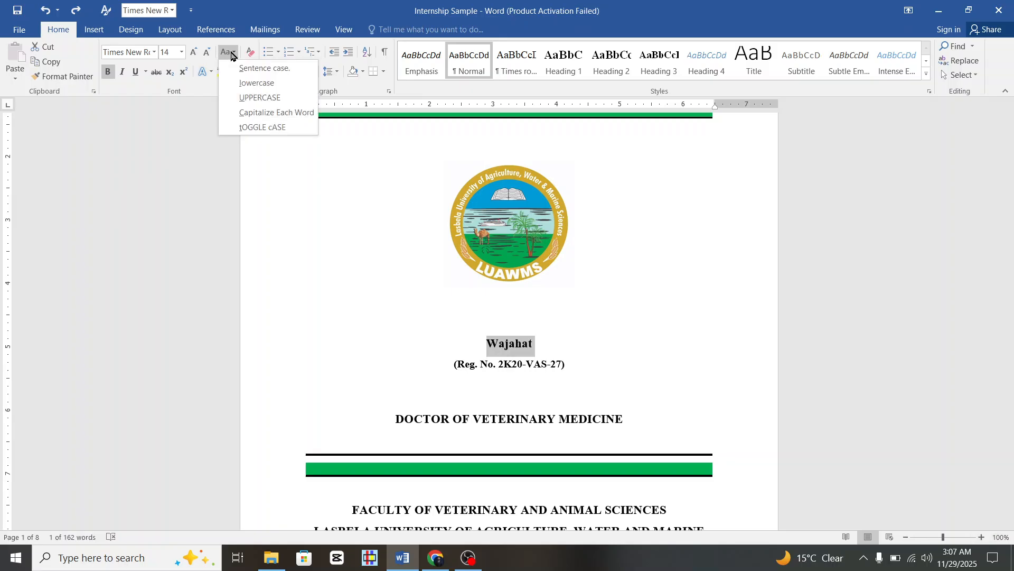
pyautogui.click(266, 98)
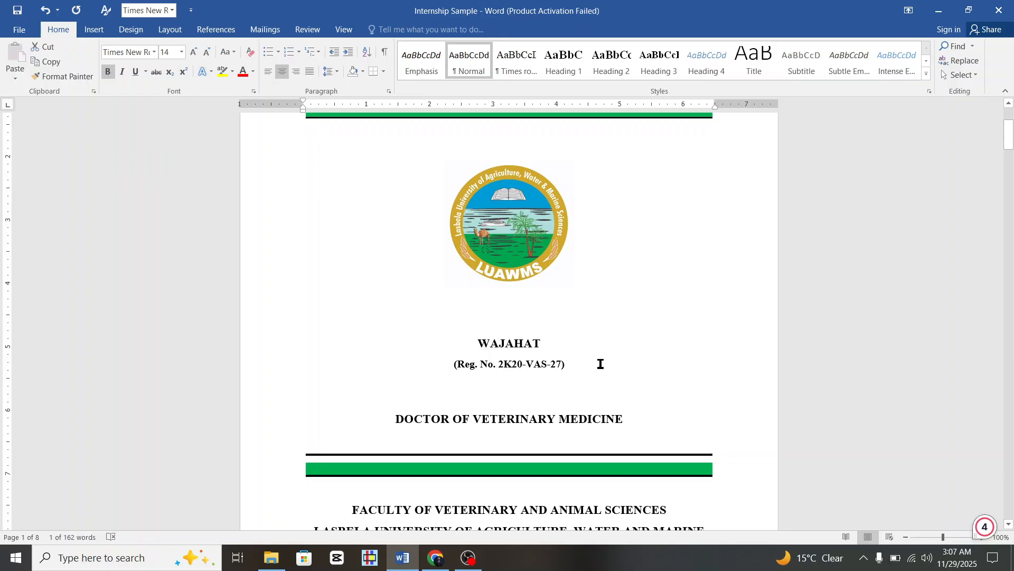
# Add the student's name to the dictionary and fill in the certificate's missing registration-number digits.
pyautogui.scroll(-8, 601, 364)
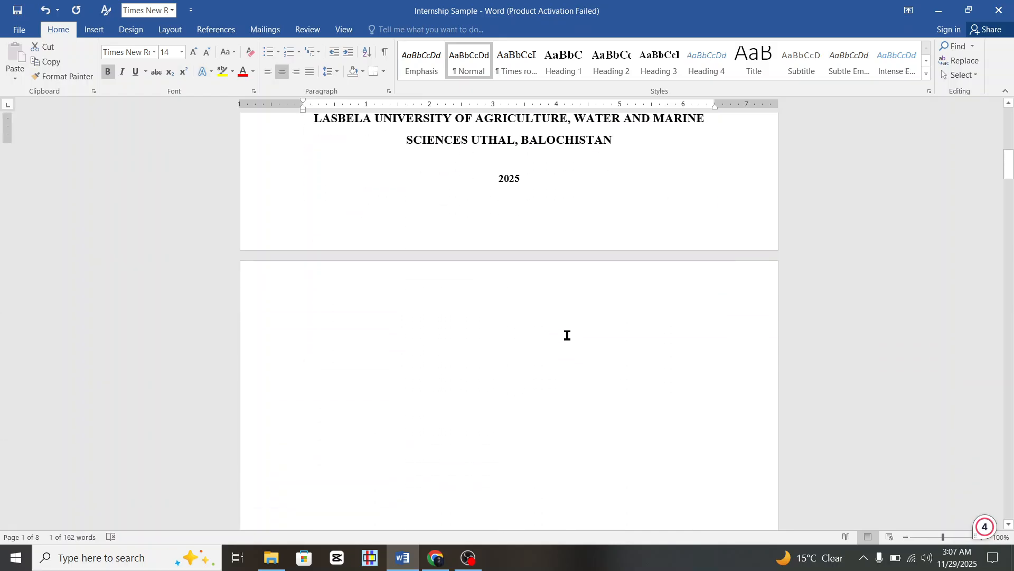
pyautogui.scroll(-16, 568, 335)
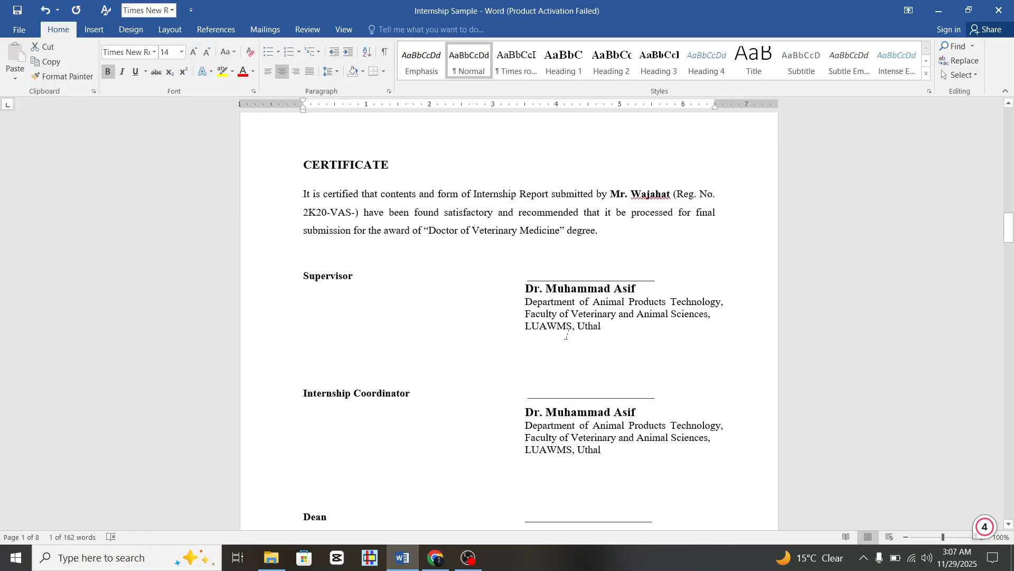
pyautogui.click(679, 207)
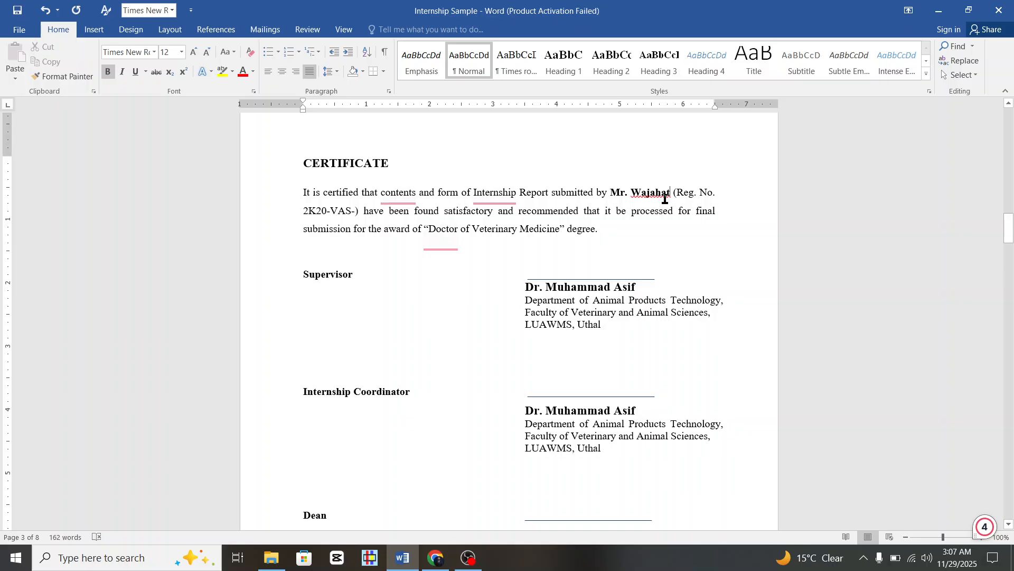
pyautogui.rightClick(665, 195)
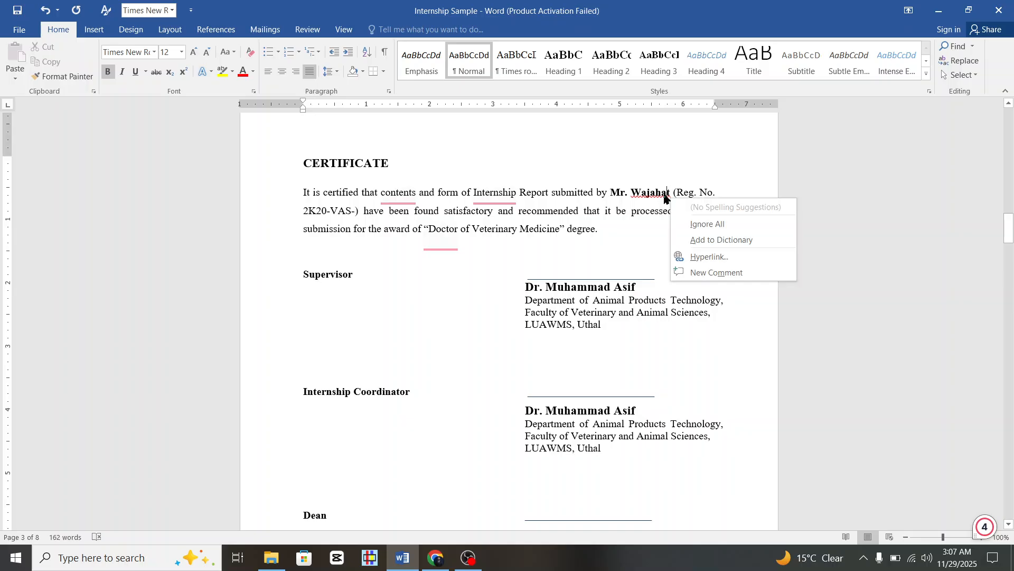
pyautogui.click(720, 241)
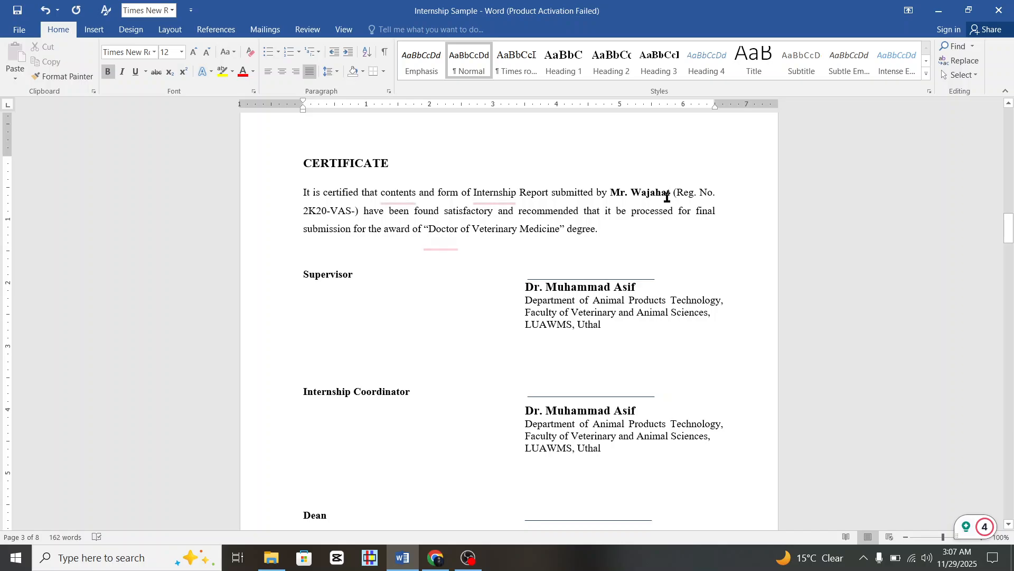
pyautogui.click(357, 212)
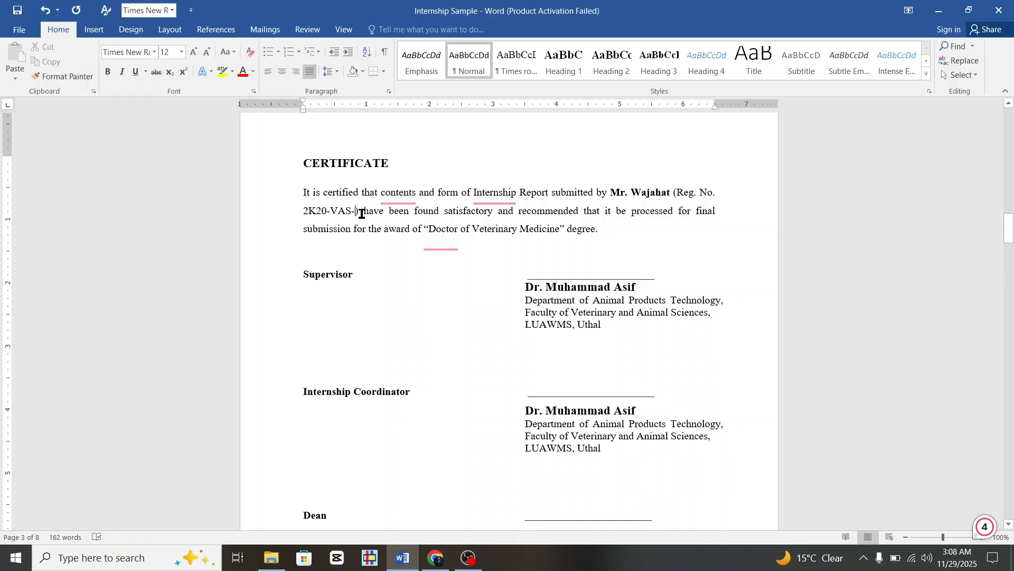
pyautogui.write('27')
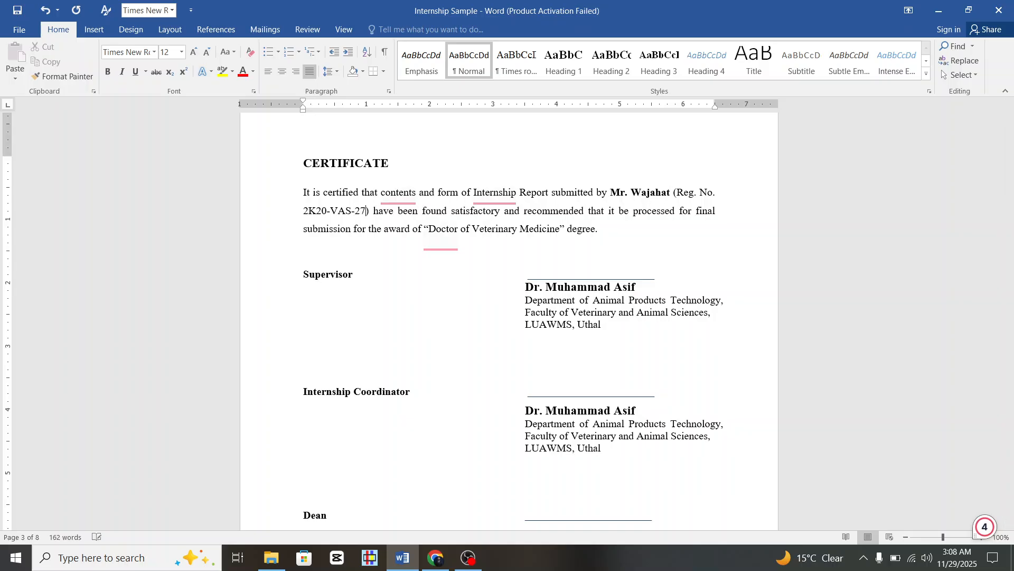
# Scroll through the Dedication, Acknowledgement and Contents pages to the end of the LIST OF FIGURE heading.
pyautogui.scroll(-10, 578, 205)
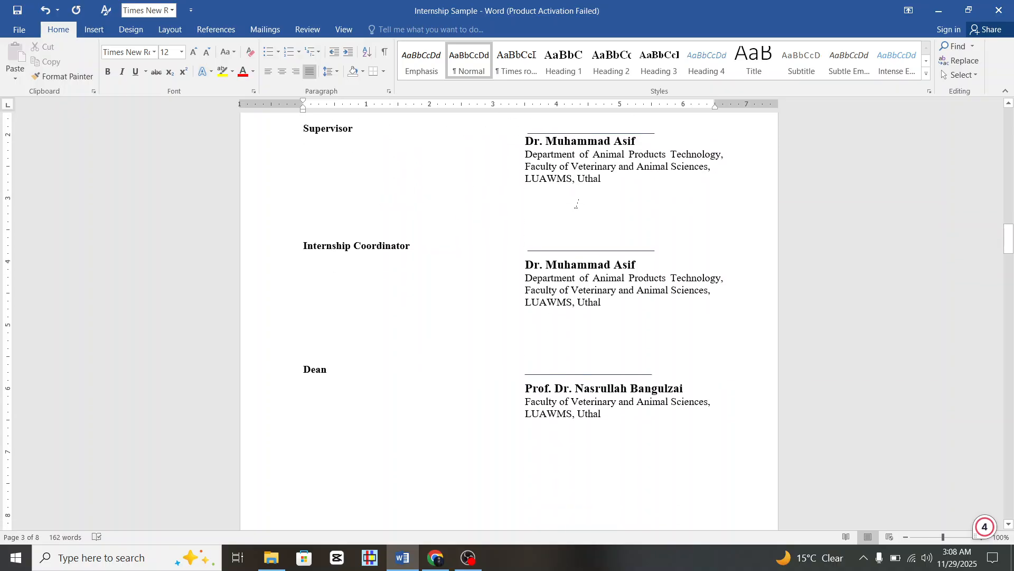
pyautogui.scroll(-10, 577, 205)
pyautogui.scroll(2, 578, 204)
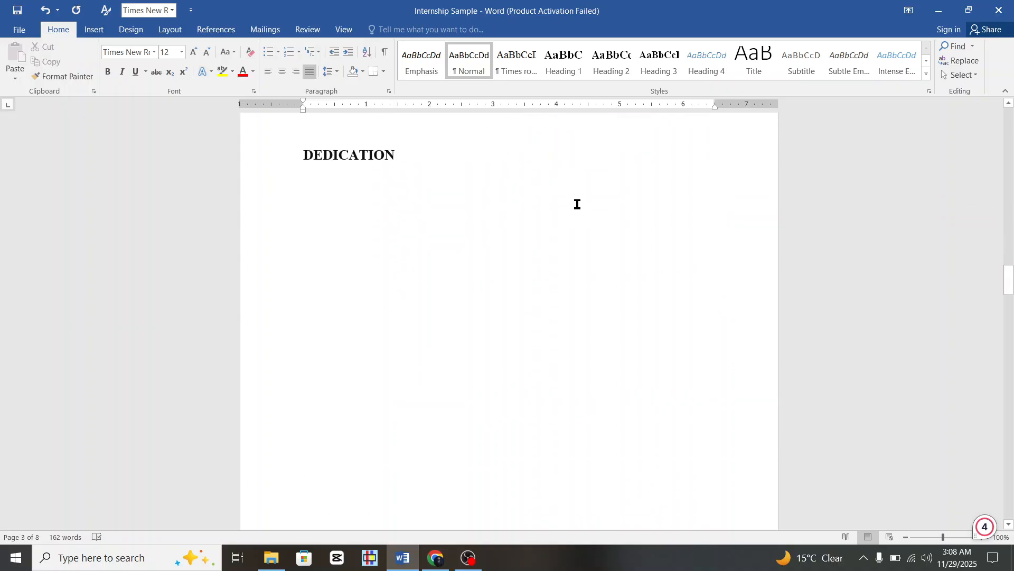
pyautogui.scroll(-3, 382, 243)
pyautogui.scroll(-15, 382, 243)
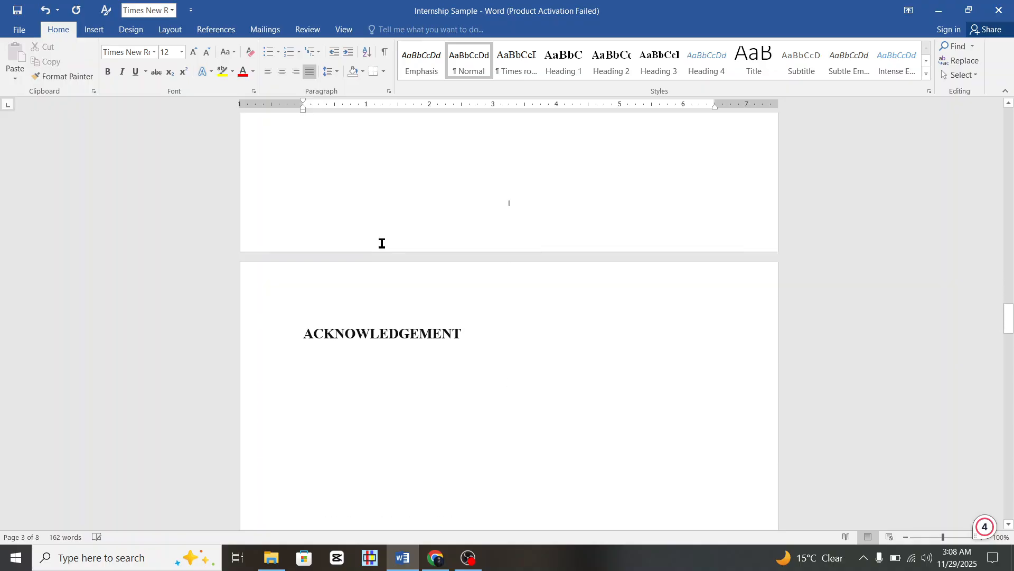
pyautogui.scroll(-15, 382, 243)
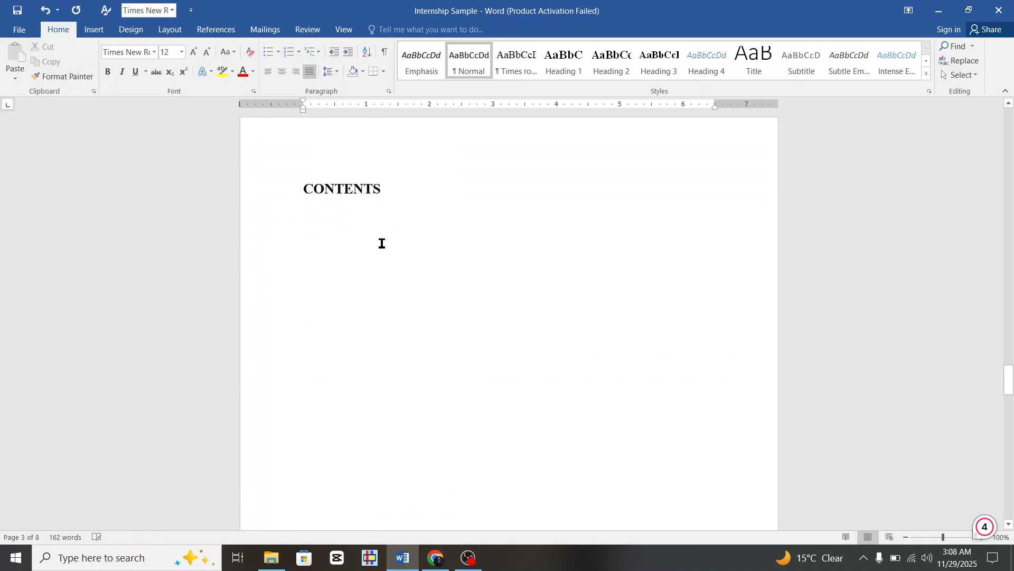
pyautogui.scroll(15, 382, 243)
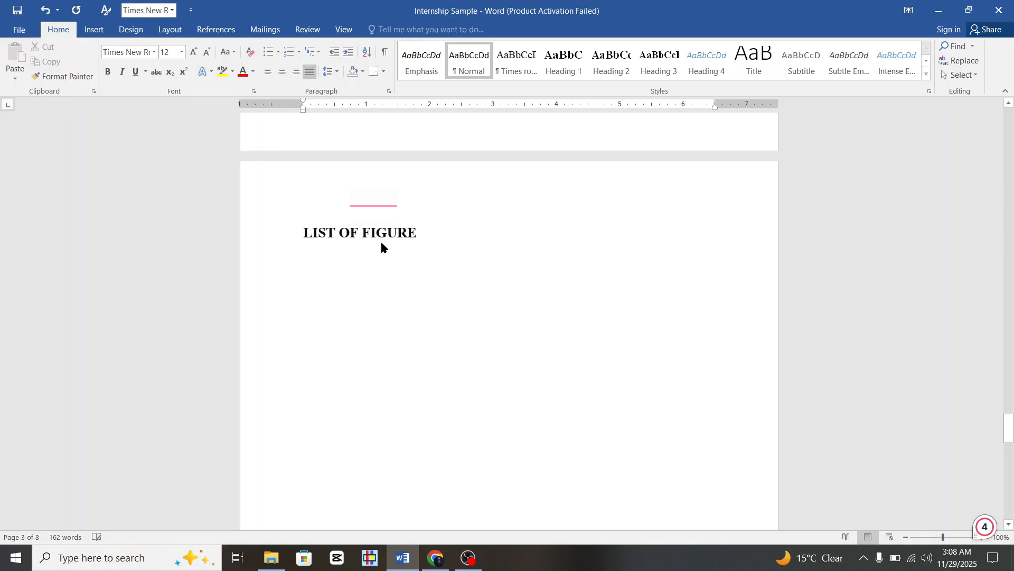
pyautogui.scroll(-2, 382, 243)
pyautogui.scroll(7, 382, 243)
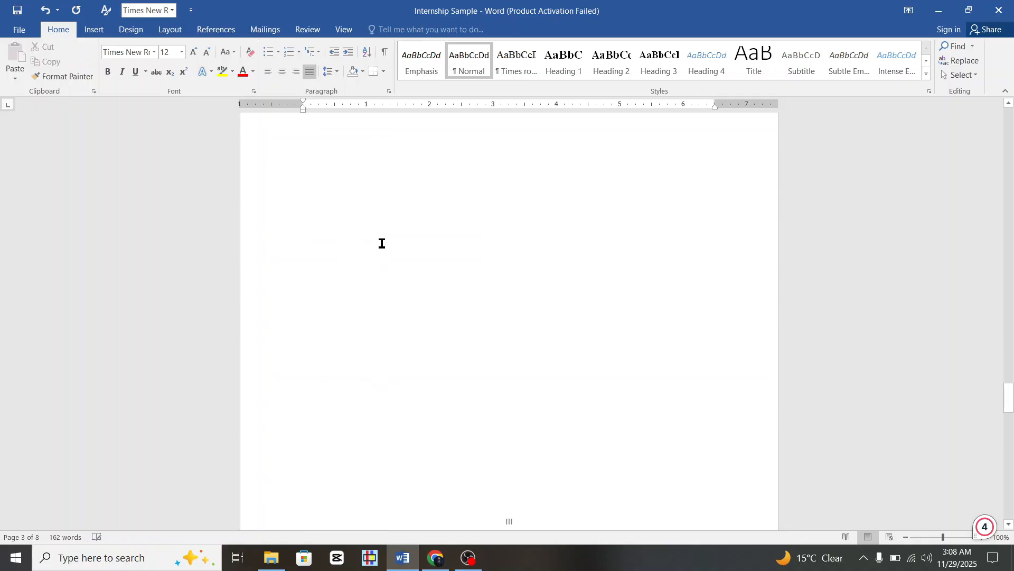
pyautogui.scroll(-12, 382, 243)
pyautogui.scroll(-20, 382, 243)
pyautogui.scroll(-10, 382, 243)
pyautogui.scroll(1, 382, 243)
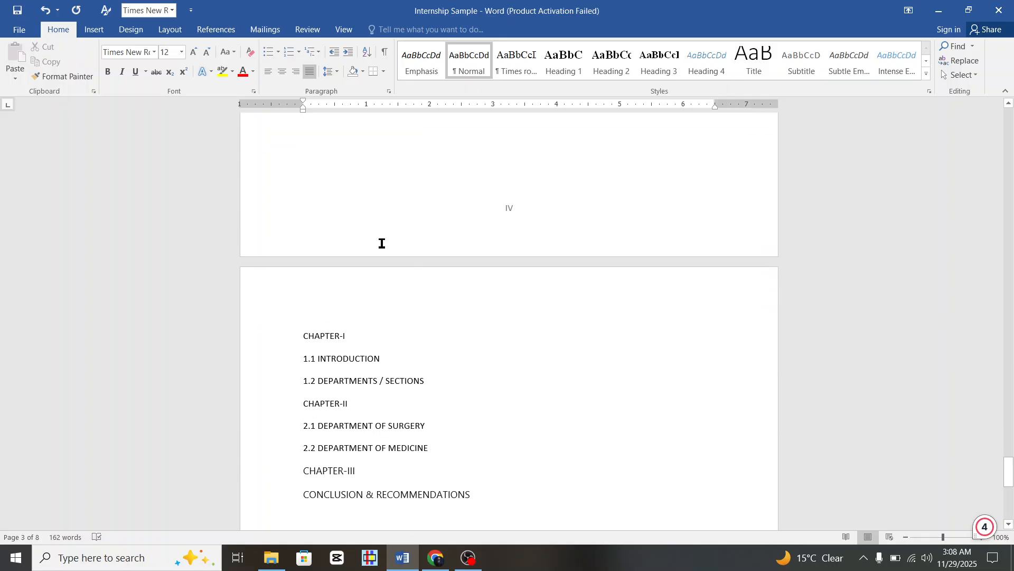
pyautogui.scroll(-1, 382, 243)
pyautogui.scroll(3, 382, 243)
pyautogui.scroll(12, 382, 243)
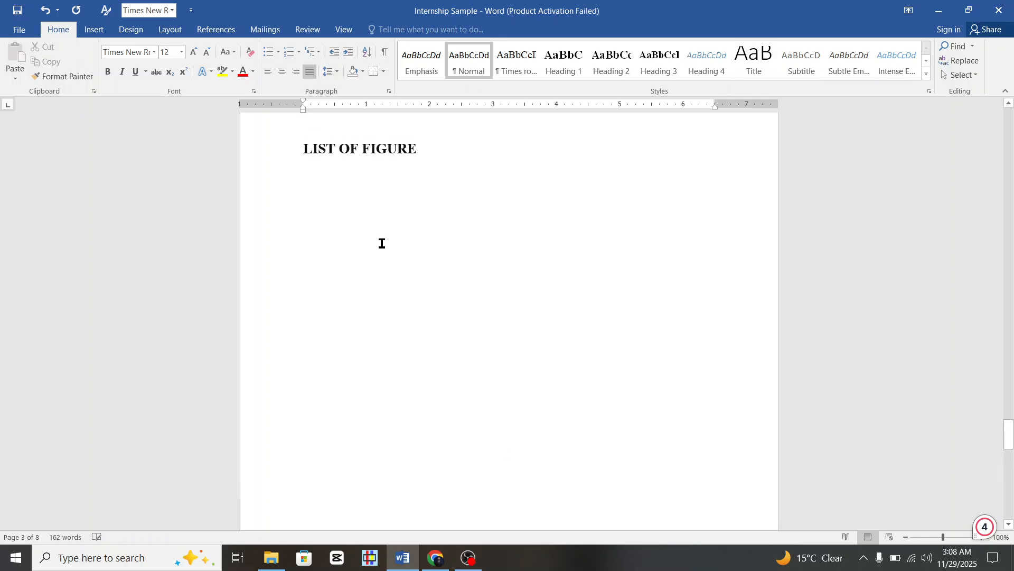
pyautogui.click(432, 208)
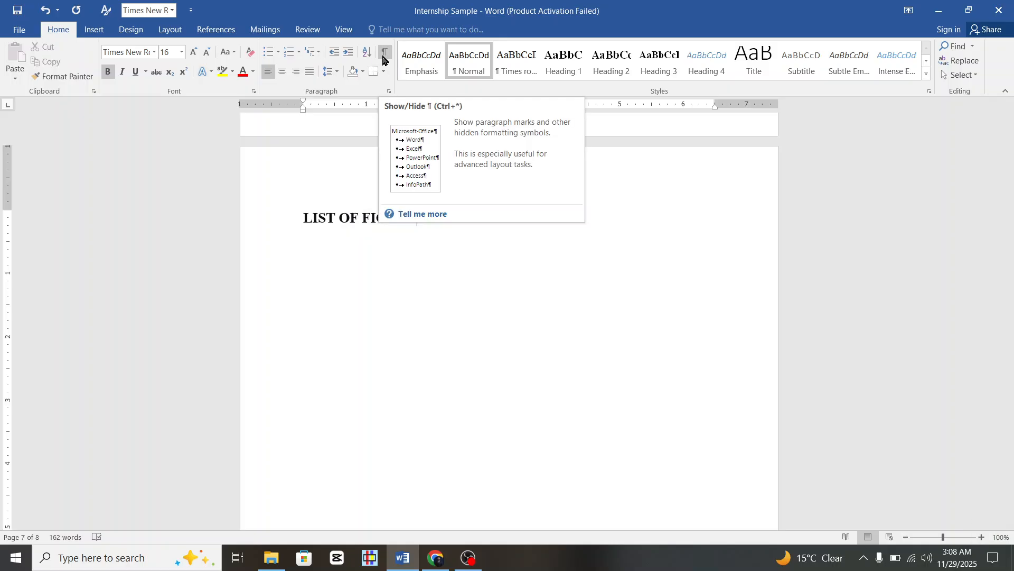
# Show formatting marks and delete the section break after LIST OF FIGURE, undoing a trial page break.
pyautogui.click(385, 53)
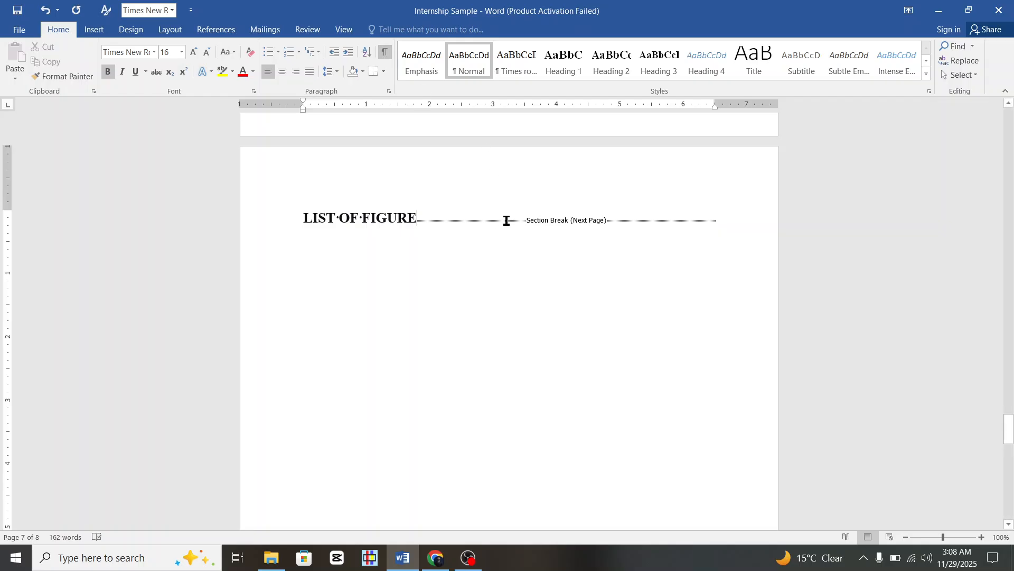
pyautogui.press('Delete')
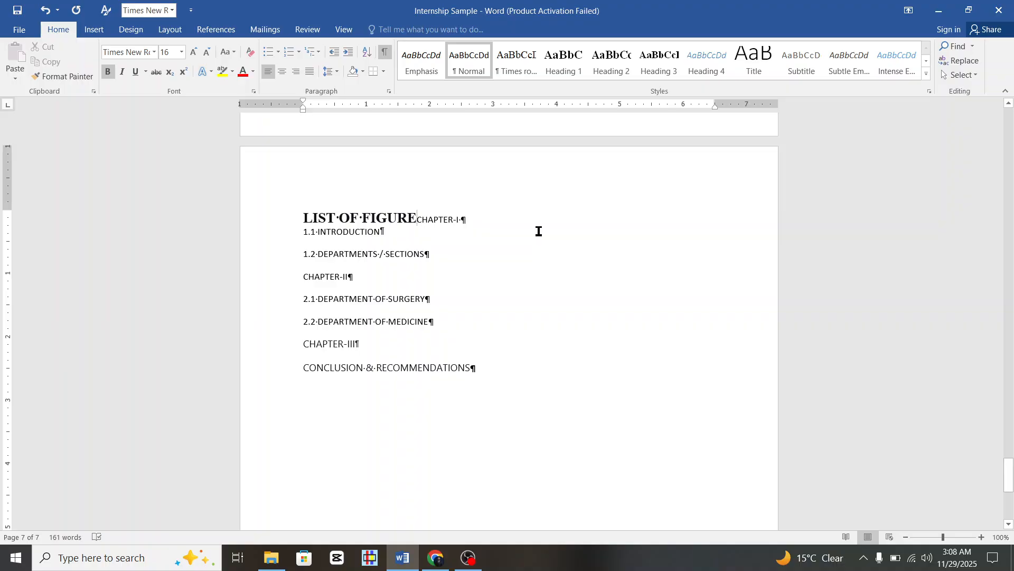
pyautogui.hotkey('ctrl', 'Return')
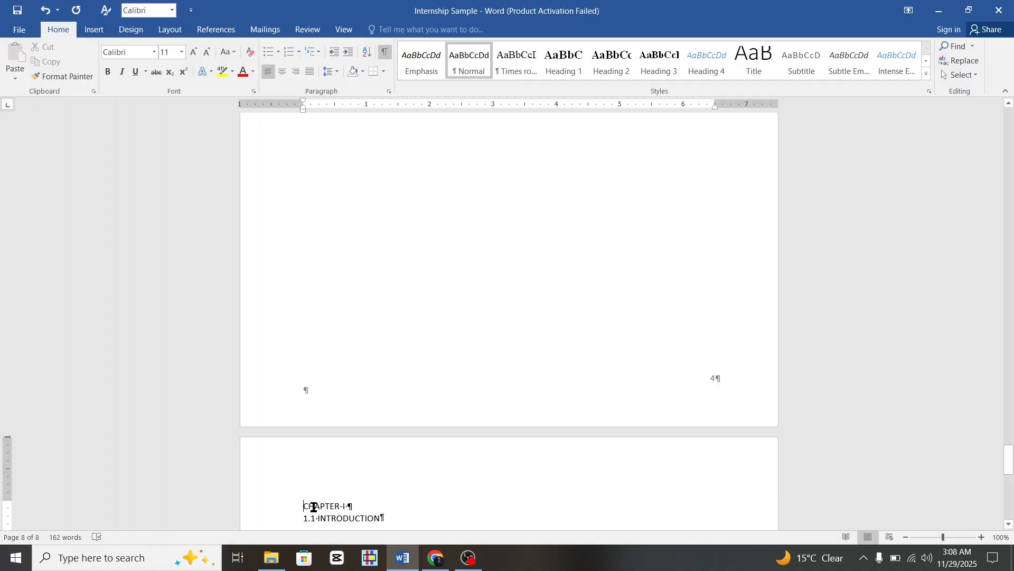
pyautogui.scroll(-4, 380, 469)
pyautogui.scroll(6, 383, 469)
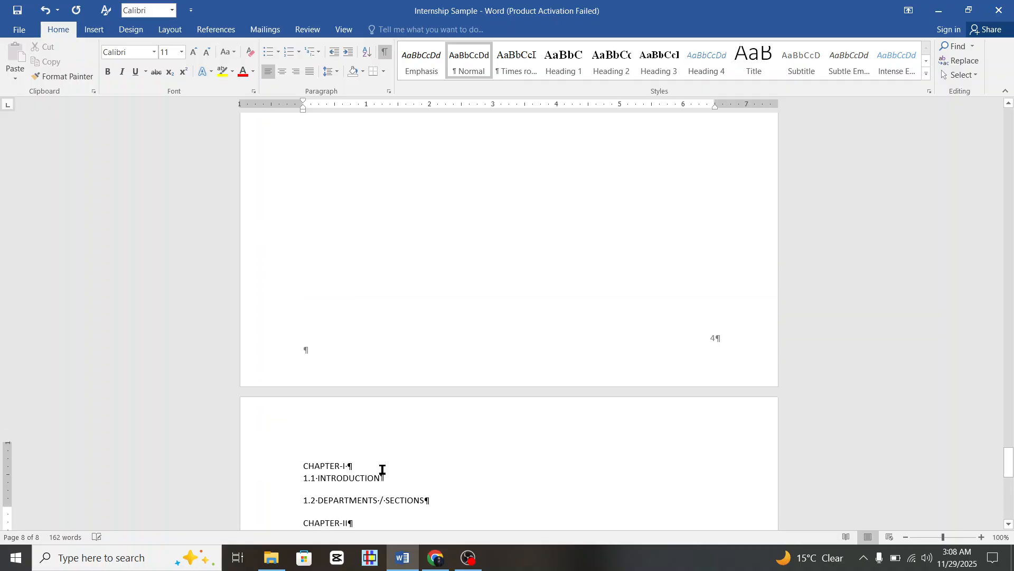
pyautogui.scroll(3, 385, 467)
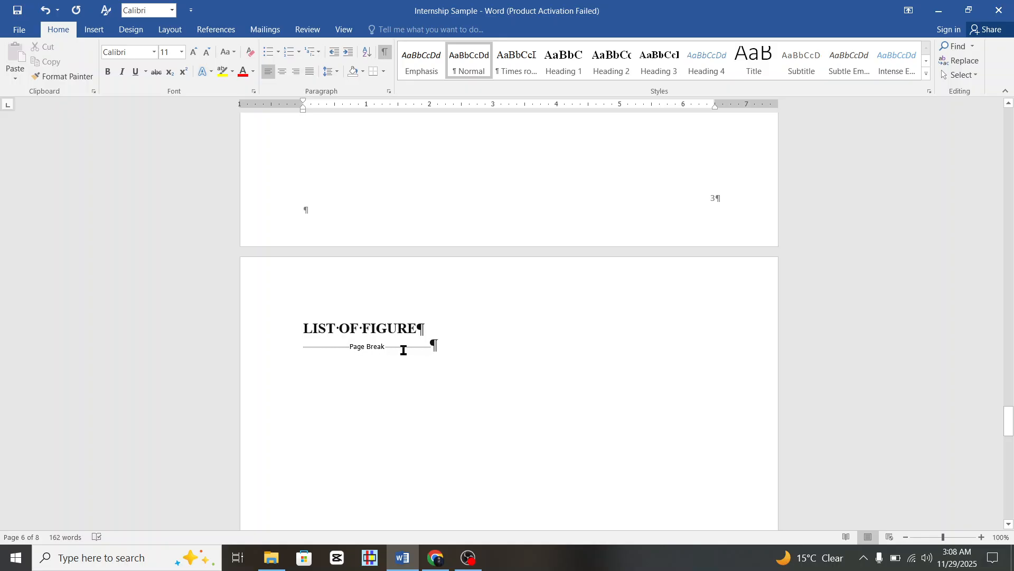
pyautogui.scroll(3, 453, 341)
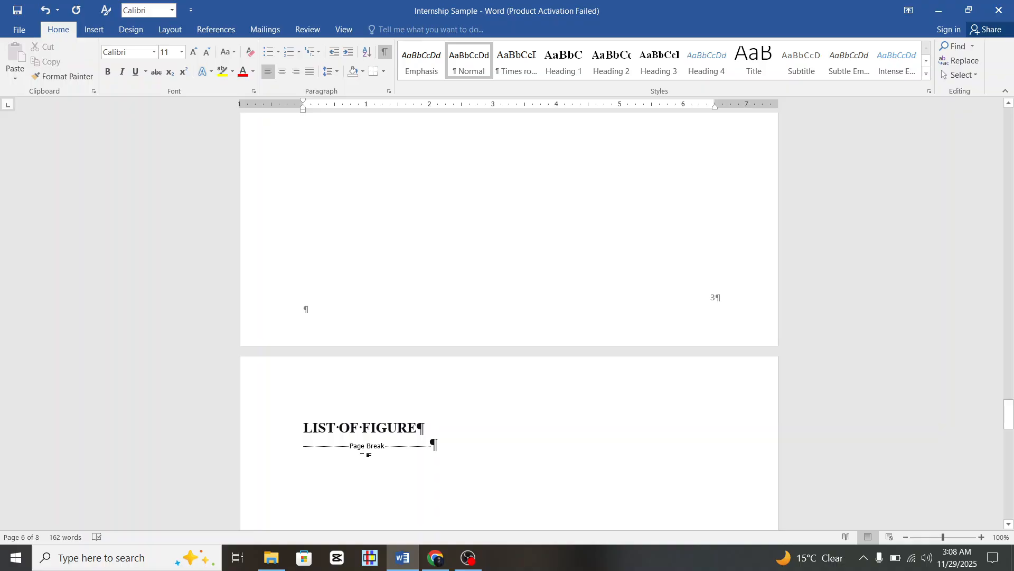
pyautogui.hotkey('ctrl', 'z')
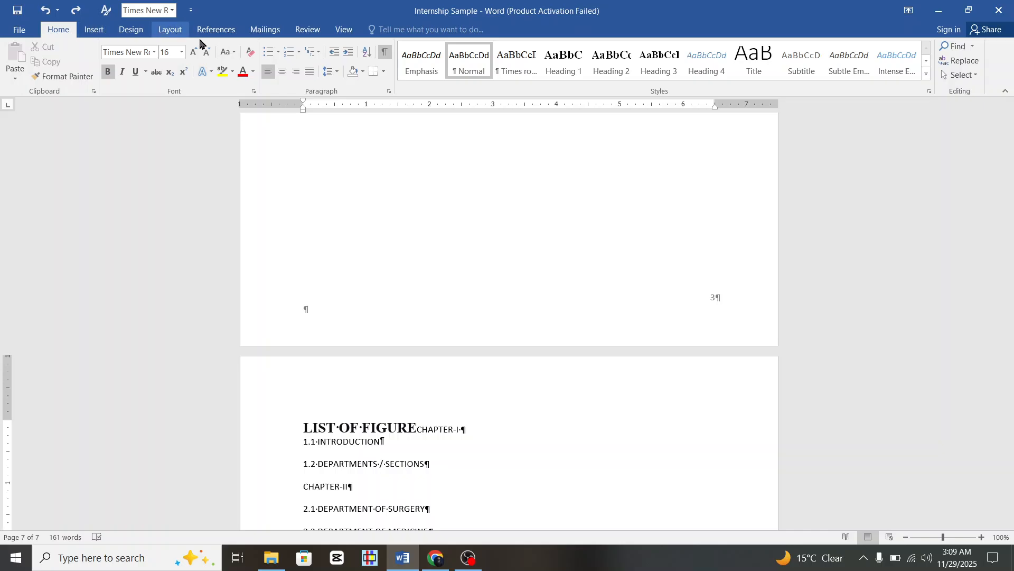
# Insert a Next Page section break after the LIST OF FIGURE heading.
pyautogui.click(171, 33)
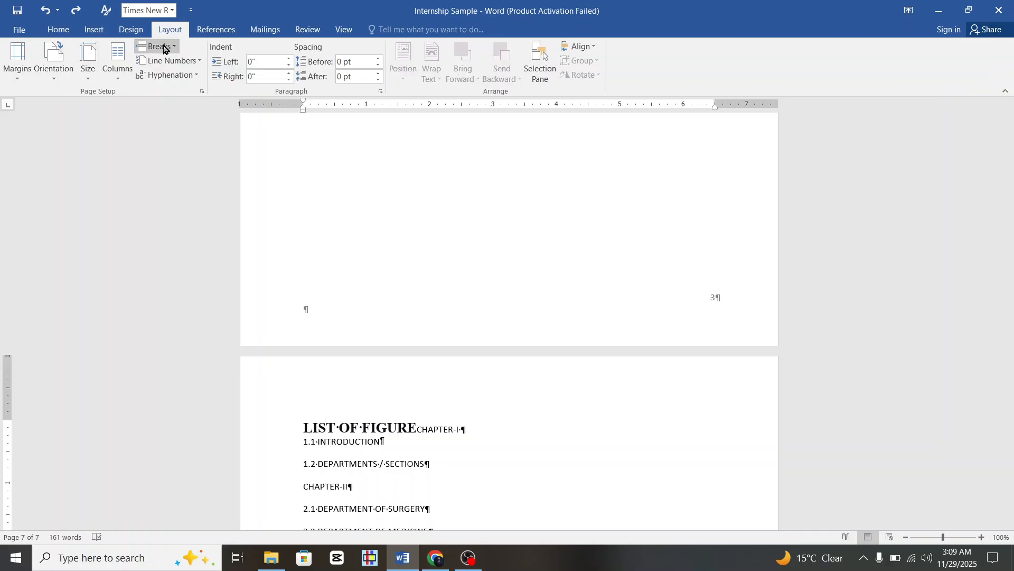
pyautogui.click(158, 46)
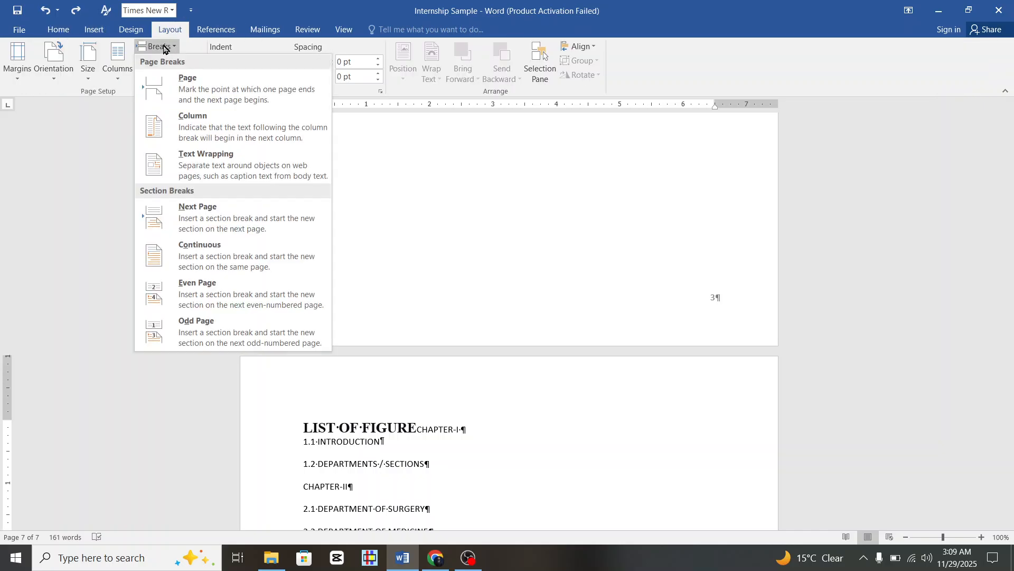
pyautogui.click(221, 206)
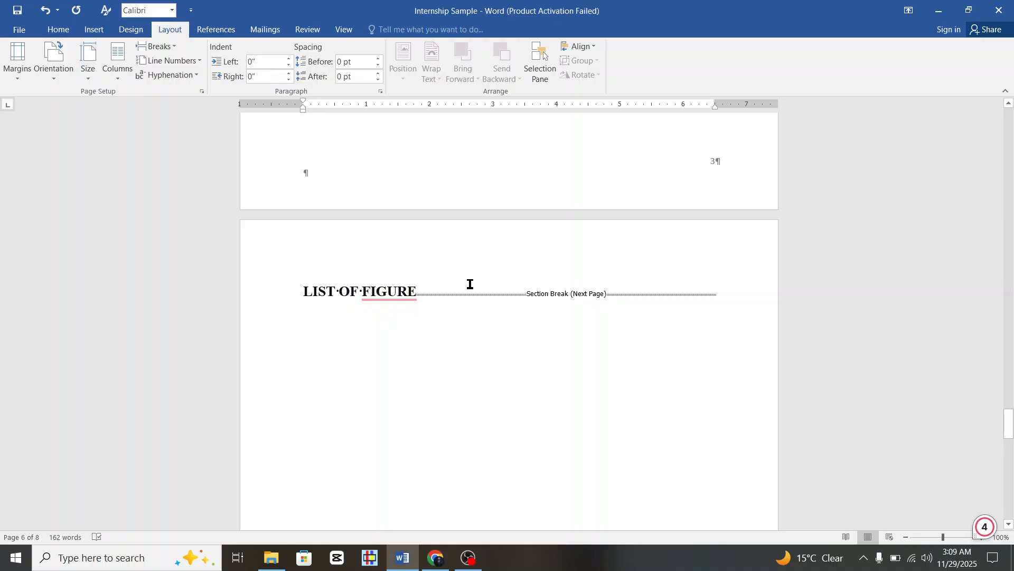
# Scroll back up past the Contents and Acknowledgement pages to the DEDICATION page.
pyautogui.scroll(-10, 470, 284)
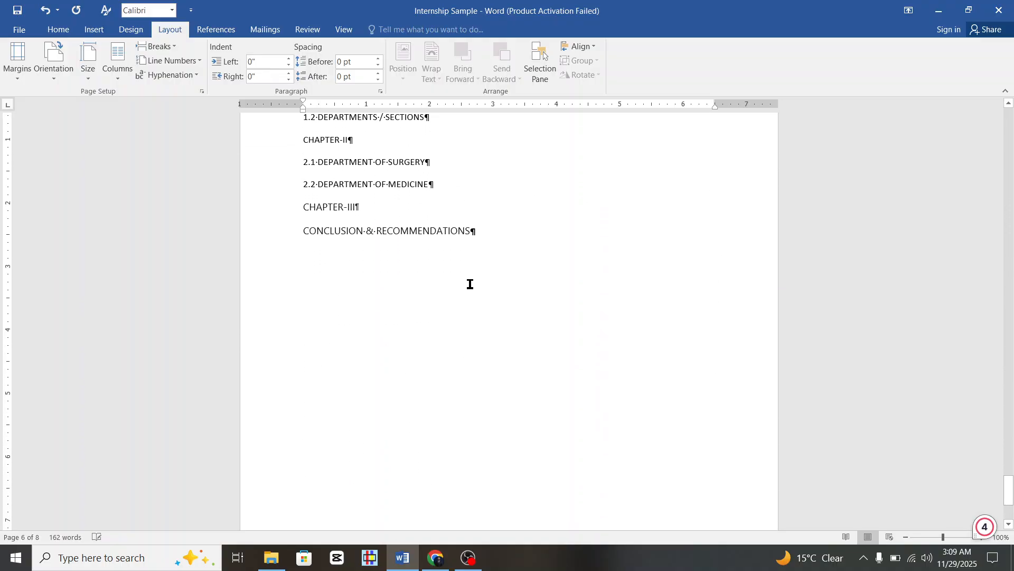
pyautogui.scroll(5, 470, 284)
pyautogui.scroll(5, 668, 243)
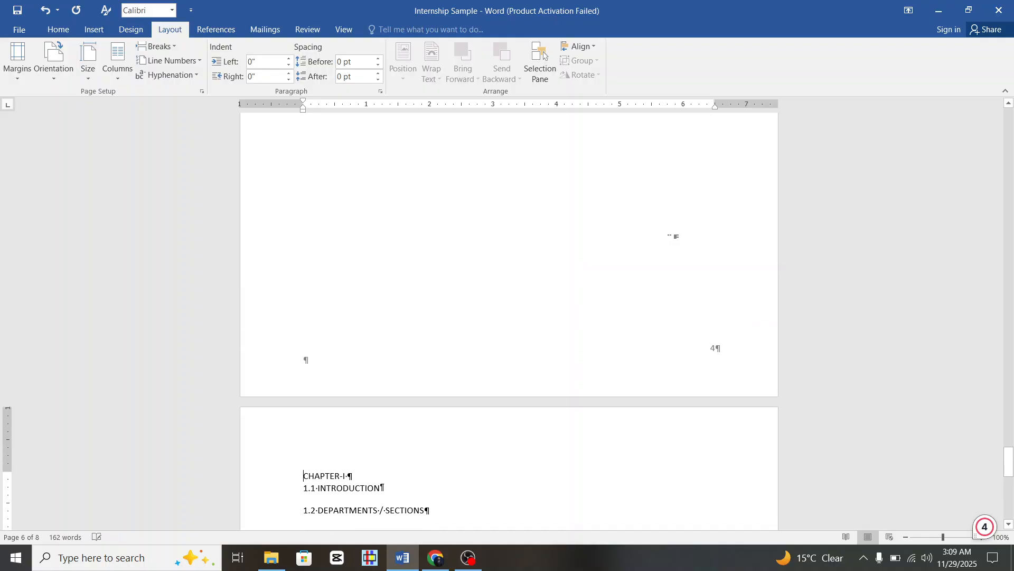
pyautogui.scroll(-5, 501, 253)
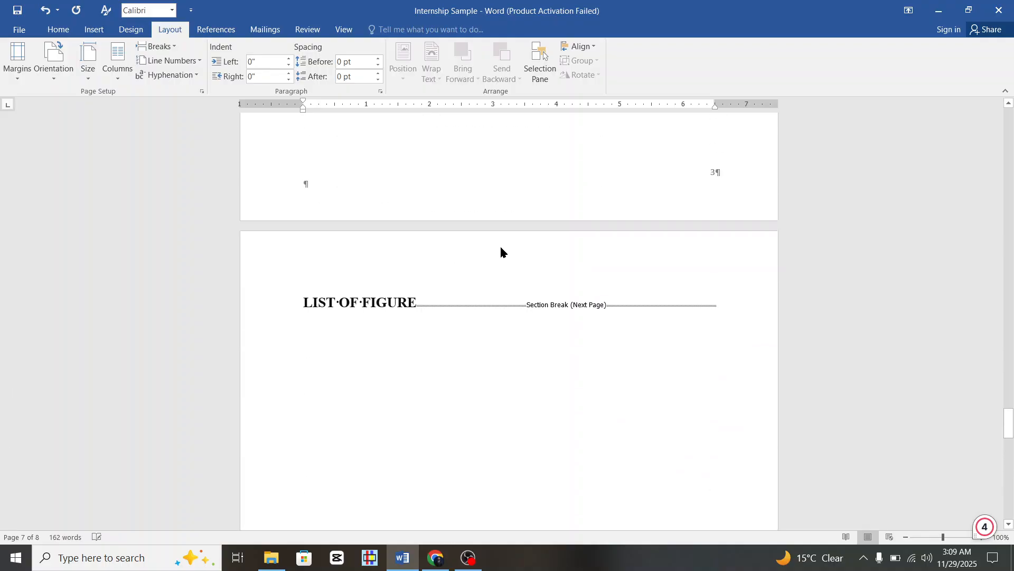
pyautogui.scroll(4, 501, 253)
pyautogui.scroll(3, 501, 254)
pyautogui.scroll(15, 501, 254)
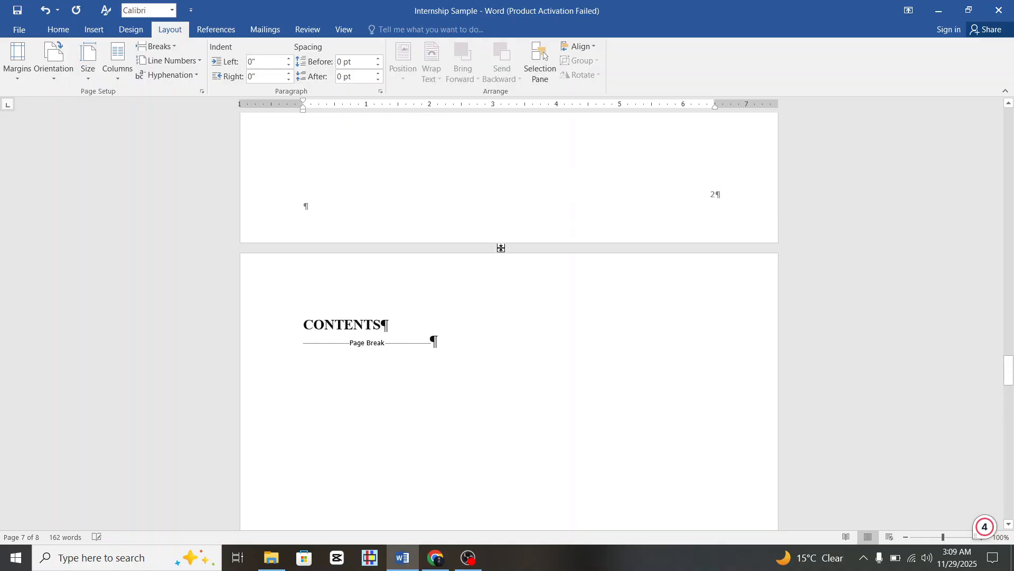
pyautogui.scroll(10, 501, 254)
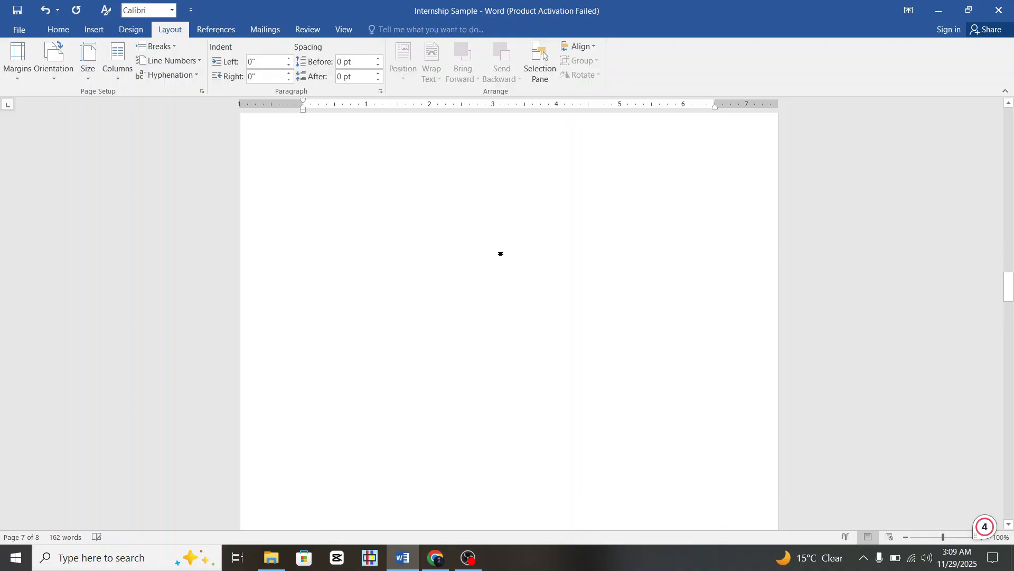
pyautogui.scroll(3, 501, 254)
# Format the DEDICATION section's page numbers as capital Roman numerals I, II, III starting at I.
pyautogui.click(418, 215)
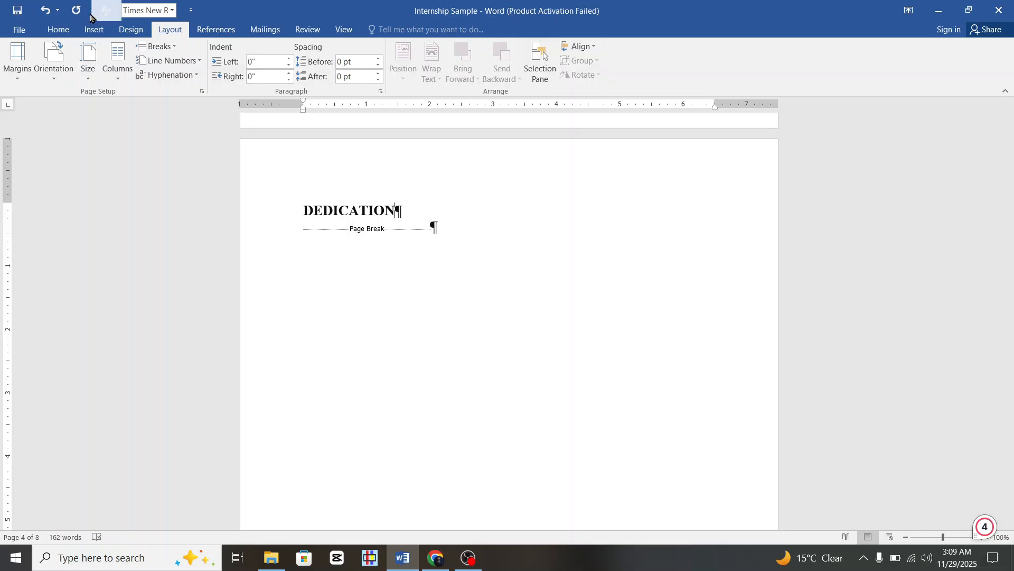
pyautogui.click(91, 30)
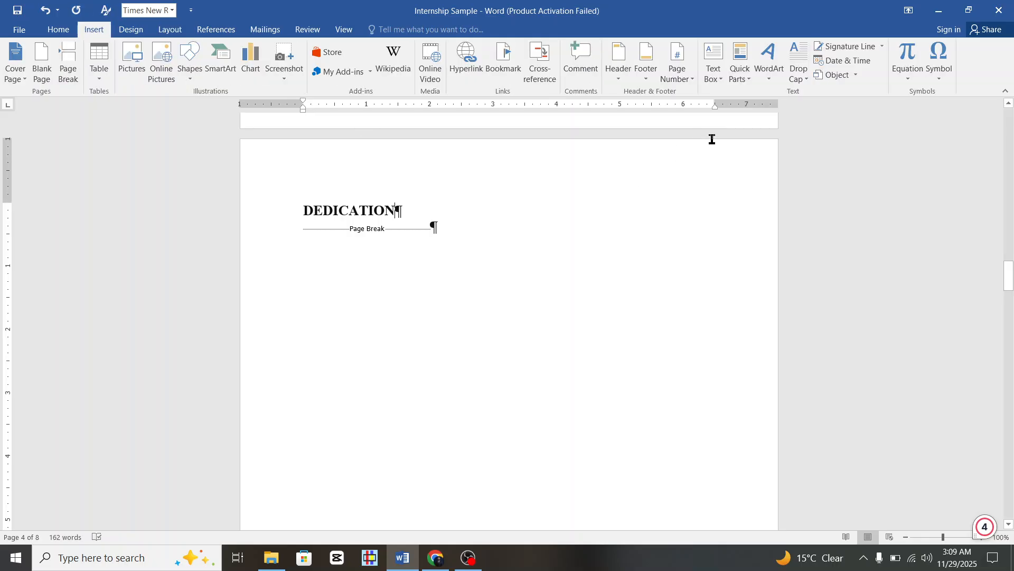
pyautogui.click(687, 75)
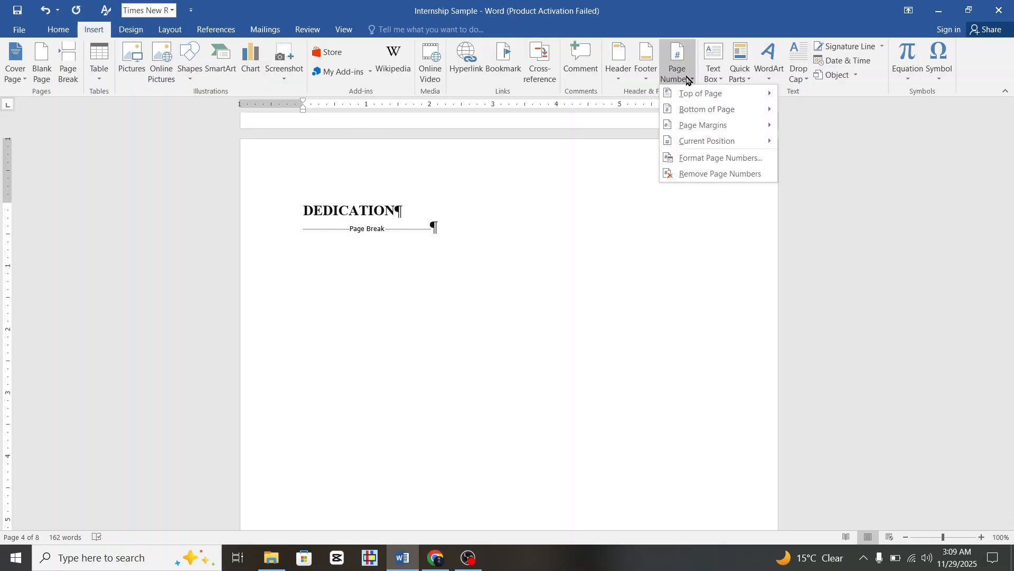
pyautogui.click(732, 158)
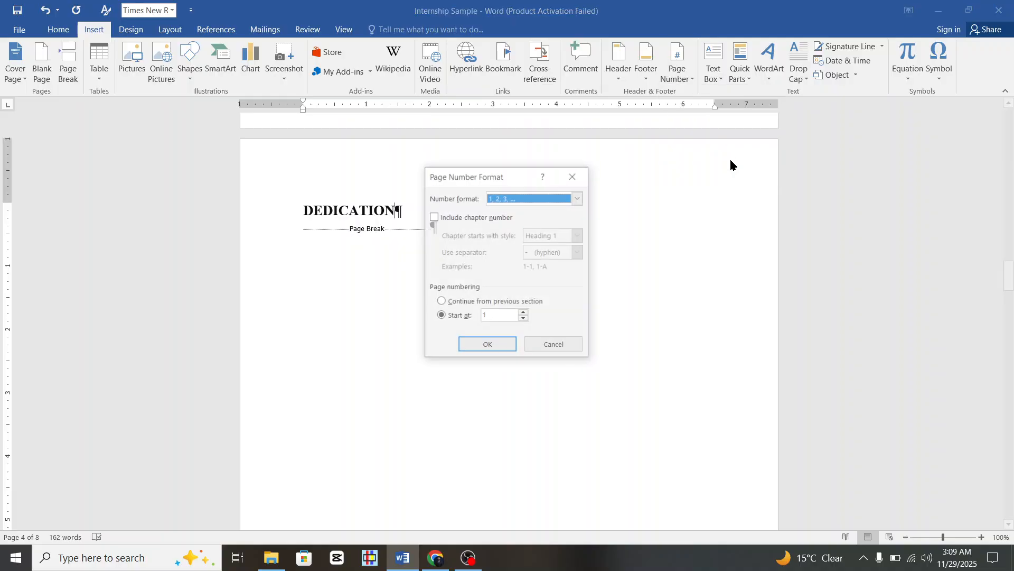
pyautogui.click(499, 320)
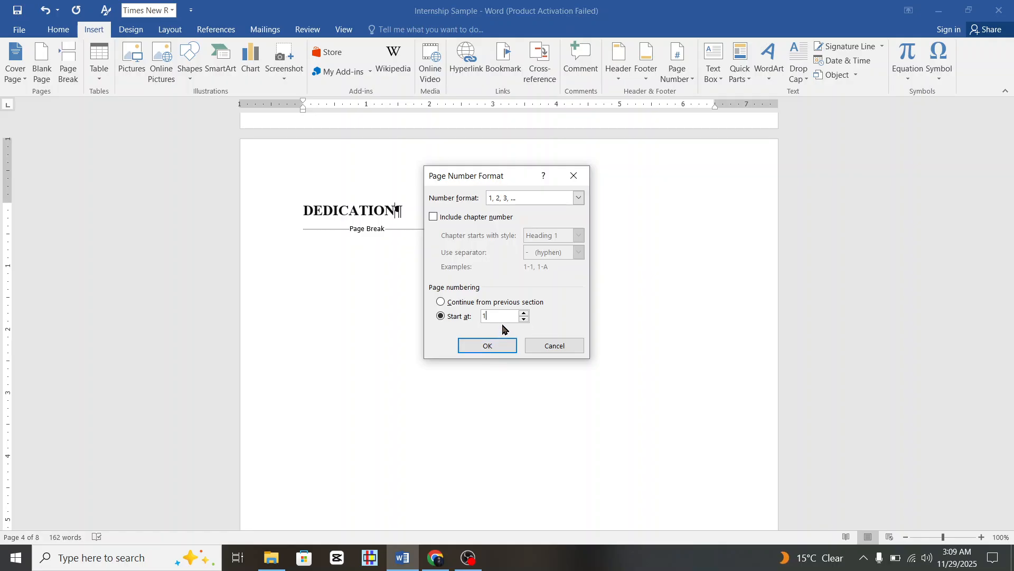
pyautogui.click(579, 197)
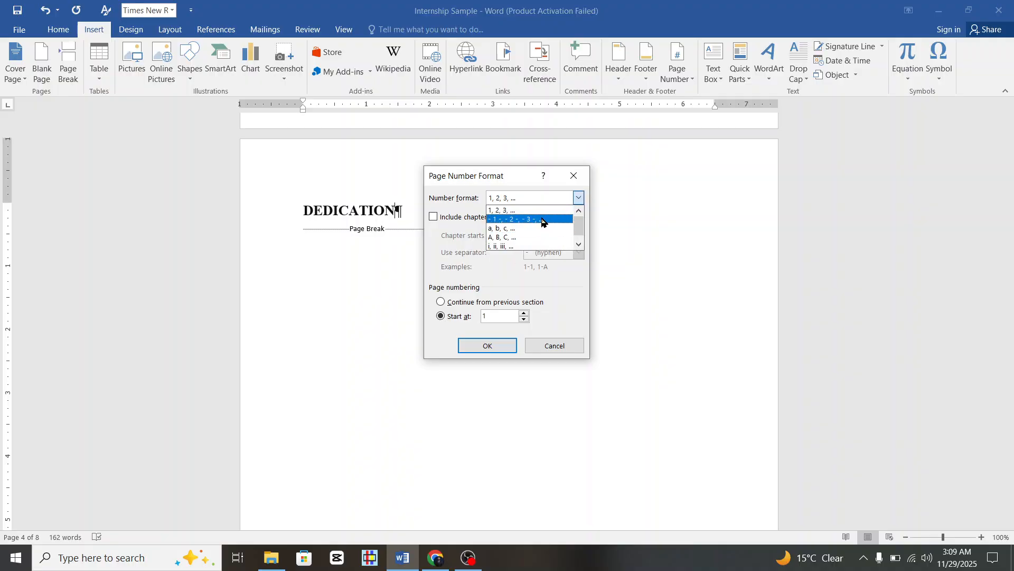
pyautogui.moveTo(578, 225); pyautogui.dragTo(580, 250)
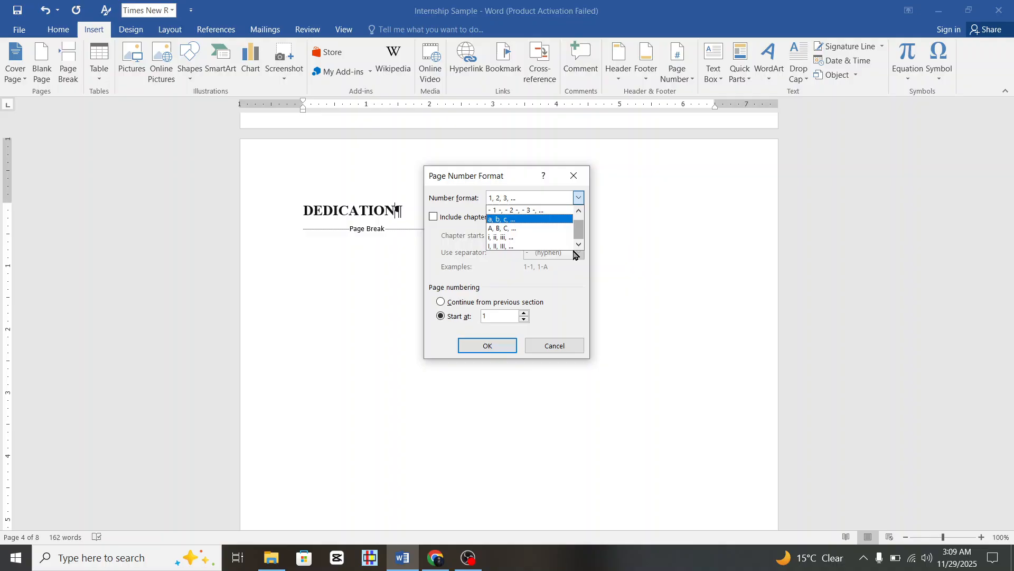
pyautogui.click(523, 246)
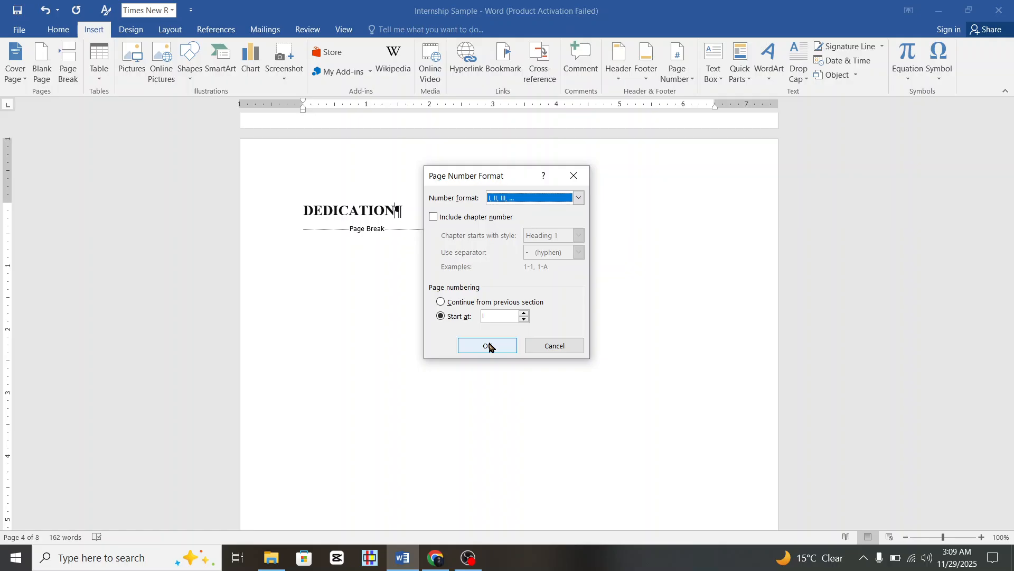
pyautogui.click(491, 347)
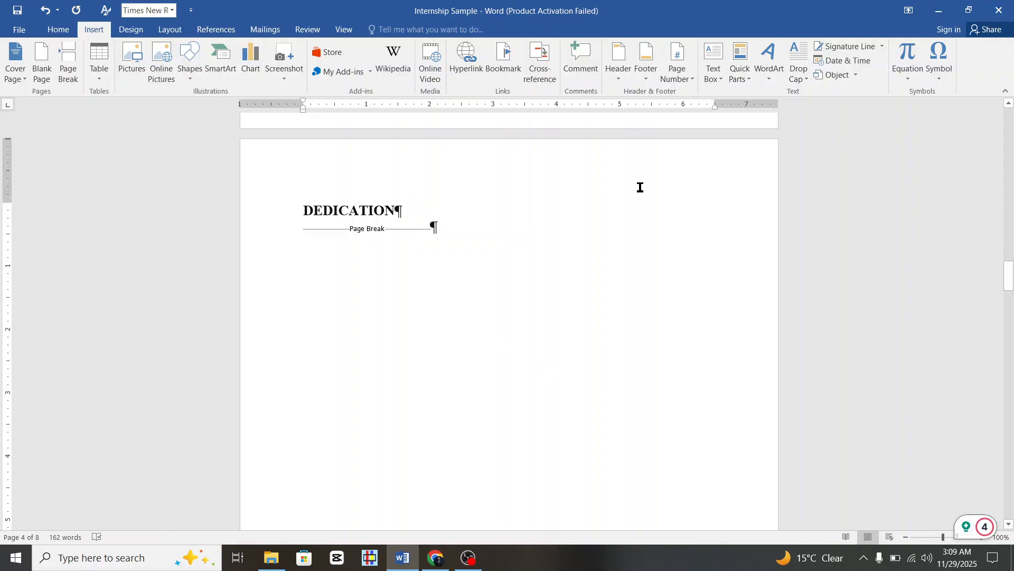
pyautogui.click(676, 78)
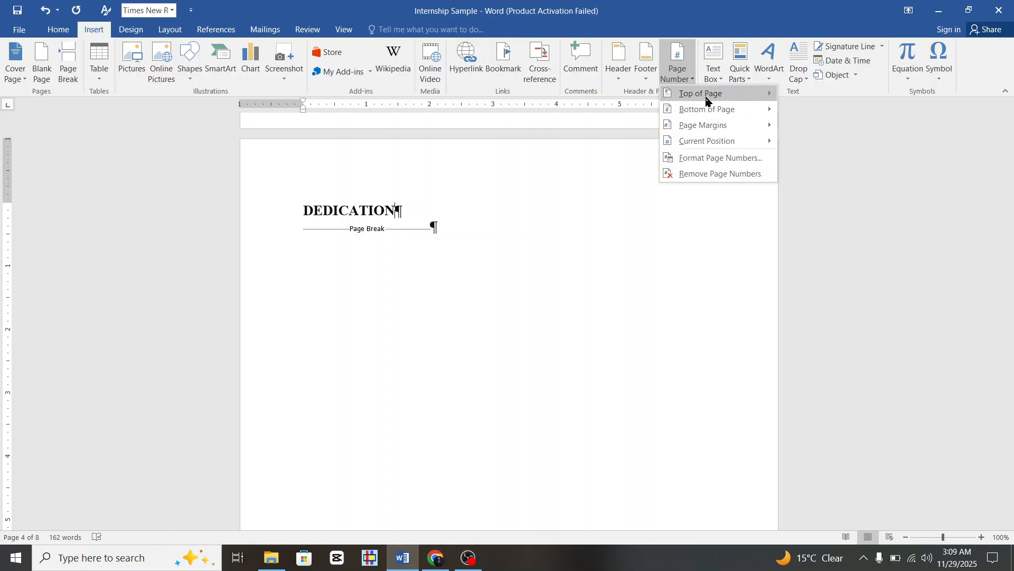
pyautogui.moveTo(708, 117)
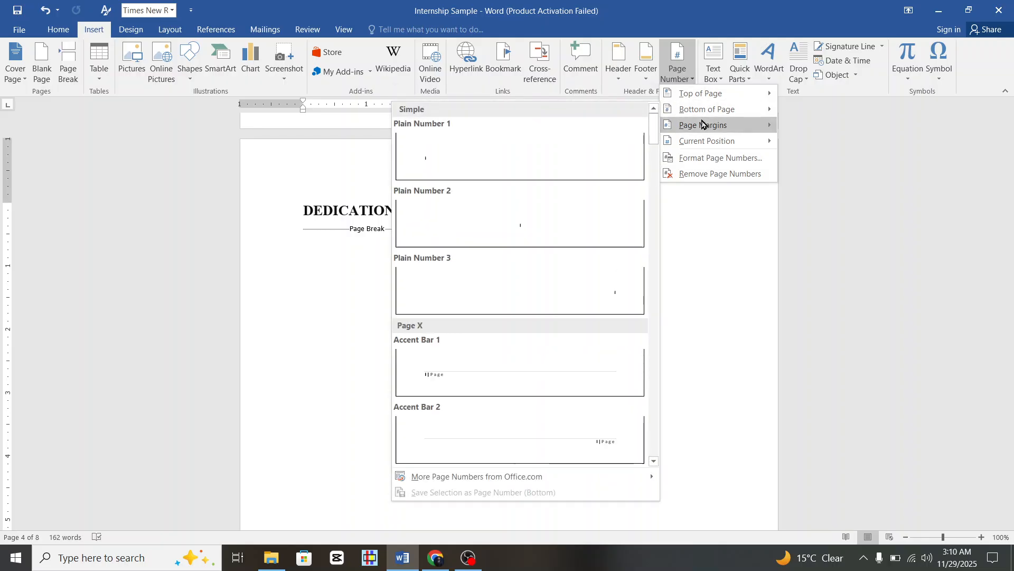
# Add Plain Number 2 centred page numbers at the bottom of the pages and close footer editing.
pyautogui.click(531, 226)
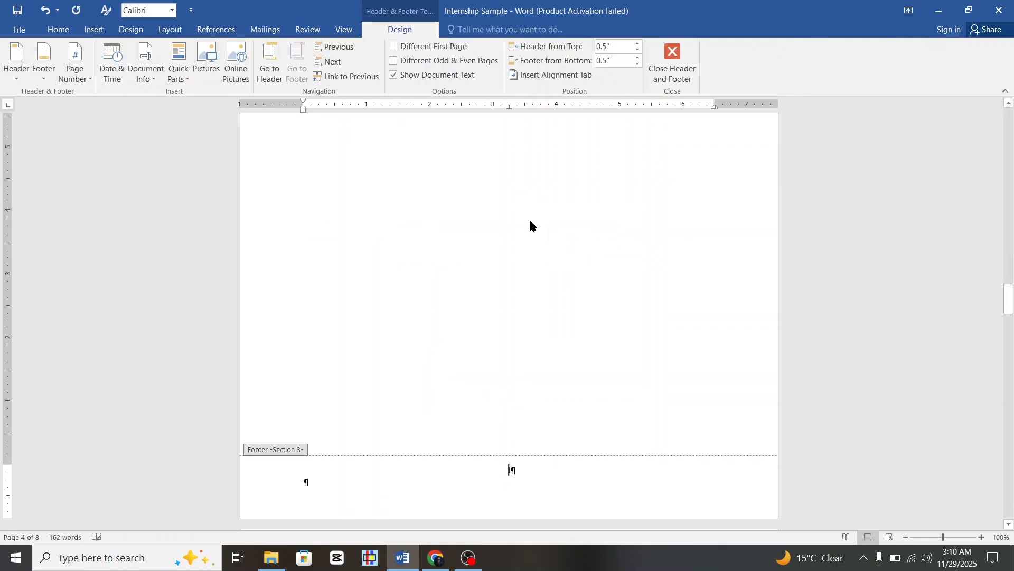
pyautogui.scroll(-3, 511, 470)
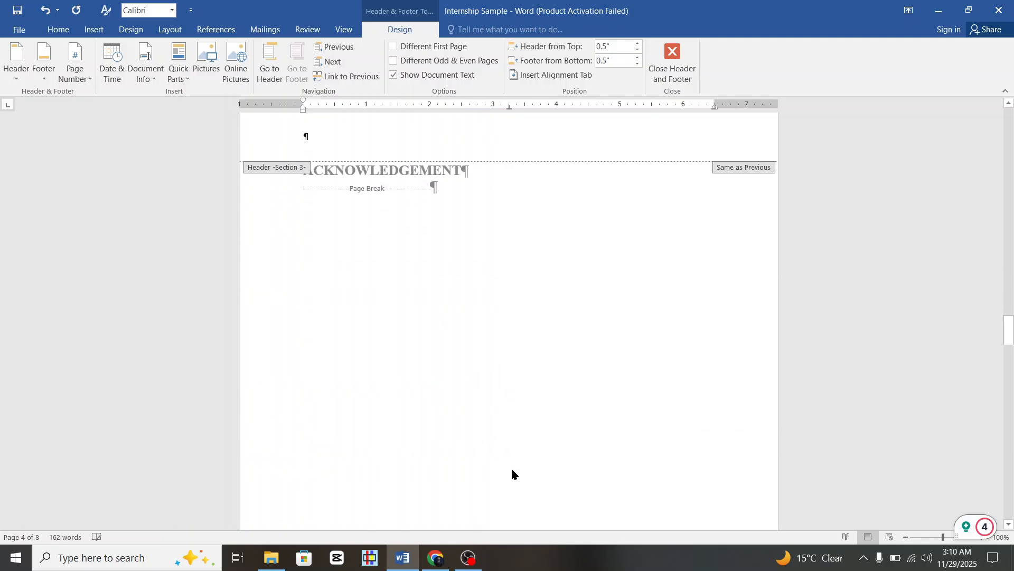
pyautogui.scroll(-15, 513, 458)
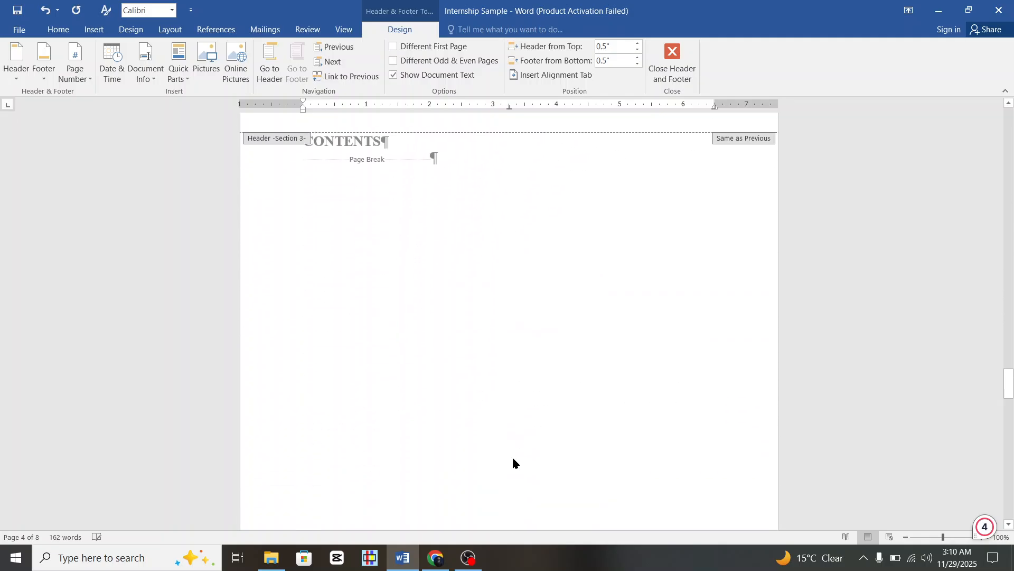
pyautogui.scroll(-10, 513, 457)
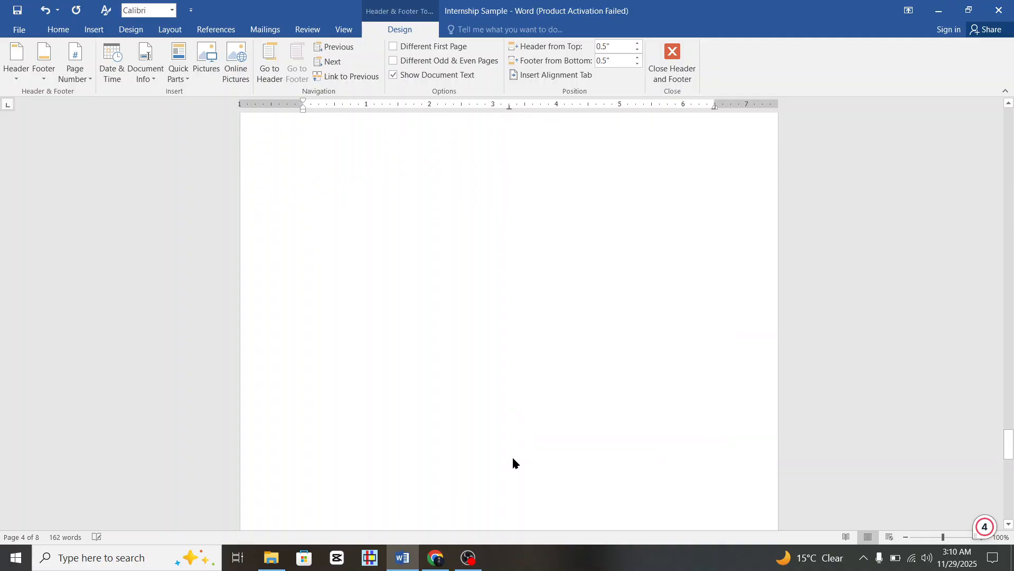
pyautogui.scroll(-5, 513, 459)
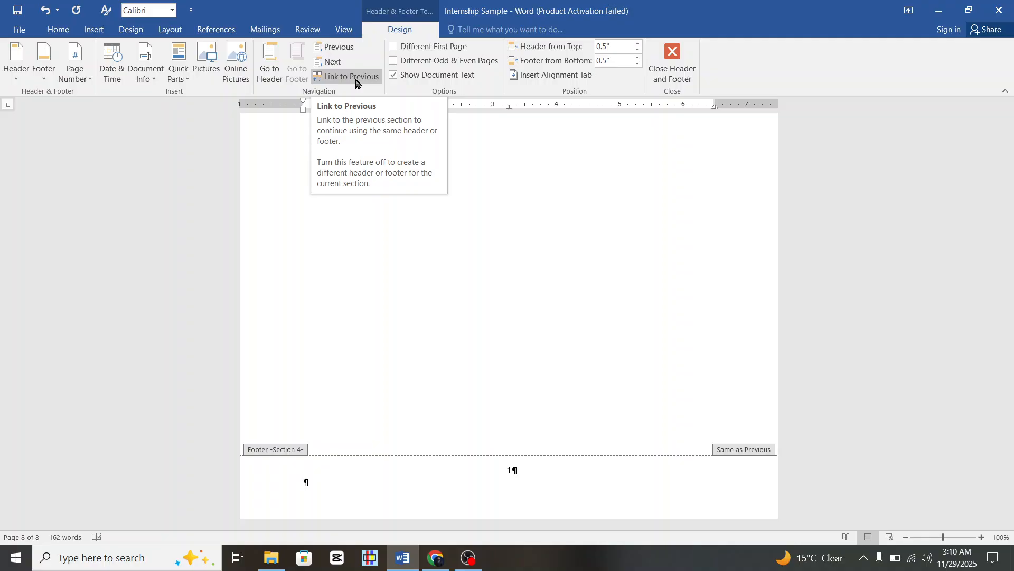
pyautogui.doubleClick(485, 302)
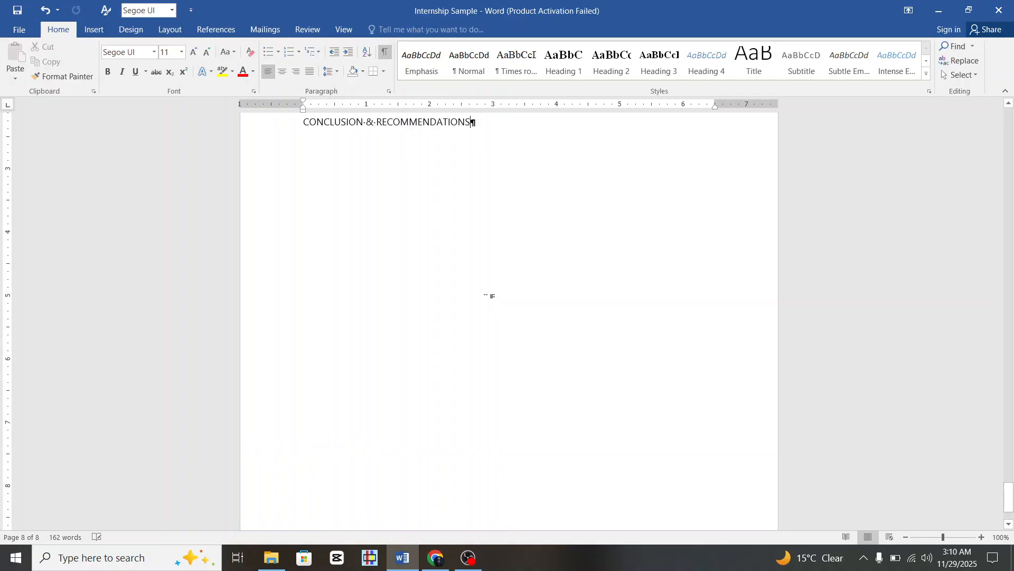
pyautogui.scroll(10, 489, 295)
pyautogui.scroll(-10, 528, 413)
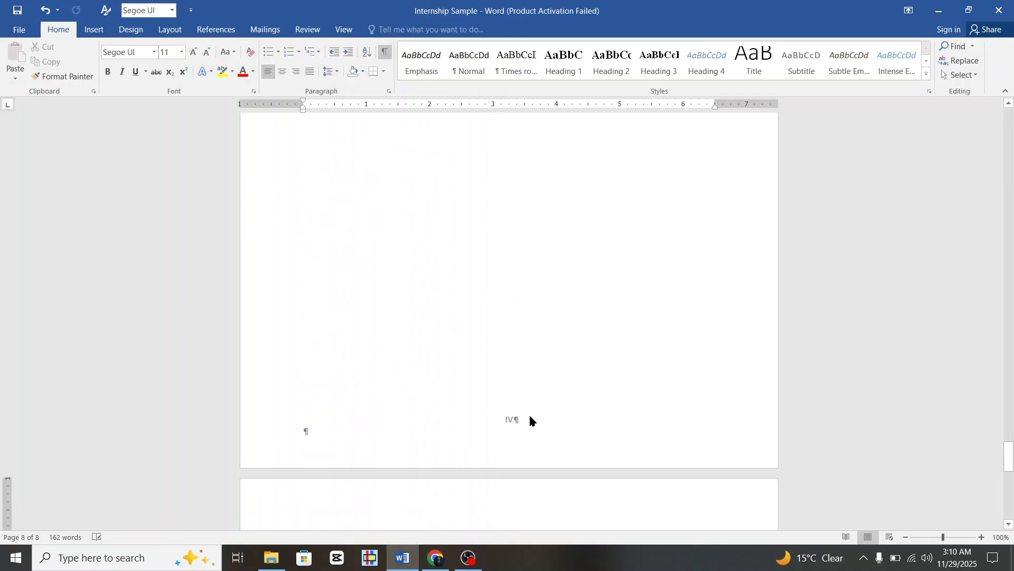
pyautogui.scroll(15, 527, 417)
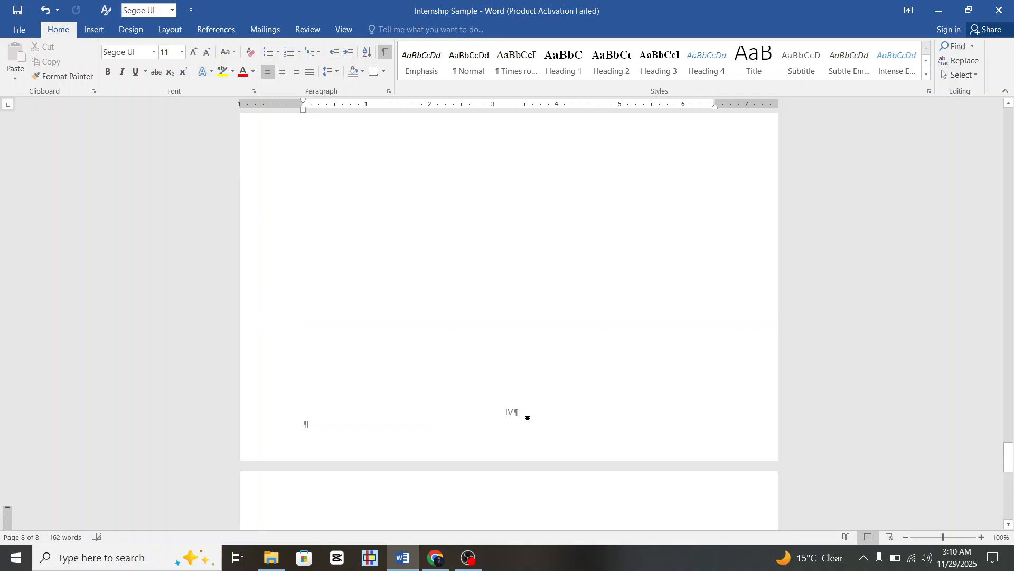
pyautogui.scroll(3, 527, 417)
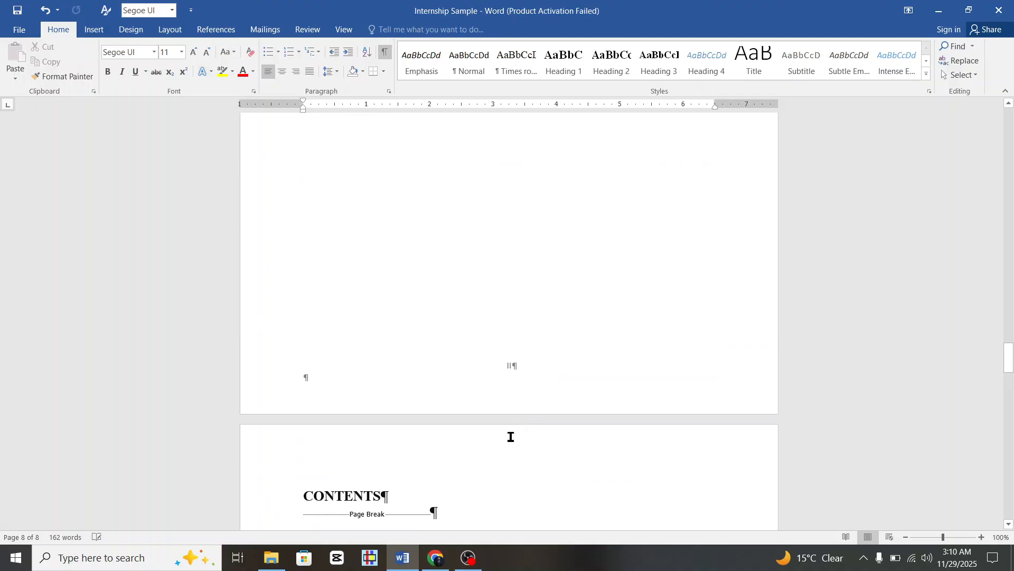
# From DeepSeek's file picker, open the Rough report document in Documents with Word.
pyautogui.click(438, 559)
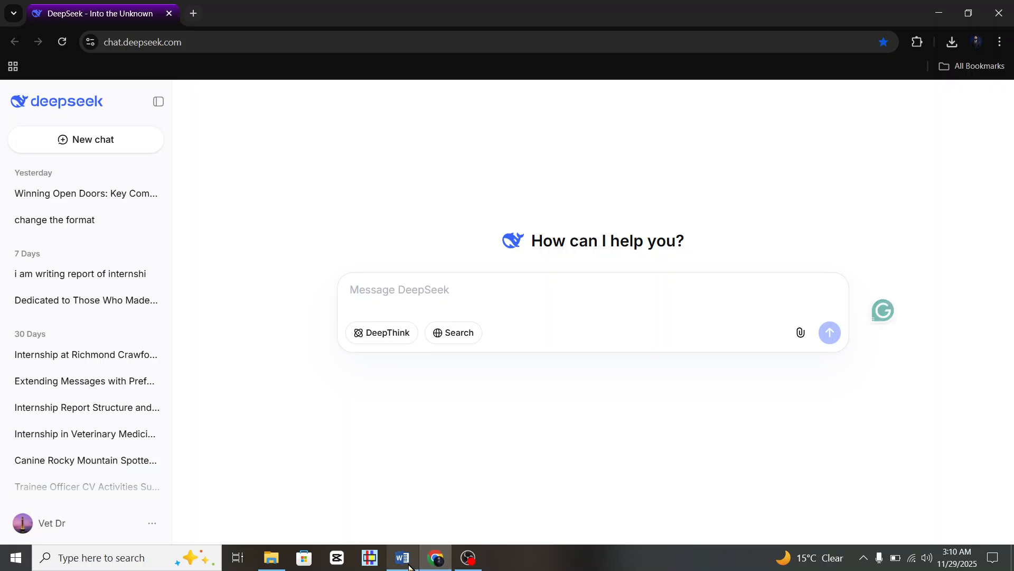
pyautogui.moveTo(261, 565)
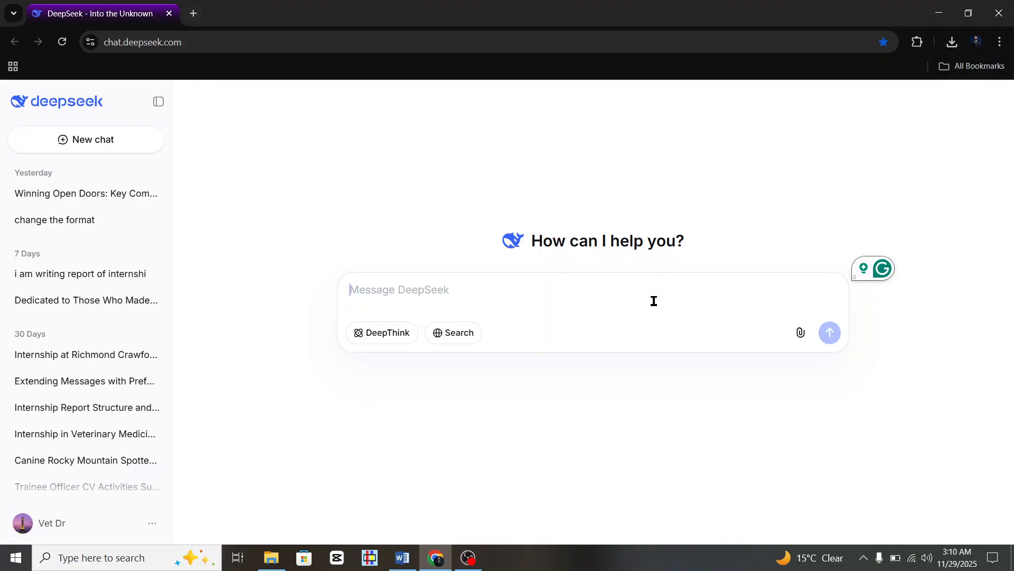
pyautogui.click(798, 333)
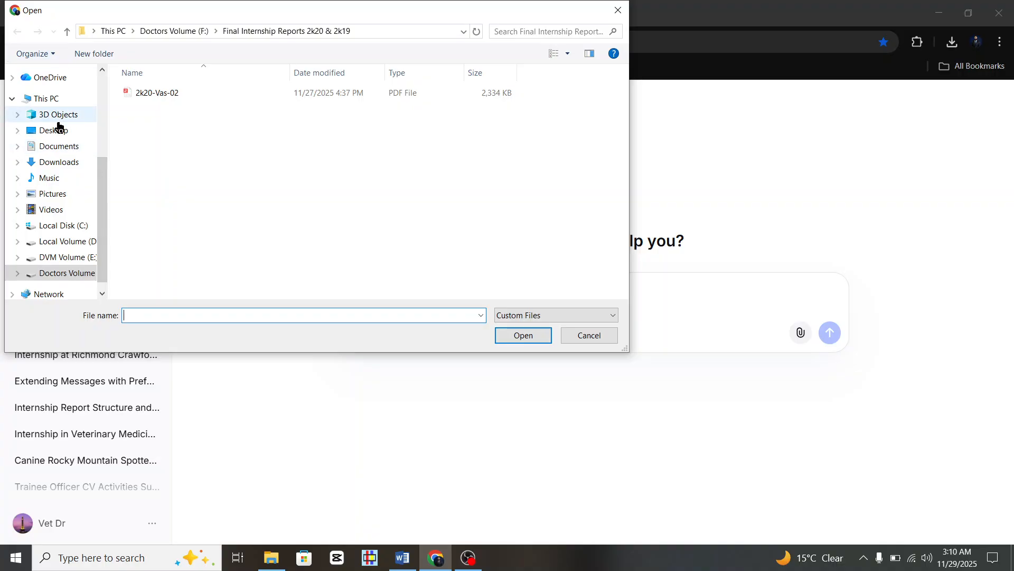
pyautogui.click(63, 151)
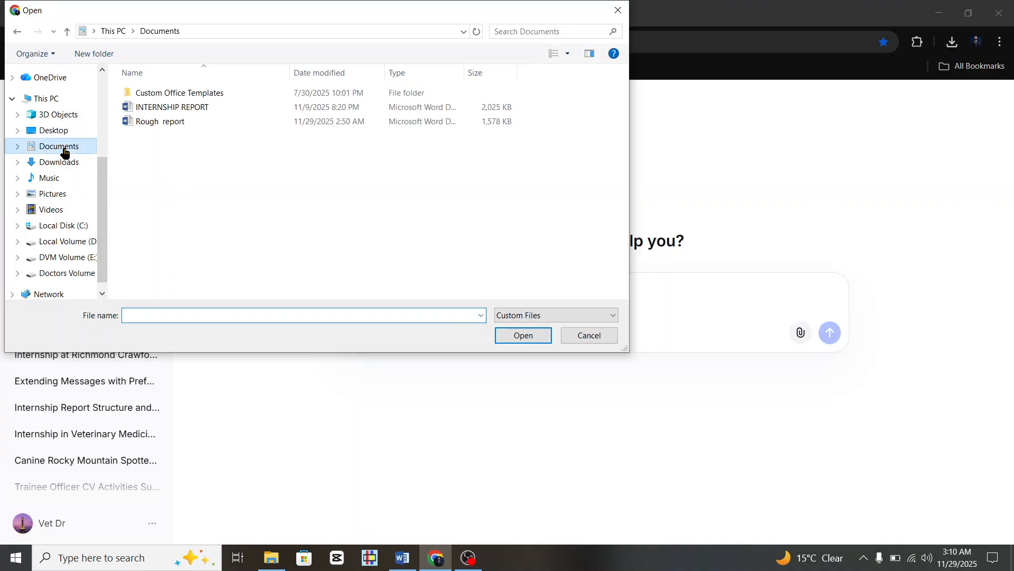
pyautogui.click(172, 126)
pyautogui.rightClick(172, 125)
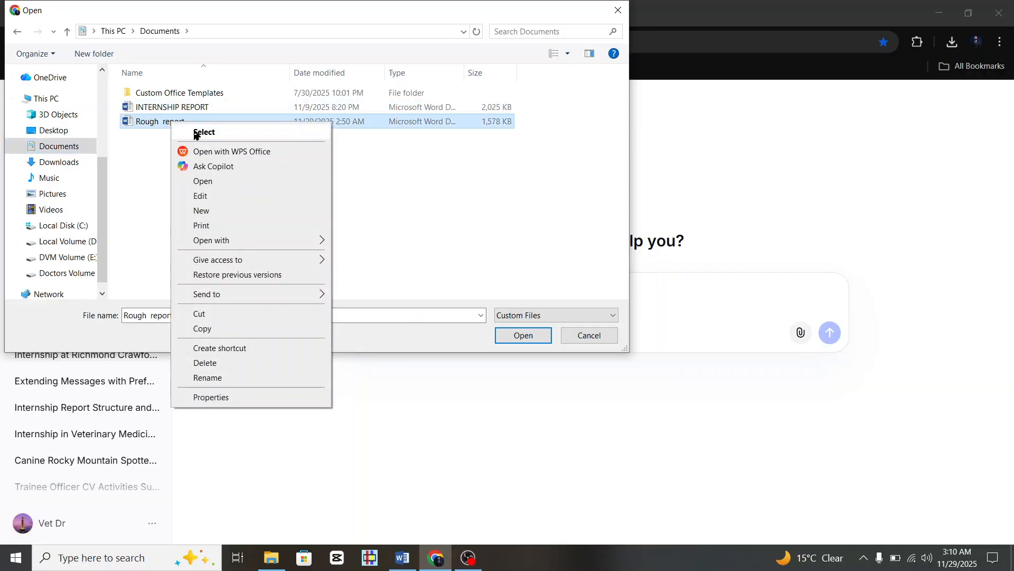
pyautogui.click(211, 183)
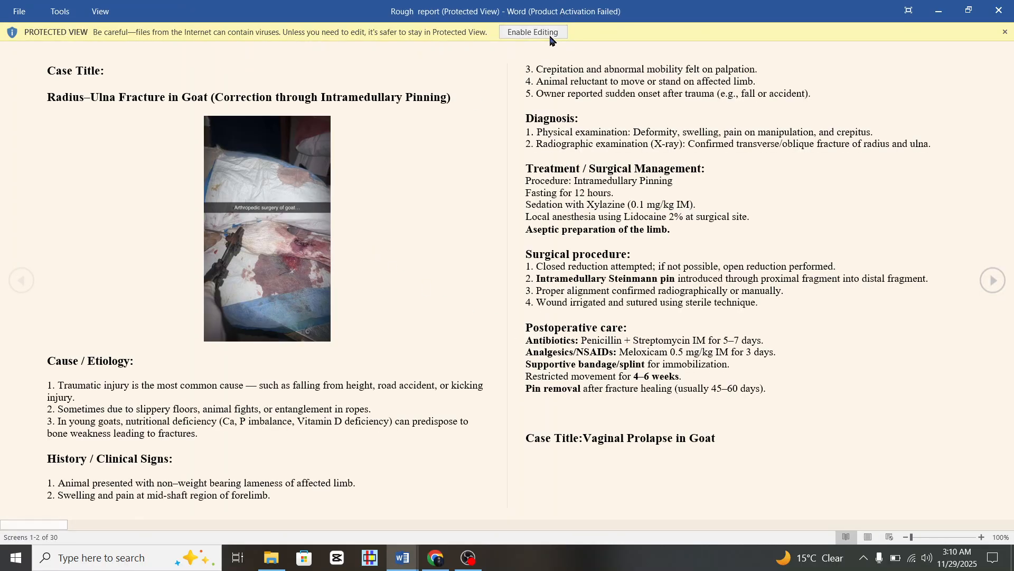
pyautogui.click(551, 35)
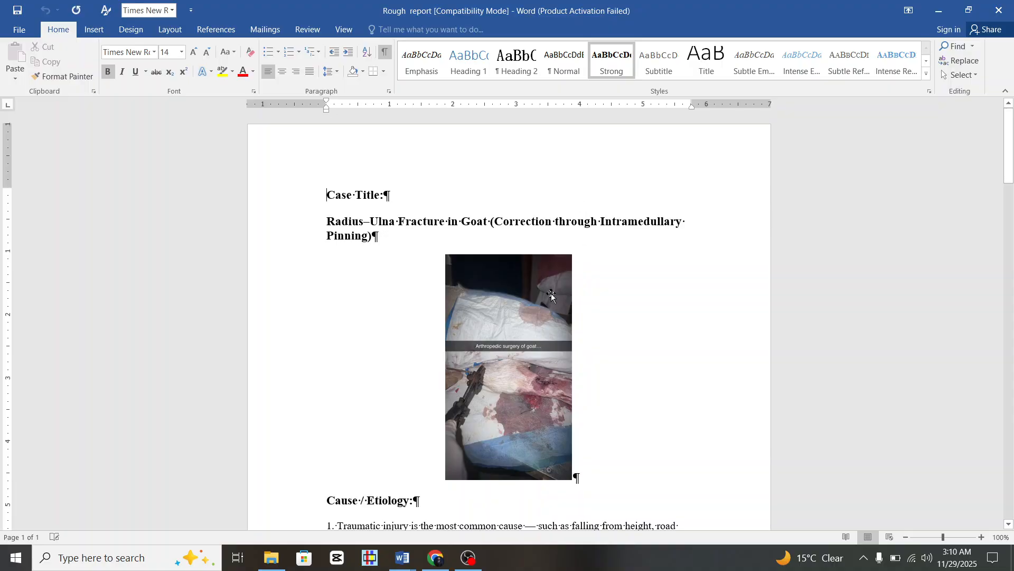
pyautogui.scroll(-3, 551, 294)
pyautogui.scroll(-20, 551, 295)
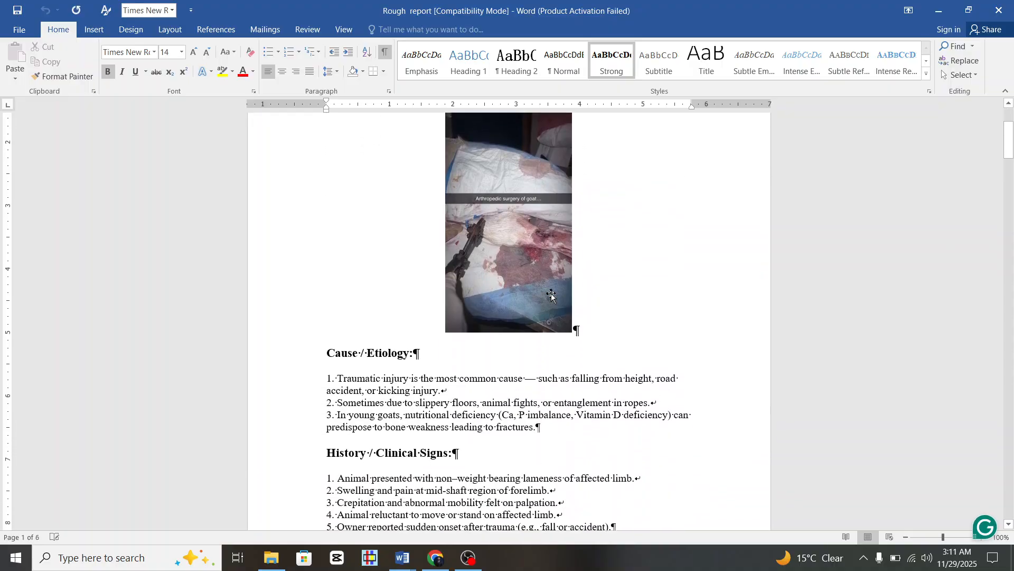
pyautogui.scroll(-20, 551, 294)
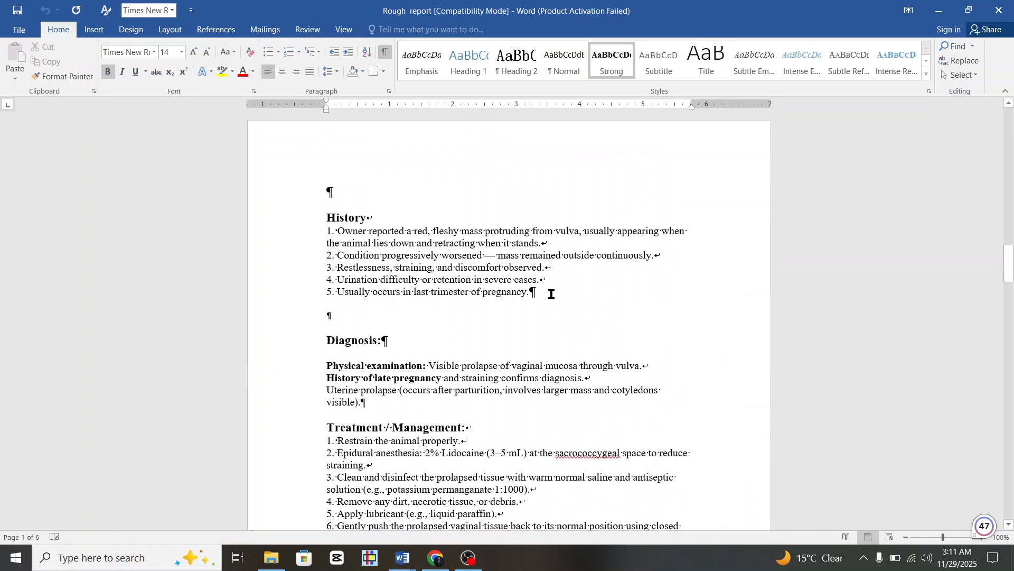
pyautogui.scroll(-20, 551, 294)
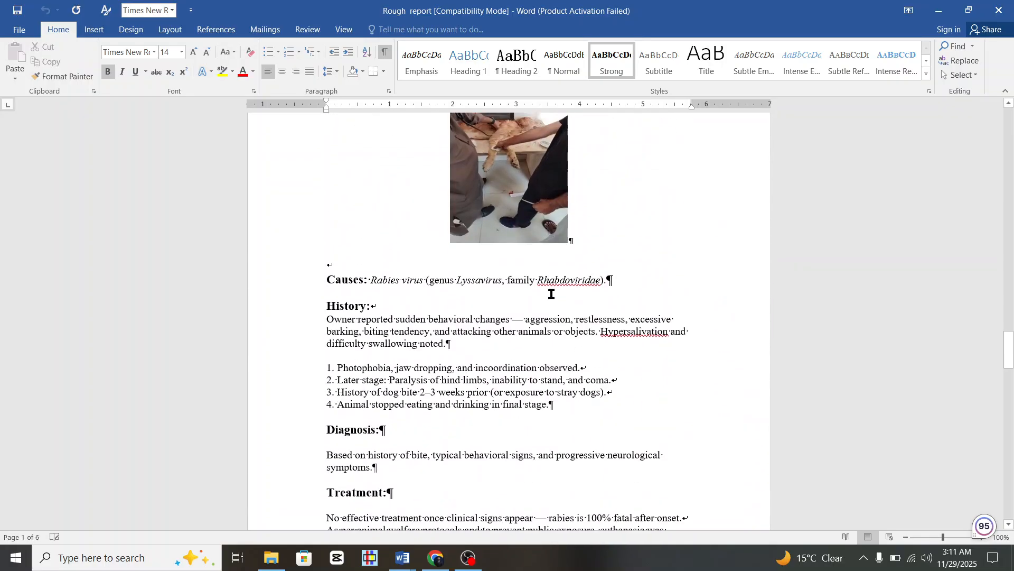
pyautogui.scroll(-20, 551, 294)
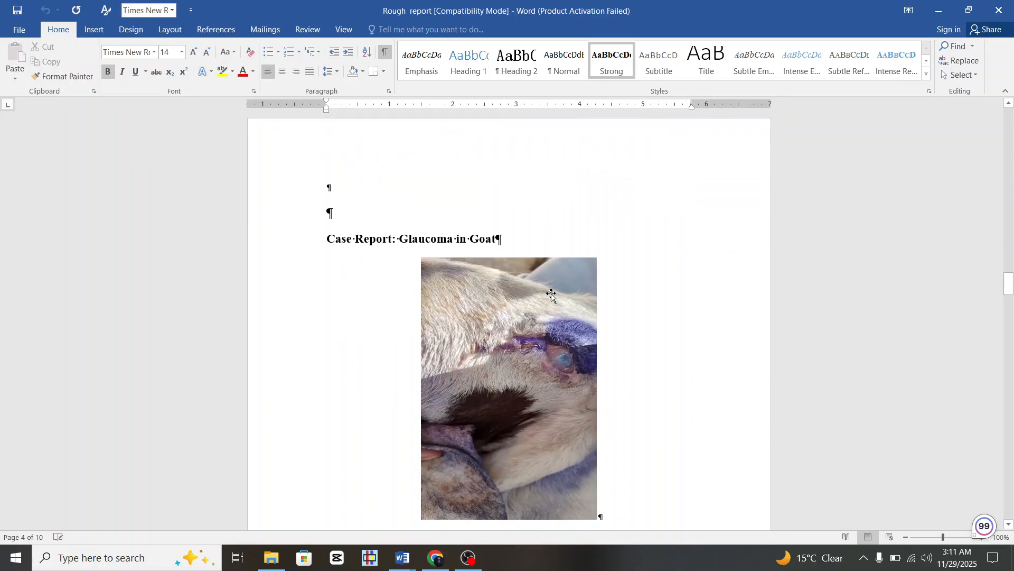
pyautogui.scroll(-15, 551, 294)
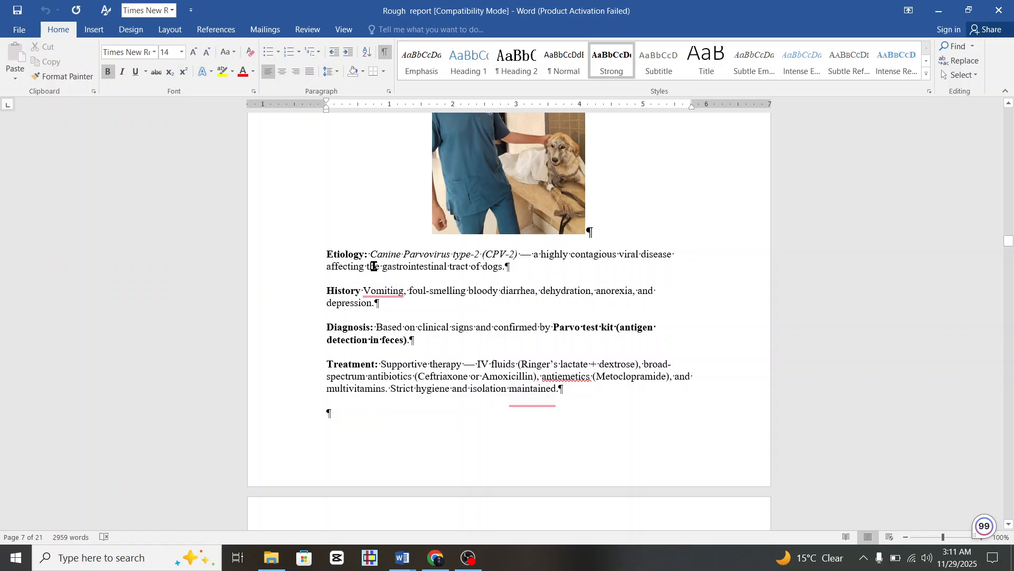
pyautogui.scroll(-15, 373, 267)
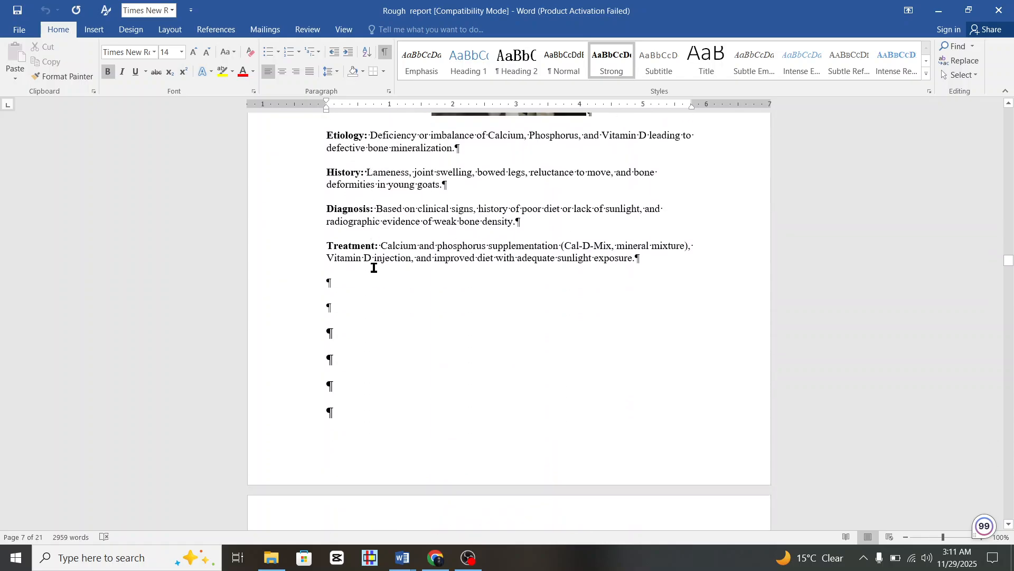
pyautogui.scroll(-6, 373, 267)
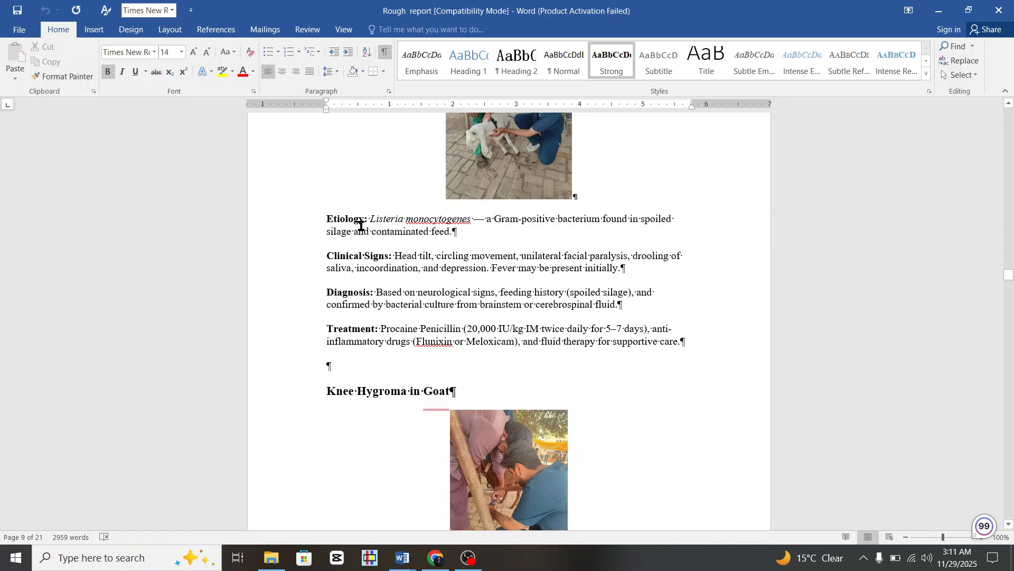
pyautogui.scroll(20, 320, 227)
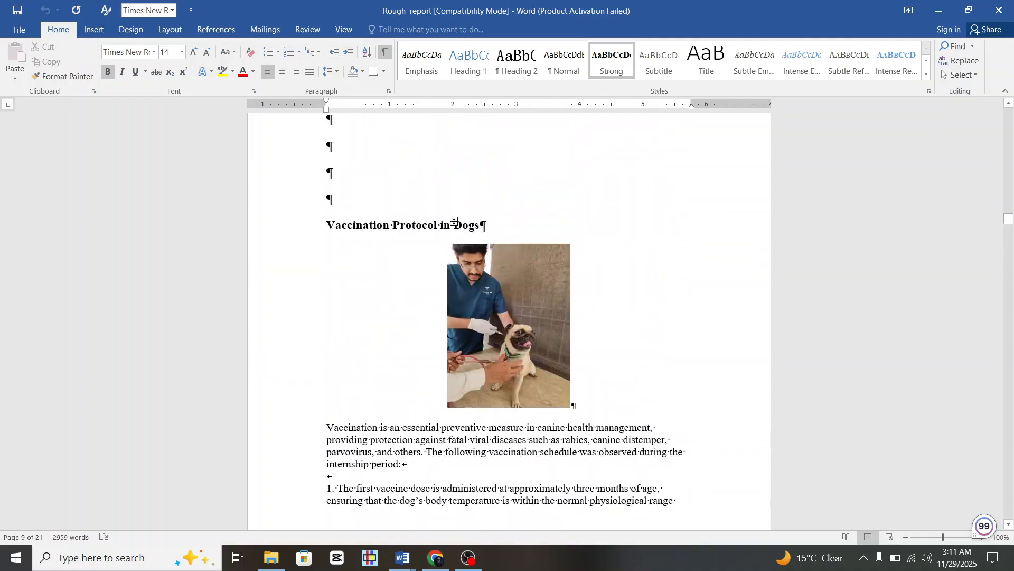
pyautogui.scroll(20, 454, 224)
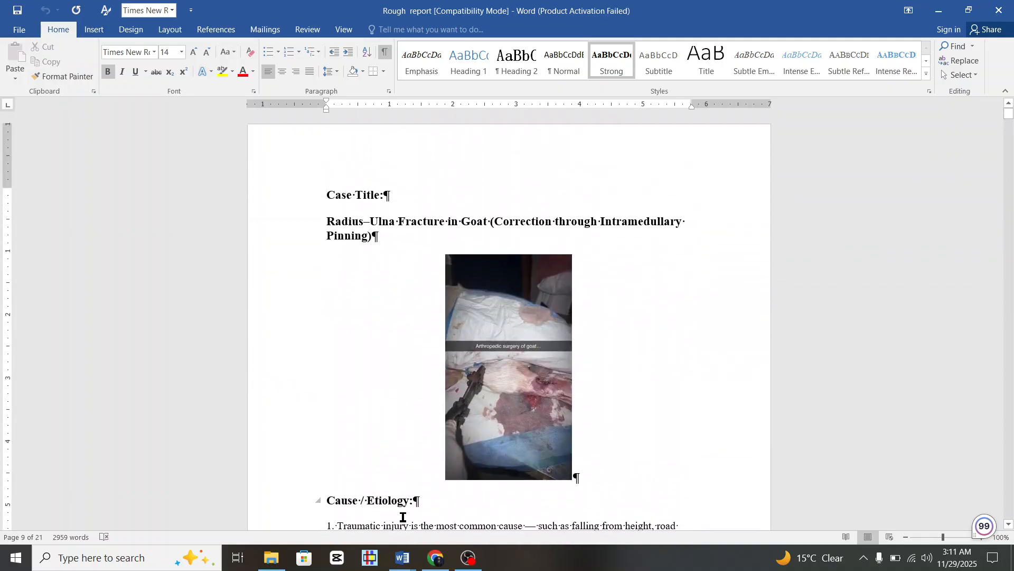
pyautogui.scroll(-3, 357, 444)
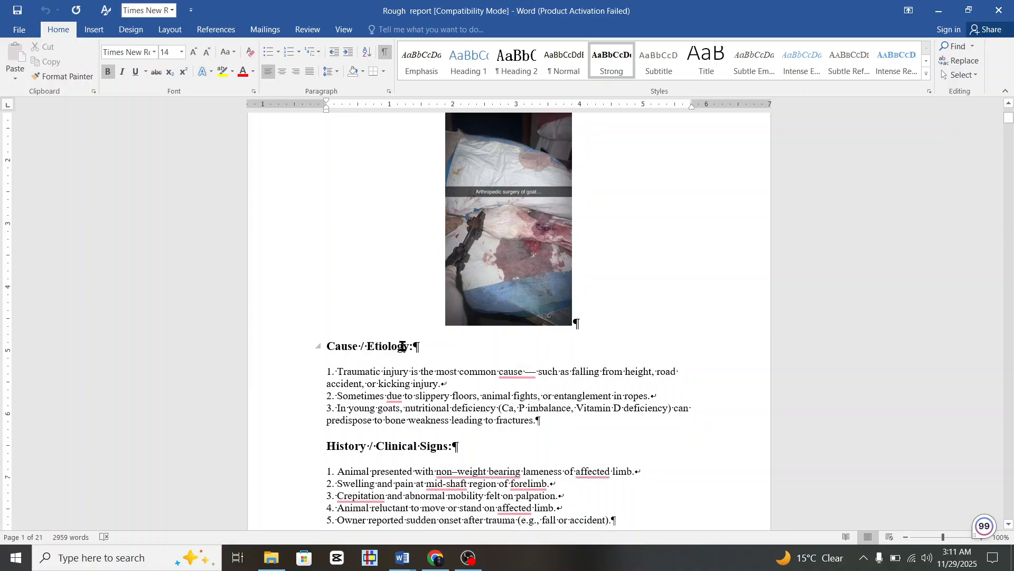
pyautogui.scroll(3, 402, 346)
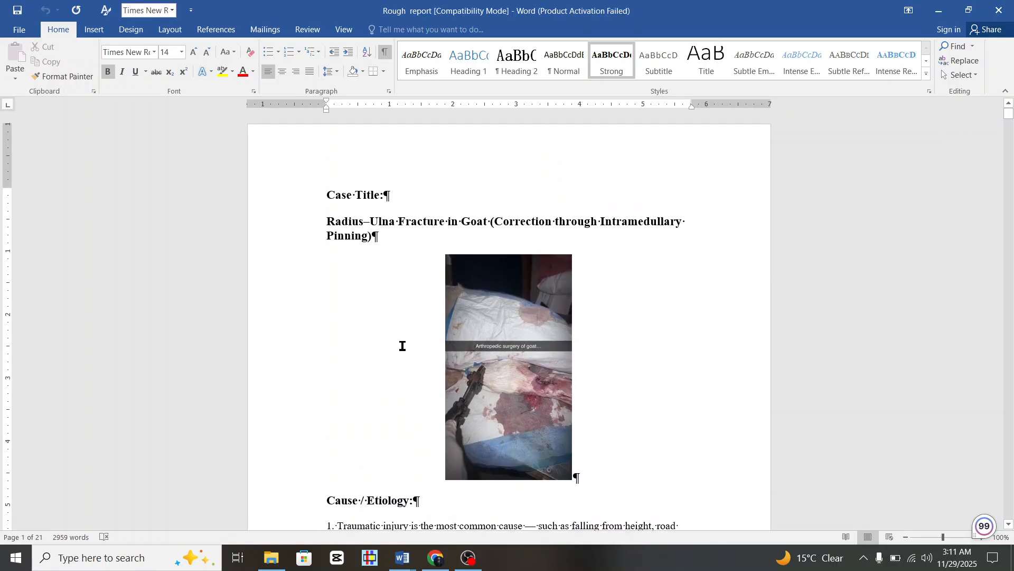
# Cancel the pending DeepSeek file attachment and close Chrome.
pyautogui.click(444, 558)
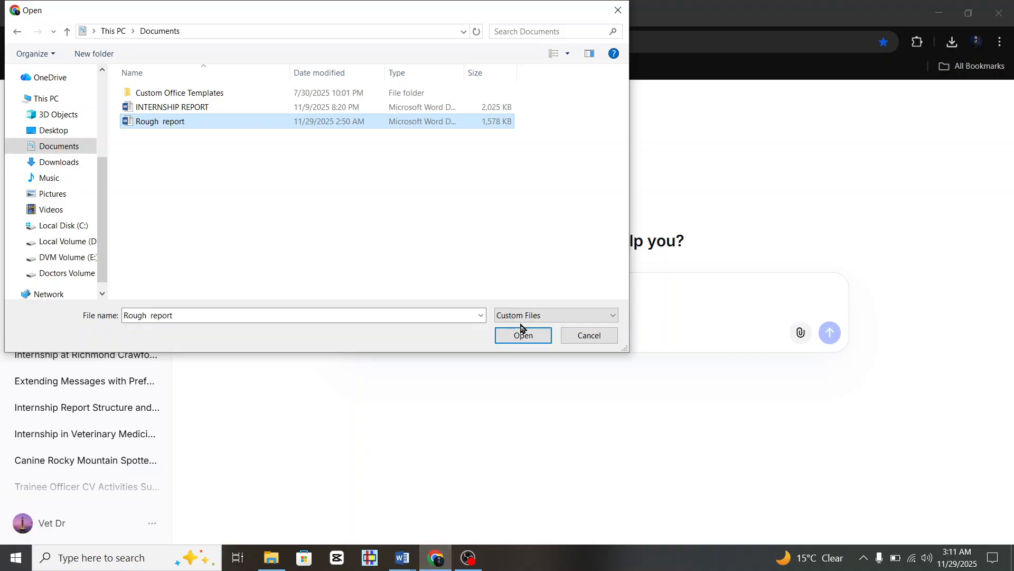
pyautogui.click(580, 335)
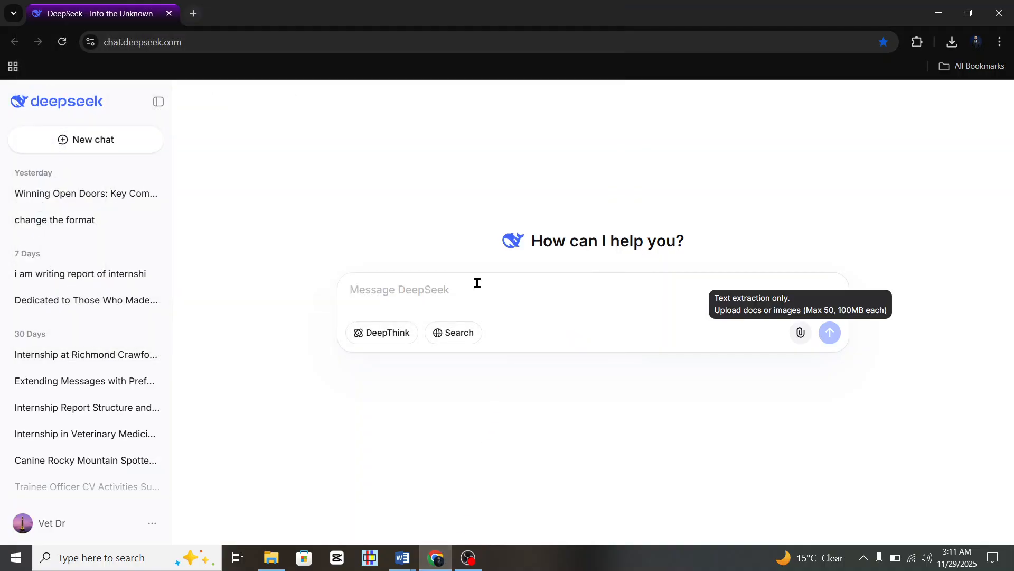
pyautogui.click(169, 15)
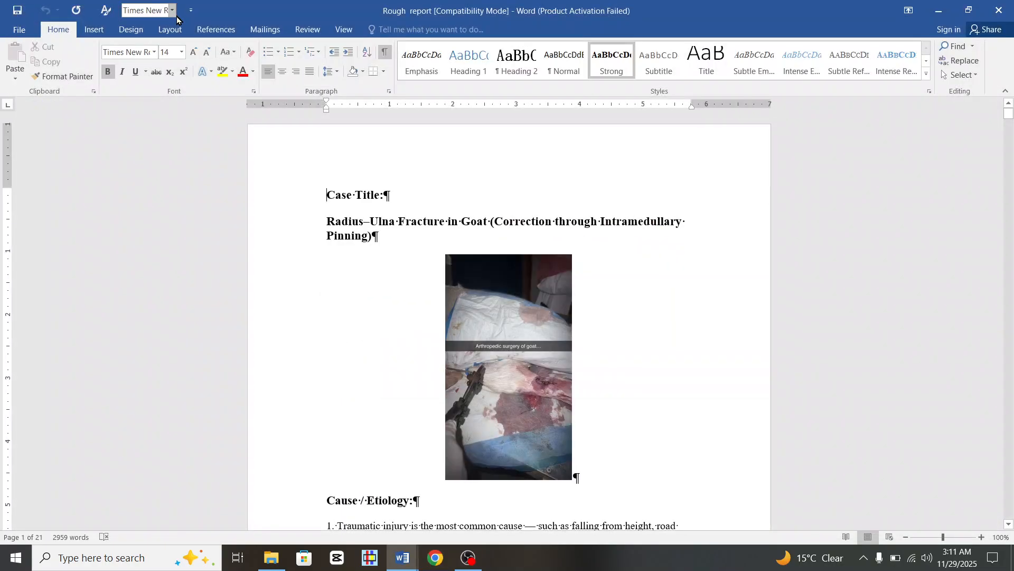
# Relaunch Chrome under another profile and start a new DeepSeek chat from deepseek.com.
pyautogui.click(436, 558)
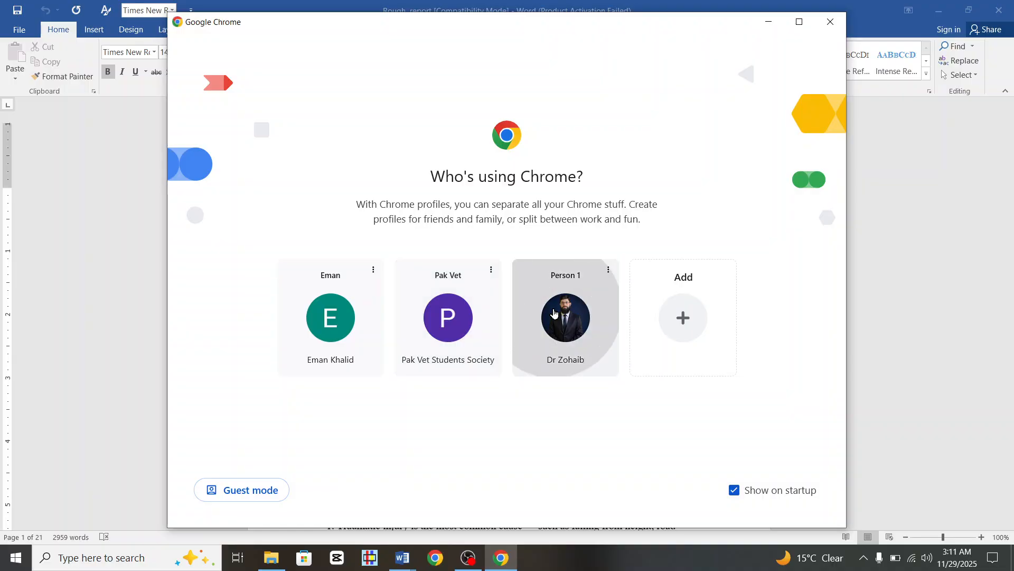
pyautogui.click(553, 309)
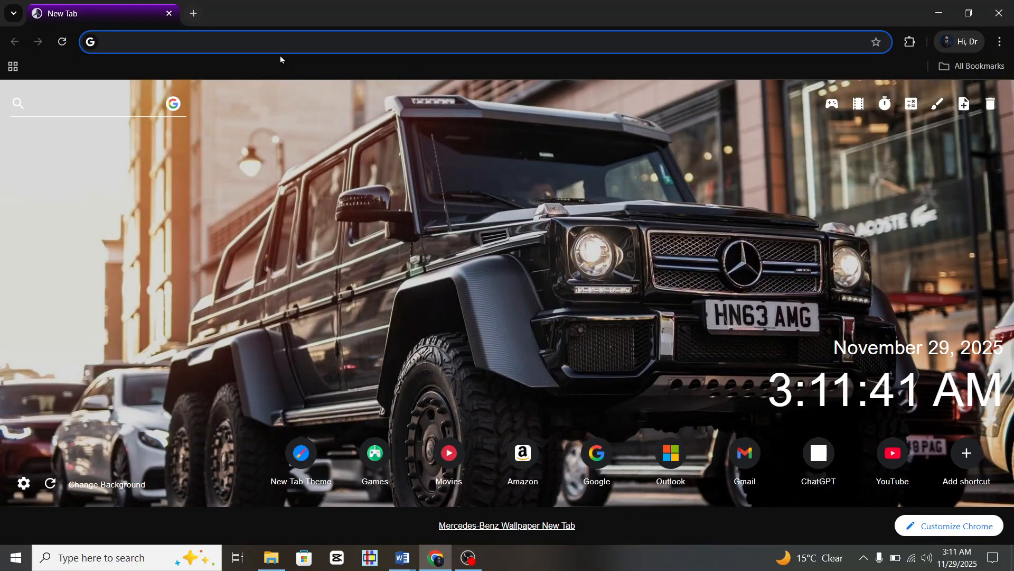
pyautogui.write('deepseek.com/en')
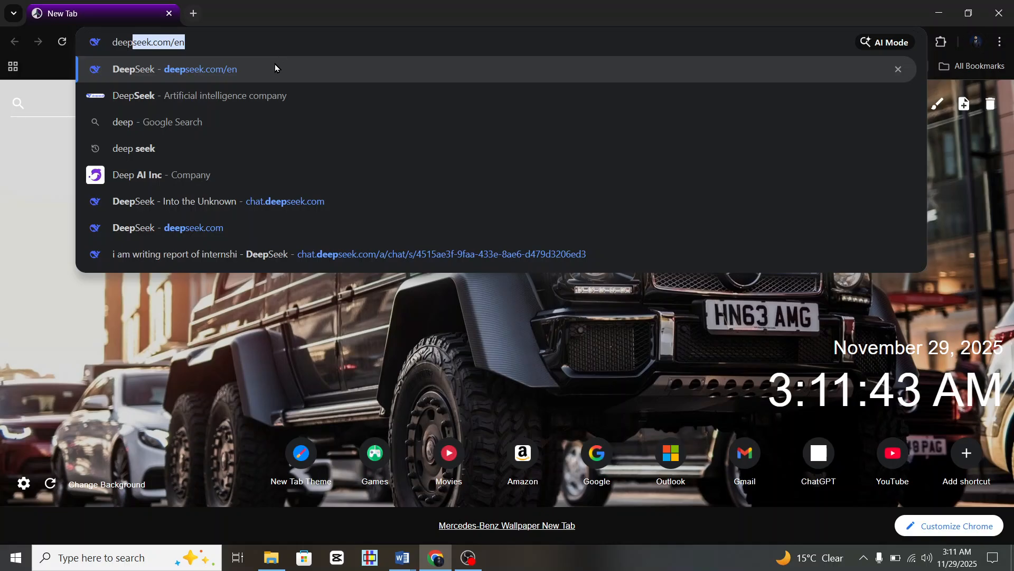
pyautogui.click(274, 65)
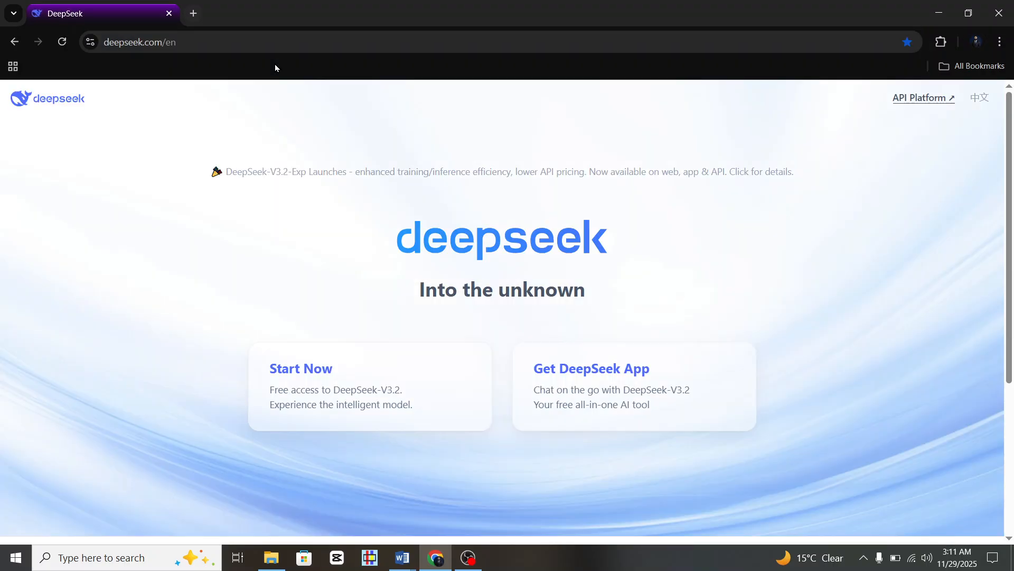
pyautogui.click(312, 362)
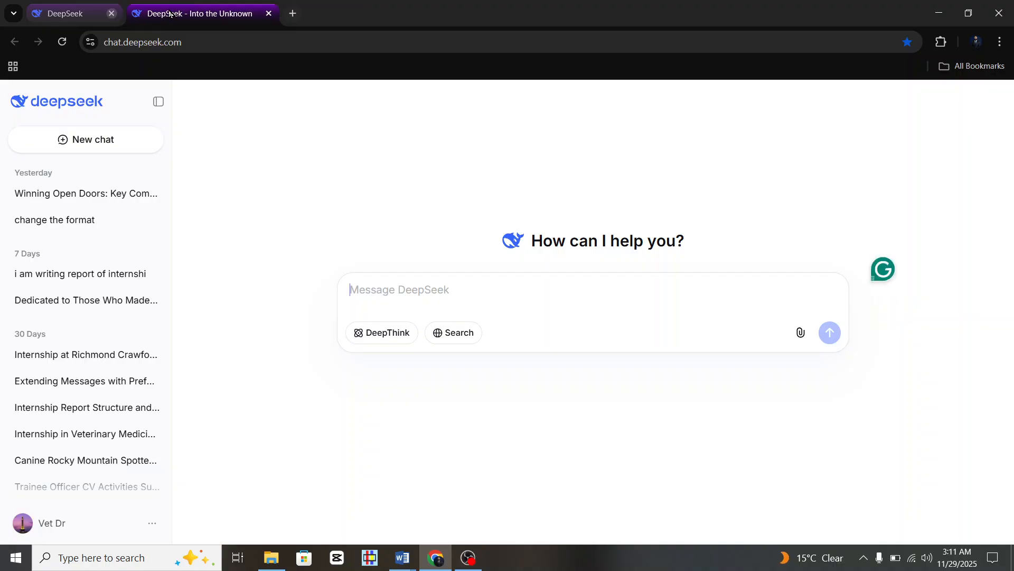
pyautogui.click(169, 13)
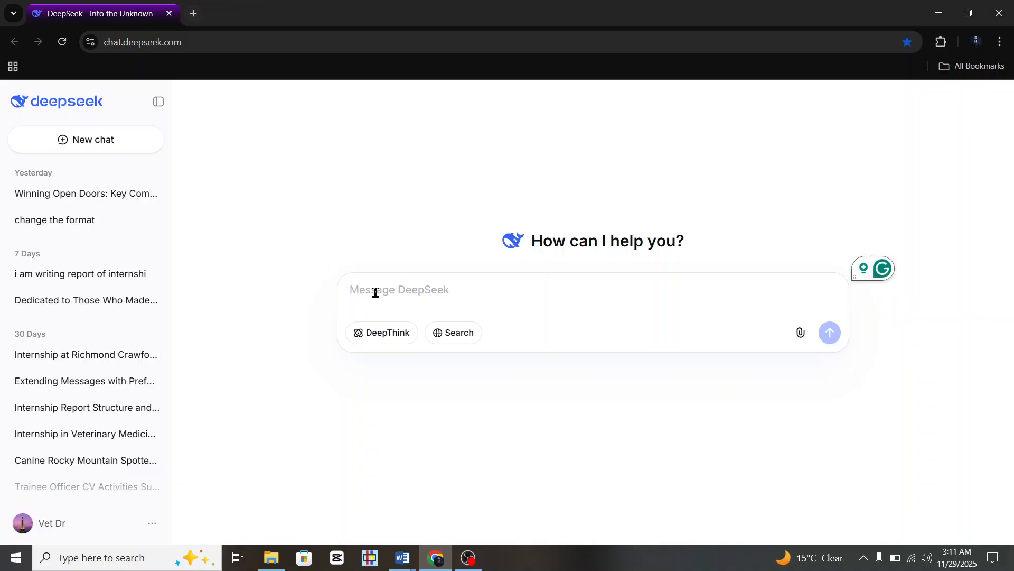
# Attach Rough report.docx from the Documents folder to the DeepSeek chat.
pyautogui.click(801, 333)
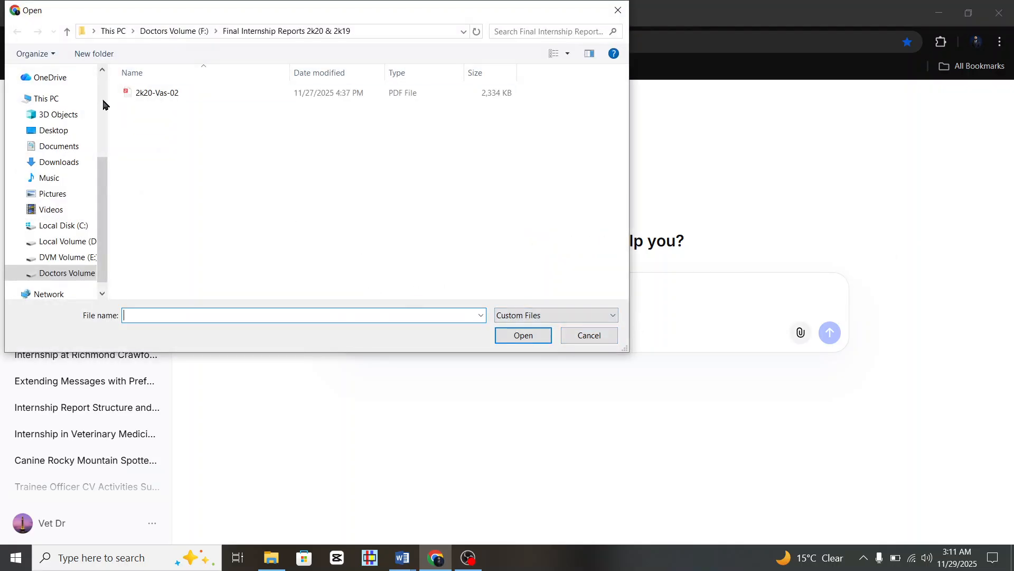
pyautogui.click(61, 146)
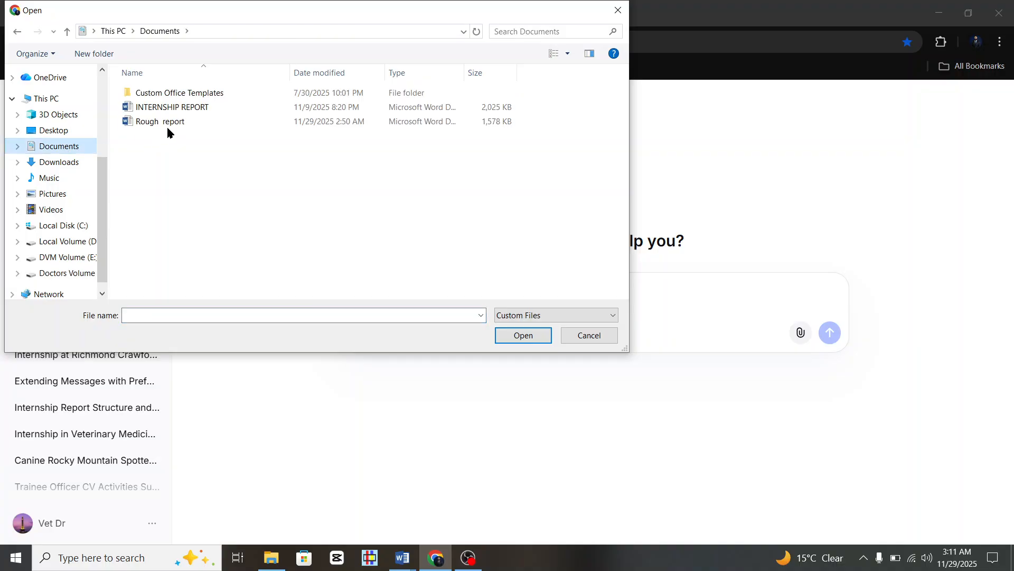
pyautogui.click(174, 121)
pyautogui.click(523, 336)
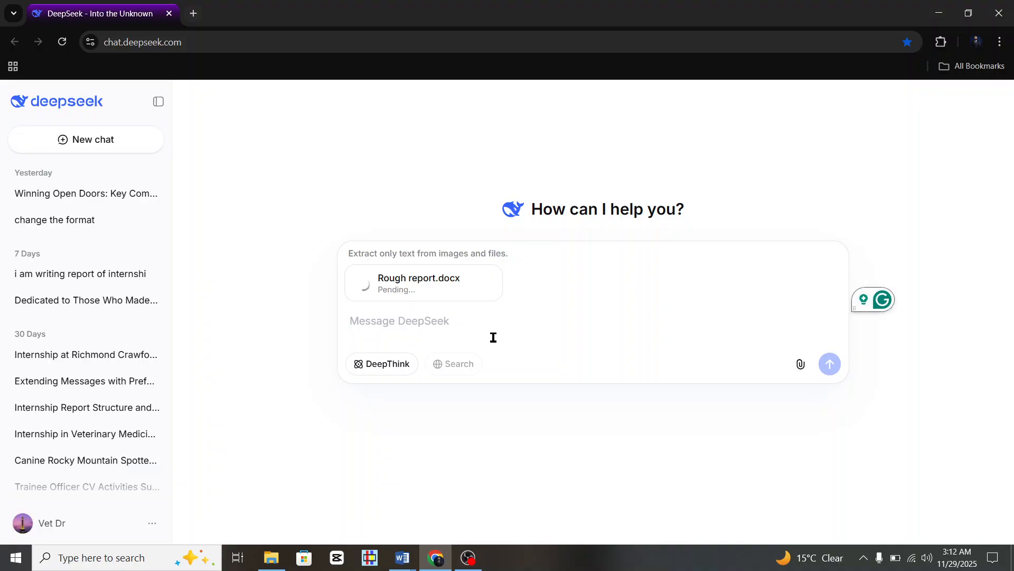
# Write a prompt about the 3-month veterinary internship requesting same-format cases, a content list and more.
pyautogui.write('This ')
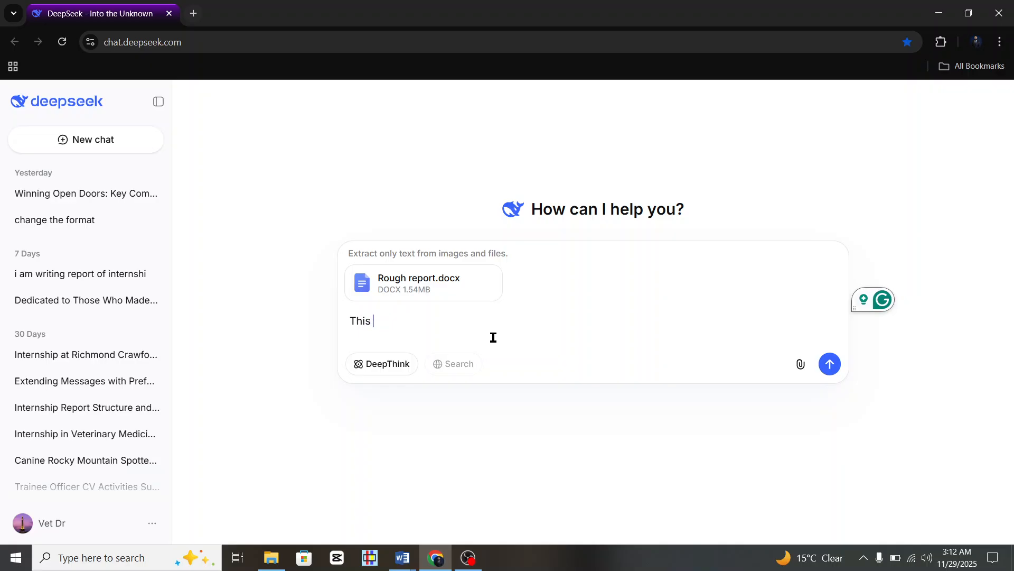
pyautogui.write('is my inte')
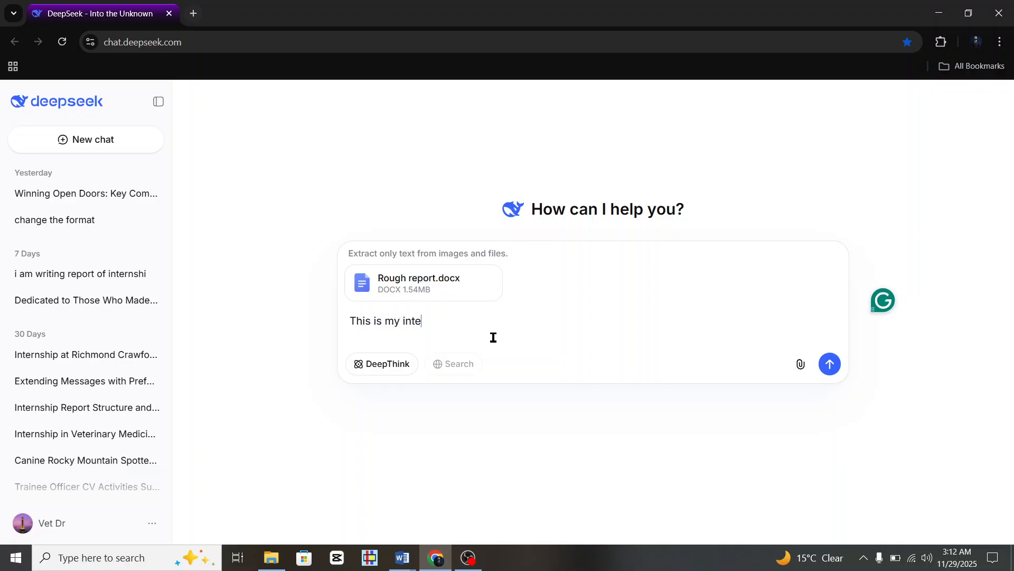
pyautogui.write('rnship at Richmond Craw')
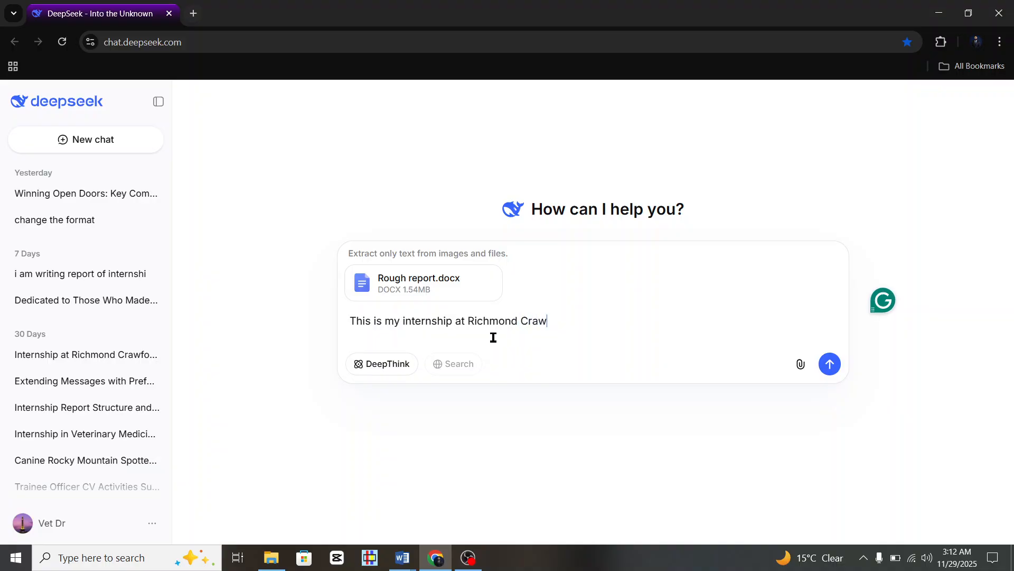
pyautogui.write('ford Veterinary hospital')
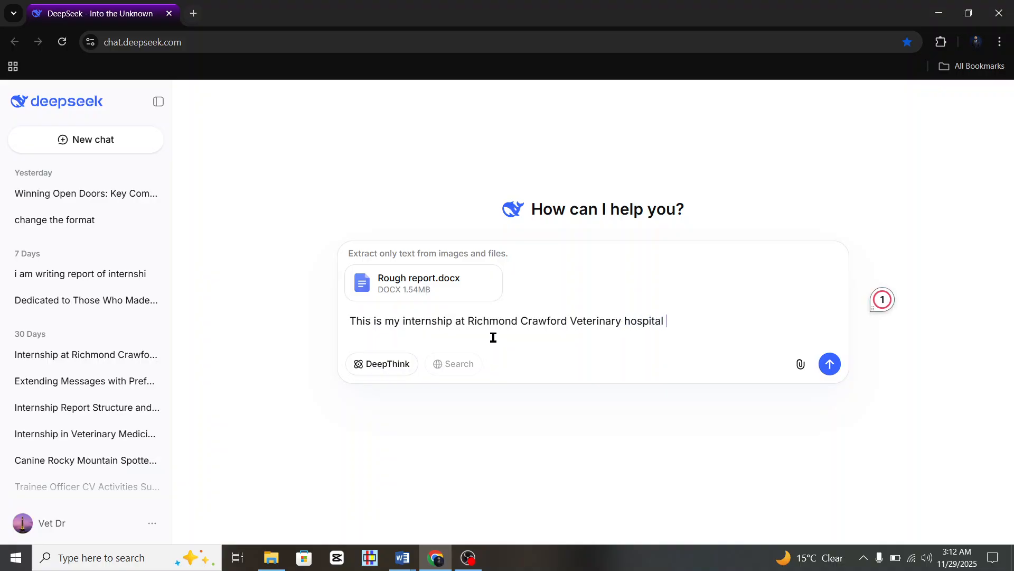
pyautogui.write(' karachi')
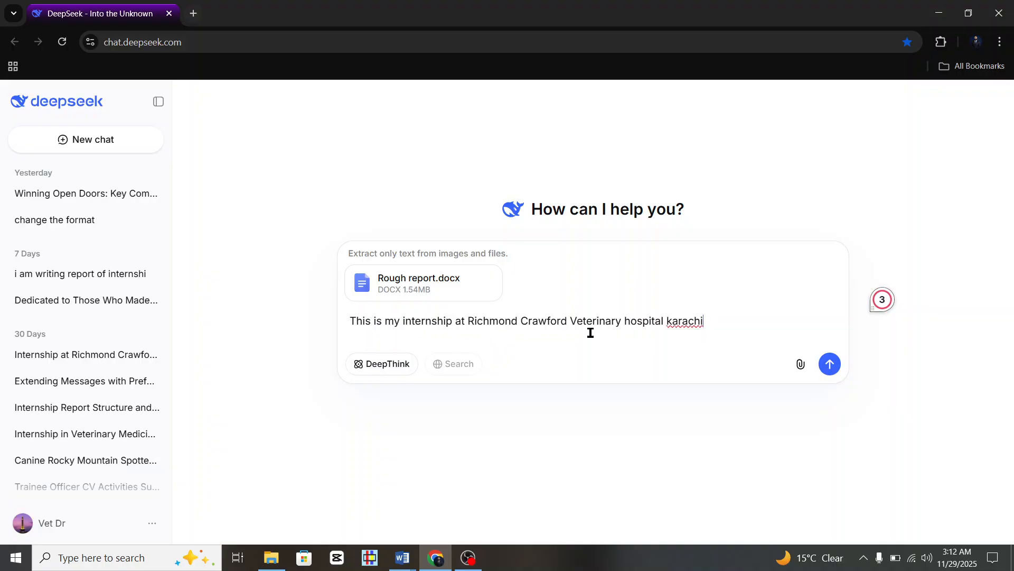
pyautogui.write(' of 3 months')
pyautogui.write('make ')
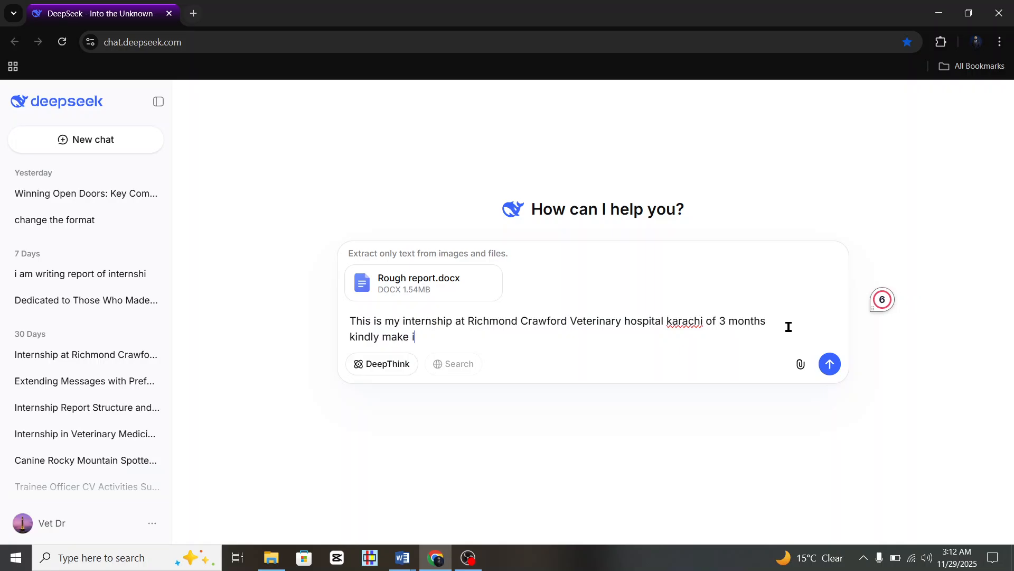
pyautogui.write('it in similar format for ea')
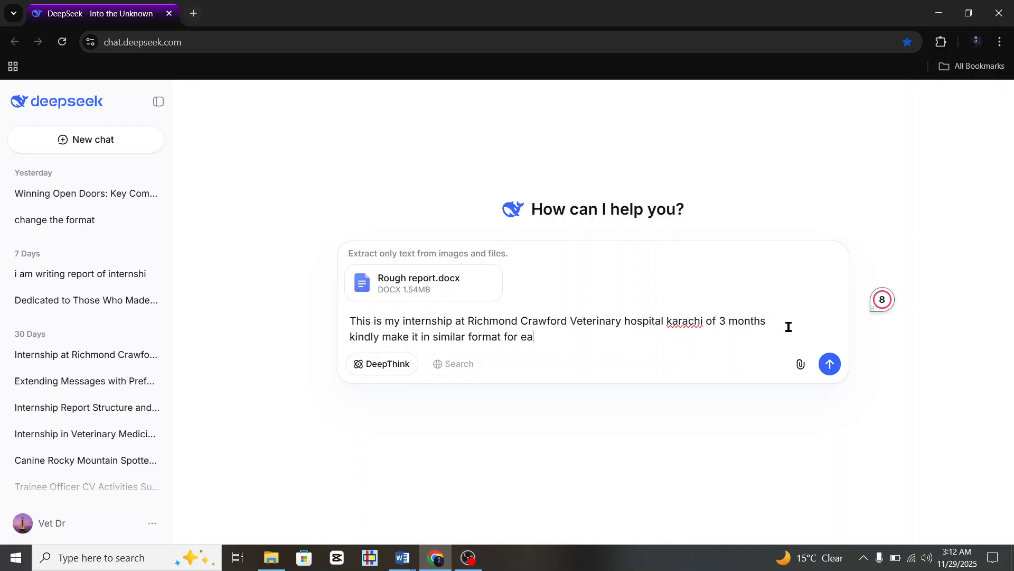
pyautogui.write('ch case and please provide me')
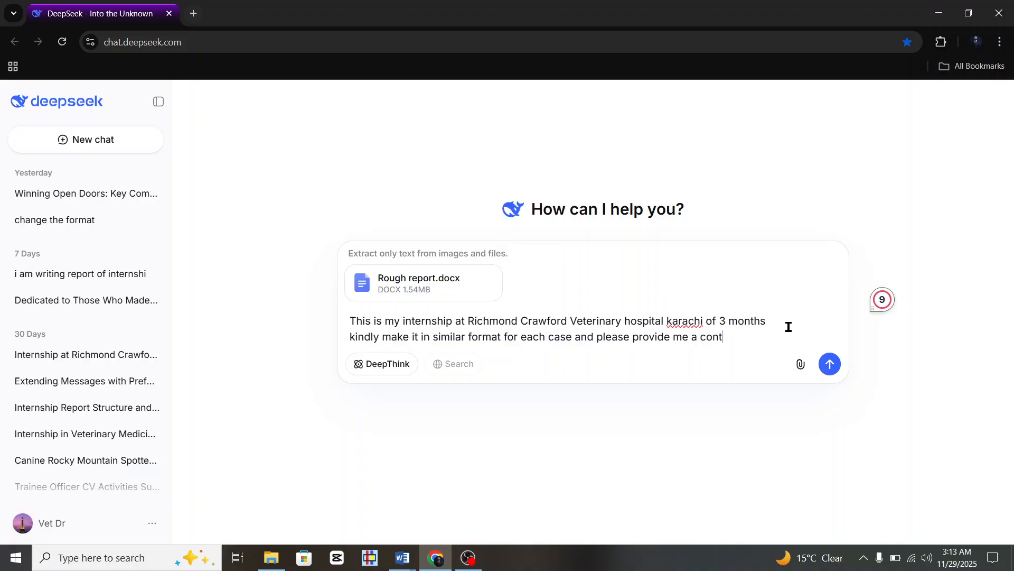
pyautogui.write('a content list')
pyautogui.hotkey('shift', 'Return')
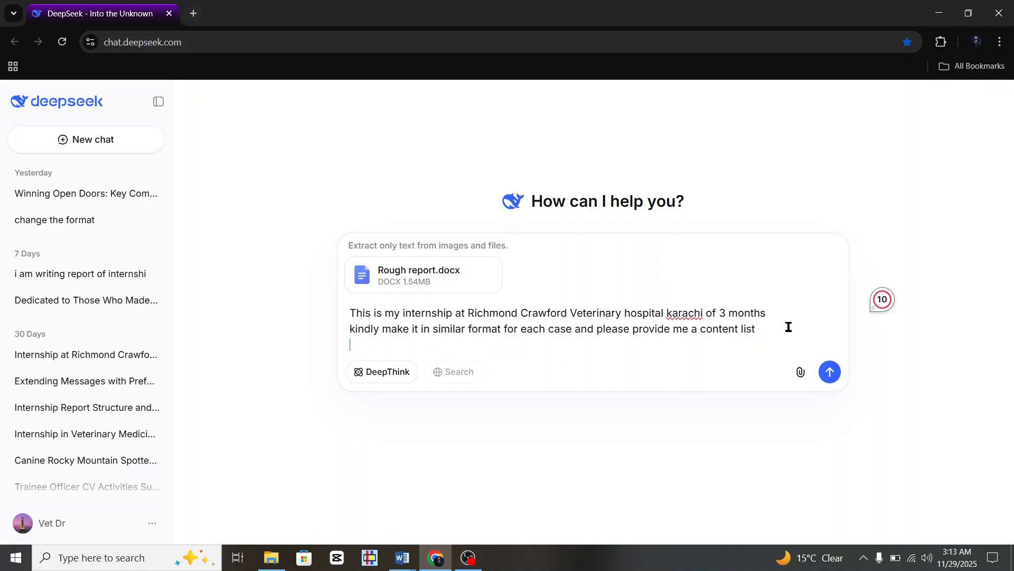
pyautogui.write('and a')
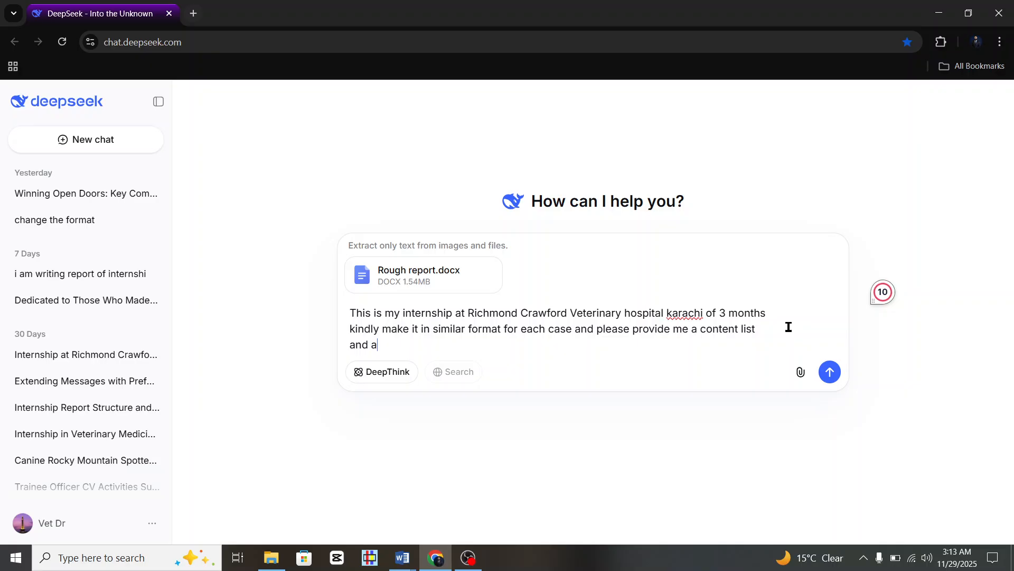
pyautogui.write('lso provide me the follo')
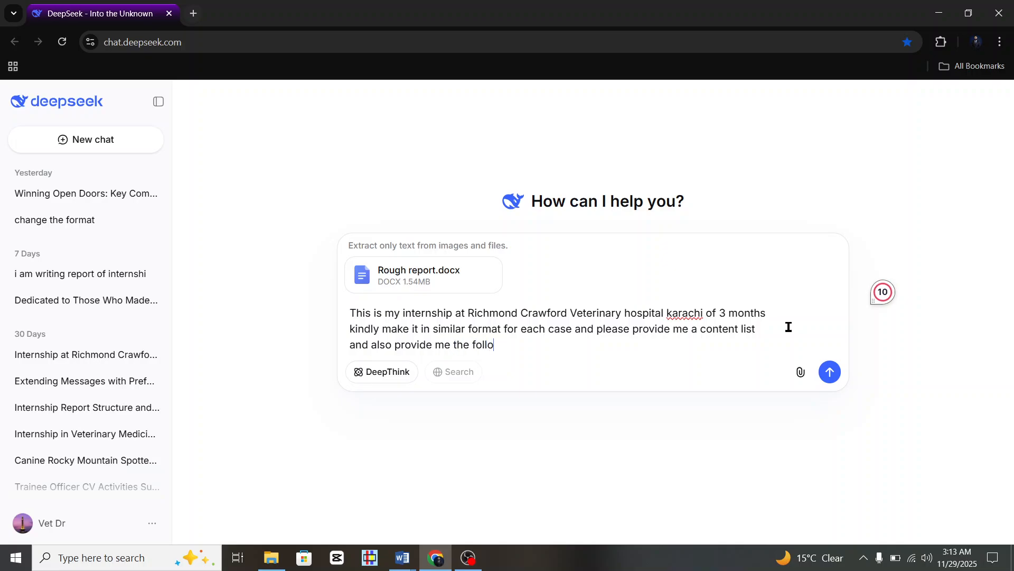
pyautogui.write('wing things')
pyautogui.hotkey('shift', 'Return')
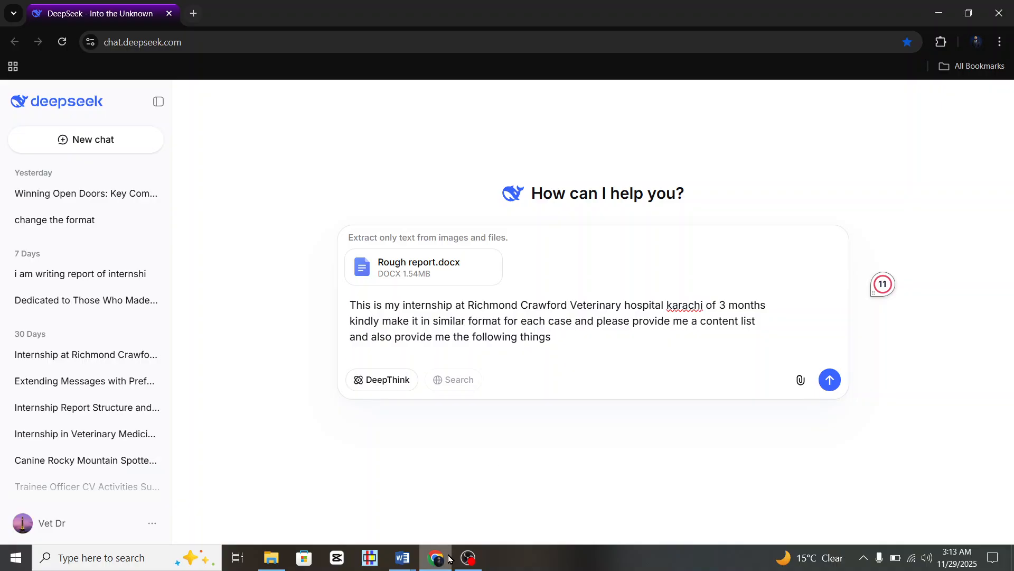
# Check the DEDICATION, ACKNOWLEDGEMENT and CONTENTS headings in the Internship Sample document.
pyautogui.moveTo(407, 562)
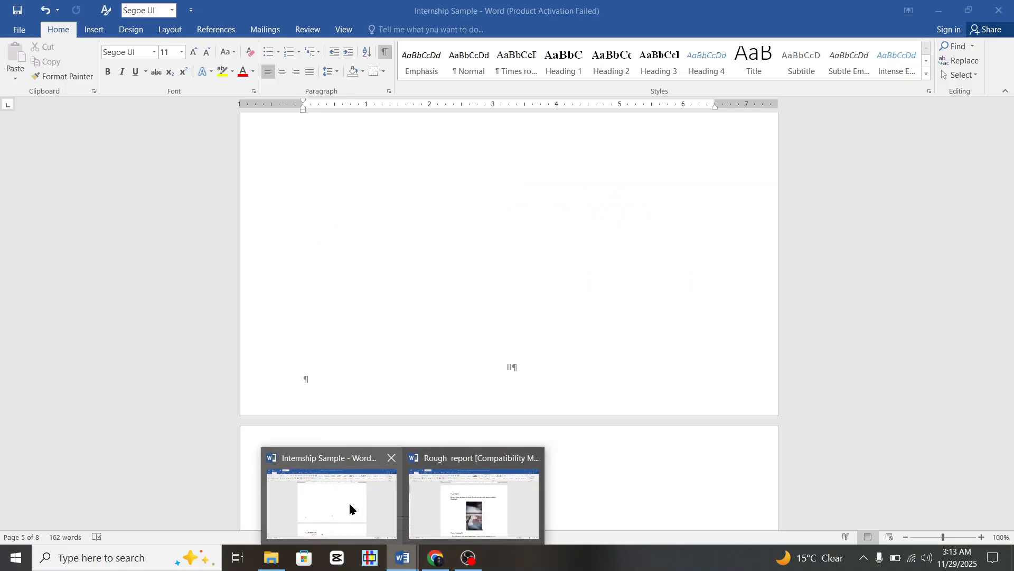
pyautogui.click(350, 508)
pyautogui.scroll(-5, 463, 310)
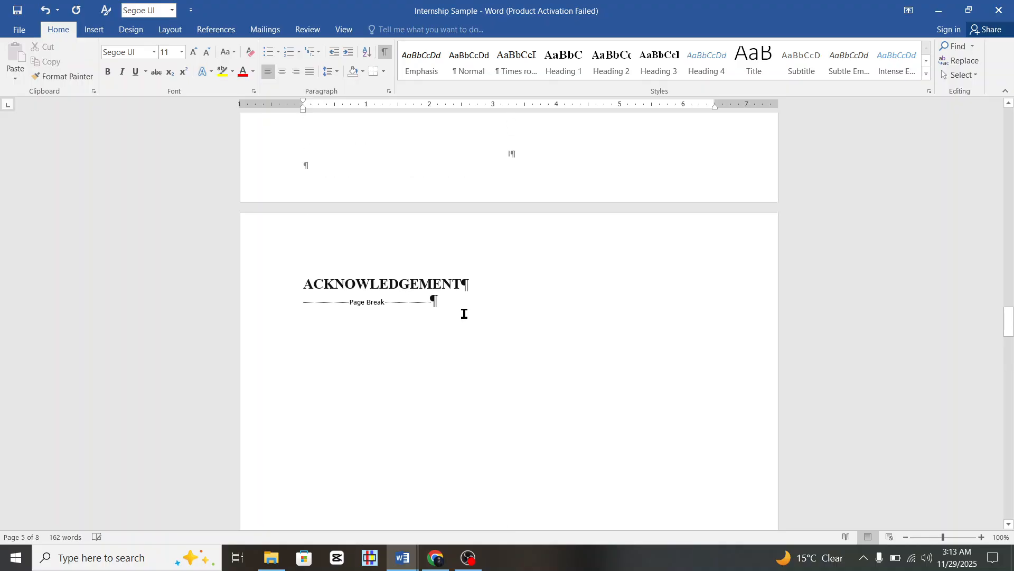
pyautogui.scroll(10, 464, 317)
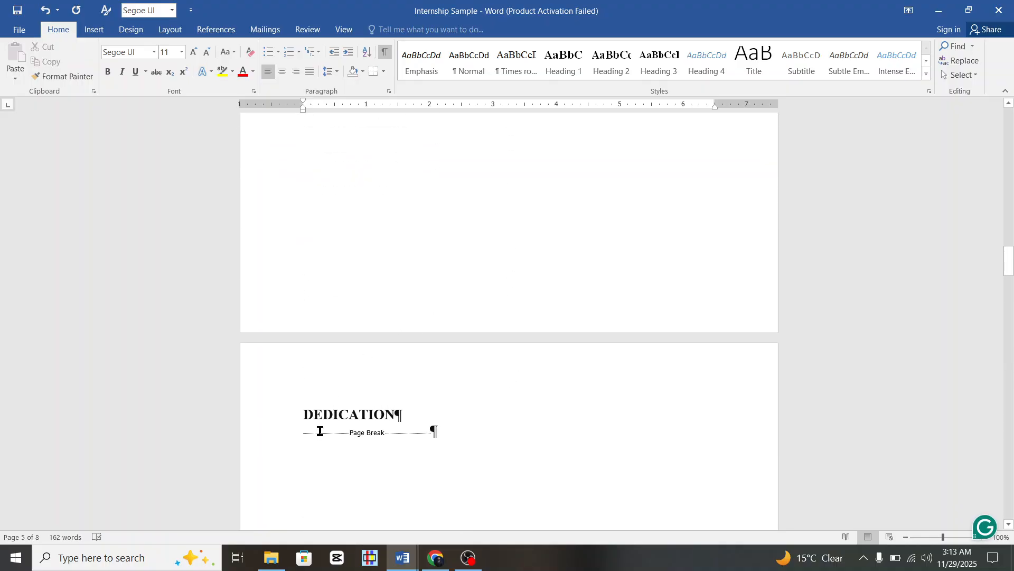
pyautogui.click(266, 418)
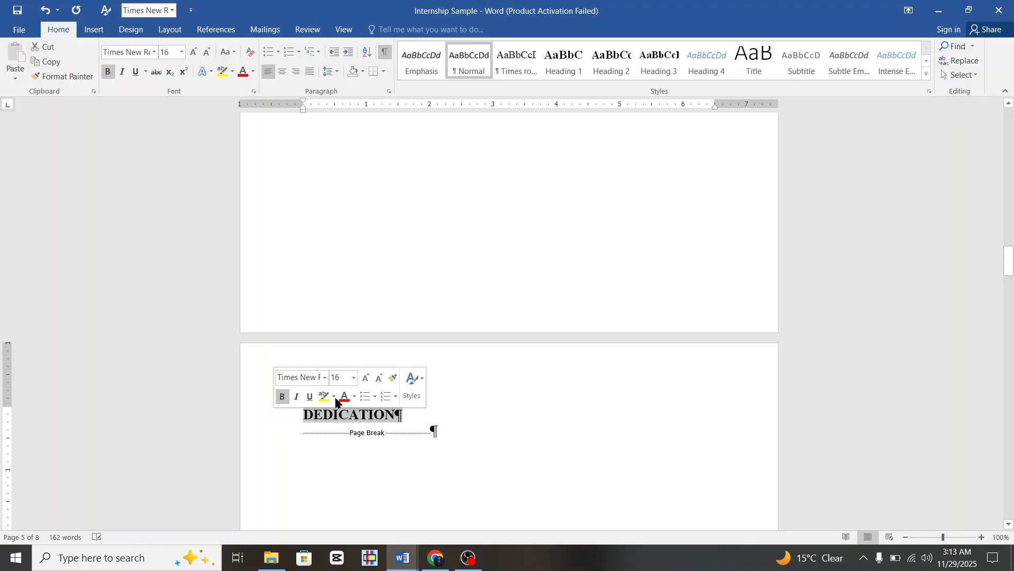
pyautogui.keyDown('ctrl'); pyautogui.scroll(-1, 486, 440); pyautogui.keyUp('ctrl')
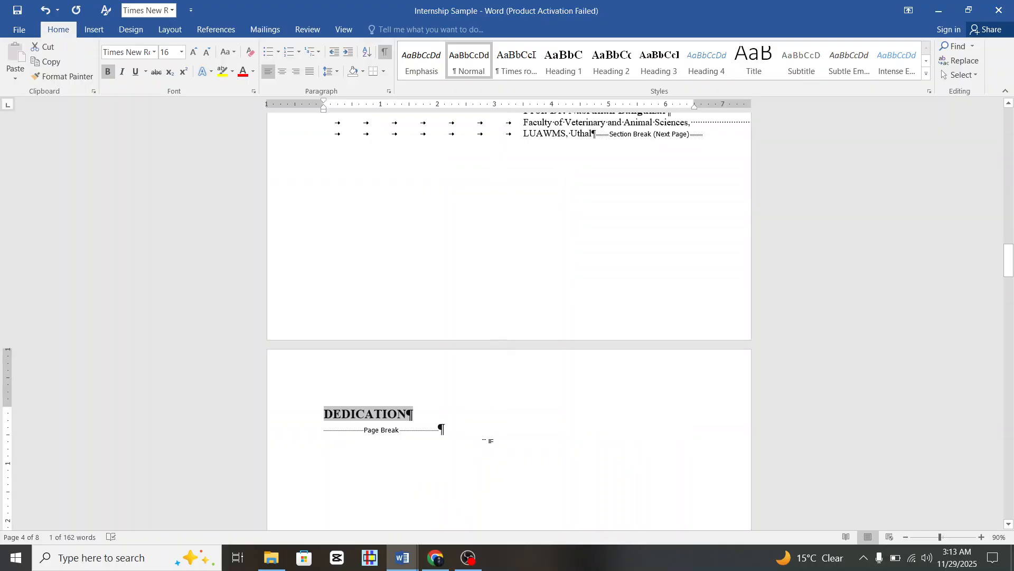
pyautogui.scroll(-10, 487, 441)
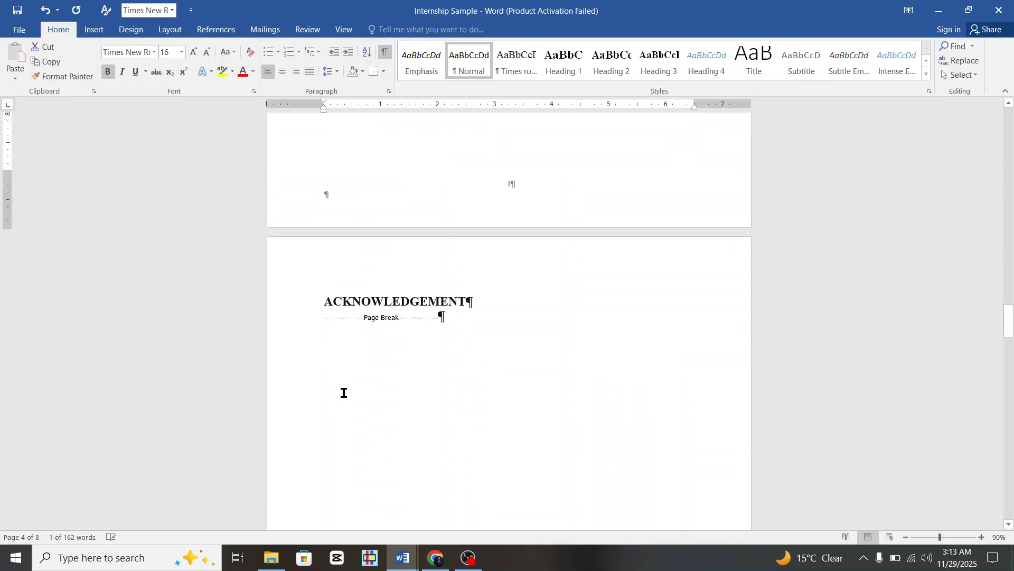
pyautogui.click(299, 310)
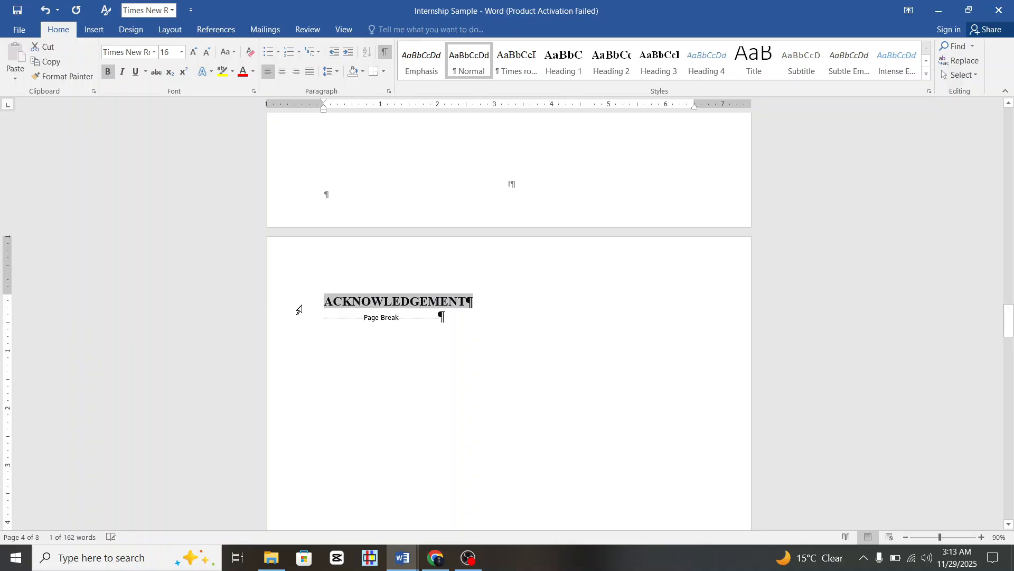
pyautogui.scroll(8, 516, 369)
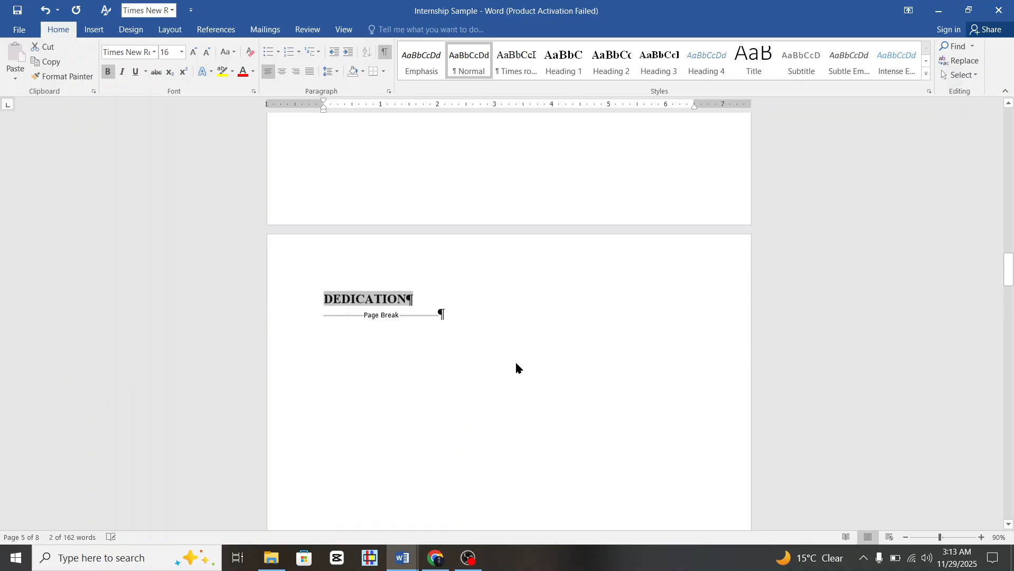
pyautogui.scroll(-11, 516, 370)
pyautogui.scroll(-10, 516, 369)
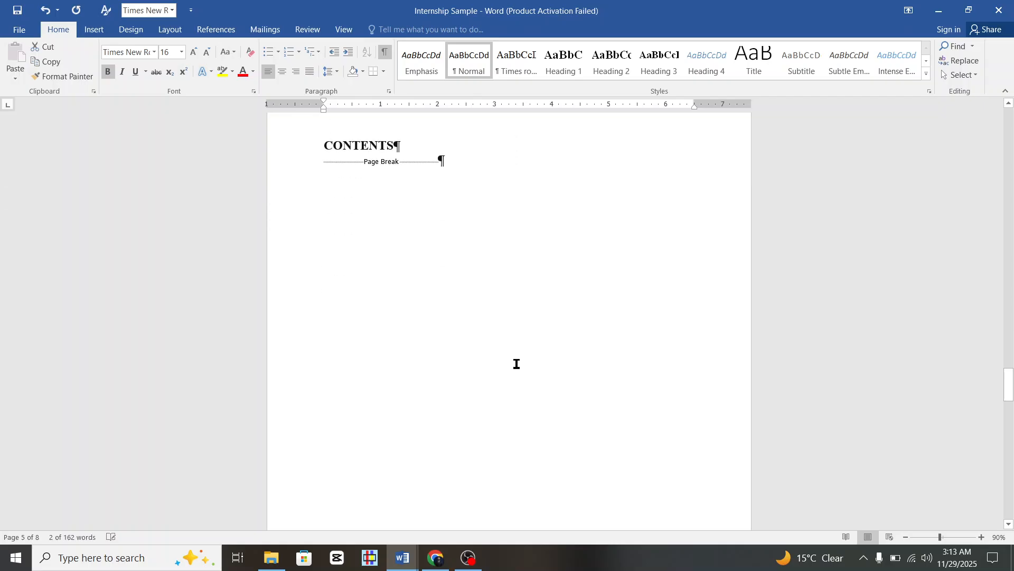
pyautogui.click(292, 168)
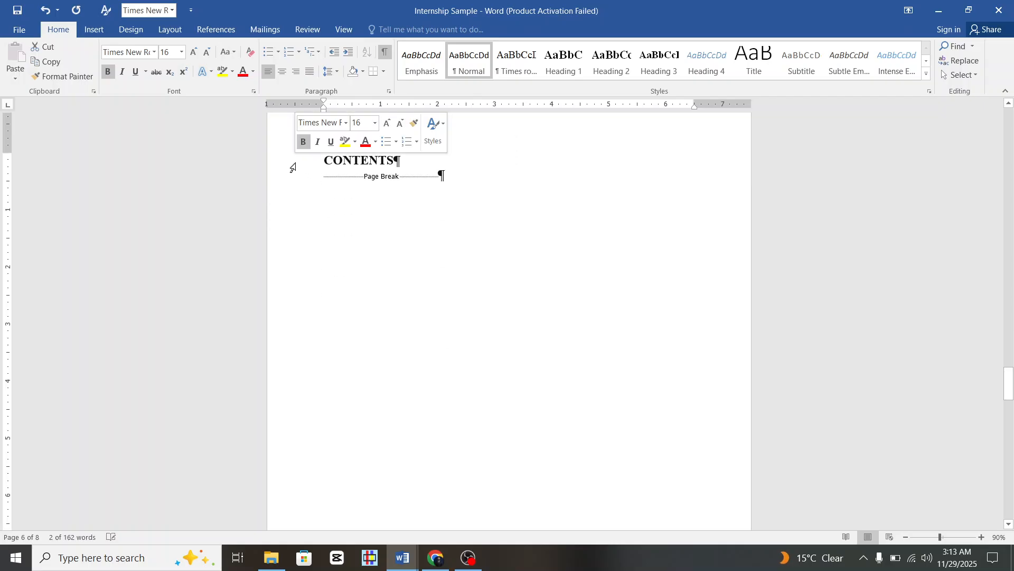
pyautogui.scroll(-8, 461, 266)
pyautogui.scroll(-1, 457, 268)
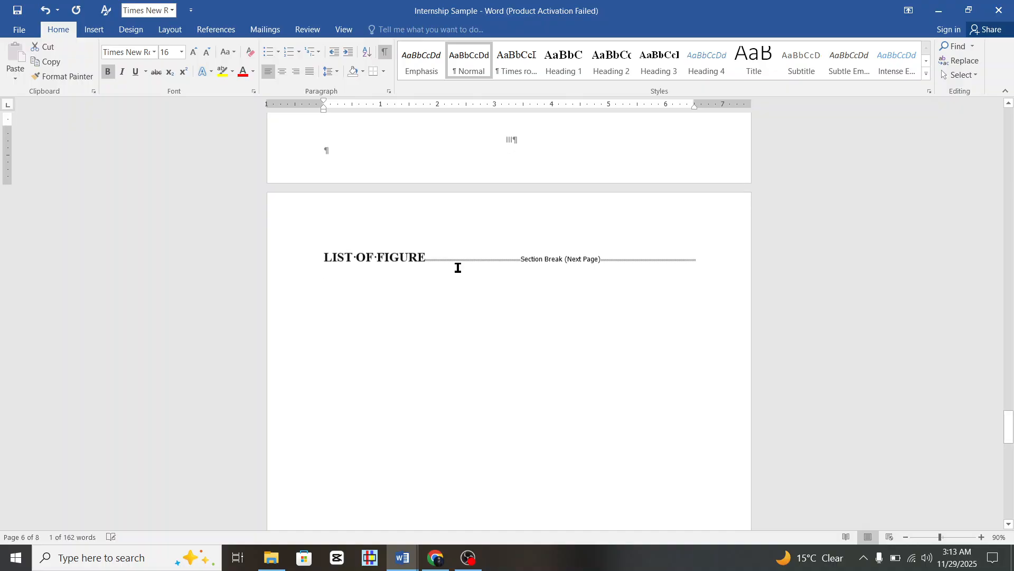
pyautogui.scroll(-10, 458, 267)
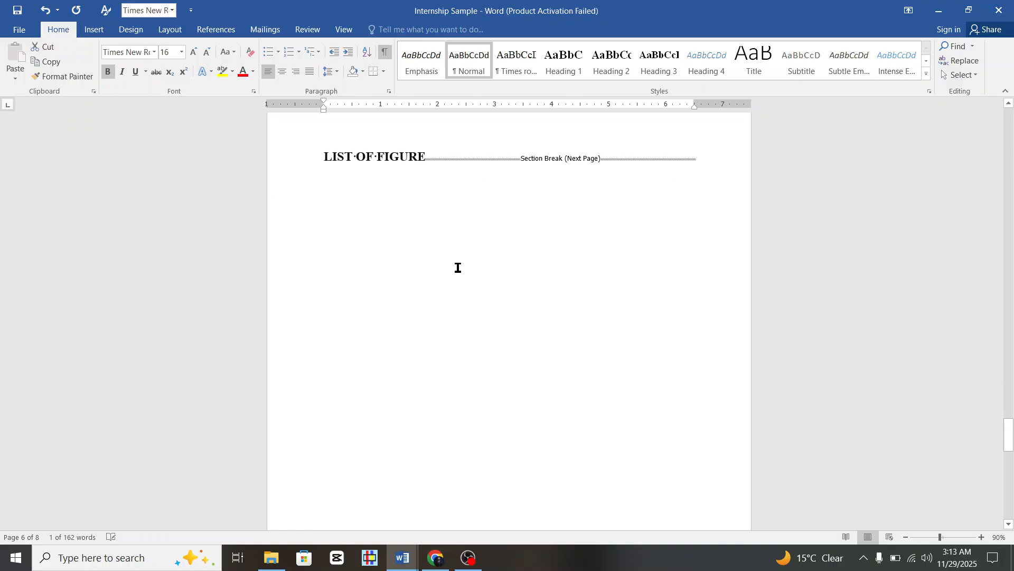
pyautogui.scroll(-7, 457, 269)
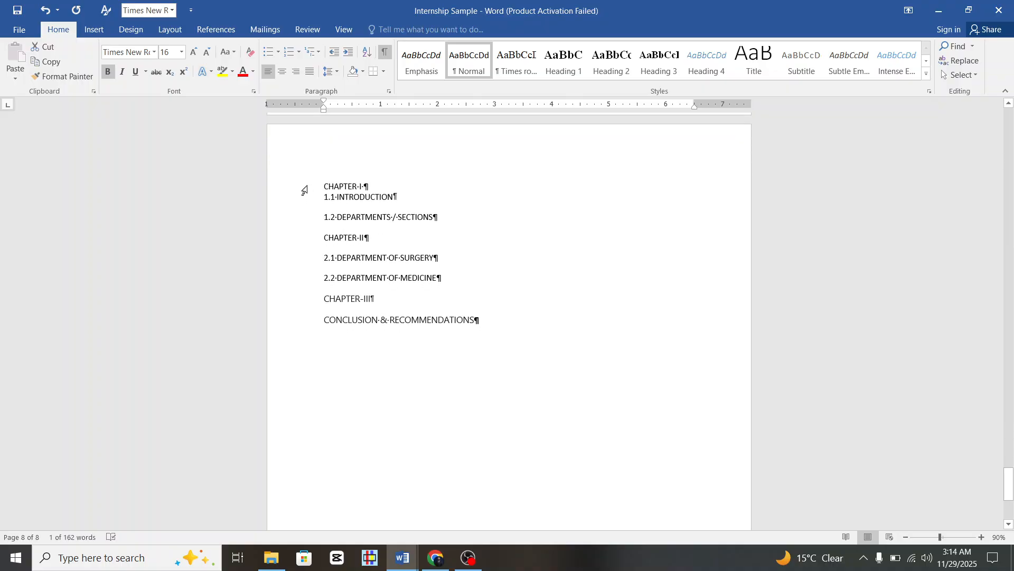
# Copy the chapter list from CHAPTER-I through CONCLUSION & RECOMMENDATIONS and return to DeepSeek.
pyautogui.moveTo(304, 191); pyautogui.dragTo(319, 319)
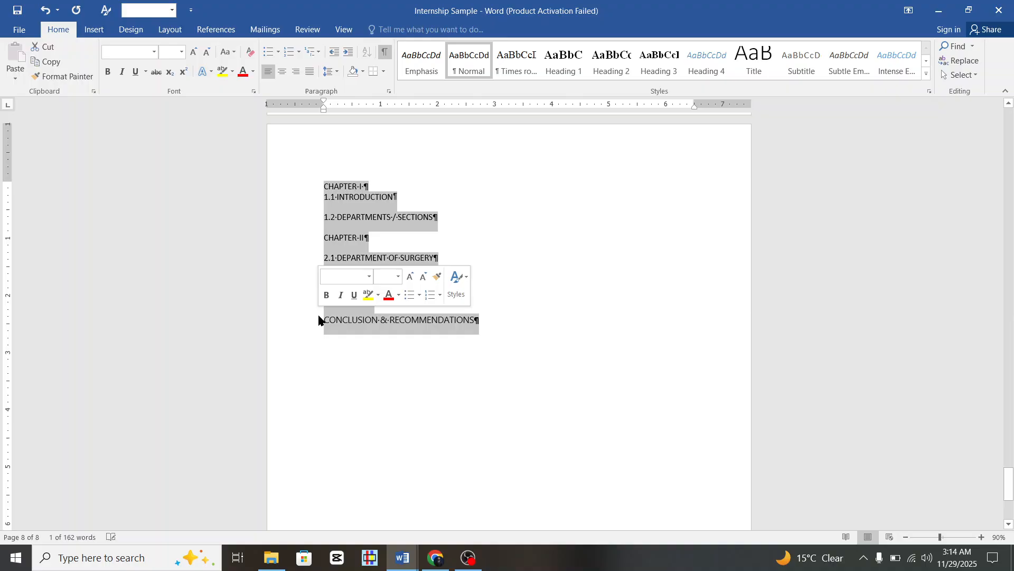
pyautogui.rightClick(383, 324)
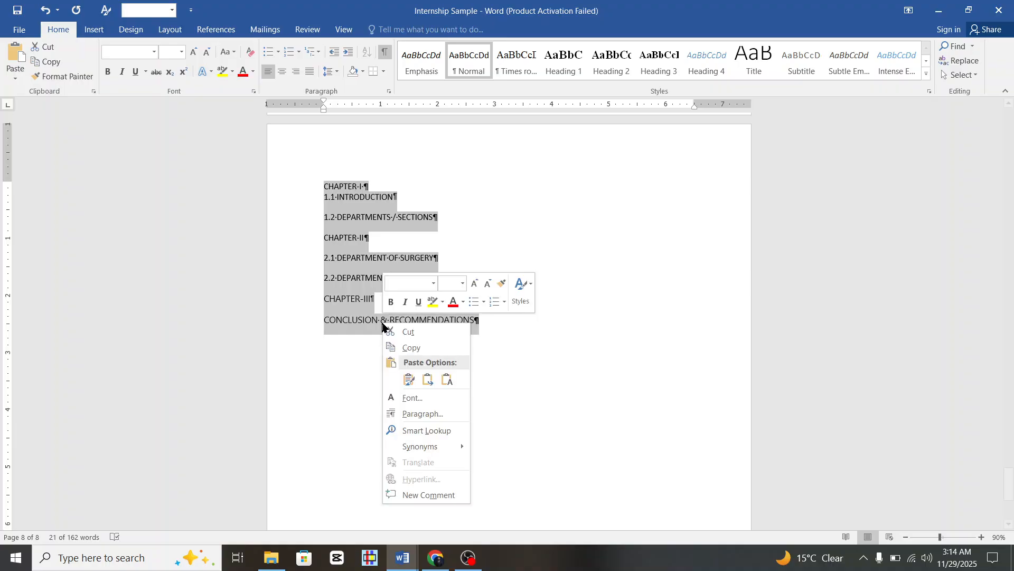
pyautogui.click(410, 348)
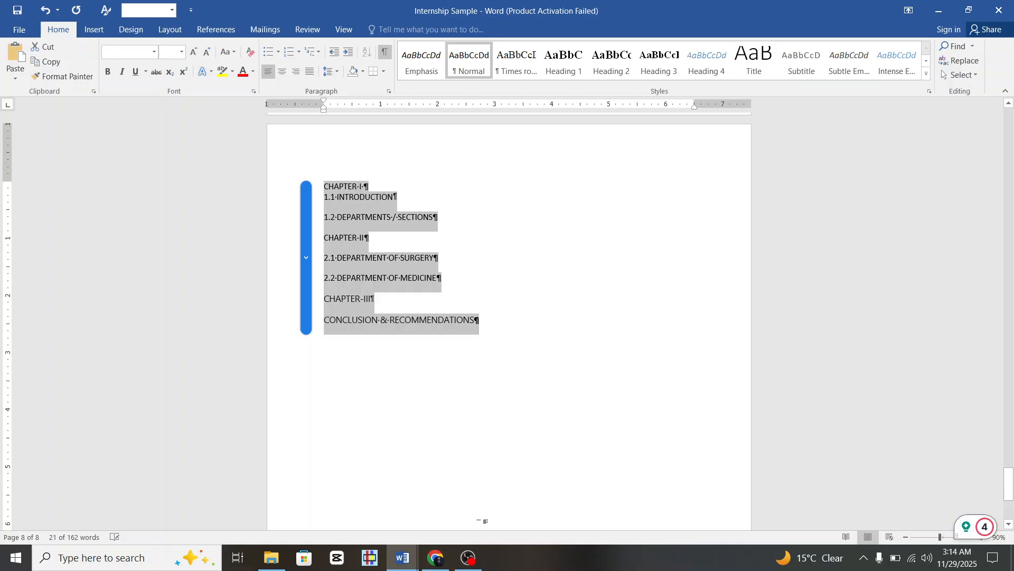
pyautogui.click(435, 557)
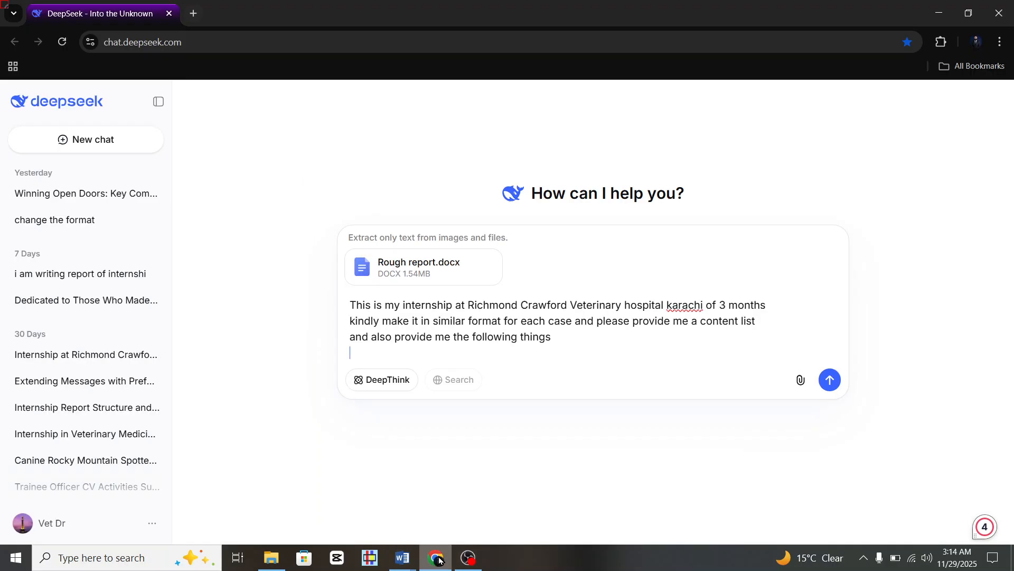
# Add 'Dedications, Acknowledgment,' below the contents list in the prompt, correcting the spelling, and send it.
pyautogui.click(479, 360)
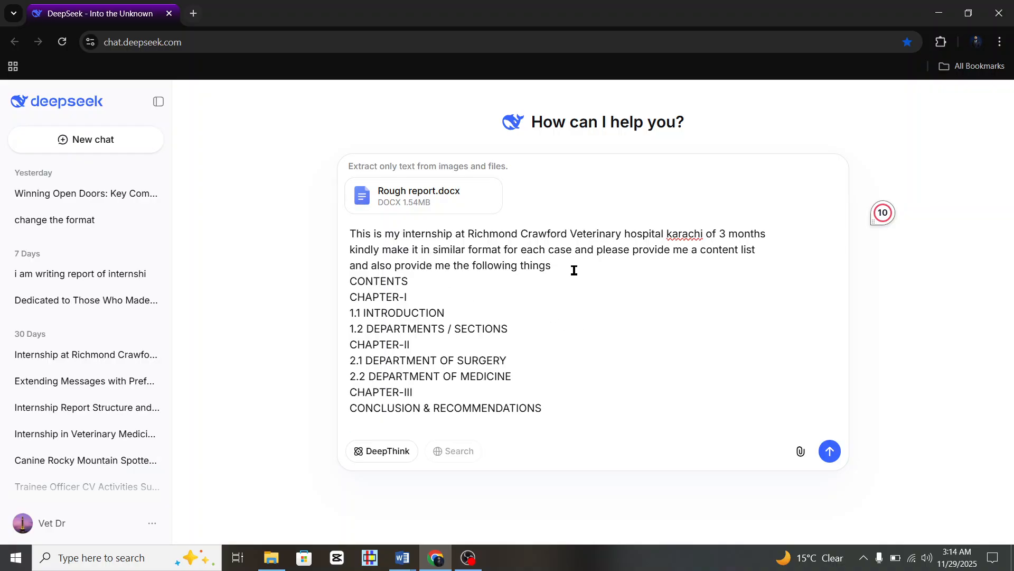
pyautogui.write('Dec')
pyautogui.write('ica')
pyautogui.write('tions , ')
pyautogui.write('A')
pyautogui.press('BackSpace')
pyautogui.press('BackSpace')
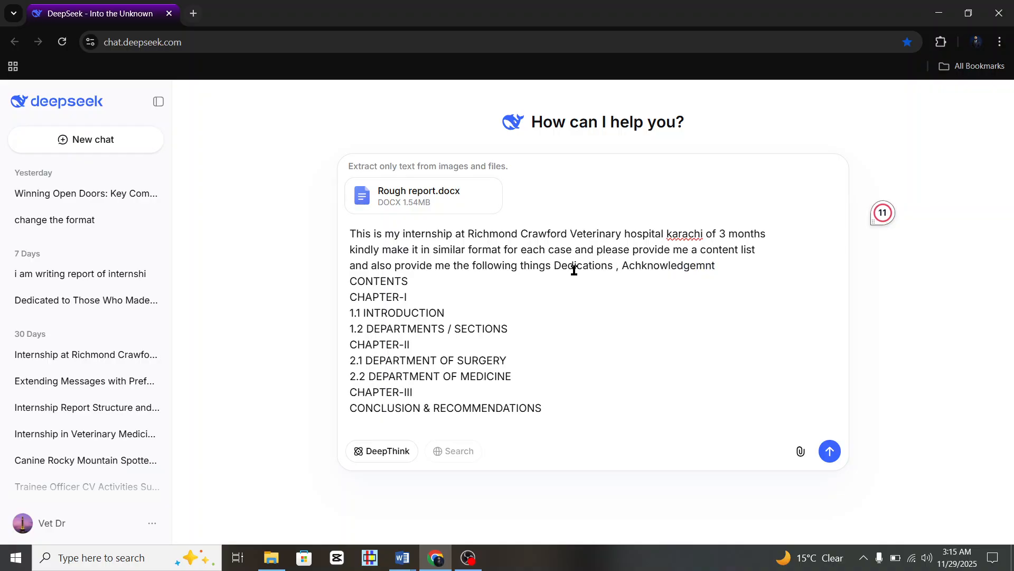
pyautogui.rightClick(690, 272)
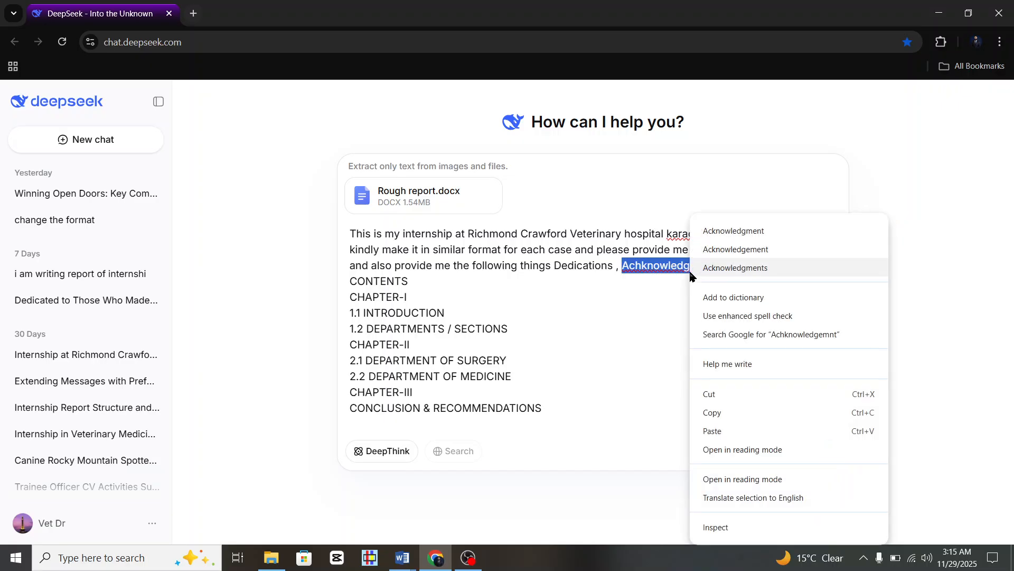
pyautogui.click(755, 231)
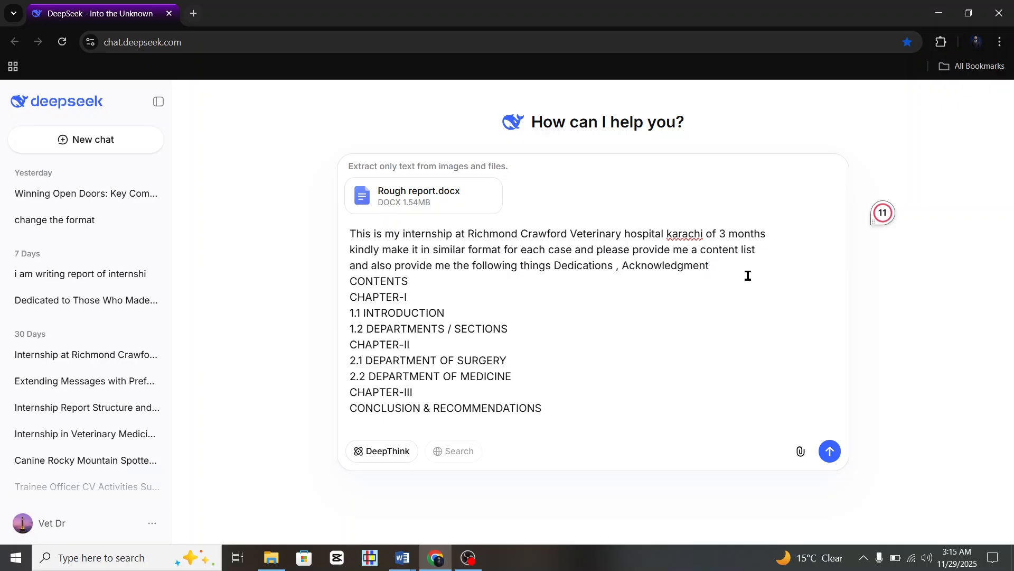
pyautogui.write(',')
pyautogui.click(831, 452)
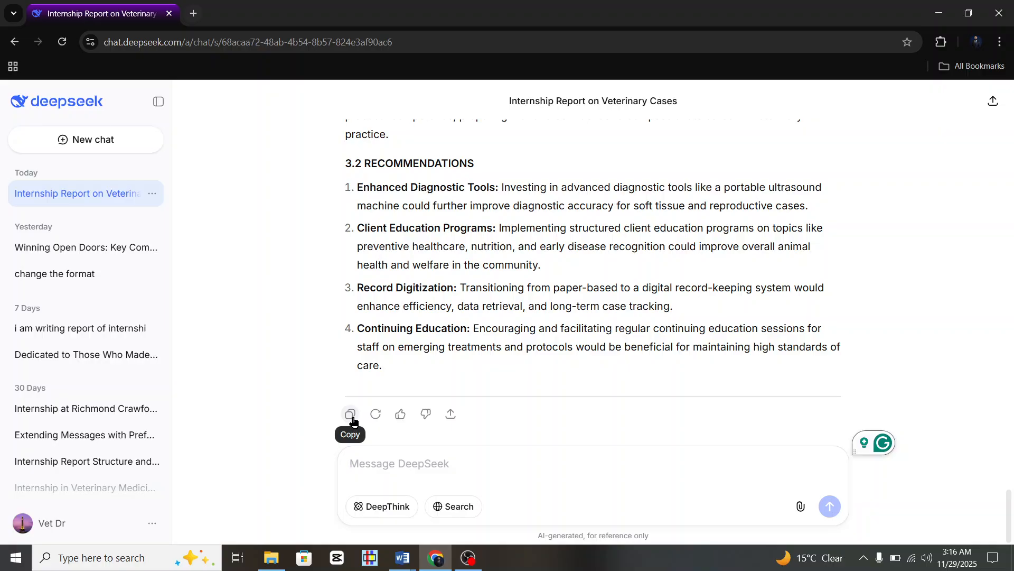
# Copy DeepSeek's finished veterinary-cases internship report with the reply's Copy icon.
pyautogui.click(352, 416)
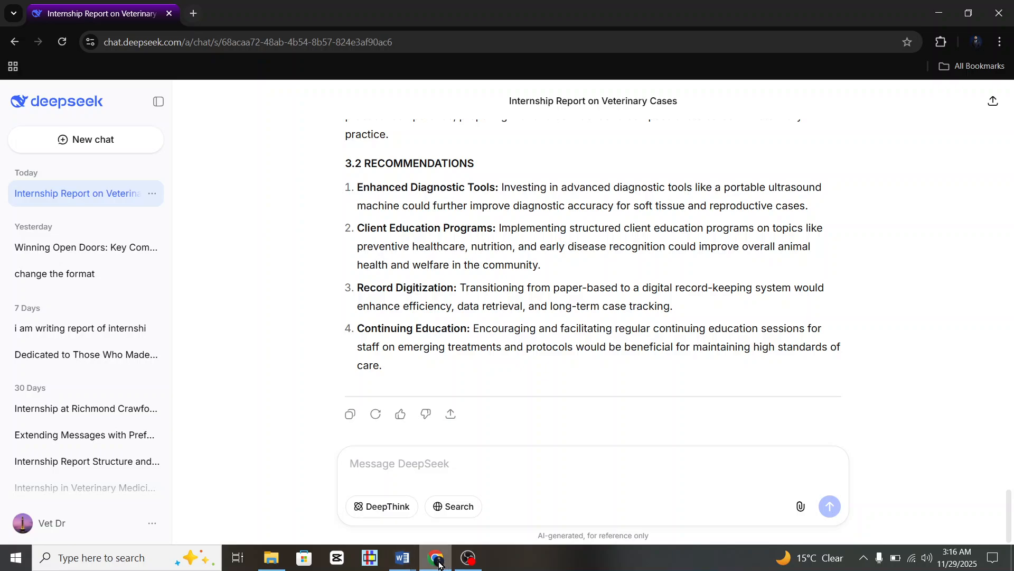
# In Internship Sample, clear the selected chapter list, paste the report, then undo the paste.
pyautogui.click(403, 562)
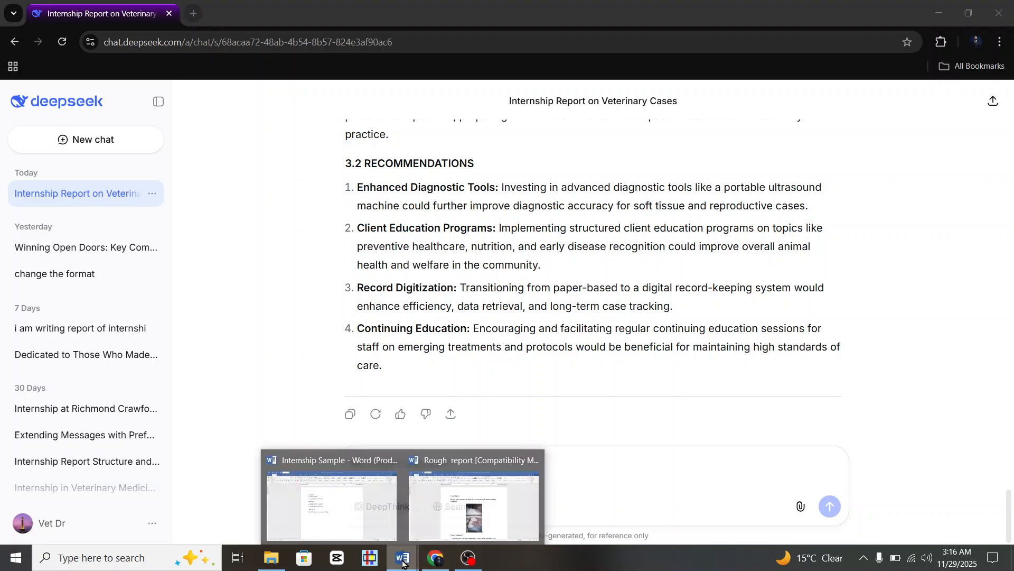
pyautogui.click(370, 523)
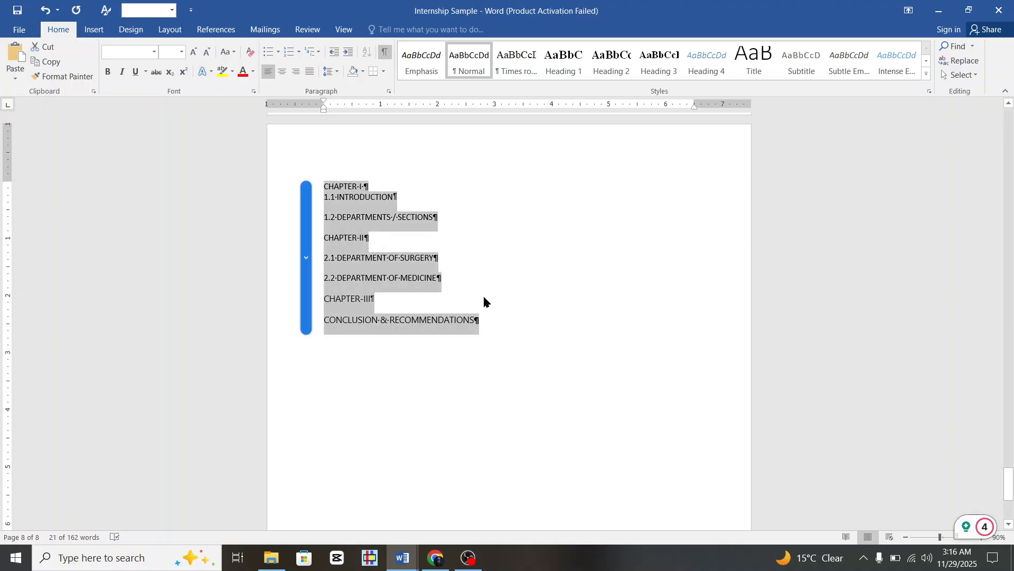
pyautogui.press('Delete')
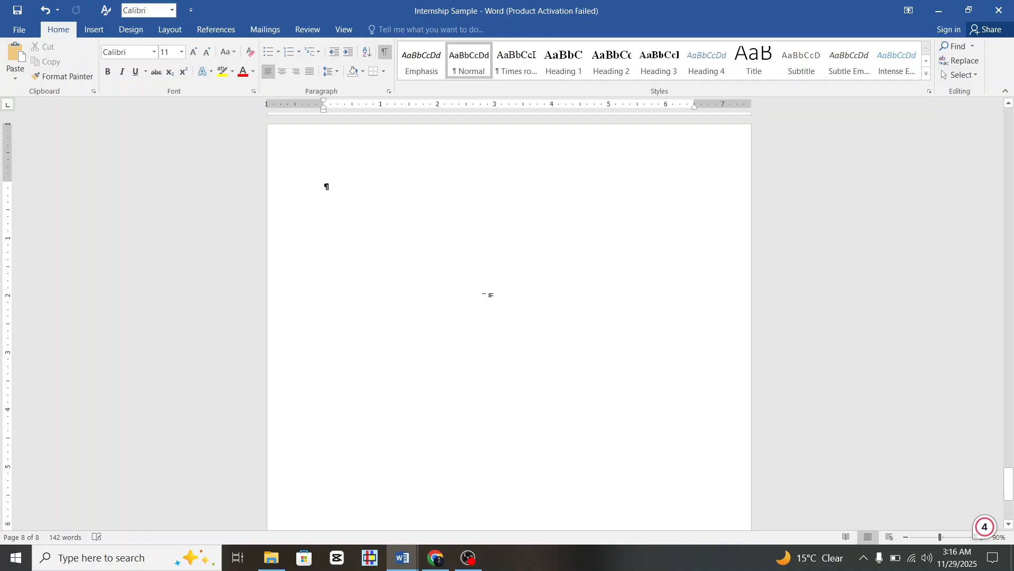
pyautogui.hotkey('ctrl', 'z')
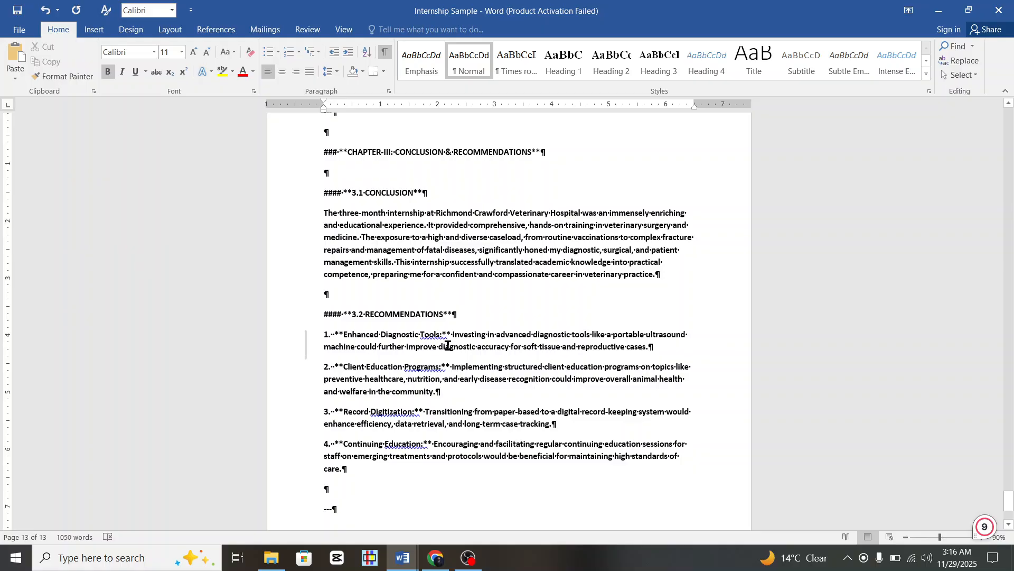
pyautogui.hotkey('ctrl', 'z')
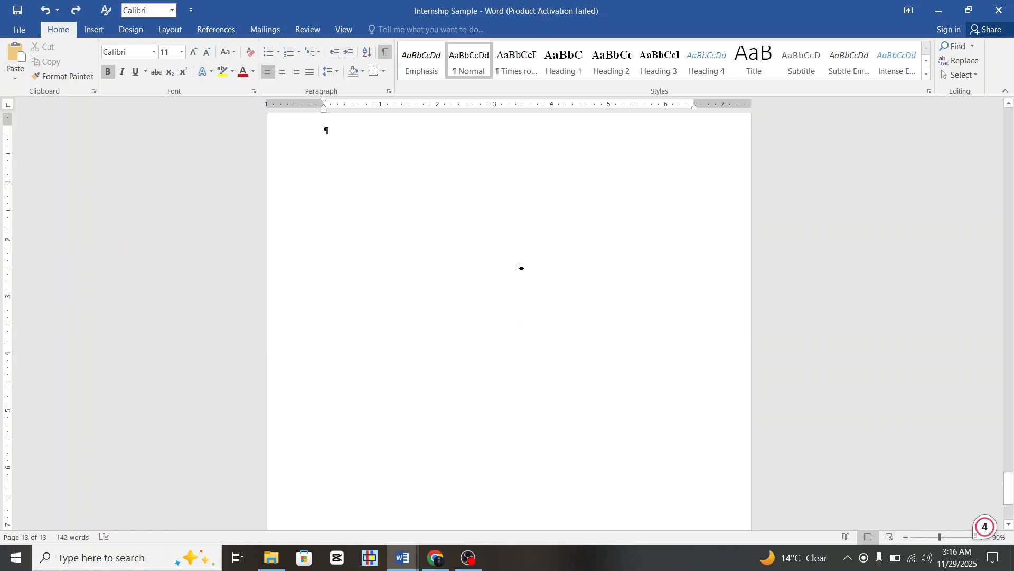
# Switch back to the DeepSeek chat in the browser.
pyautogui.scroll(5, 522, 266)
pyautogui.scroll(-5, 522, 266)
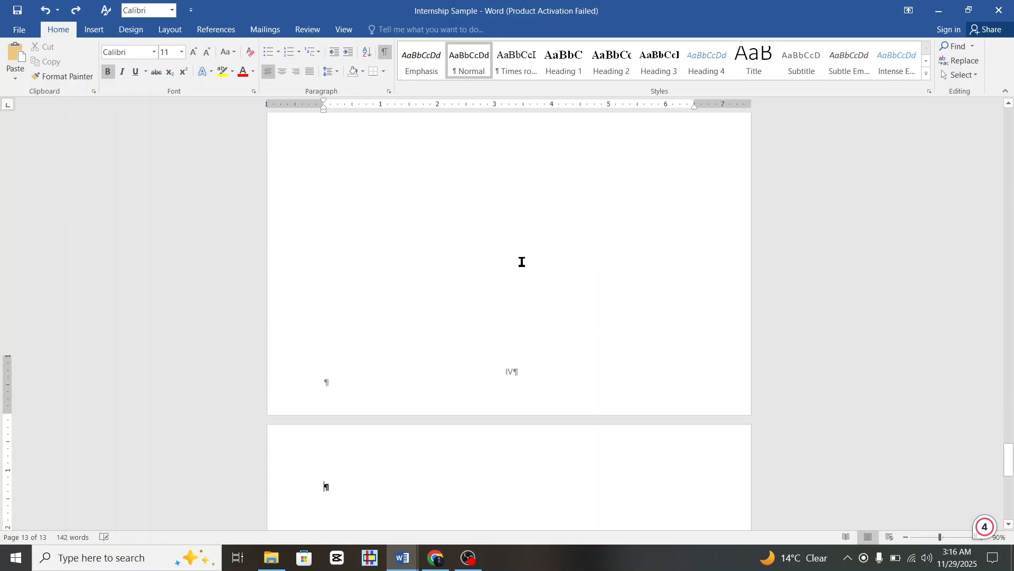
pyautogui.click(436, 557)
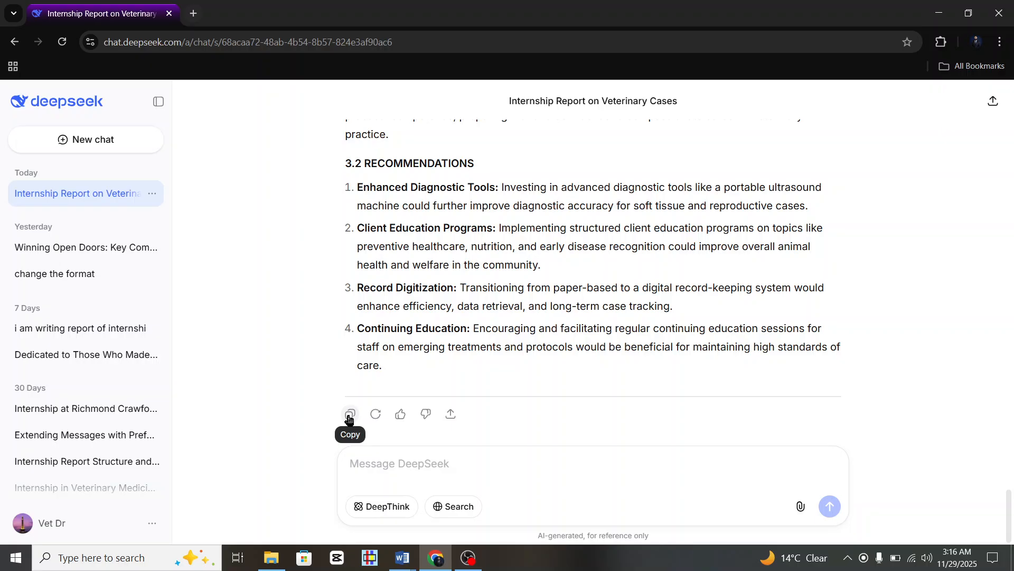
# Select the rendered reply from Dedication to the fourth recommendation and copy it as formatted text.
pyautogui.scroll(20, 433, 232)
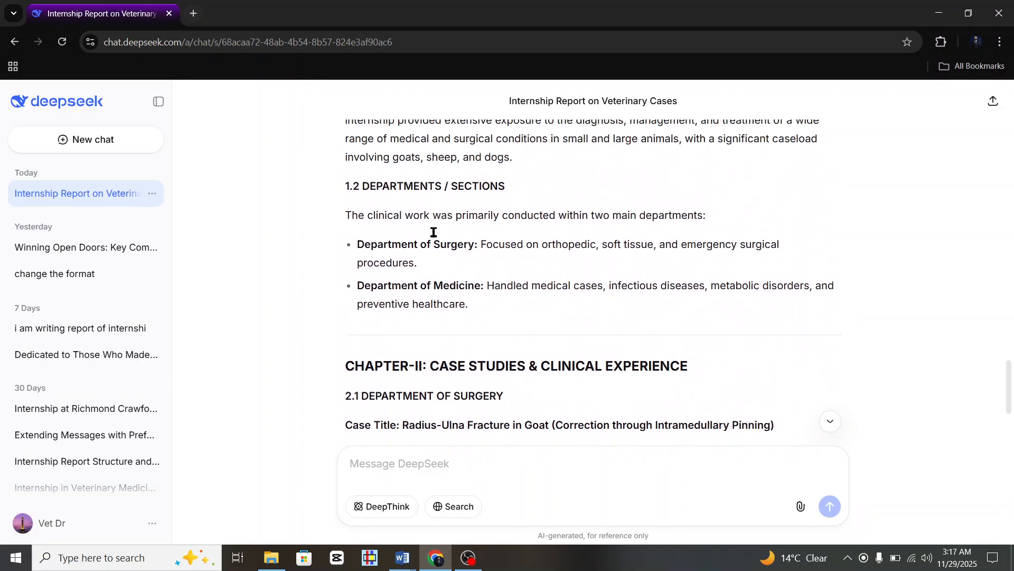
pyautogui.scroll(20, 434, 233)
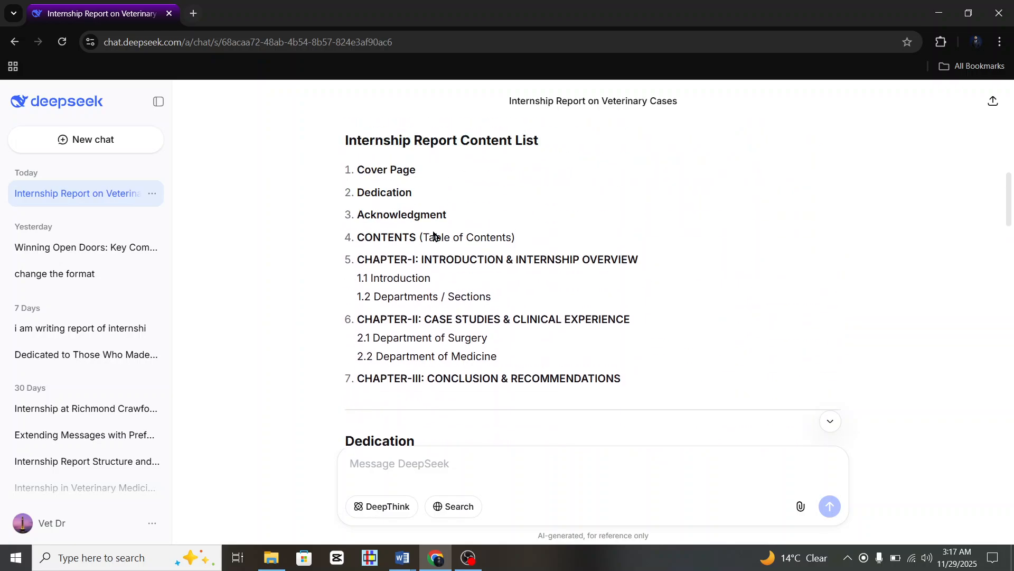
pyautogui.scroll(2, 433, 233)
pyautogui.scroll(-4, 433, 235)
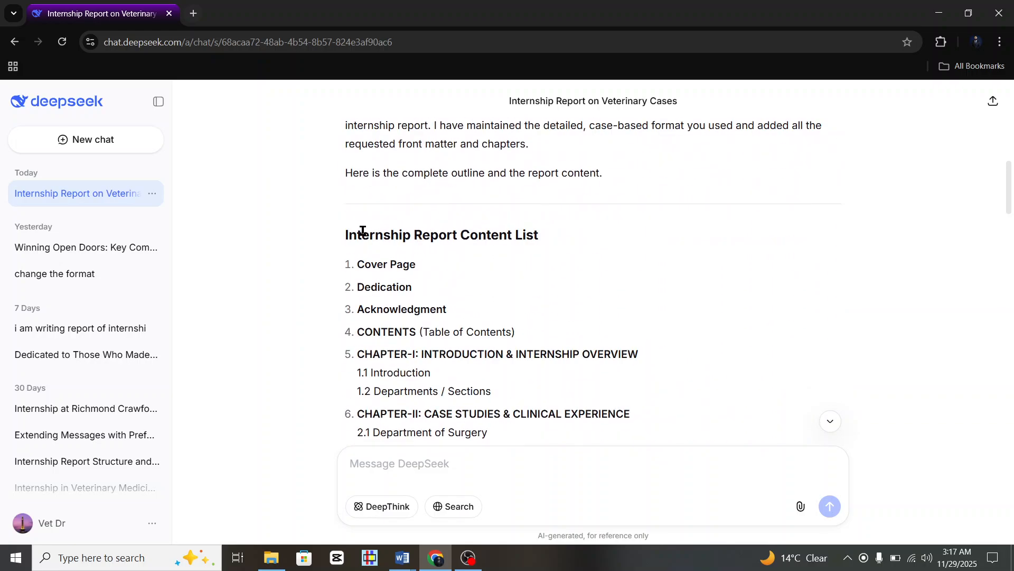
pyautogui.scroll(-5, 346, 235)
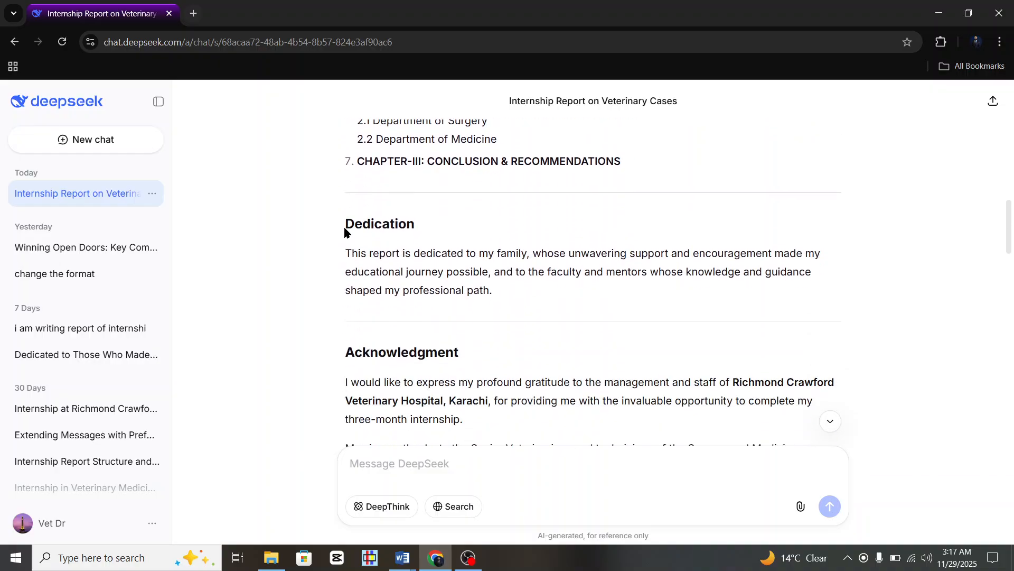
pyautogui.moveTo(346, 224); pyautogui.dragTo(563, 372)
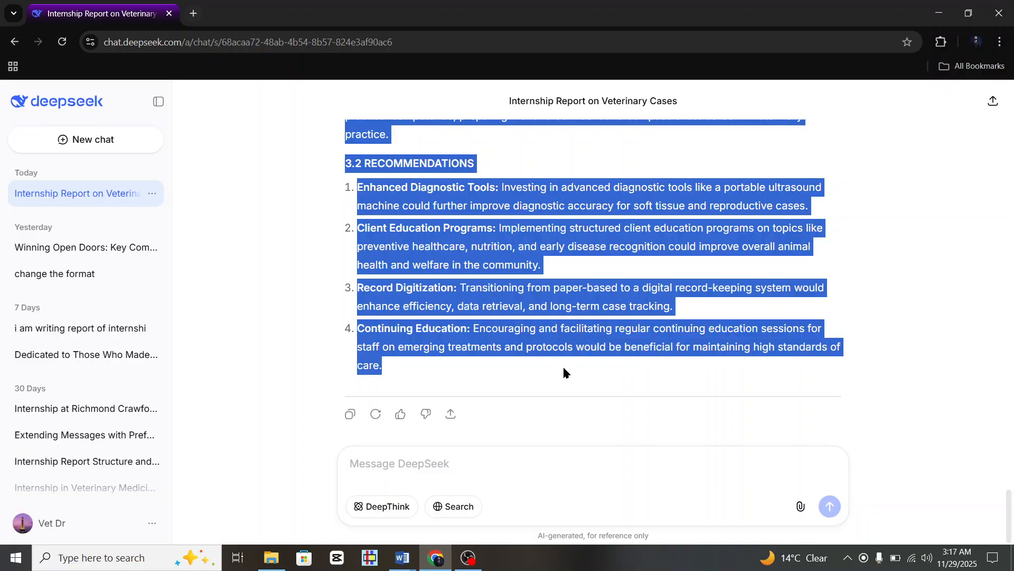
pyautogui.rightClick(524, 369)
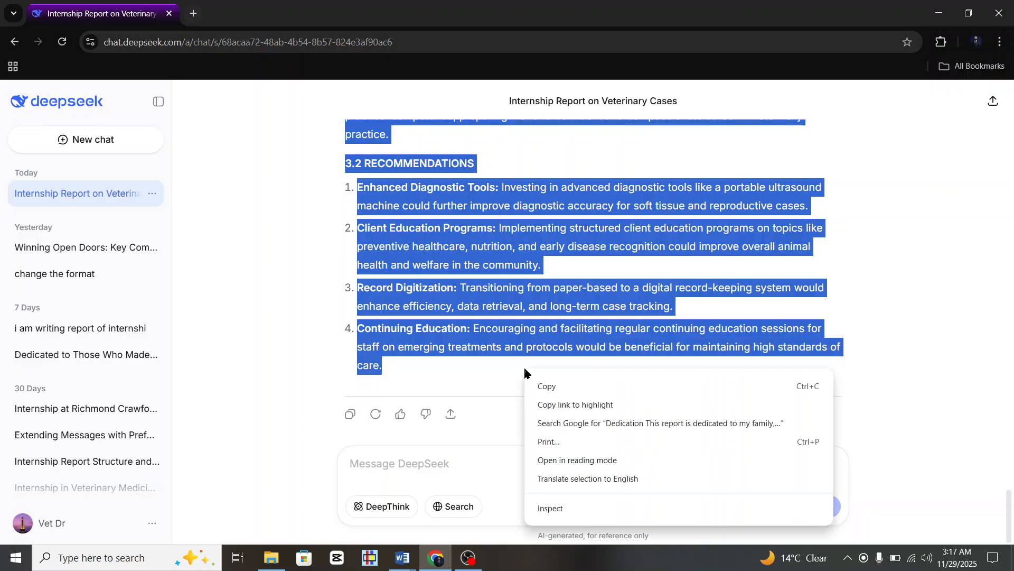
pyautogui.click(547, 390)
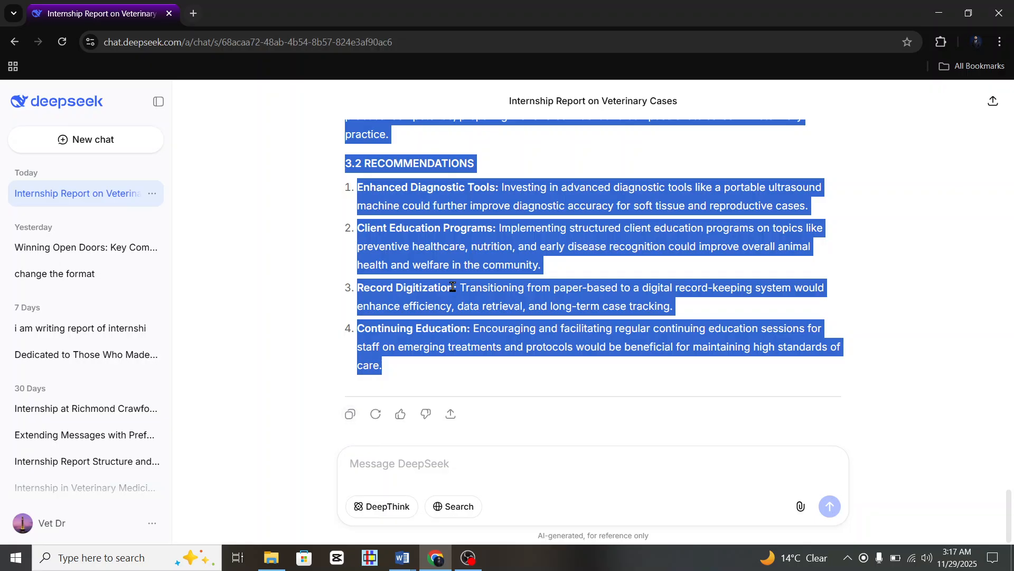
# Paste the copied report onto Internship Sample's new page with Keep Source Formatting.
pyautogui.click(402, 558)
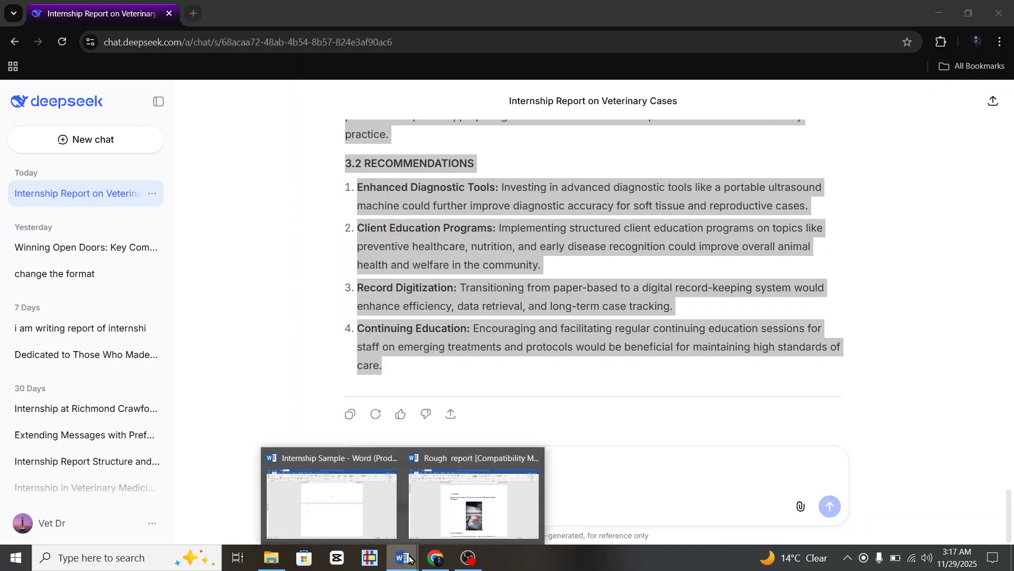
pyautogui.click(385, 513)
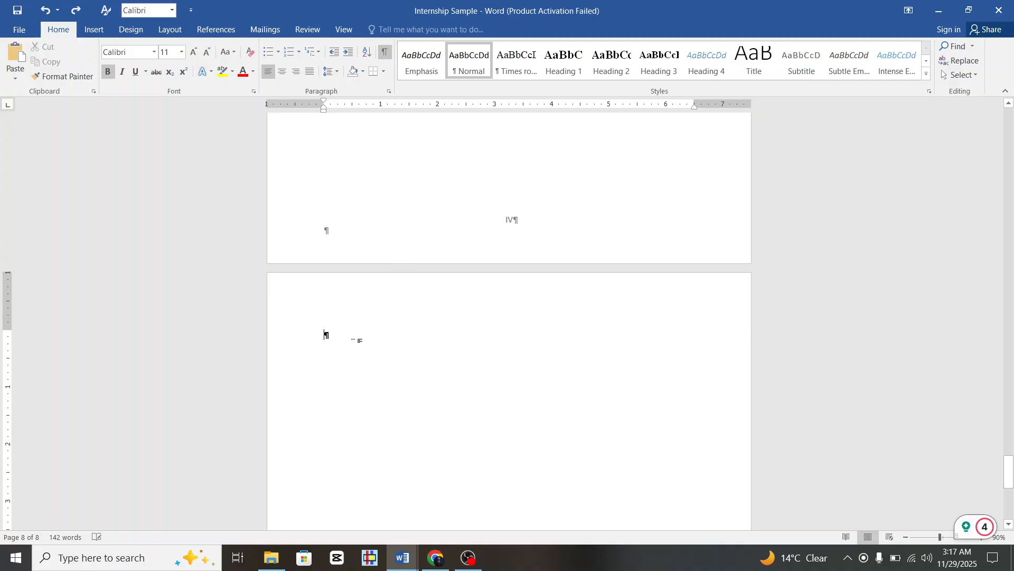
pyautogui.rightClick(324, 338)
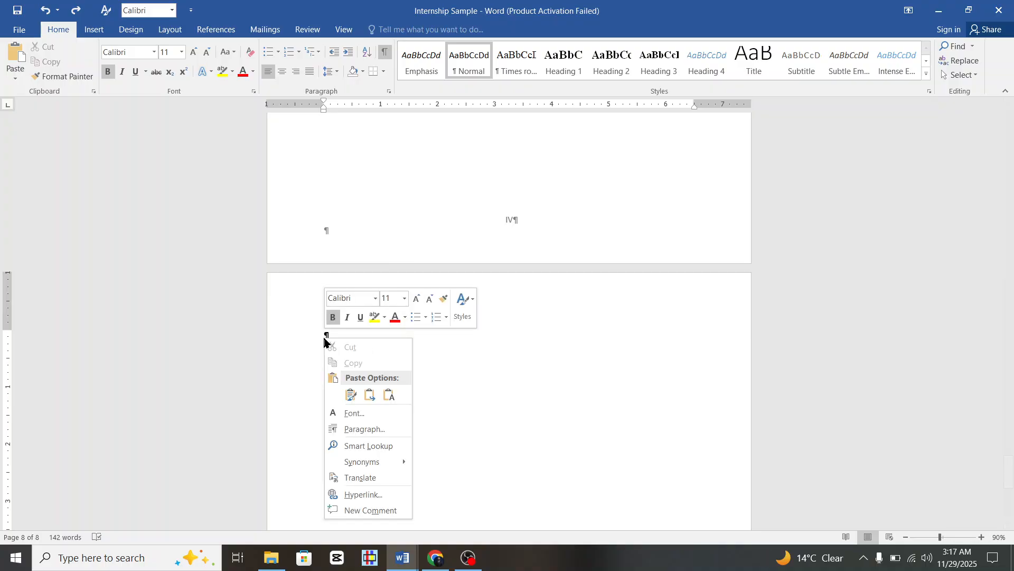
pyautogui.click(349, 395)
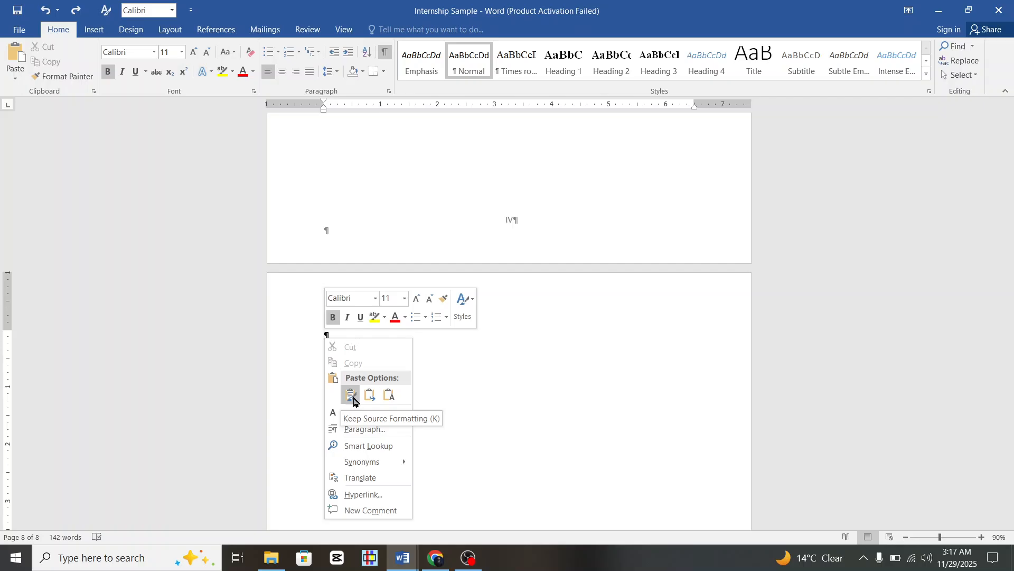
pyautogui.click(351, 396)
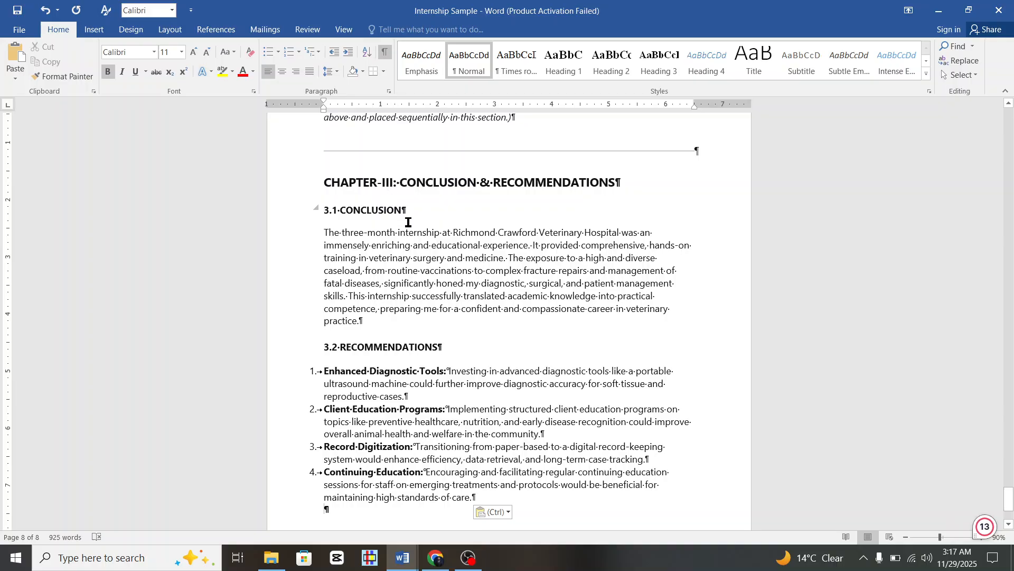
# Undo twice and paste again so the Chapter III content stays in place.
pyautogui.hotkey('ctrl', 'z')
pyautogui.hotkey('ctrl', 'z')
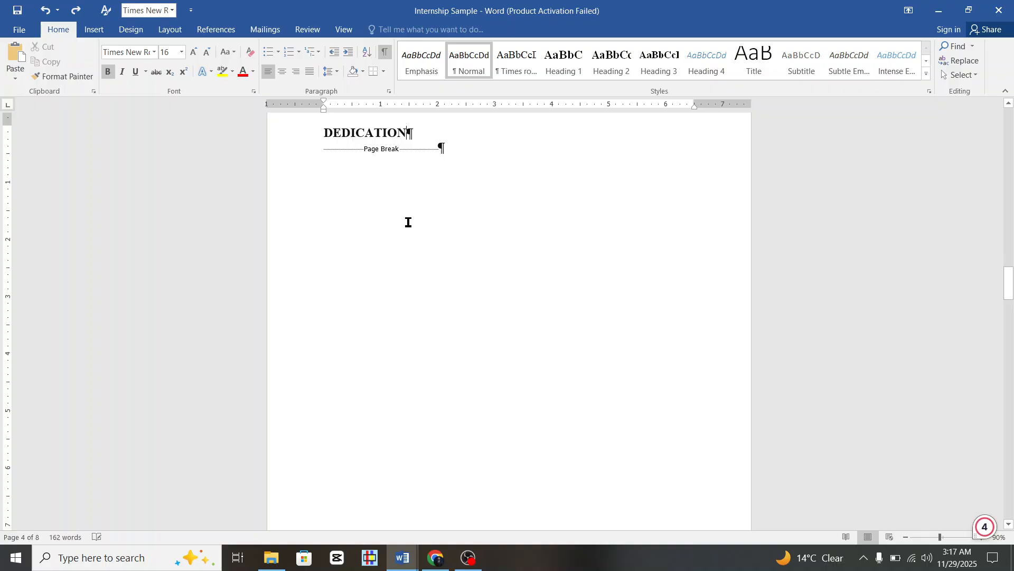
pyautogui.hotkey('ctrl', 'z')
pyautogui.hotkey('ctrl', 'v')
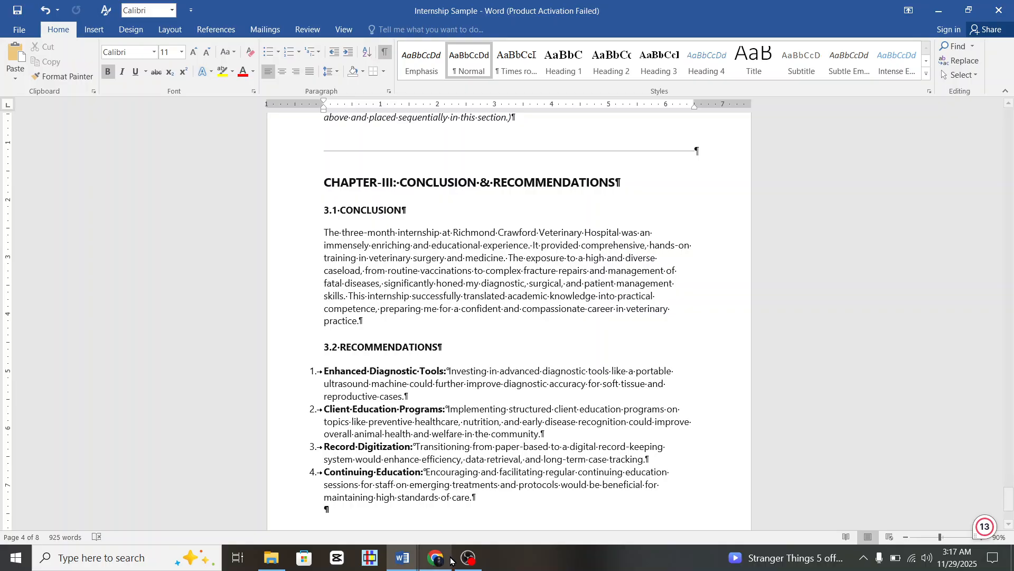
# Scroll through the pasted Dedication and Acknowledgment sections to review them.
pyautogui.scroll(3, 459, 368)
pyautogui.scroll(3, 459, 368)
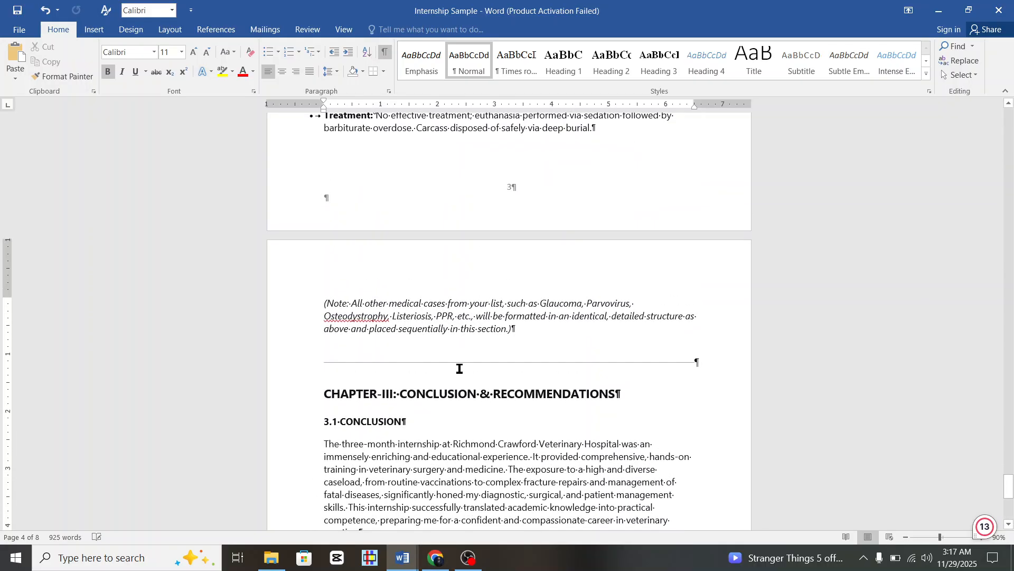
pyautogui.scroll(-2, 458, 367)
pyautogui.scroll(7, 458, 367)
pyautogui.scroll(-3, 458, 367)
pyautogui.scroll(5, 460, 366)
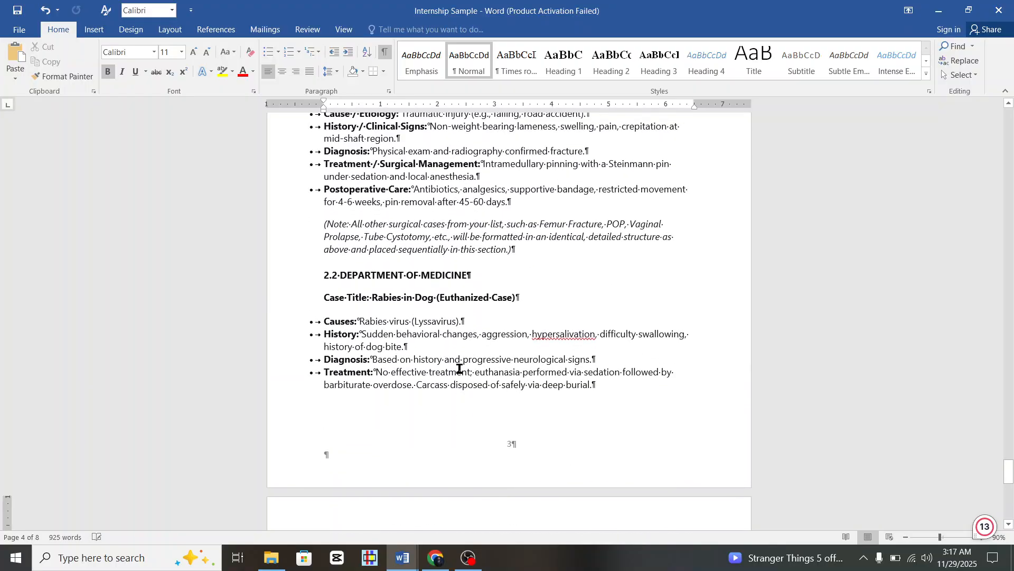
pyautogui.scroll(-2, 460, 369)
pyautogui.scroll(2, 459, 368)
pyautogui.scroll(-2, 459, 368)
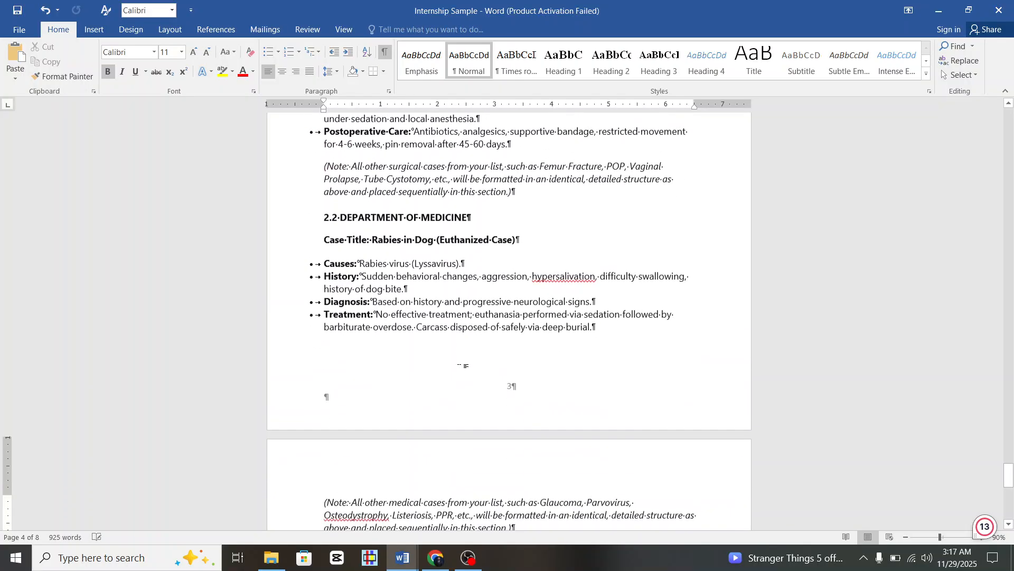
pyautogui.scroll(3, 459, 368)
pyautogui.scroll(4, 459, 368)
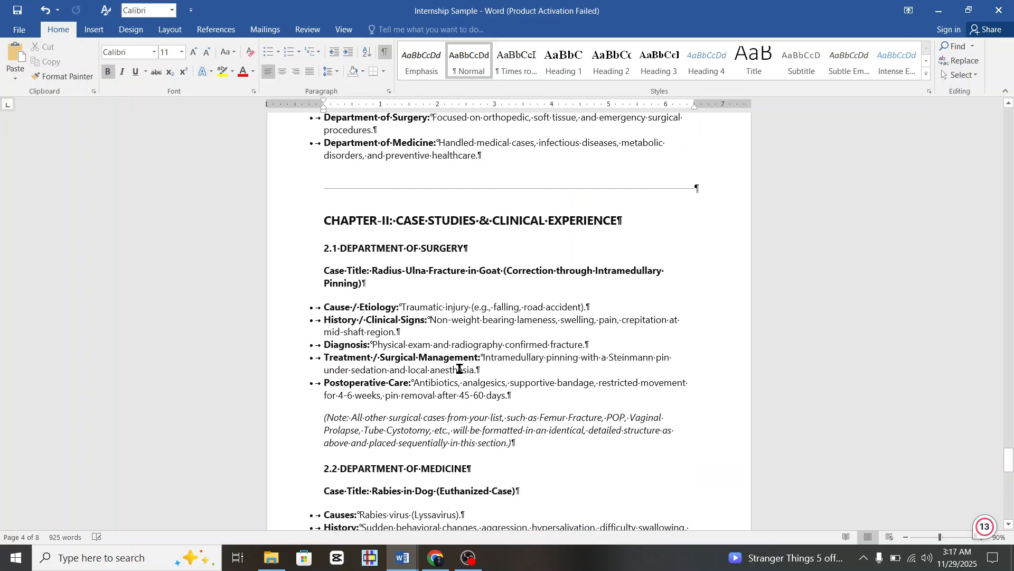
pyautogui.scroll(-1, 460, 368)
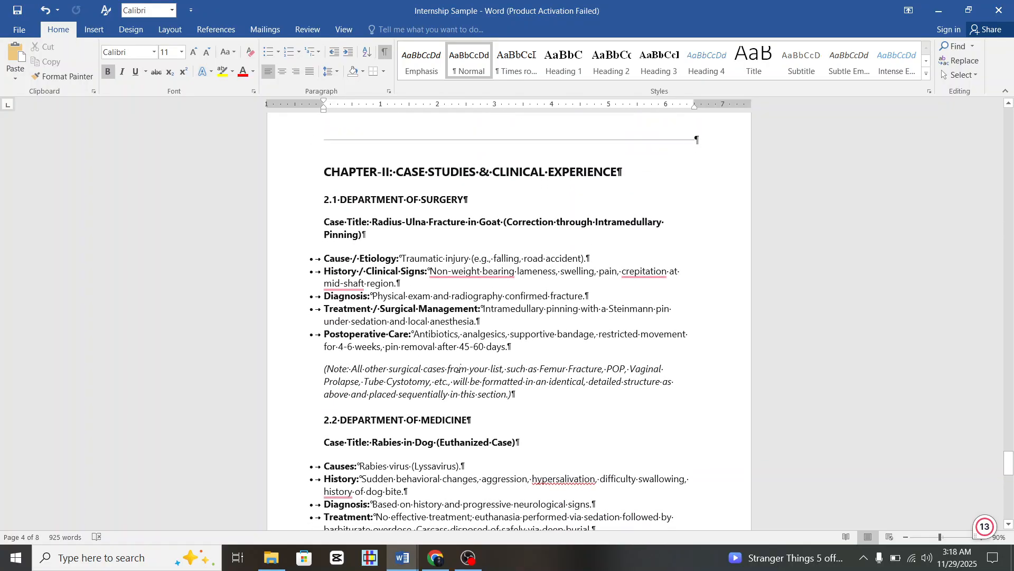
pyautogui.scroll(-3, 459, 368)
pyautogui.scroll(3, 460, 368)
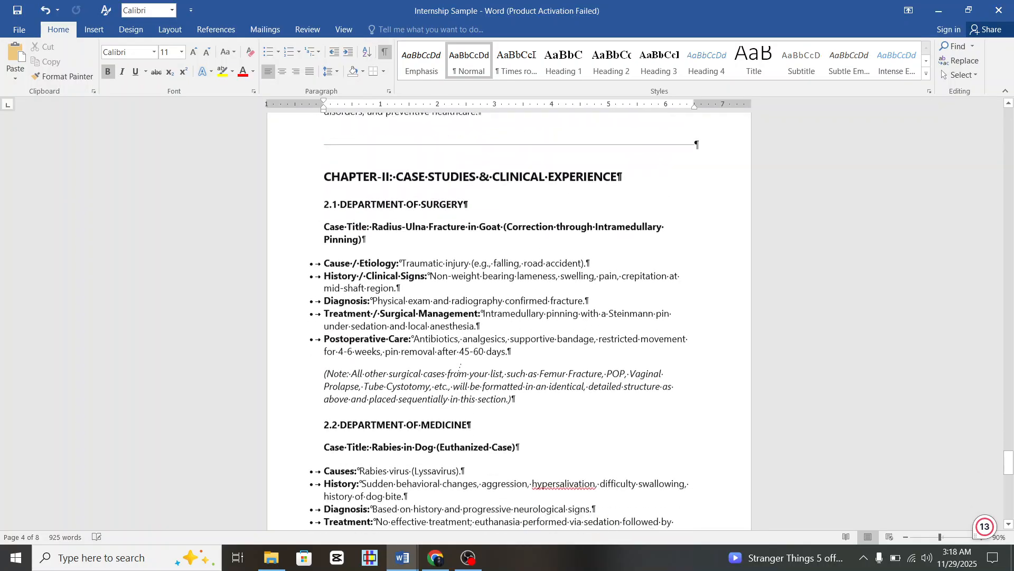
pyautogui.scroll(20, 460, 367)
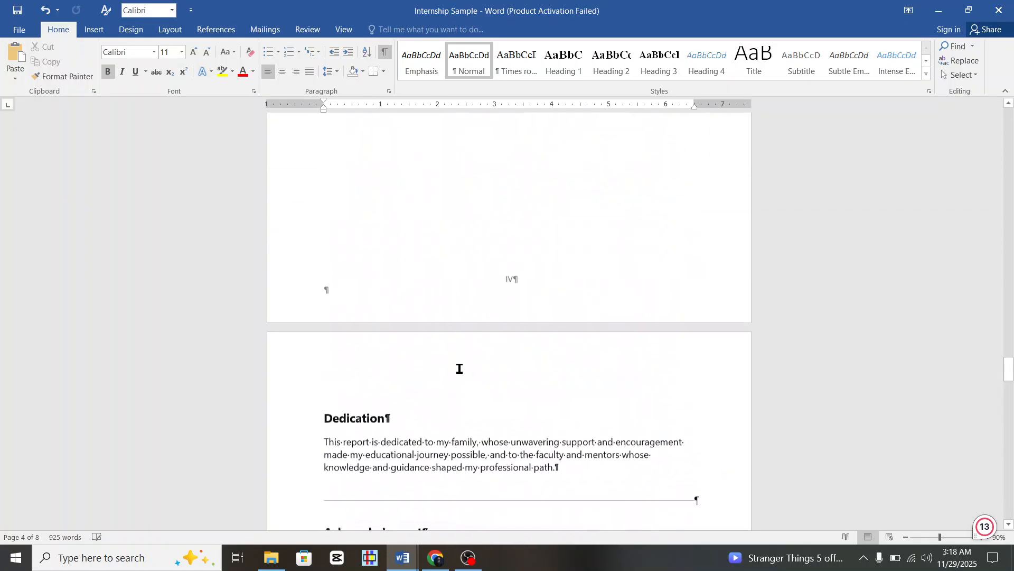
pyautogui.scroll(-3, 460, 369)
pyautogui.scroll(-3, 399, 357)
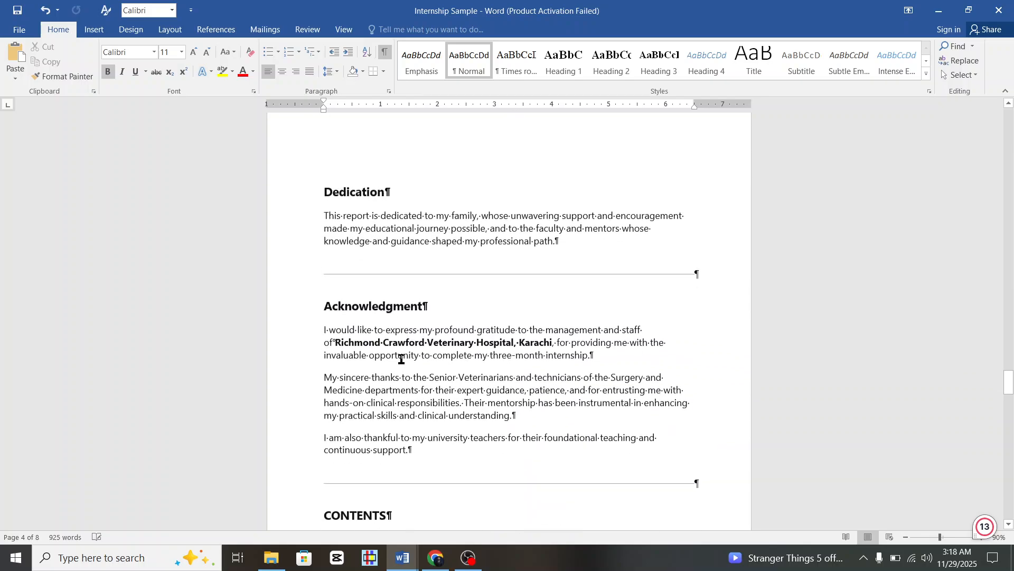
pyautogui.scroll(2, 402, 359)
pyautogui.scroll(-3, 401, 358)
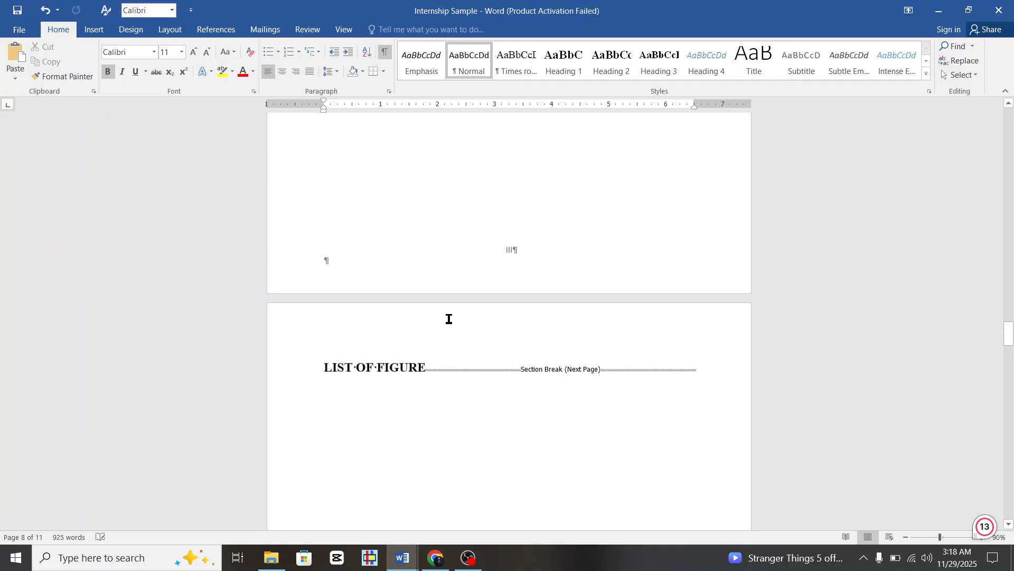
pyautogui.scroll(20, 449, 318)
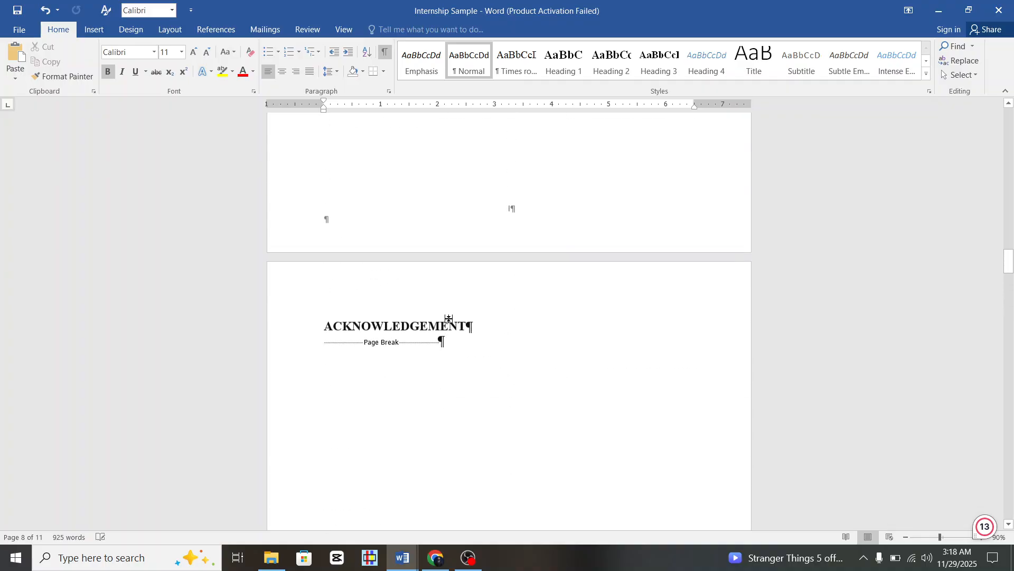
pyautogui.scroll(-20, 404, 315)
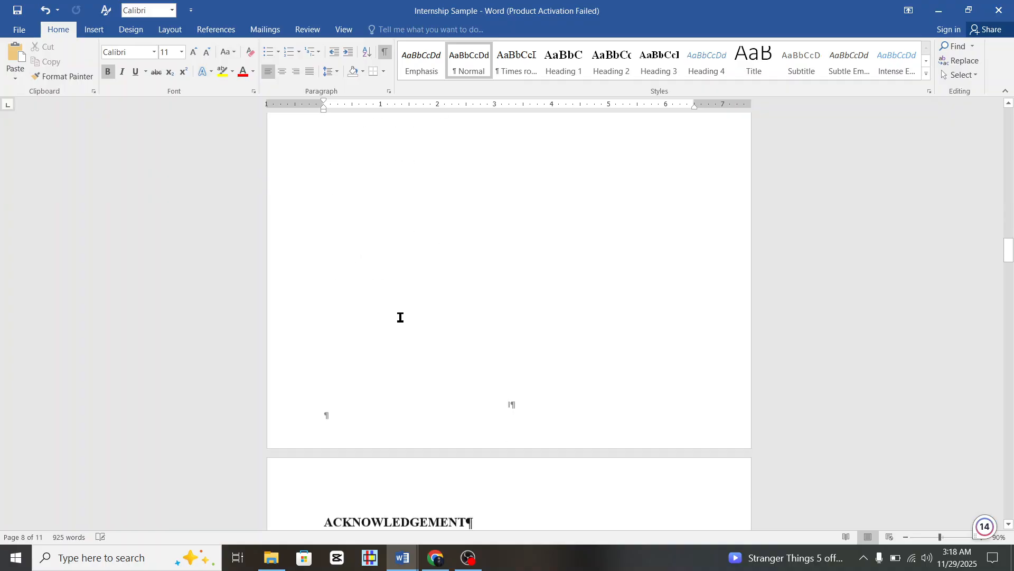
pyautogui.scroll(20, 404, 314)
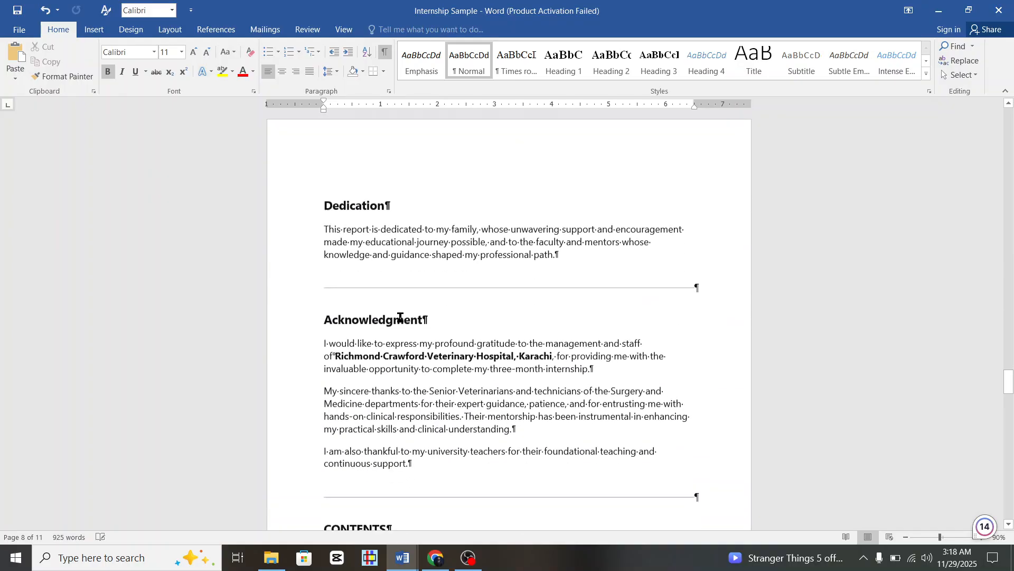
pyautogui.scroll(-3, 402, 317)
pyautogui.scroll(3, 585, 313)
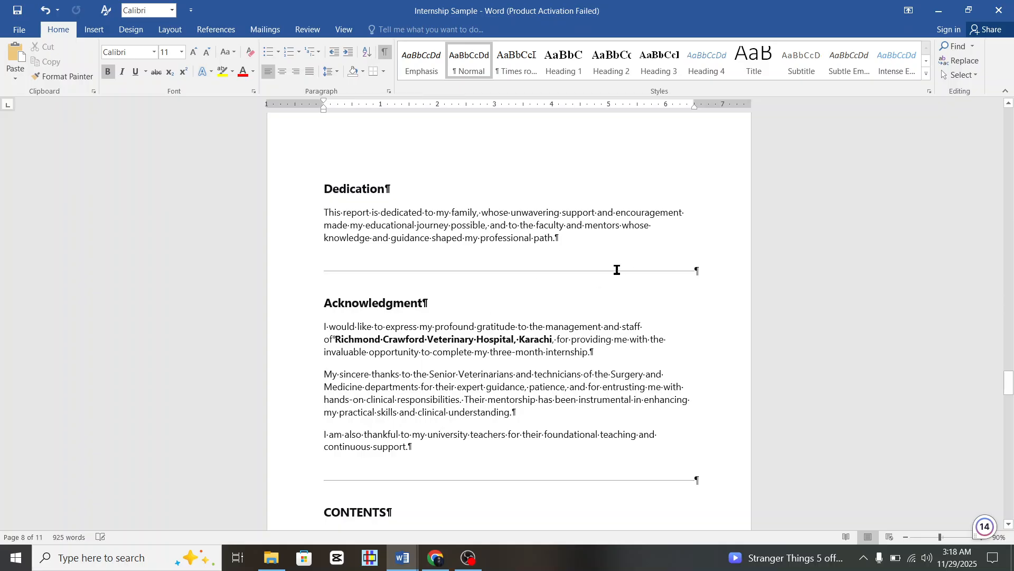
# Turn off formatting marks and select the Dedication heading with its paragraph.
pyautogui.click(384, 53)
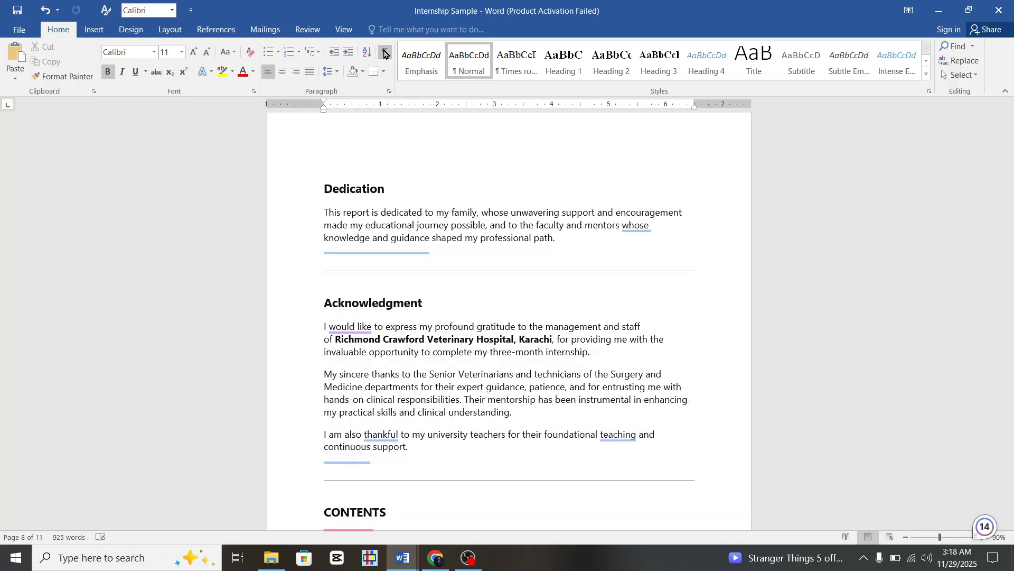
pyautogui.scroll(4, 442, 251)
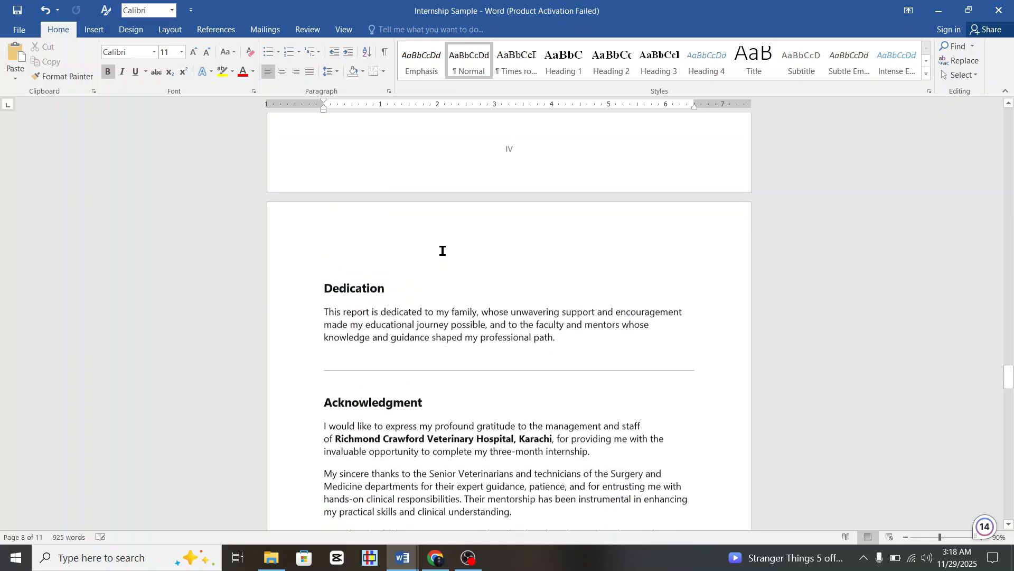
pyautogui.scroll(-1, 378, 292)
pyautogui.scroll(-2, 376, 312)
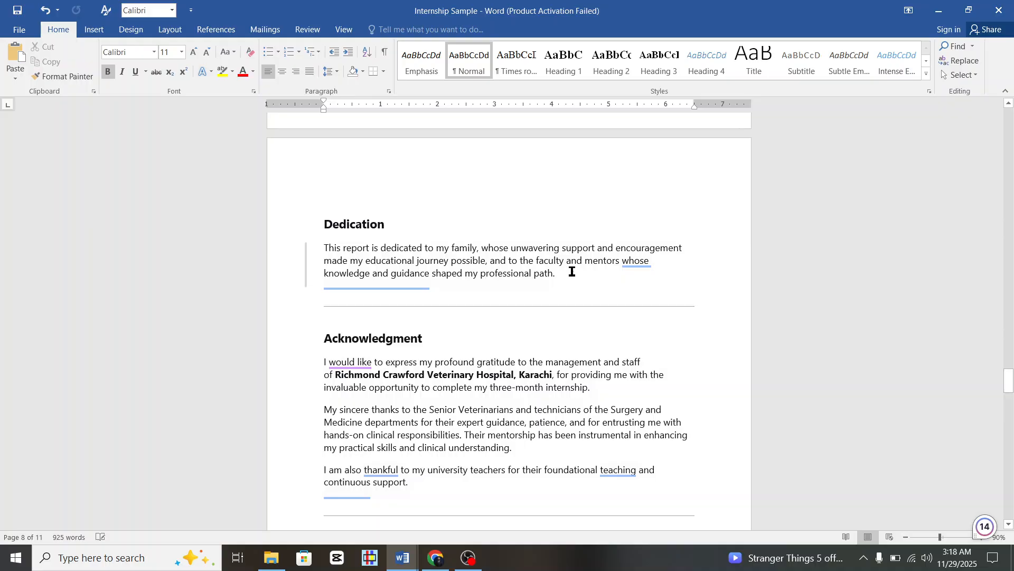
pyautogui.scroll(1, 569, 275)
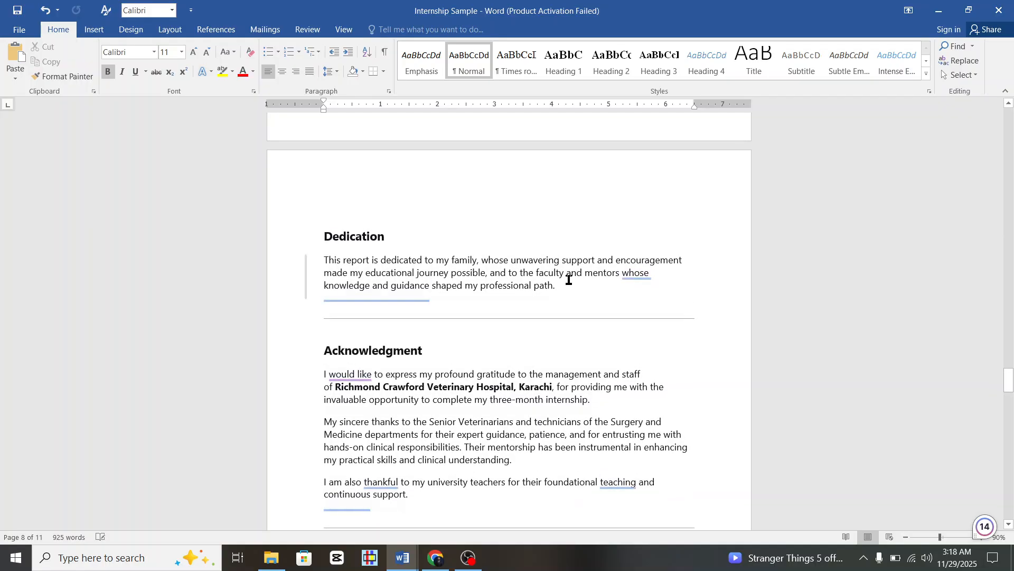
pyautogui.moveTo(563, 287); pyautogui.dragTo(324, 247)
pyautogui.hotkey('ctrl', 'c')
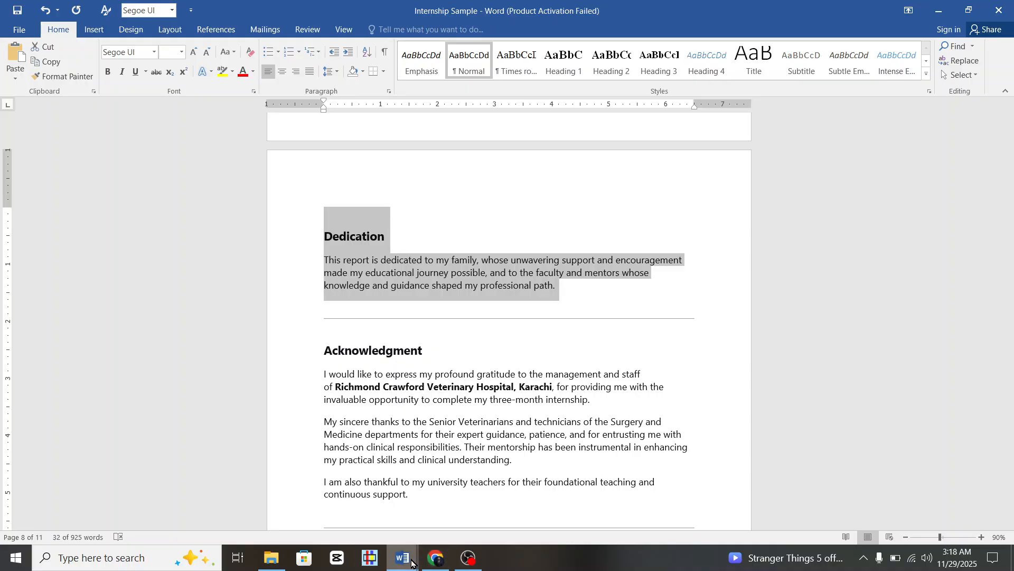
# Send DeepSeek the pasted dedication followed by 'please make it of 1 page'.
pyautogui.click(448, 562)
pyautogui.click(482, 469)
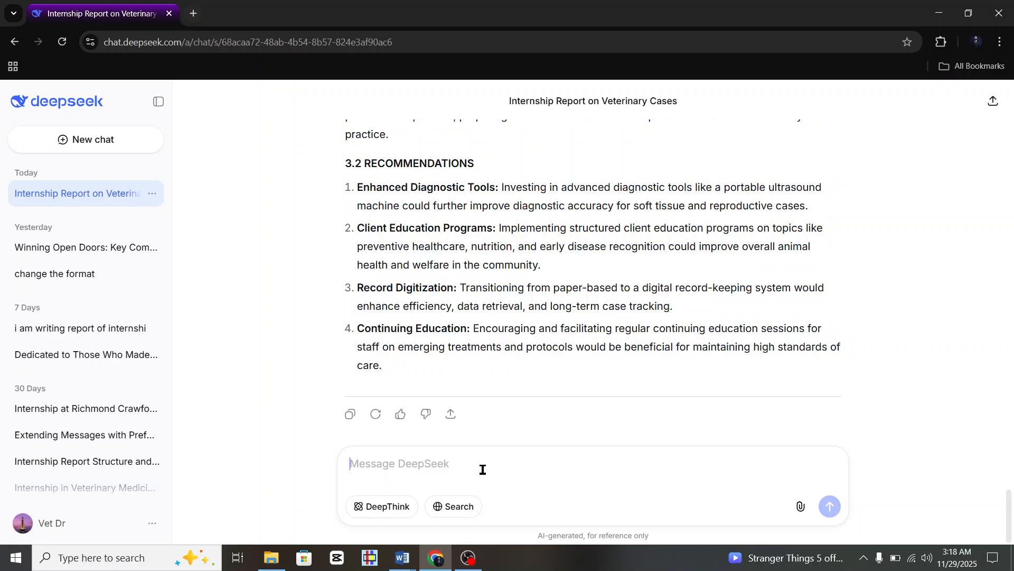
pyautogui.hotkey('ctrl', 'v')
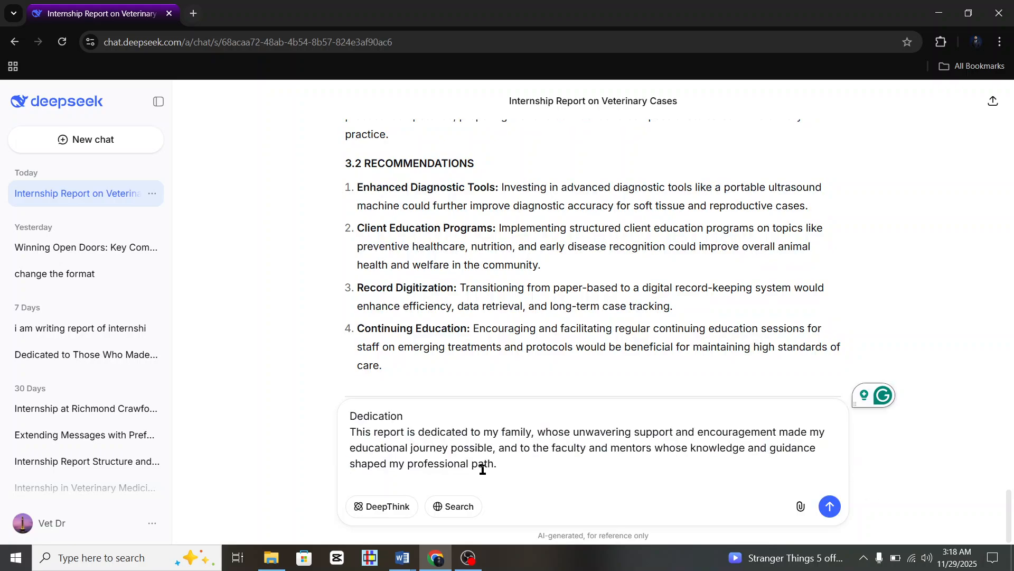
pyautogui.hotkey('shift', 'Return')
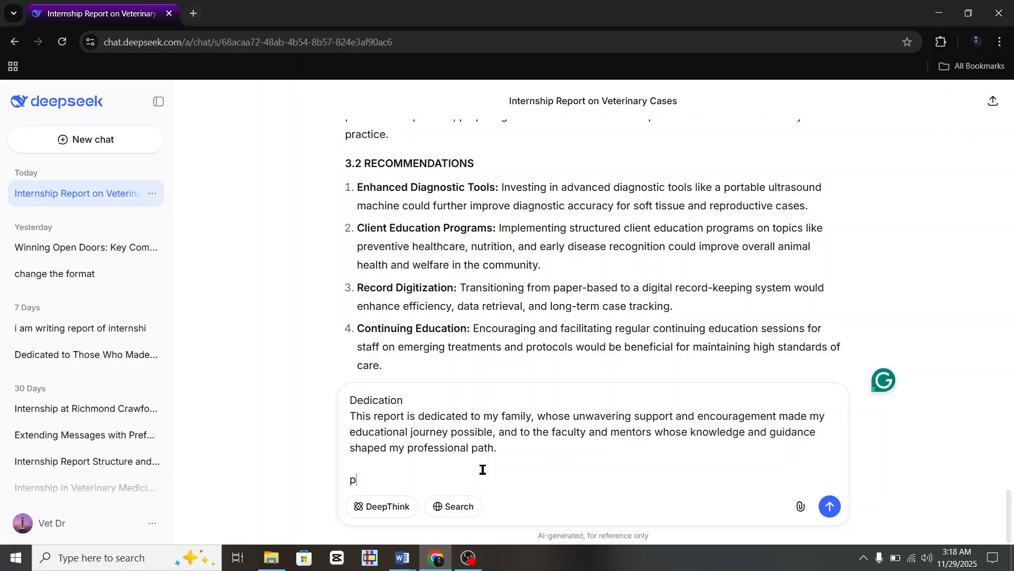
pyautogui.write('please make it of ')
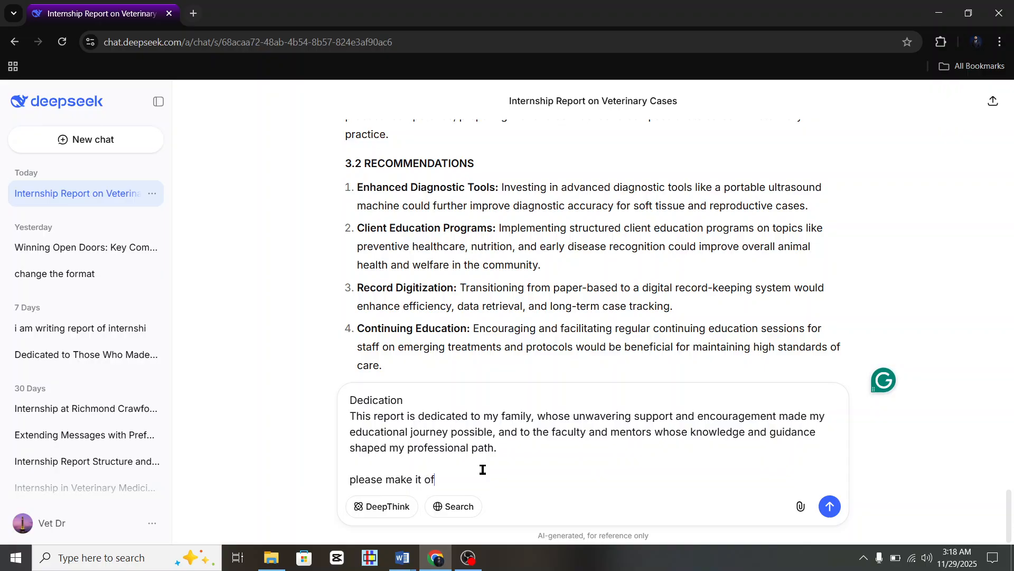
pyautogui.write('1 page, only give me one format')
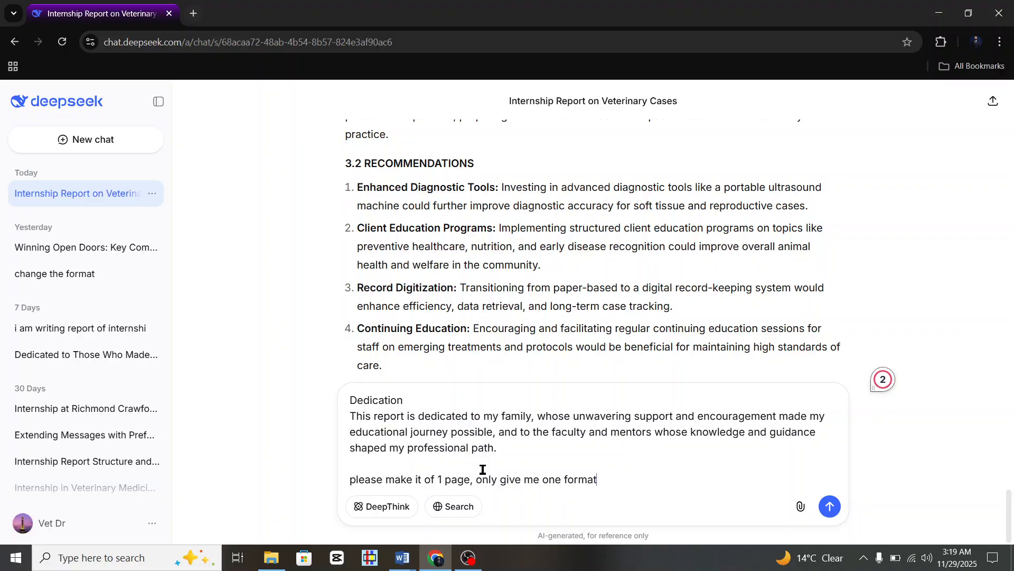
pyautogui.press('Return')
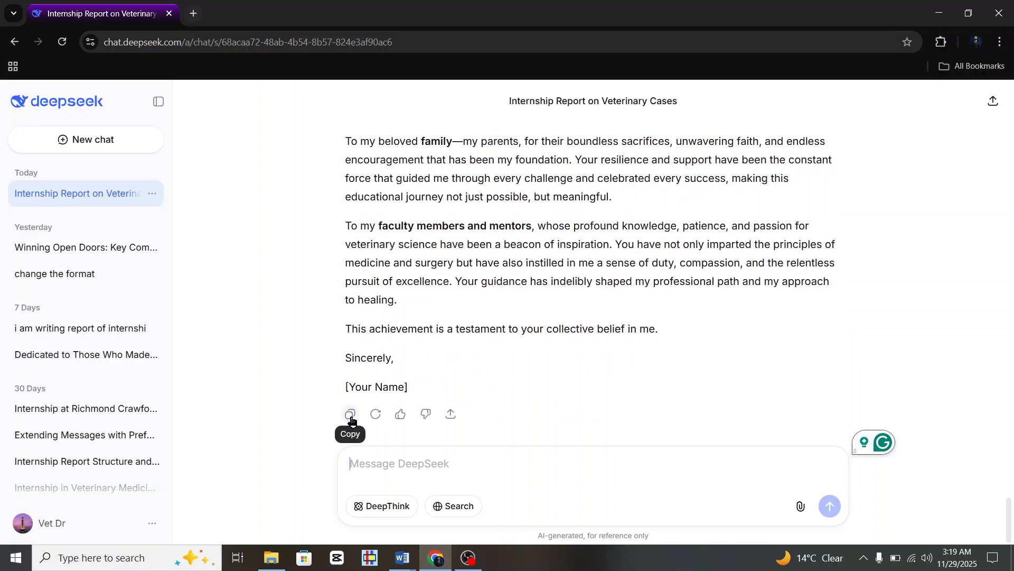
# Copy the four rewritten dedication paragraphs, leaving out the closing 'Sincerely'.
pyautogui.scroll(2, 460, 269)
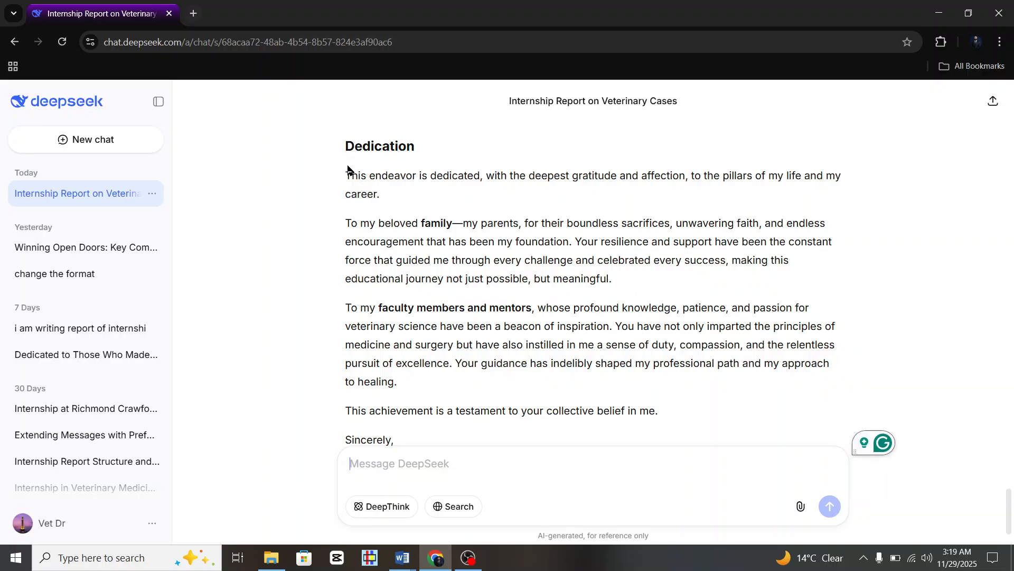
pyautogui.moveTo(348, 175); pyautogui.dragTo(657, 412)
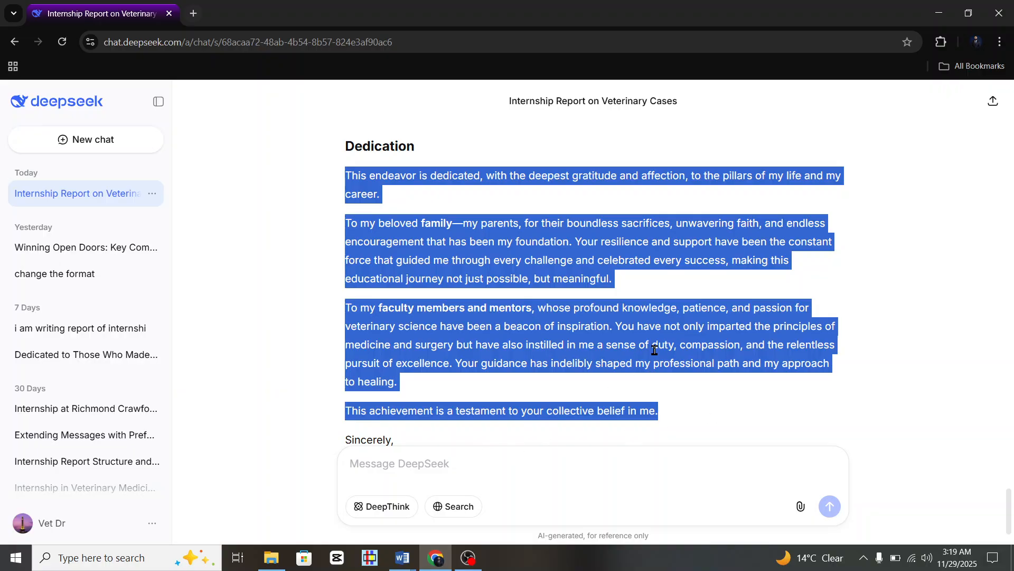
pyautogui.rightClick(594, 368)
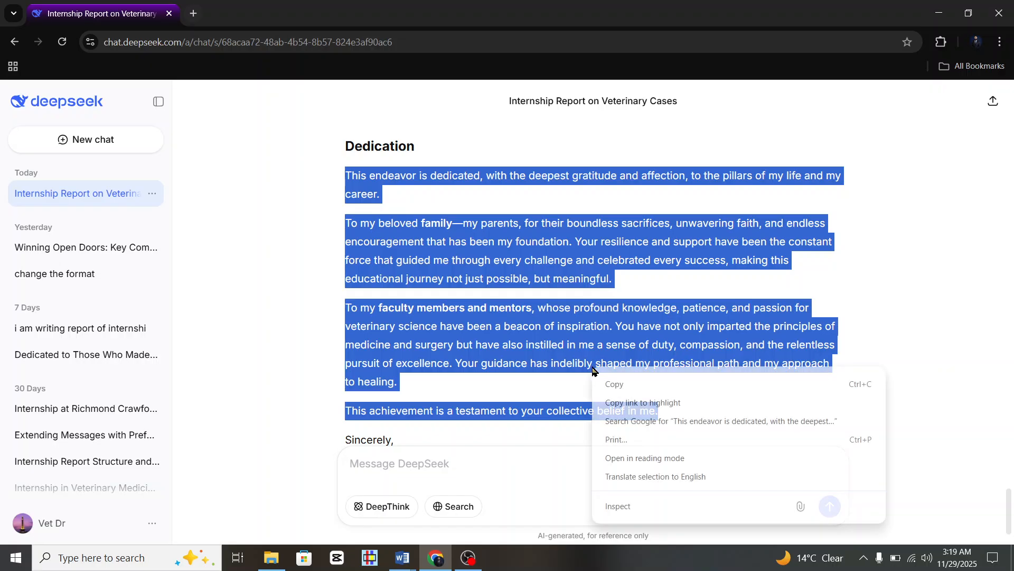
pyautogui.click(621, 384)
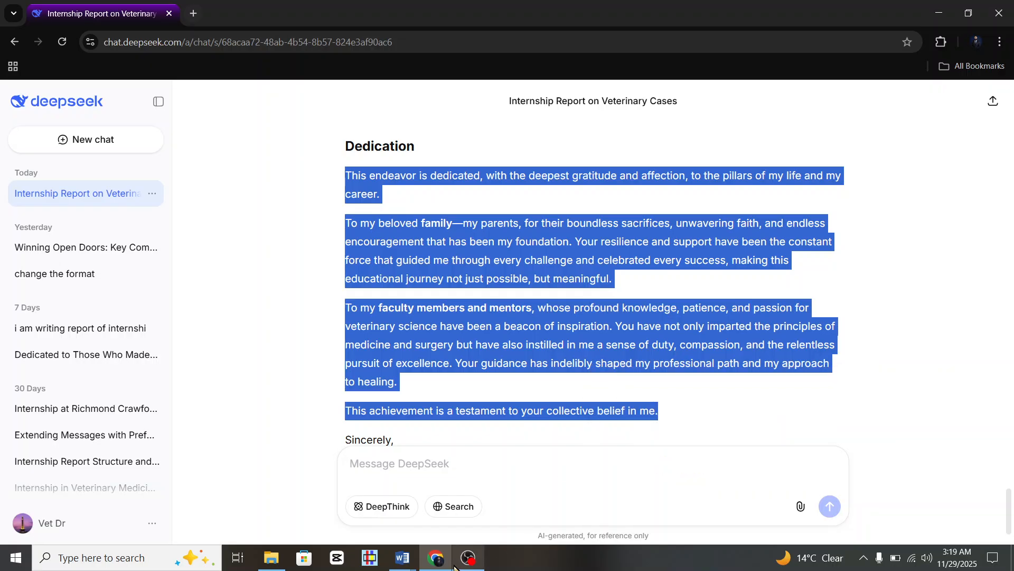
# In Internship Sample, centre the DEDICATION heading and paste the new dedication below it.
pyautogui.moveTo(425, 563)
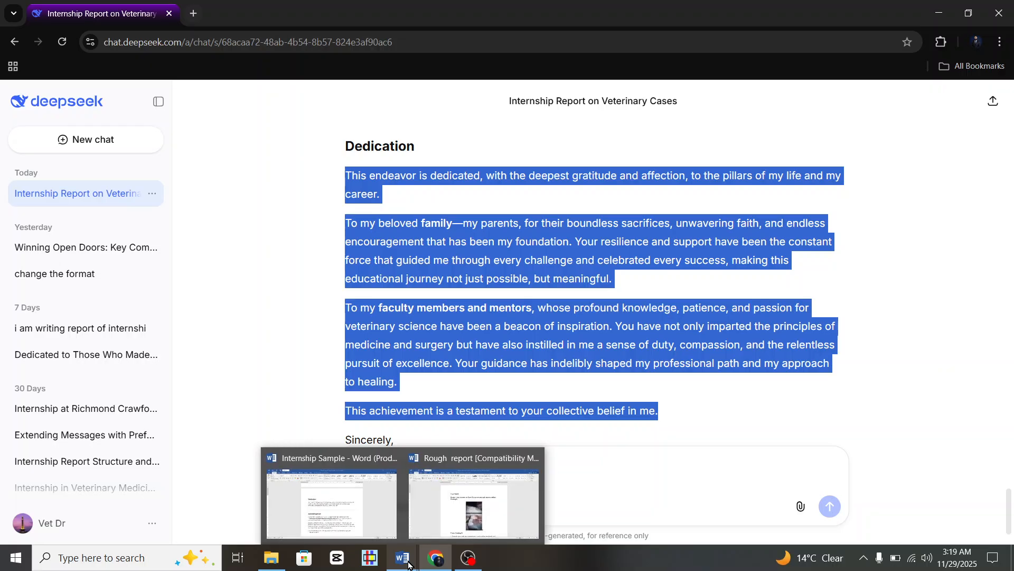
pyautogui.click(362, 525)
pyautogui.scroll(20, 482, 256)
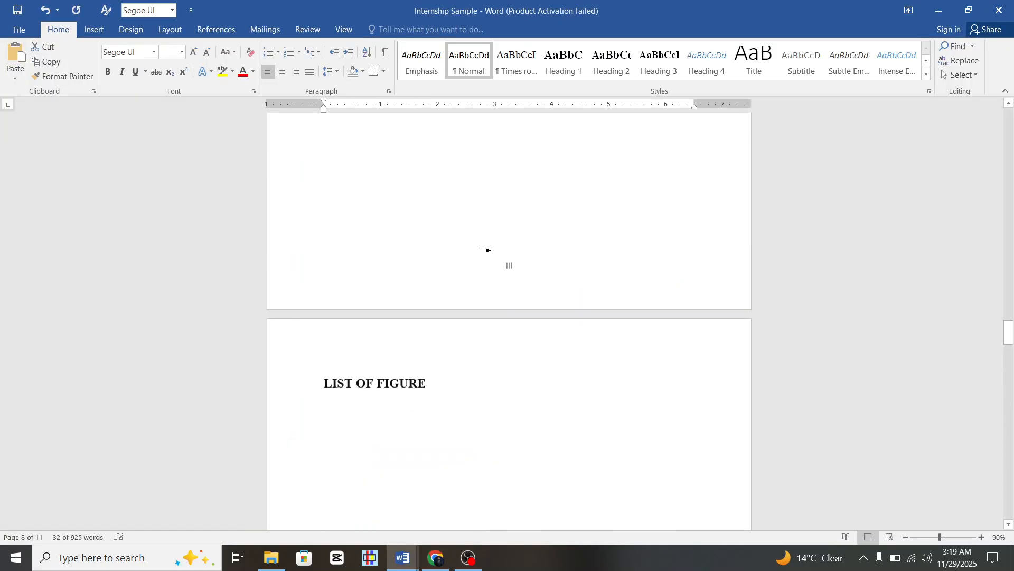
pyautogui.scroll(15, 482, 256)
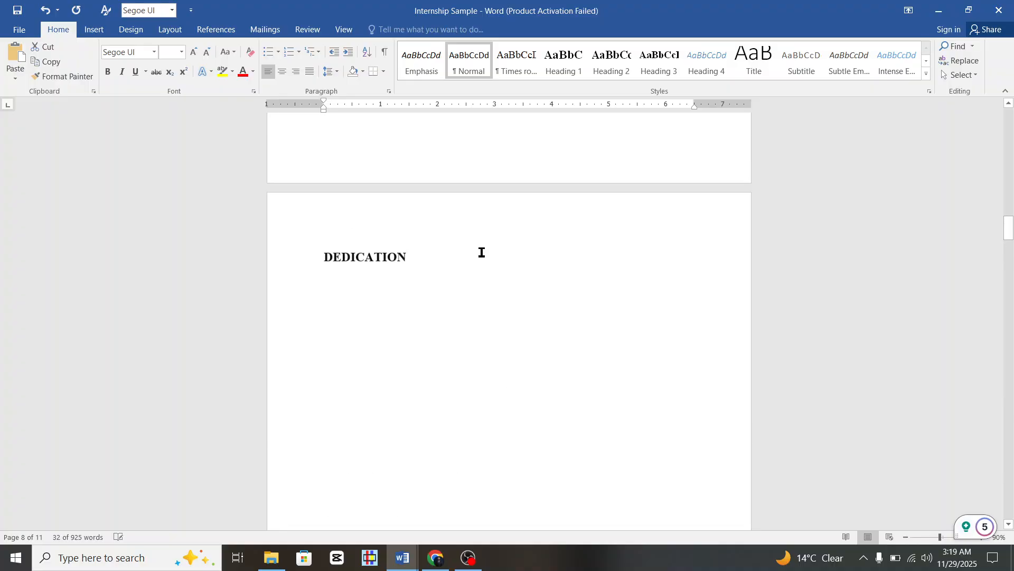
pyautogui.scroll(-5, 404, 289)
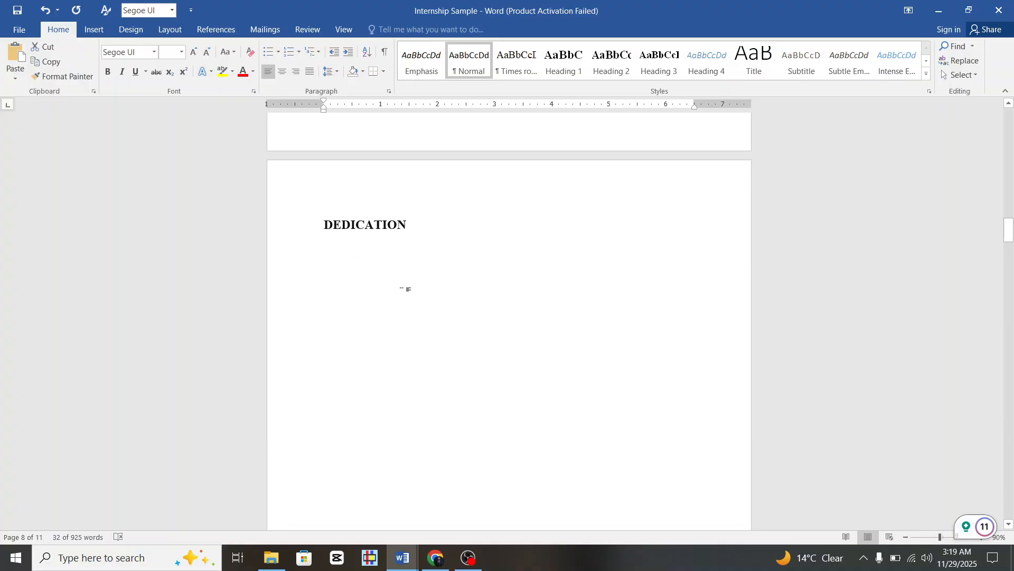
pyautogui.click(330, 222)
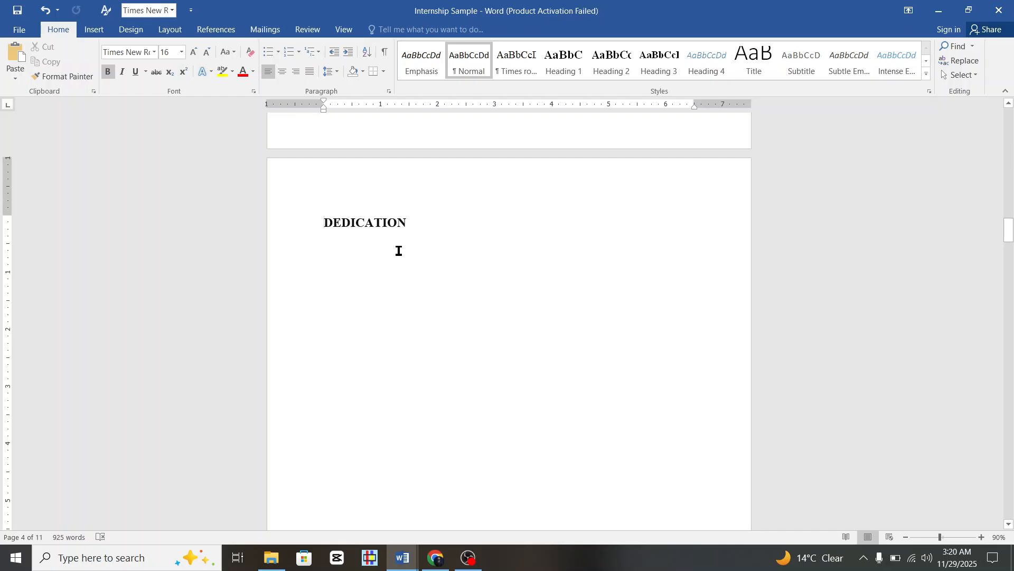
pyautogui.hotkey('ctrl', 'e')
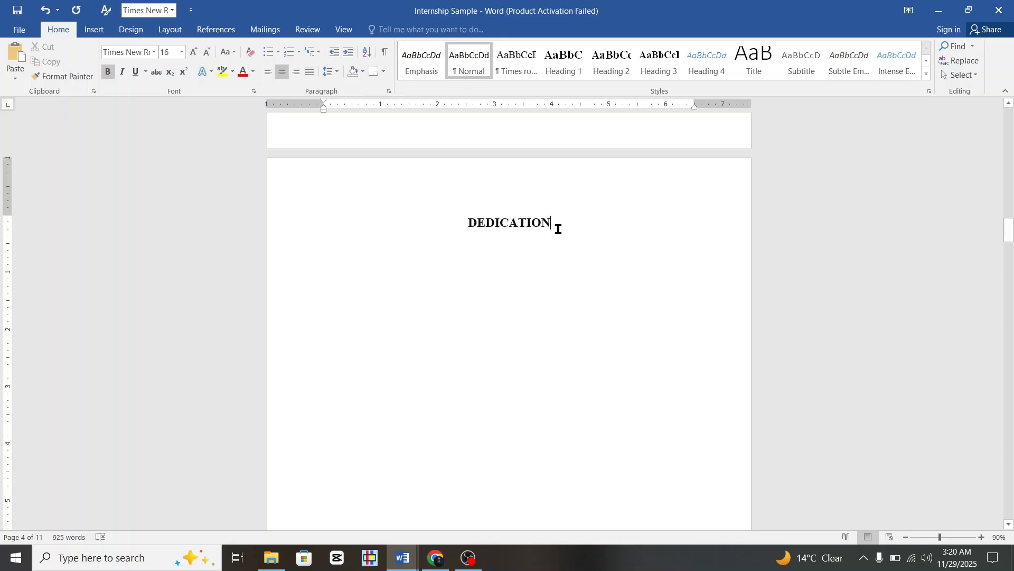
pyautogui.press('Return')
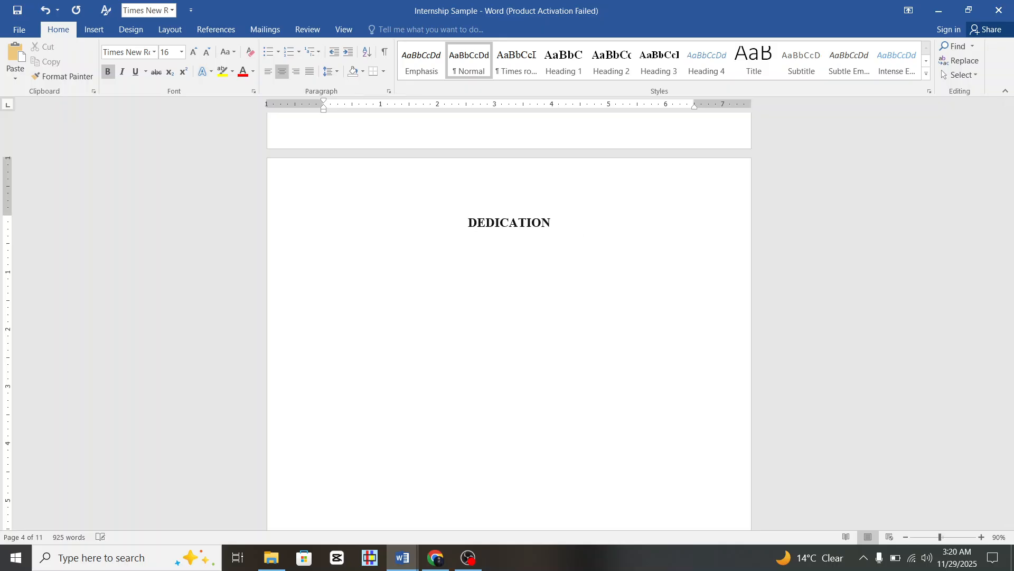
pyautogui.hotkey('ctrl', 'l')
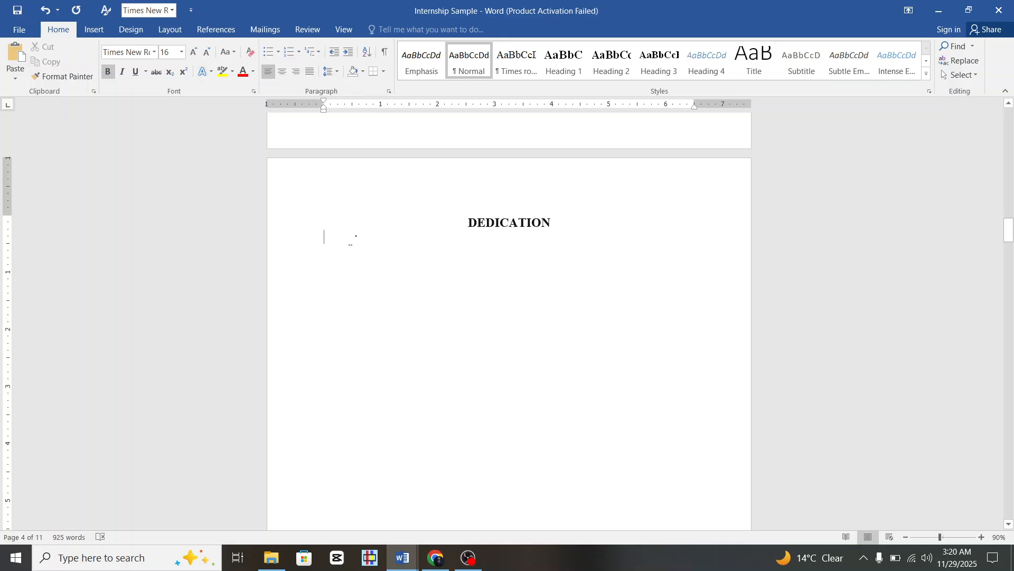
pyautogui.write('This endeavor is dedicated, with the deepest gratitude and affection, to the pillars of my life and my career. To my beloved family—my parents, for their boundless sacrifices, unwavering faith, and endless encouragement that has been my foundation. Your resilience and support have been the constant force that guided me through every challenge and celebrated every success, making this educational journey not just possible, but meaningful. To my faculty members and mentors, whose profound knowledge, patience, and passion for veterinary science have been a beacon of inspiration. You have not only imparted the principles of medicine and surgery but have also instilled in me a sense of duty, compassion, and the relentless pursuit of excellence. Your guidance has indelibly shaped my professional path and my approach to healing. This achievement is a testament to your collective belief in me.')
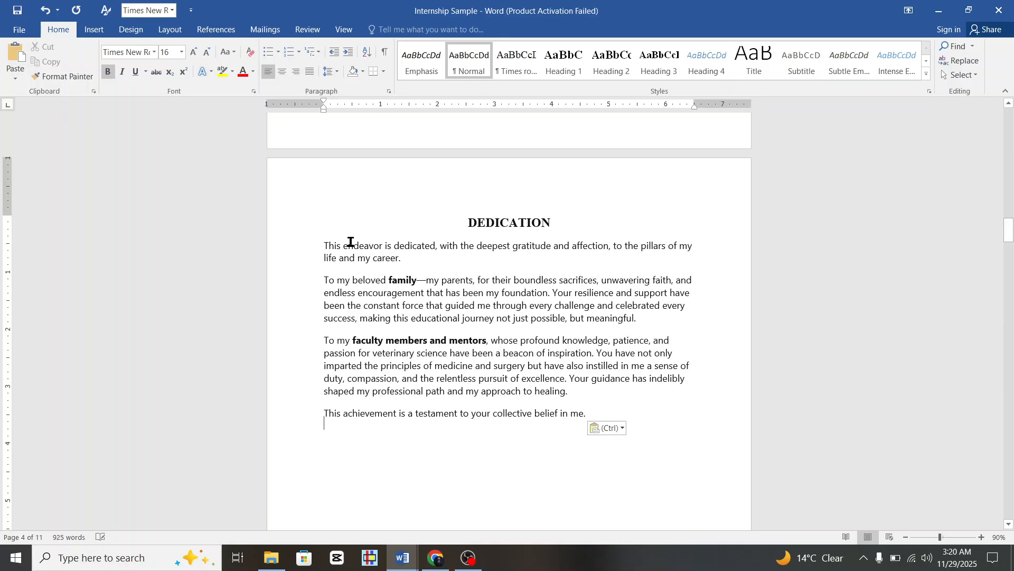
# Set the four dedication paragraphs to Times New Roman and justify them.
pyautogui.scroll(-3, 453, 288)
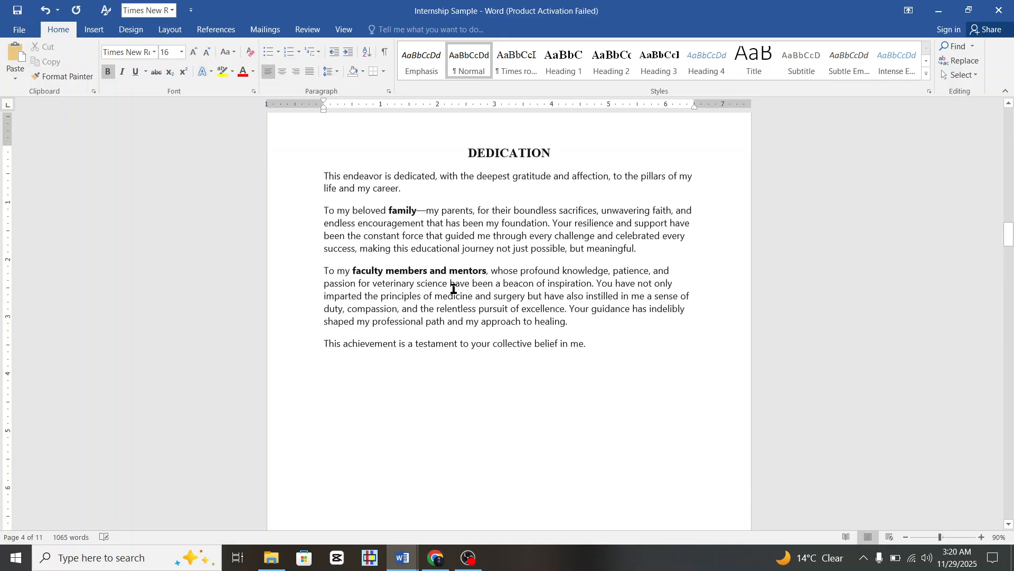
pyautogui.moveTo(324, 131); pyautogui.dragTo(592, 295)
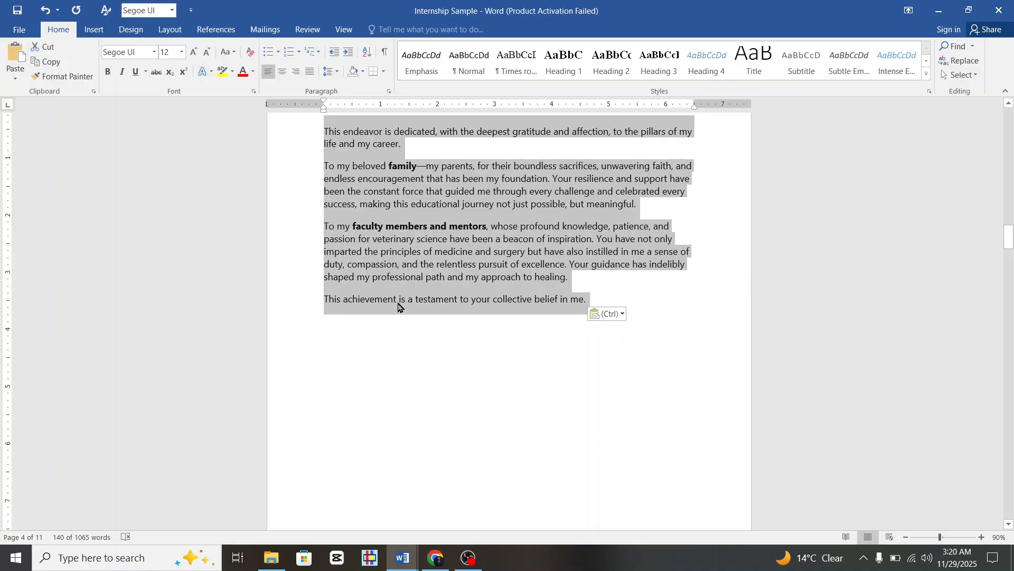
pyautogui.click(154, 52)
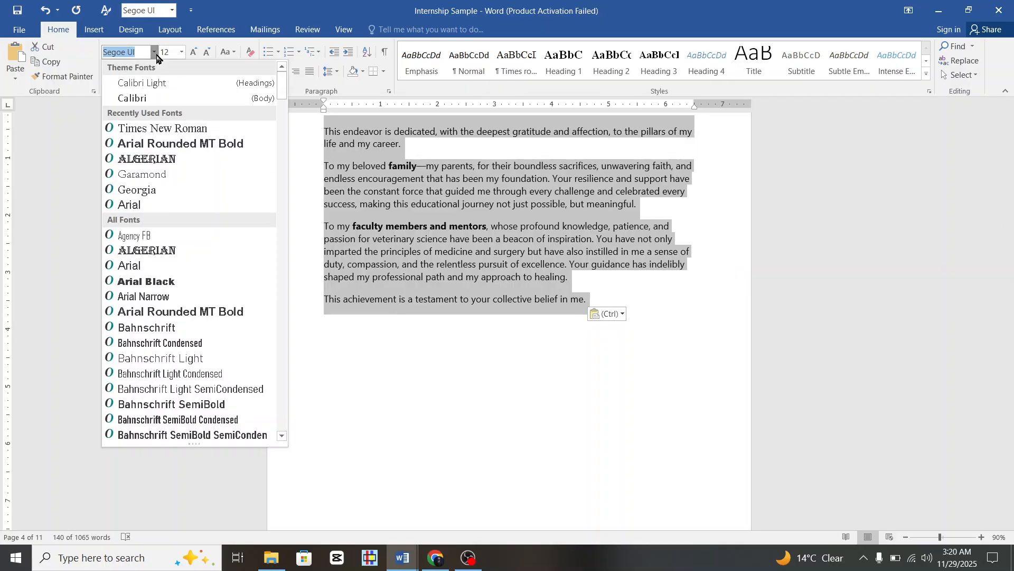
pyautogui.click(189, 129)
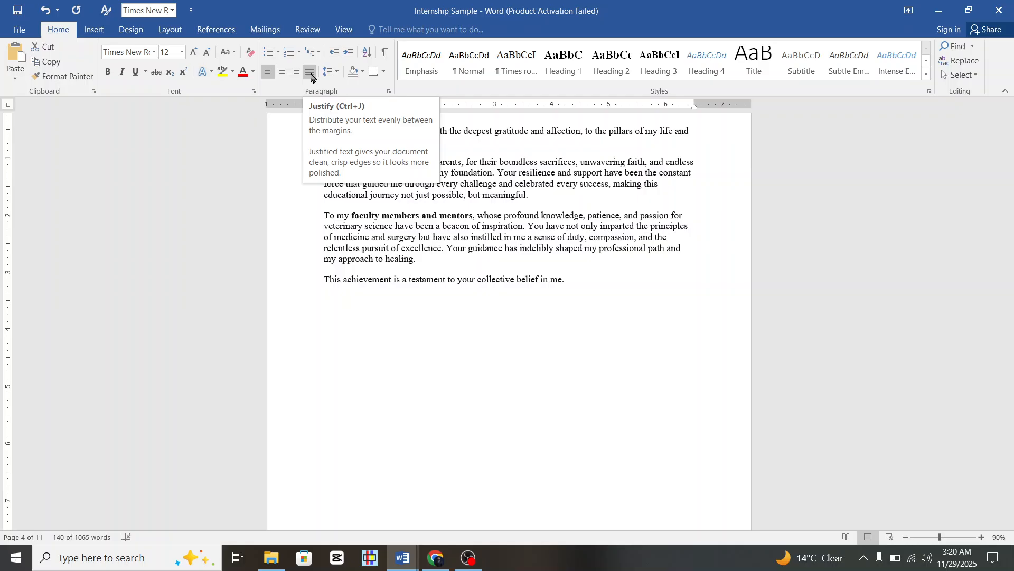
pyautogui.click(311, 77)
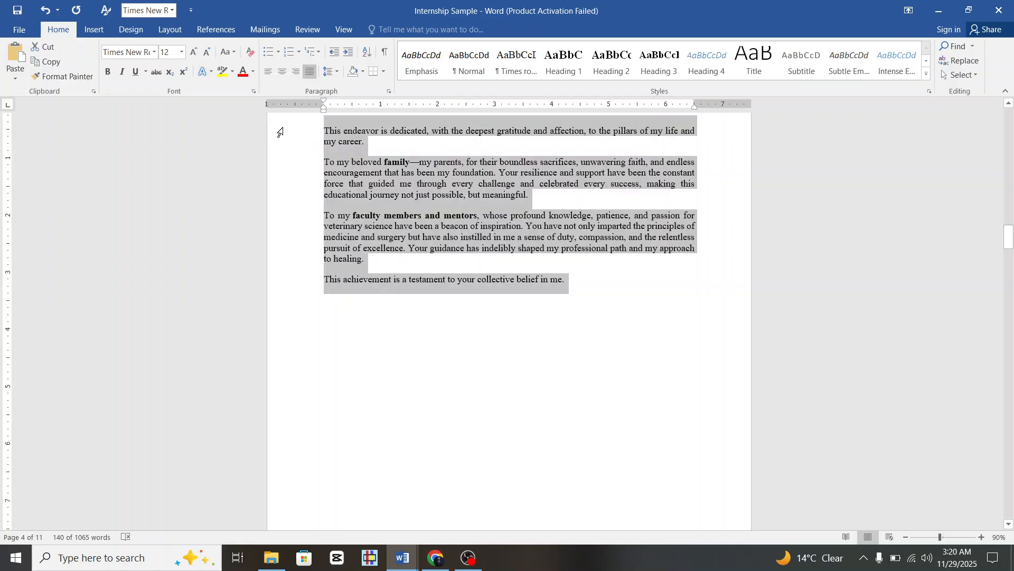
pyautogui.scroll(1, 191, 138)
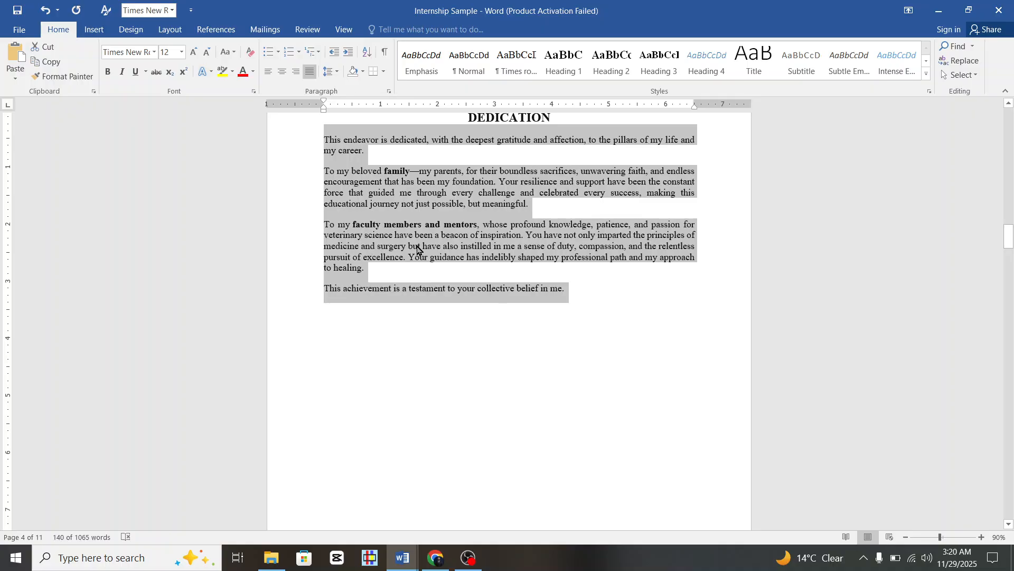
pyautogui.scroll(3, 423, 259)
# Deselect the dedication text and select the three draft Acknowledgment paragraphs further down.
pyautogui.click(506, 309)
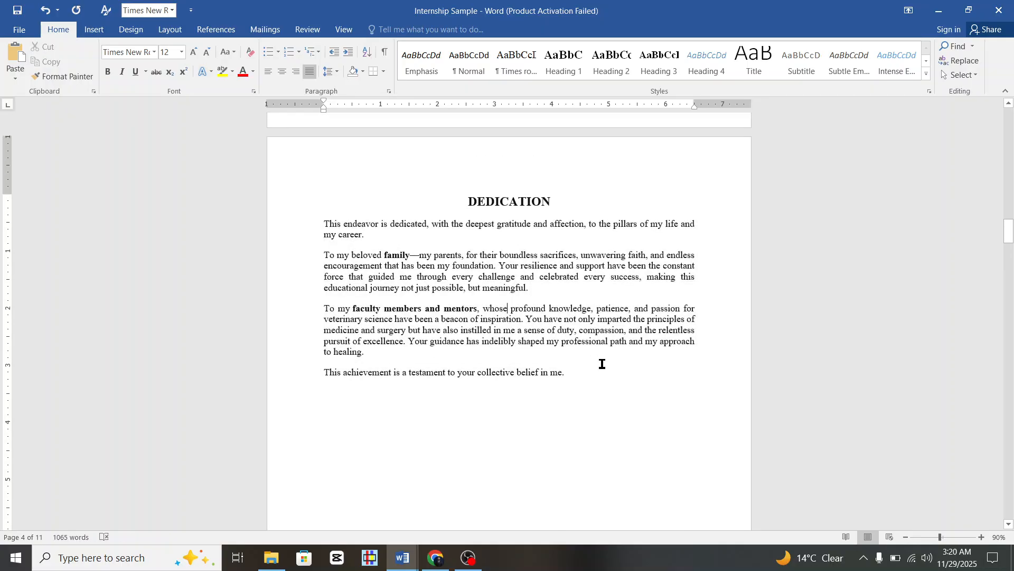
pyautogui.scroll(-6, 603, 363)
pyautogui.scroll(5, 602, 363)
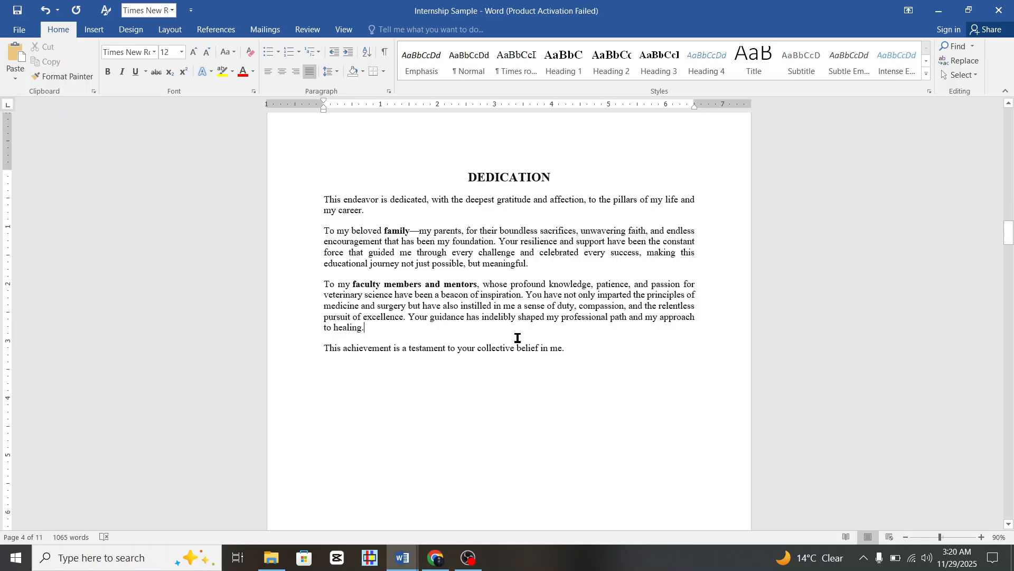
pyautogui.scroll(-1, 517, 338)
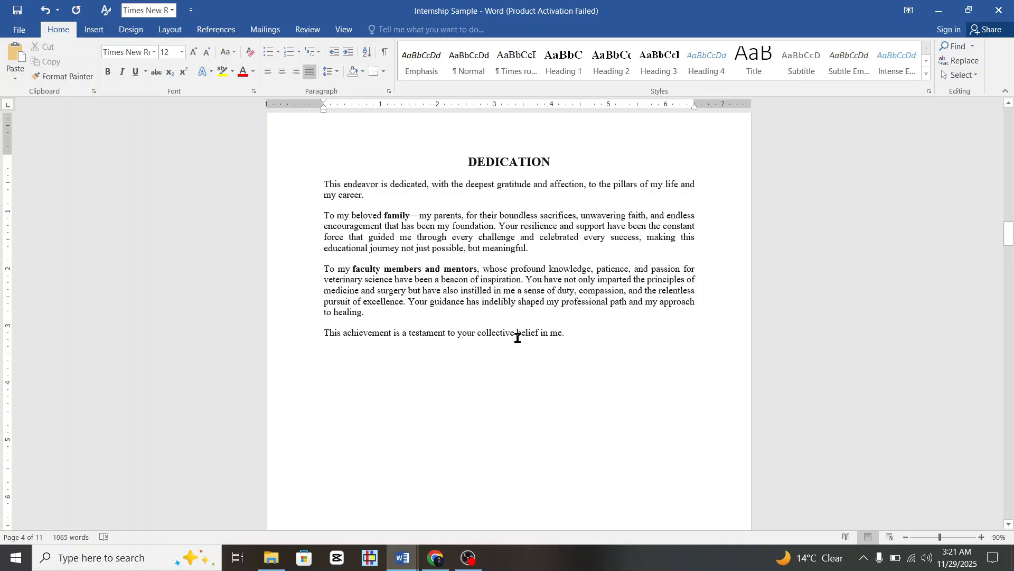
pyautogui.scroll(-3, 517, 338)
pyautogui.scroll(-9, 589, 383)
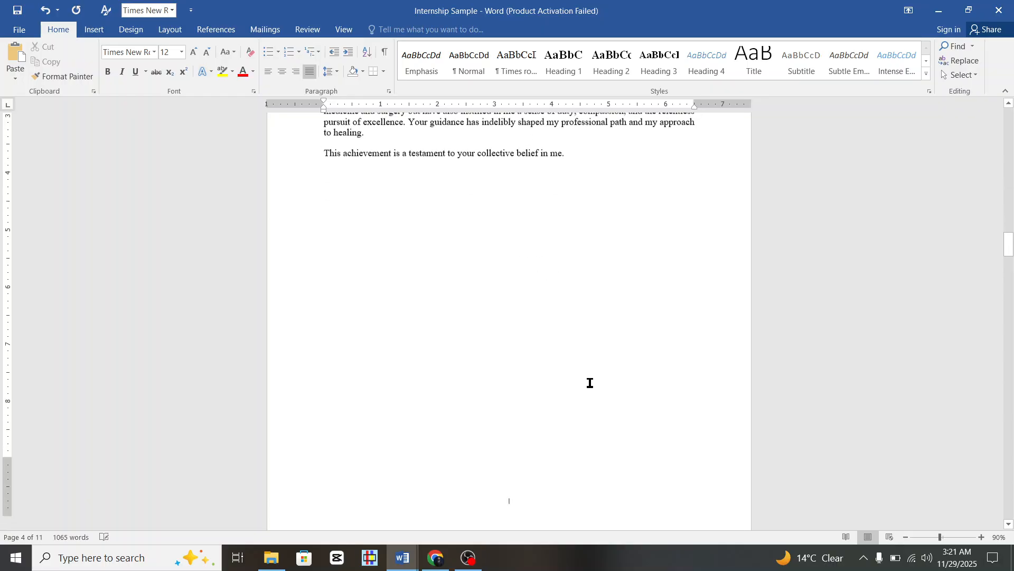
pyautogui.scroll(14, 590, 383)
pyautogui.scroll(-16, 589, 383)
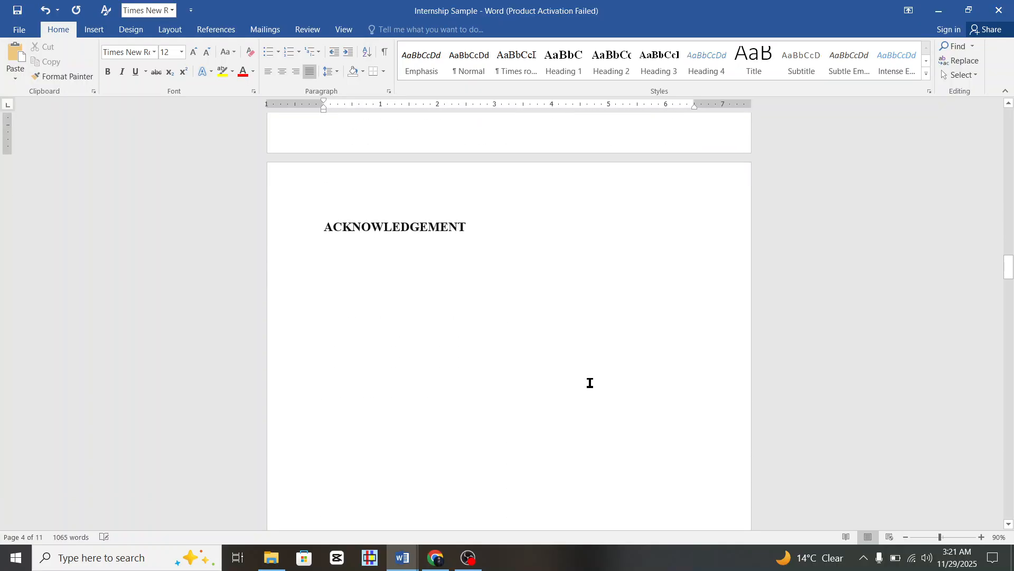
pyautogui.scroll(-20, 590, 383)
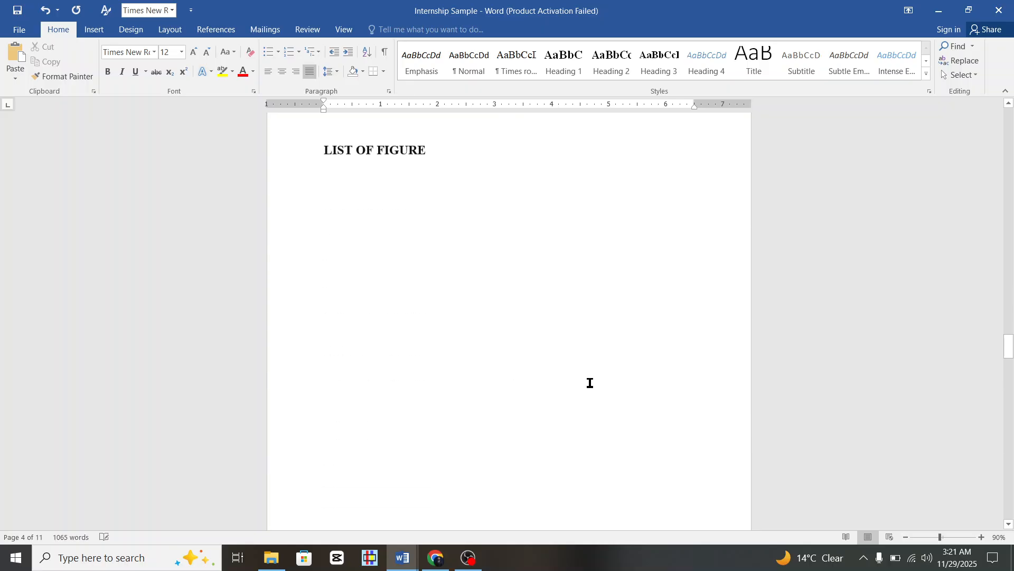
pyautogui.scroll(20, 590, 383)
pyautogui.scroll(-4, 589, 383)
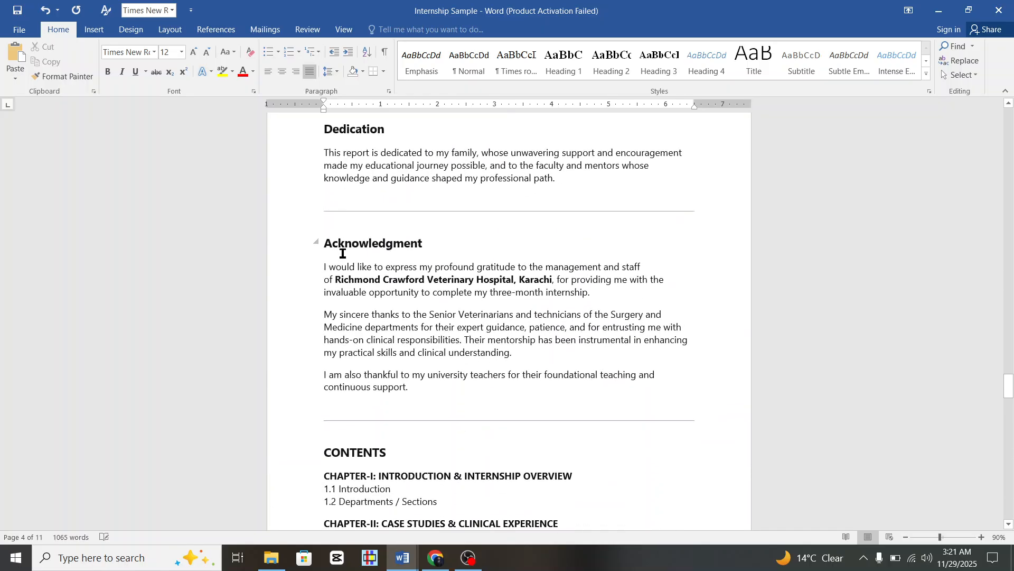
pyautogui.moveTo(319, 265); pyautogui.dragTo(415, 394)
pyautogui.hotkey('ctrl', 'c')
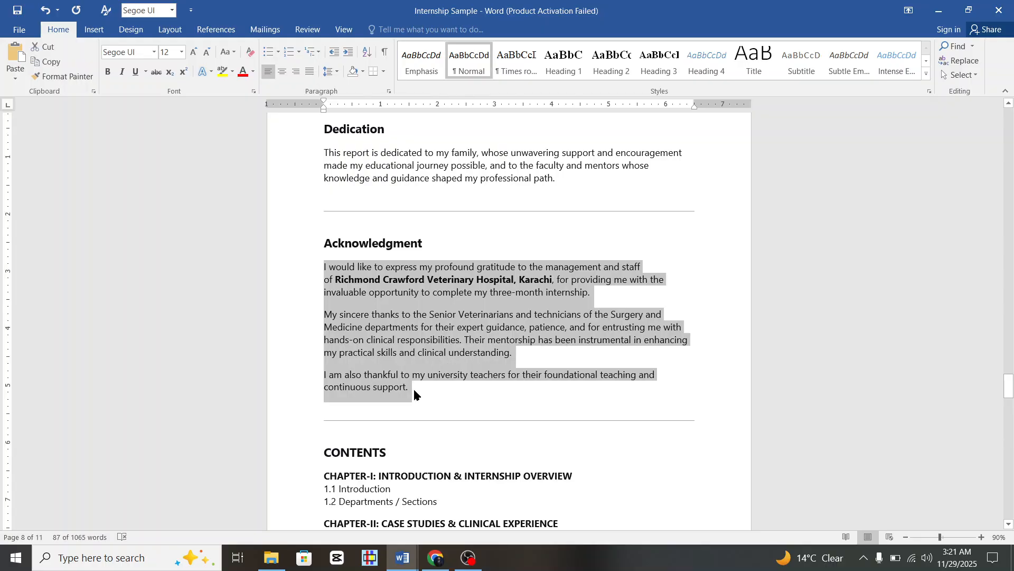
# Paste the draft acknowledgement into a new DeepSeek message and send it.
pyautogui.click(443, 564)
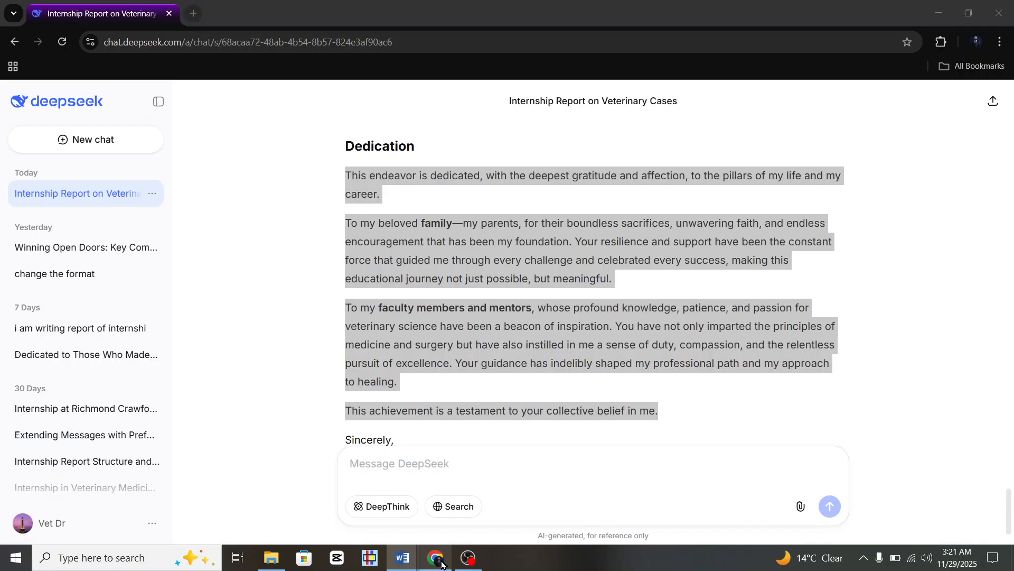
pyautogui.click(504, 469)
pyautogui.scroll(4, 694, 256)
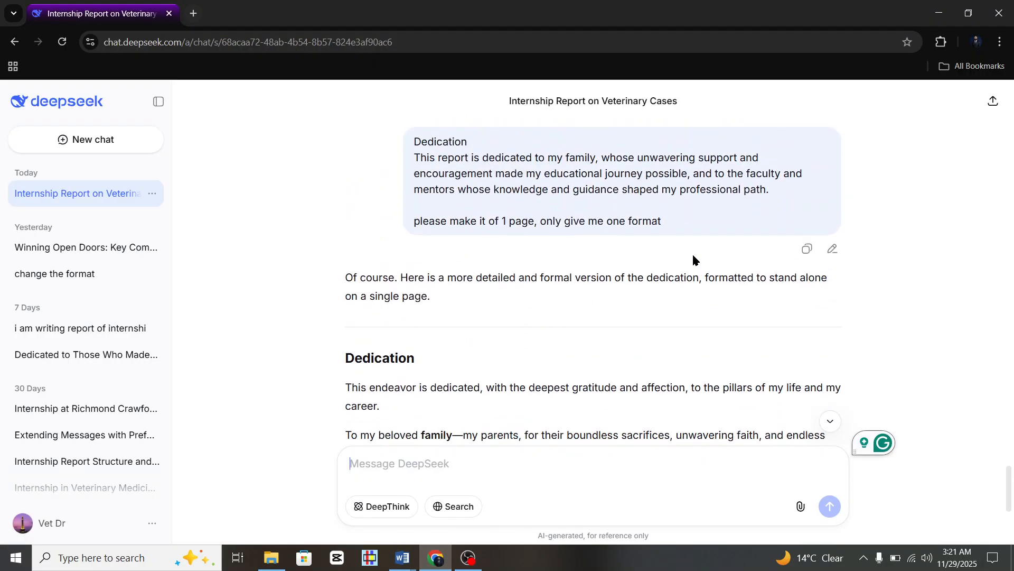
pyautogui.scroll(-4, 580, 234)
pyautogui.scroll(-2, 580, 234)
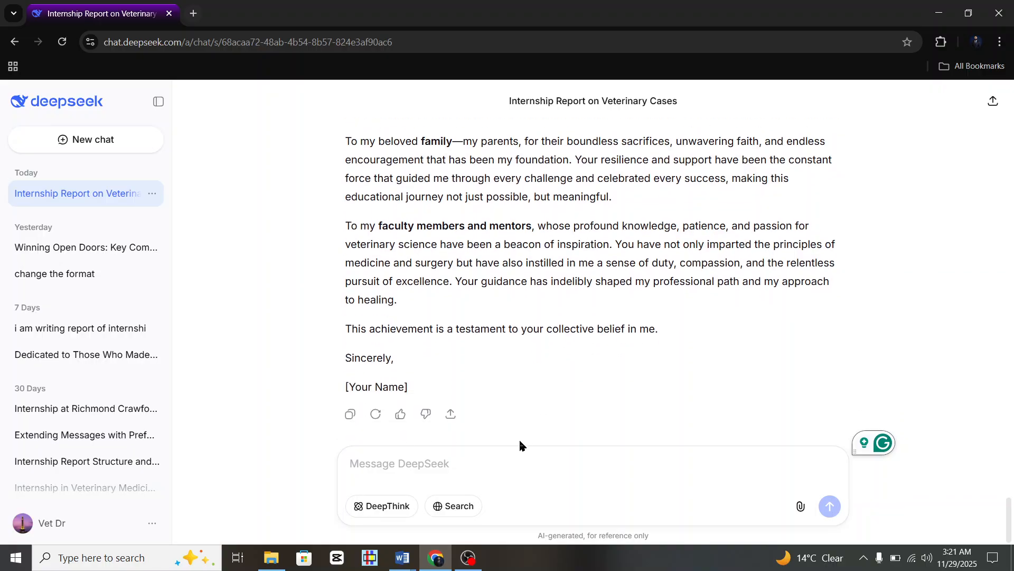
pyautogui.hotkey('ctrl', 'v')
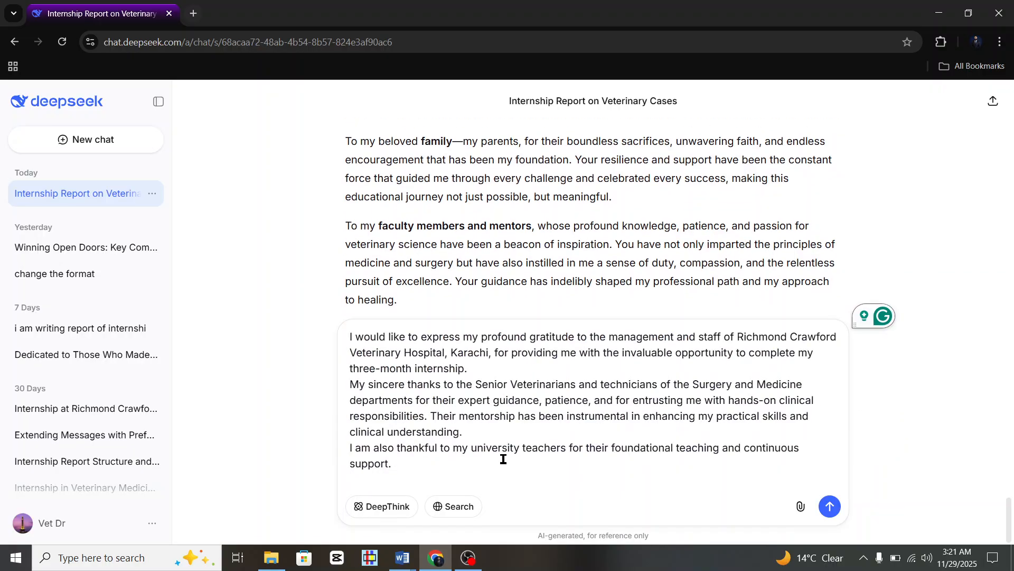
pyautogui.press('Return')
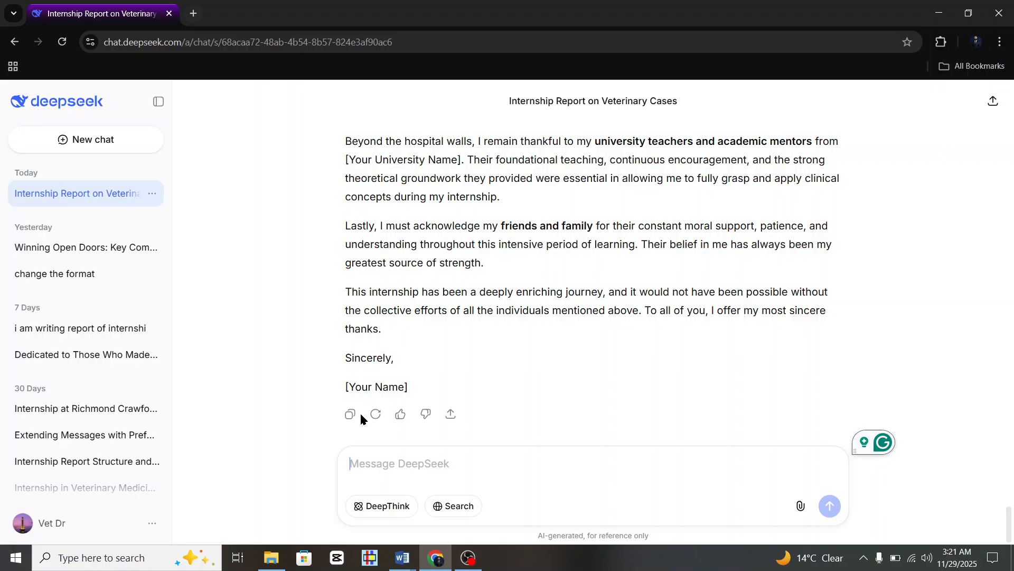
# Select the body of DeepSeek's generated formal Acknowledgment.
pyautogui.scroll(15, 410, 372)
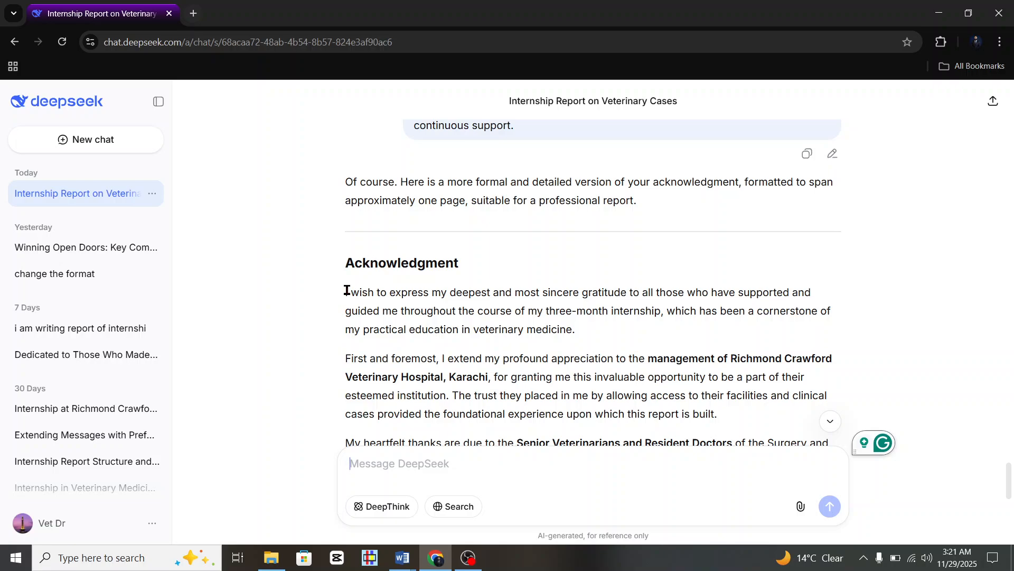
pyautogui.moveTo(347, 290); pyautogui.dragTo(534, 463)
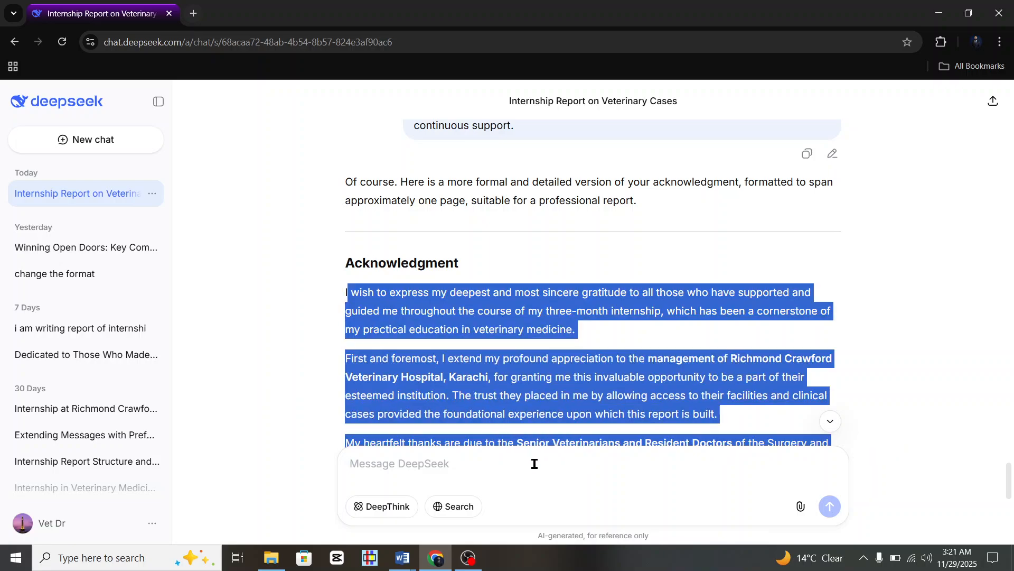
pyautogui.click(343, 299)
pyautogui.moveTo(343, 294); pyautogui.dragTo(534, 332)
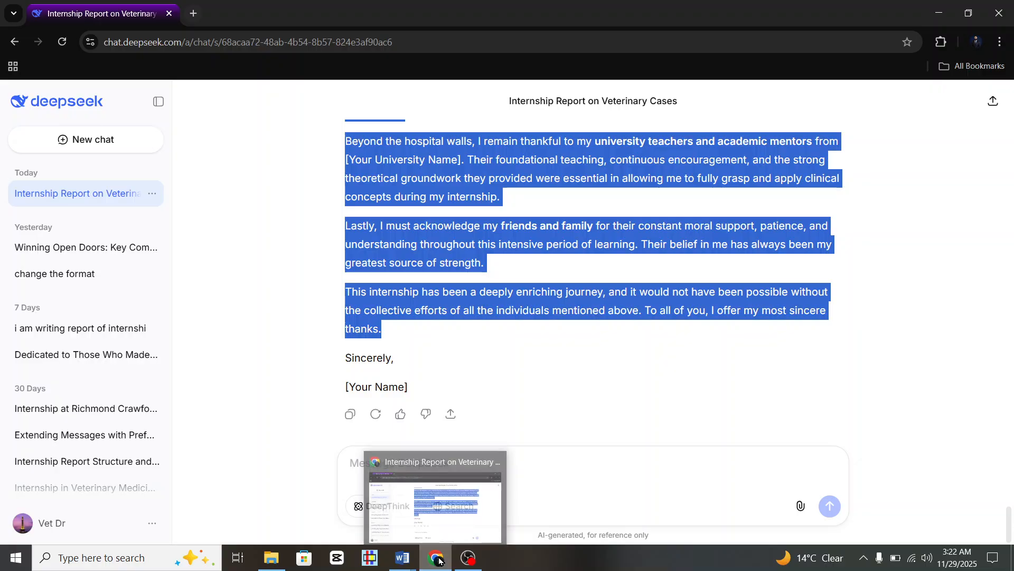
# Back in the Internship Sample document, centre the ACKNOWLEDGEMENT heading.
pyautogui.moveTo(406, 561)
pyautogui.click(376, 528)
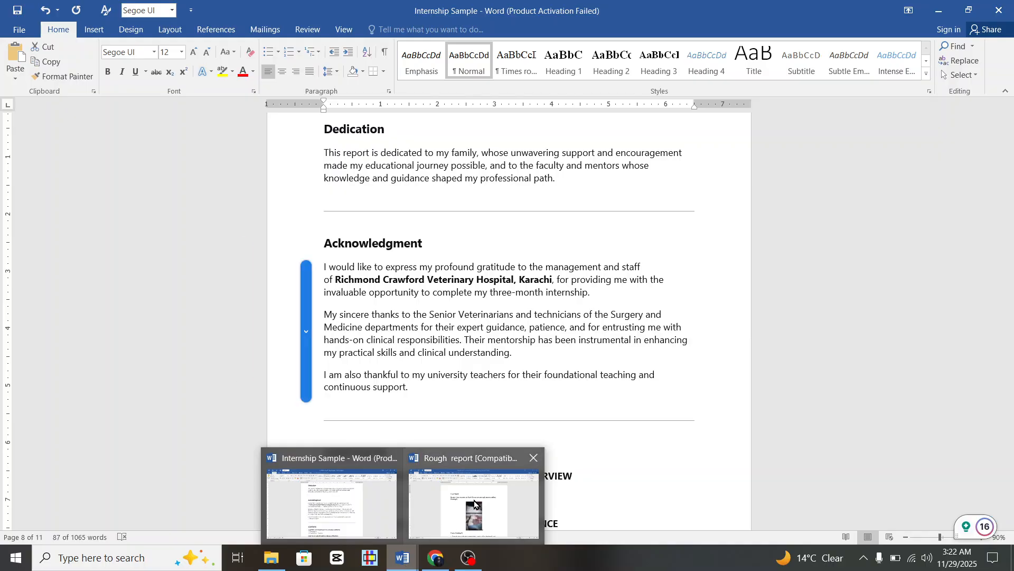
pyautogui.click(475, 502)
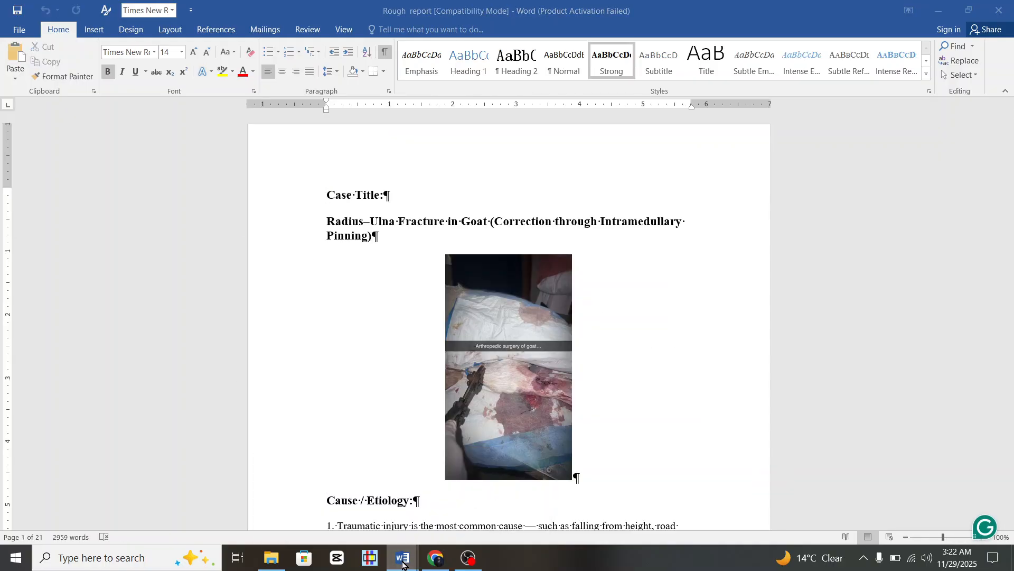
pyautogui.moveTo(403, 558)
pyautogui.click(358, 515)
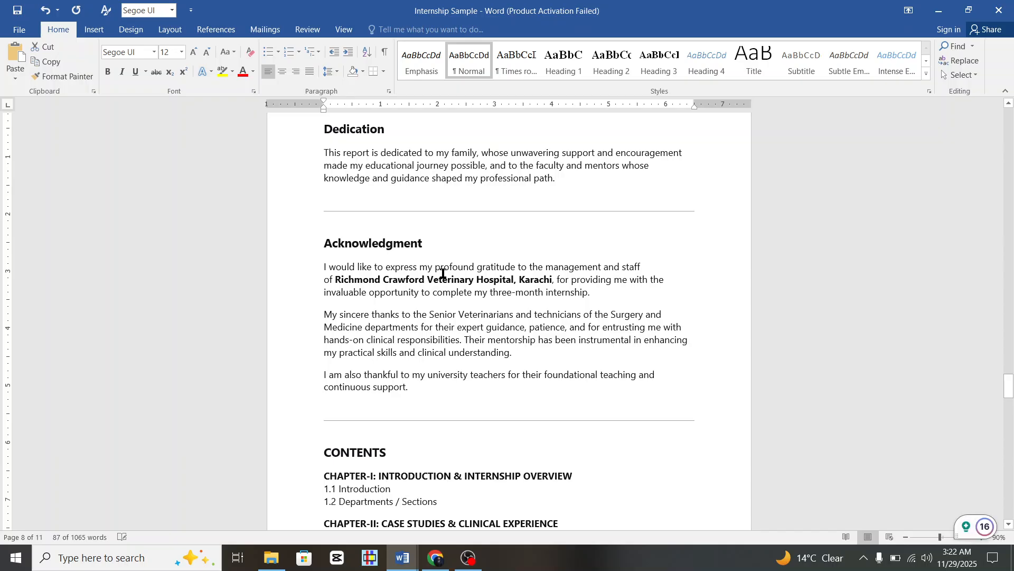
pyautogui.scroll(10, 444, 273)
pyautogui.scroll(10, 444, 274)
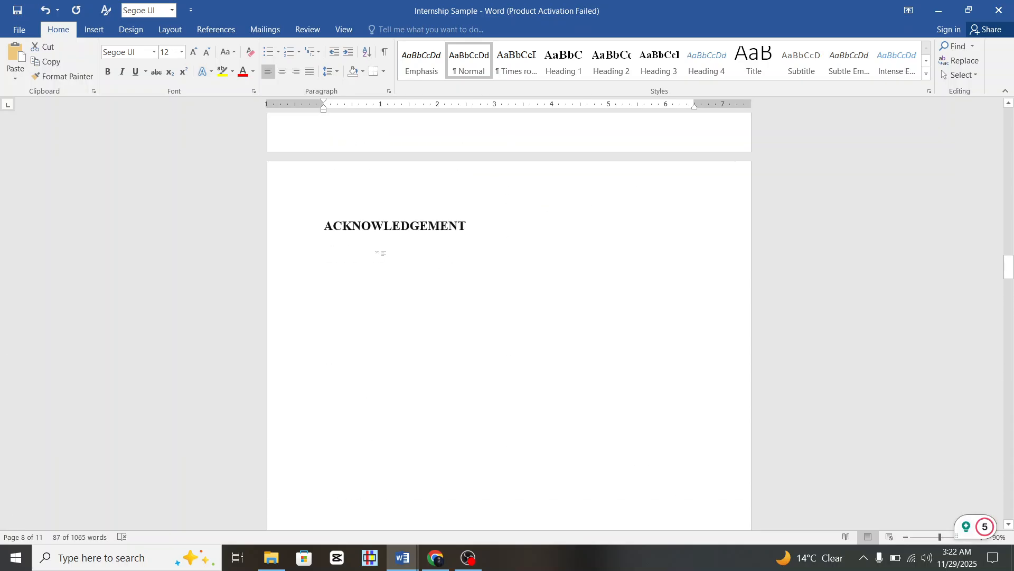
pyautogui.click(312, 226)
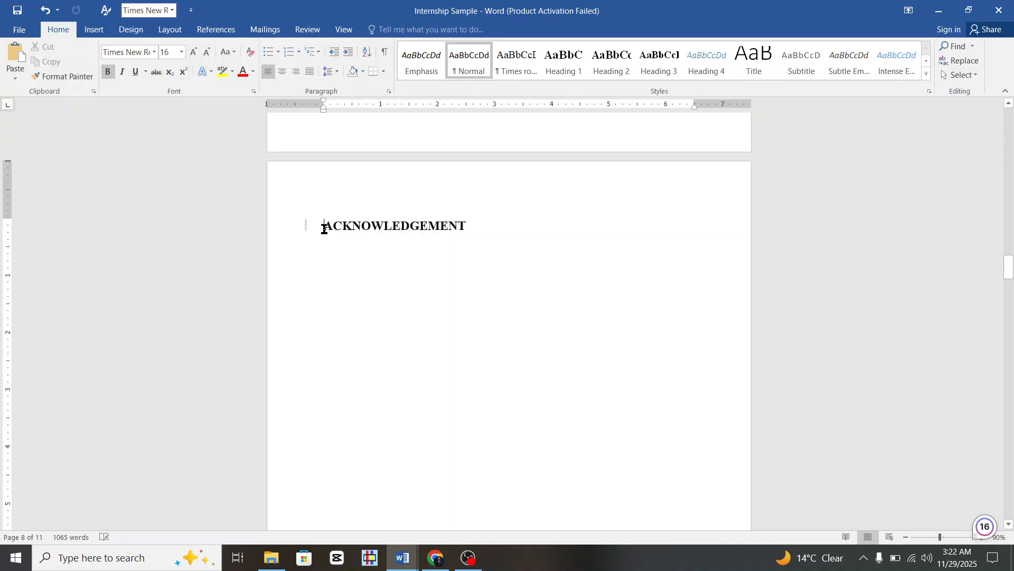
pyautogui.hotkey('ctrl', 'e')
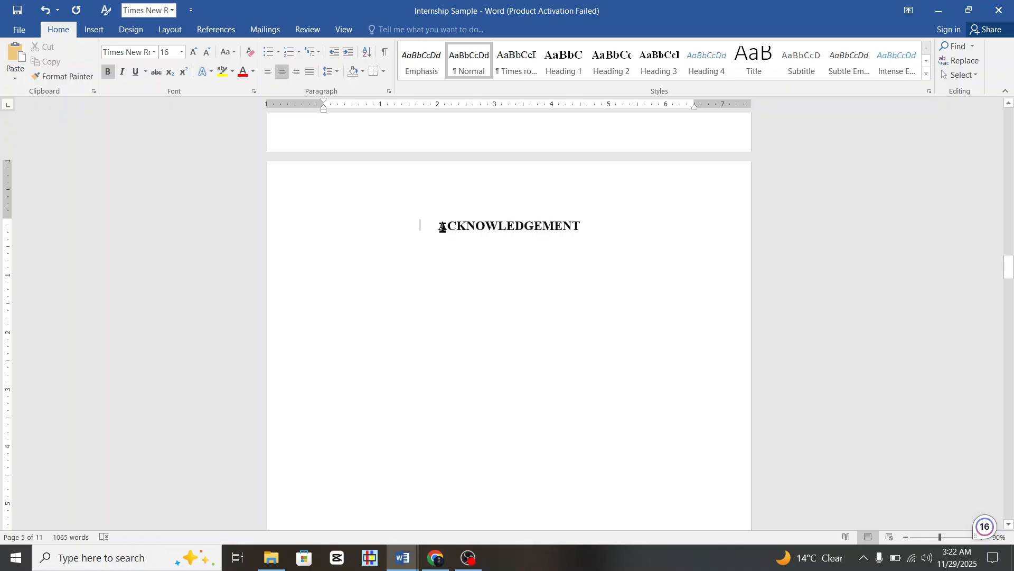
pyautogui.click(271, 73)
pyautogui.click(281, 71)
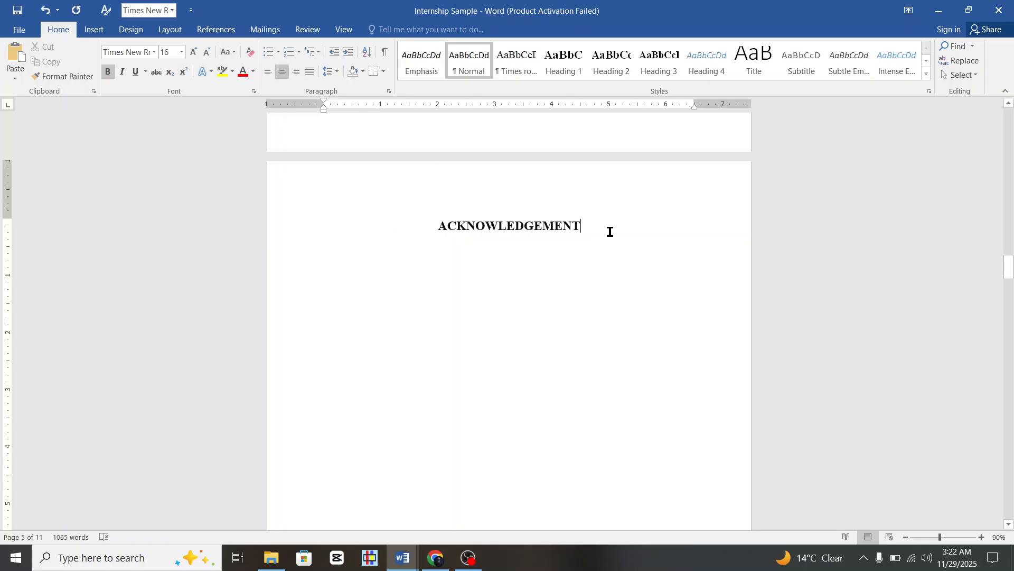
# Add a left-aligned line below the heading and paste the generated acknowledgement text.
pyautogui.press('Return')
pyautogui.hotkey('ctrl', 'l')
pyautogui.click(282, 71)
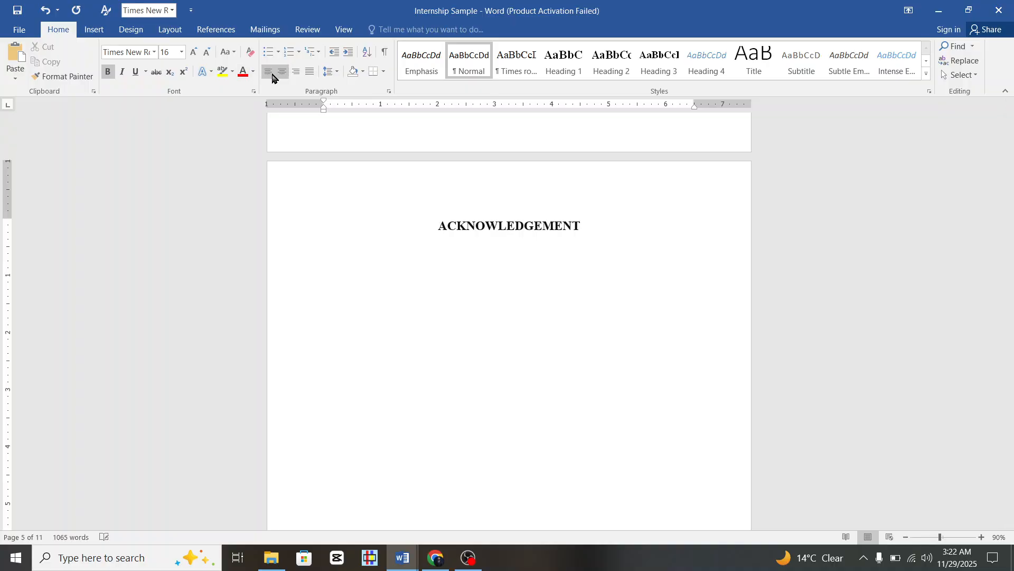
pyautogui.click(269, 71)
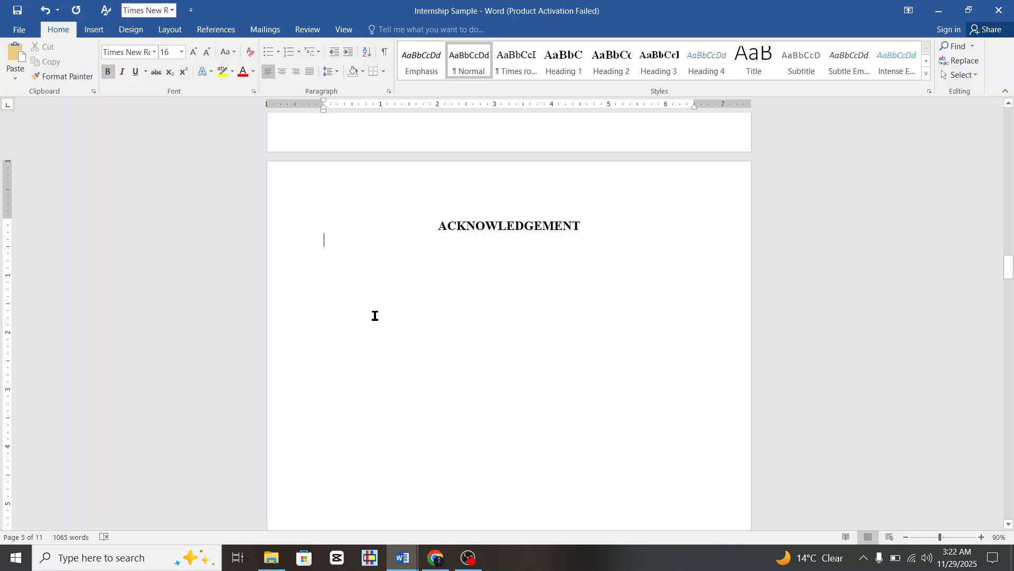
pyautogui.hotkey('ctrl', 'v')
# Change the pasted acknowledgement paragraphs to Times New Roman.
pyautogui.scroll(5, 422, 304)
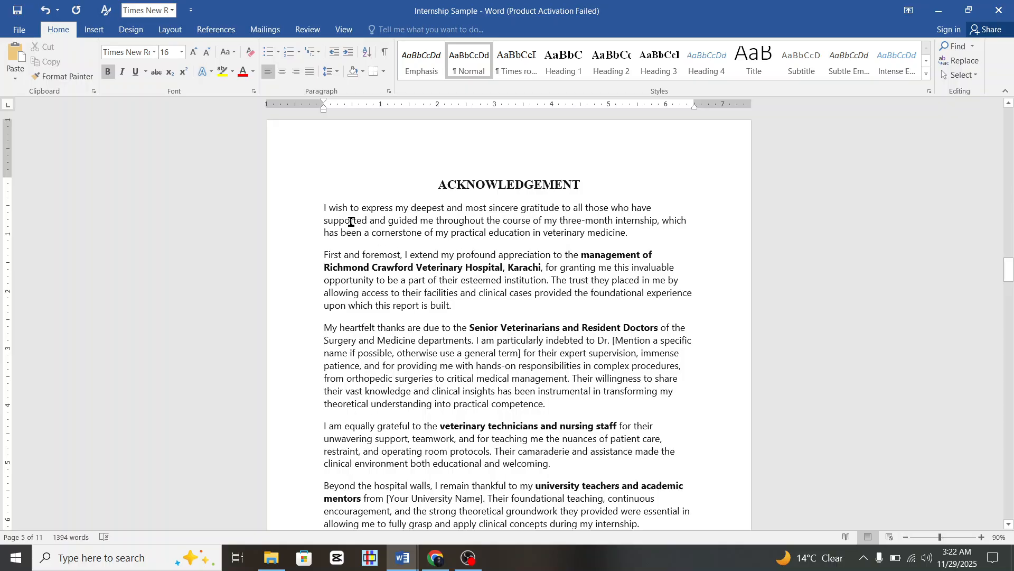
pyautogui.scroll(-5, 335, 344)
pyautogui.scroll(2, 316, 140)
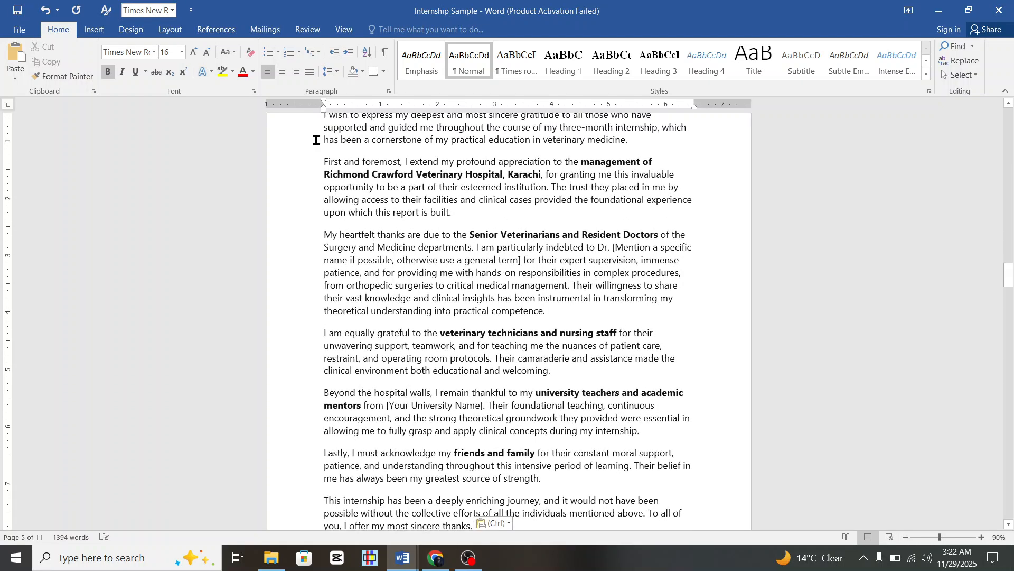
pyautogui.scroll(1, 316, 140)
pyautogui.moveTo(316, 140); pyautogui.dragTo(497, 252)
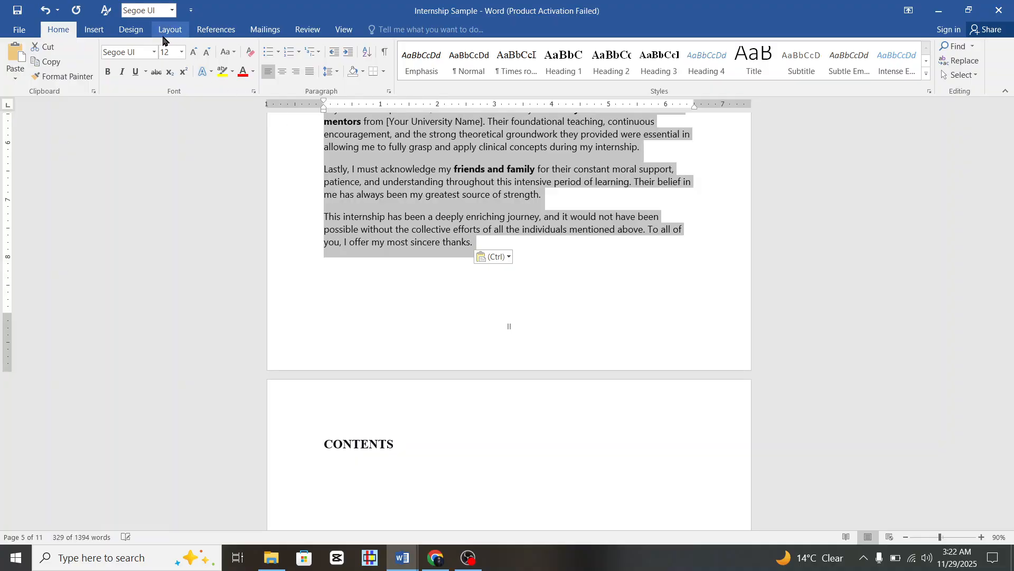
pyautogui.click(153, 54)
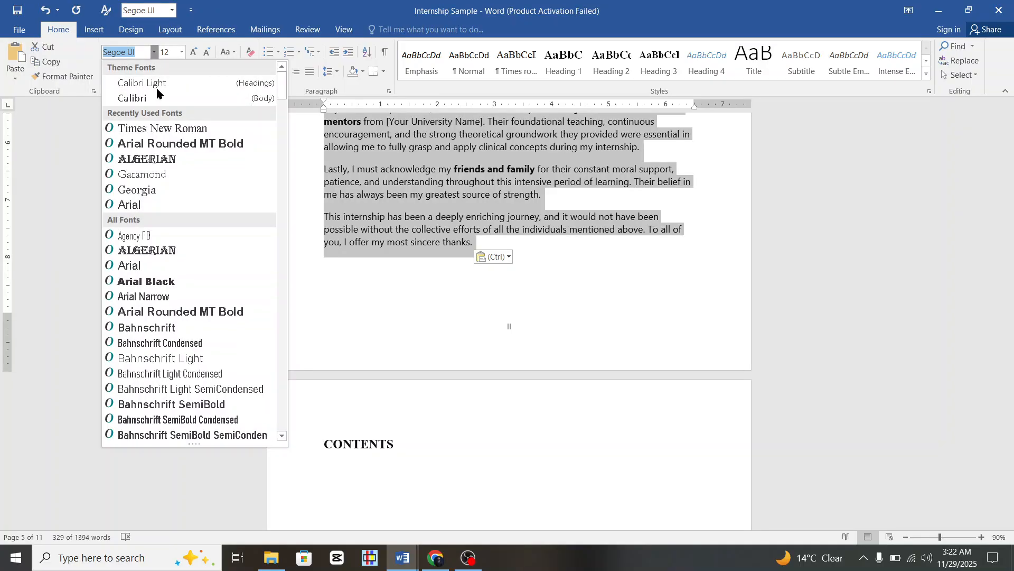
pyautogui.click(143, 128)
pyautogui.click(274, 182)
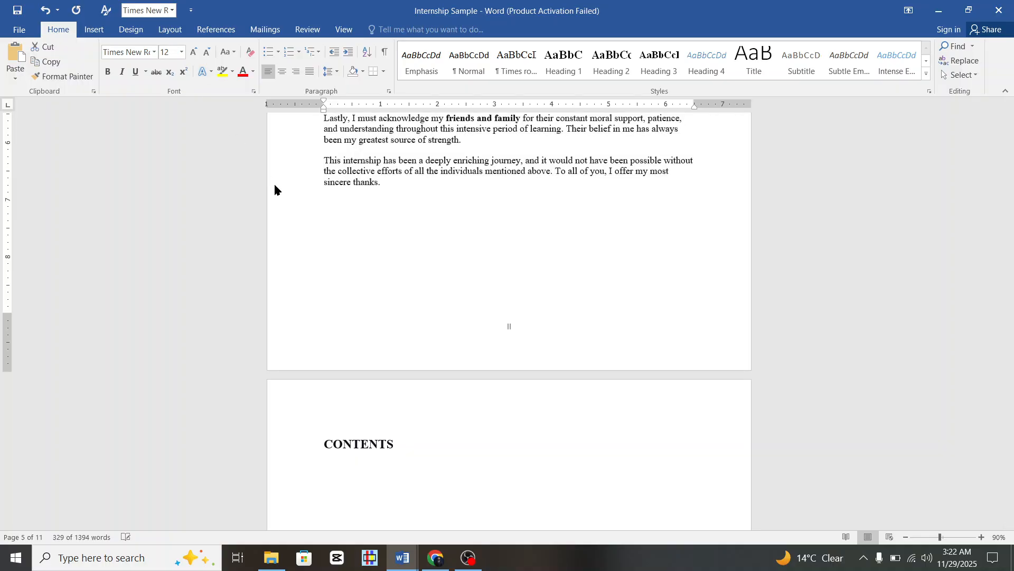
# Justify the acknowledgement paragraphs.
pyautogui.scroll(3, 485, 308)
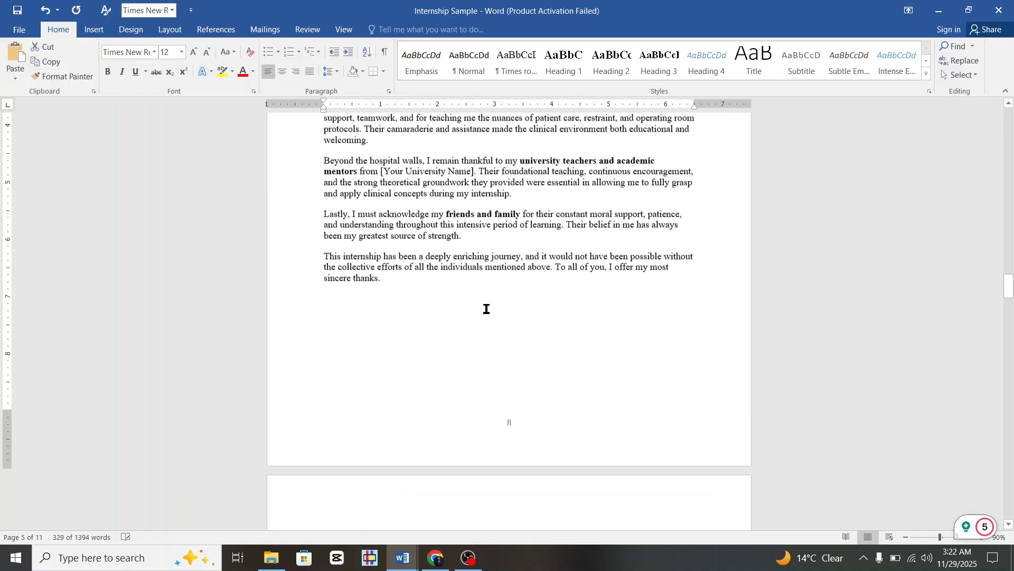
pyautogui.click(310, 71)
pyautogui.scroll(8, 511, 398)
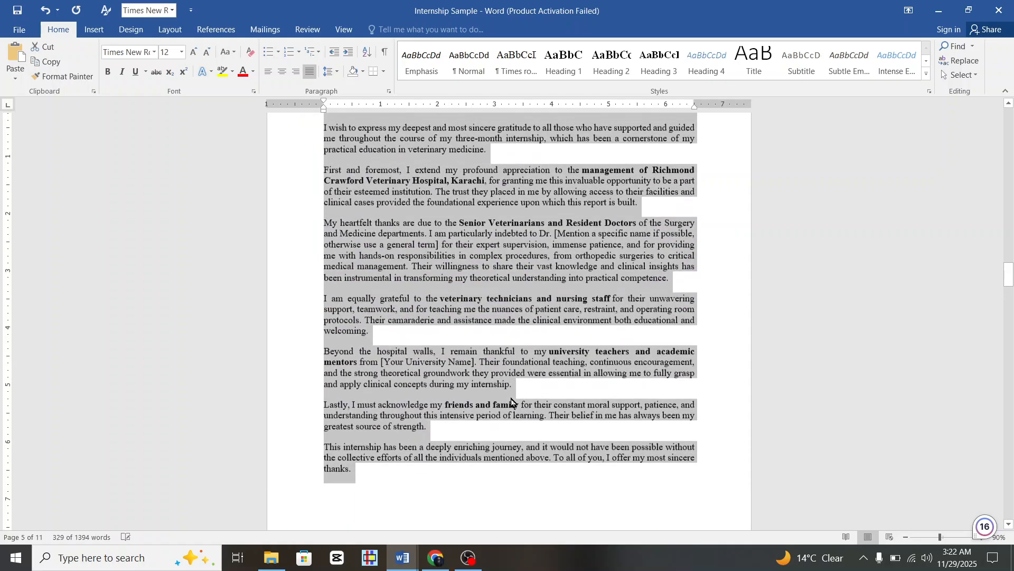
pyautogui.click(461, 241)
pyautogui.scroll(-1, 401, 180)
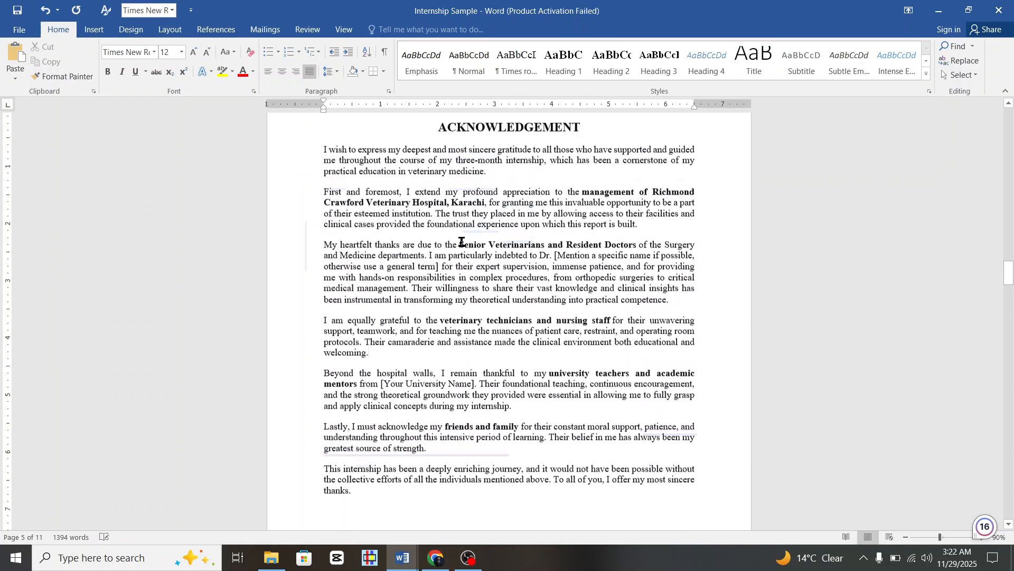
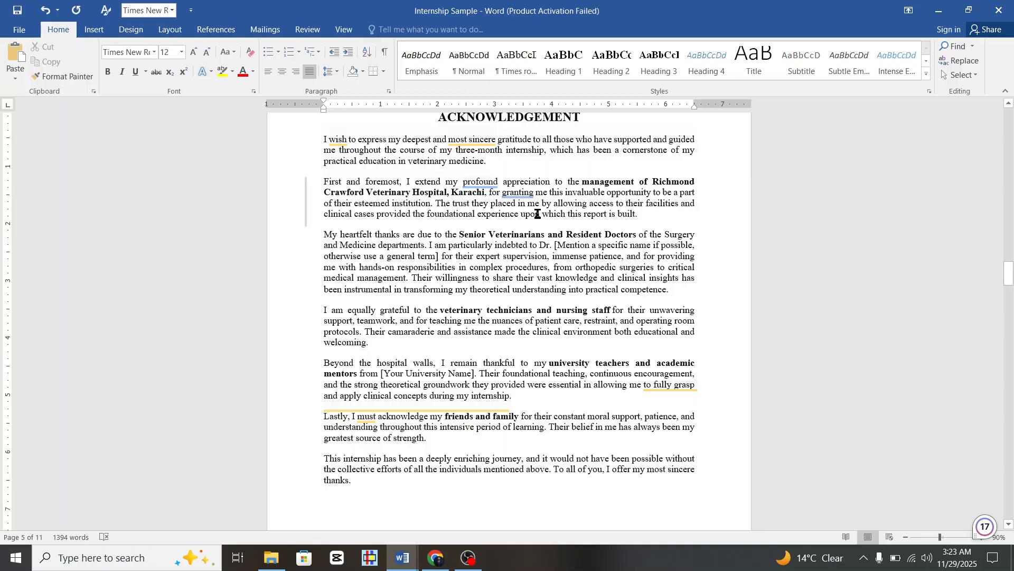
# Replace the bracketed name placeholder after Dr. with the supervising doctor's name.
pyautogui.scroll(-1, 537, 213)
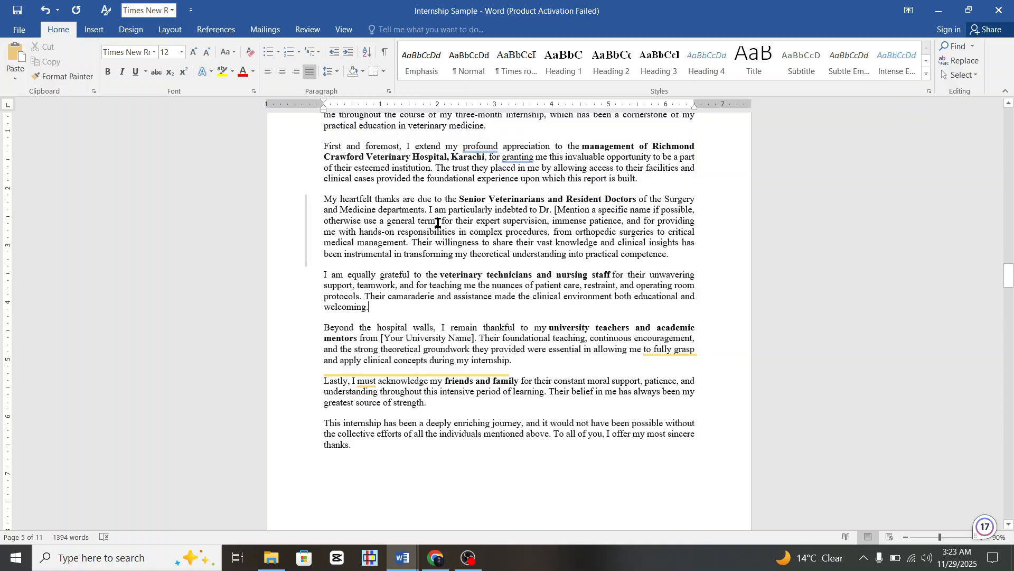
pyautogui.press('BackSpace')
pyautogui.press('BackSpace')
pyautogui.press('BackSpace')
pyautogui.press('BackSpace')
pyautogui.press('BackSpace')
pyautogui.press('BackSpace')
pyautogui.press('BackSpace')
pyautogui.press('BackSpace')
pyautogui.press('BackSpace')
pyautogui.press('BackSpace')
pyautogui.press('BackSpace')
pyautogui.press('BackSpace')
pyautogui.press('BackSpace')
pyautogui.press('BackSpace')
pyautogui.press('BackSpace')
pyautogui.press('BackSpace')
pyautogui.press('BackSpace')
pyautogui.press('BackSpace')
pyautogui.press('BackSpace')
pyautogui.press('BackSpace')
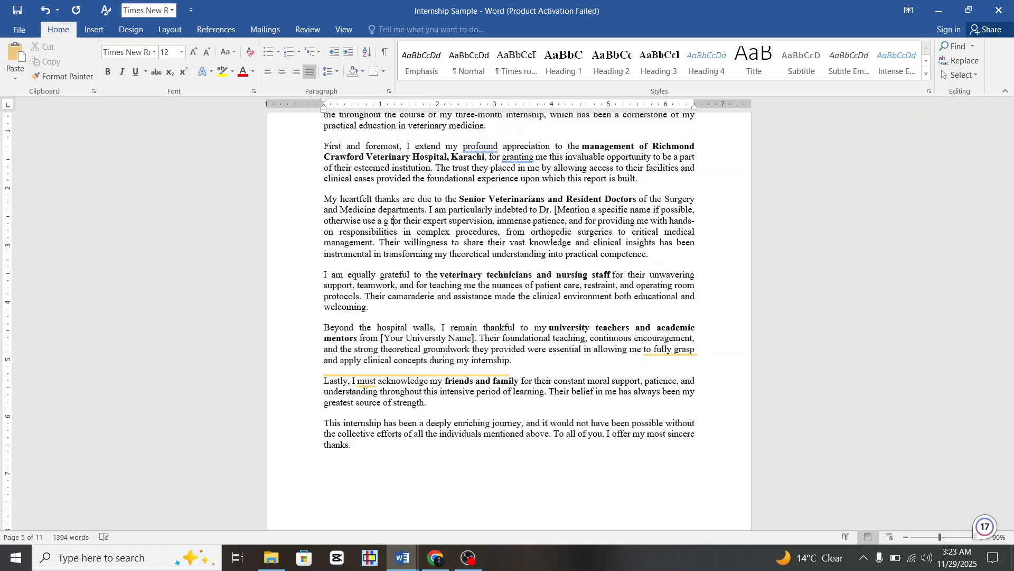
pyautogui.press('BackSpace')
pyautogui.press('BackSpace')
pyautogui.press('BackSpace')
pyautogui.press('BackSpace')
pyautogui.press('BackSpace')
pyautogui.press('BackSpace')
pyautogui.press('BackSpace')
pyautogui.press('BackSpace')
pyautogui.press('BackSpace')
pyautogui.press('BackSpace')
pyautogui.press('BackSpace')
pyautogui.press('BackSpace')
pyautogui.press('BackSpace')
pyautogui.press('BackSpace')
pyautogui.press('BackSpace')
pyautogui.press('BackSpace')
pyautogui.press('BackSpace')
pyautogui.press('BackSpace')
pyautogui.press('BackSpace')
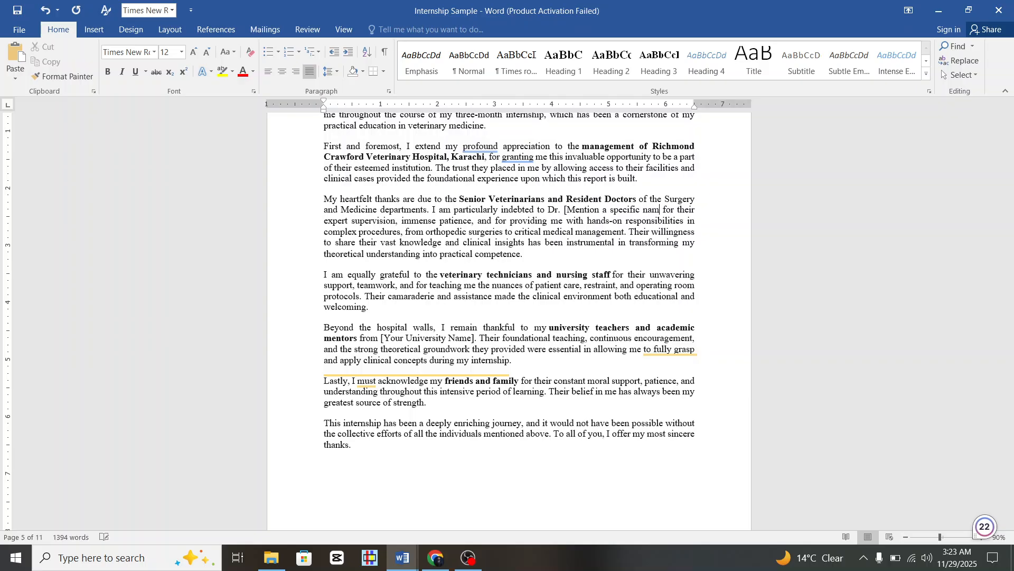
pyautogui.press('BackSpace')
pyautogui.press('BackSpace')
pyautogui.press('BackSpace')
pyautogui.press('BackSpace')
pyautogui.press('BackSpace')
pyautogui.press('BackSpace')
pyautogui.press('BackSpace')
pyautogui.press('BackSpace')
pyautogui.press('BackSpace')
pyautogui.press('BackSpace')
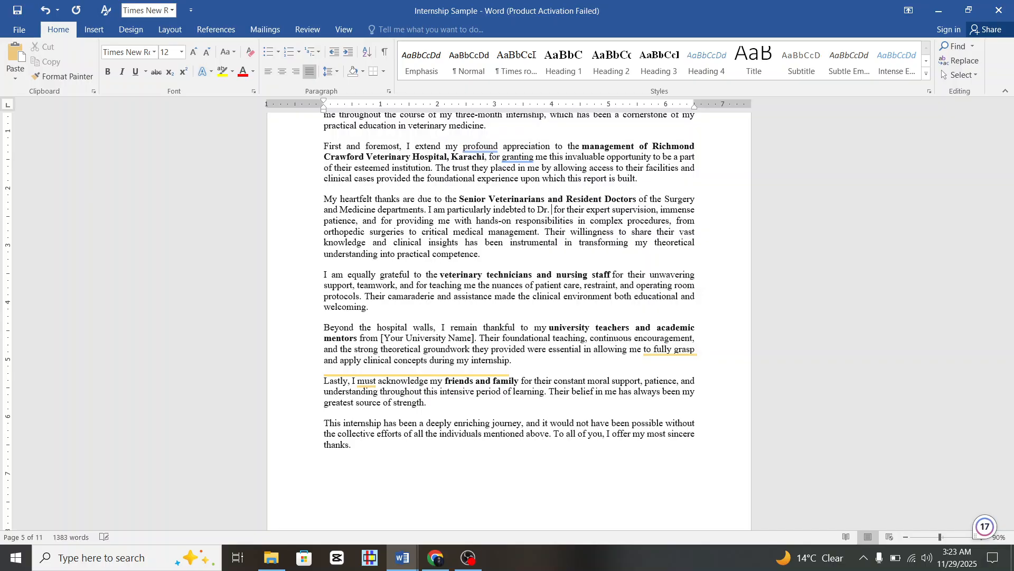
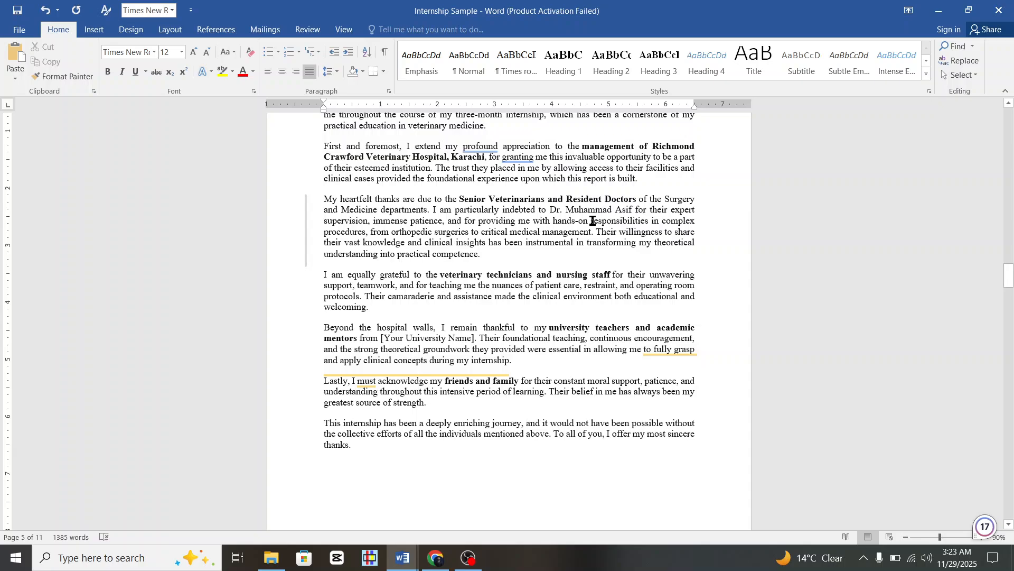
# Bold the doctor's name, ignore its spelling flag, and restore the space after Dr.
pyautogui.press('BackSpace')
pyautogui.scroll(-2, 607, 295)
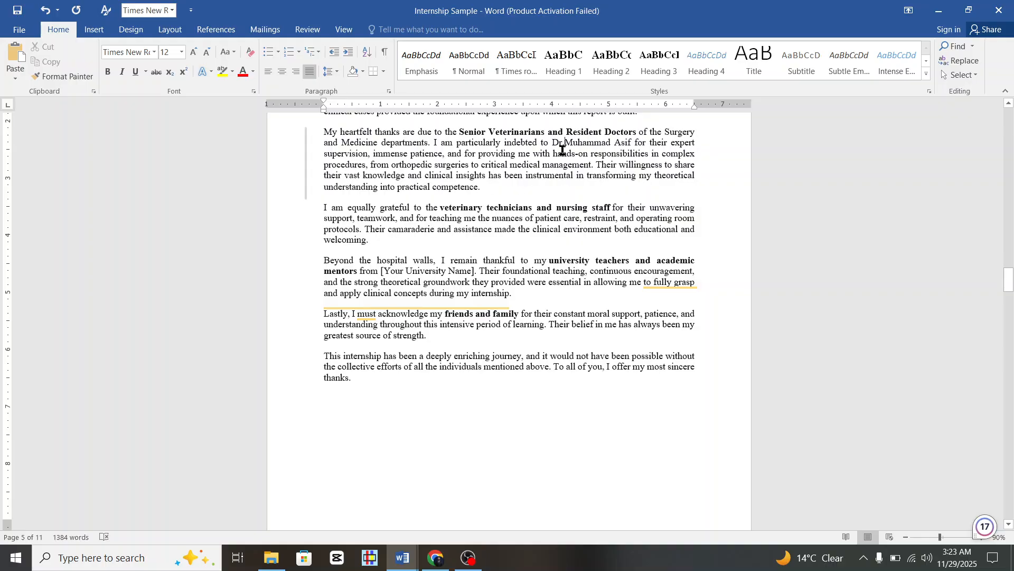
pyautogui.moveTo(558, 144); pyautogui.dragTo(630, 140)
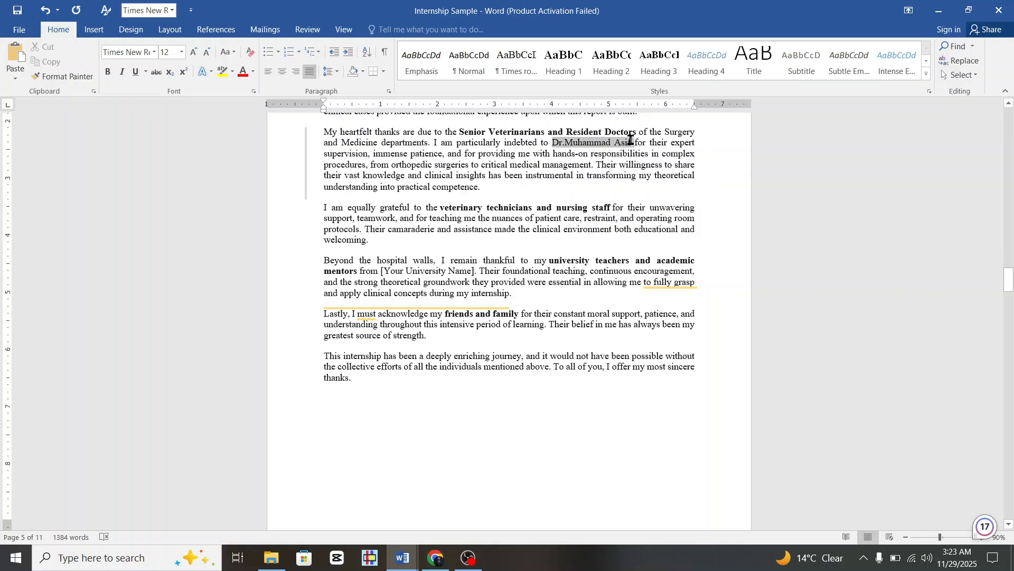
pyautogui.hotkey('ctrl', 'b')
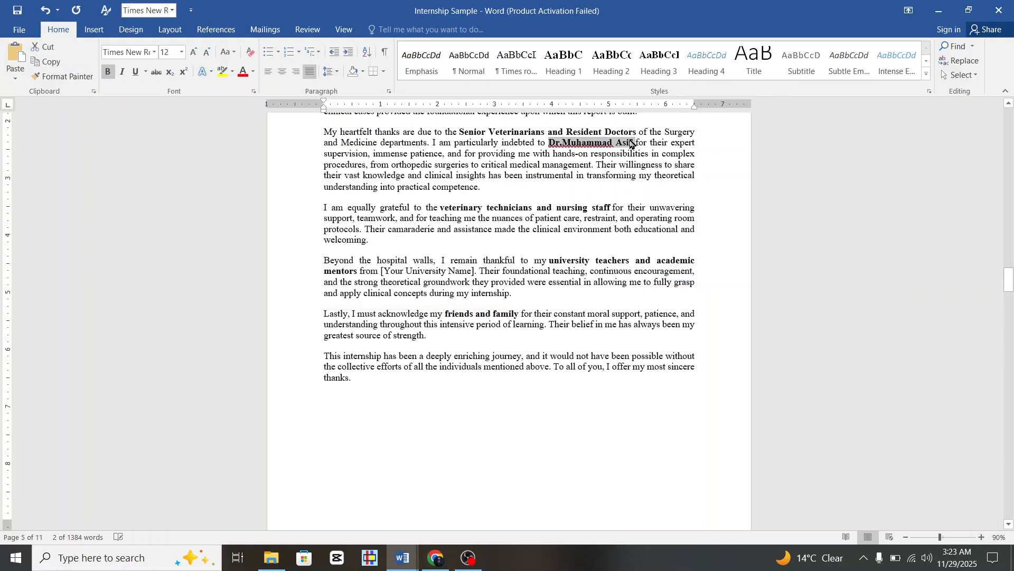
pyautogui.click(623, 229)
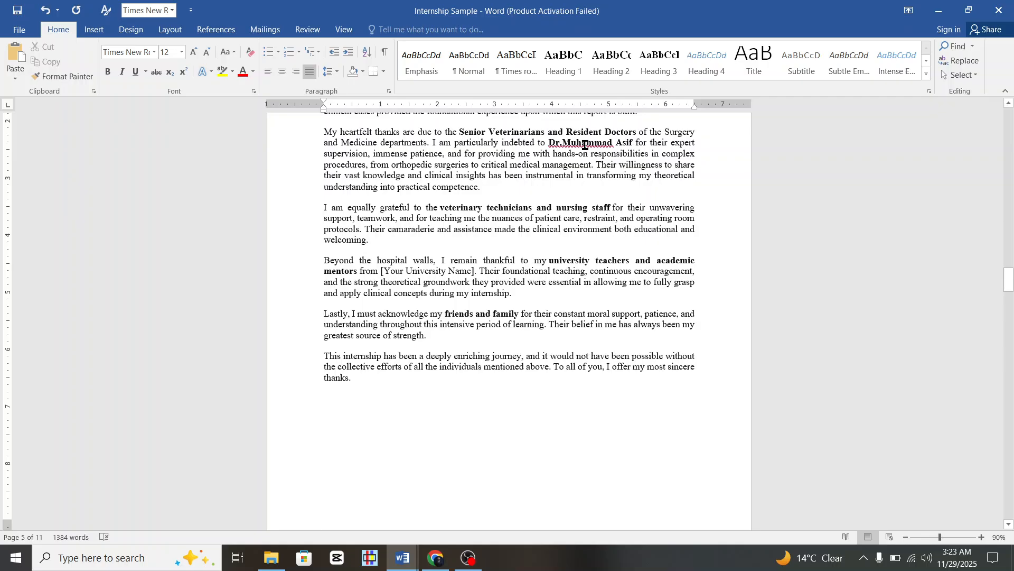
pyautogui.rightClick(586, 144)
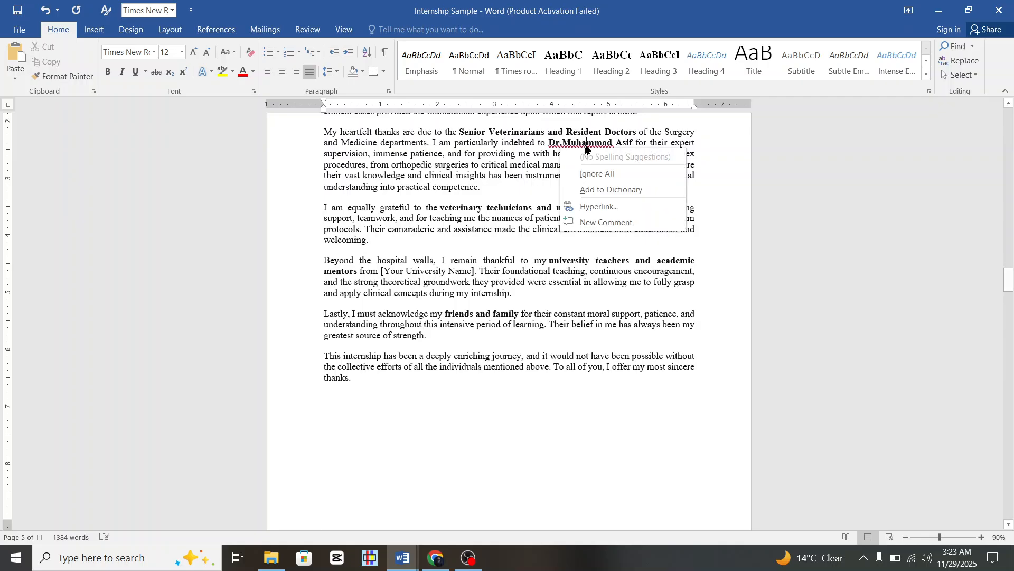
pyautogui.click(627, 181)
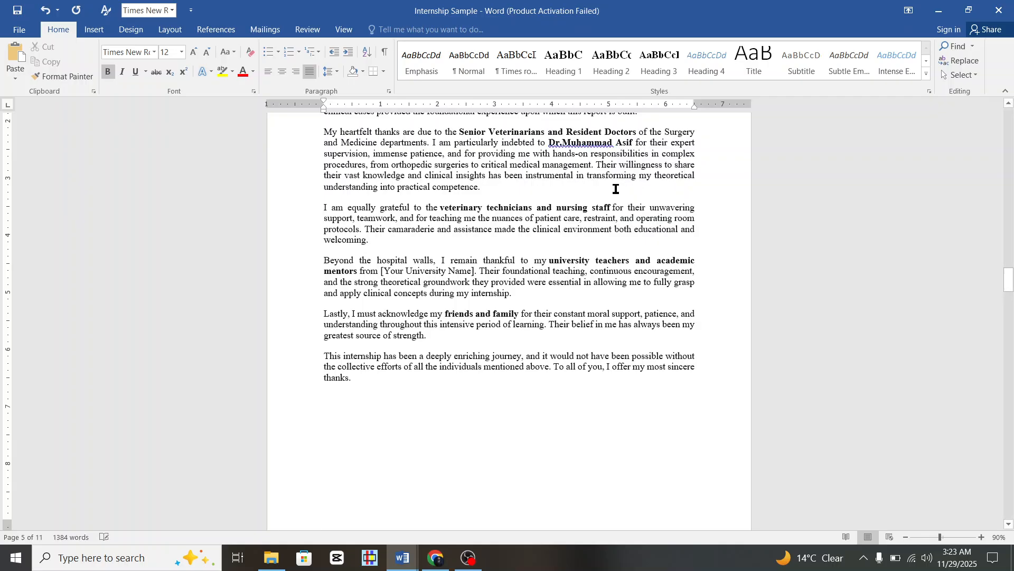
pyautogui.rightClick(573, 144)
pyautogui.click(608, 157)
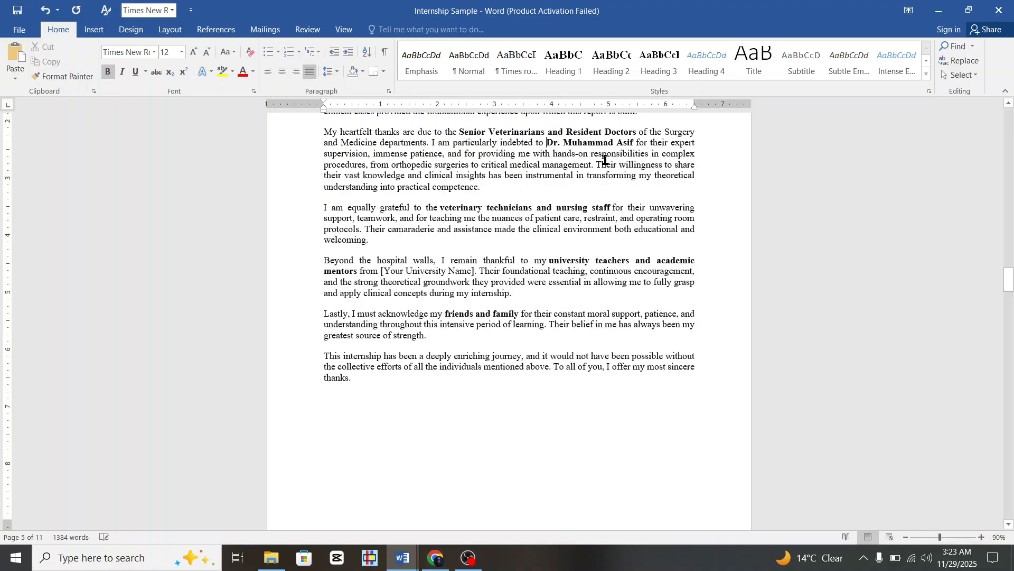
pyautogui.scroll(-2, 536, 248)
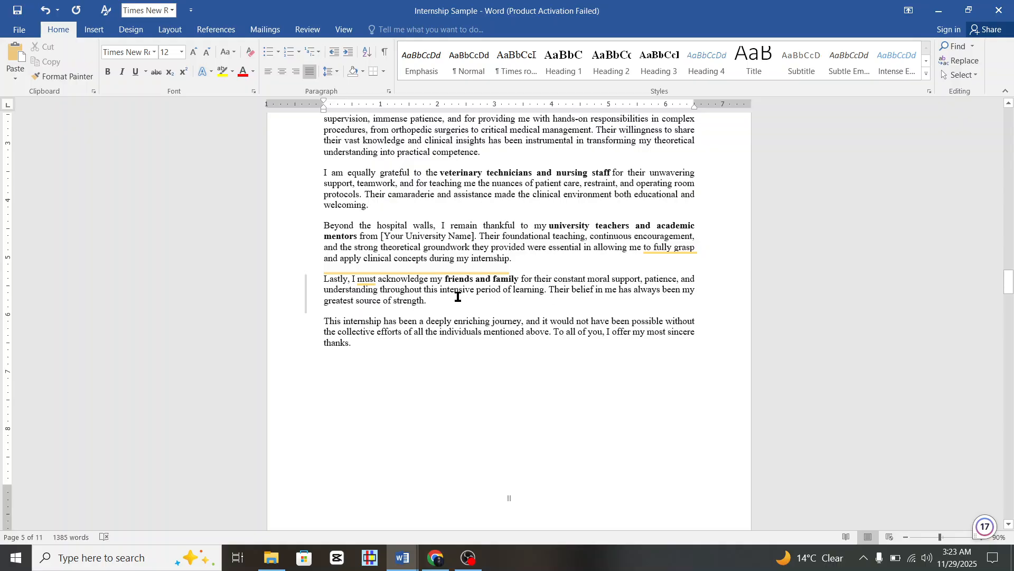
pyautogui.scroll(-5, 458, 296)
# Right-align the empty line below the closing paragraph and type the author's name in capitals.
pyautogui.click(335, 290)
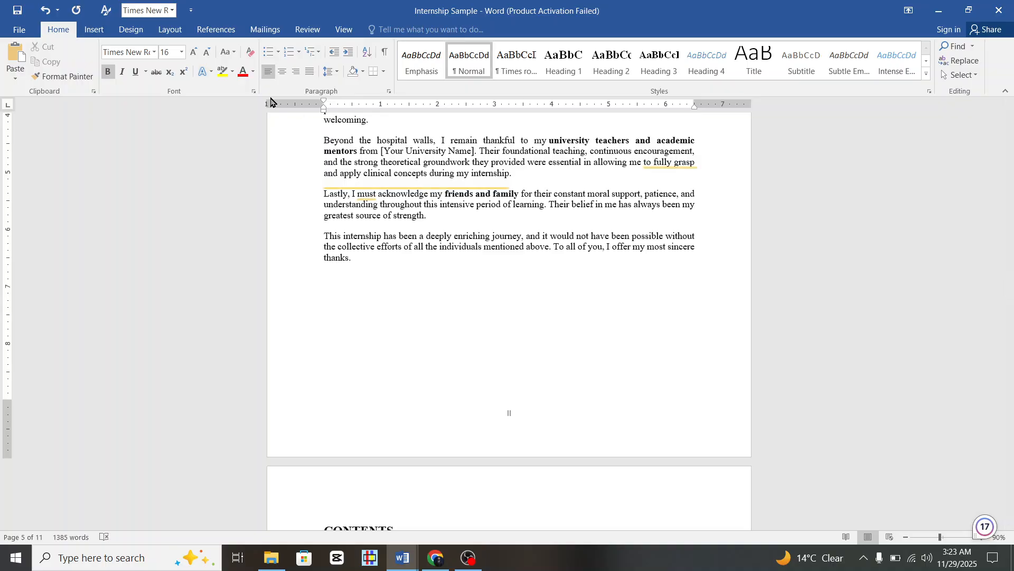
pyautogui.click(297, 73)
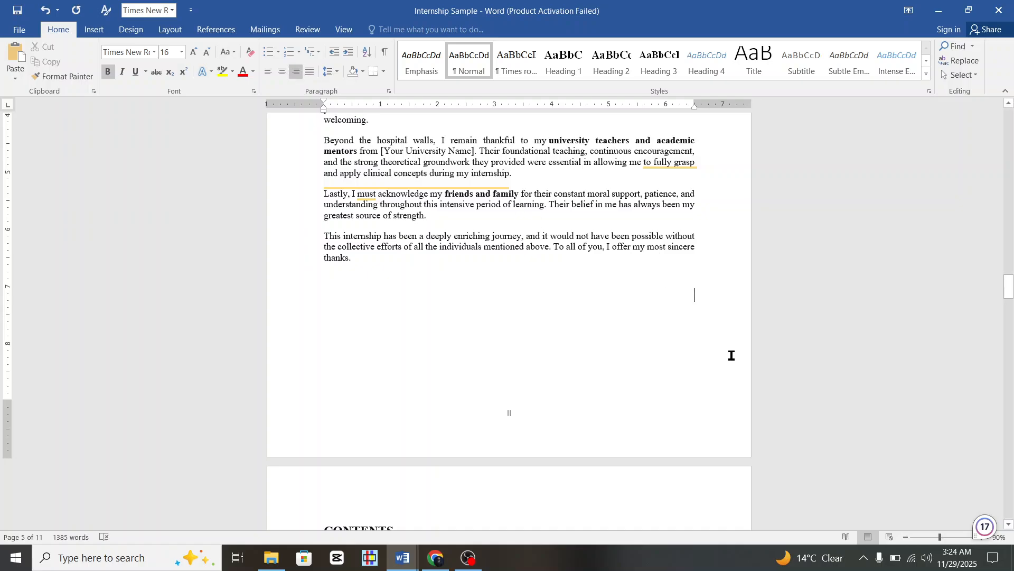
pyautogui.write('Waj')
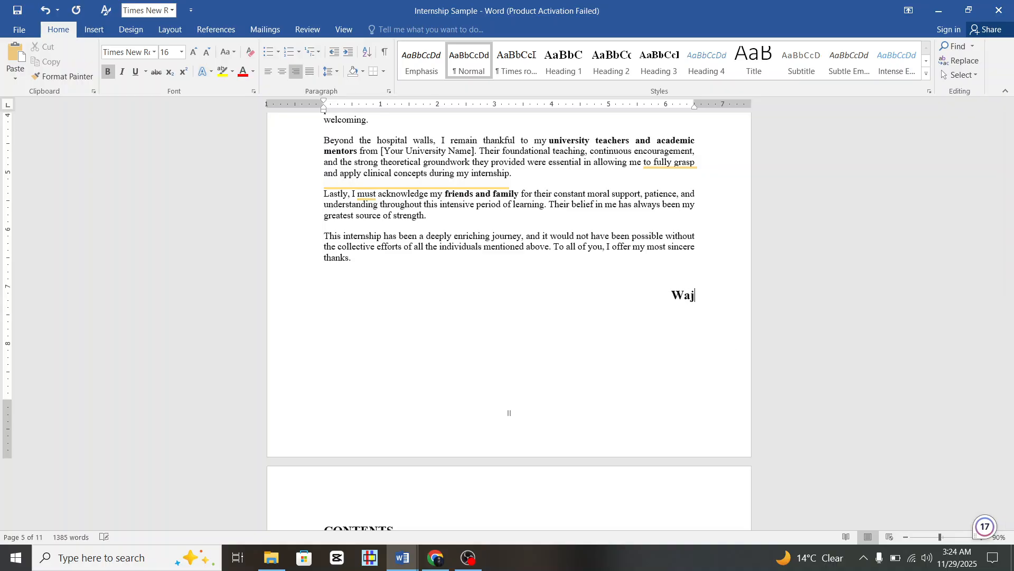
pyautogui.press('BackSpace')
pyautogui.press('BackSpace')
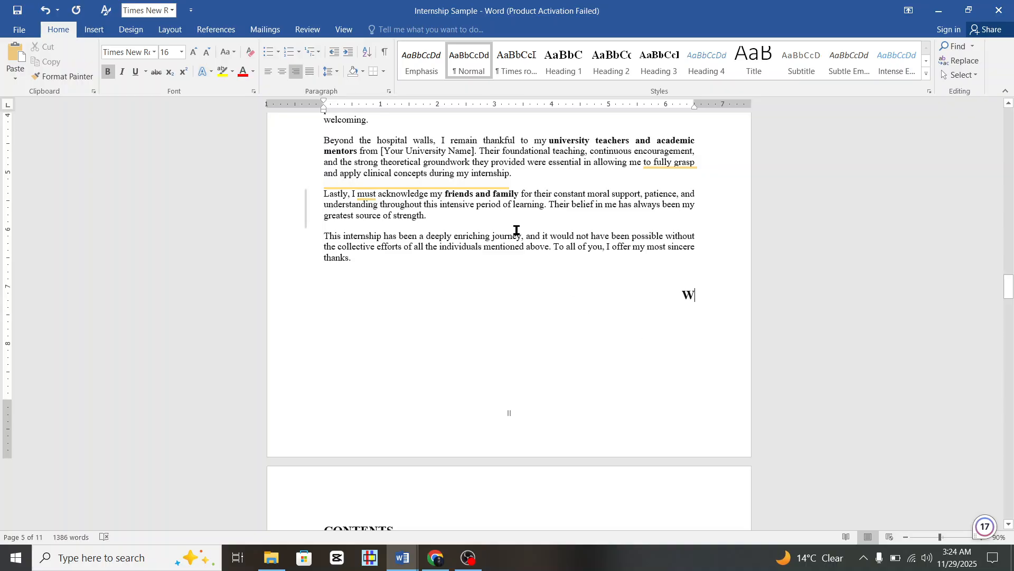
pyautogui.press('capslock')
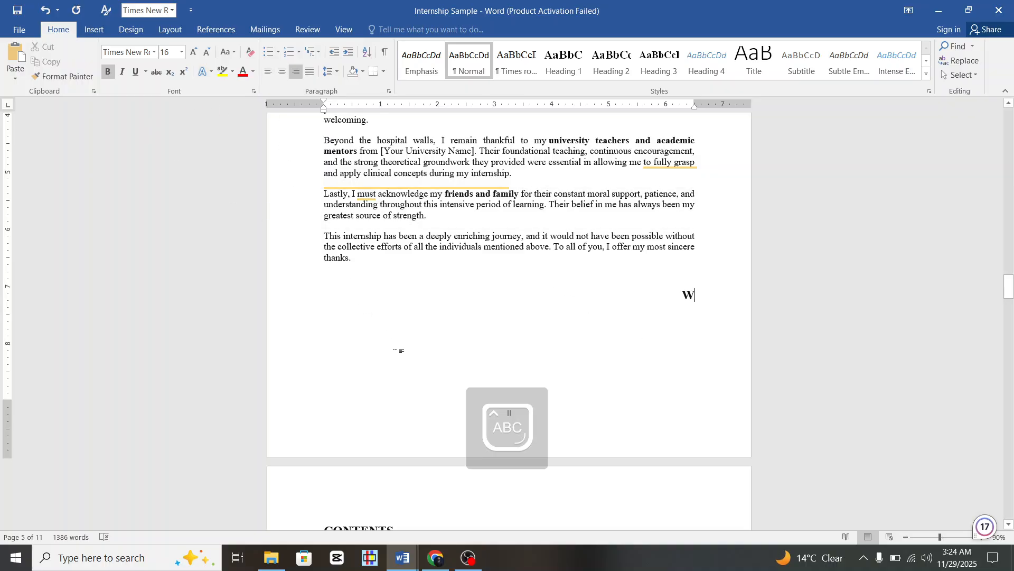
pyautogui.write('AJAHAT')
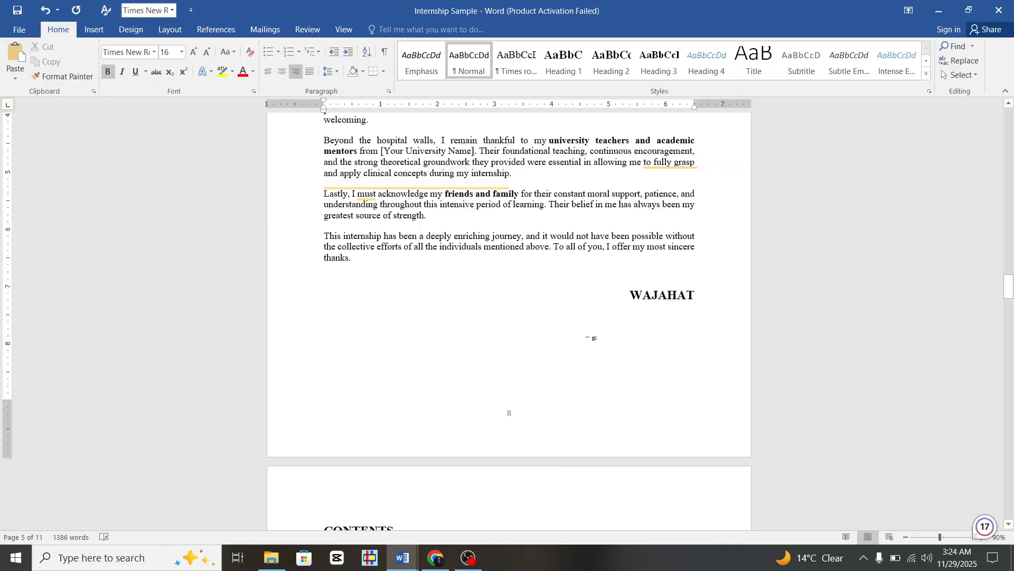
pyautogui.scroll(10, 588, 341)
pyautogui.scroll(10, 588, 340)
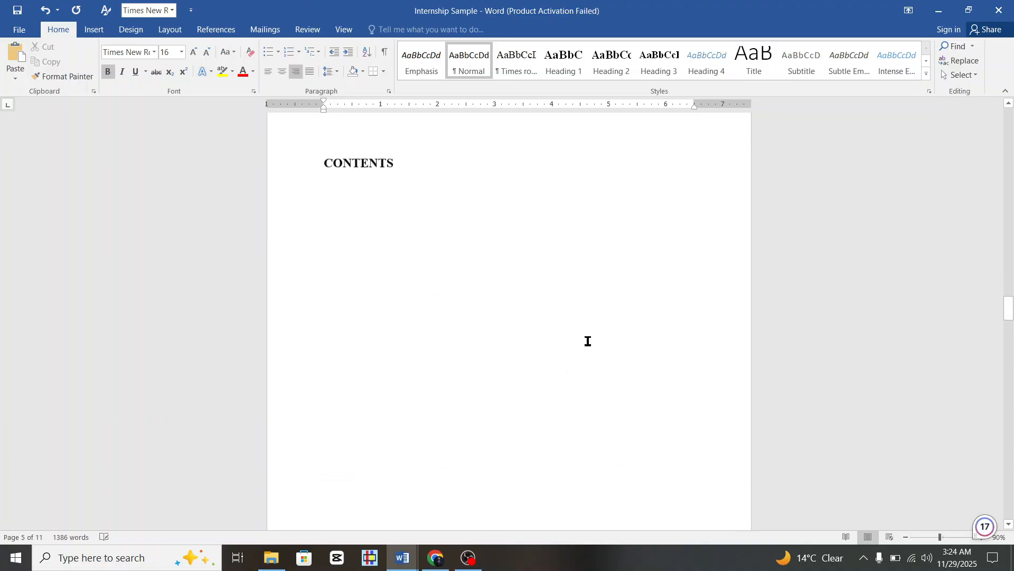
# Scroll past the CONTENTS page and place the caret in the LIST OF FIGURE heading.
pyautogui.scroll(-20, 587, 344)
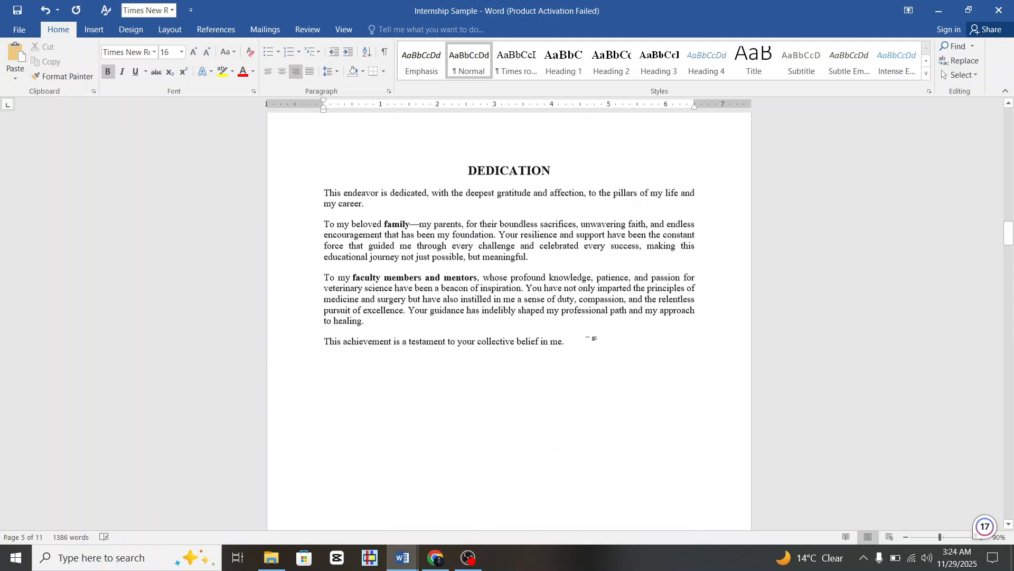
pyautogui.scroll(15, 588, 338)
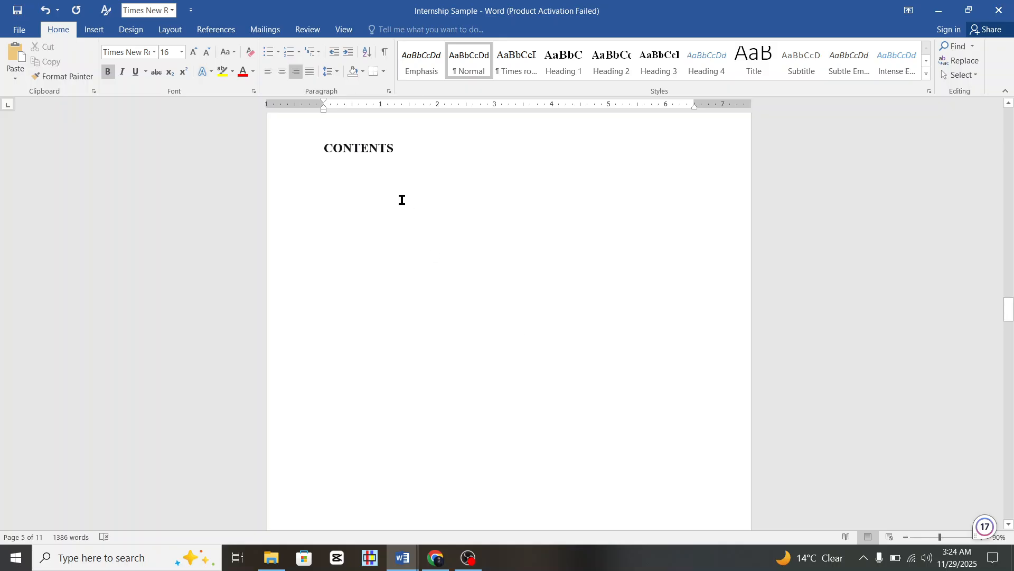
pyautogui.scroll(-2, 402, 200)
pyautogui.scroll(2, 402, 200)
pyautogui.click(338, 192)
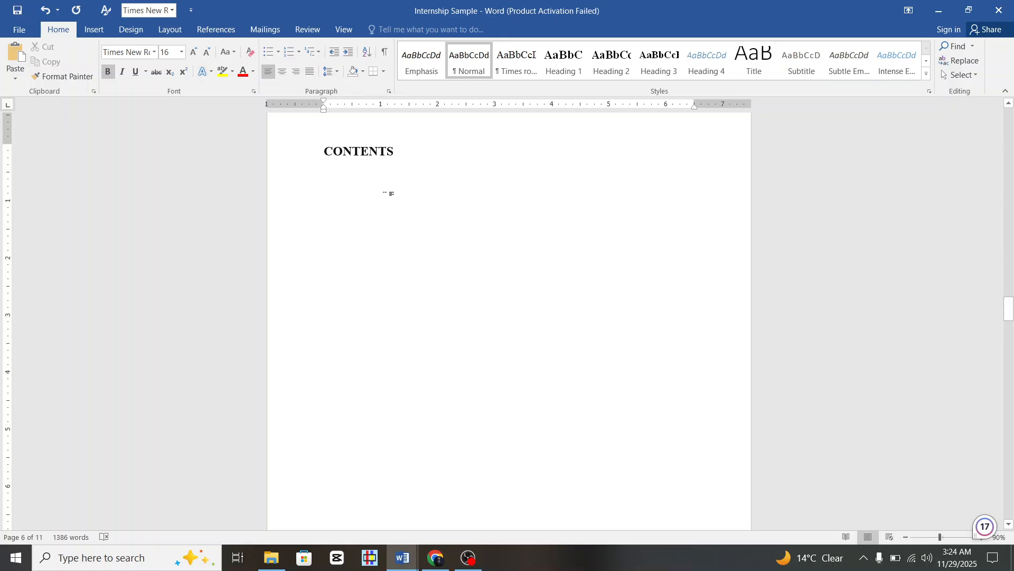
pyautogui.scroll(-10, 391, 193)
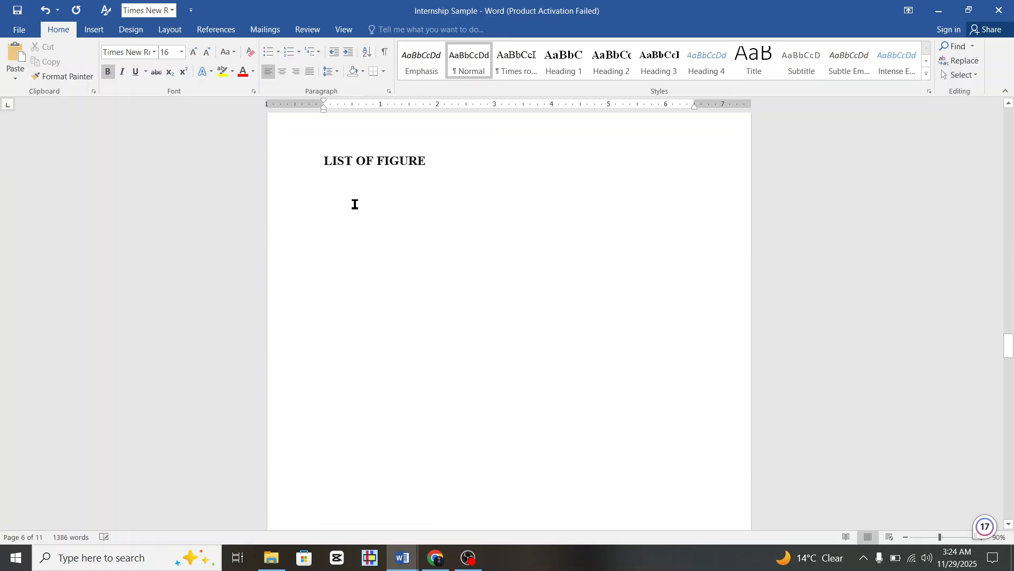
pyautogui.rightClick(385, 208)
pyautogui.click(351, 203)
pyautogui.scroll(-1, 349, 200)
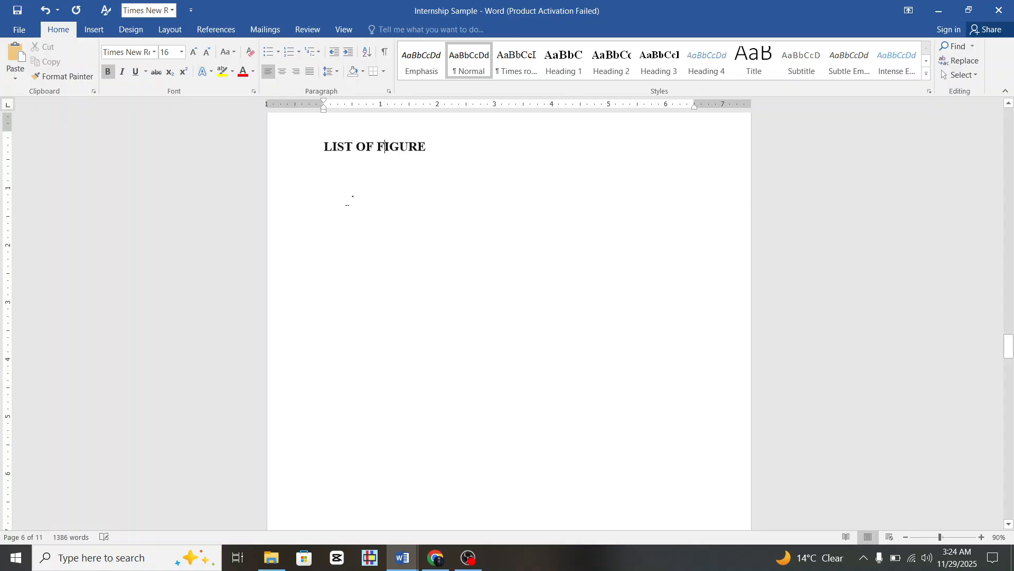
pyautogui.scroll(-1, 350, 201)
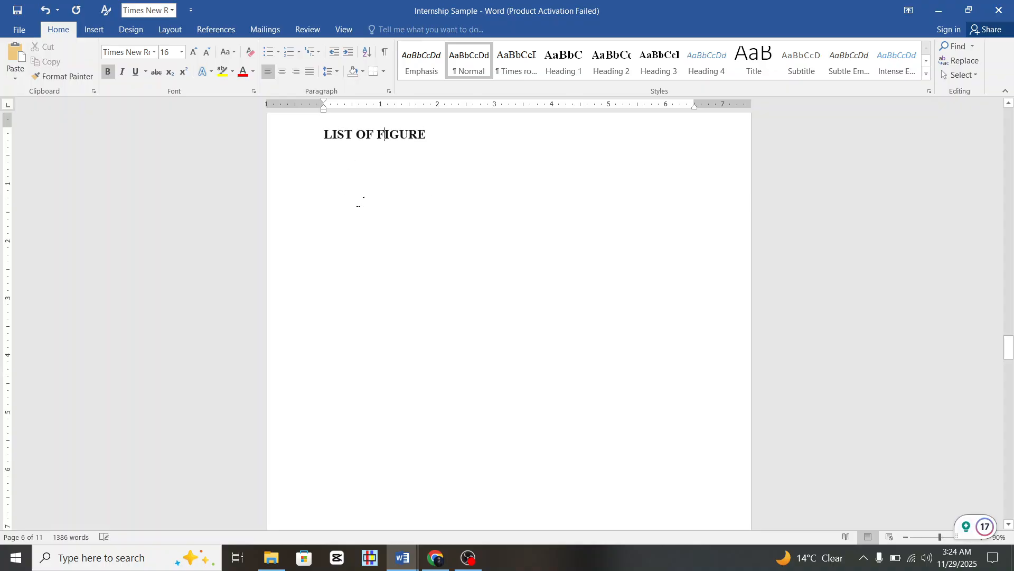
# Start a new line under LIST OF FIGURE and insert a 3-column, 8-row table from the Table grid.
pyautogui.click(91, 35)
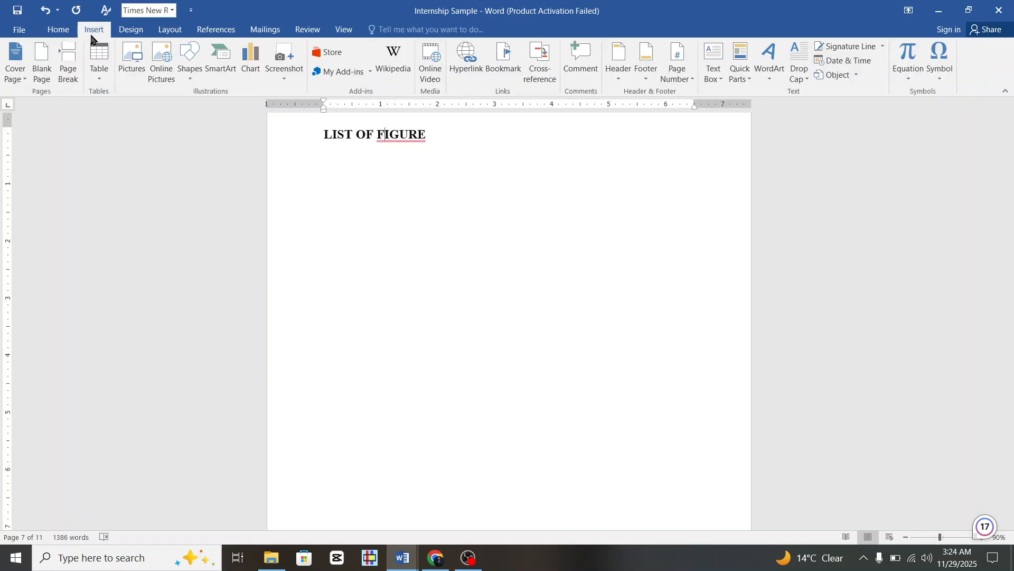
pyautogui.click(108, 59)
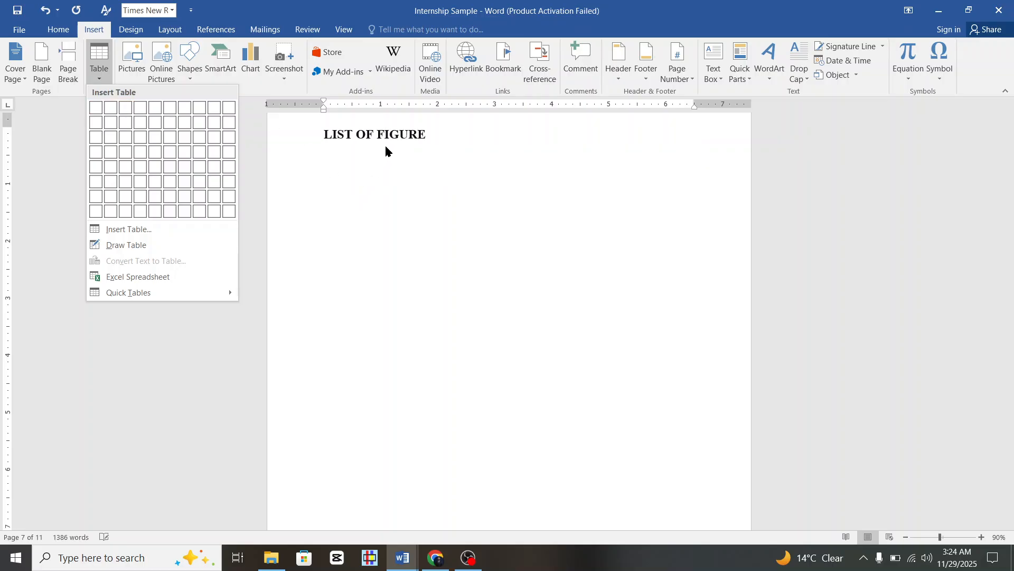
pyautogui.click(440, 136)
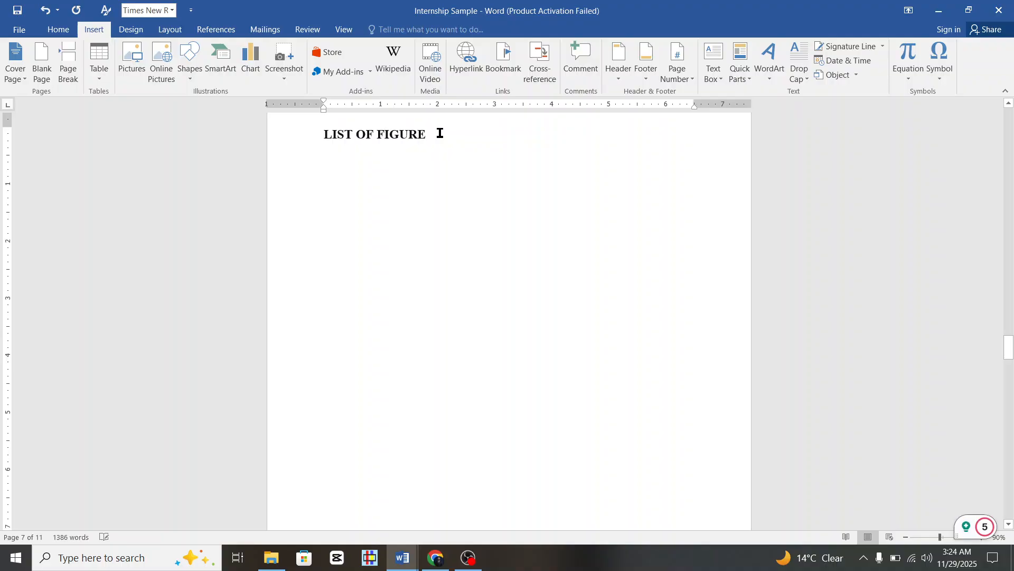
pyautogui.press('Return')
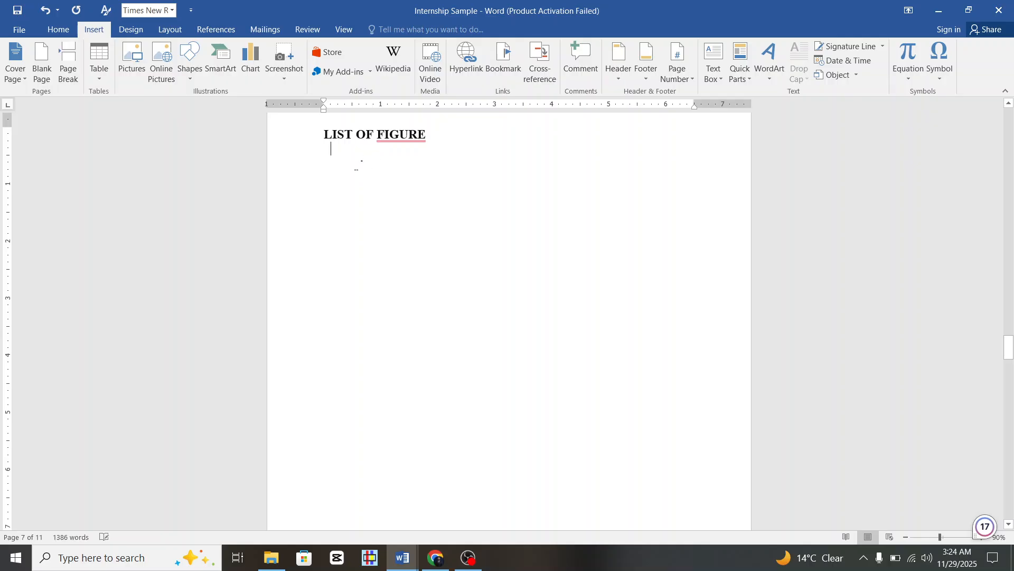
pyautogui.click(97, 67)
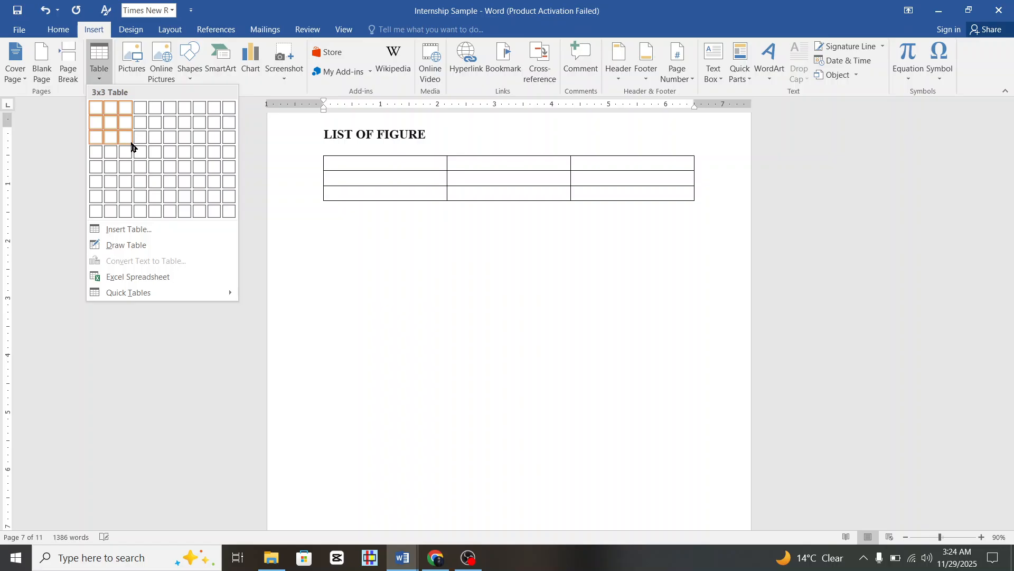
pyautogui.click(125, 211)
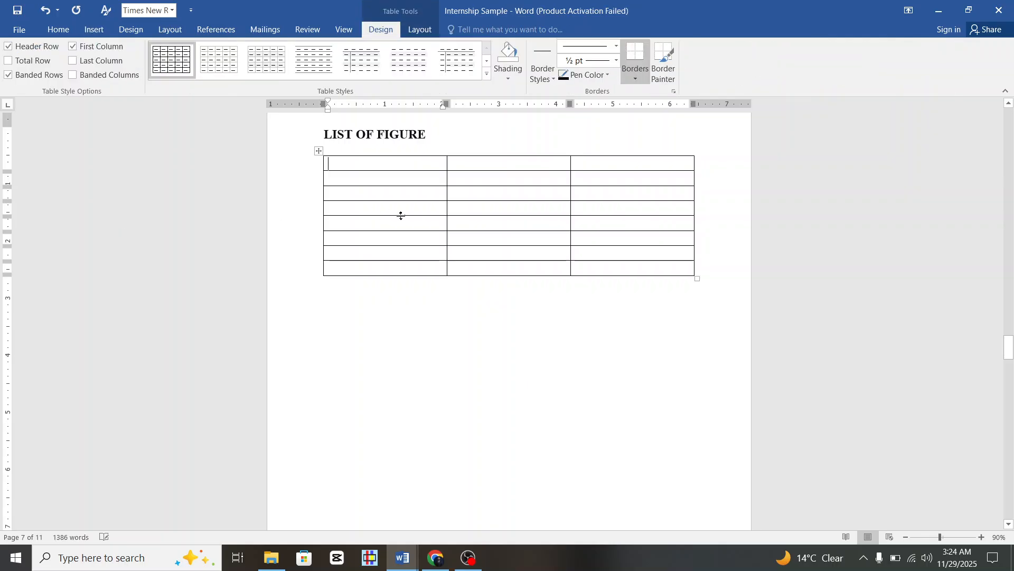
# Narrow the first column, widen the middle column, and centre-align the first column's text.
pyautogui.moveTo(447, 168); pyautogui.dragTo(365, 178)
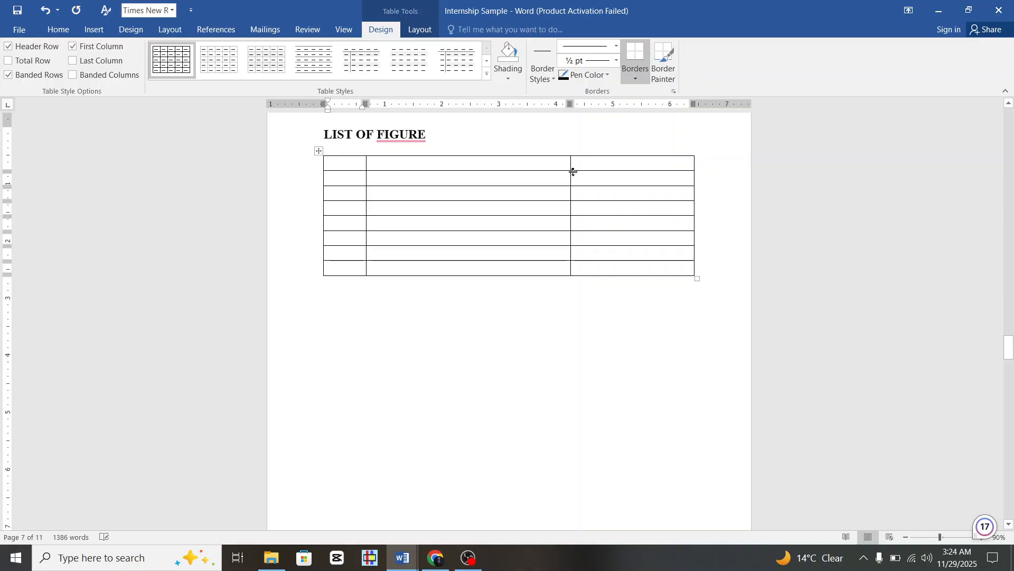
pyautogui.moveTo(570, 165); pyautogui.dragTo(652, 186)
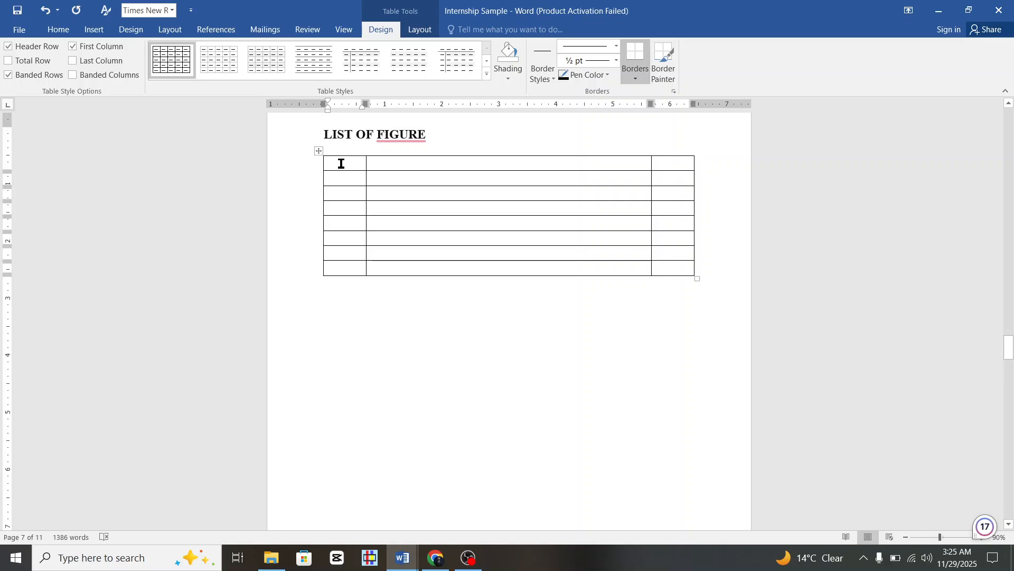
pyautogui.moveTo(340, 164); pyautogui.dragTo(659, 178)
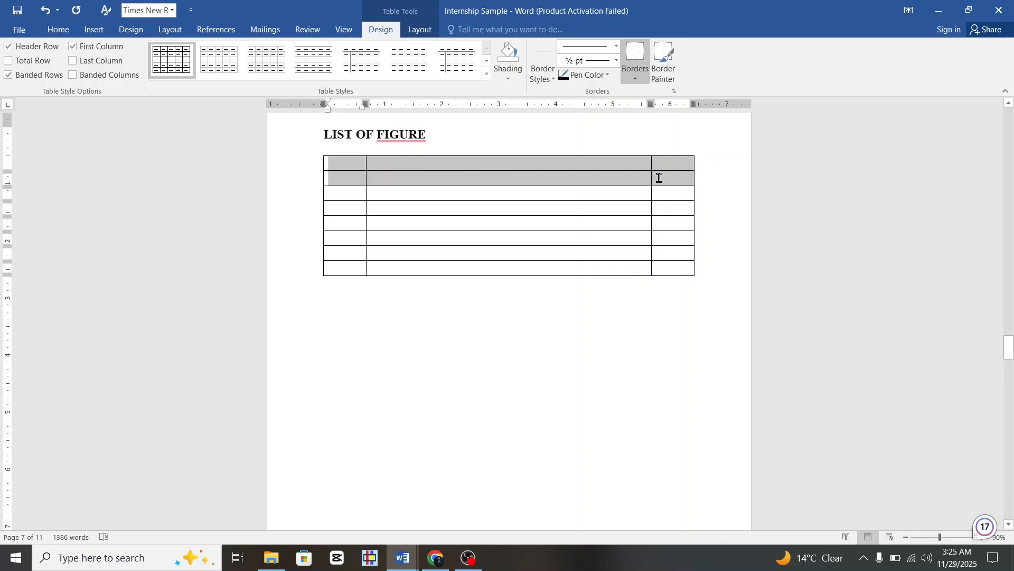
pyautogui.click(341, 162)
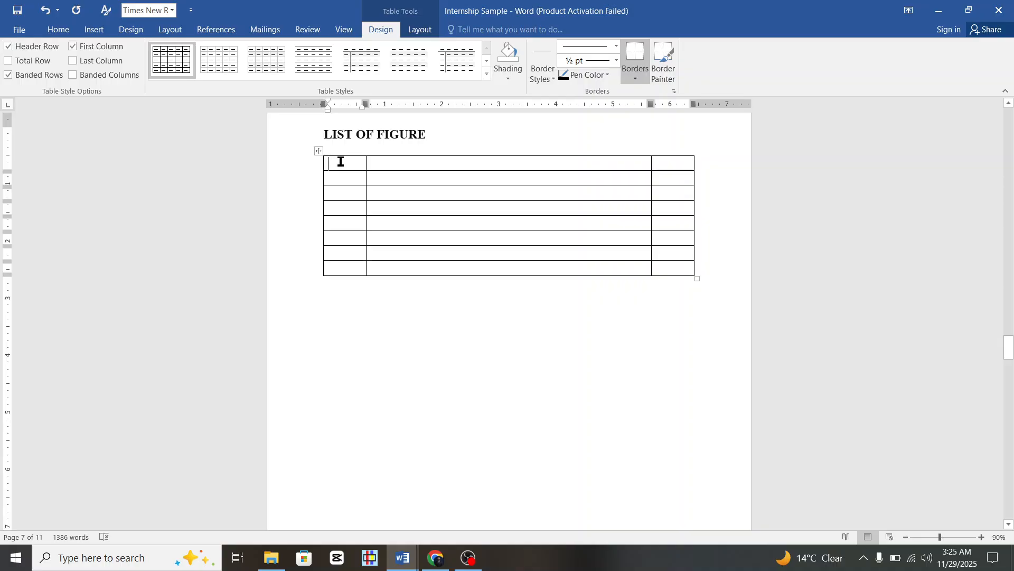
pyautogui.moveTo(340, 161); pyautogui.dragTo(349, 262)
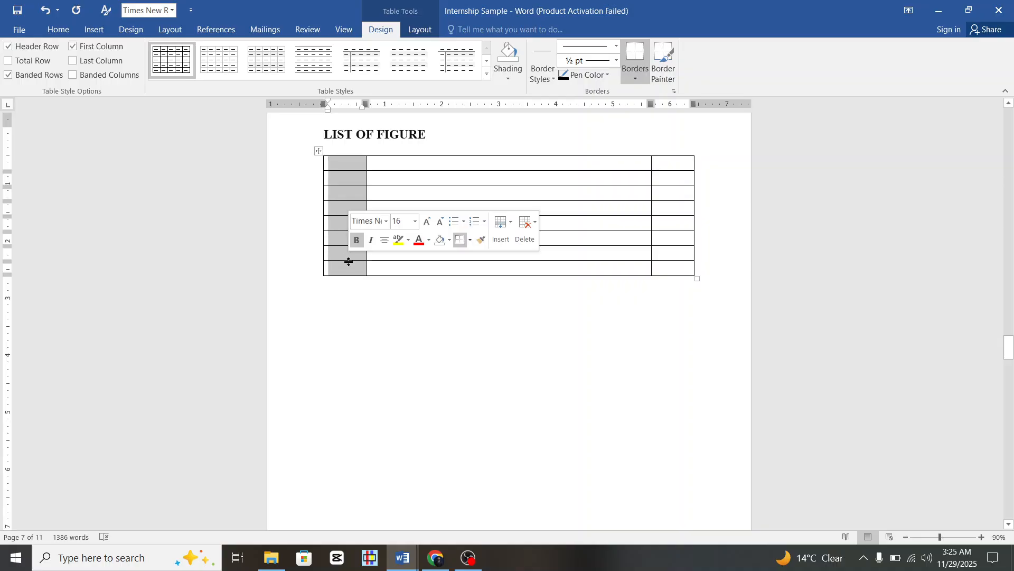
pyautogui.click(58, 30)
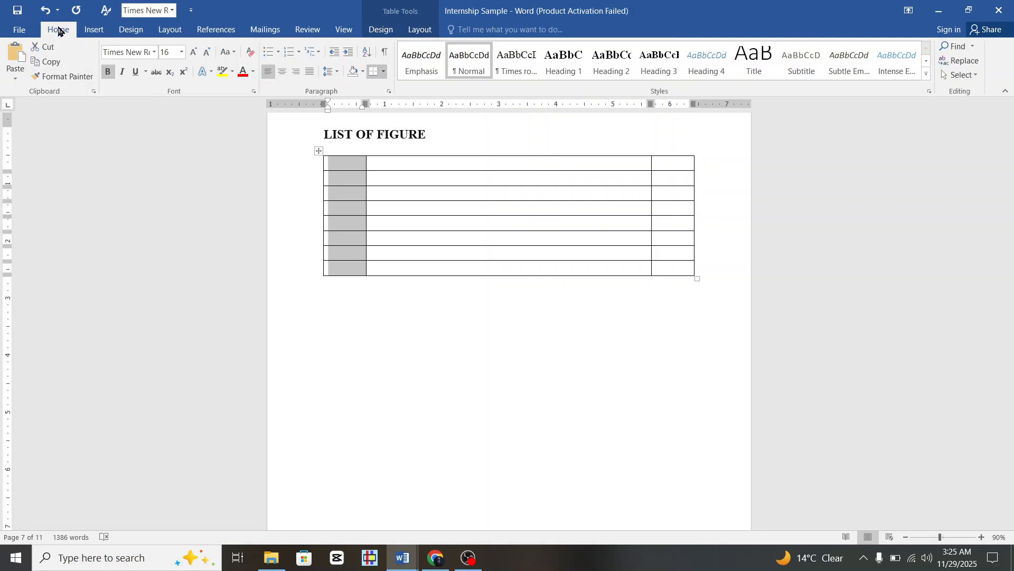
pyautogui.click(277, 74)
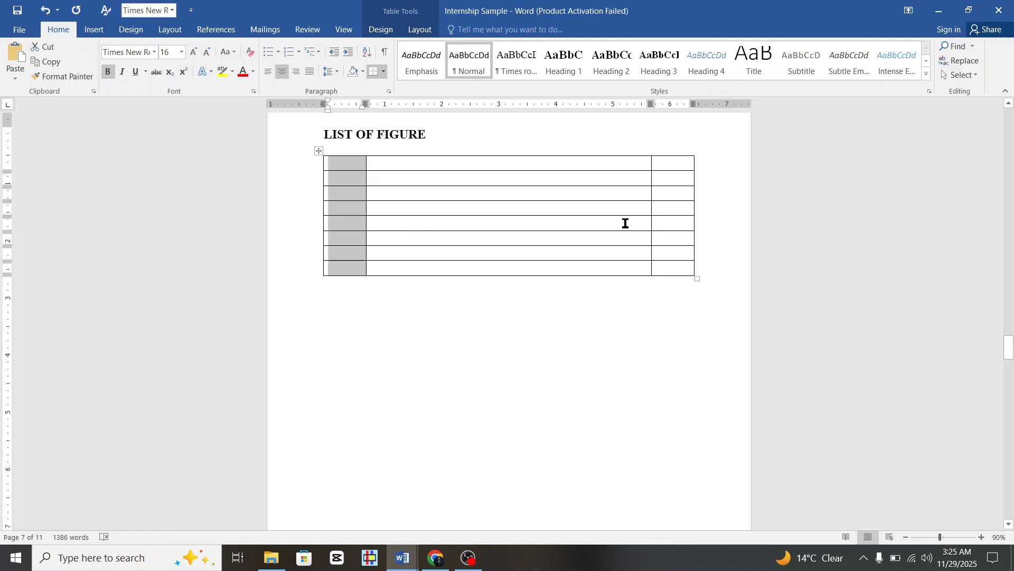
pyautogui.moveTo(676, 162); pyautogui.dragTo(677, 270)
# Centre the last column and type 'Sr. No' in the first header cell.
pyautogui.click(283, 71)
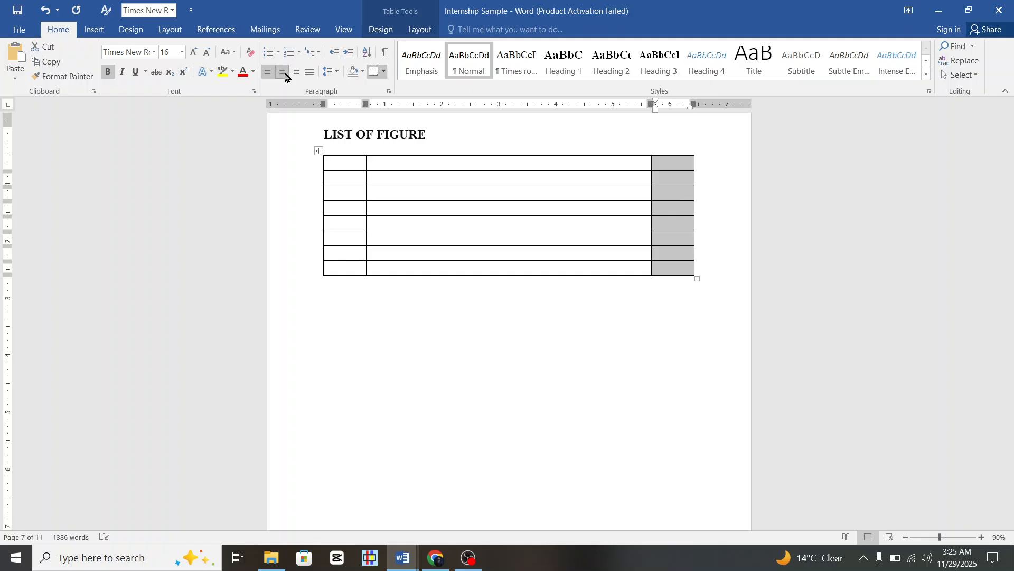
pyautogui.click(457, 180)
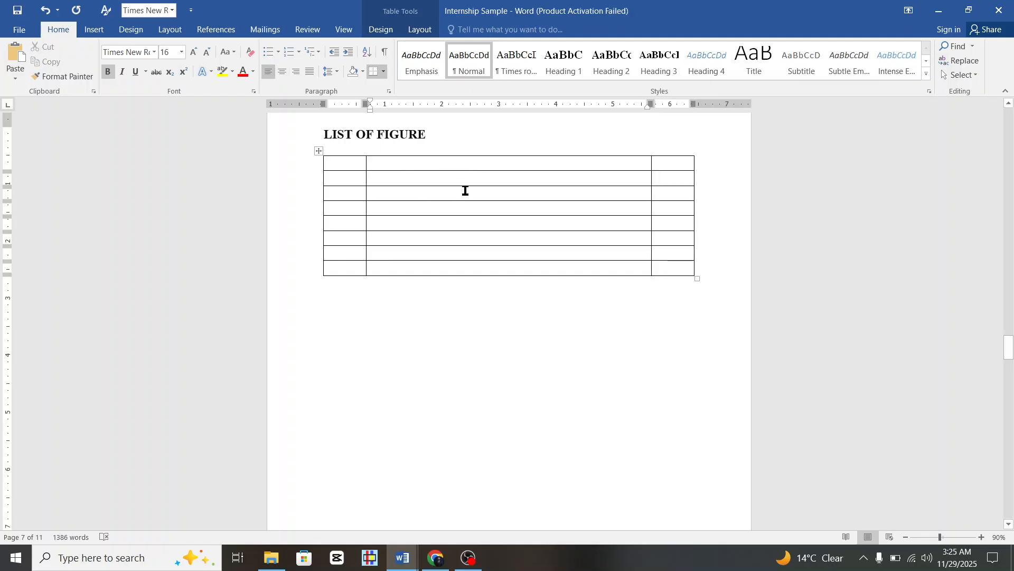
pyautogui.click(351, 161)
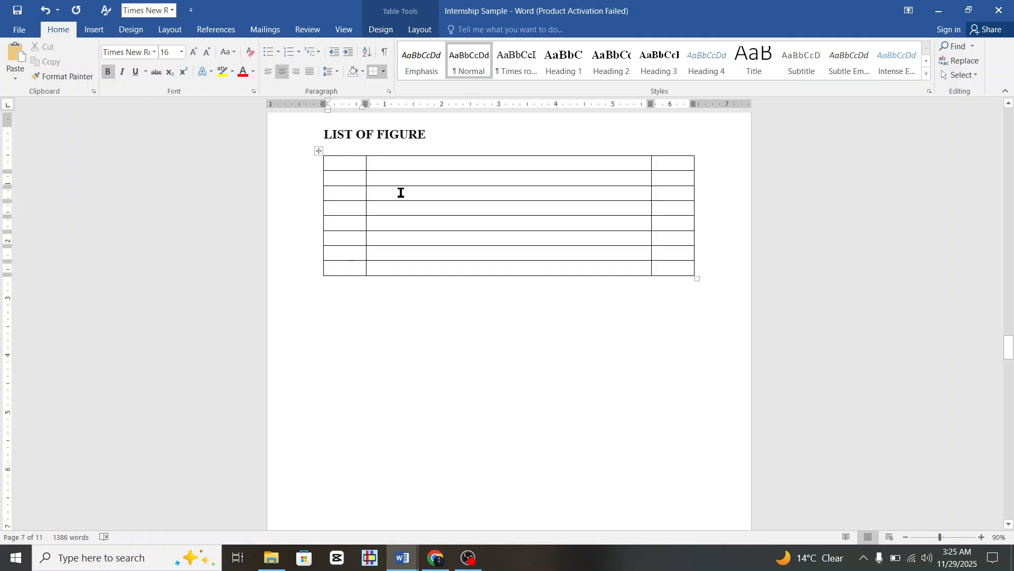
pyautogui.write('s')
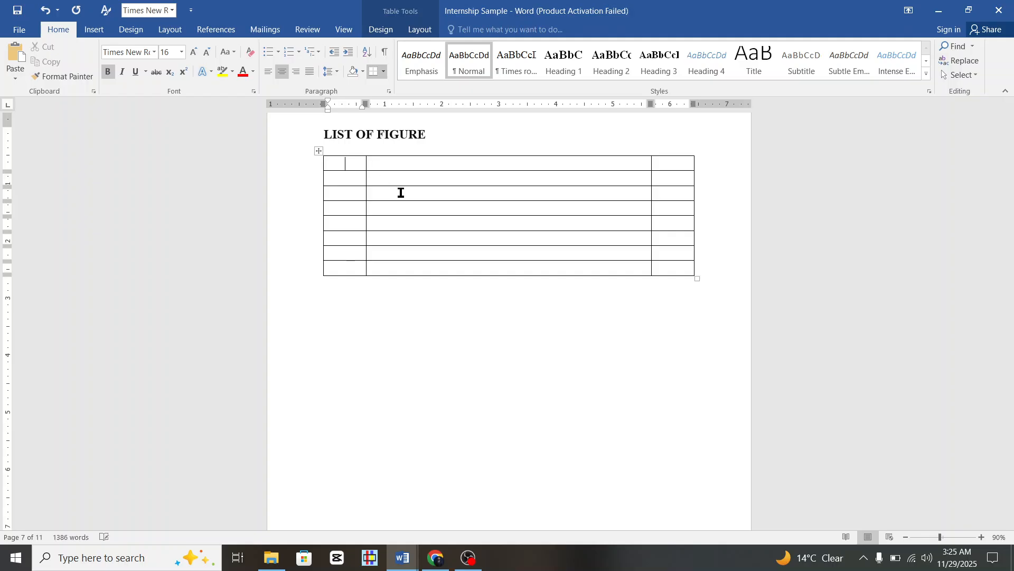
pyautogui.write('R')
pyautogui.press('BackSpace')
pyautogui.press('capslock')
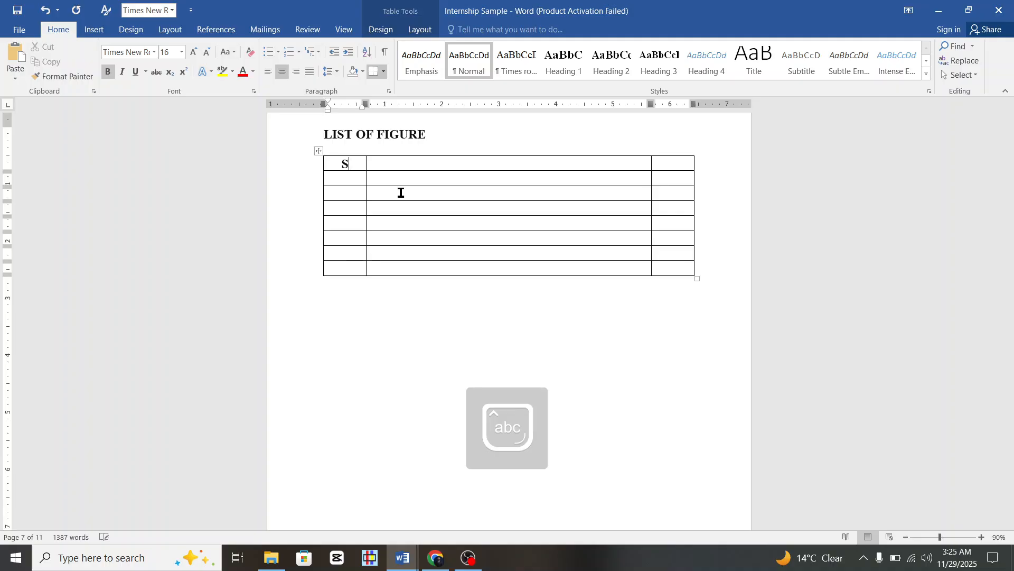
pyautogui.write('r. No')
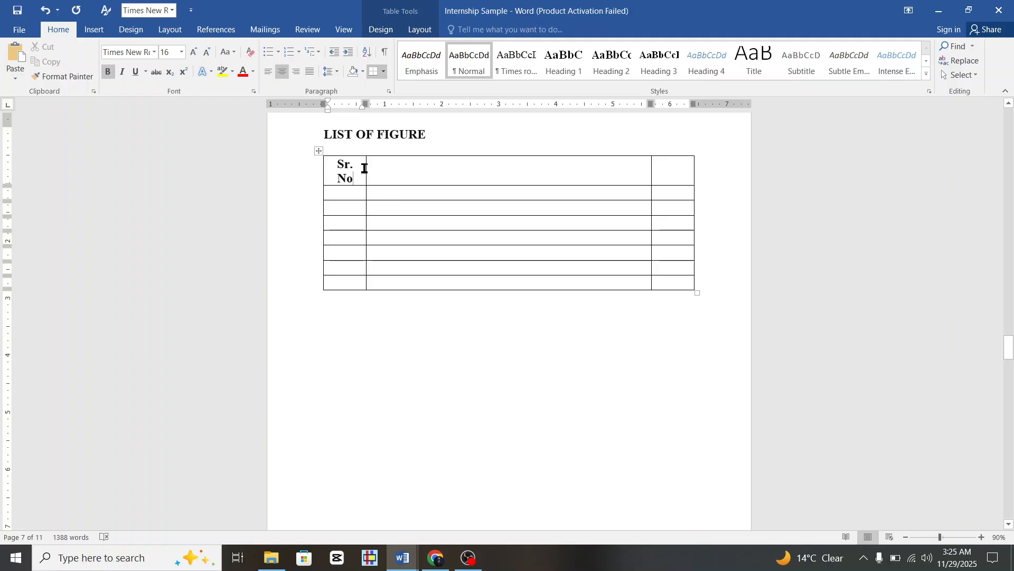
# Widen the first column so 'Sr. No' fits one line and make it 14 pt.
pyautogui.moveTo(366, 169); pyautogui.dragTo(332, 164)
pyautogui.click(414, 165)
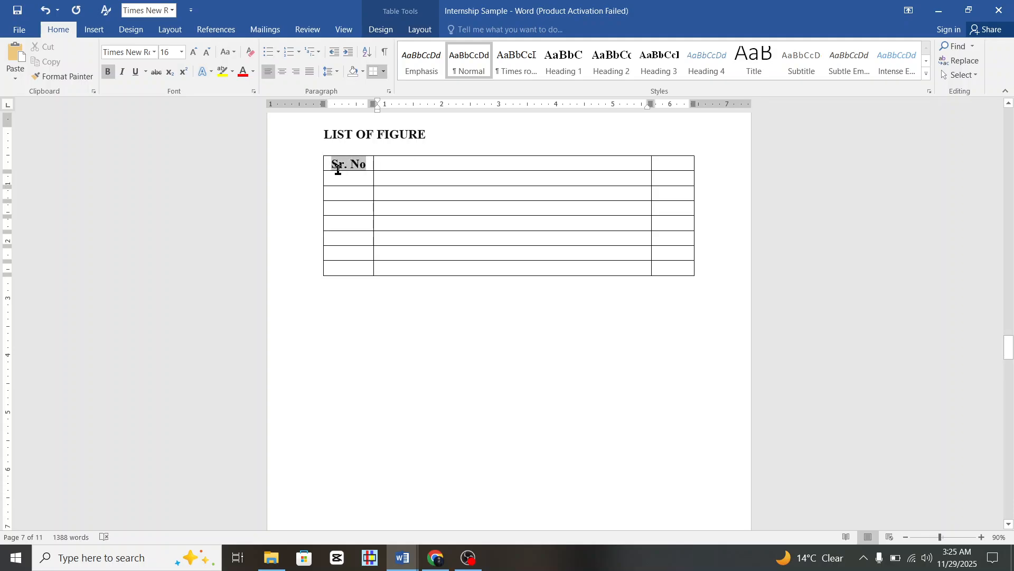
pyautogui.click(181, 51)
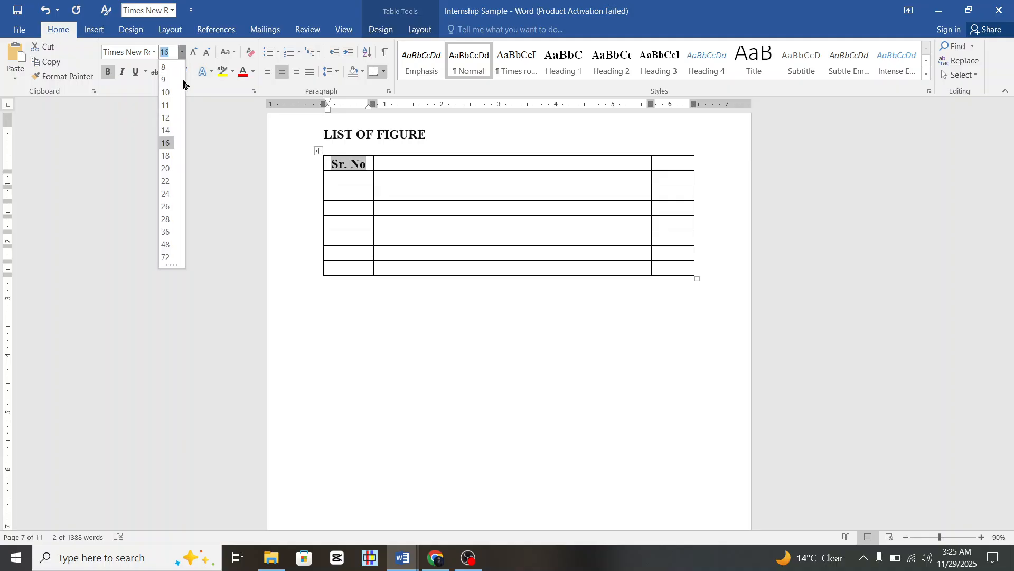
pyautogui.click(166, 131)
# Enter a centred 'Figure Content' and 'Page. No' in the remaining header cells.
pyautogui.click(417, 163)
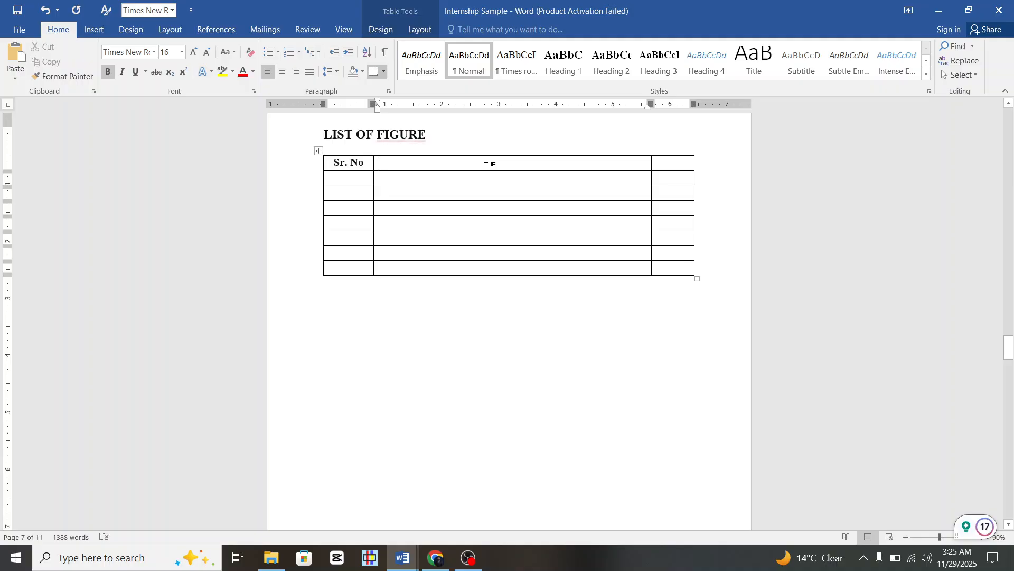
pyautogui.click(283, 71)
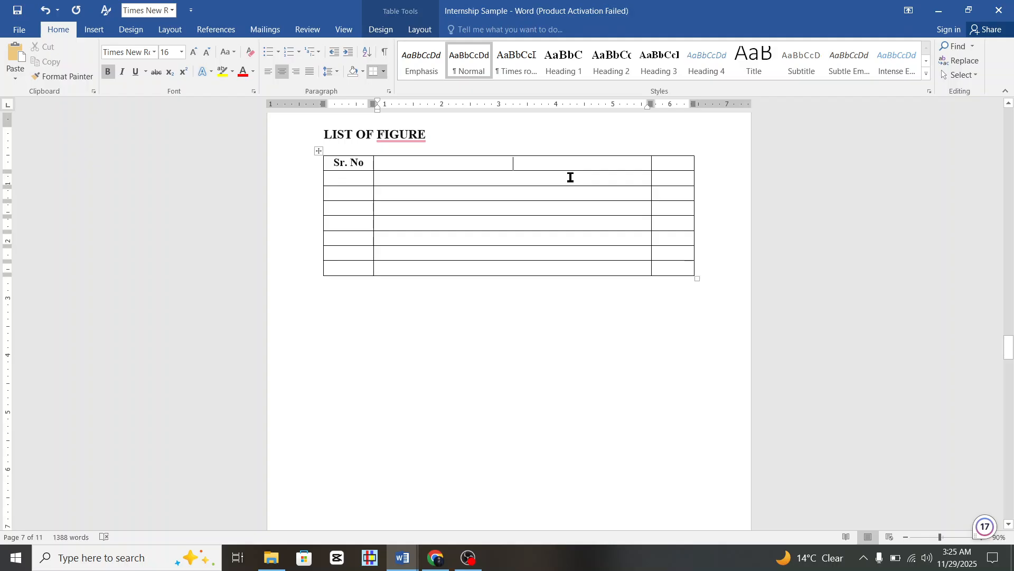
pyautogui.write('Figure')
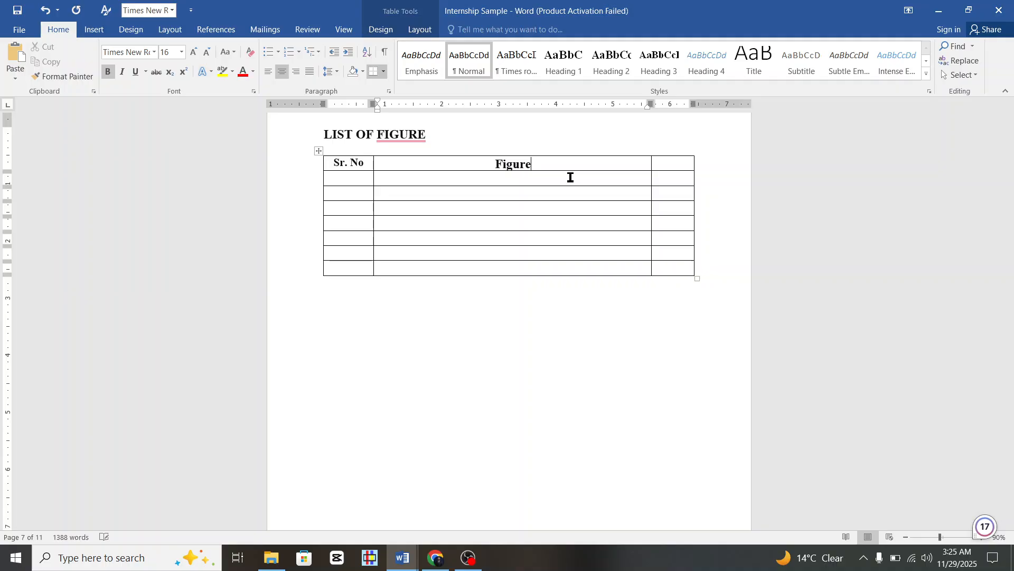
pyautogui.write(' Con')
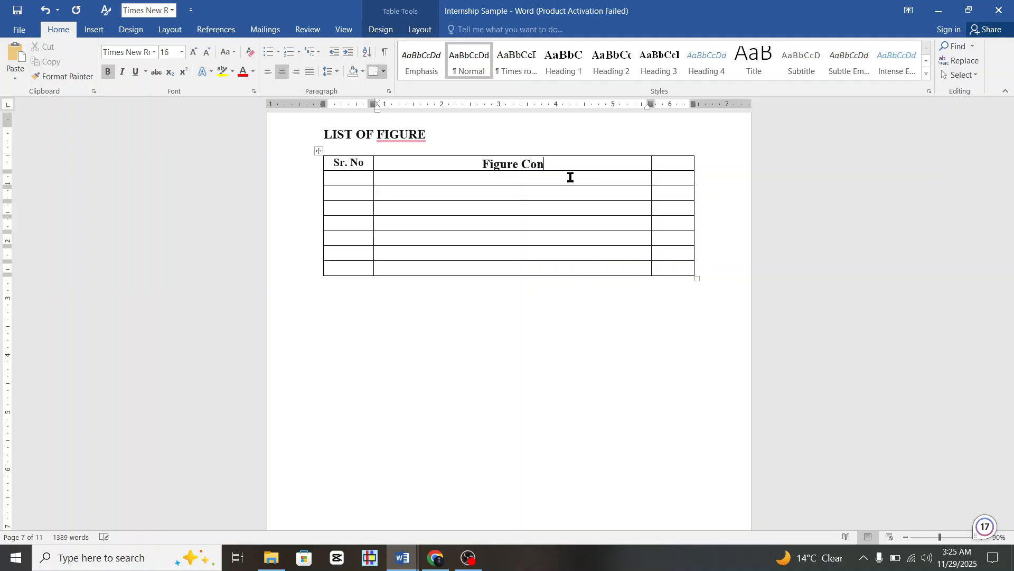
pyautogui.write('tent')
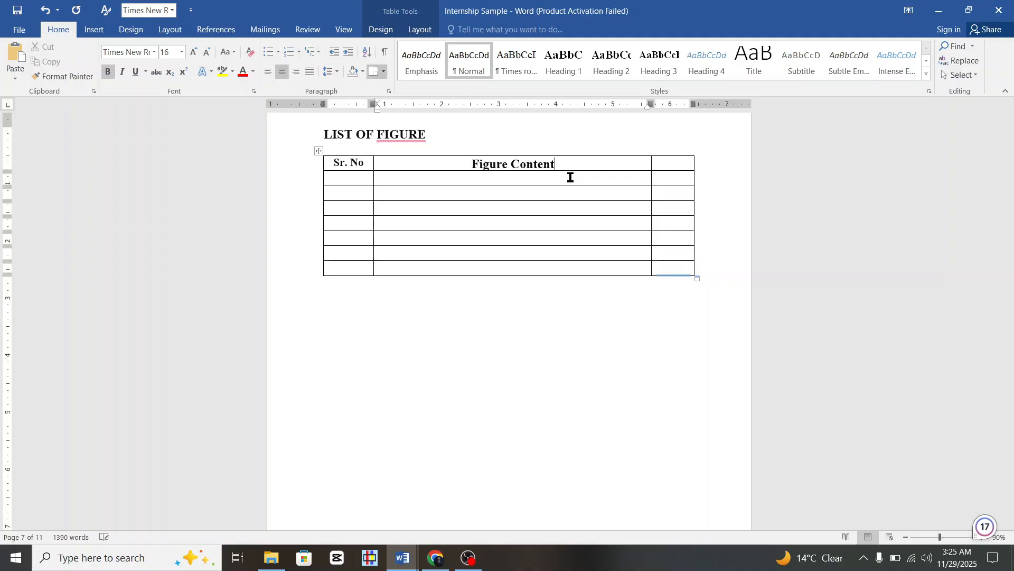
pyautogui.click(680, 160)
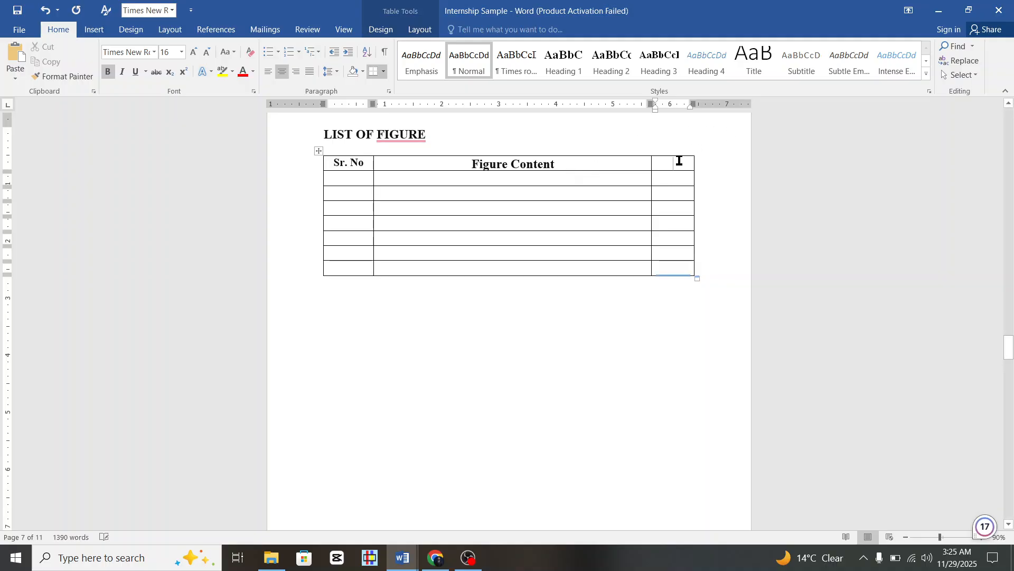
pyautogui.write('P')
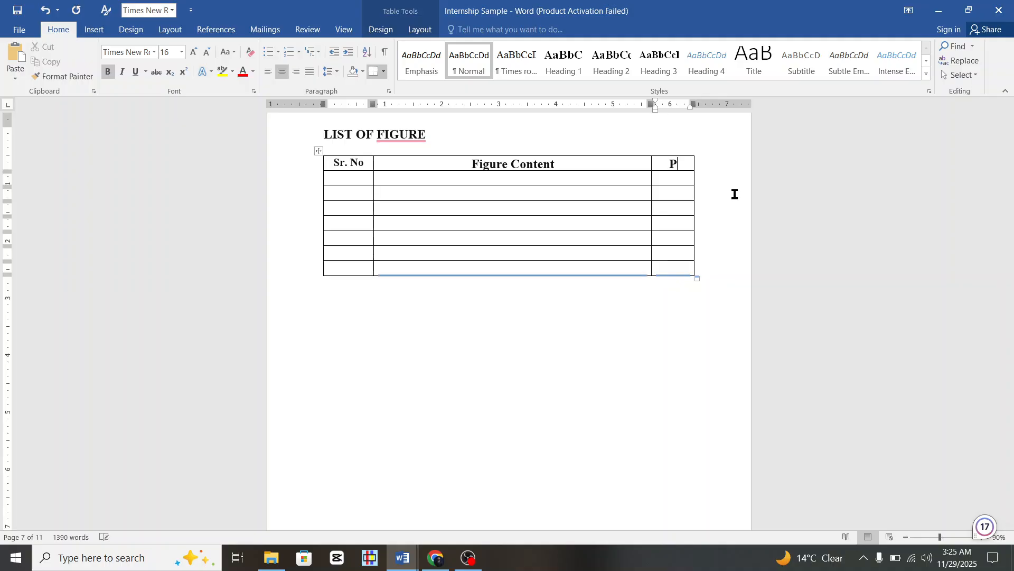
pyautogui.write('age. No')
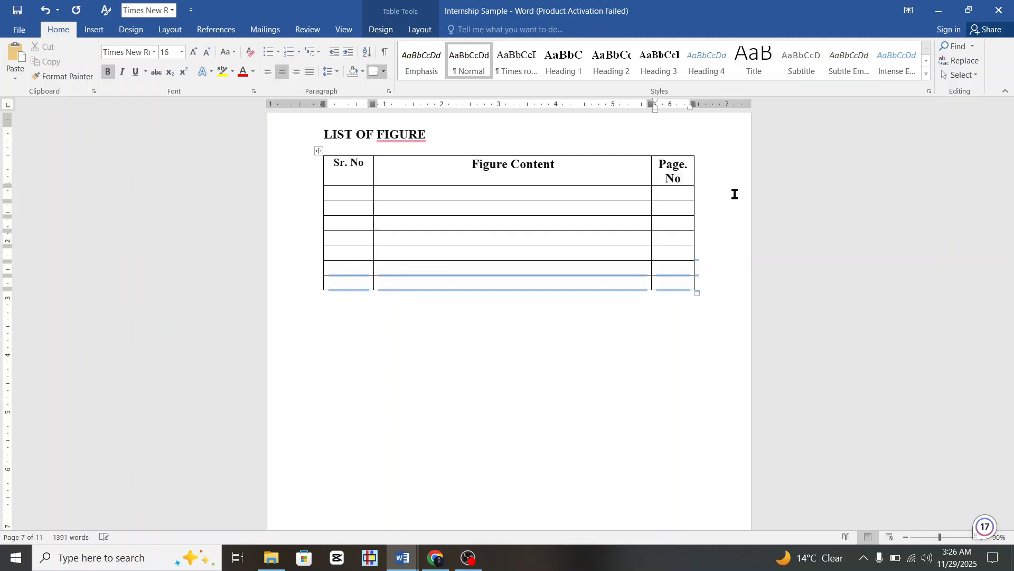
# Set the header row to 12 pt and widen the last column to fit 'Page. No'.
pyautogui.click(284, 185)
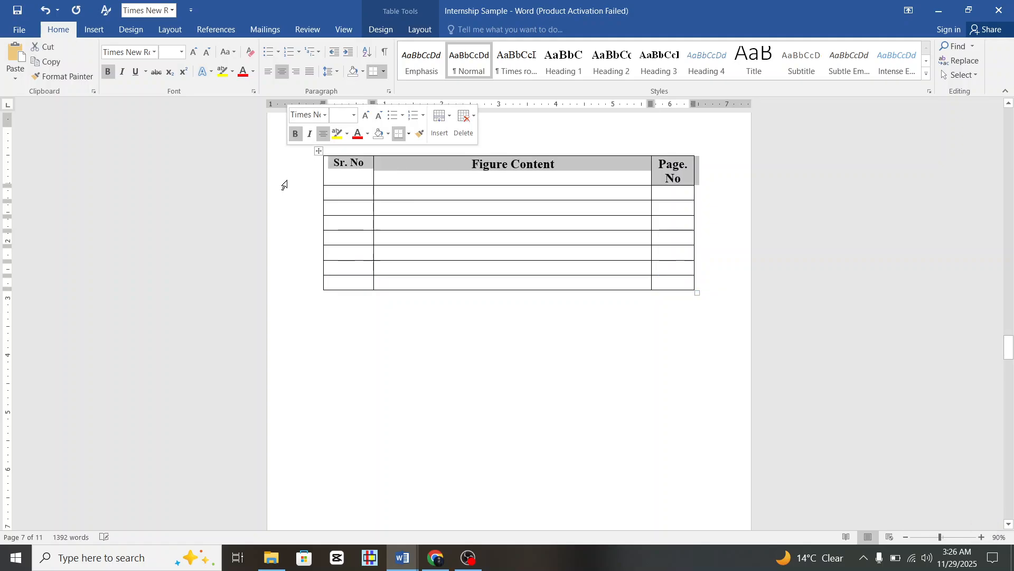
pyautogui.click(181, 53)
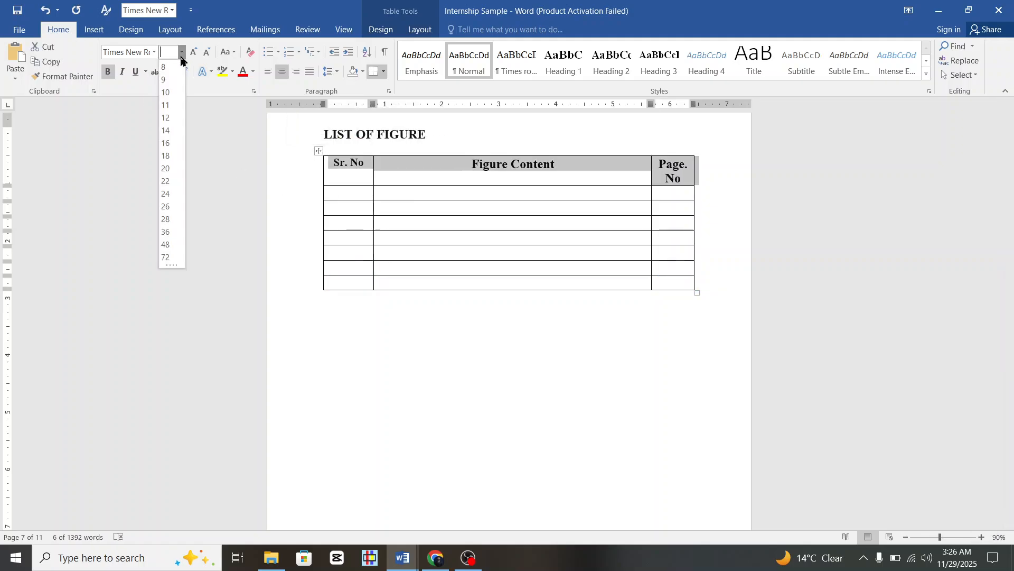
pyautogui.click(166, 118)
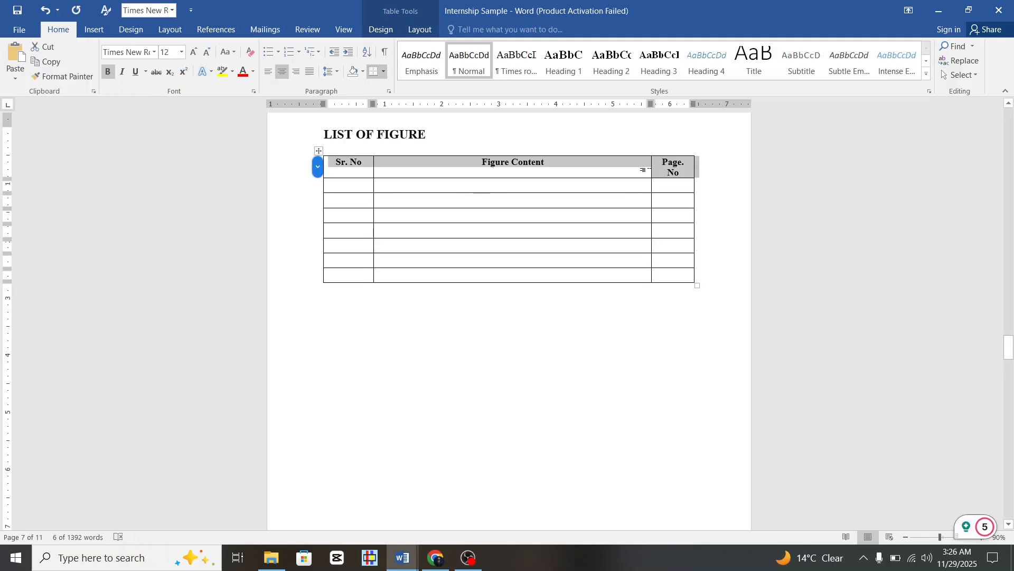
pyautogui.click(641, 174)
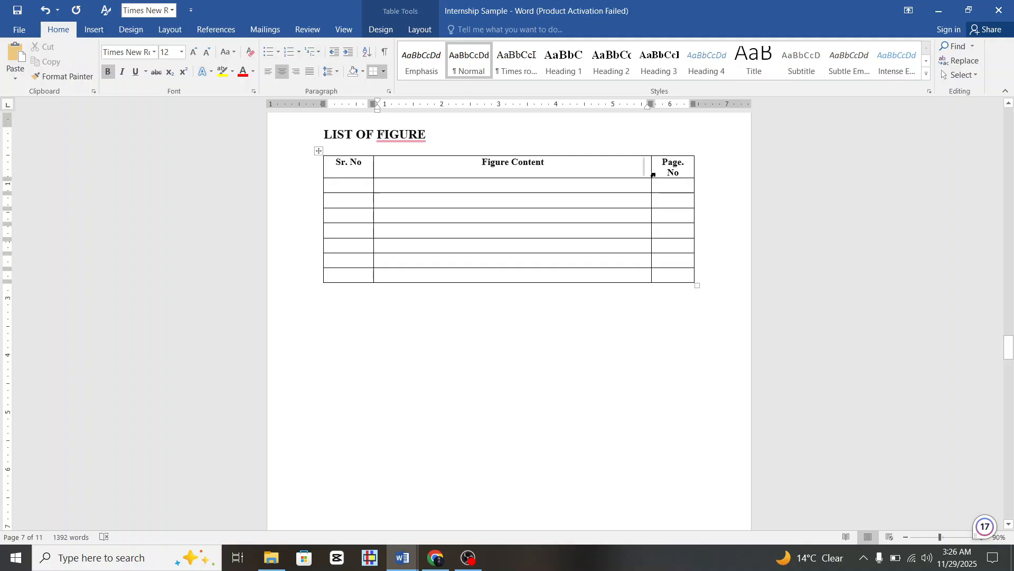
pyautogui.moveTo(650, 172); pyautogui.dragTo(645, 173)
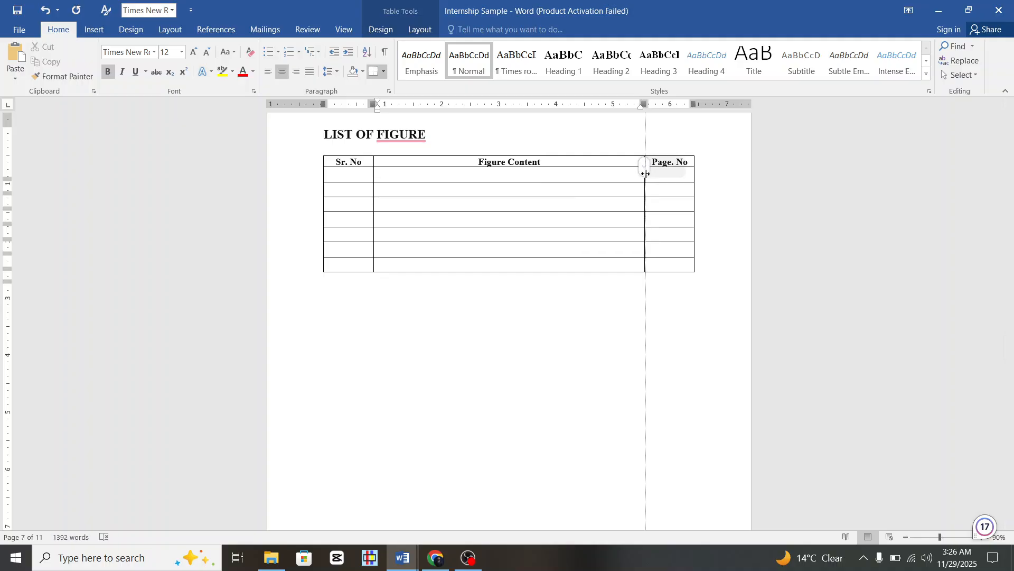
pyautogui.click(562, 309)
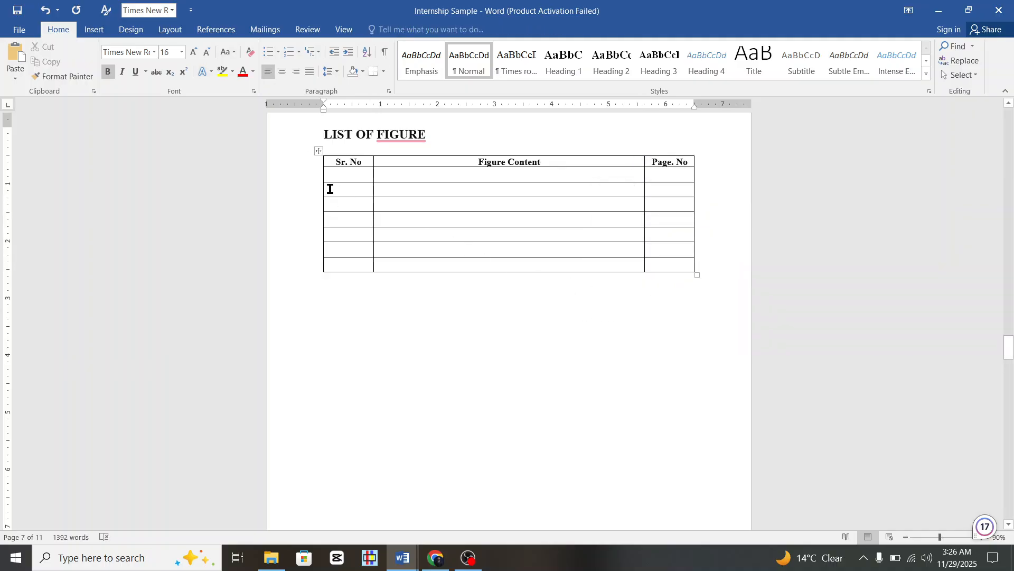
# Set the six empty body rows to 12 pt and move into the first Sr. No cell.
pyautogui.moveTo(311, 179)
pyautogui.moveTo(310, 179); pyautogui.dragTo(352, 264)
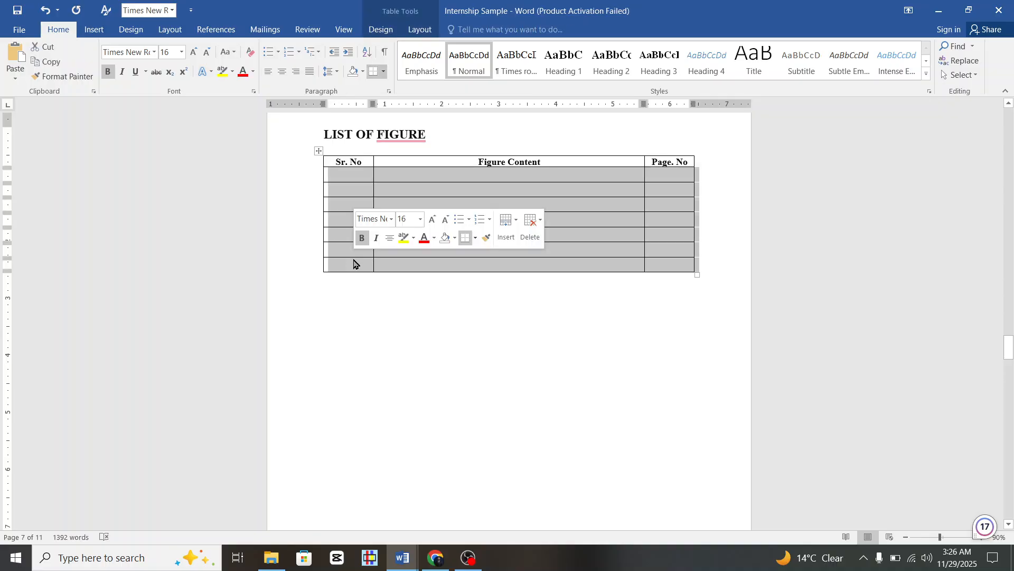
pyautogui.click(182, 52)
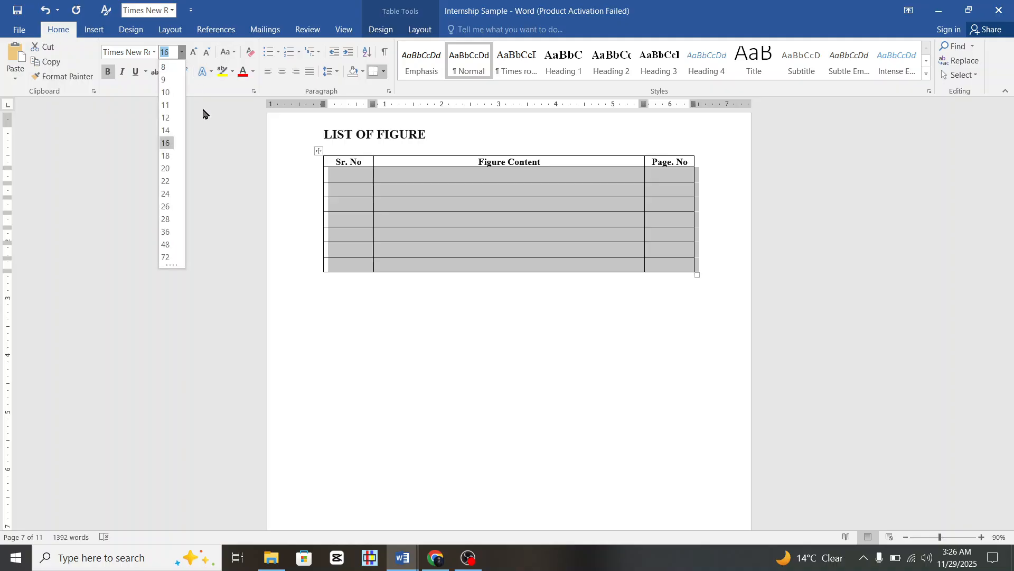
pyautogui.click(168, 118)
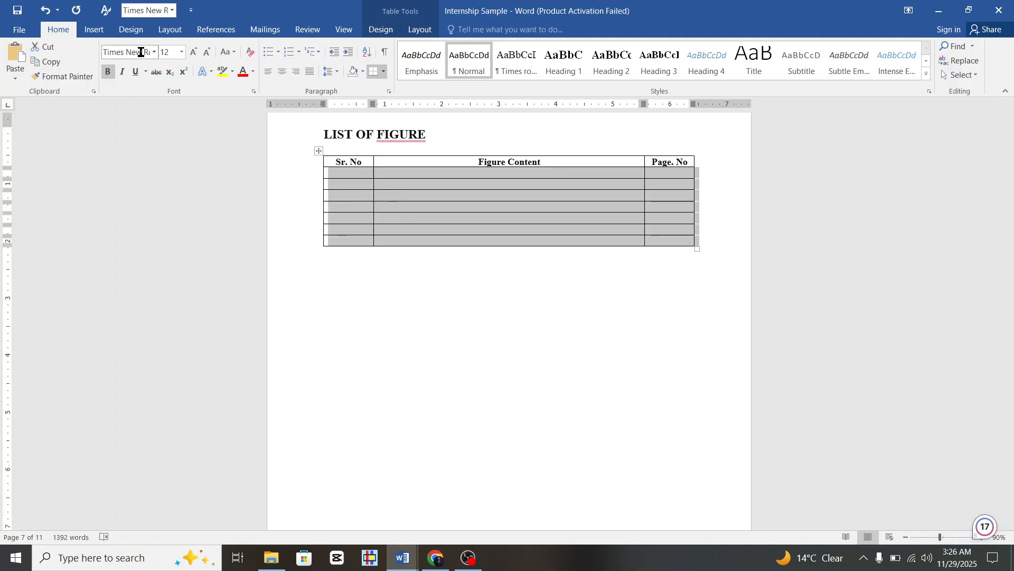
pyautogui.click(419, 199)
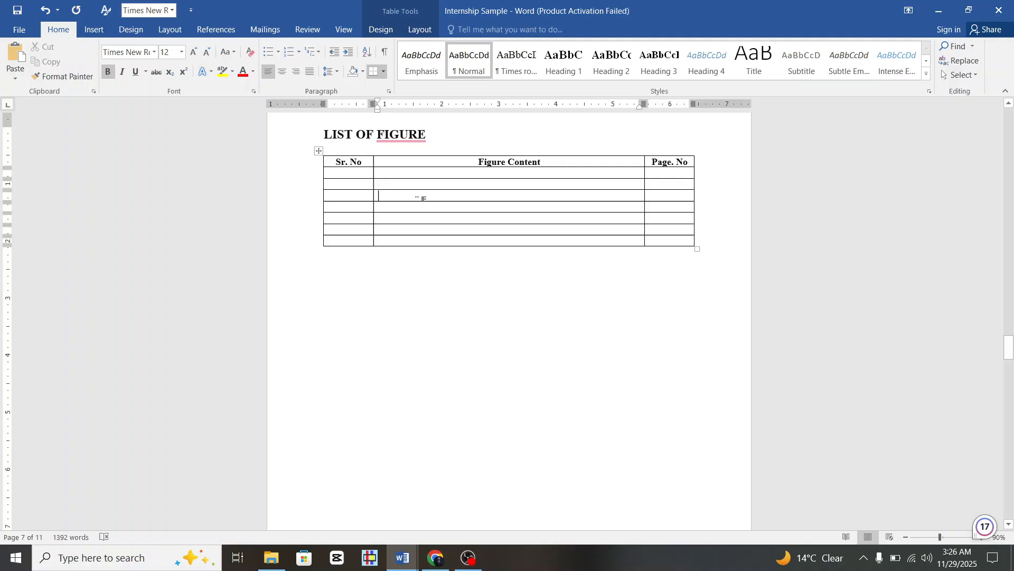
pyautogui.click(357, 175)
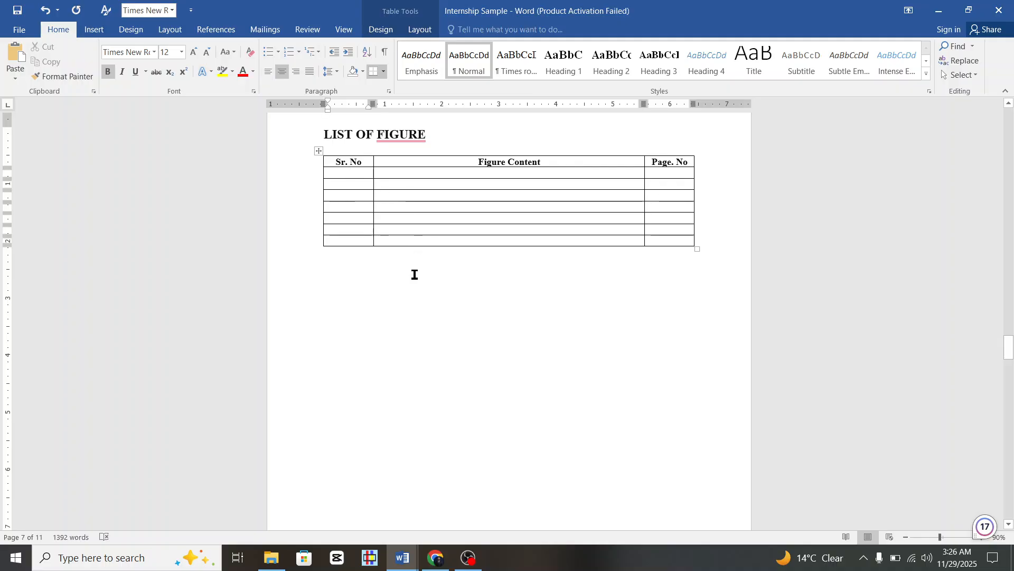
# Enter 'Figure 1.1' and 'Figure 1.2' in the Sr. No column, widening it to fit.
pyautogui.write('F')
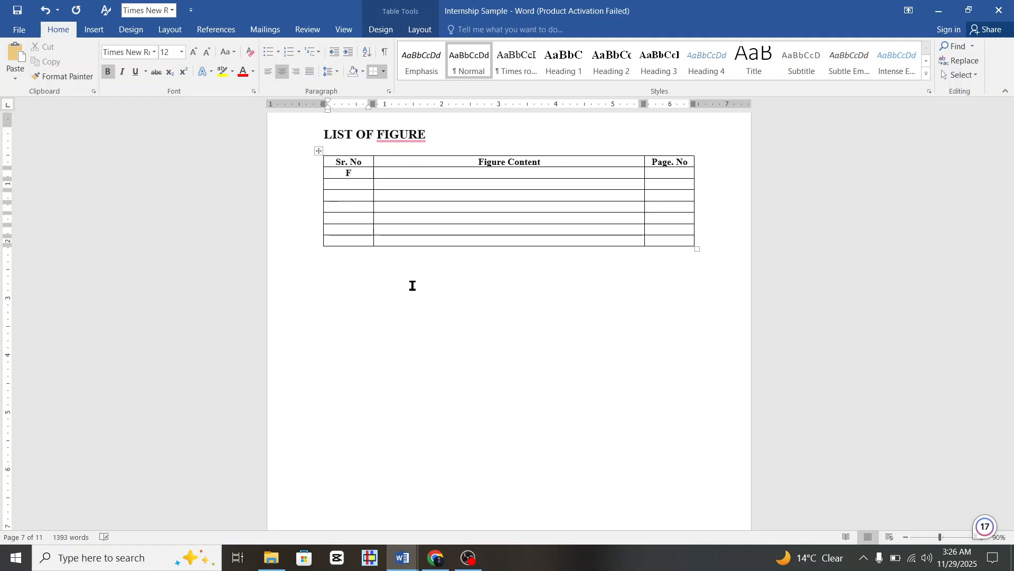
pyautogui.write('igure')
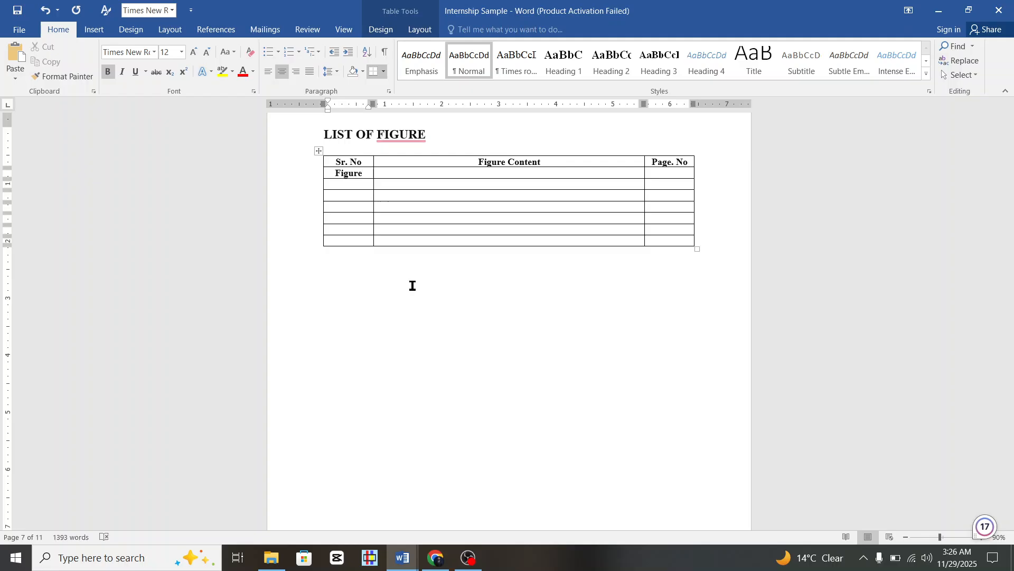
pyautogui.write(' 1.1')
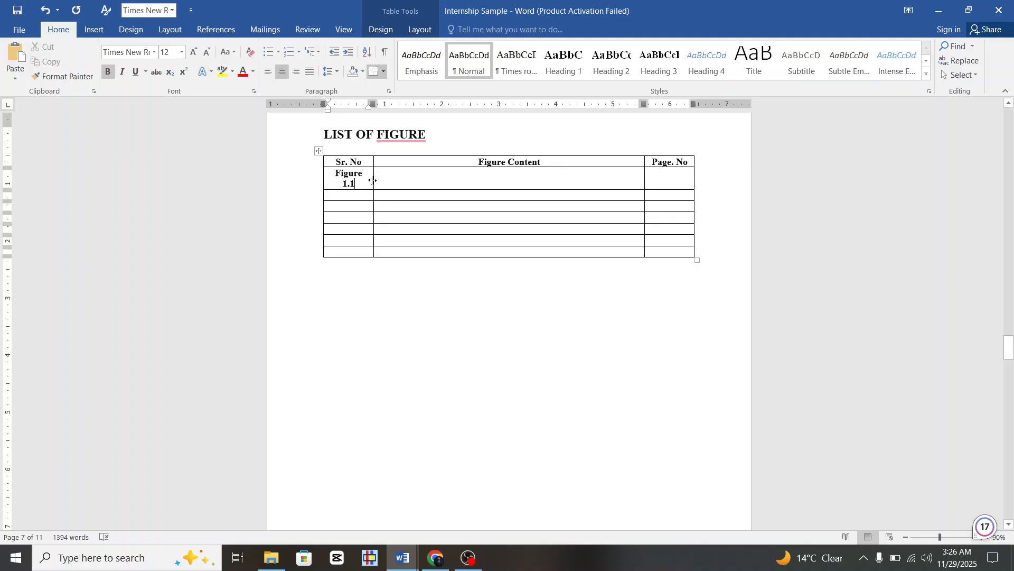
pyautogui.moveTo(381, 182); pyautogui.dragTo(391, 185)
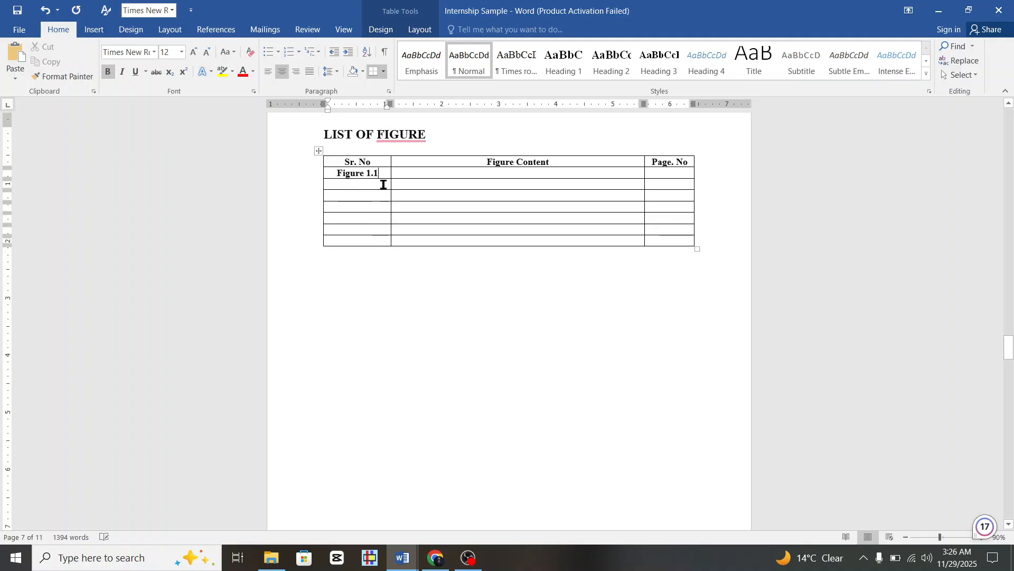
pyautogui.click(374, 182)
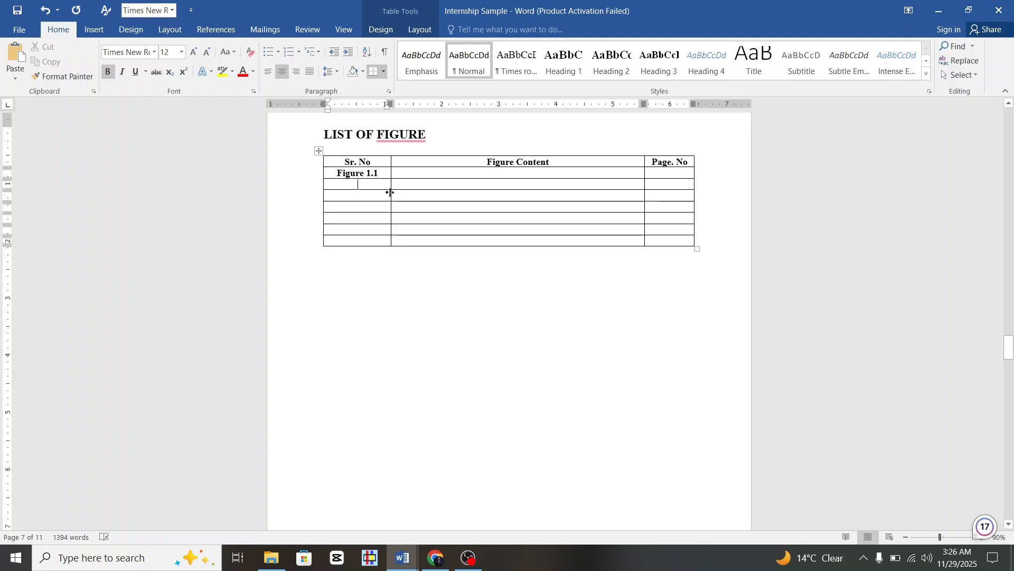
pyautogui.write('fi')
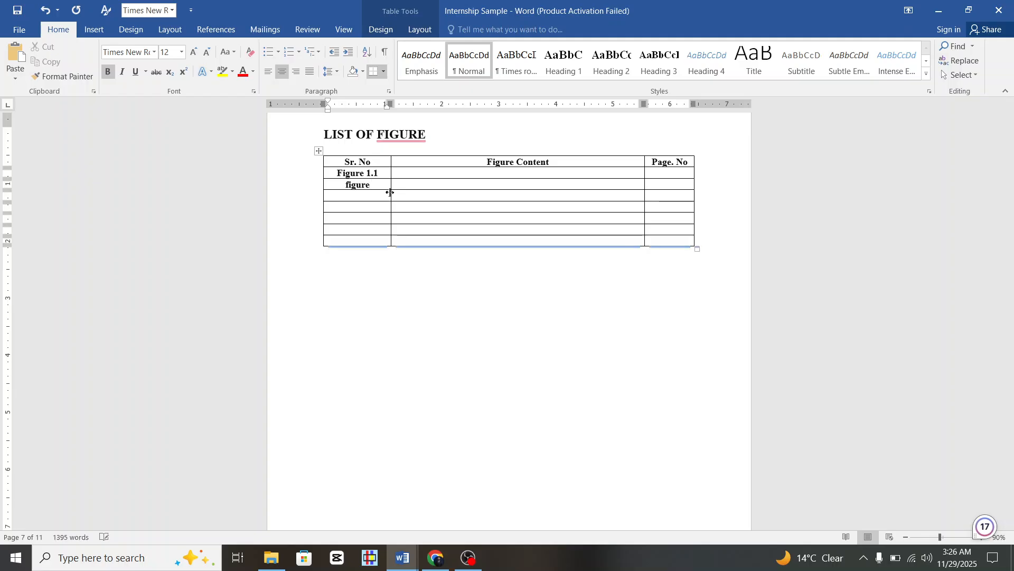
pyautogui.write('gure 1.2')
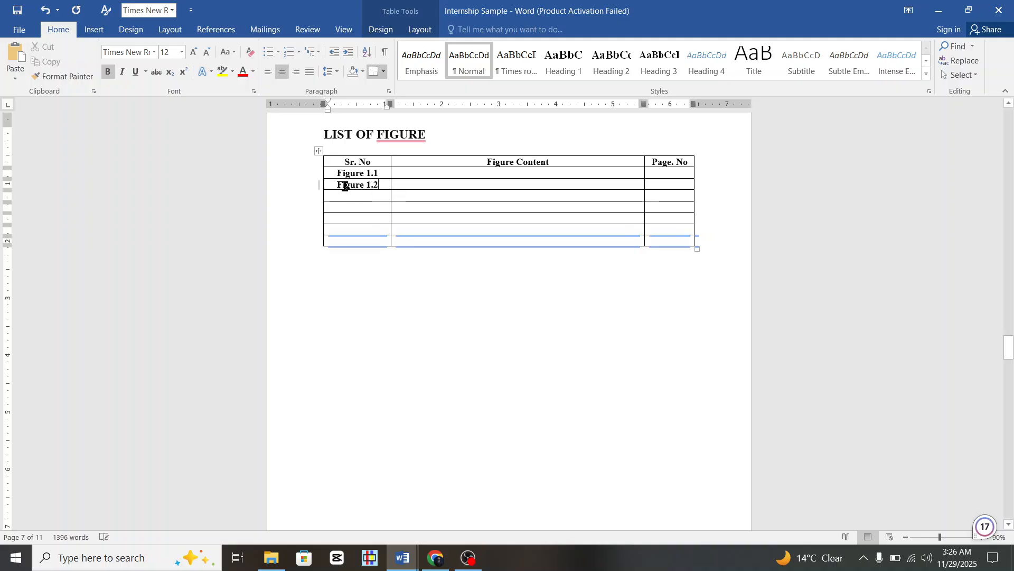
pyautogui.moveTo(339, 178); pyautogui.dragTo(348, 186)
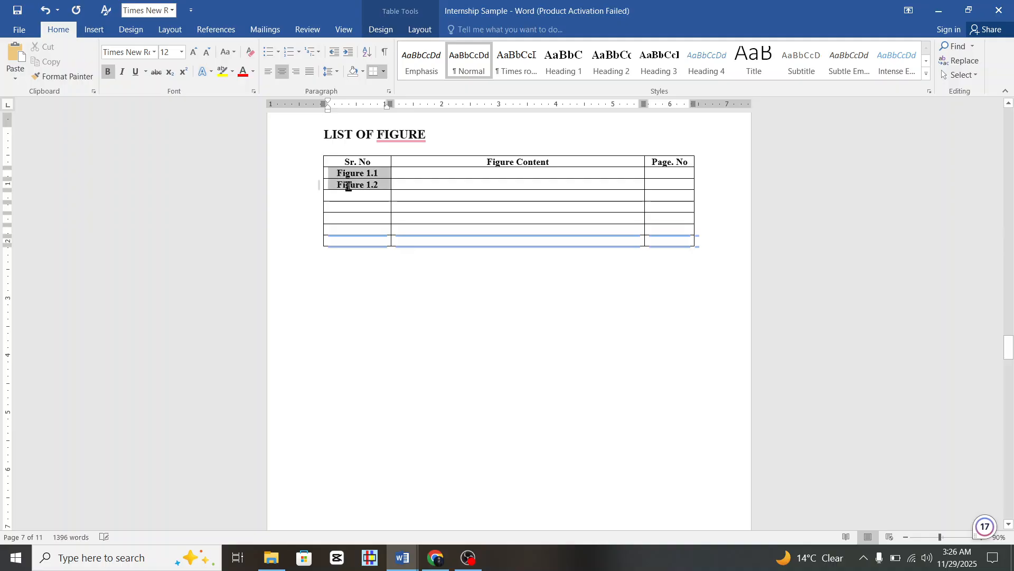
pyautogui.click(340, 198)
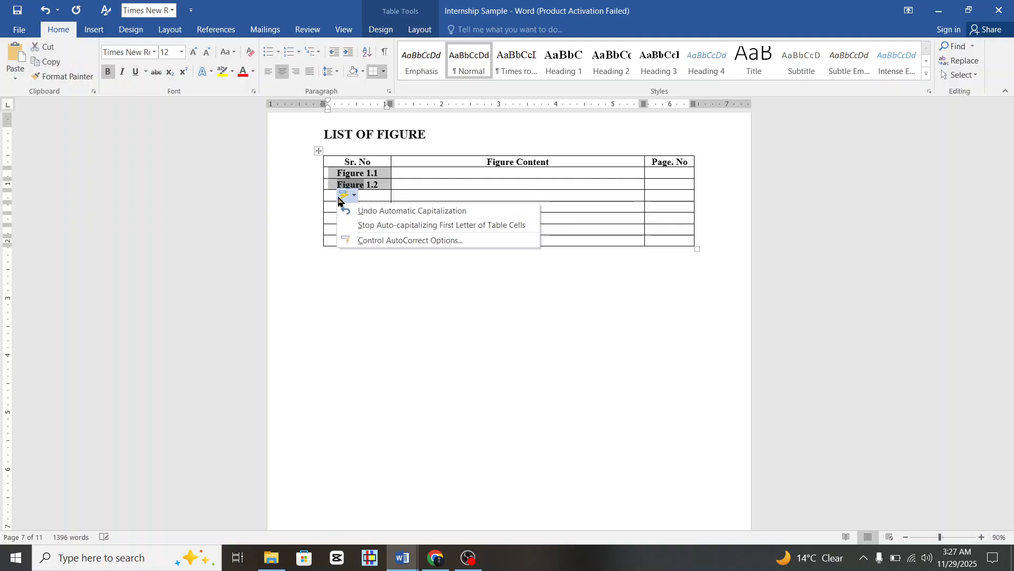
pyautogui.click(334, 204)
pyautogui.click(344, 196)
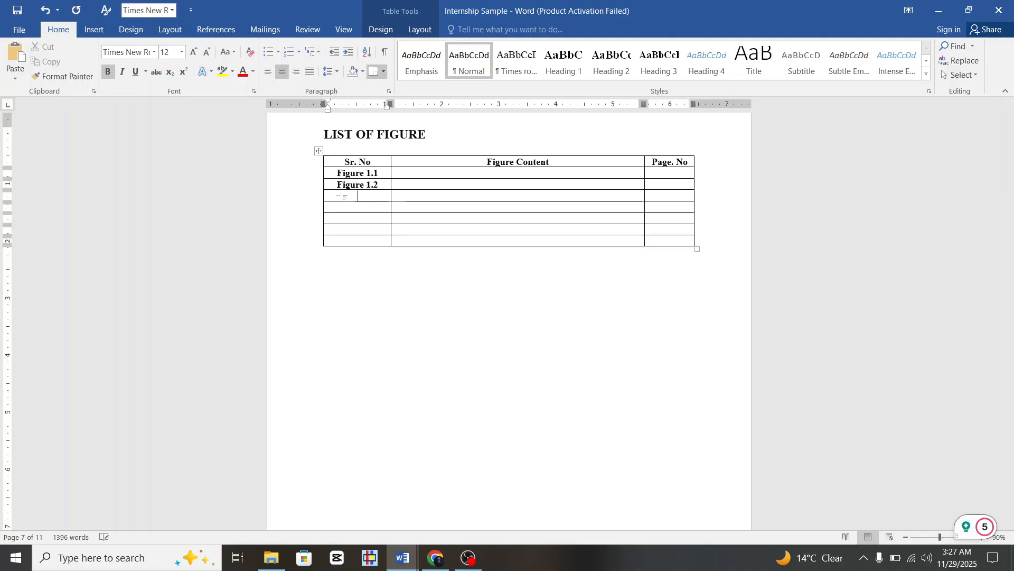
# Fill 'Figure' into the remaining Sr. No cells and match their formatting with Format Painter.
pyautogui.write('Figure')
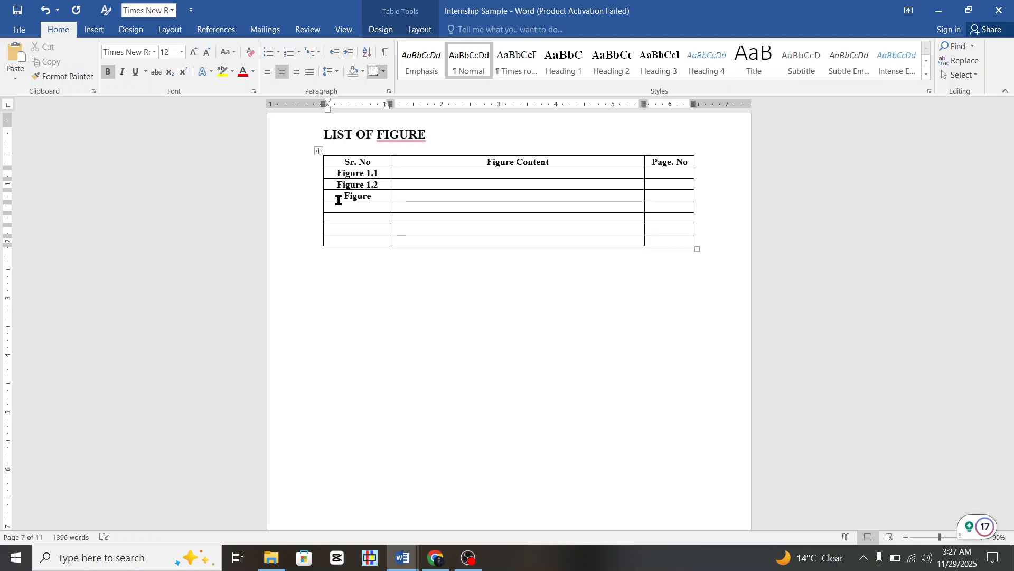
pyautogui.hotkey('shift', 'Left')
pyautogui.hotkey('shift', 'Left')
pyautogui.hotkey('shift', 'Left')
pyautogui.hotkey('shift', 'Left')
pyautogui.hotkey('shift', 'Left')
pyautogui.hotkey('shift', 'Left')
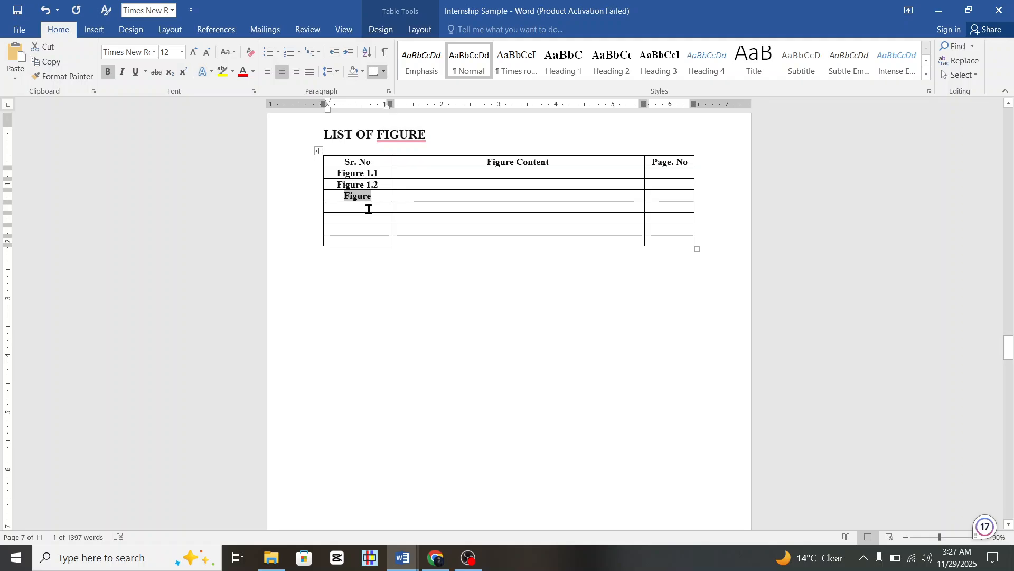
pyautogui.moveTo(369, 212); pyautogui.dragTo(369, 241)
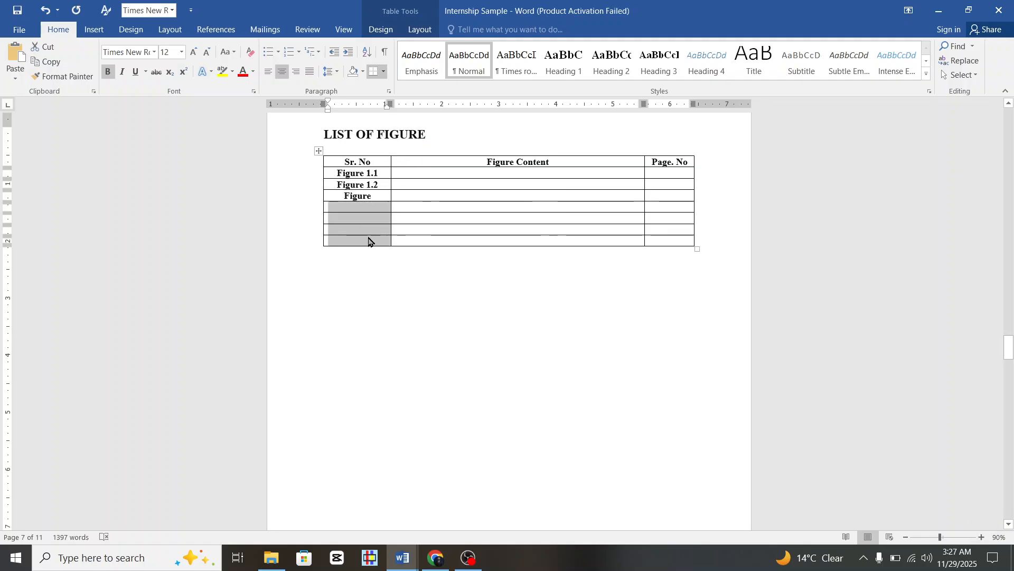
pyautogui.write('Figure Figure Figure Figure')
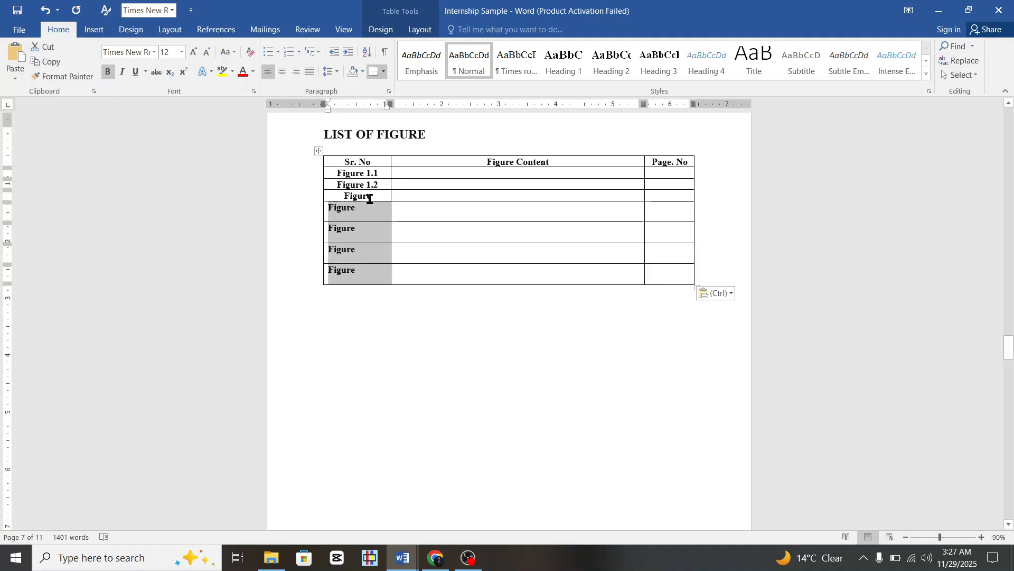
pyautogui.moveTo(333, 175); pyautogui.dragTo(347, 196)
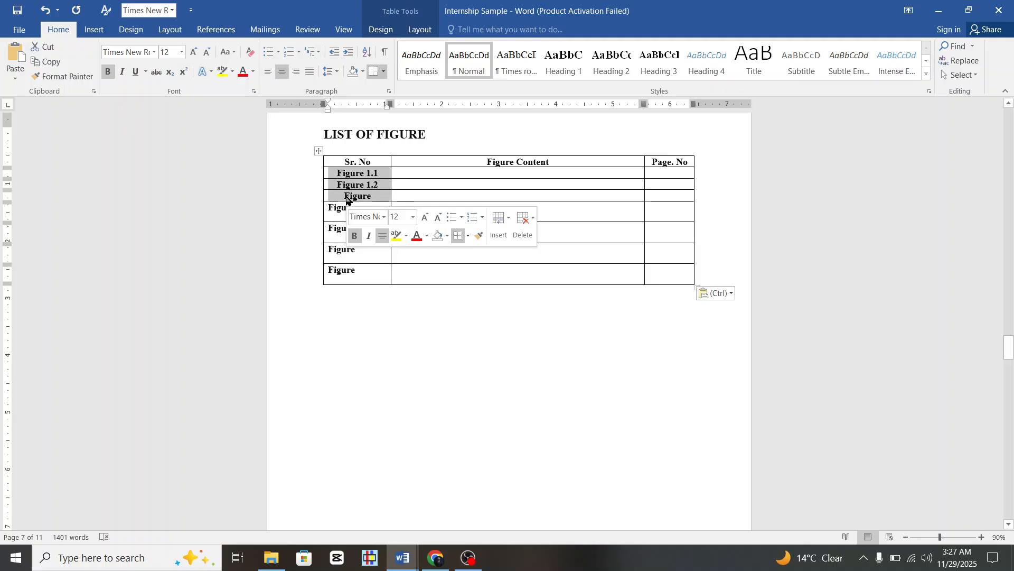
pyautogui.click(68, 77)
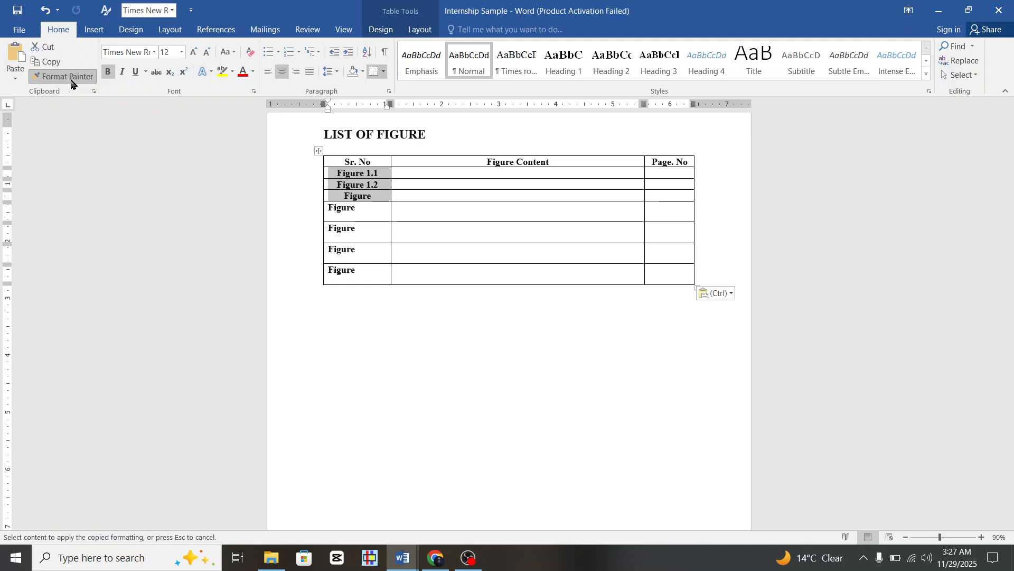
pyautogui.moveTo(312, 214); pyautogui.dragTo(317, 272)
pyautogui.click(385, 273)
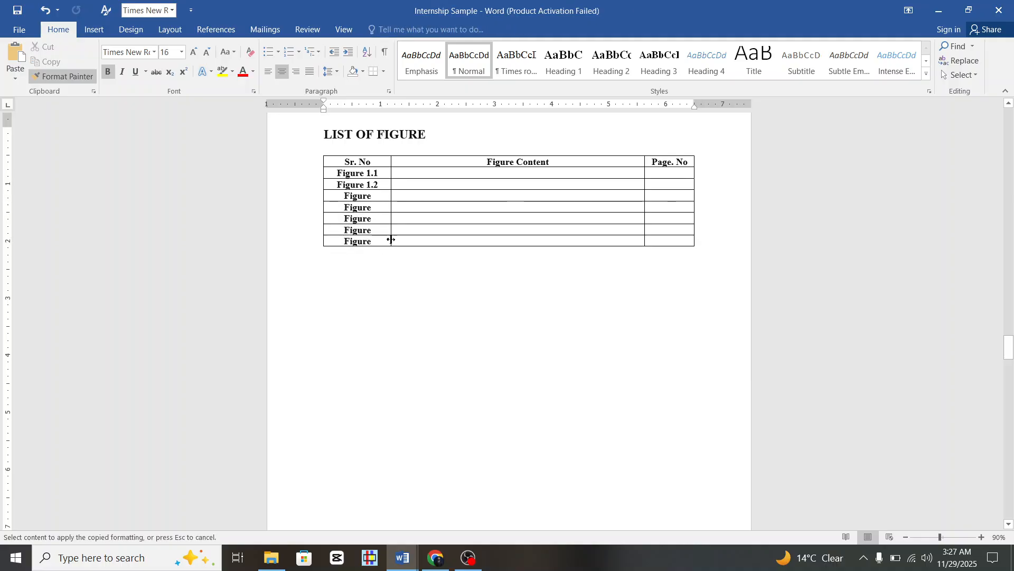
pyautogui.click(375, 193)
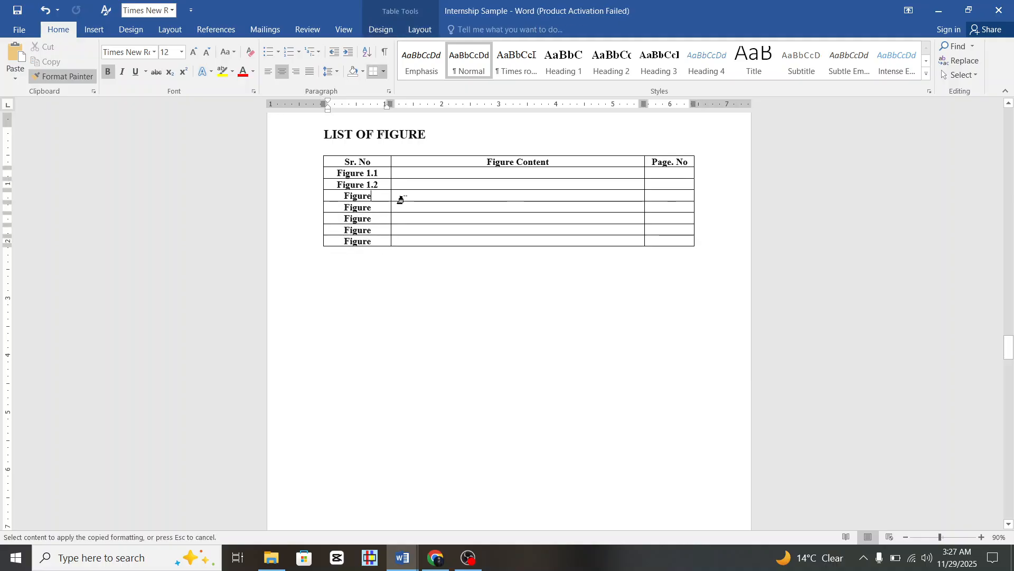
pyautogui.click(79, 75)
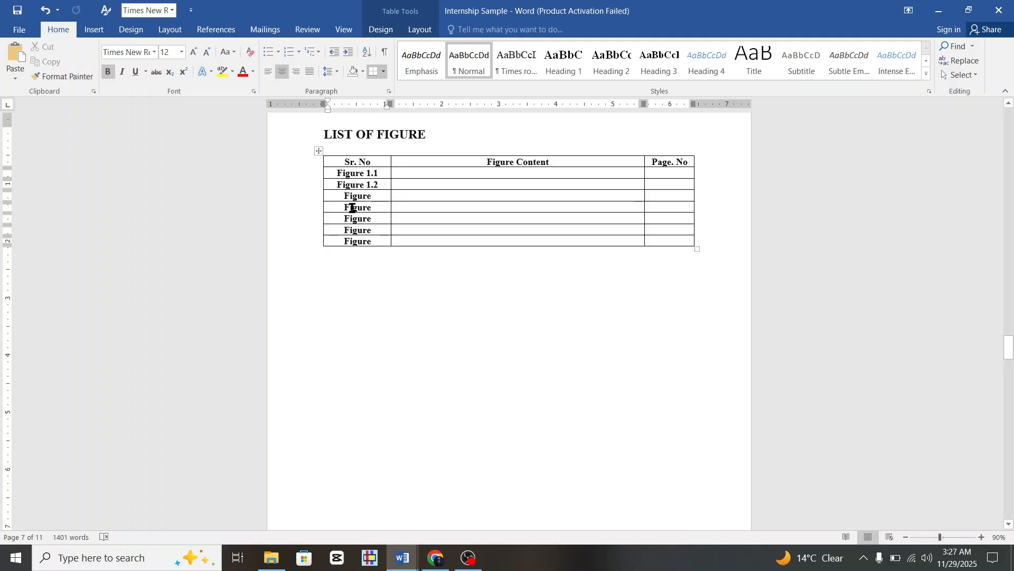
# Add the figure numbers 1.3 through 1.7 to the remaining Sr. No entries.
pyautogui.write('1.')
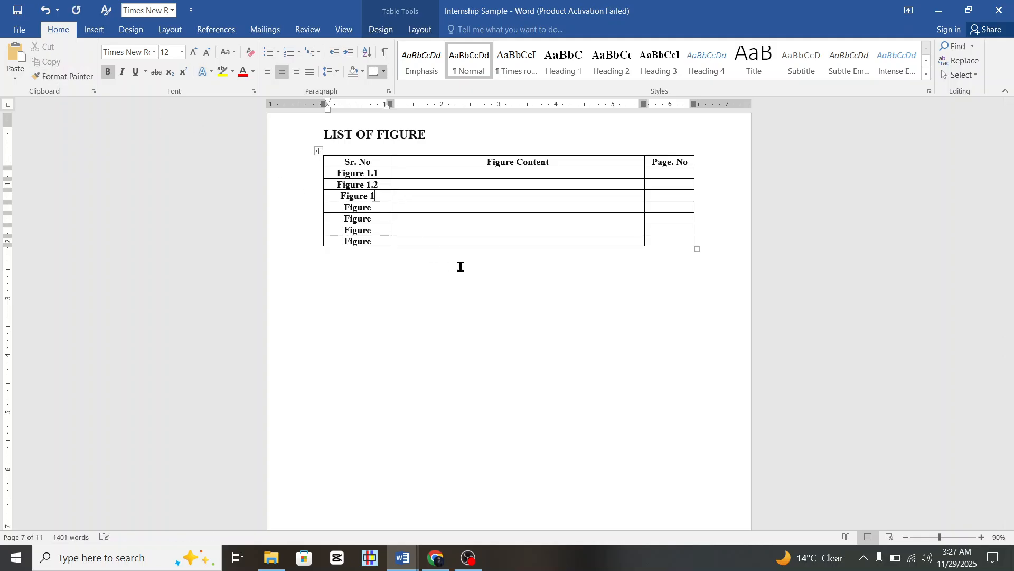
pyautogui.write('3')
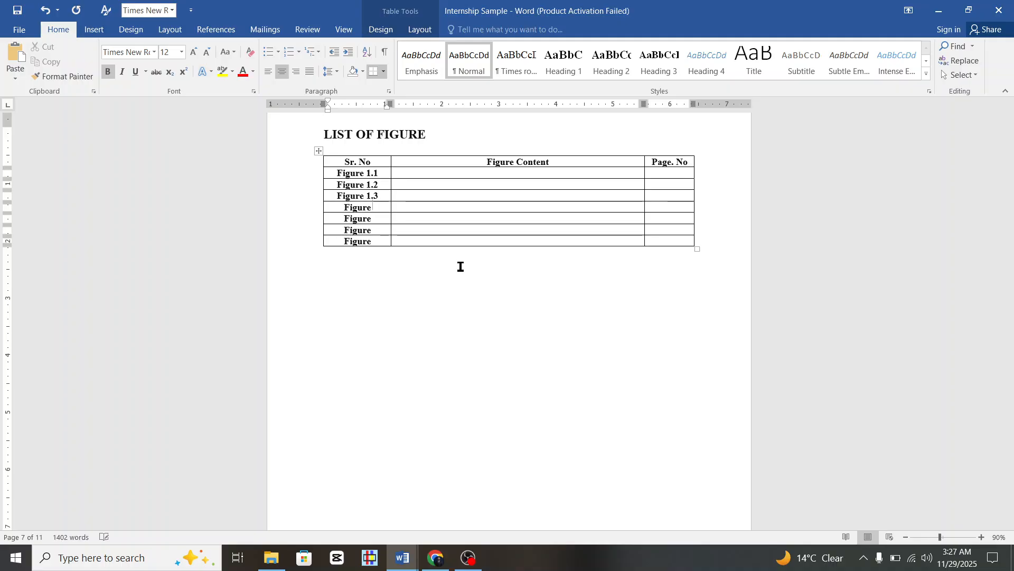
pyautogui.press('Down')
pyautogui.write('1.4')
pyautogui.write(' 1.5')
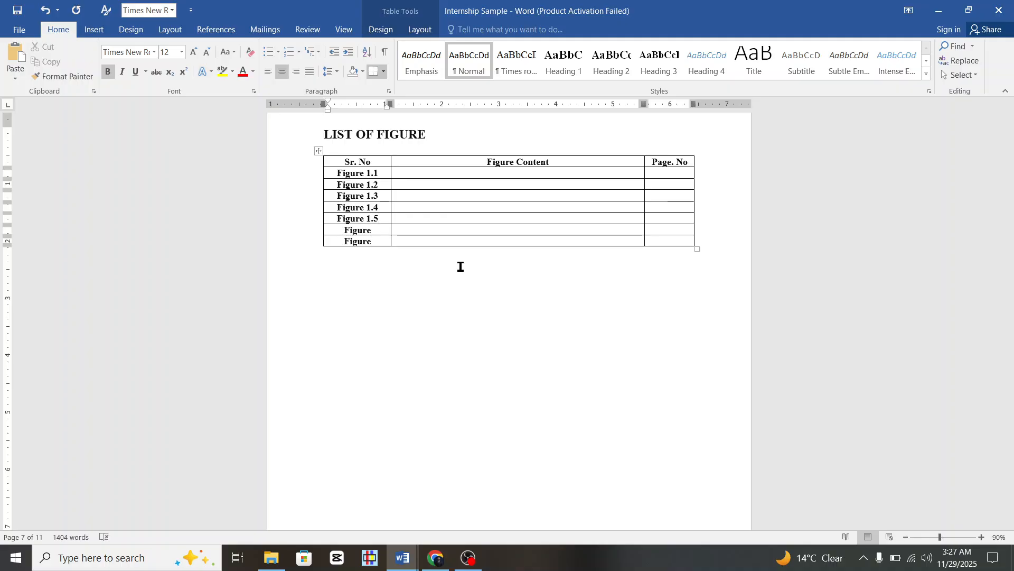
pyautogui.press('Down')
pyautogui.write('1.')
pyautogui.write('6')
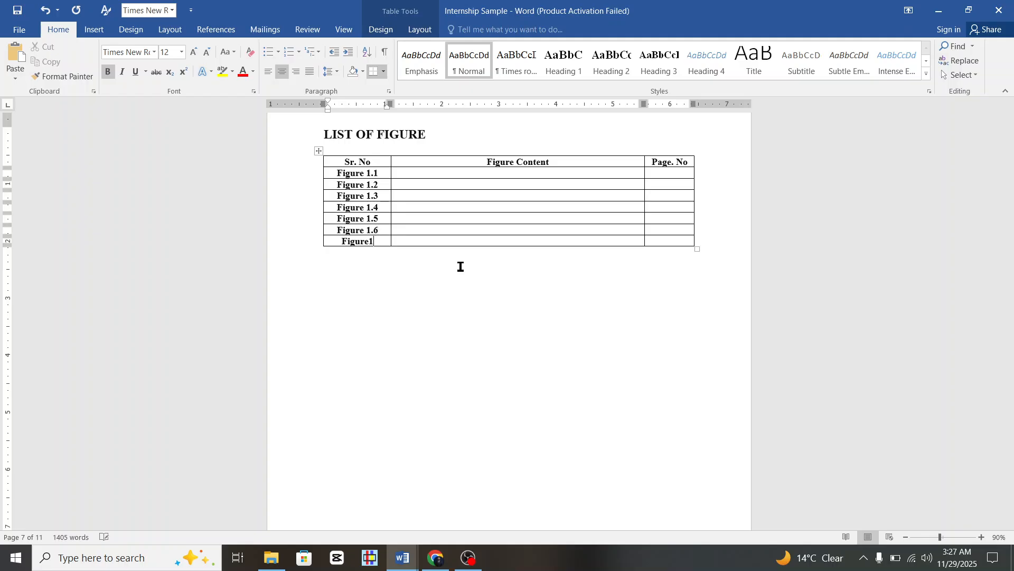
pyautogui.write('Figure1.7')
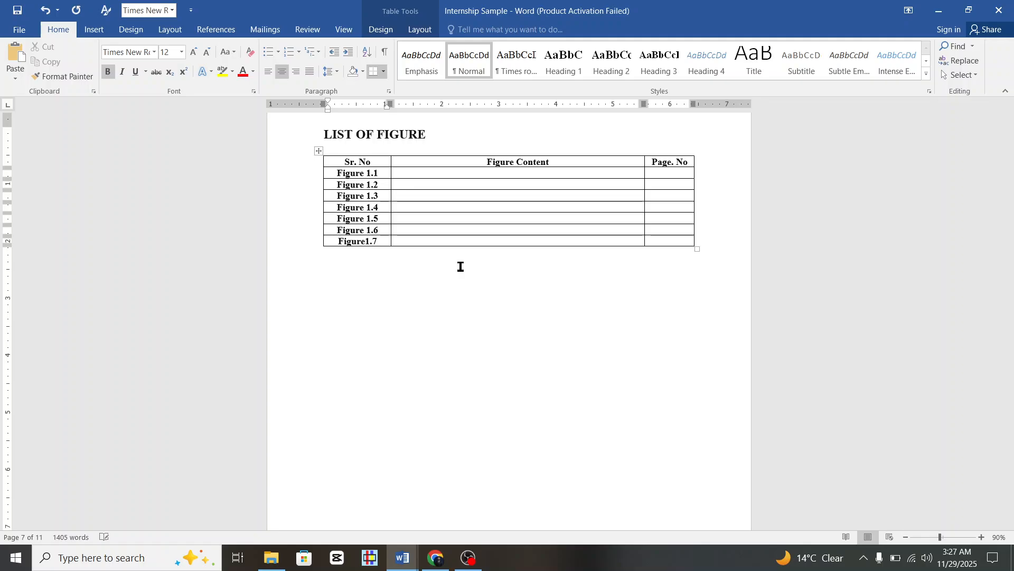
pyautogui.scroll(1, 446, 192)
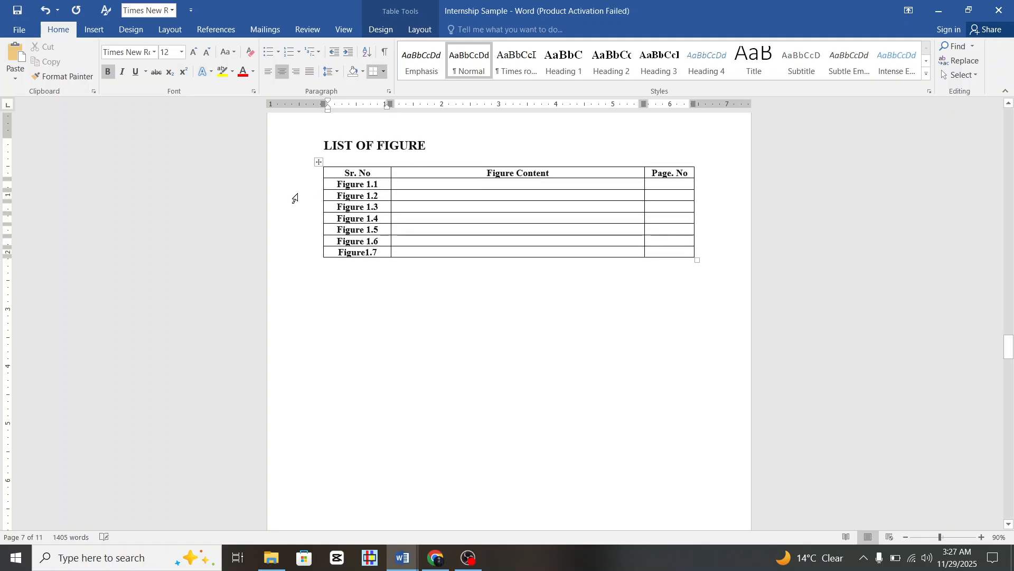
# Insert an empty row under the table header and merge its cells into one.
pyautogui.click(317, 179)
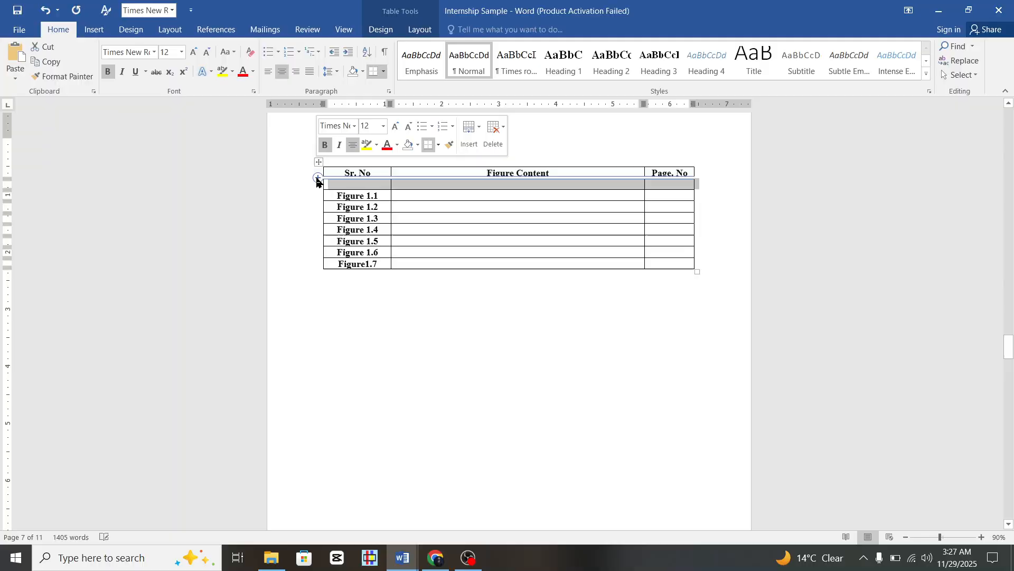
pyautogui.click(468, 185)
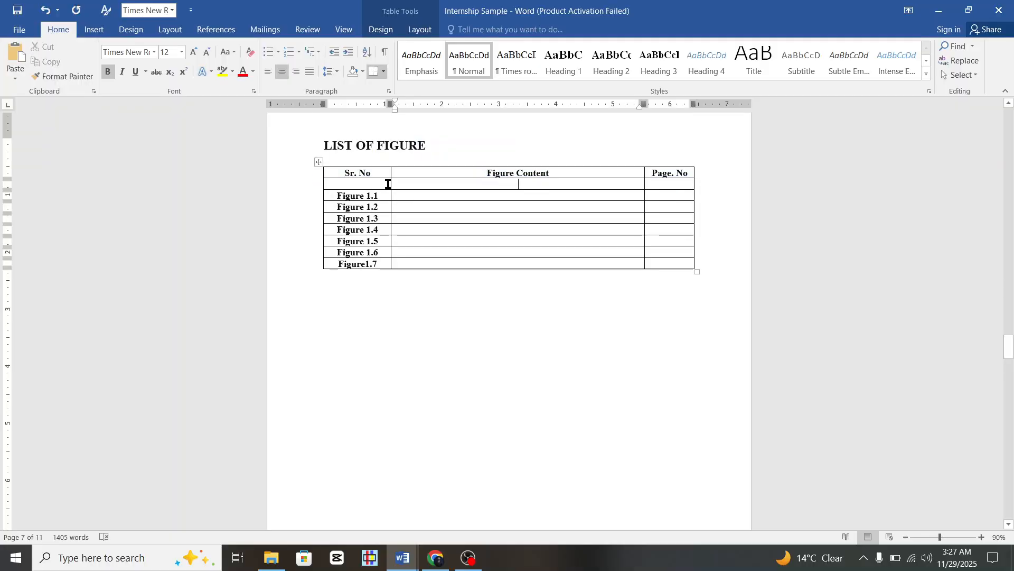
pyautogui.click(297, 188)
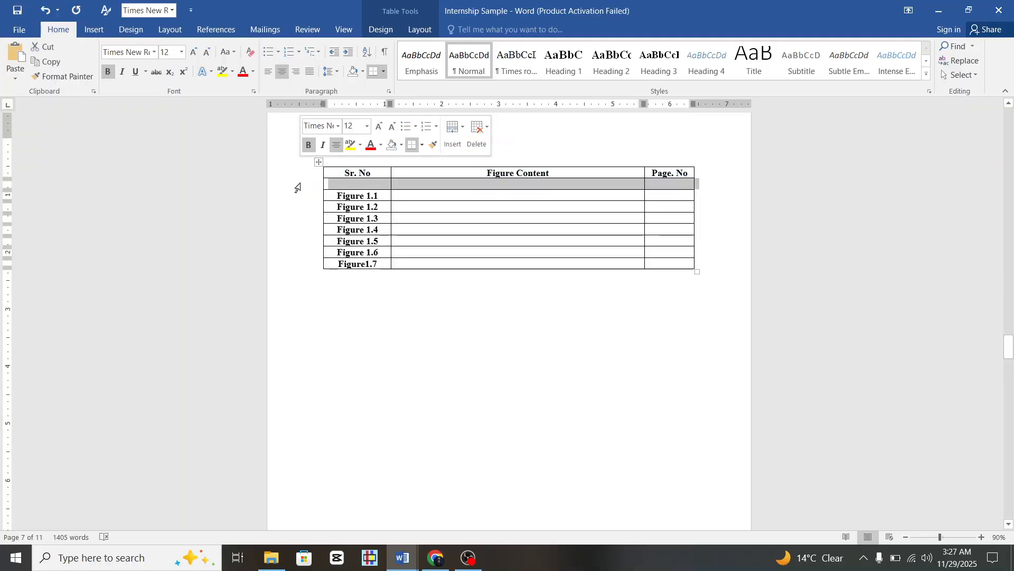
pyautogui.rightClick(477, 188)
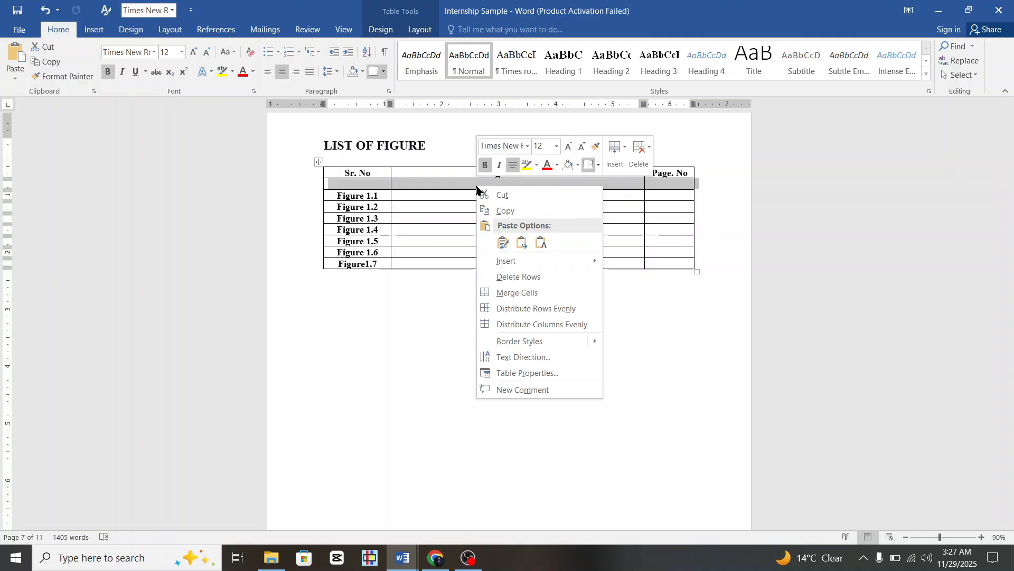
pyautogui.click(541, 294)
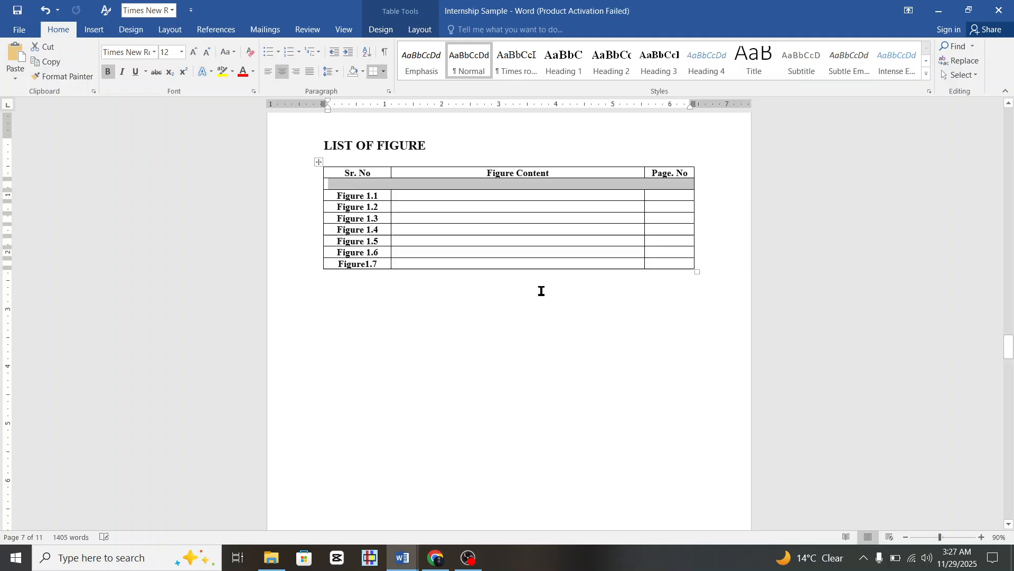
# Type 'Department of Surgery' in the merged row and remove the extra leading space.
pyautogui.click(497, 182)
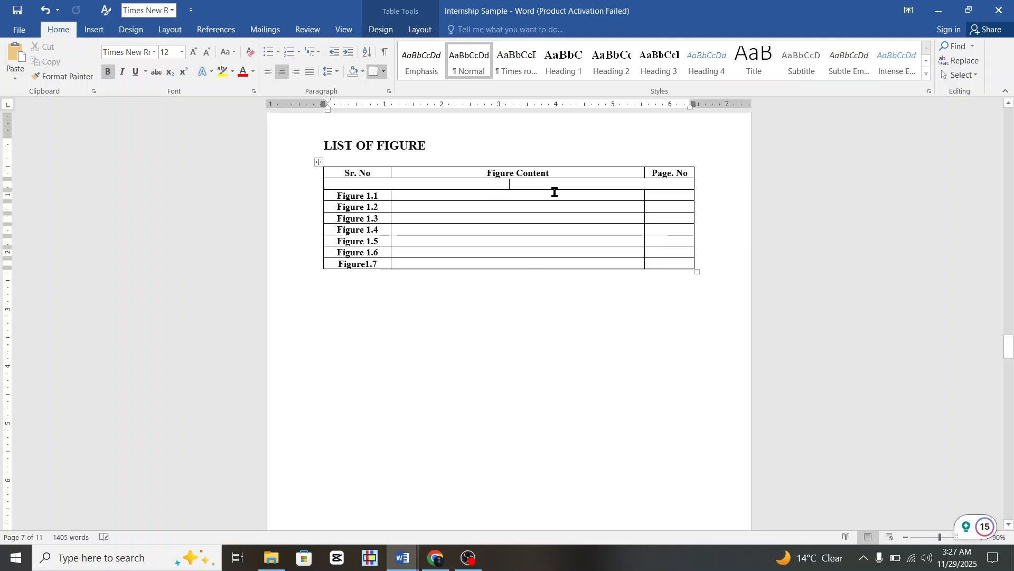
pyautogui.write('Depar')
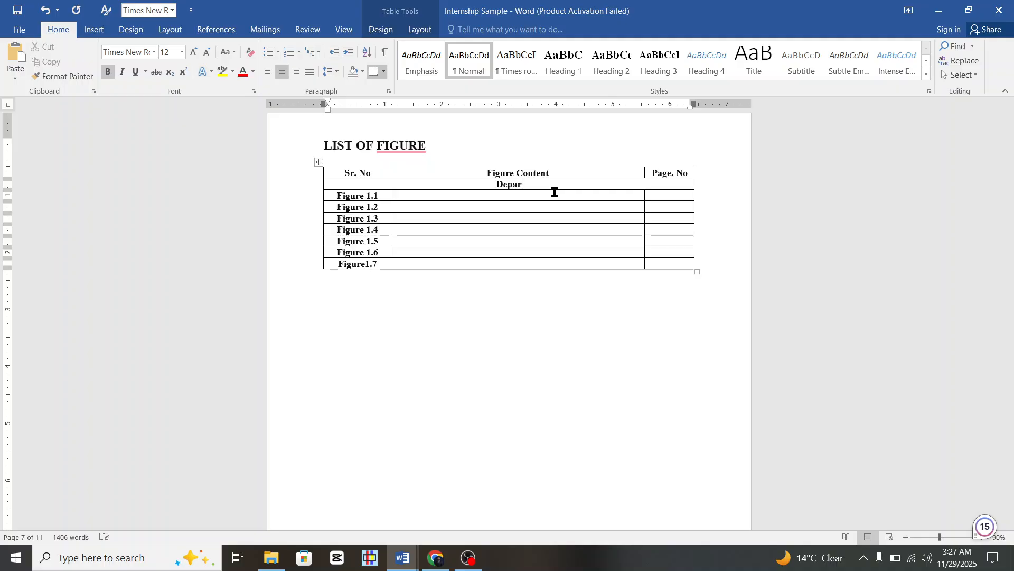
pyautogui.write('tment of Surgery')
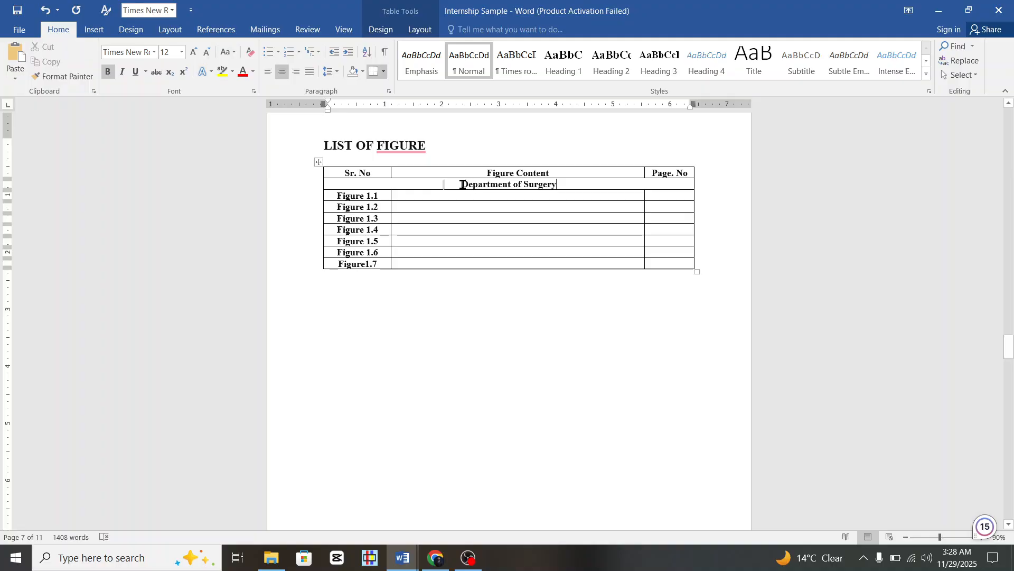
pyautogui.press('Tab')
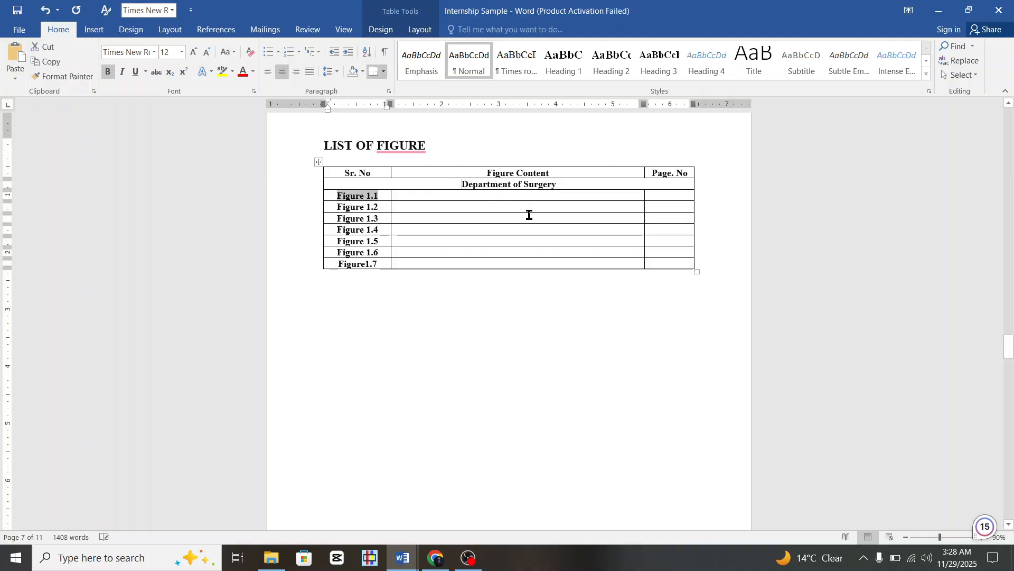
pyautogui.click(462, 184)
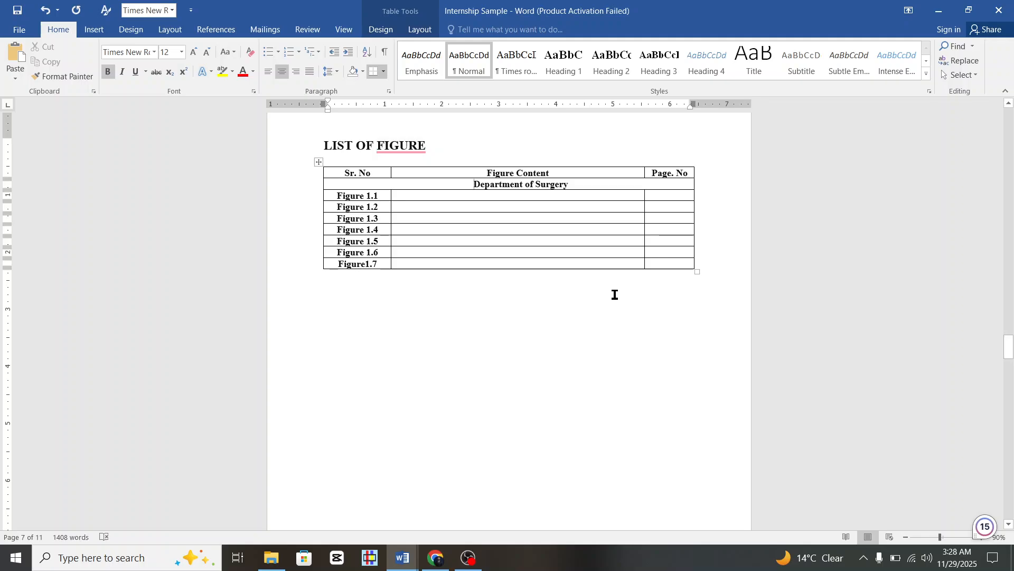
pyautogui.press('BackSpace')
# Change 'Department of Surgery' to UPPERCASE with Change Case.
pyautogui.moveTo(577, 184); pyautogui.dragTo(474, 184)
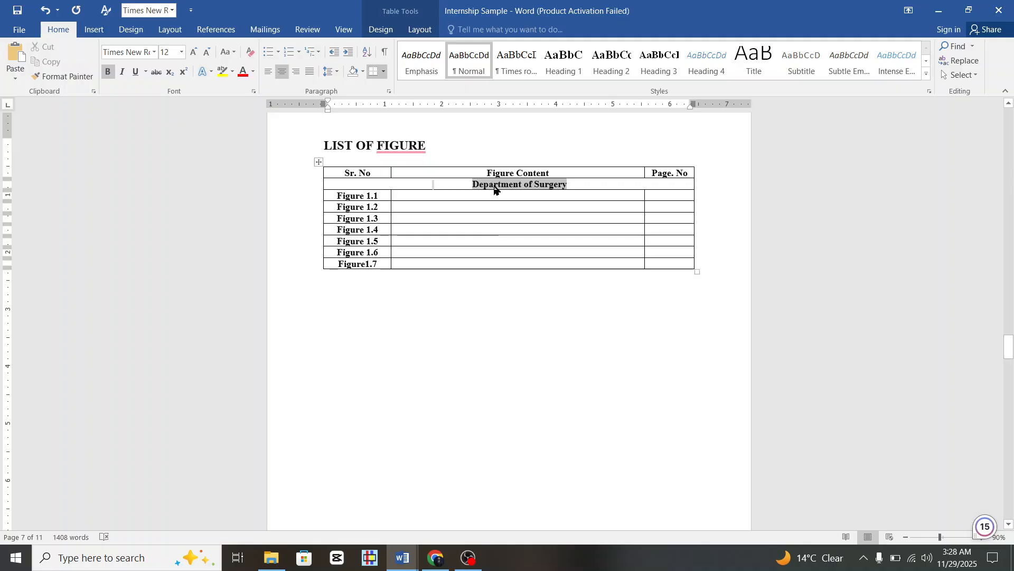
pyautogui.click(227, 51)
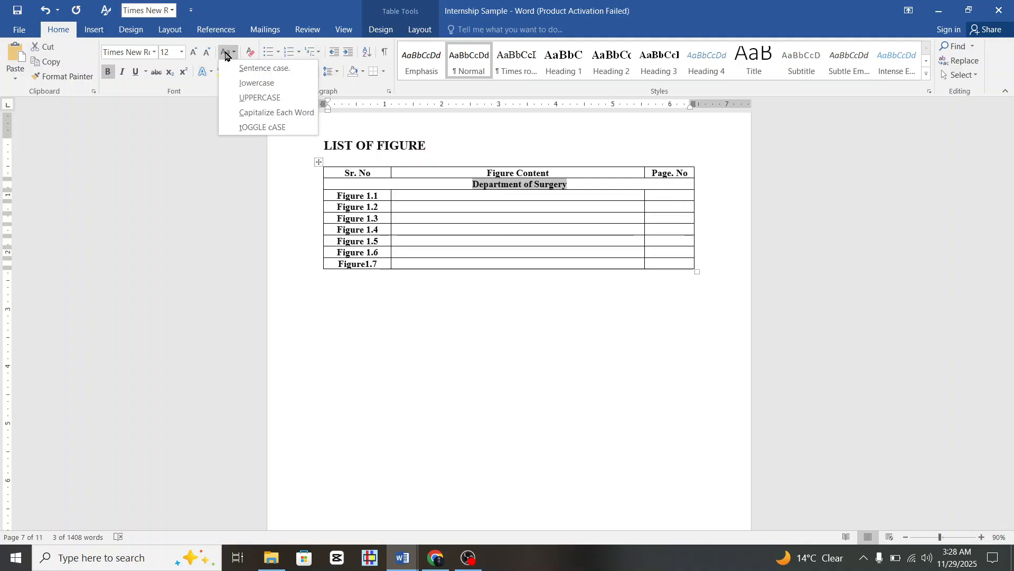
pyautogui.click(255, 103)
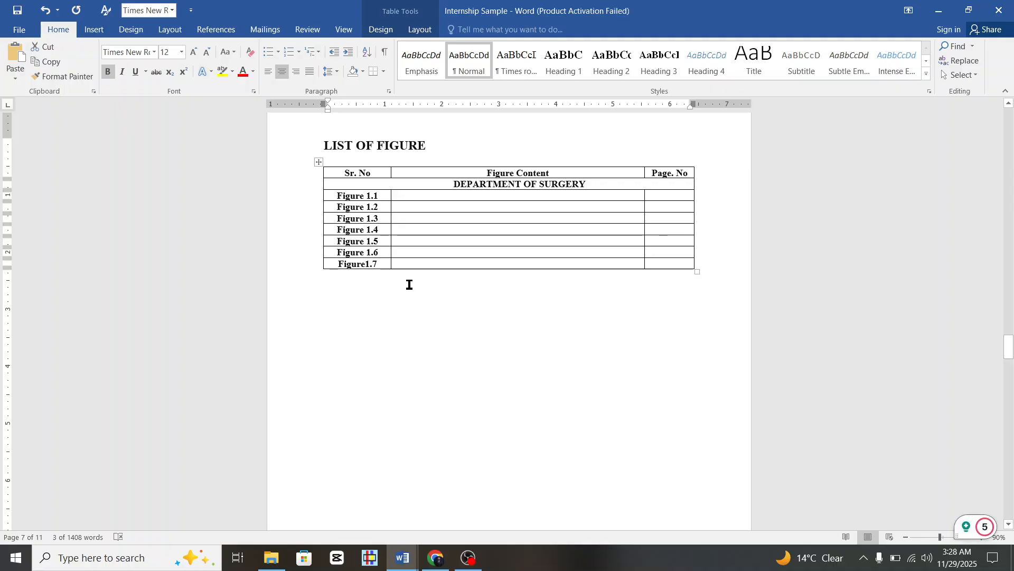
pyautogui.click(519, 368)
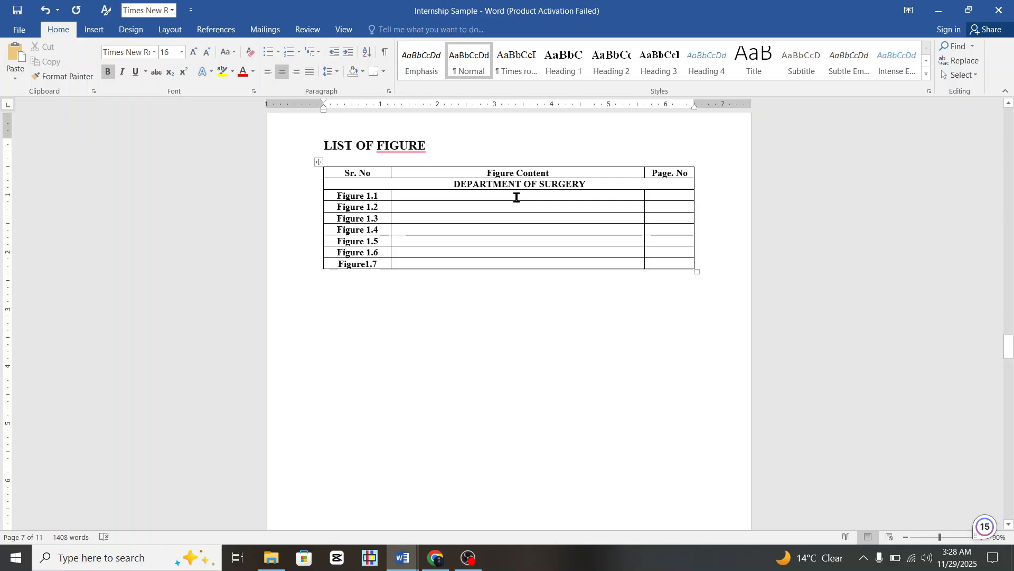
# Correct 'Figure1.7' to 'Figure 1.7' by adding the missing space.
pyautogui.click(477, 196)
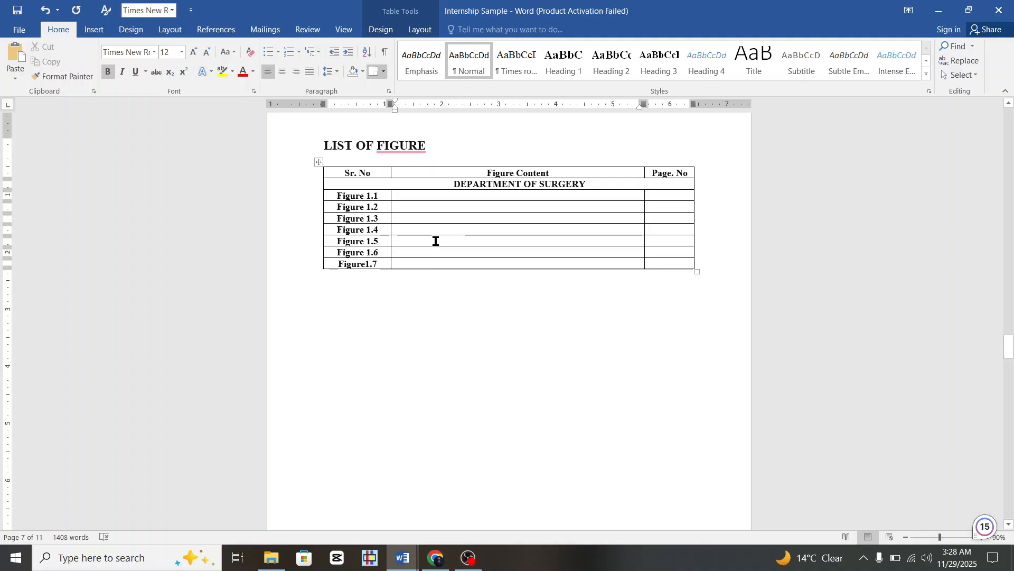
pyautogui.click(367, 264)
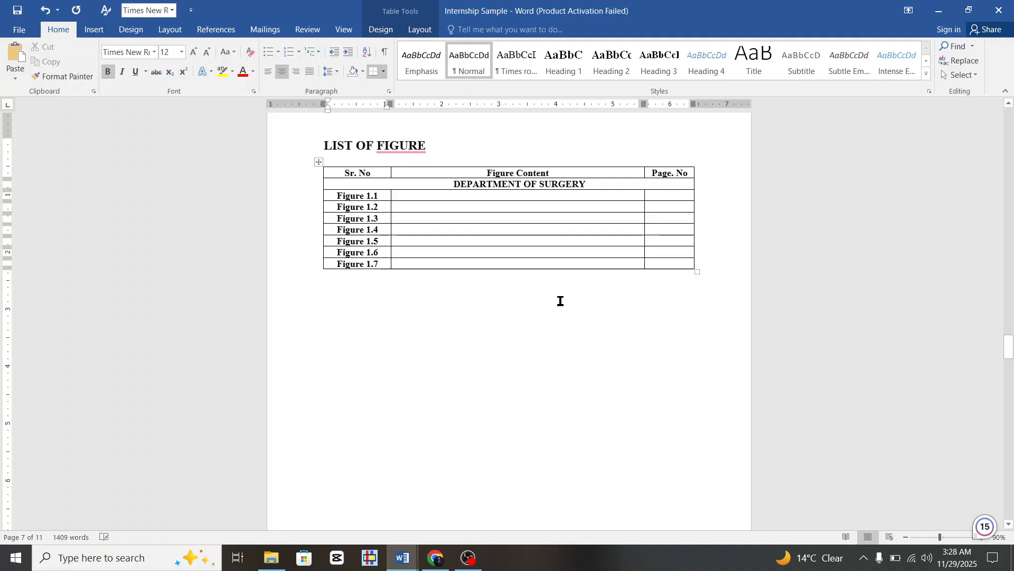
pyautogui.click(663, 198)
# Add five empty rows below Figure 1.7 and merge the first new row into one cell.
pyautogui.scroll(-3, 652, 289)
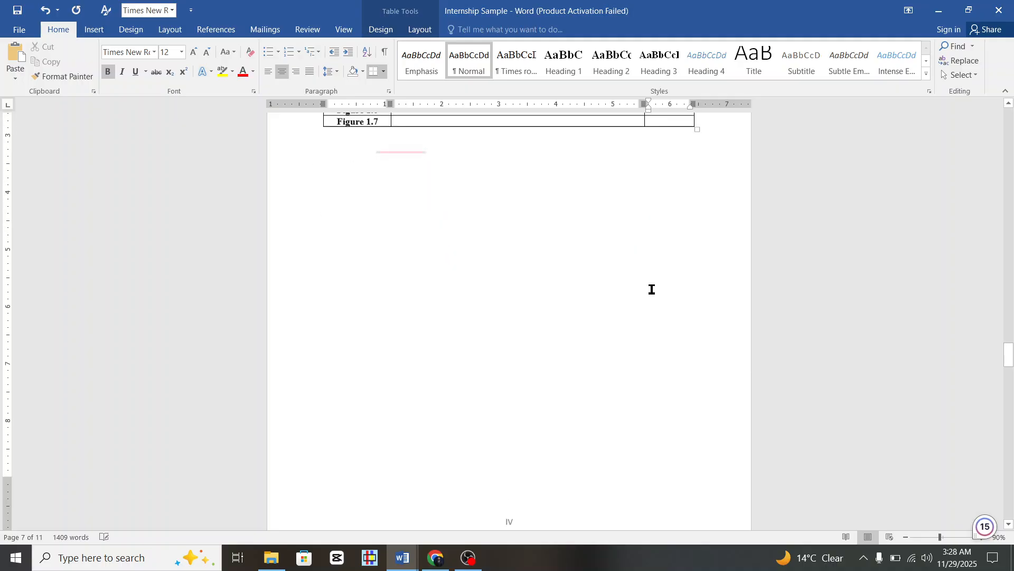
pyautogui.scroll(2, 651, 290)
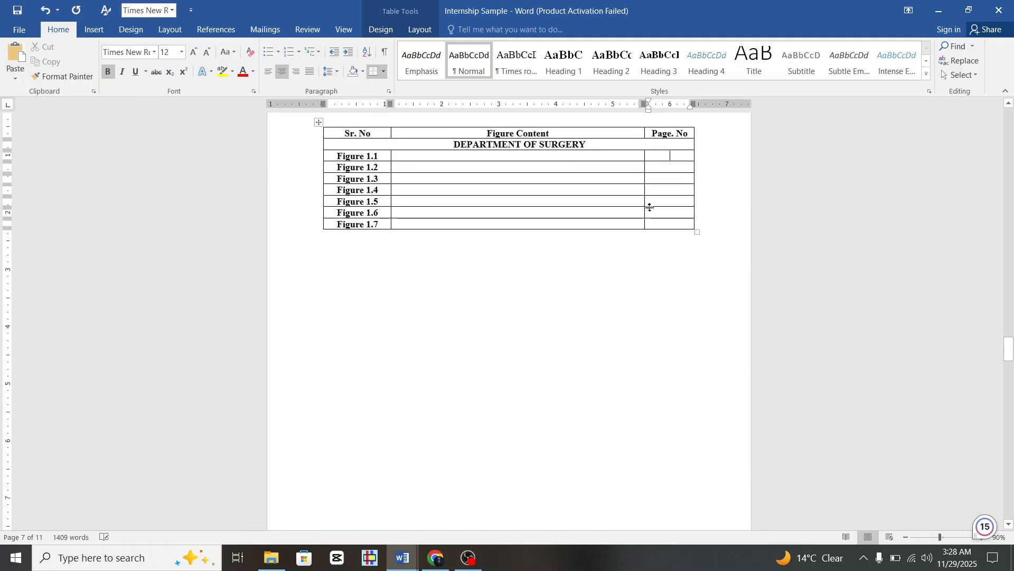
pyautogui.scroll(3, 650, 207)
pyautogui.scroll(-2, 381, 295)
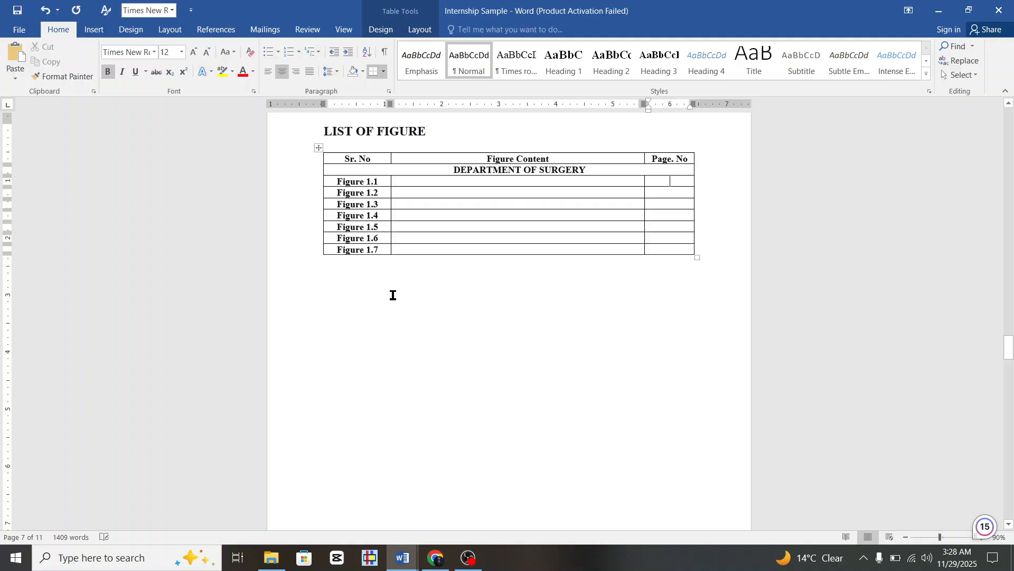
pyautogui.click(318, 256)
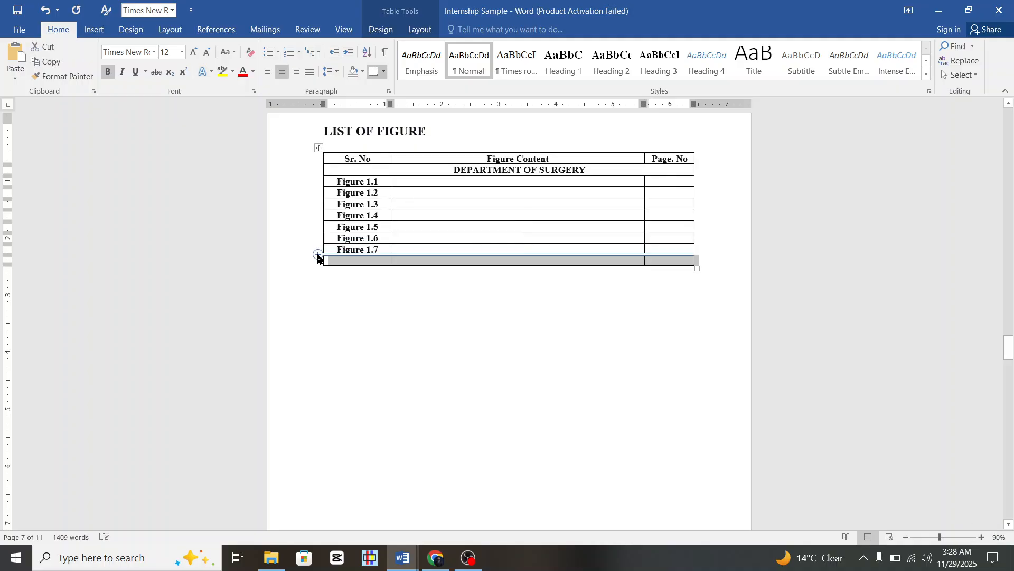
pyautogui.click(318, 256)
pyautogui.click(318, 256)
pyautogui.click(318, 258)
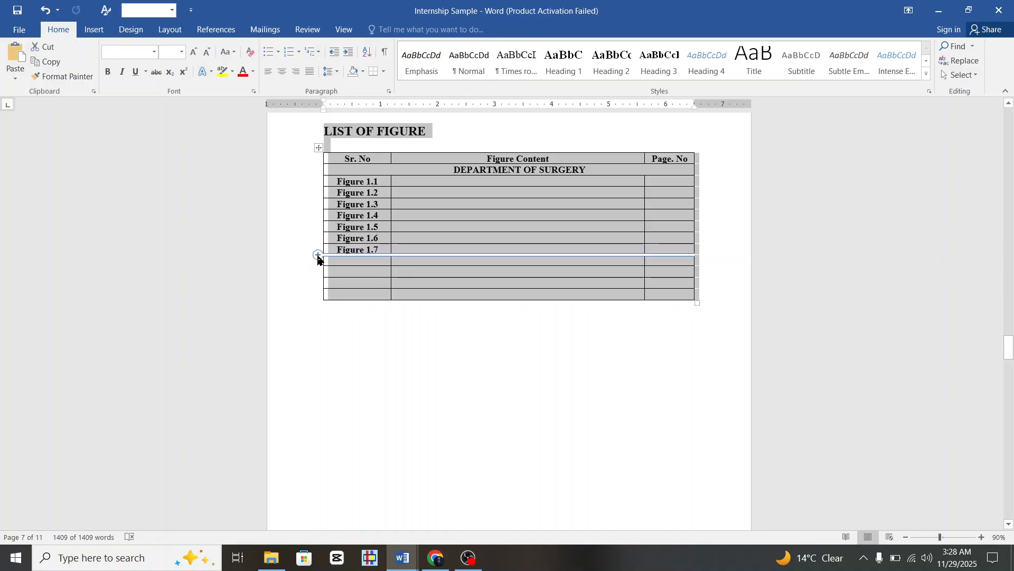
pyautogui.click(318, 255)
pyautogui.click(318, 258)
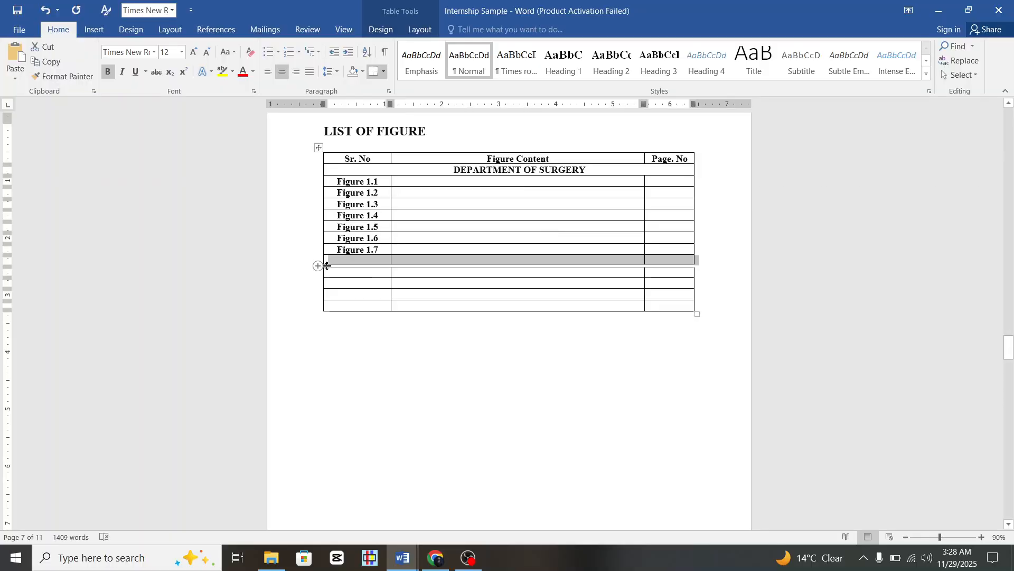
pyautogui.rightClick(428, 265)
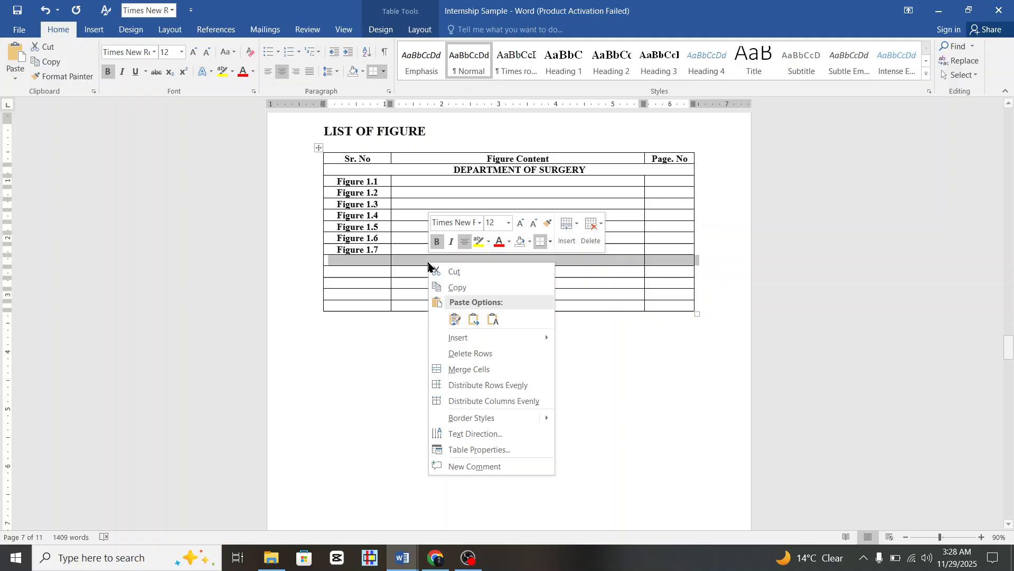
pyautogui.click(505, 365)
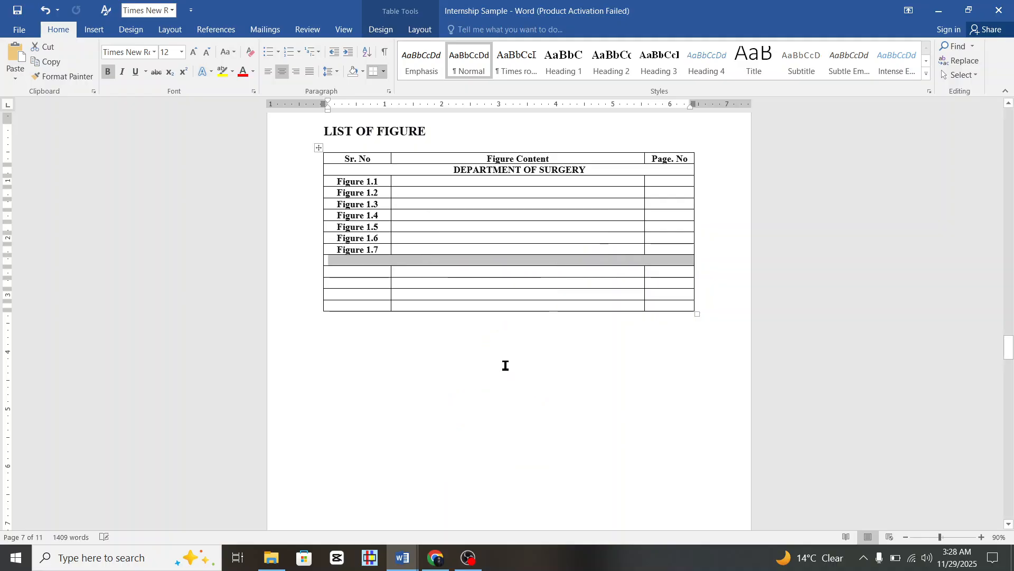
pyautogui.click(504, 266)
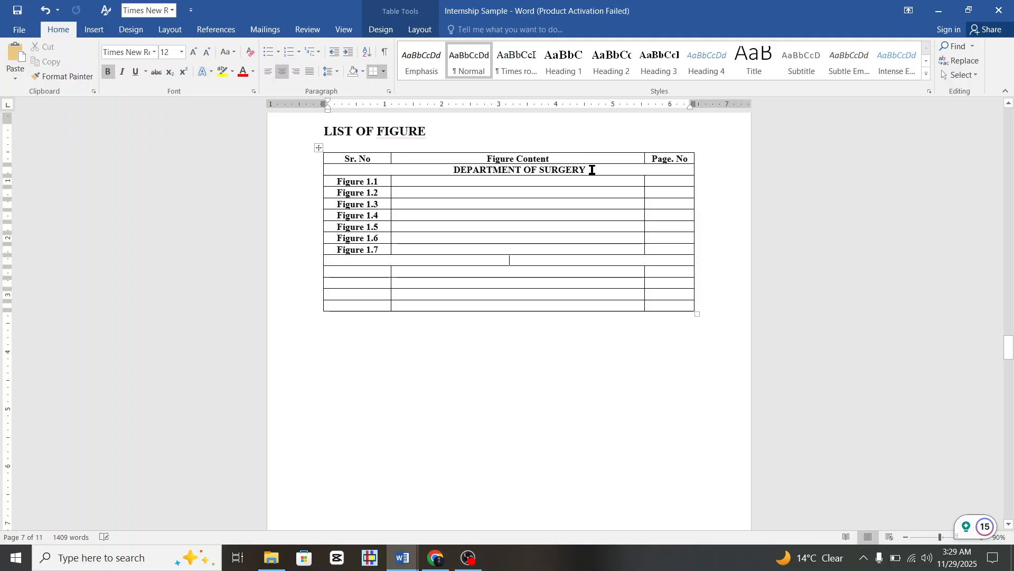
# Enter the title DEPARTMENT OF MEDICINE in the merged row, converted to uppercase.
pyautogui.moveTo(593, 169); pyautogui.dragTo(483, 174)
pyautogui.hotkey('ctrl', 'c')
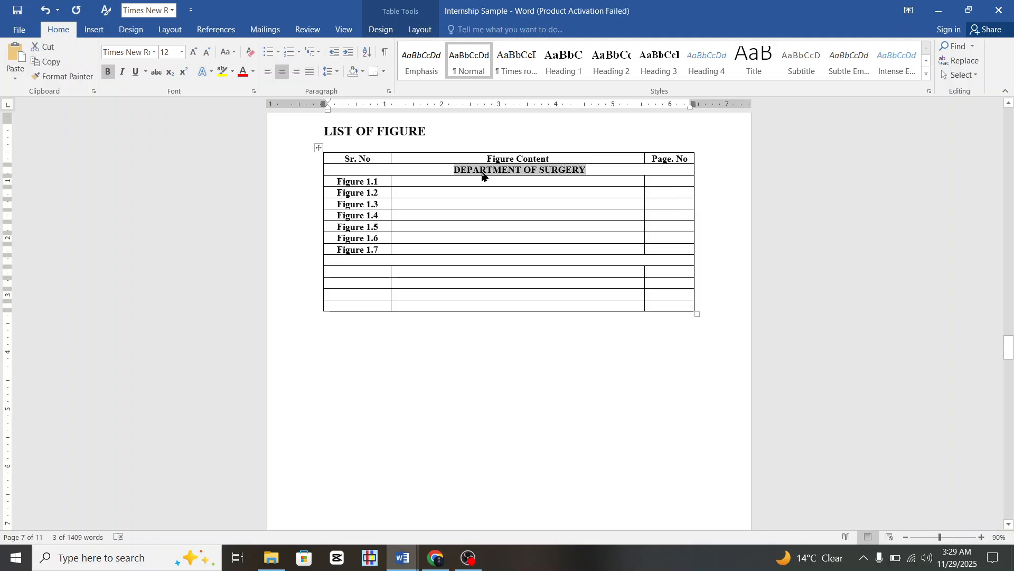
pyautogui.click(499, 261)
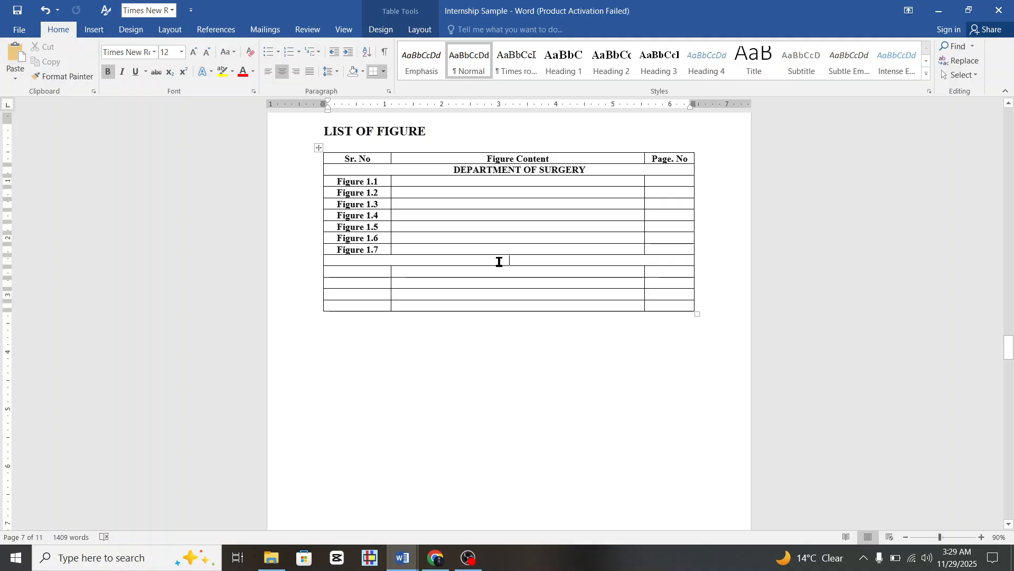
pyautogui.hotkey('ctrl', 'v')
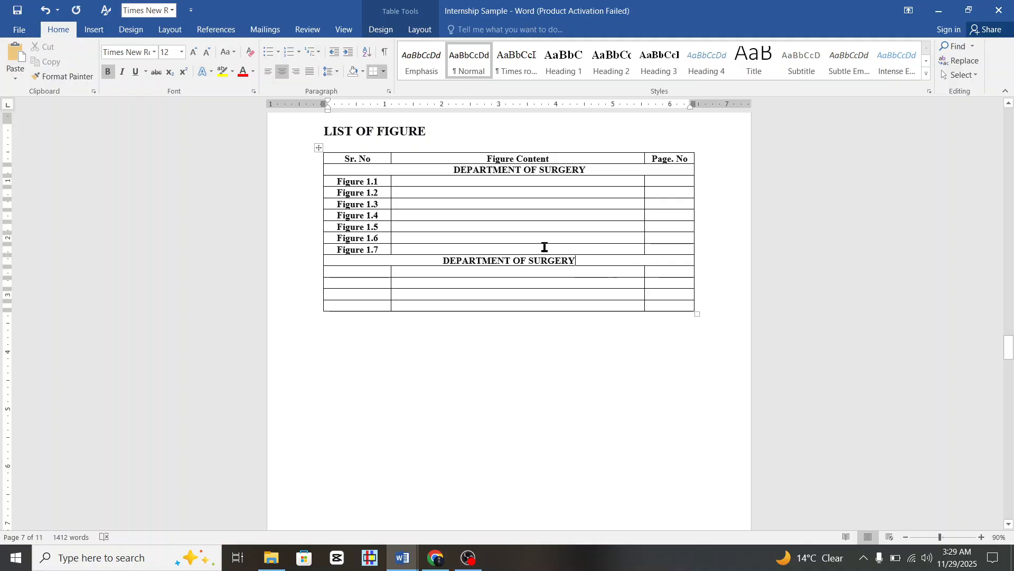
pyautogui.press('BackSpace')
pyautogui.press('BackSpace')
pyautogui.press('BackSpace')
pyautogui.press('BackSpace')
pyautogui.press('BackSpace')
pyautogui.press('BackSpace')
pyautogui.press('BackSpace')
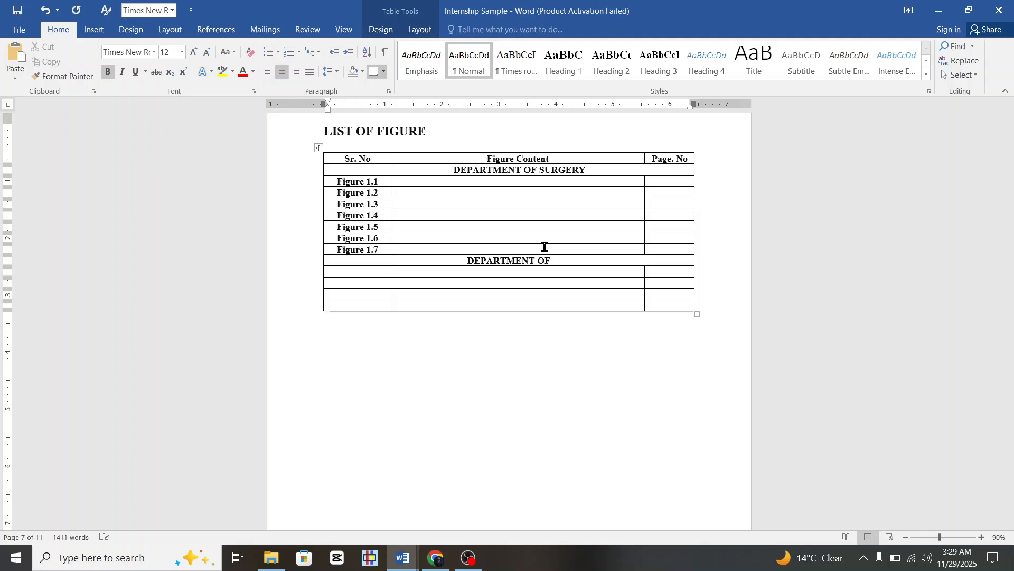
pyautogui.write('Medicine')
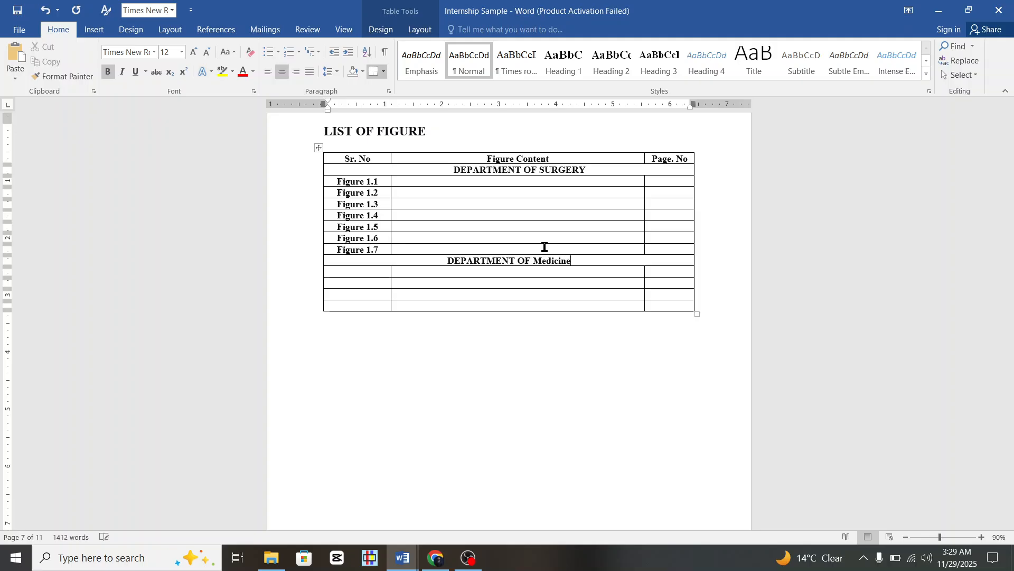
pyautogui.hotkey('ctrl', 'shift', 'Left')
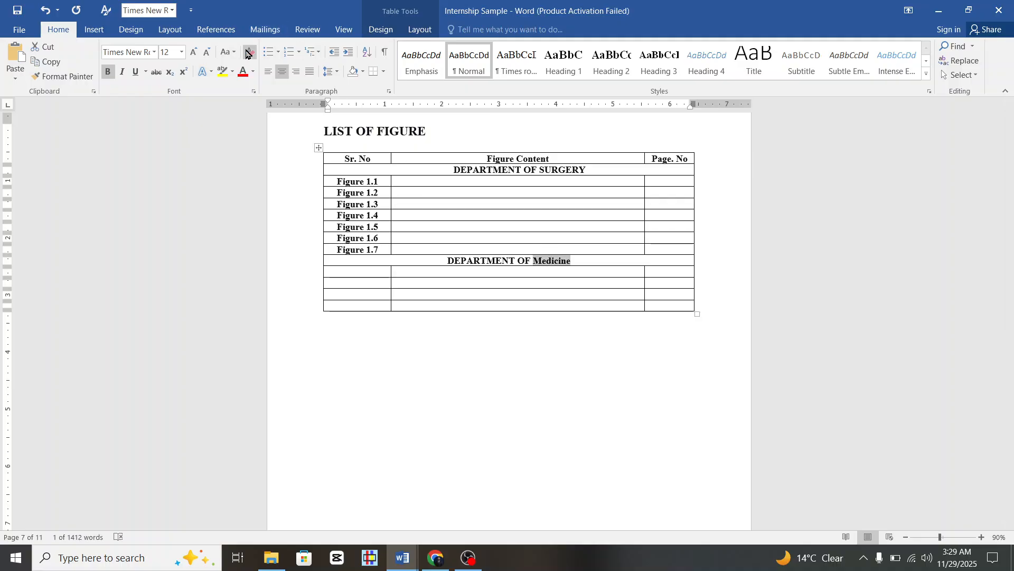
pyautogui.click(226, 51)
pyautogui.click(248, 99)
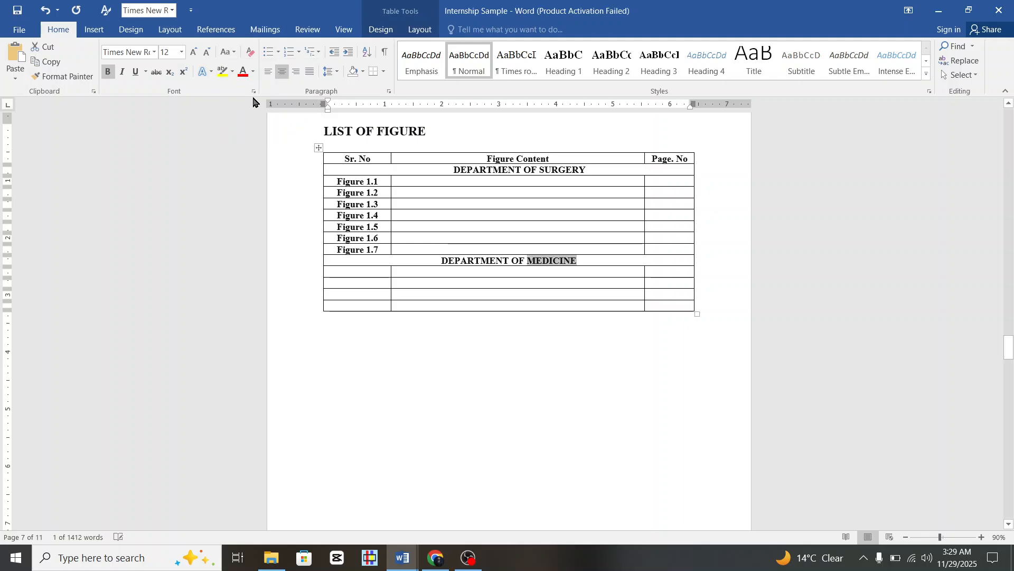
pyautogui.click(476, 300)
pyautogui.click(372, 271)
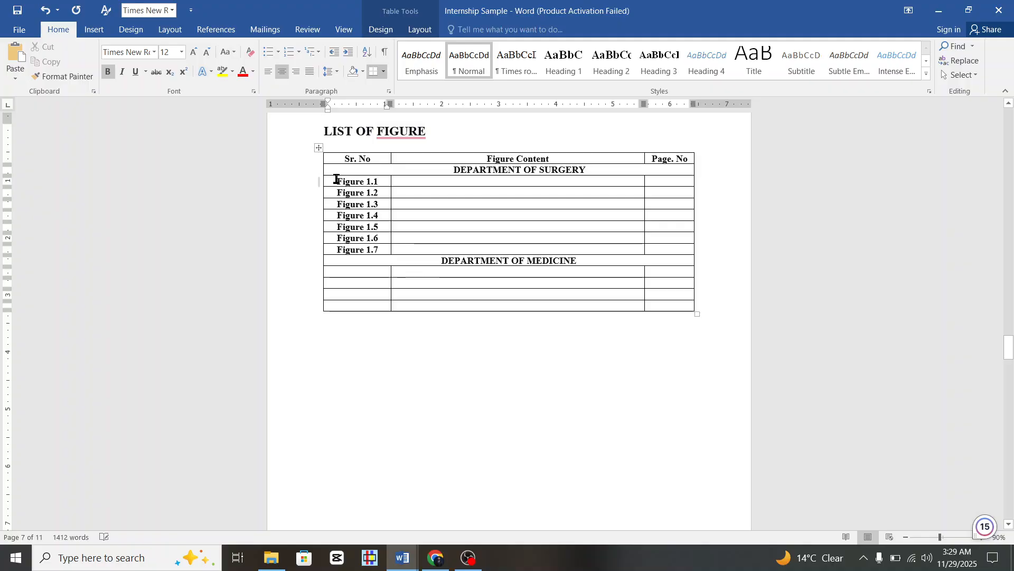
# Type 'Figure' in the first Medicine Sr. No cell and paste it into the three cells below.
pyautogui.write('Figgure')
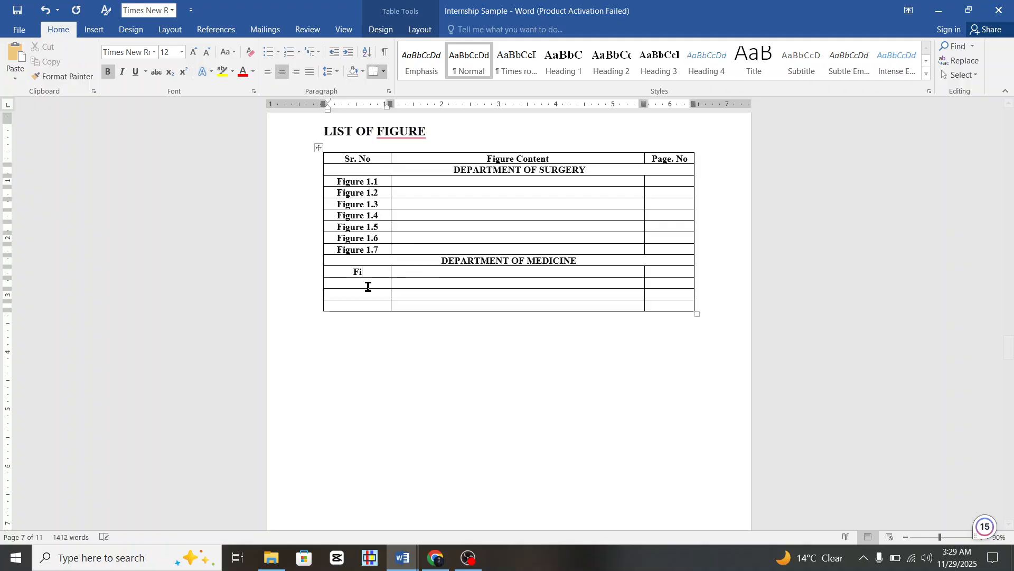
pyautogui.press('BackSpace')
pyautogui.press('BackSpace')
pyautogui.press('BackSpace')
pyautogui.press('BackSpace')
pyautogui.write('ure')
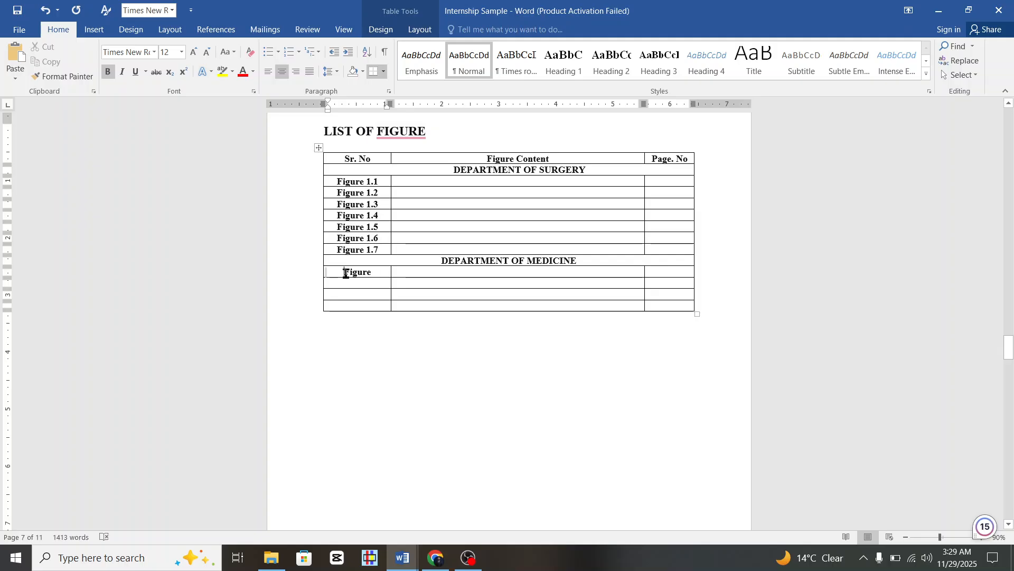
pyautogui.moveTo(345, 272); pyautogui.dragTo(372, 276)
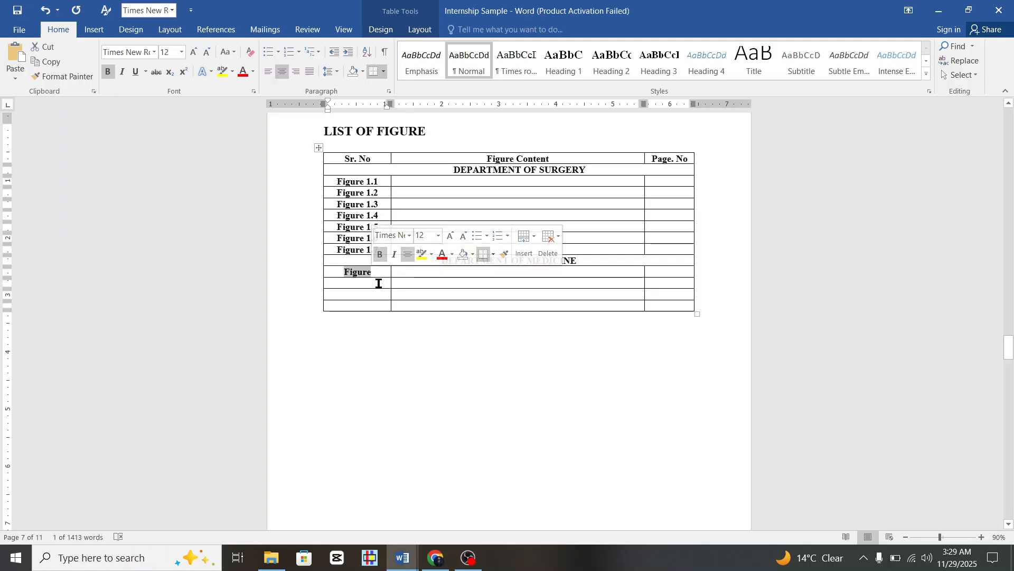
pyautogui.moveTo(379, 283); pyautogui.dragTo(379, 306)
pyautogui.write('Figure Figure Figure')
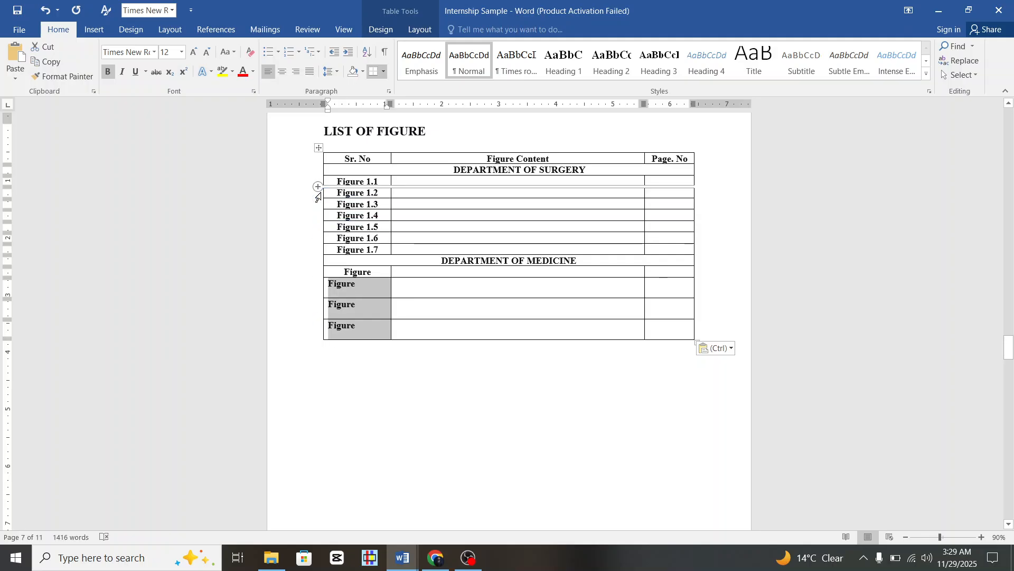
# Copy the surgery rows' formatting onto the four new Figure rows with Format Painter.
pyautogui.moveTo(318, 197); pyautogui.dragTo(318, 227)
pyautogui.click(80, 79)
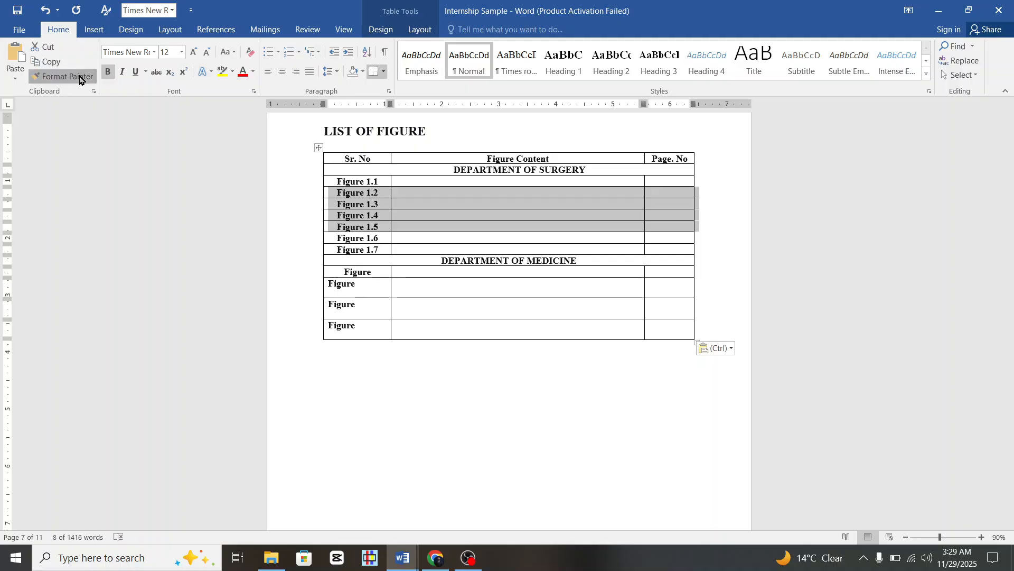
pyautogui.moveTo(302, 287); pyautogui.dragTo(313, 352)
pyautogui.click(493, 335)
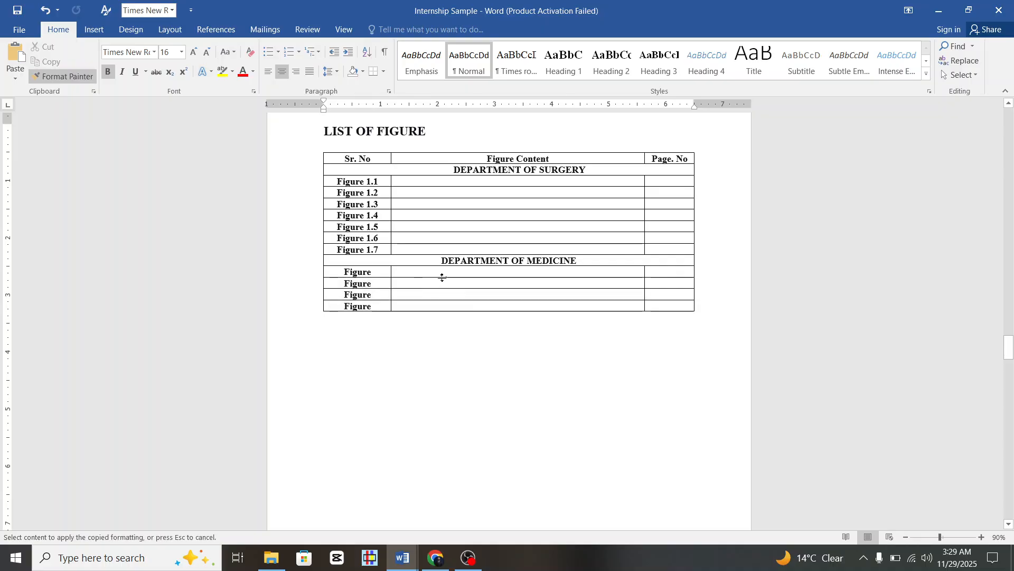
pyautogui.click(78, 75)
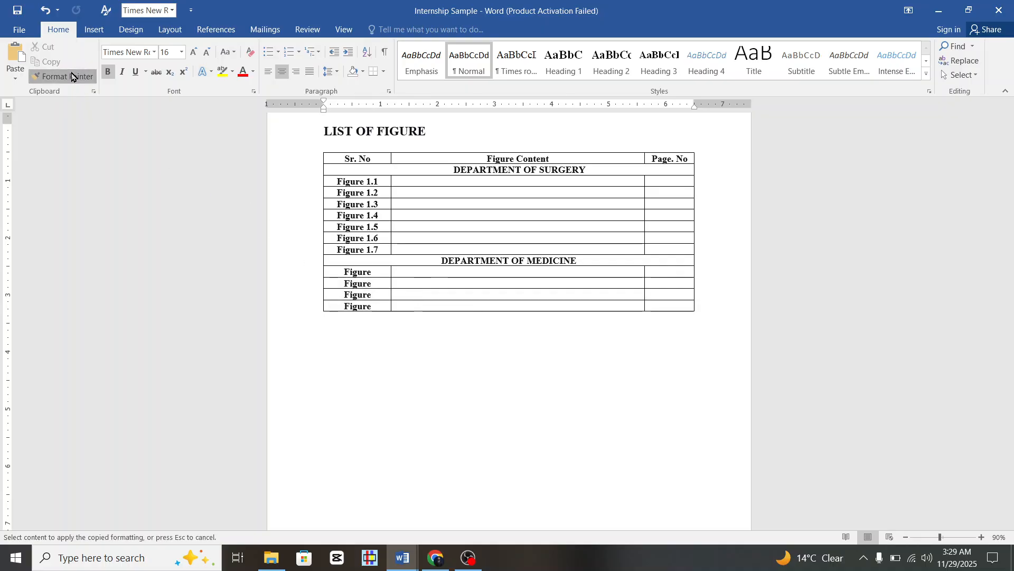
pyautogui.click(380, 271)
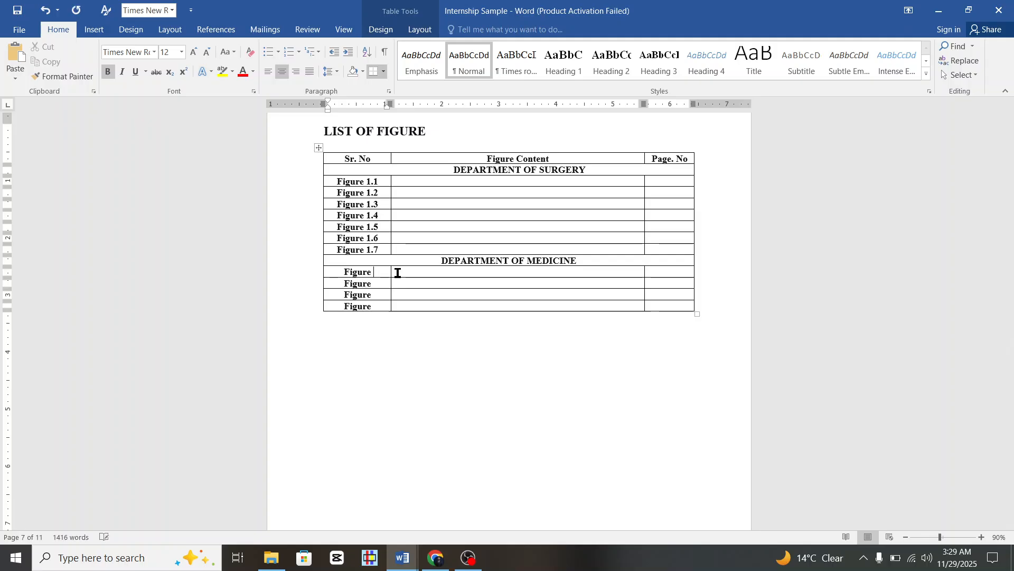
# Number the medicine rows Figure 2.1, 2.2, 2.3 and 2.4.
pyautogui.write('2.1')
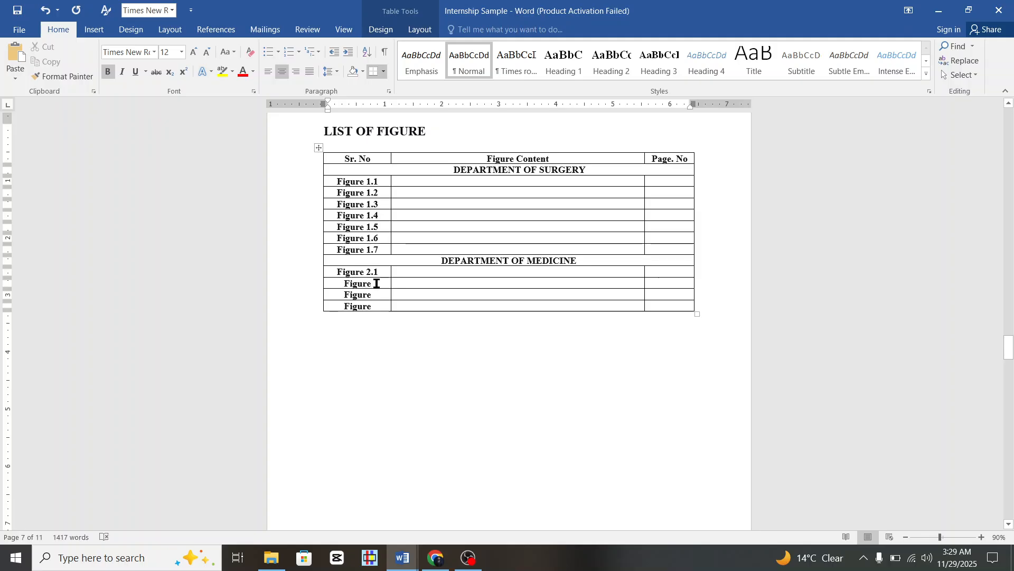
pyautogui.click(376, 283)
pyautogui.write('2.2')
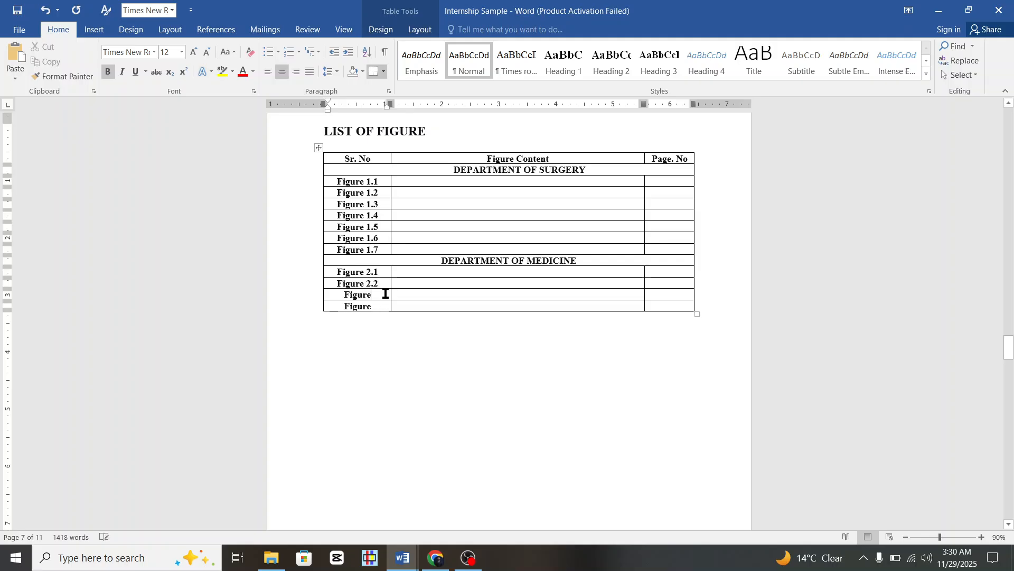
pyautogui.write(' 2.3')
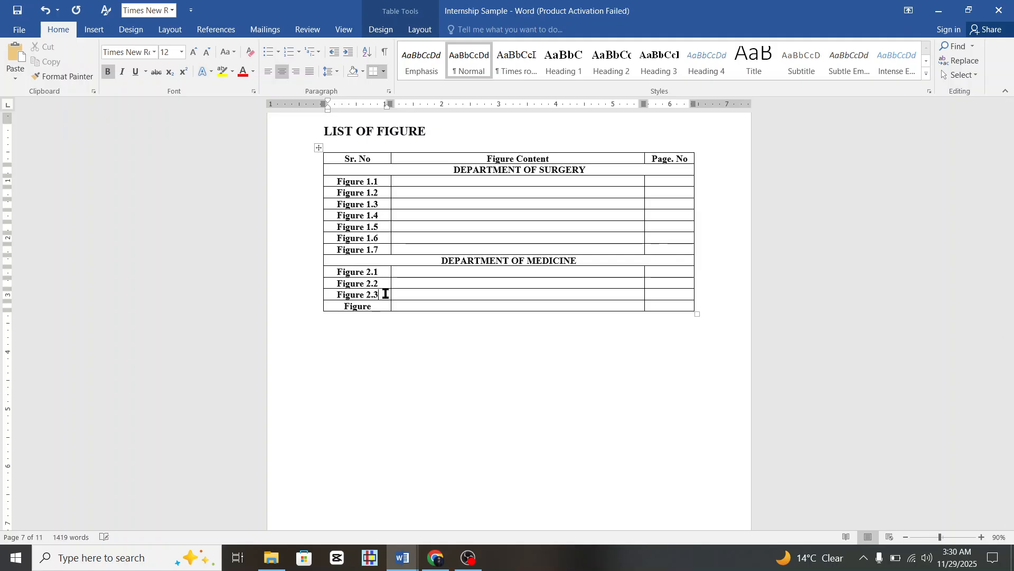
pyautogui.write('Figure')
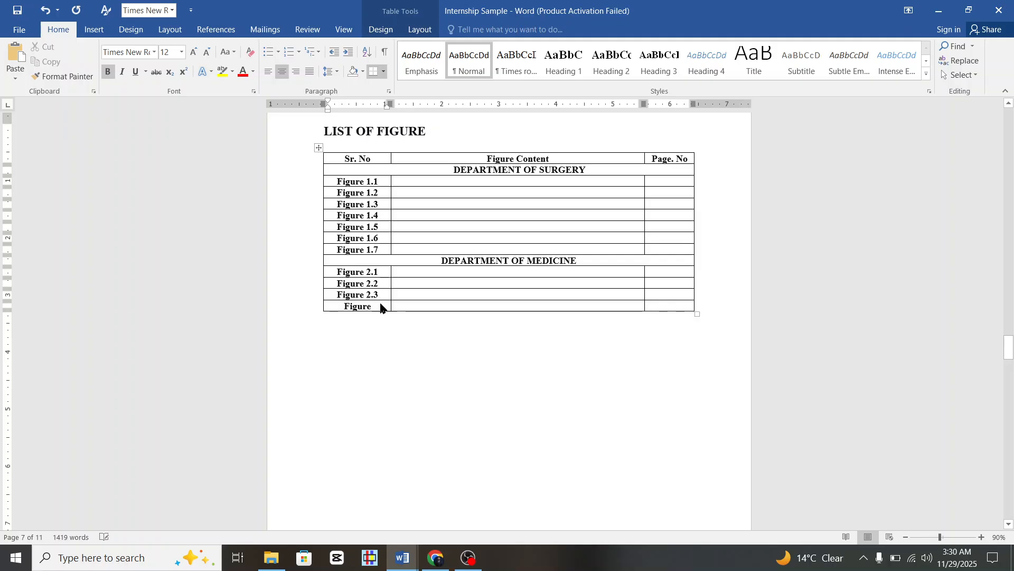
pyautogui.write(' 2.4')
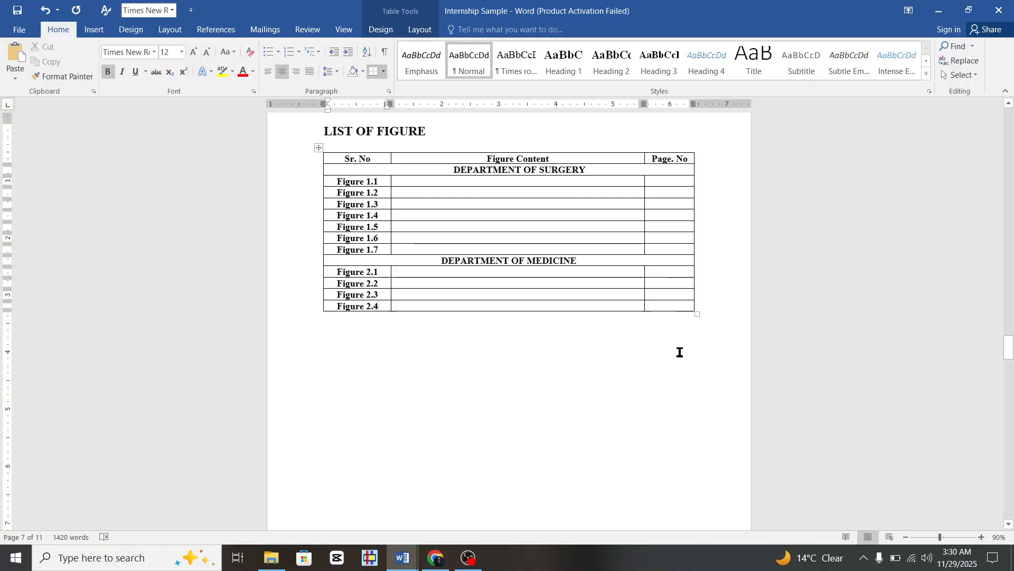
pyautogui.scroll(-15, 588, 281)
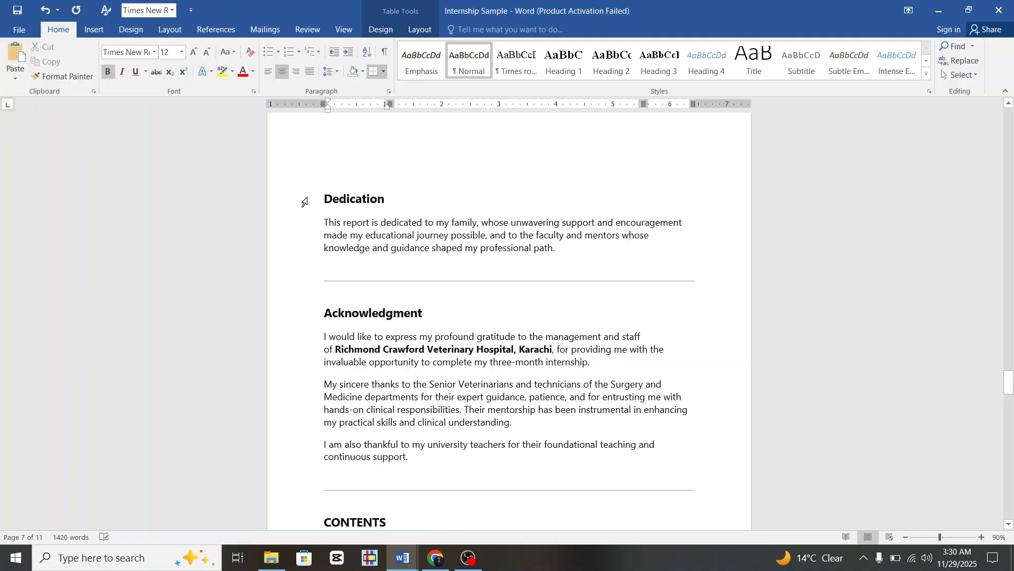
pyautogui.moveTo(306, 266); pyautogui.dragTo(331, 258)
pyautogui.scroll(-6, 331, 256)
pyautogui.scroll(2, 332, 255)
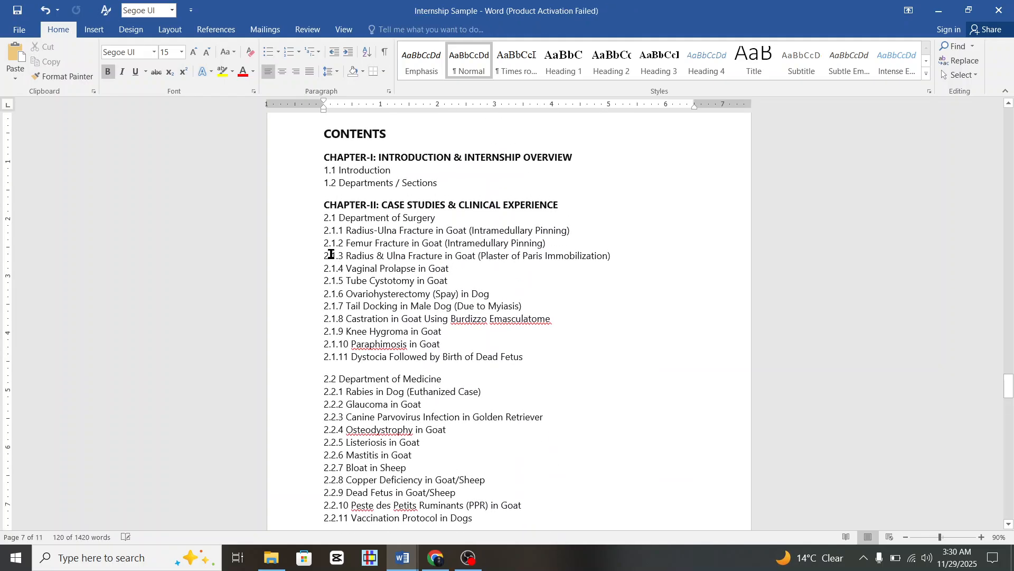
pyautogui.scroll(-2, 455, 210)
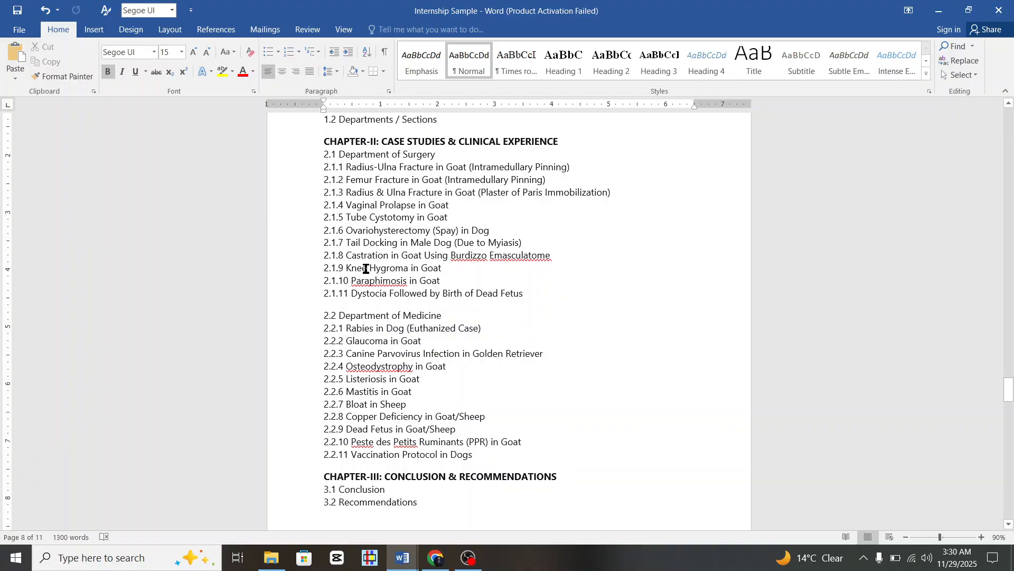
pyautogui.scroll(20, 474, 231)
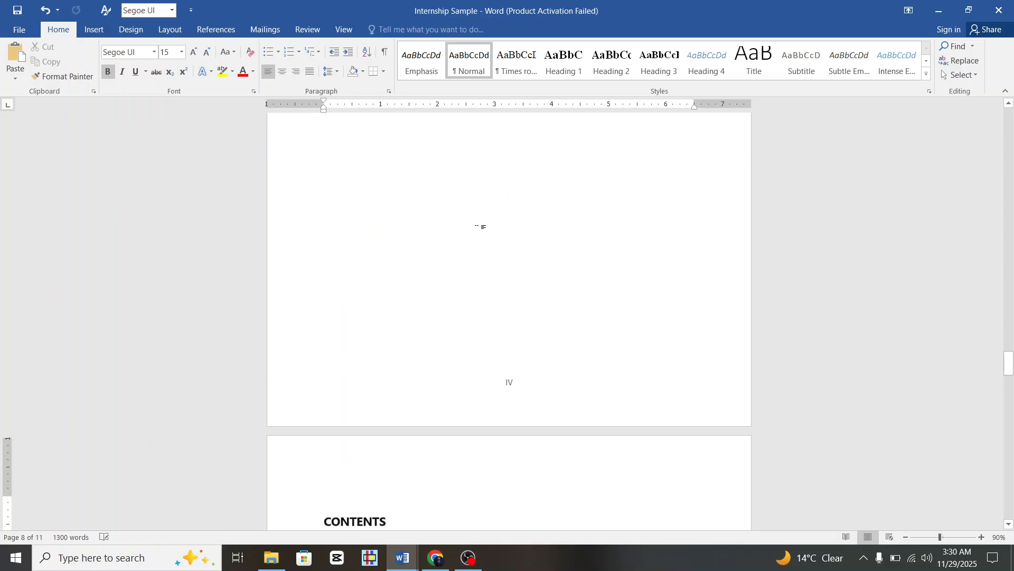
pyautogui.scroll(-4, 459, 240)
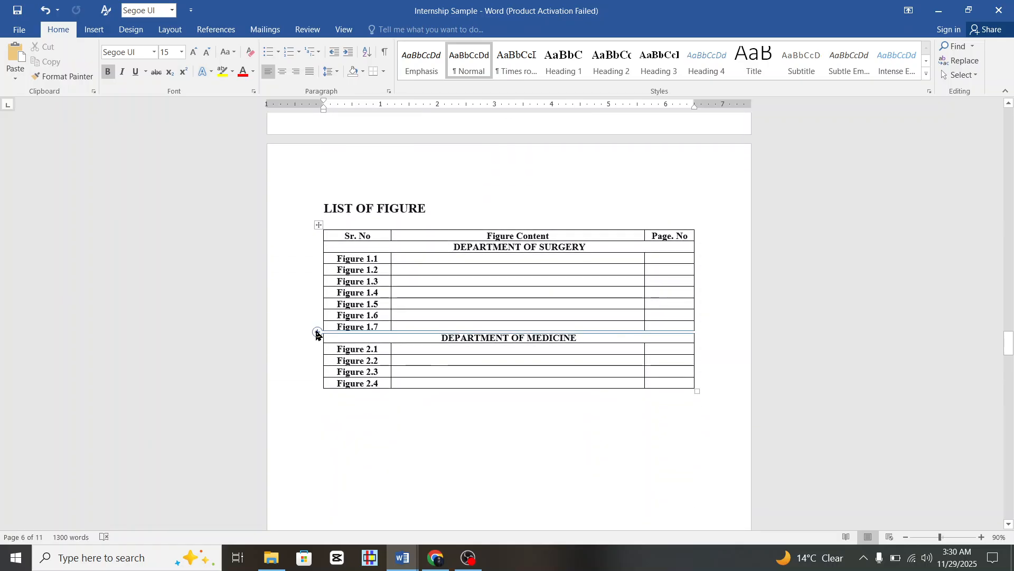
# Insert seven empty rows under Figure 1.7 and paste 'Figure' into five of their Sr. No cells.
pyautogui.click(317, 334)
pyautogui.click(317, 333)
pyautogui.click(317, 333)
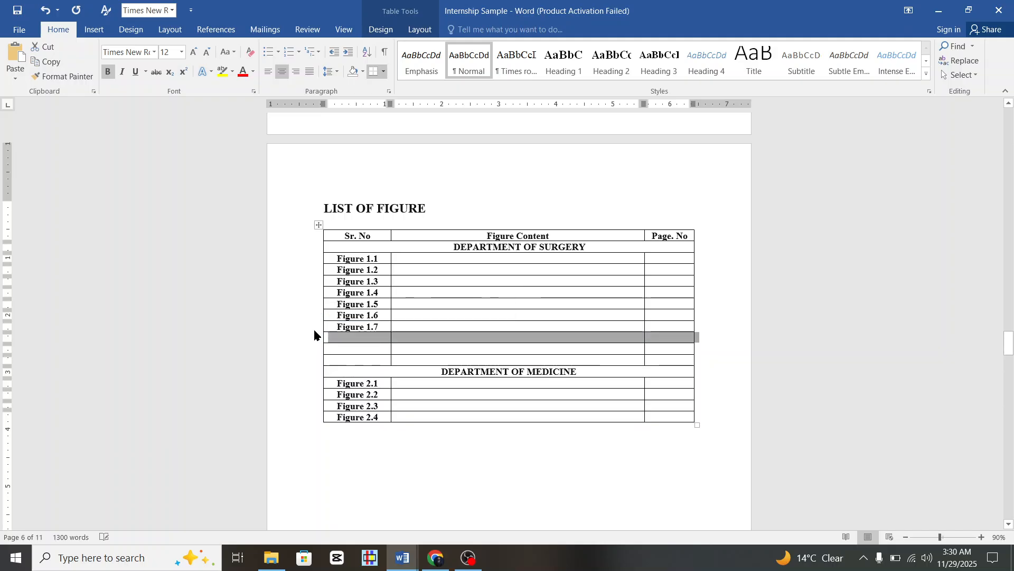
pyautogui.click(317, 333)
pyautogui.click(314, 335)
pyautogui.click(314, 336)
pyautogui.click(314, 335)
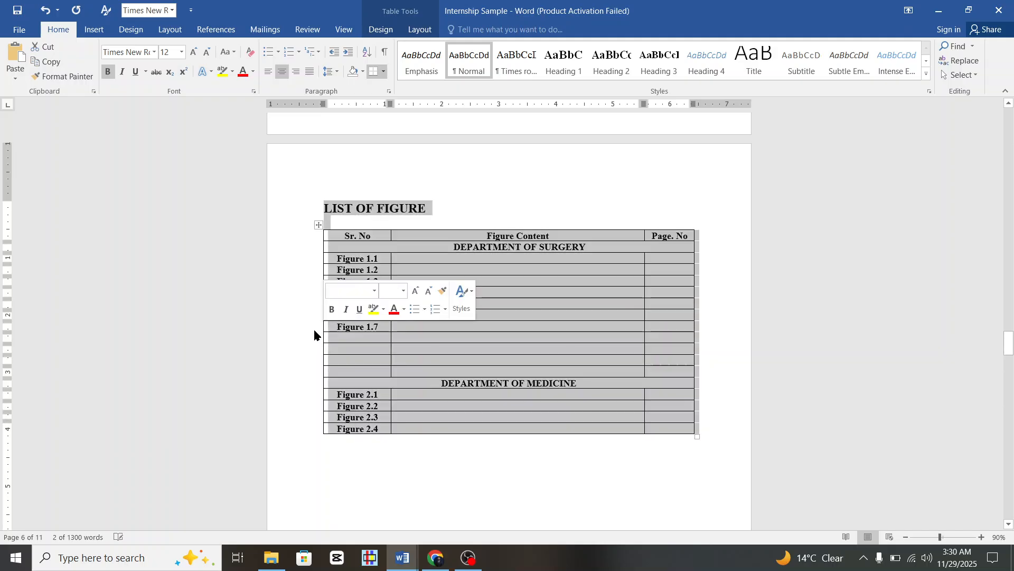
pyautogui.click(315, 335)
pyautogui.click(314, 336)
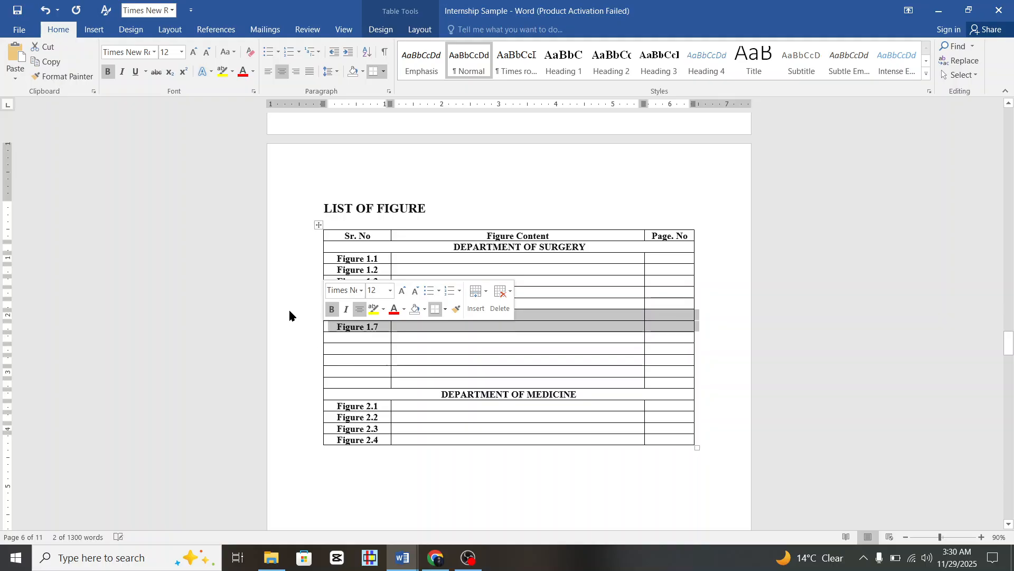
pyautogui.click(338, 338)
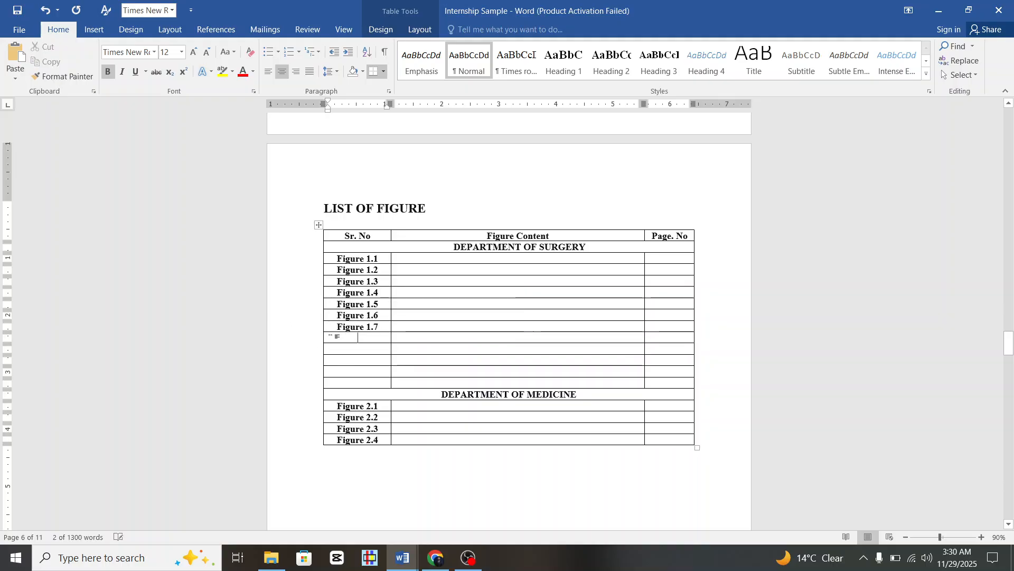
pyautogui.moveTo(350, 330)
pyautogui.mouseDown()
pyautogui.moveTo(364, 331)
pyautogui.moveTo(340, 326)
pyautogui.mouseUp()
pyautogui.click(364, 329)
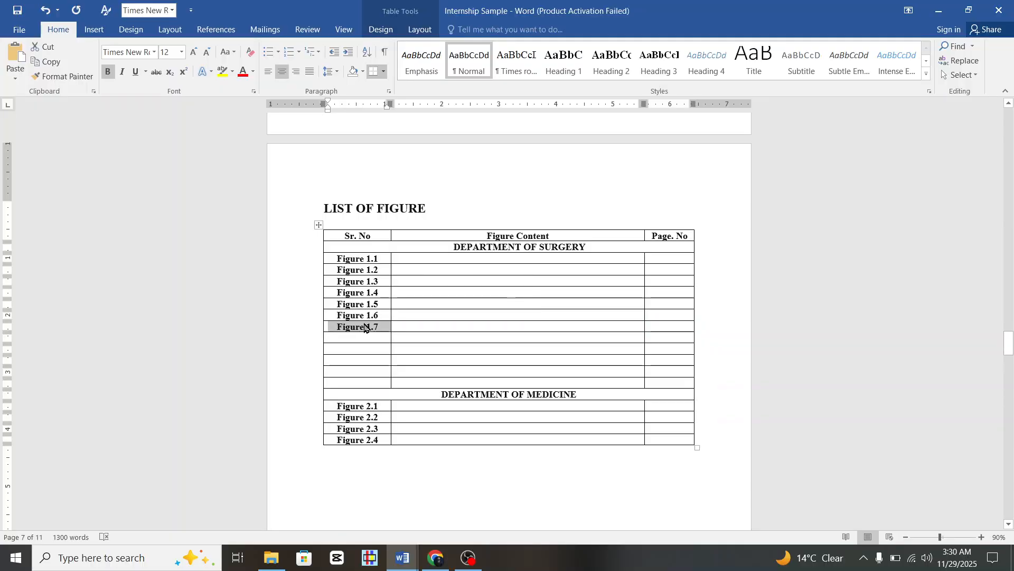
pyautogui.click(364, 327)
pyautogui.hotkey('shift', 'Left')
pyautogui.hotkey('shift', 'Left')
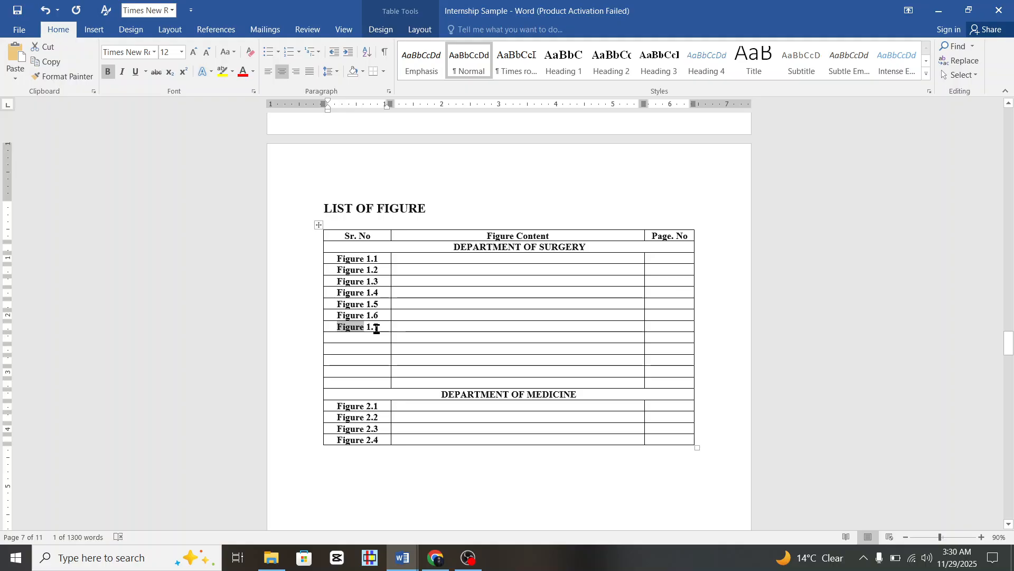
pyautogui.click(351, 336)
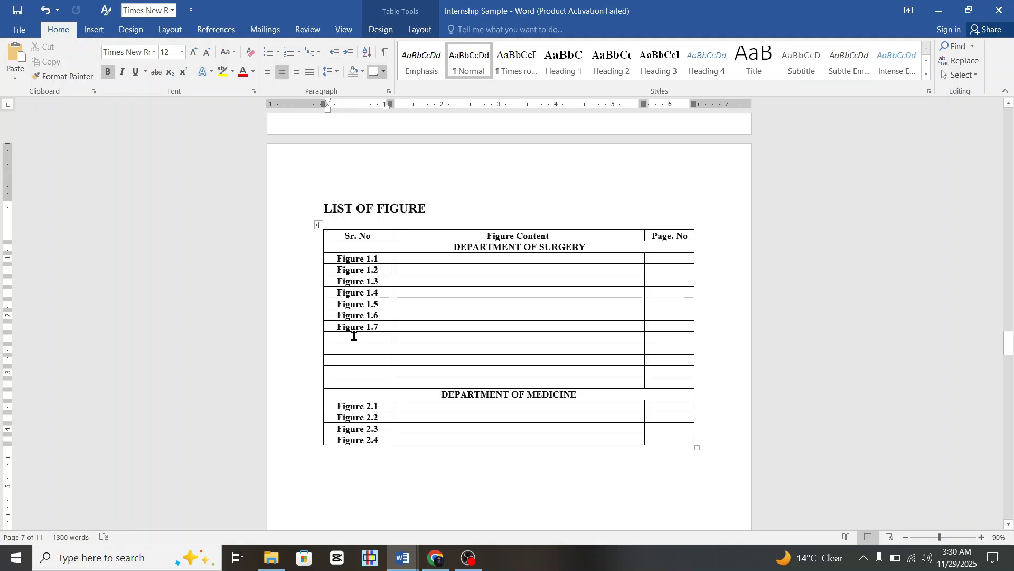
pyautogui.moveTo(351, 337); pyautogui.dragTo(360, 383)
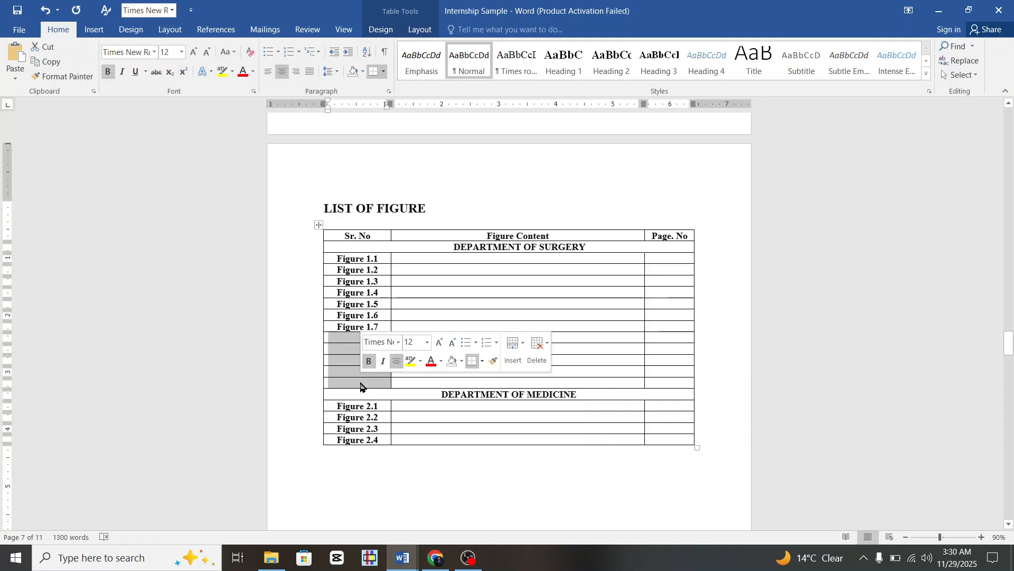
pyautogui.write('Figure')
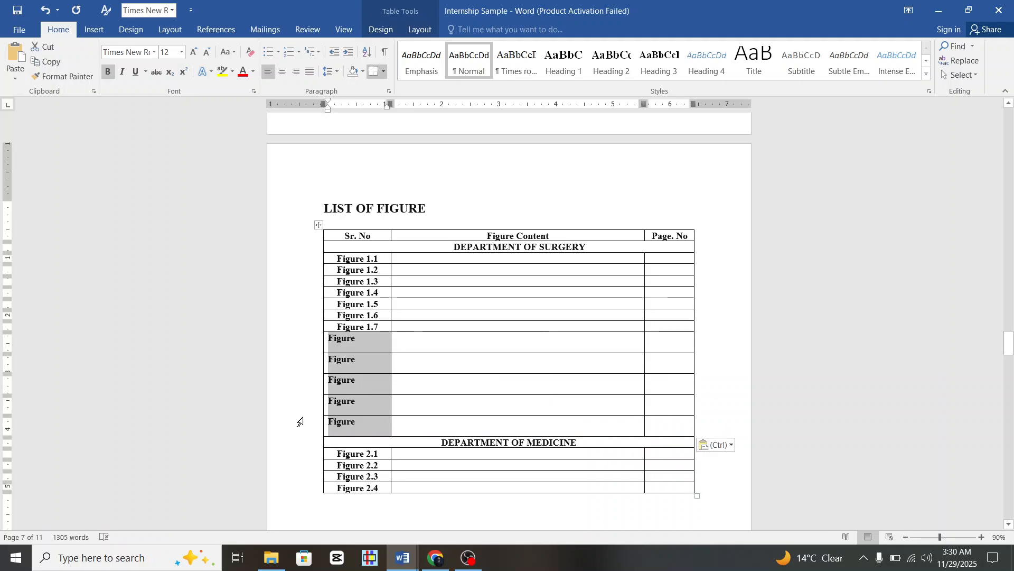
# Add three more rows above DEPARTMENT OF MEDICINE and paste 'Figure' into them.
pyautogui.moveTo(320, 437)
pyautogui.click(318, 436)
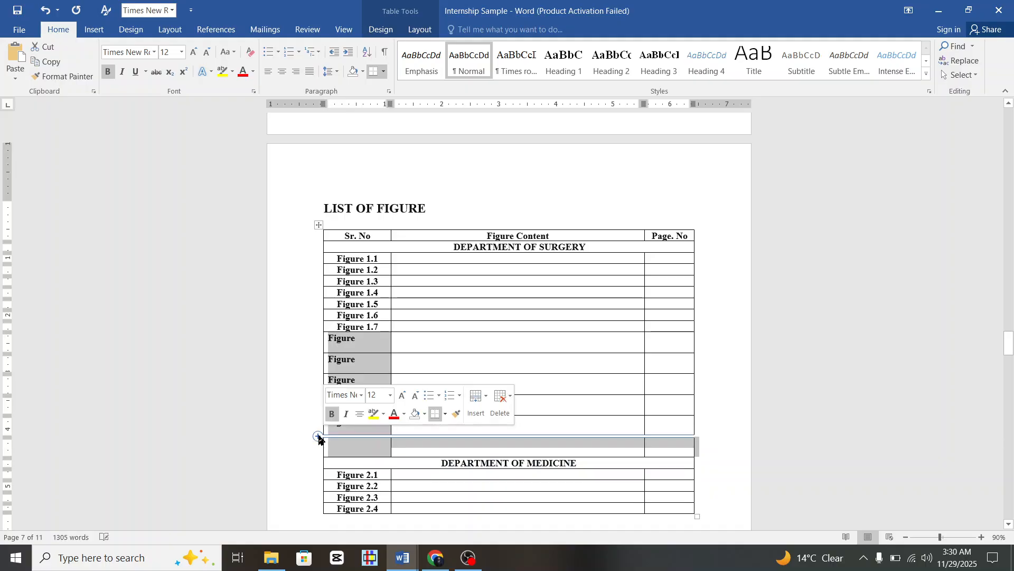
pyautogui.click(318, 436)
pyautogui.click(318, 436)
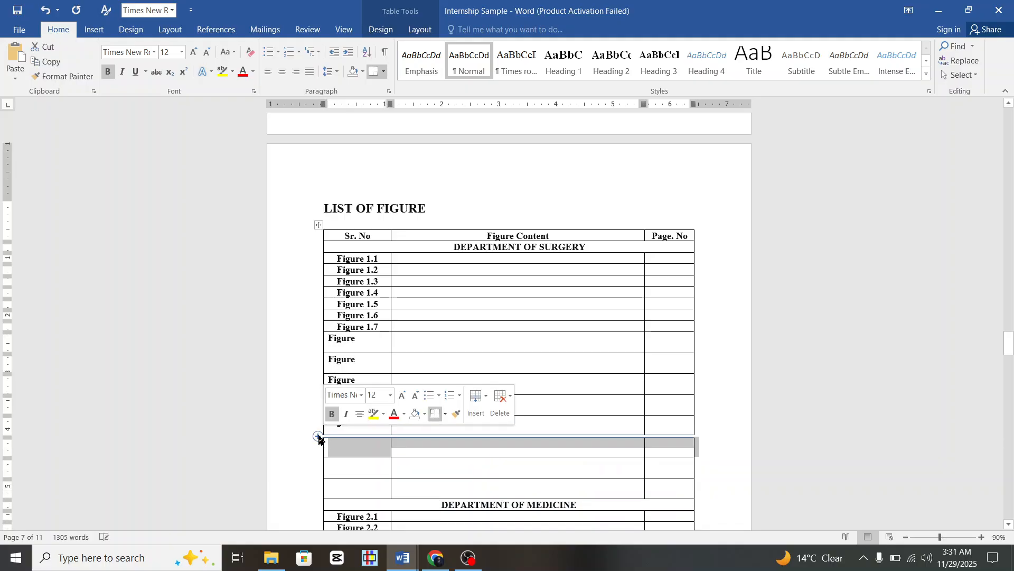
pyautogui.scroll(-2, 390, 446)
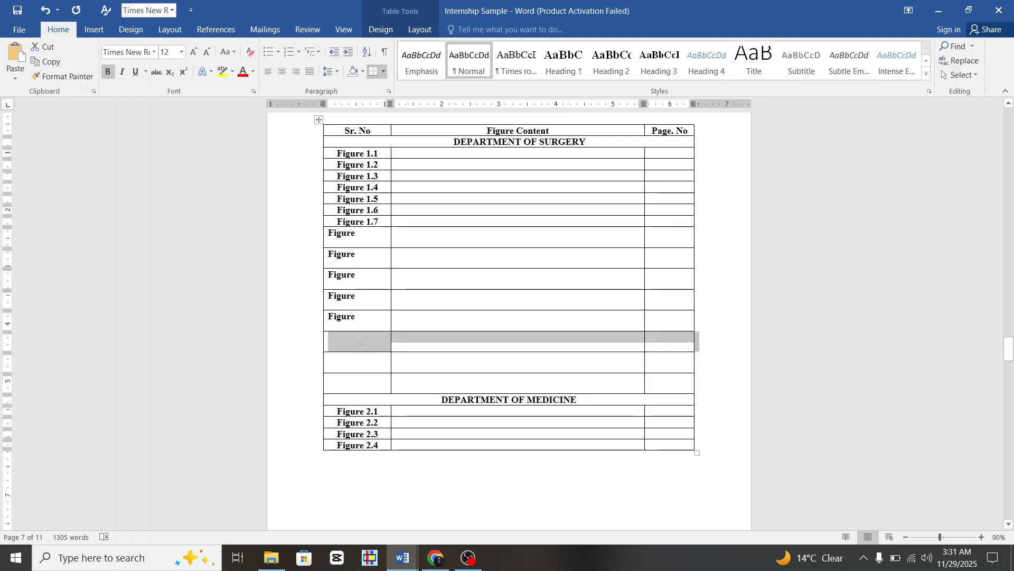
pyautogui.moveTo(333, 340); pyautogui.dragTo(366, 385)
pyautogui.write('Figure Figure Figure')
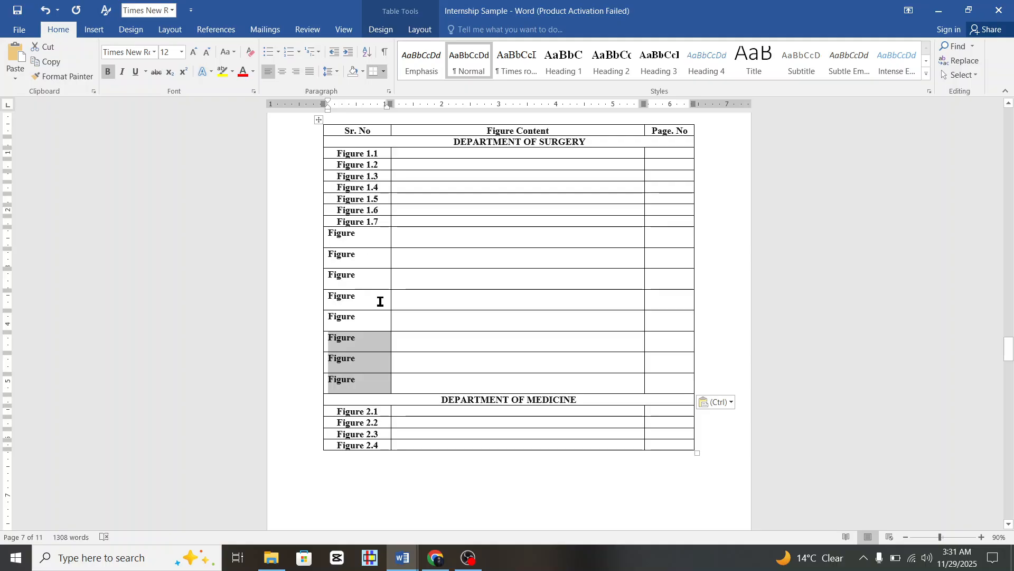
# Delete the surplus Figure rows, keeping four between Figure 1.7 and the Medicine heading.
pyautogui.moveTo(358, 326); pyautogui.dragTo(675, 380)
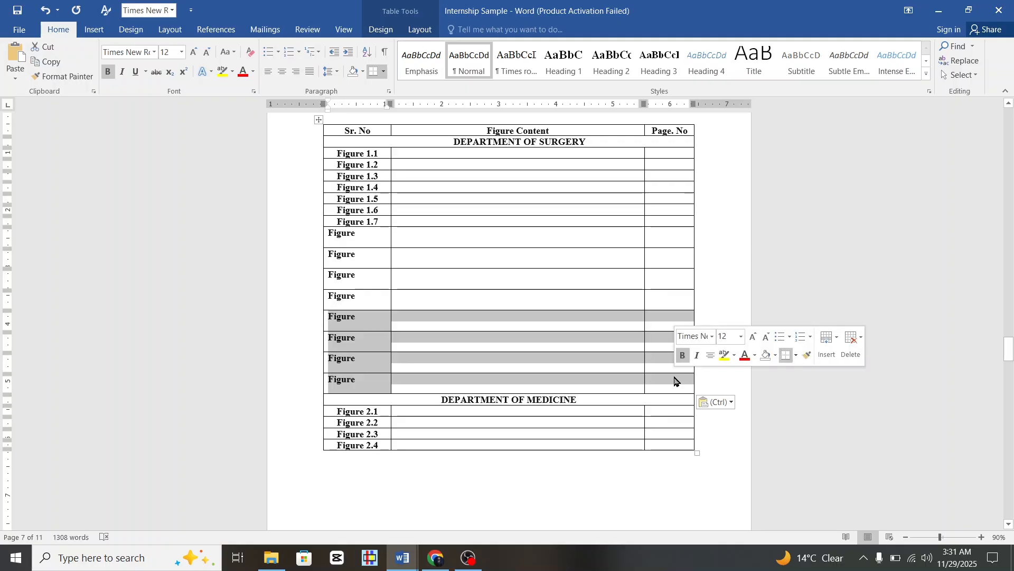
pyautogui.press('BackSpace')
pyautogui.click(473, 301)
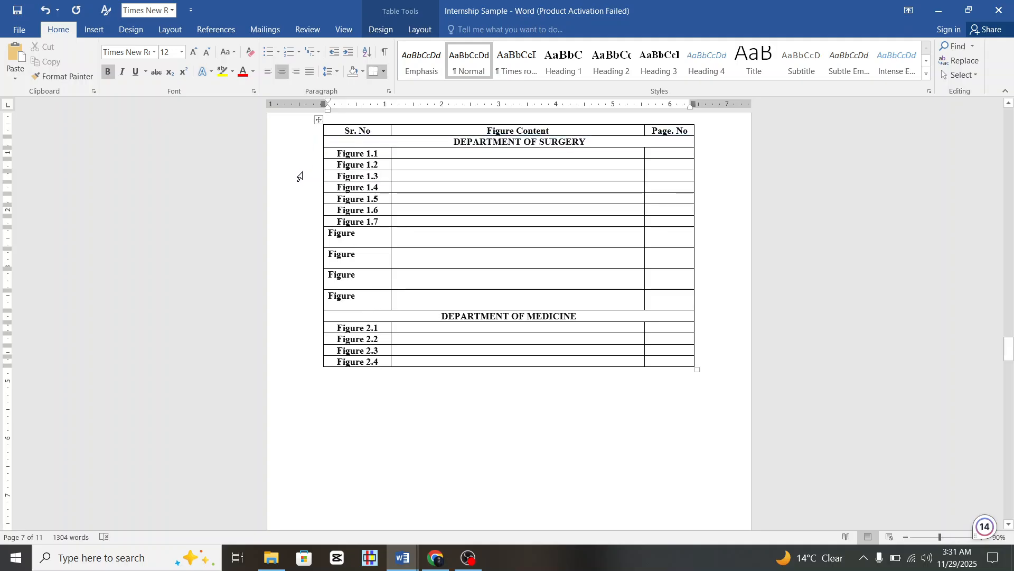
# Copy the Figure 1.2–1.6 row formatting onto the four new Figure rows.
pyautogui.moveTo(299, 165); pyautogui.dragTo(296, 210)
pyautogui.click(62, 76)
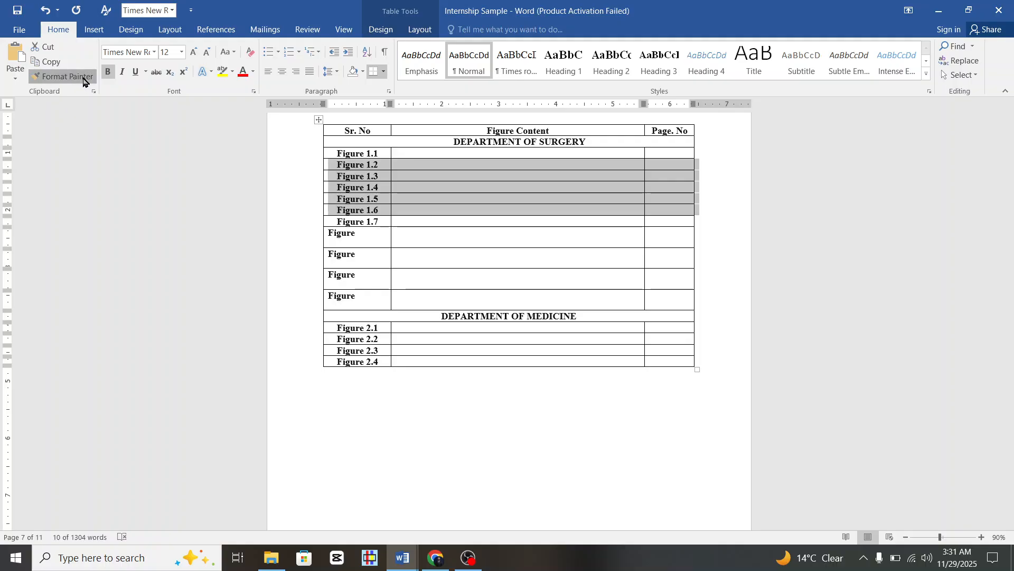
pyautogui.moveTo(307, 242); pyautogui.dragTo(317, 296)
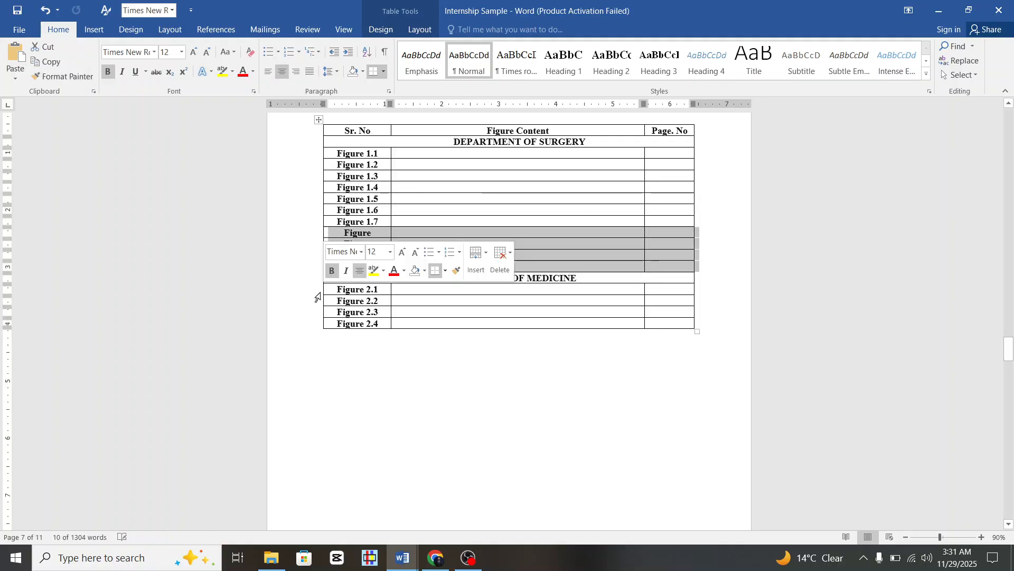
pyautogui.click(518, 423)
# Number the new surgery rows Figure 1.8, 1.9, 1.10 and 1.11.
pyautogui.click(383, 233)
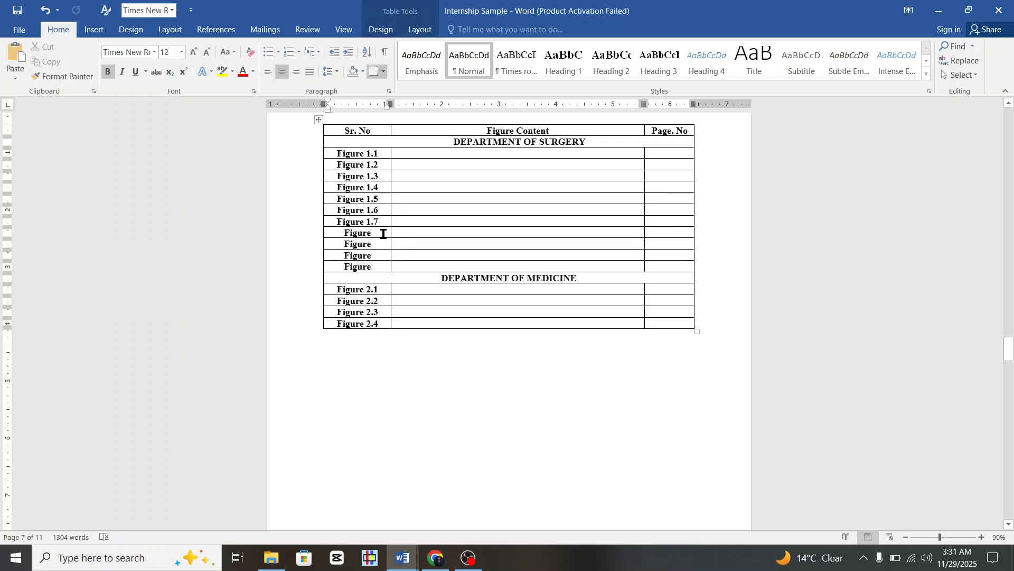
pyautogui.write('1.8')
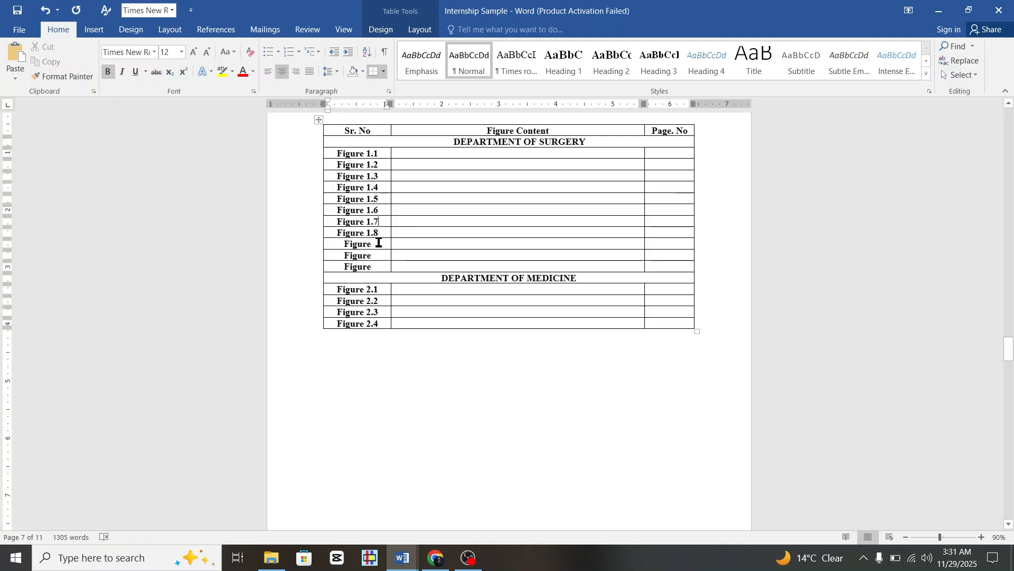
pyautogui.write(' 1.9')
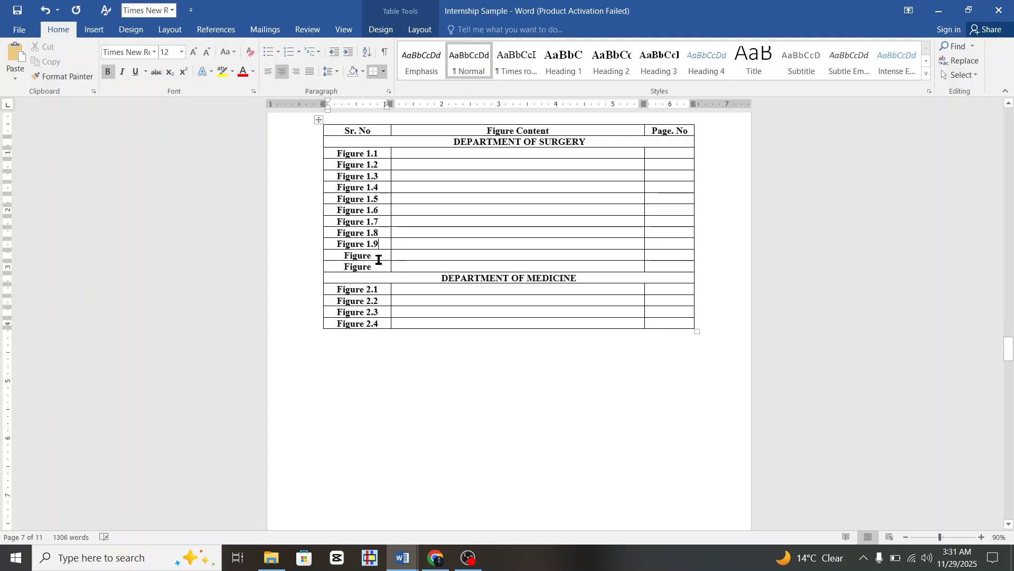
pyautogui.click(380, 254)
pyautogui.write('1.1')
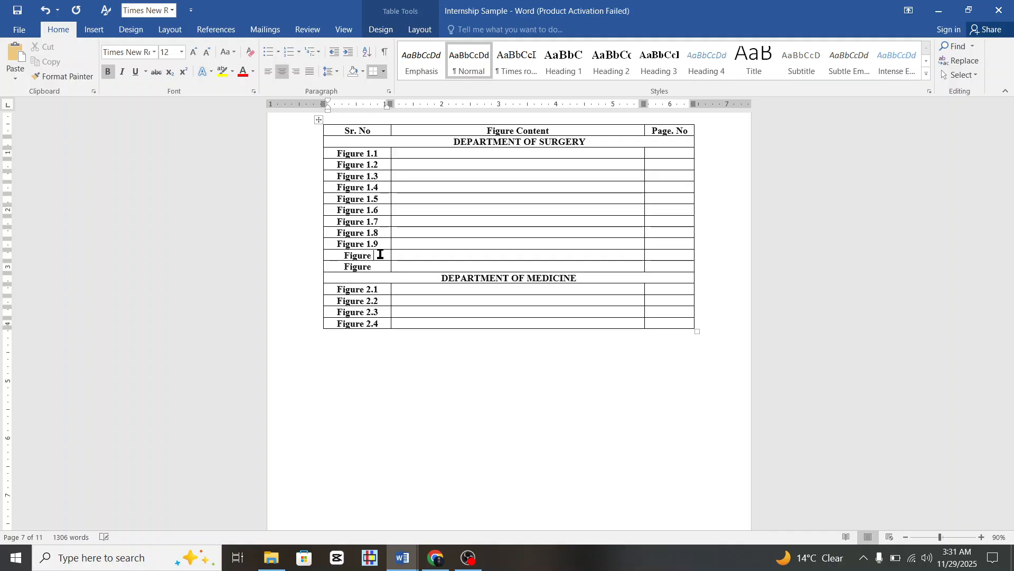
pyautogui.write('0')
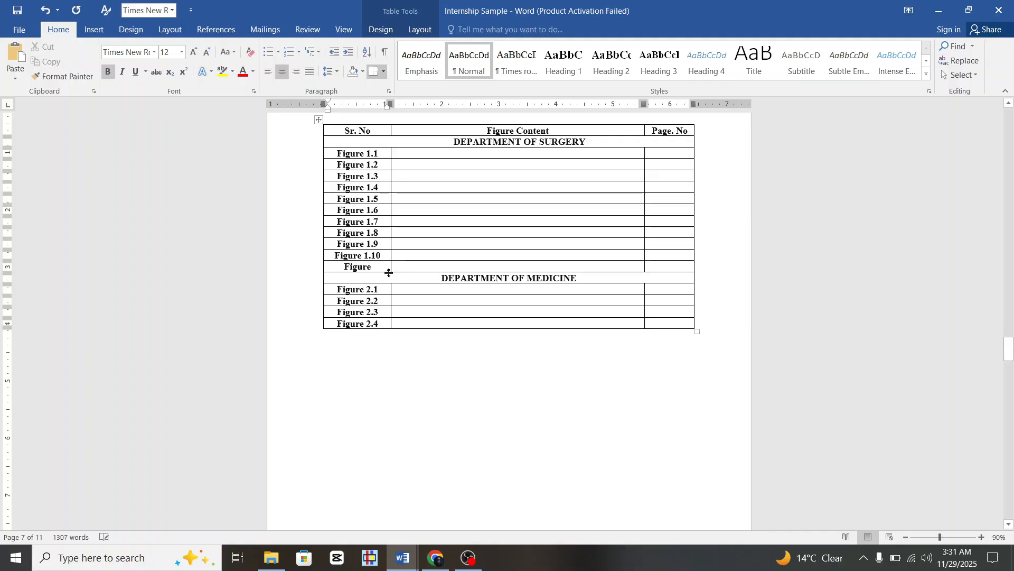
pyautogui.write(' 1.11')
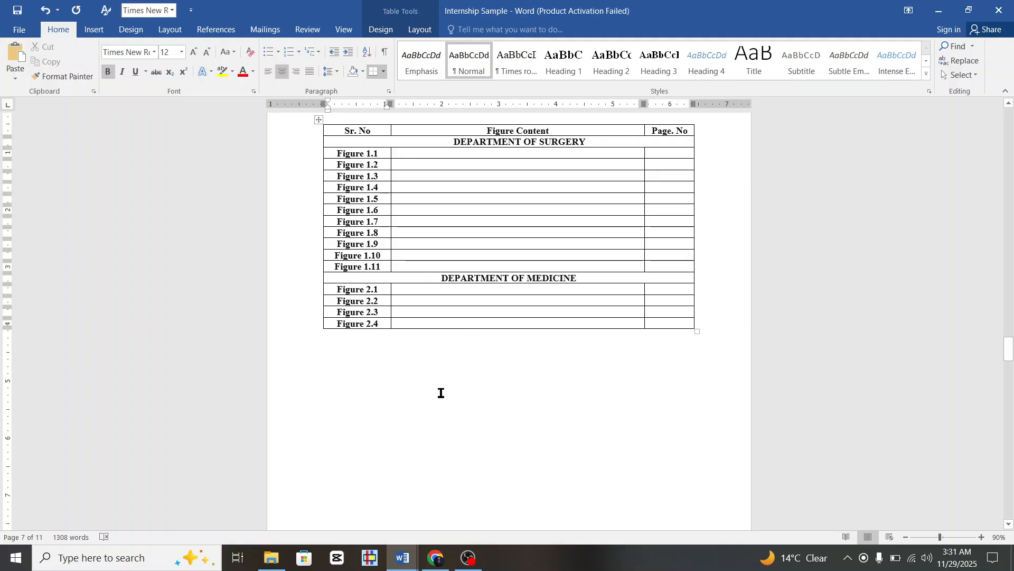
pyautogui.scroll(-15, 440, 391)
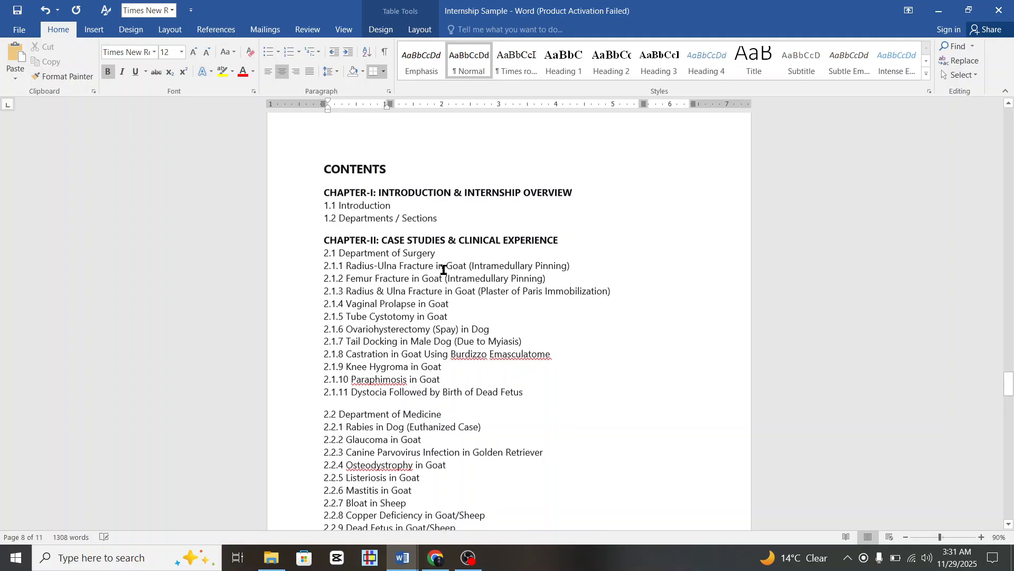
# Scroll through the CONTENTS page and back up to the LIST OF FIGURE table.
pyautogui.scroll(-5, 444, 267)
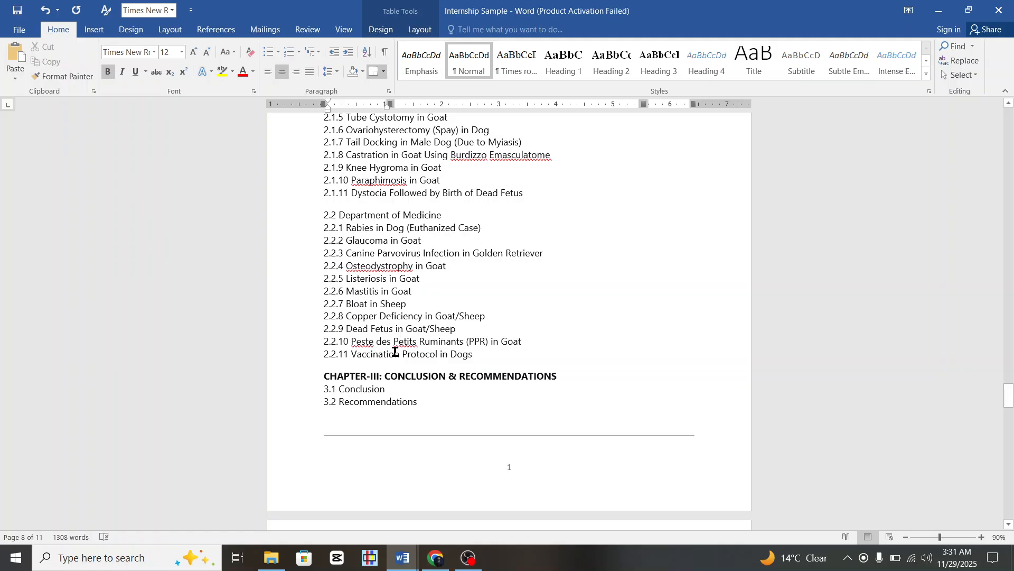
pyautogui.scroll(15, 395, 352)
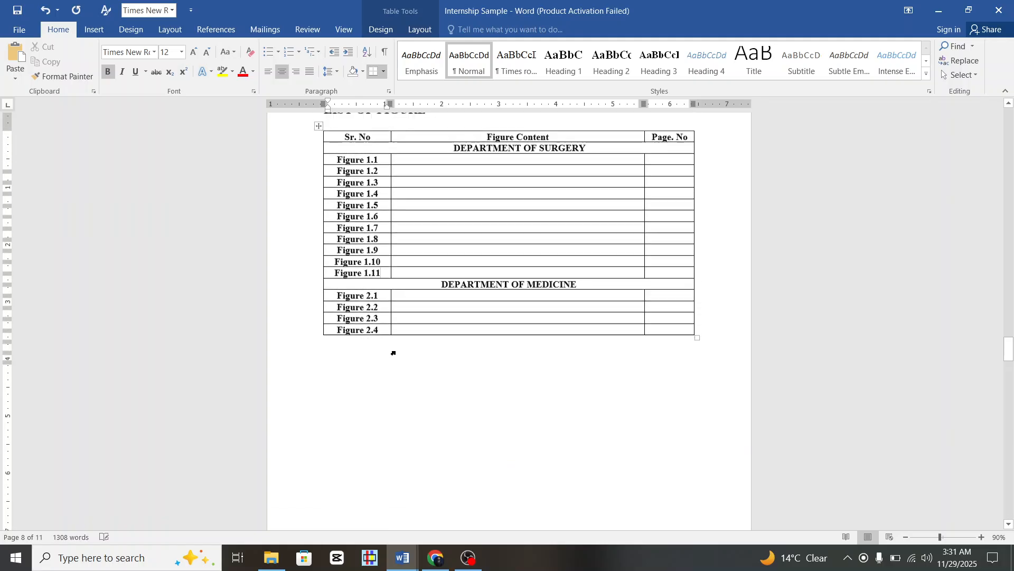
pyautogui.scroll(3, 393, 351)
pyautogui.scroll(-2, 394, 352)
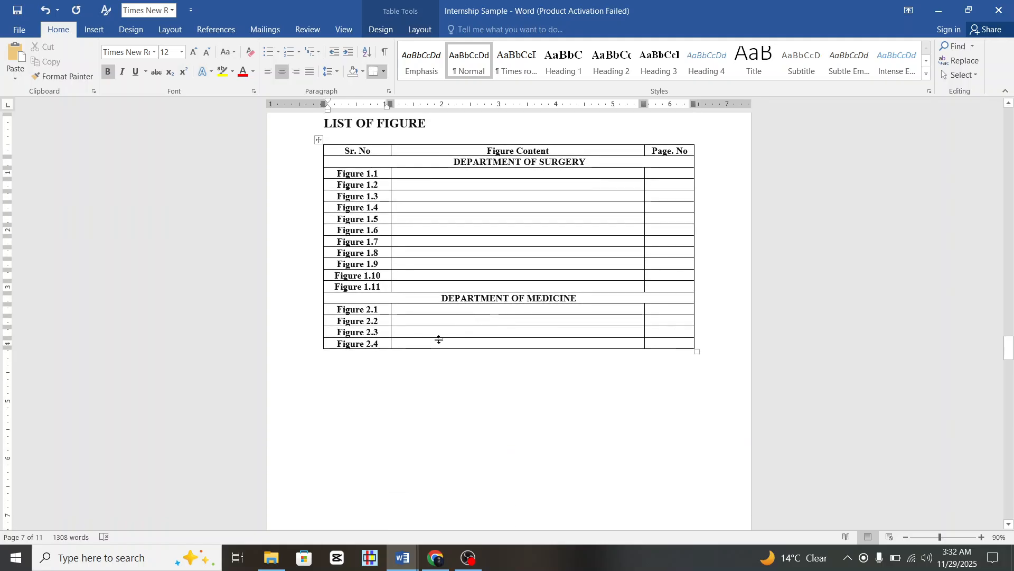
# Add seven rows below Figure 2.4 and paste 'Figure' into their Sr. No cells.
pyautogui.click(316, 349)
pyautogui.click(317, 348)
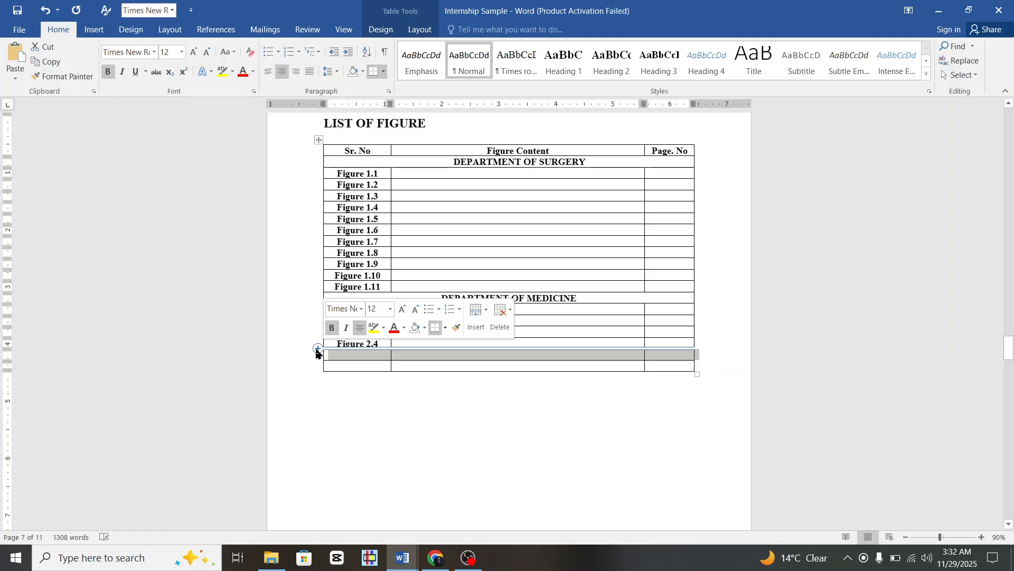
pyautogui.click(317, 349)
pyautogui.click(317, 349)
pyautogui.click(317, 349)
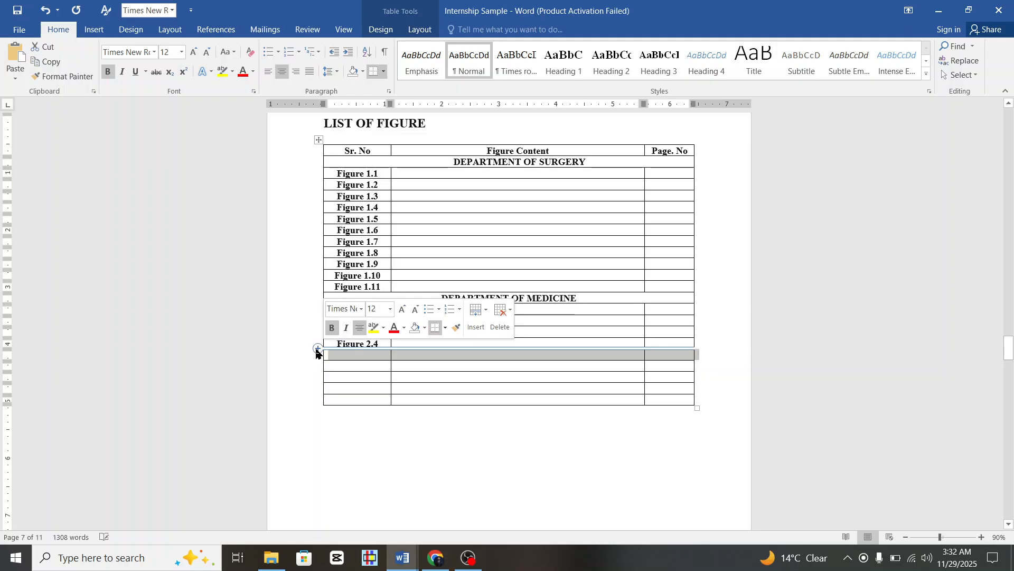
pyautogui.click(317, 349)
pyautogui.click(317, 349)
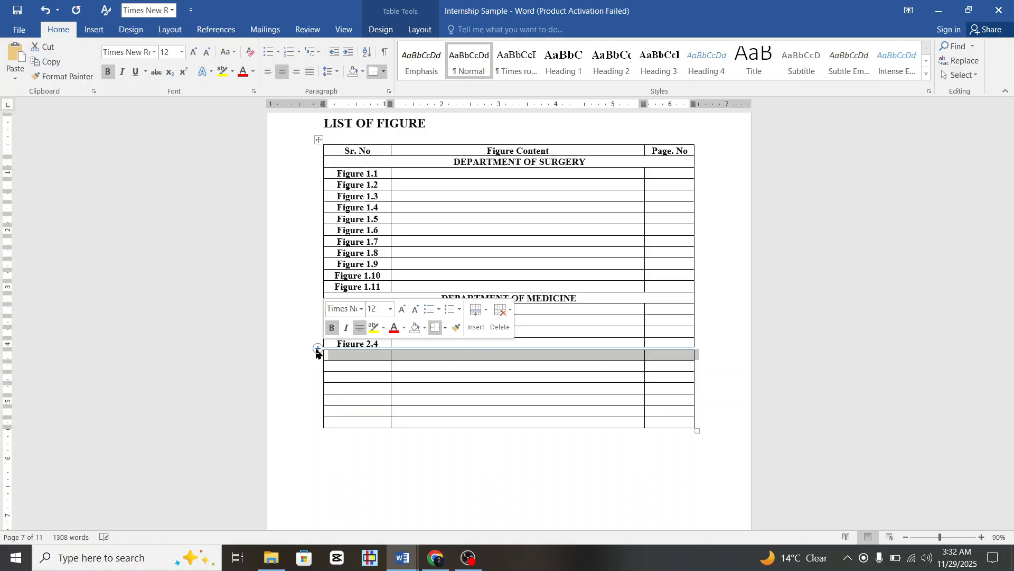
pyautogui.click(344, 364)
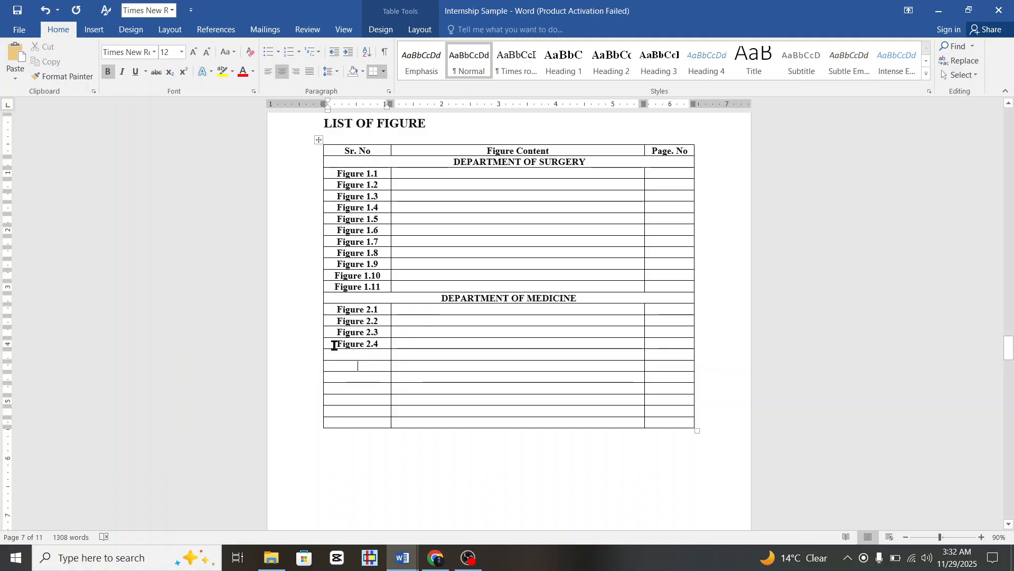
pyautogui.moveTo(334, 346); pyautogui.dragTo(364, 346)
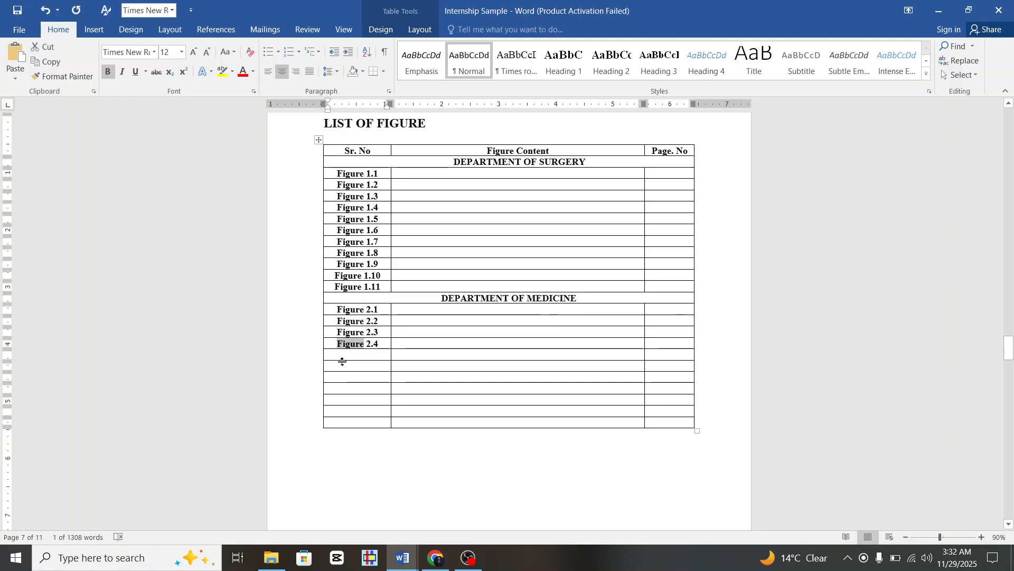
pyautogui.moveTo(354, 353); pyautogui.dragTo(369, 427)
pyautogui.write('Figure Figure Figure Figure Figure Figure Figure')
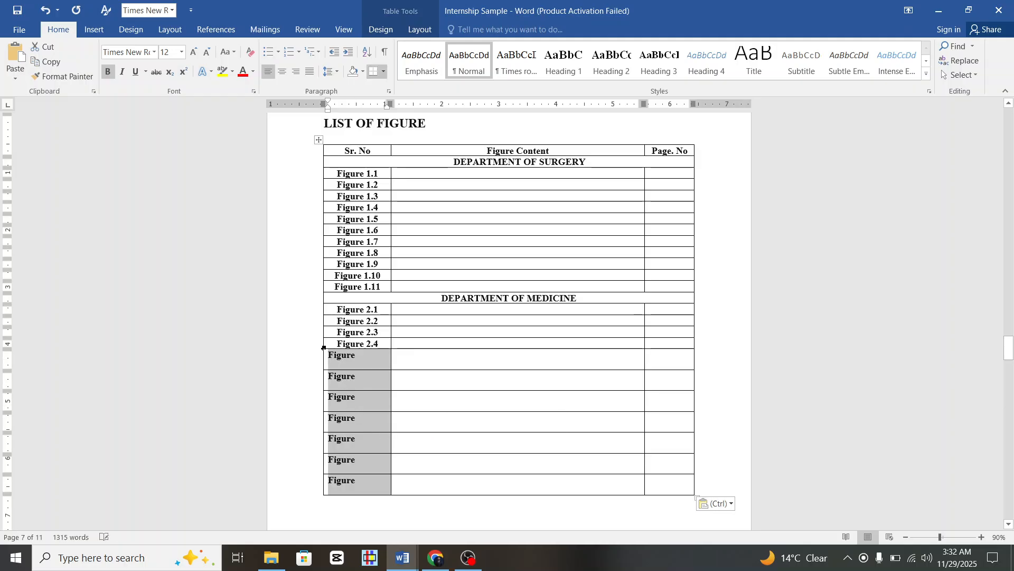
# Copy the Figure 2.2 cell formatting onto the seven new Figure rows.
pyautogui.click(325, 319)
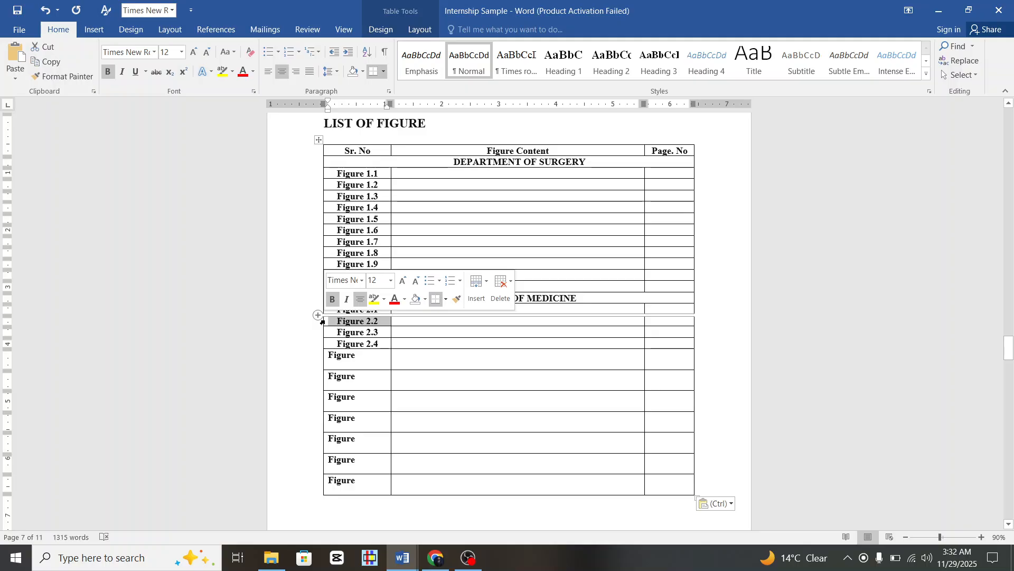
pyautogui.click(84, 76)
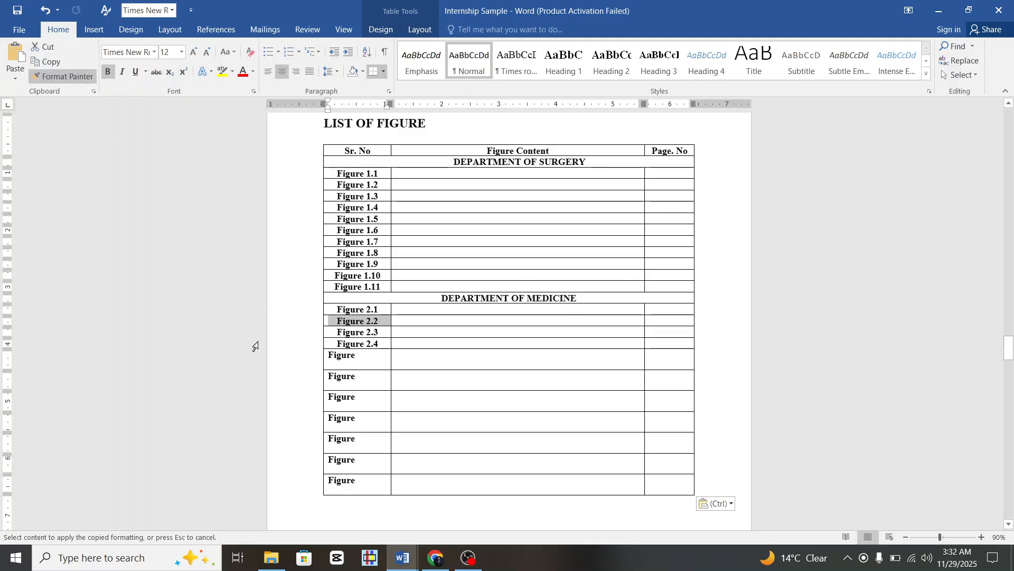
pyautogui.moveTo(315, 366); pyautogui.dragTo(340, 478)
pyautogui.click(449, 501)
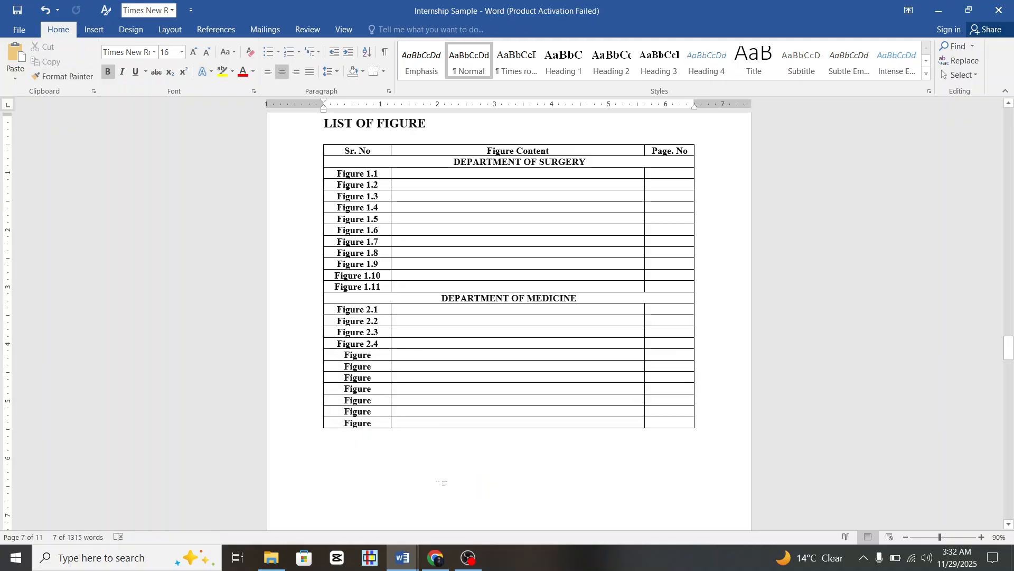
pyautogui.click(379, 355)
pyautogui.write('2.')
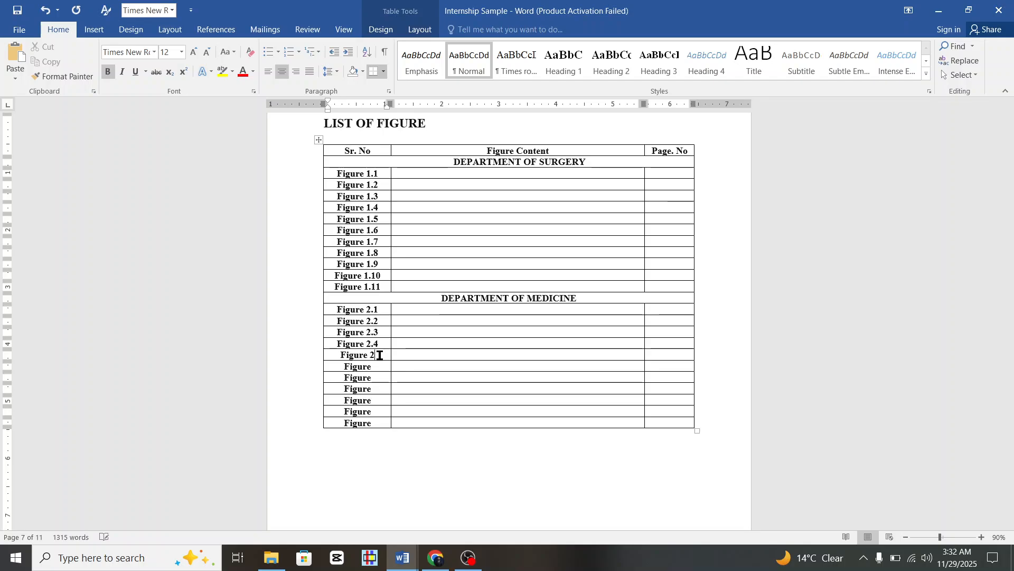
pyautogui.write('5')
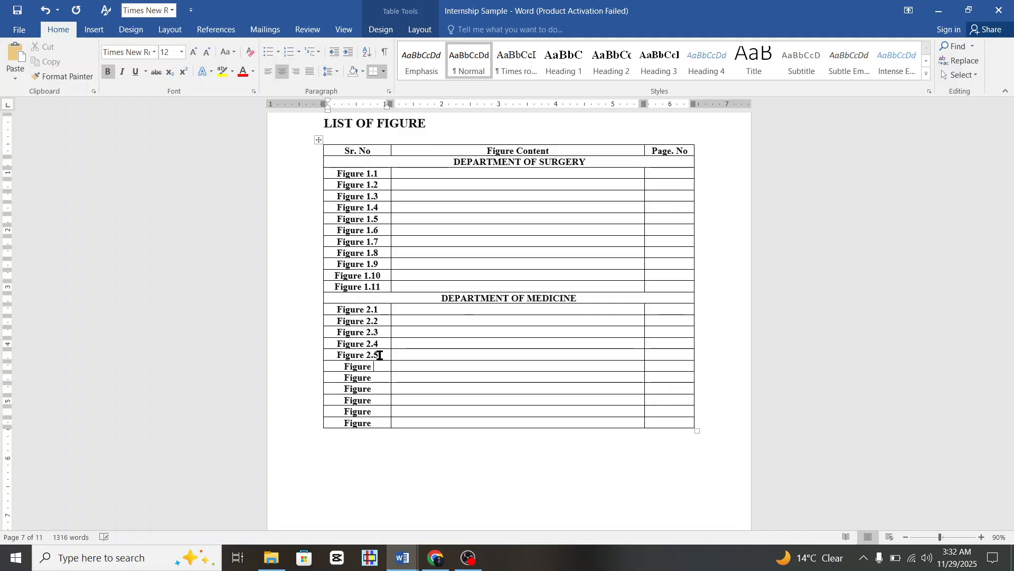
pyautogui.write('2.6')
pyautogui.press('Down')
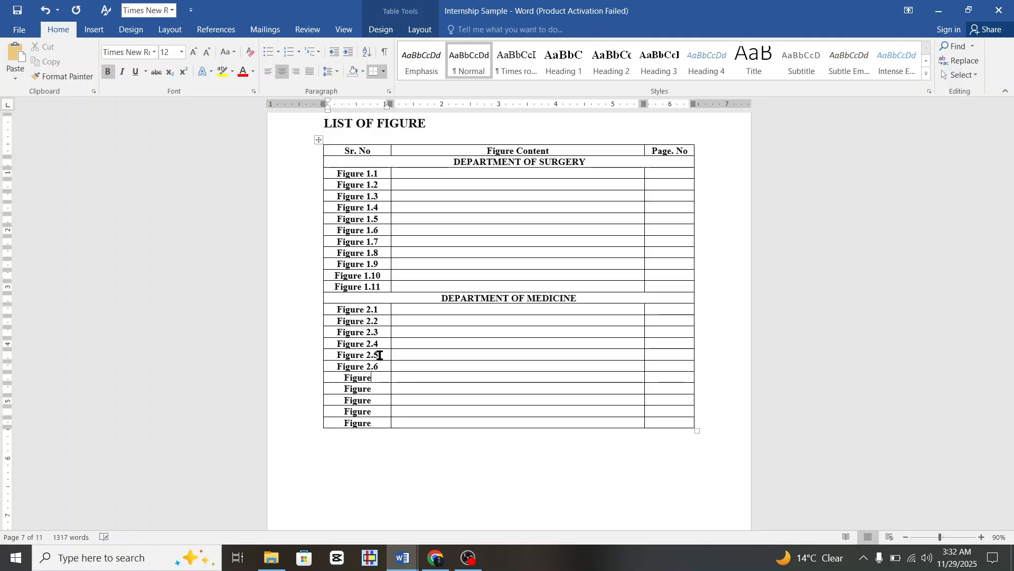
pyautogui.write('2.7')
pyautogui.press('Down')
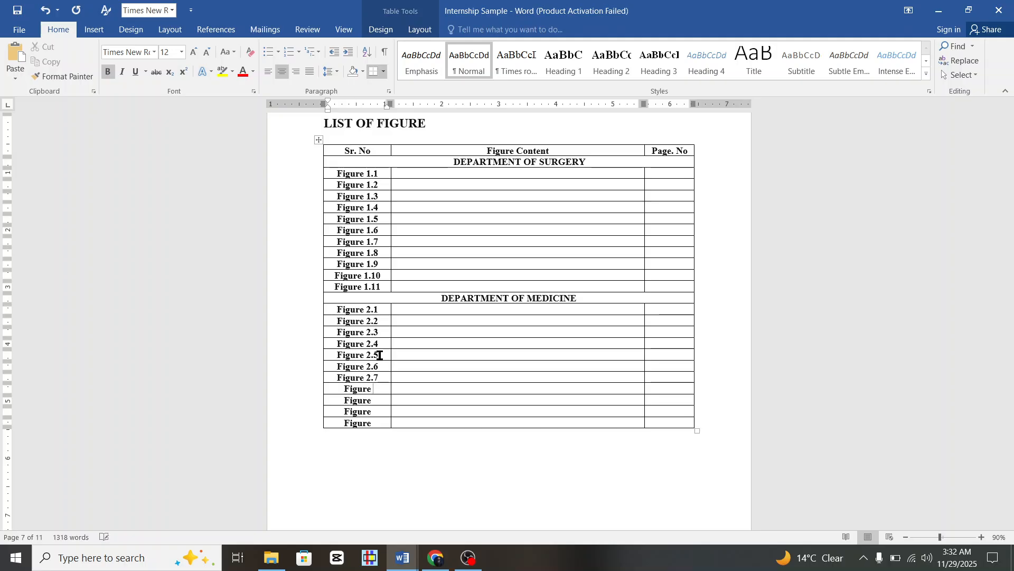
pyautogui.write('2.8')
pyautogui.write('2.9')
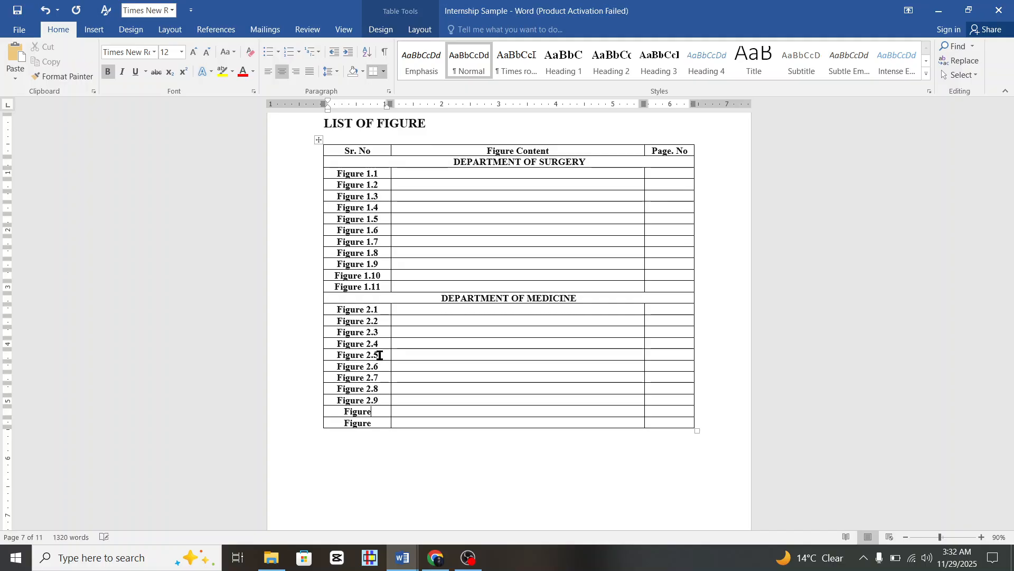
pyautogui.write('2.10')
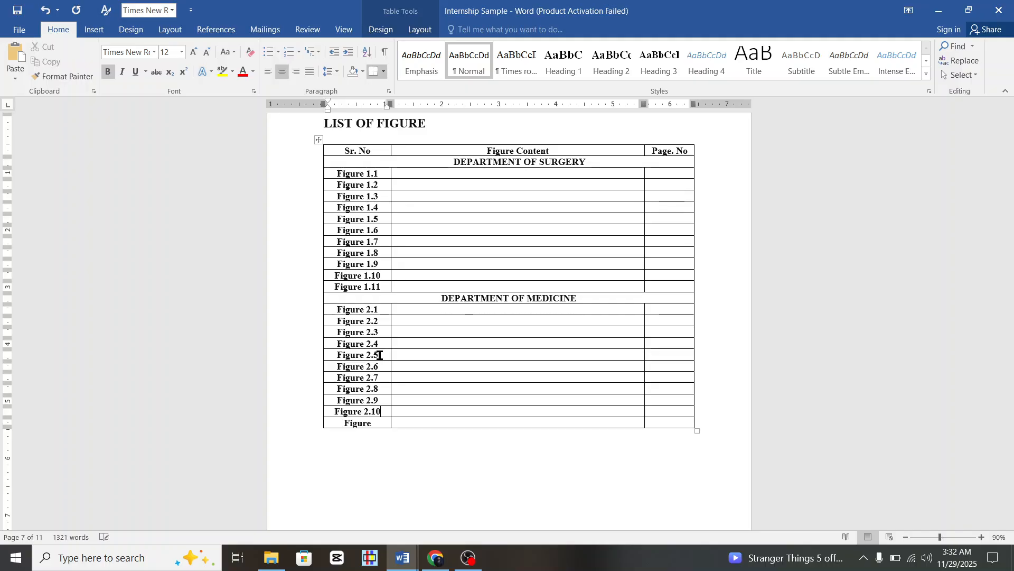
pyautogui.write('2.11')
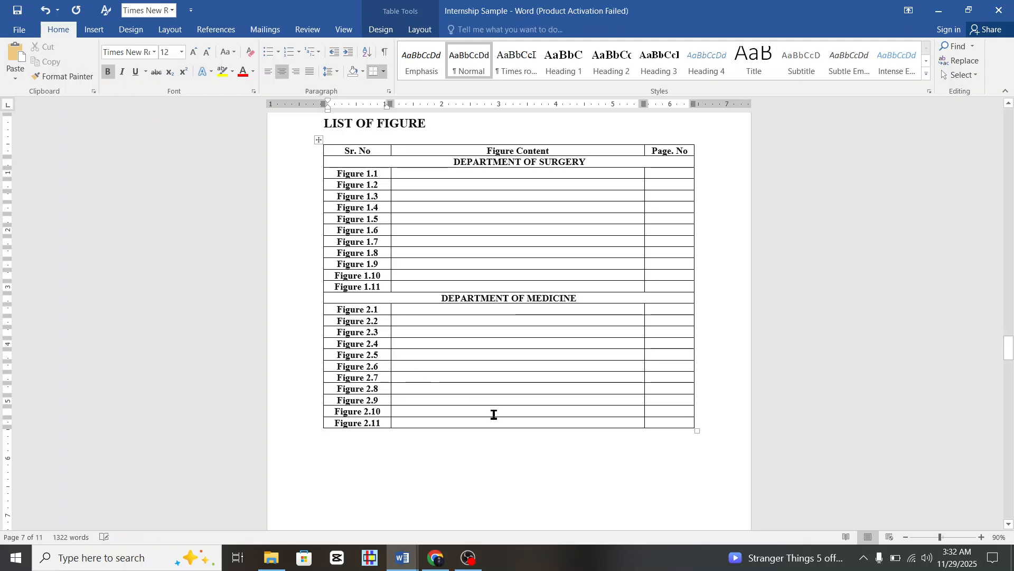
pyautogui.click(506, 509)
pyautogui.scroll(3, 477, 430)
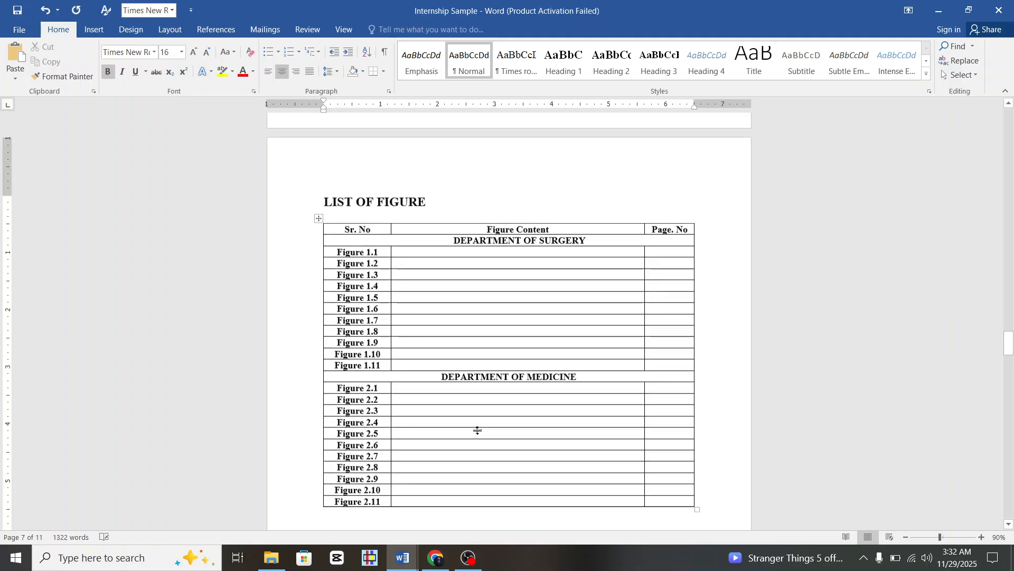
pyautogui.scroll(-4, 477, 429)
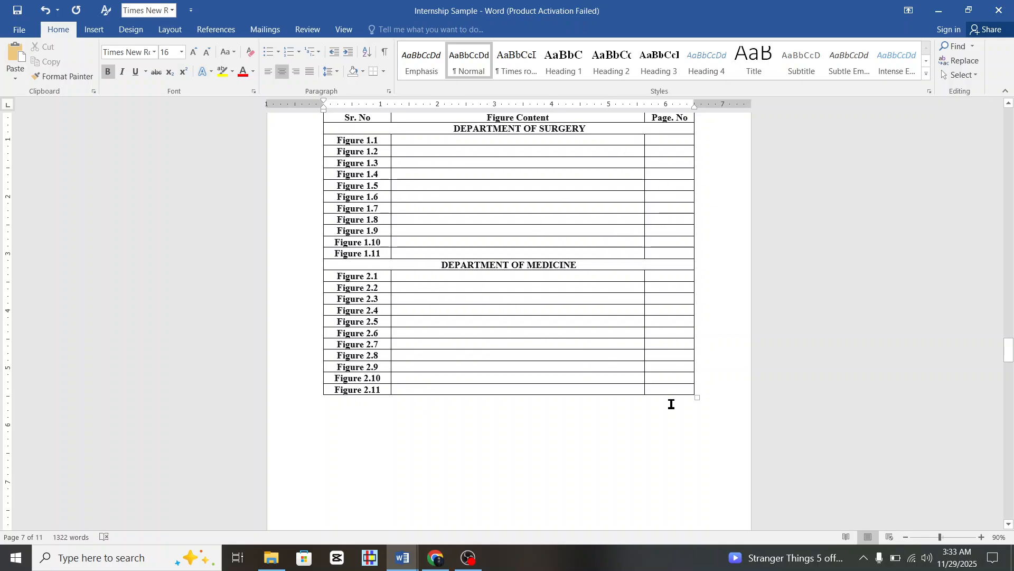
pyautogui.scroll(-10, 591, 430)
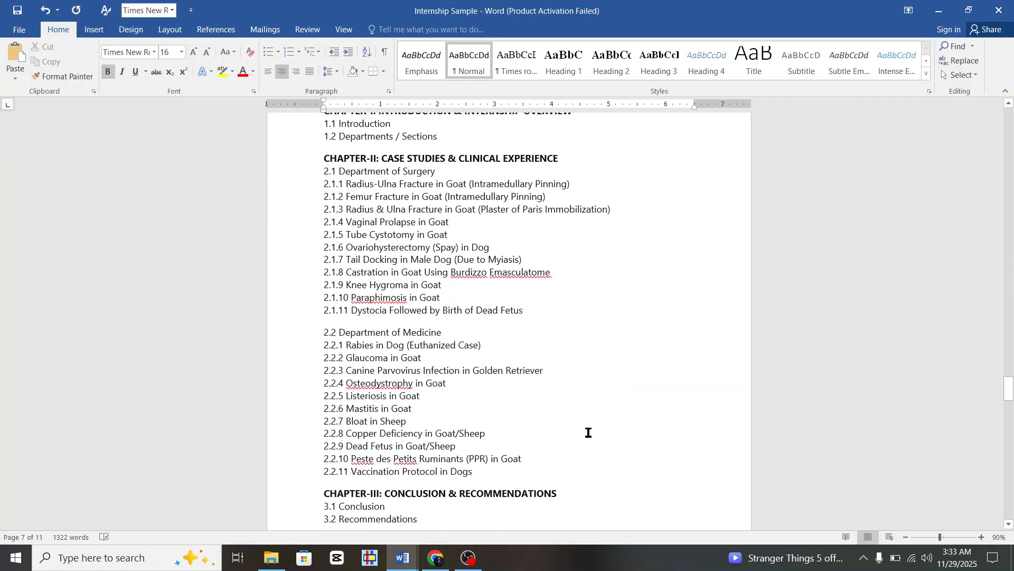
pyautogui.scroll(2, 349, 134)
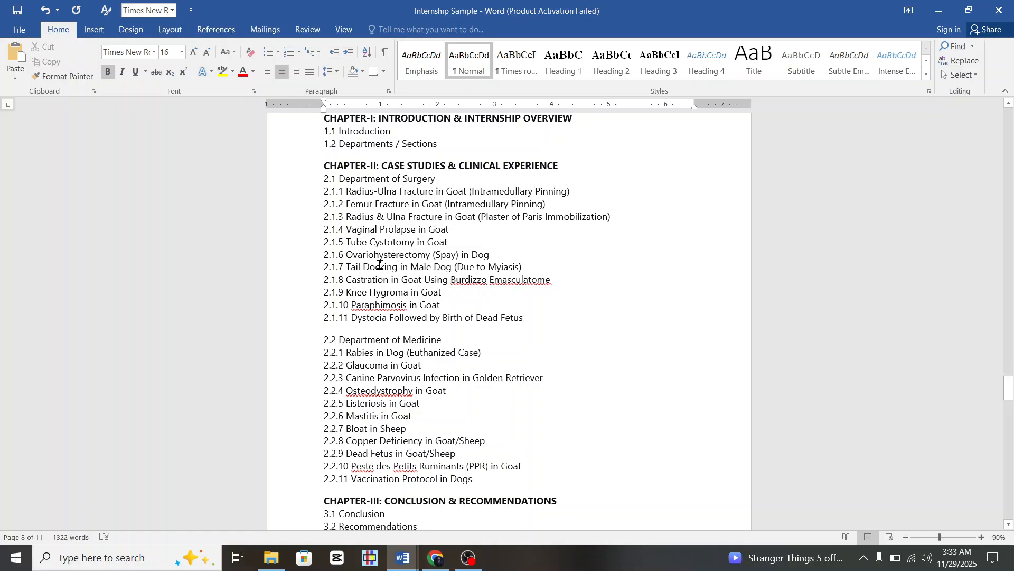
pyautogui.scroll(-9, 418, 310)
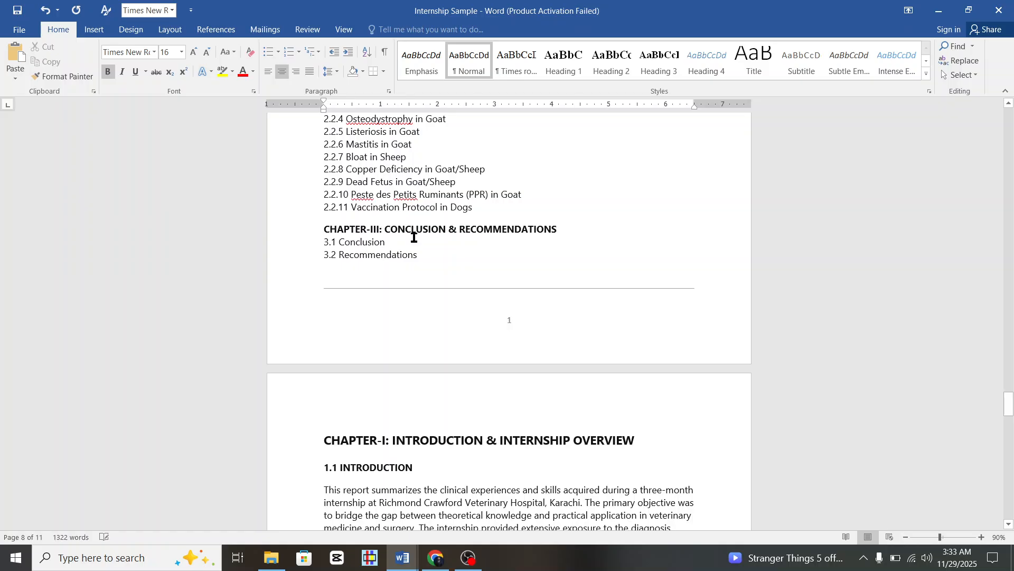
pyautogui.click(304, 235)
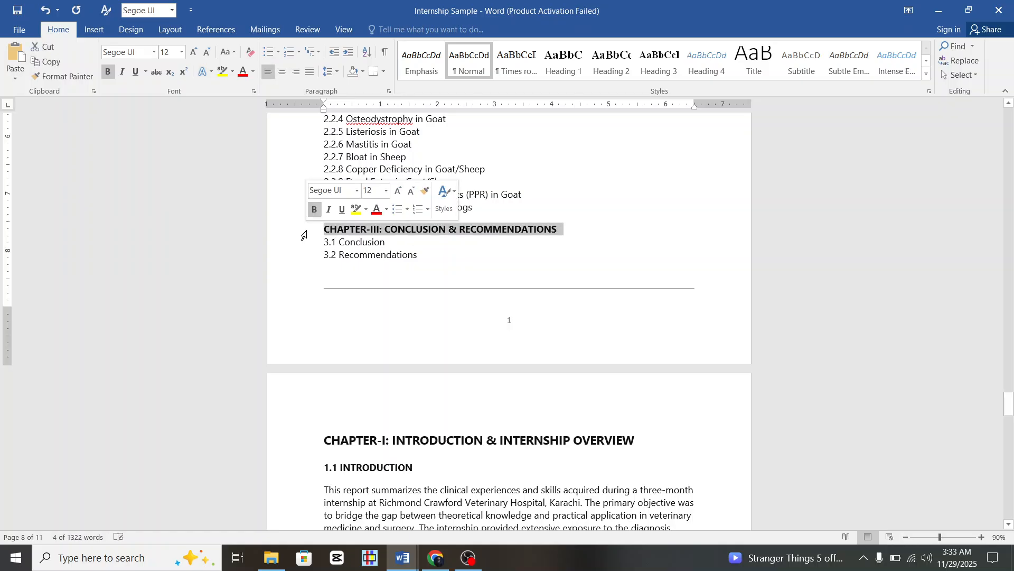
pyautogui.keyDown('shift'); pyautogui.click(305, 262); pyautogui.keyUp('shift')
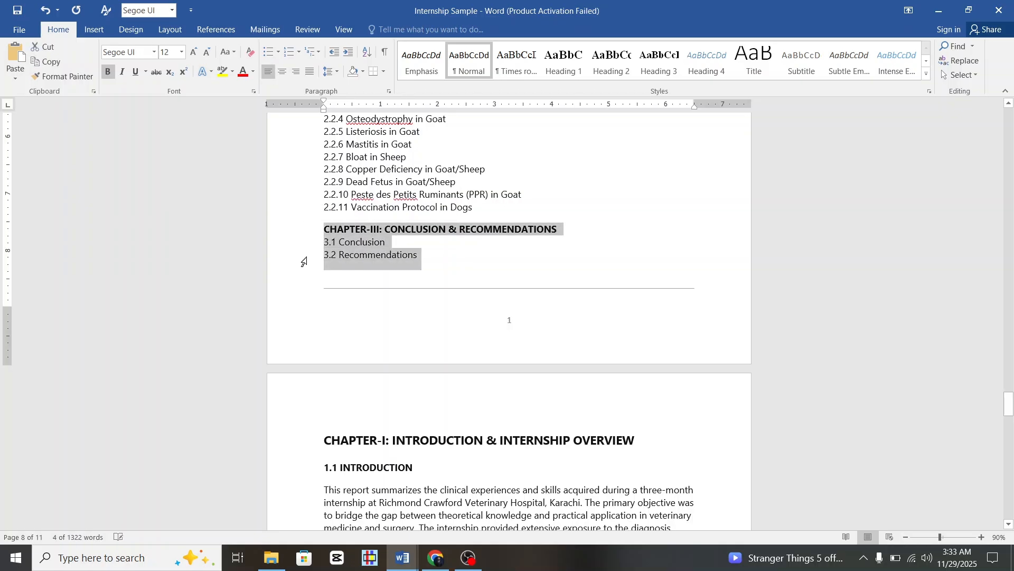
pyautogui.click(501, 269)
pyautogui.scroll(-5, 324, 236)
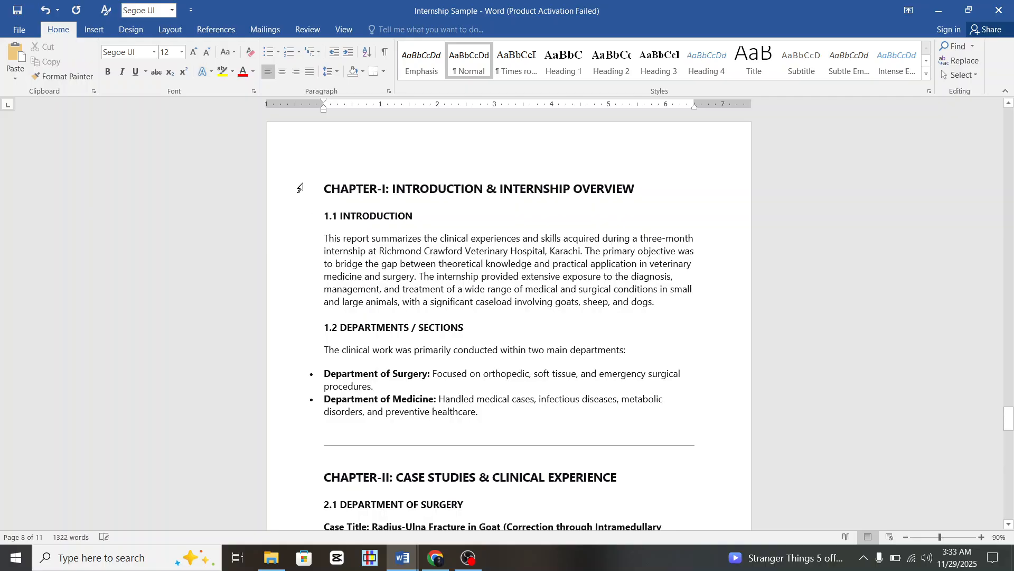
pyautogui.scroll(12, 345, 140)
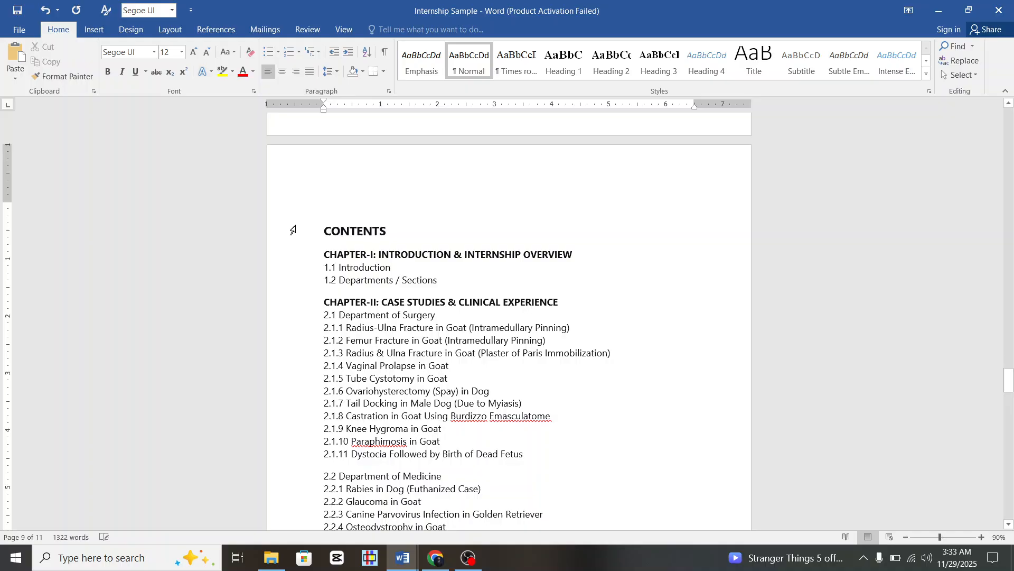
pyautogui.scroll(11, 298, 238)
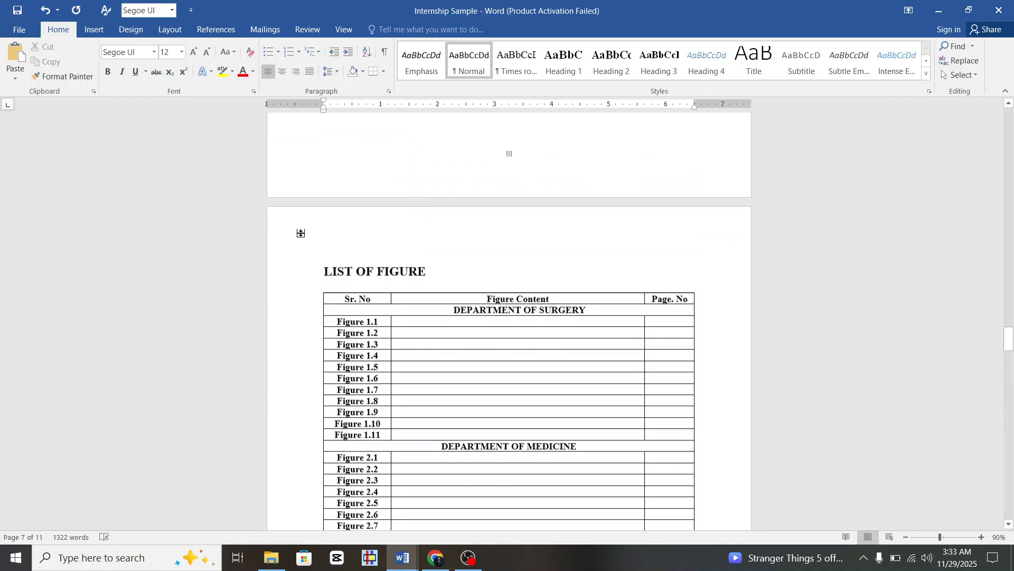
pyautogui.scroll(-9, 300, 237)
pyautogui.scroll(20, 406, 392)
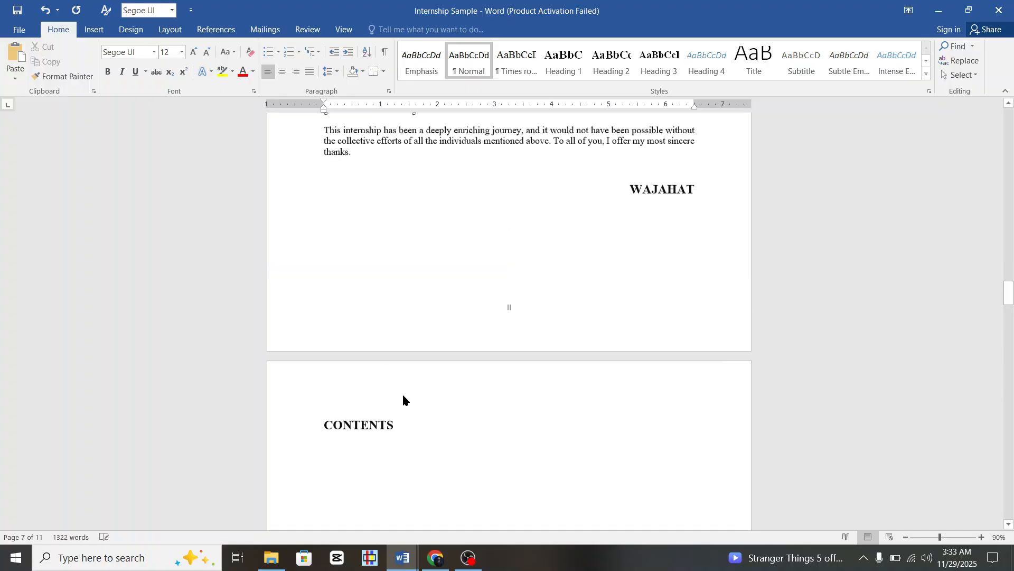
pyautogui.scroll(-10, 406, 392)
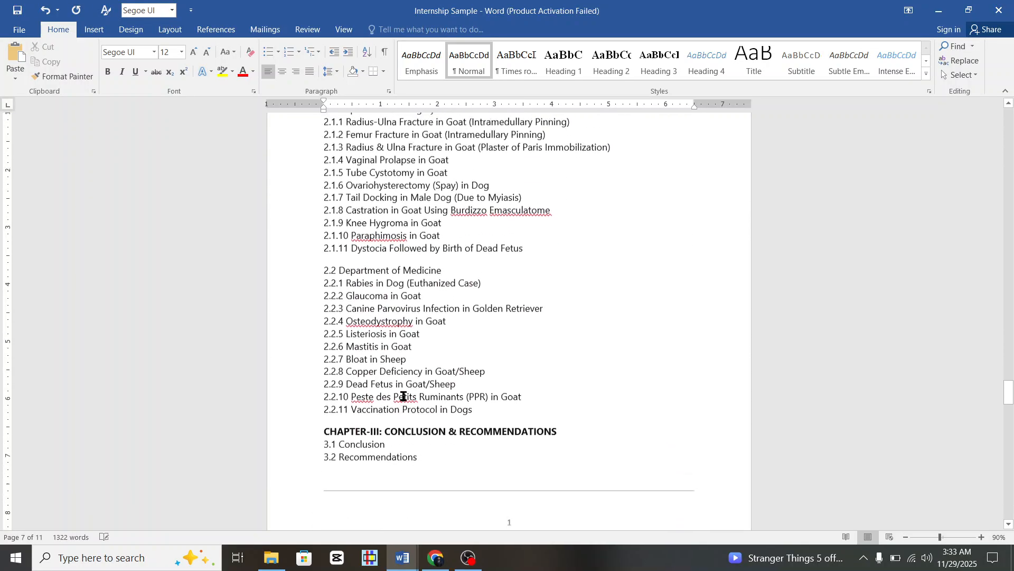
pyautogui.scroll(5, 298, 391)
# Delete everything from the old Contents list to the document's end, leaving a blank last page.
pyautogui.moveTo(292, 331); pyautogui.dragTo(377, 297)
pyautogui.press('BackSpace')
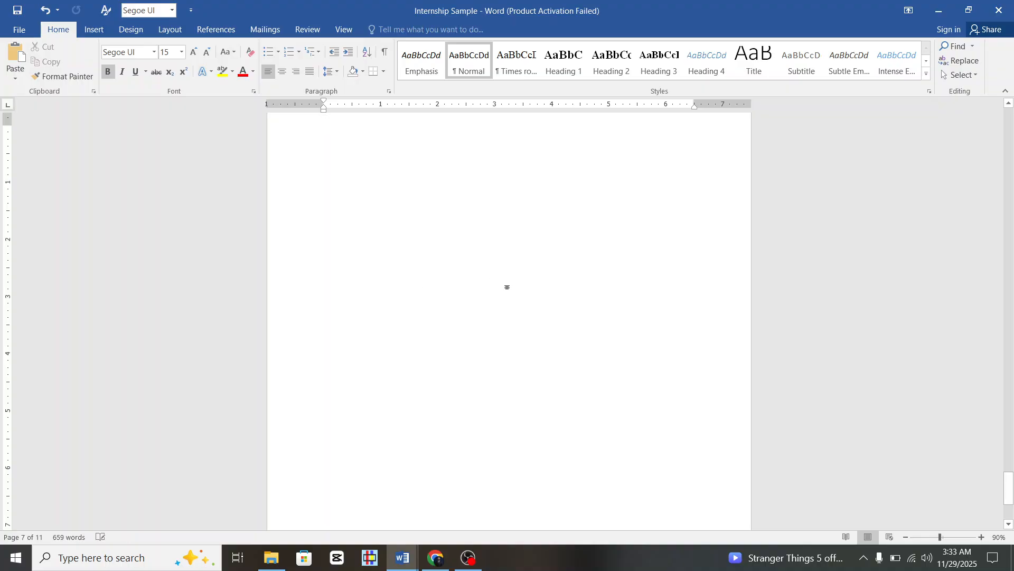
pyautogui.scroll(13, 507, 284)
pyautogui.scroll(-6, 508, 281)
pyautogui.scroll(-10, 508, 281)
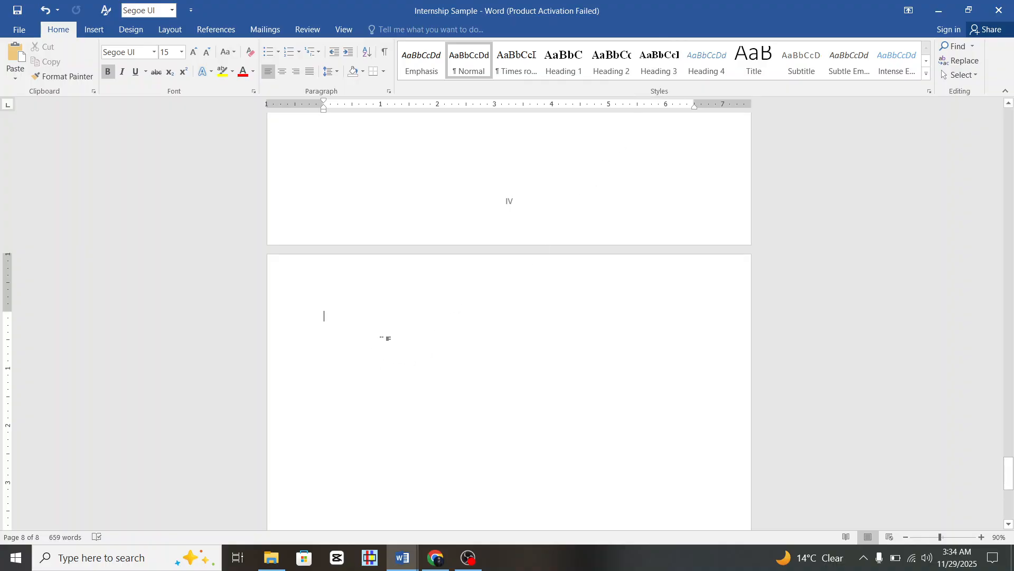
# Type CHAPTER-I in capitals at the top of the blank page and centre it.
pyautogui.write('C')
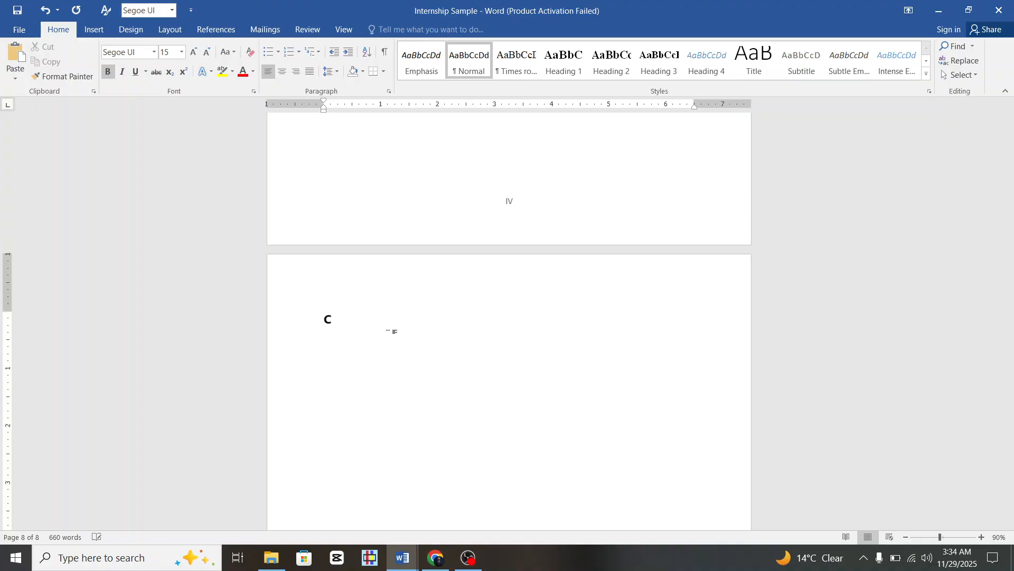
pyautogui.press('capslock')
pyautogui.write('HAPTE')
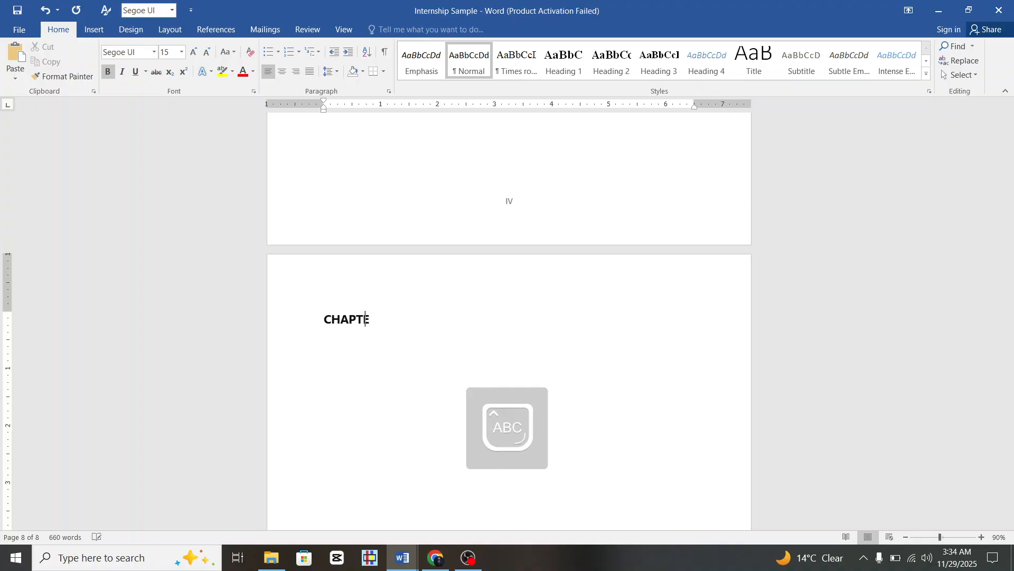
pyautogui.write('R-')
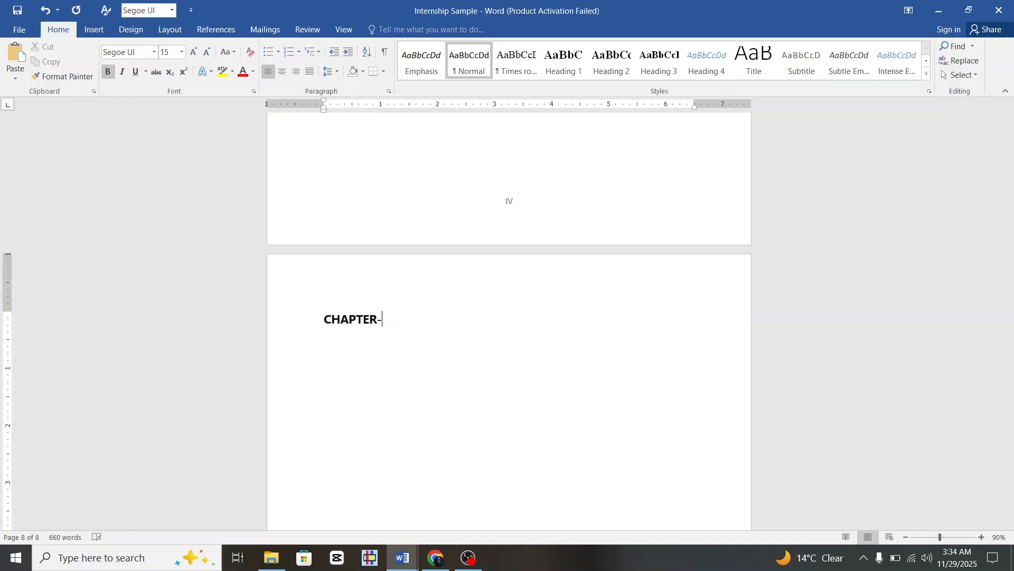
pyautogui.write('ie')
pyautogui.press('BackSpace')
pyautogui.hotkey('ctrl', 'e')
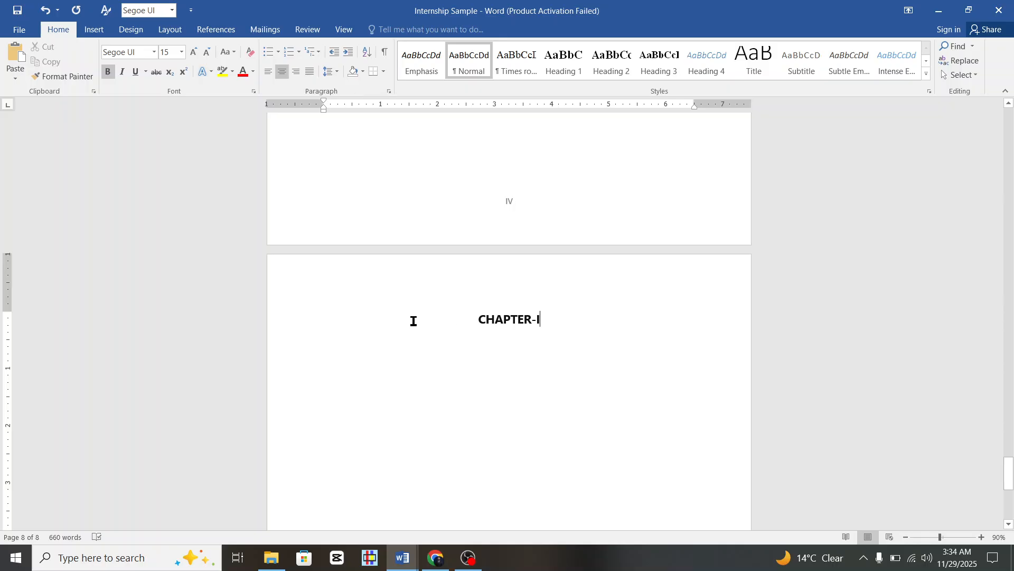
pyautogui.click(300, 328)
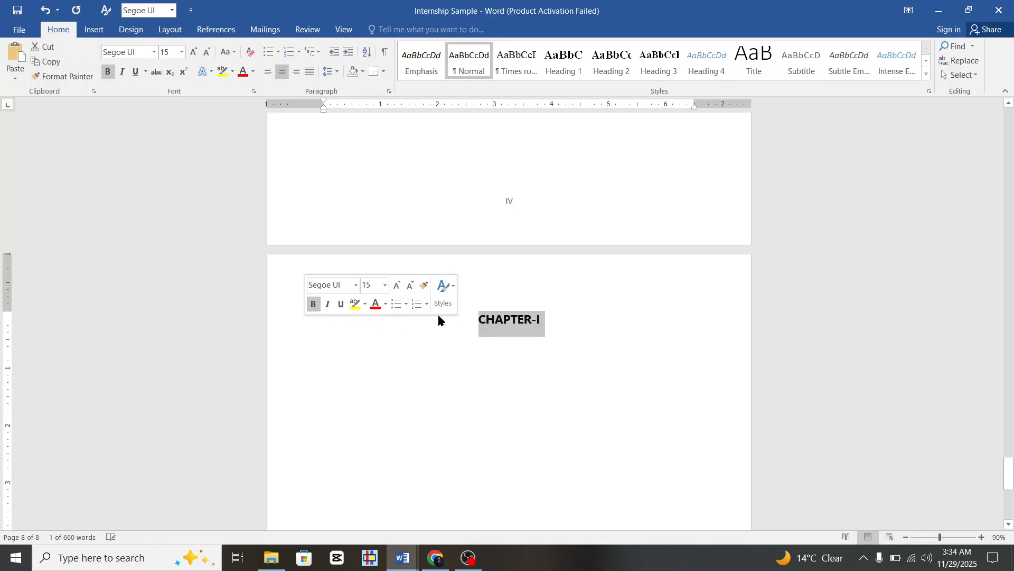
# Apply Heading 1 to CHAPTER-I and modify the style to 1.5 line spacing, auto-updating.
pyautogui.click(561, 62)
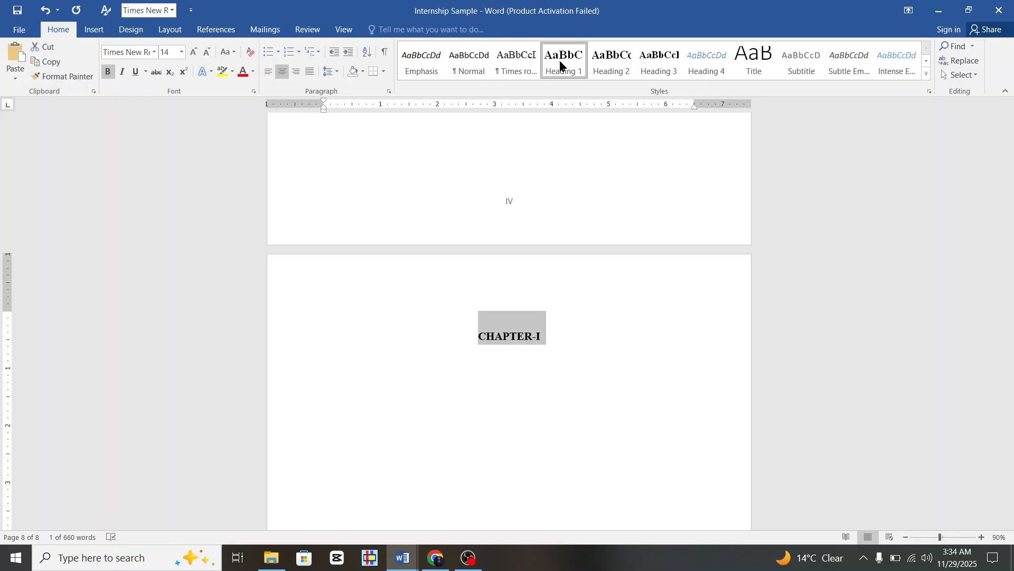
pyautogui.rightClick(561, 65)
pyautogui.click(578, 88)
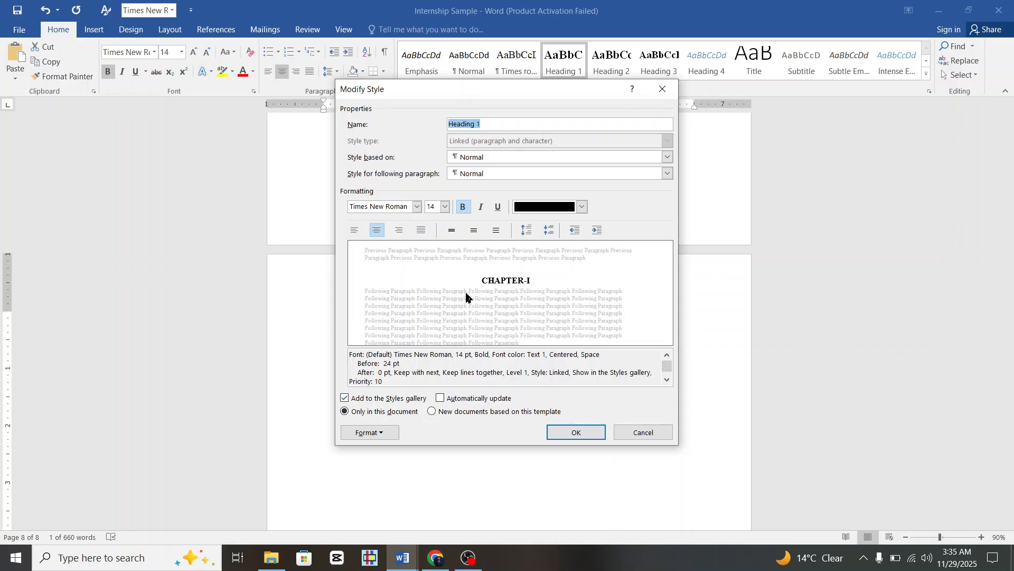
pyautogui.click(474, 232)
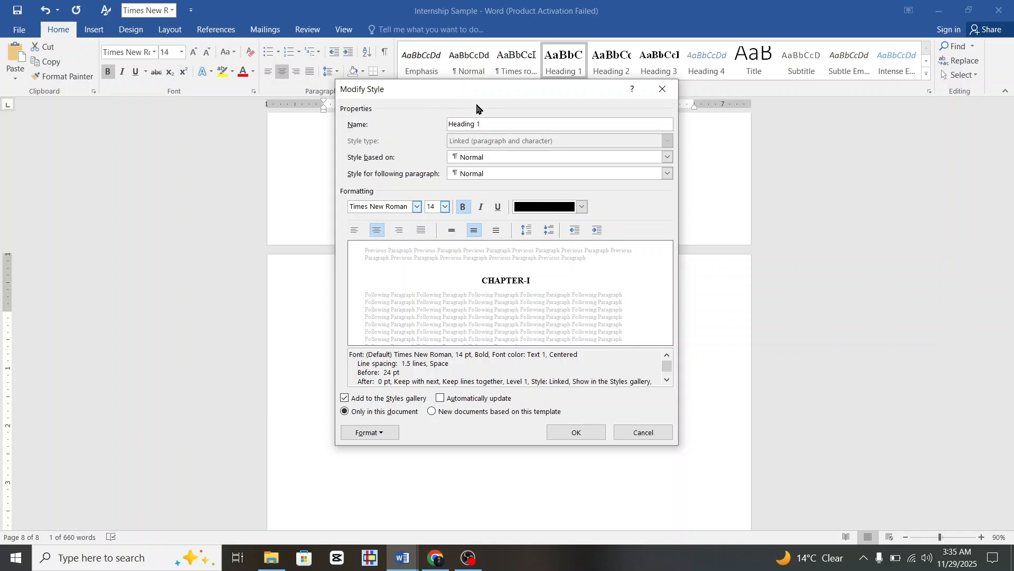
pyautogui.click(474, 399)
pyautogui.click(565, 433)
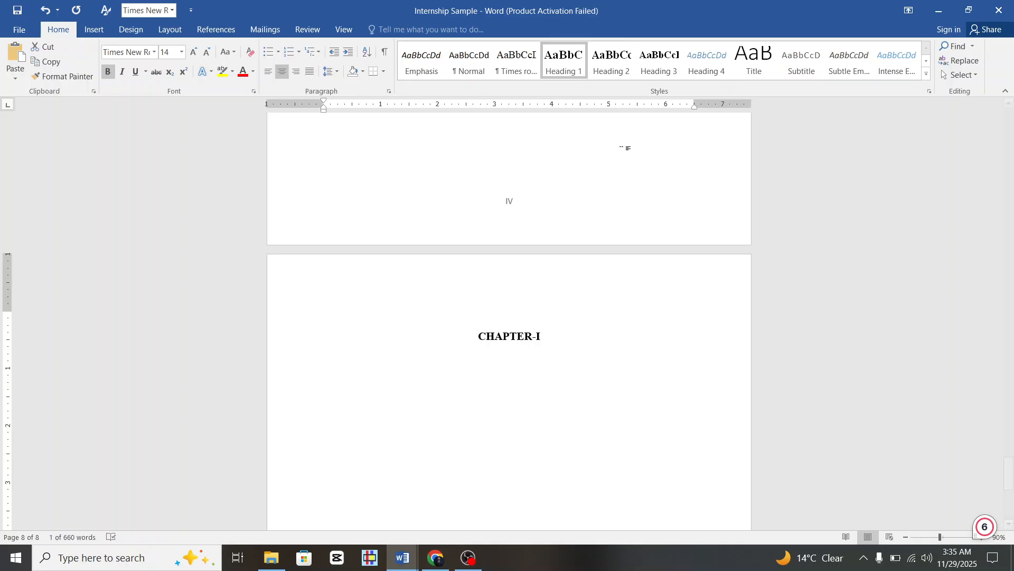
pyautogui.scroll(-1, 476, 338)
pyautogui.scroll(-2, 484, 336)
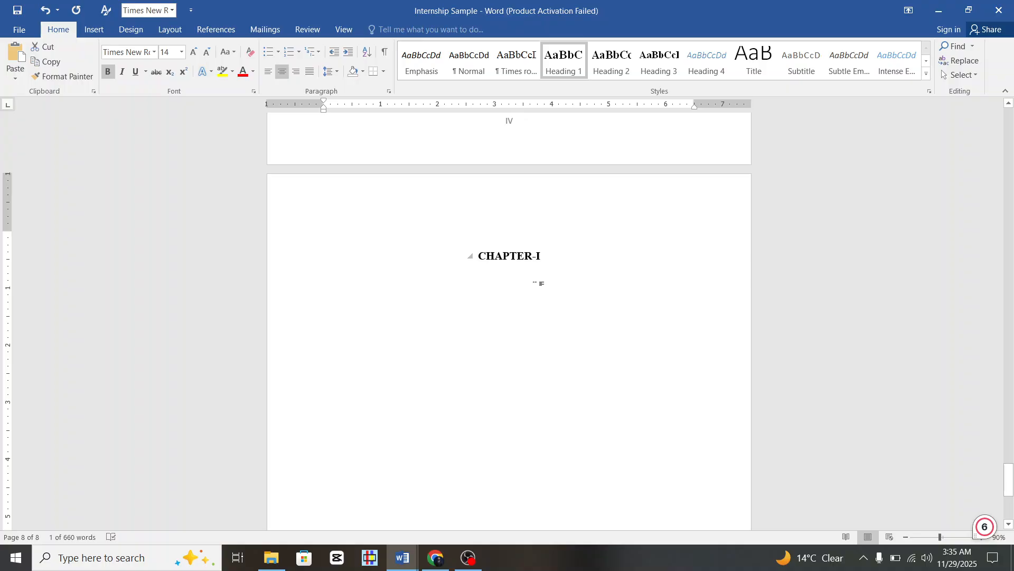
pyautogui.scroll(-3, 538, 283)
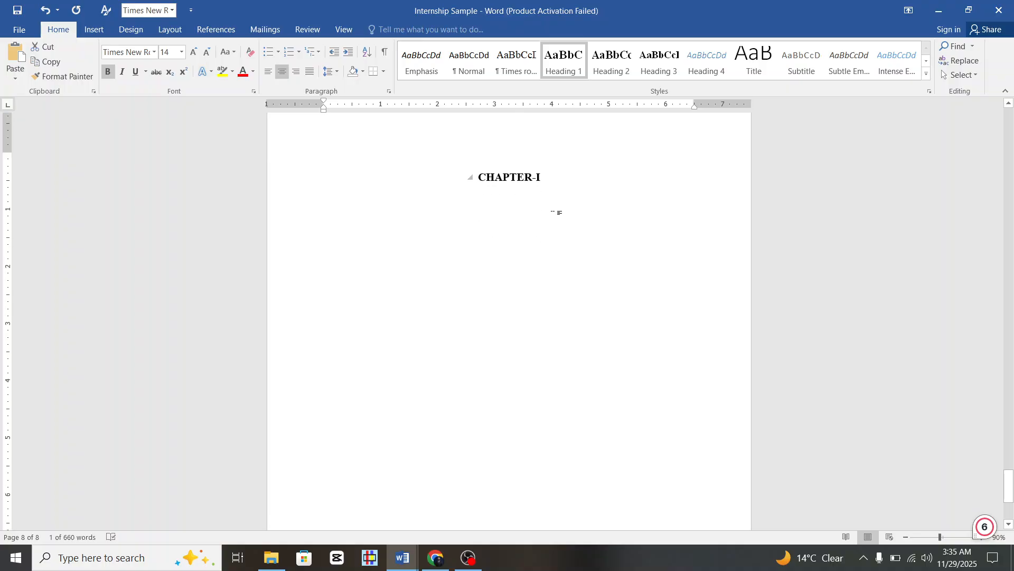
pyautogui.click(551, 183)
pyautogui.press('Return')
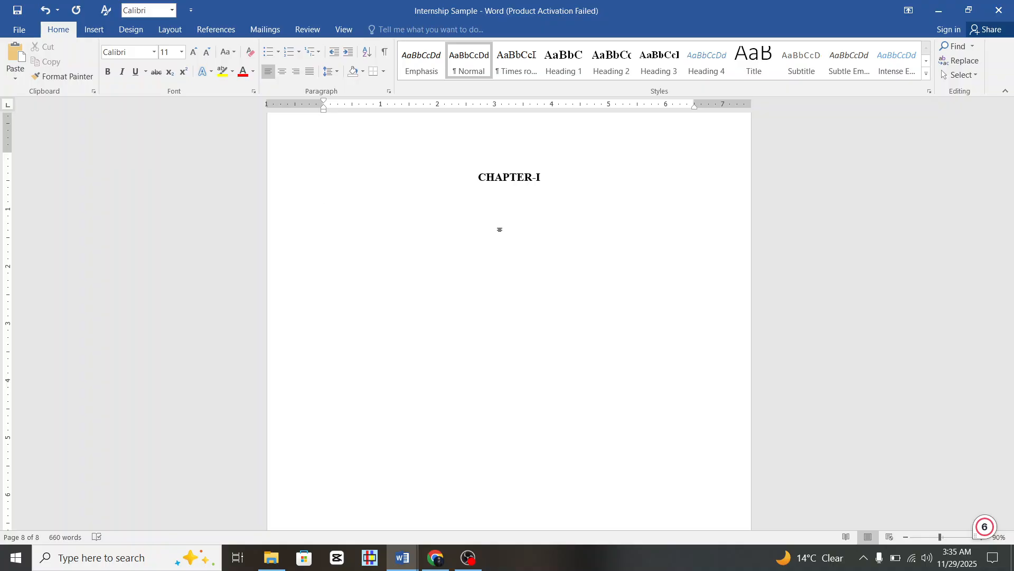
pyautogui.write('INTRODUCTION')
pyautogui.click(292, 205)
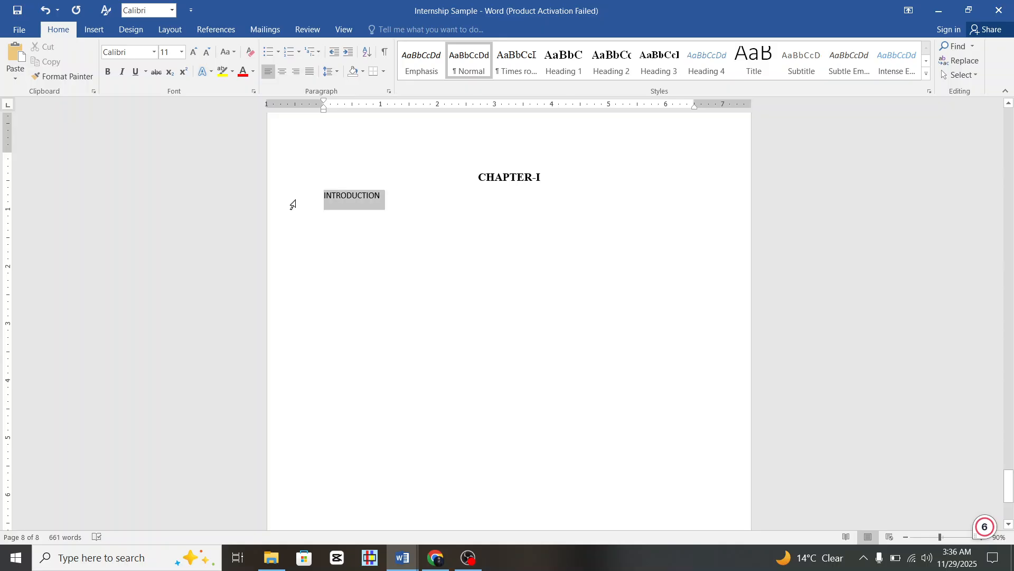
pyautogui.click(106, 75)
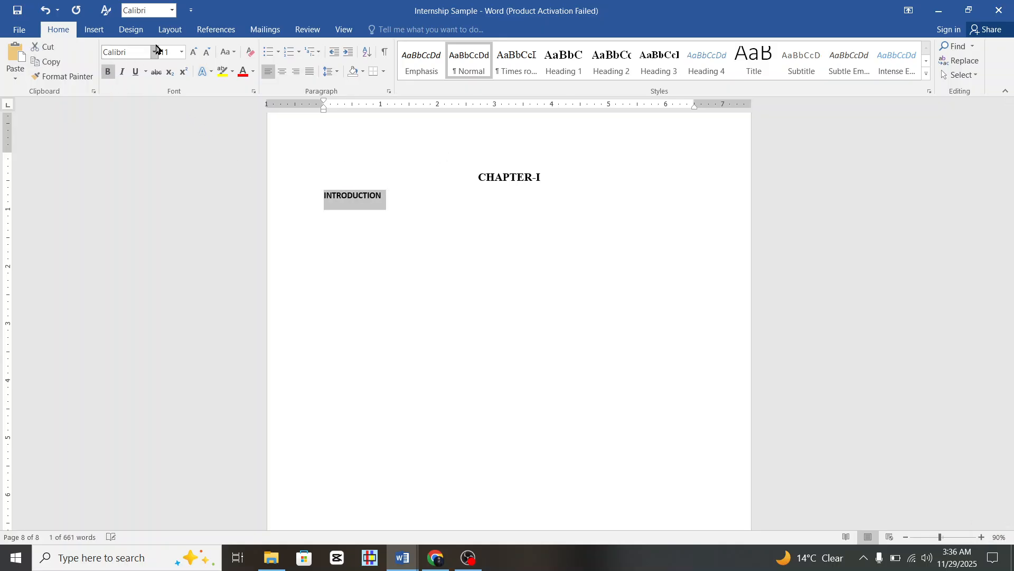
pyautogui.click(154, 52)
pyautogui.scroll(10, 160, 74)
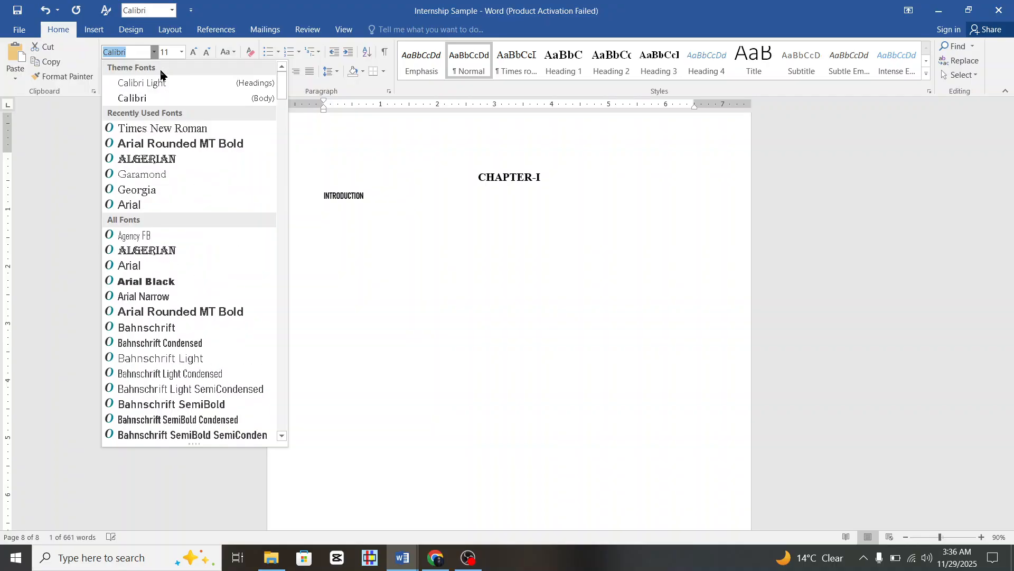
pyautogui.click(163, 130)
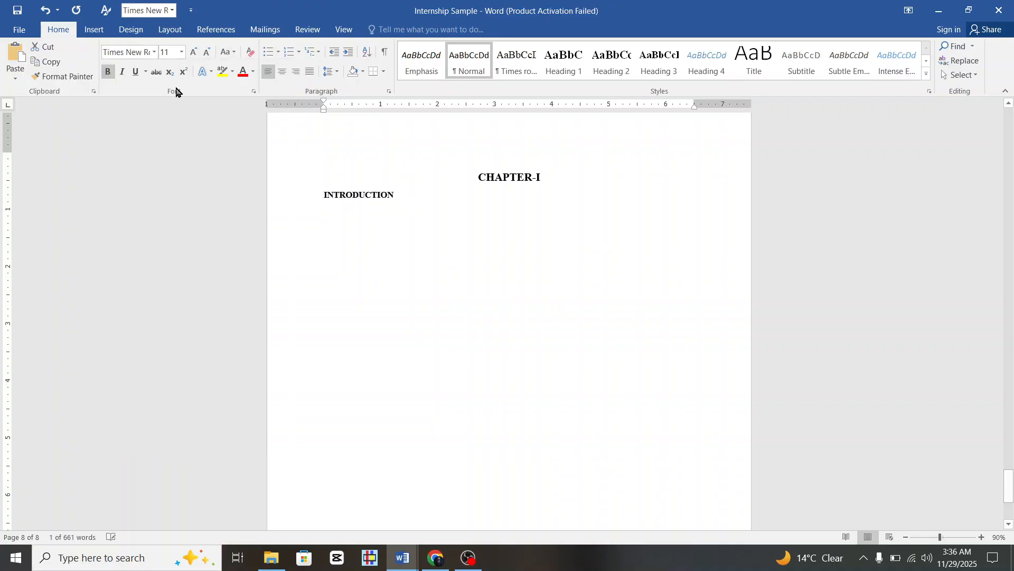
pyautogui.click(181, 52)
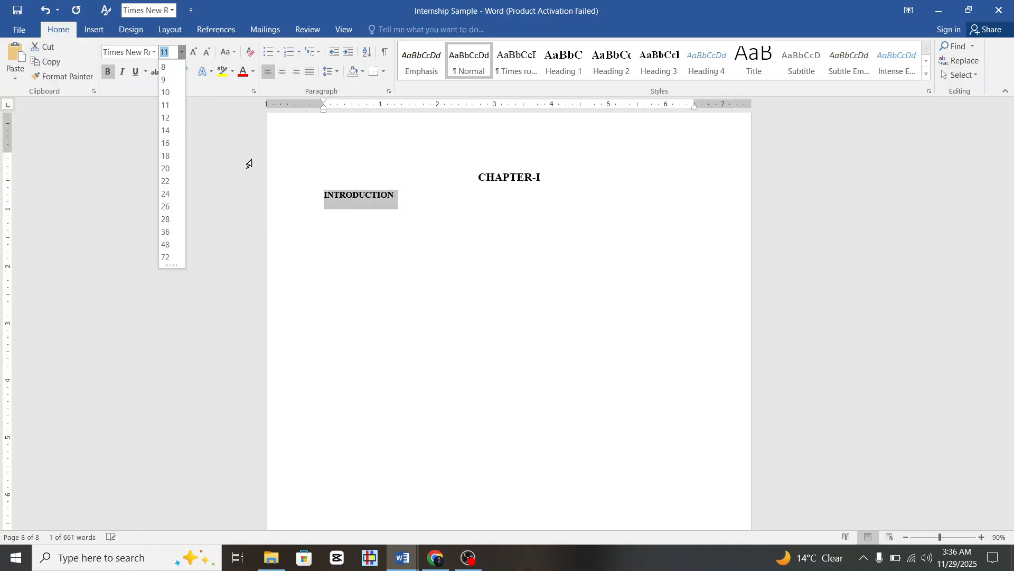
pyautogui.click(360, 200)
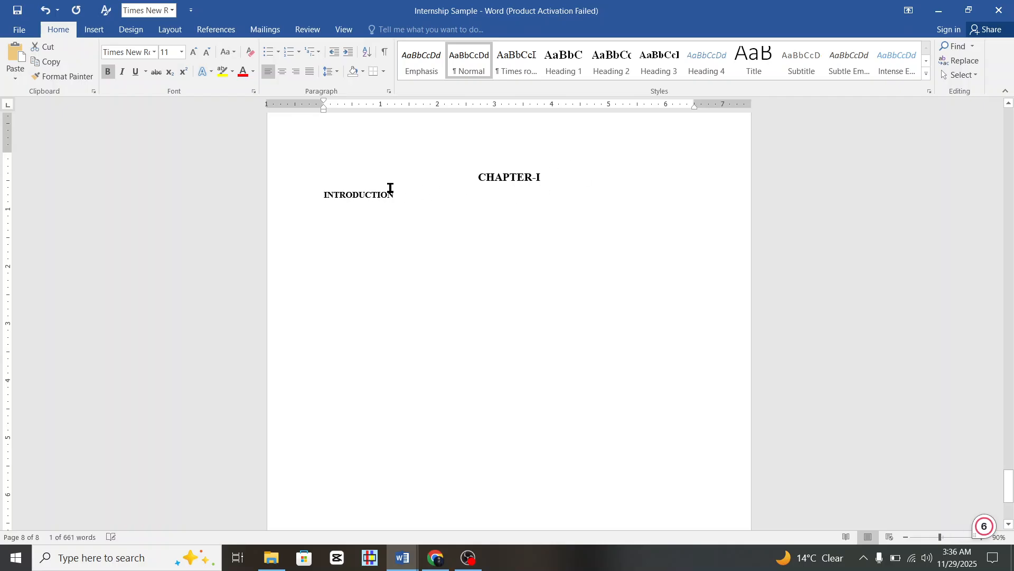
pyautogui.click(306, 204)
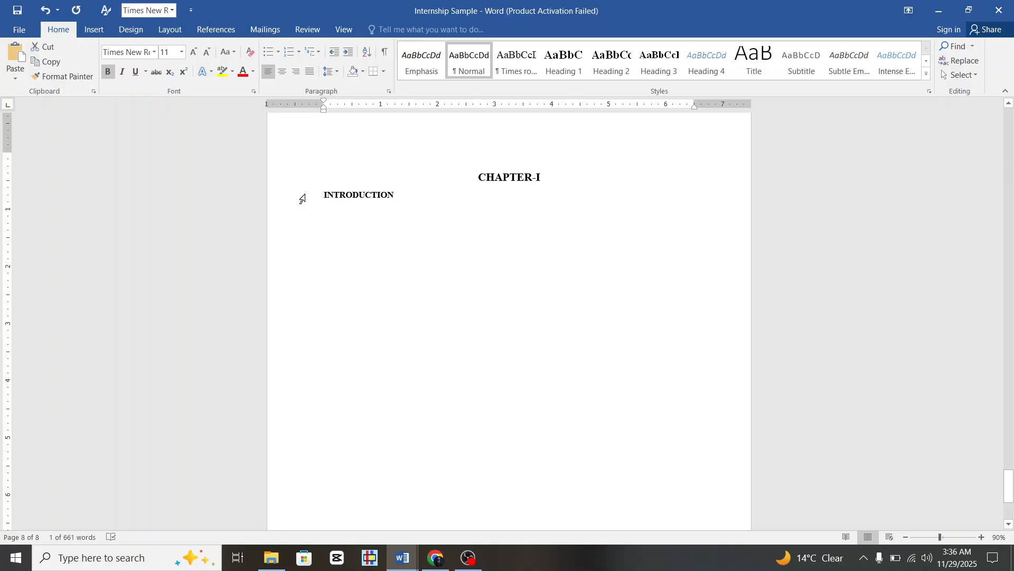
pyautogui.moveTo(323, 193); pyautogui.dragTo(398, 194)
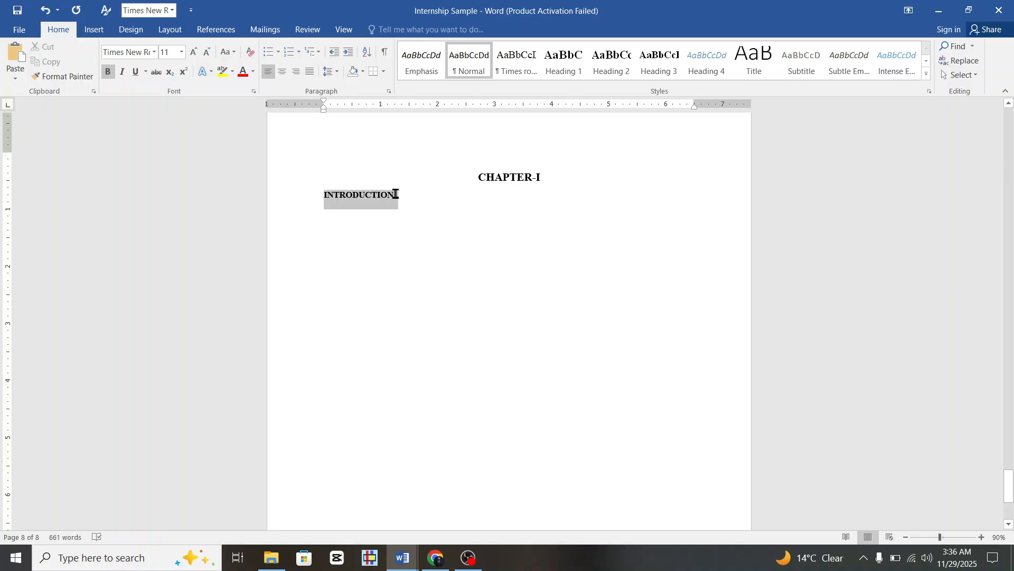
# Apply Heading 2 to INTRODUCTION and modify the style to 1.5 line spacing with automatic updating.
pyautogui.click(622, 54)
pyautogui.rightClick(616, 65)
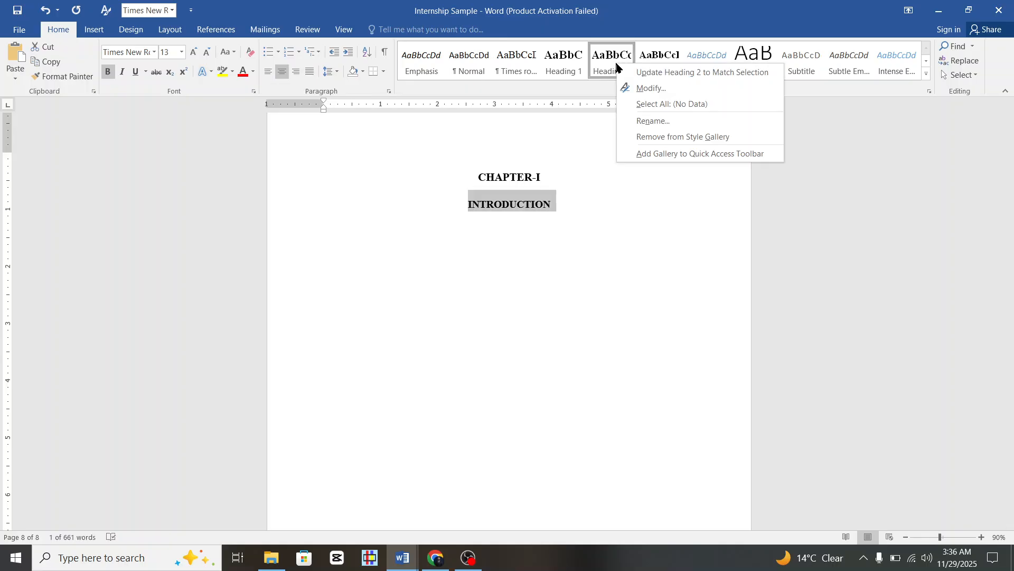
pyautogui.click(631, 92)
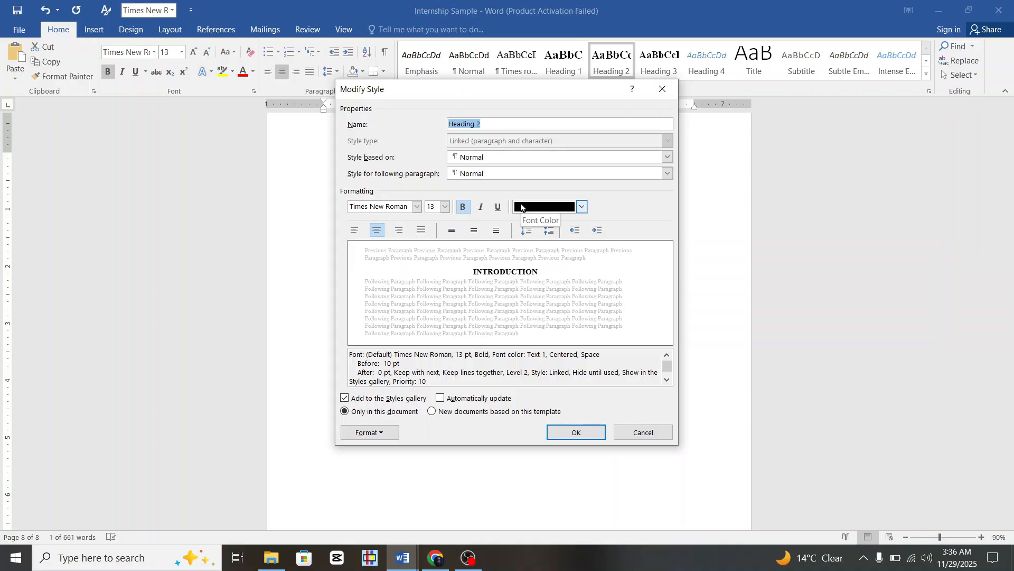
pyautogui.click(474, 233)
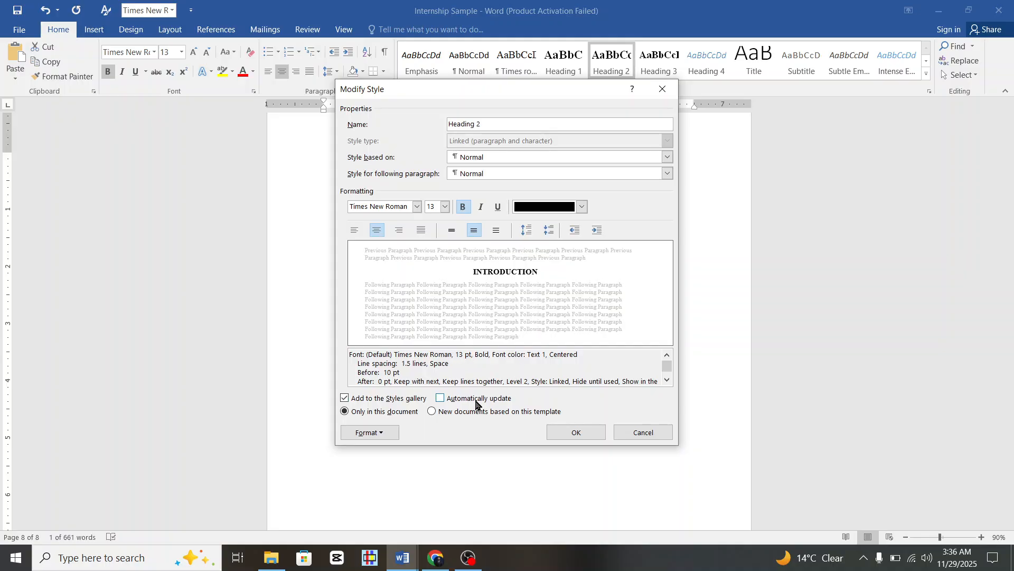
pyautogui.click(440, 398)
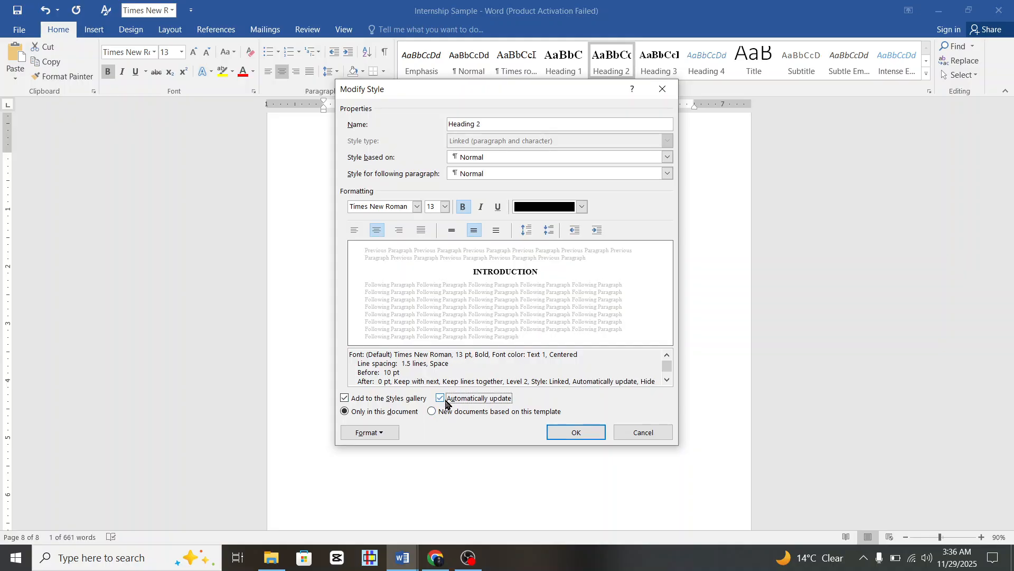
pyautogui.click(577, 433)
# Add an empty paragraph below the INTRODUCTION heading, then return to the DeepSeek chat.
pyautogui.click(547, 242)
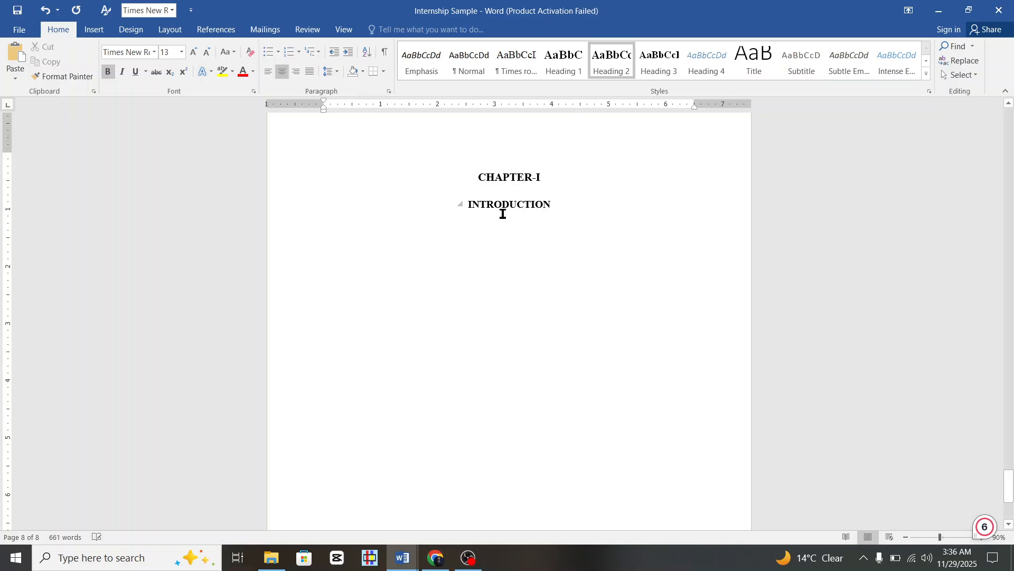
pyautogui.click(562, 206)
pyautogui.press('Return')
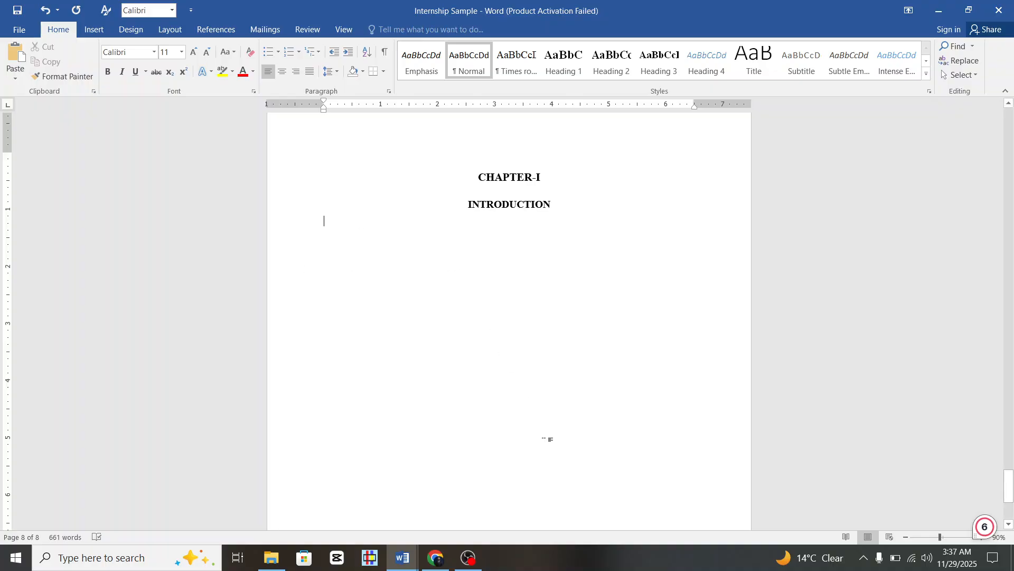
pyautogui.scroll(-4, 547, 438)
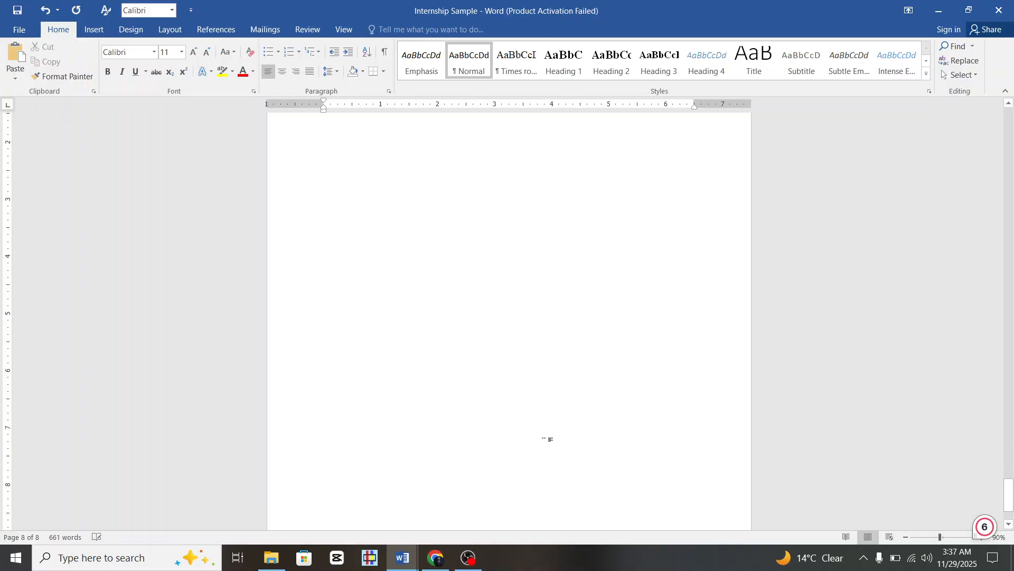
pyautogui.click(436, 557)
# Ask DeepSeek for a one-and-a-half-page introduction of RC Veterinary hospital Karachi.
pyautogui.click(460, 475)
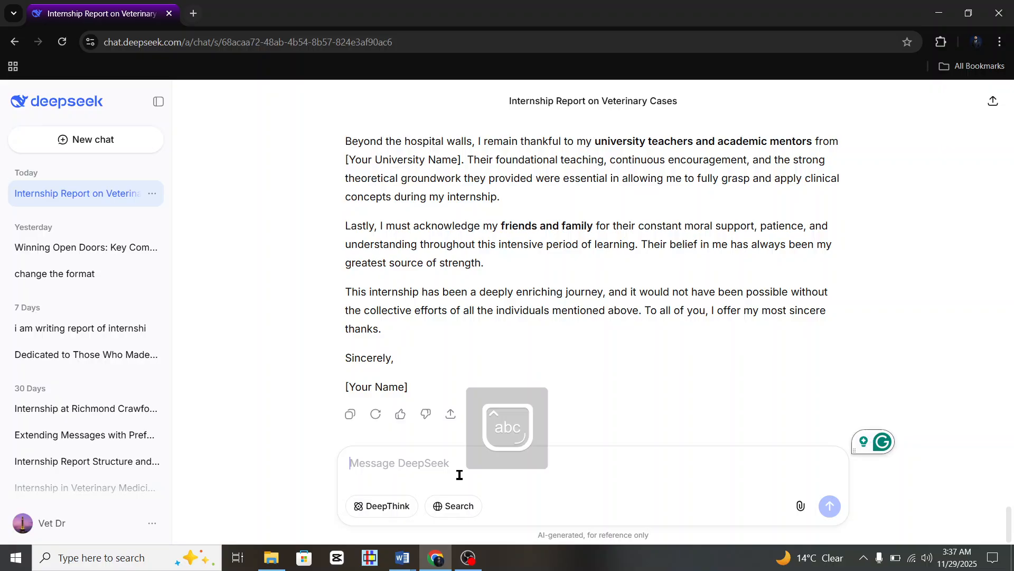
pyautogui.write('please s')
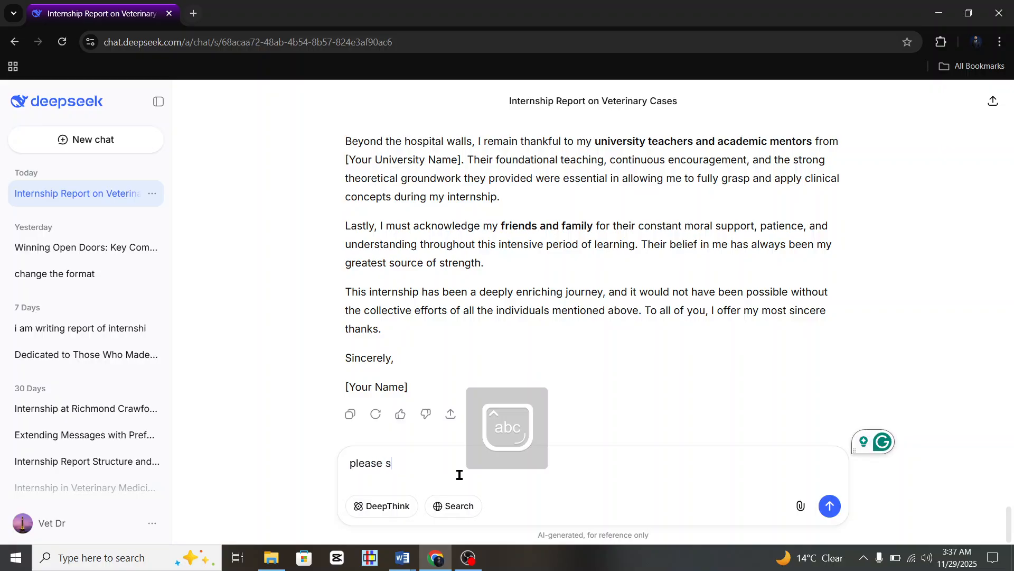
pyautogui.write('end me int')
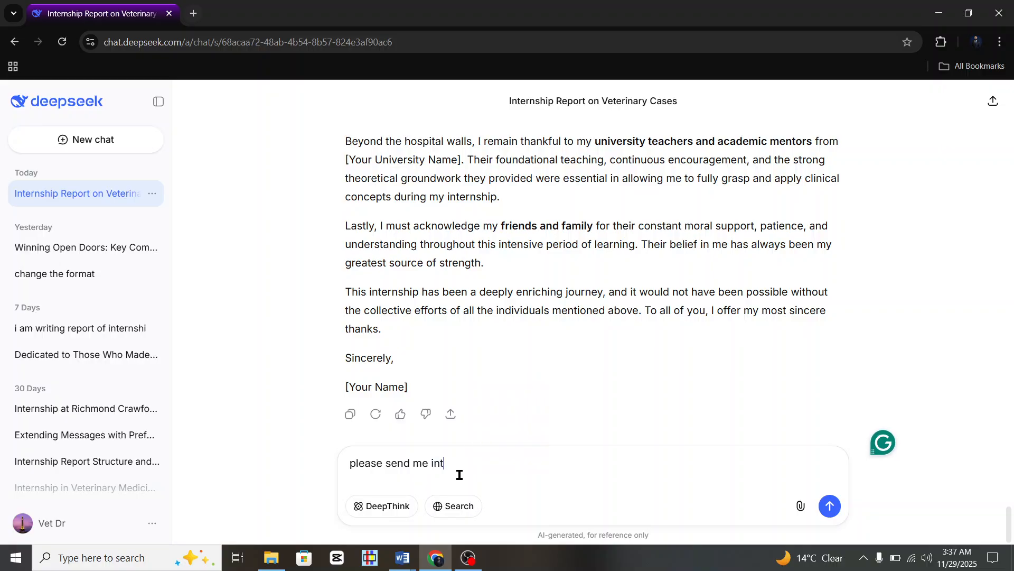
pyautogui.write('roduction of')
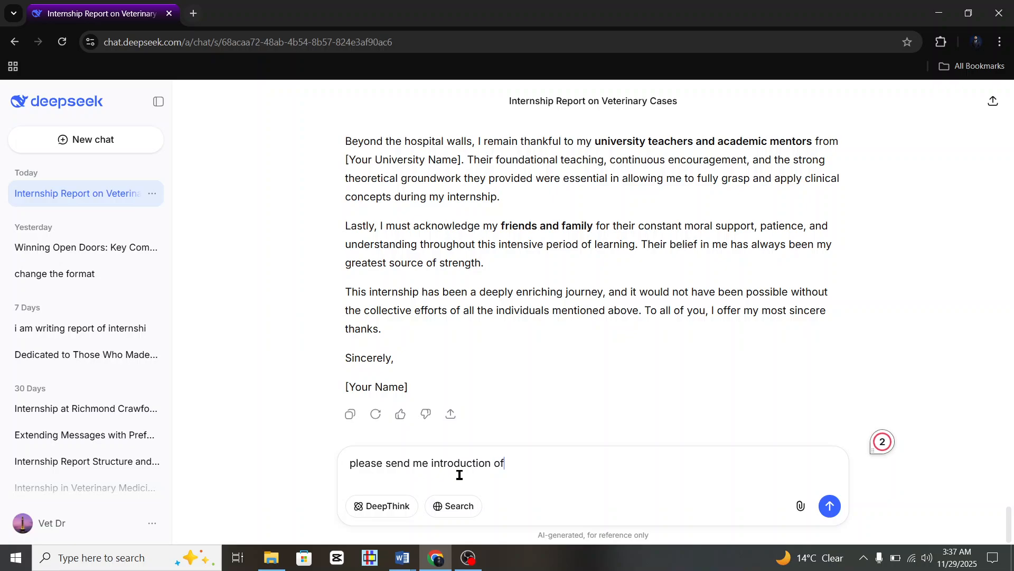
pyautogui.write(' RC Veterinary h')
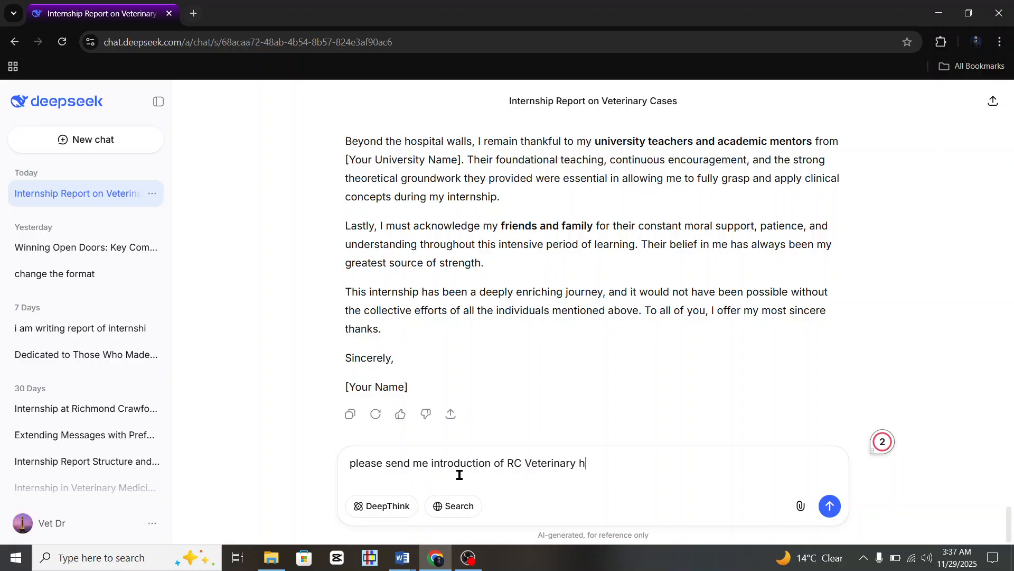
pyautogui.write('ospital karachi ')
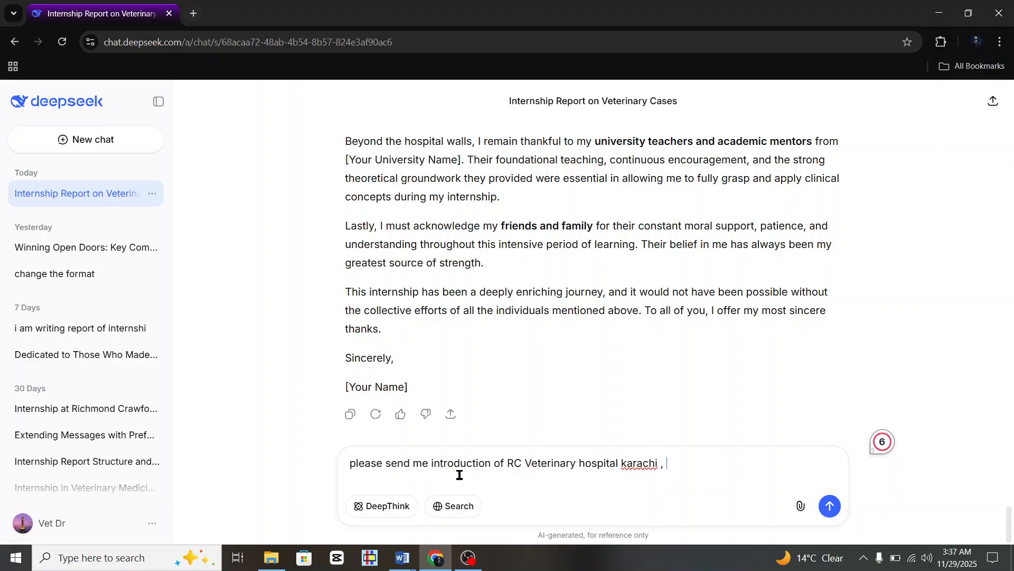
pyautogui.write(', One and half page')
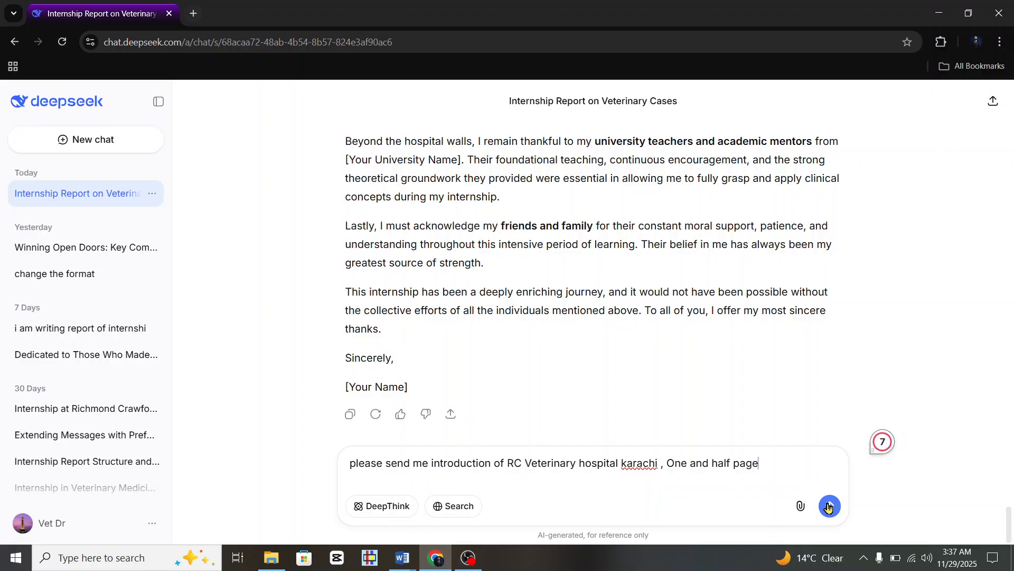
pyautogui.click(825, 506)
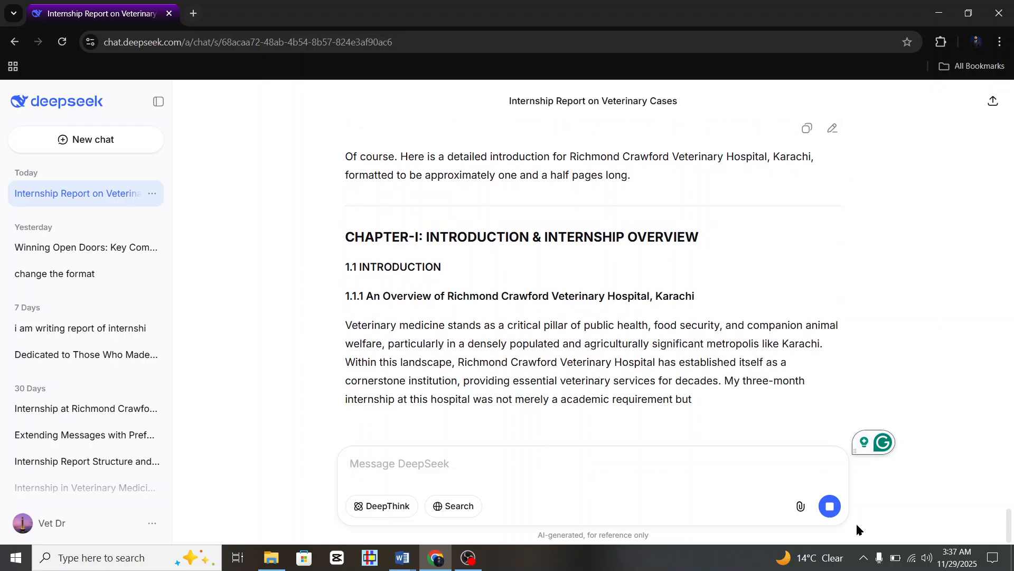
# Stop the partial reply and send the follow-up 'please send me in paragraph form'.
pyautogui.click(830, 507)
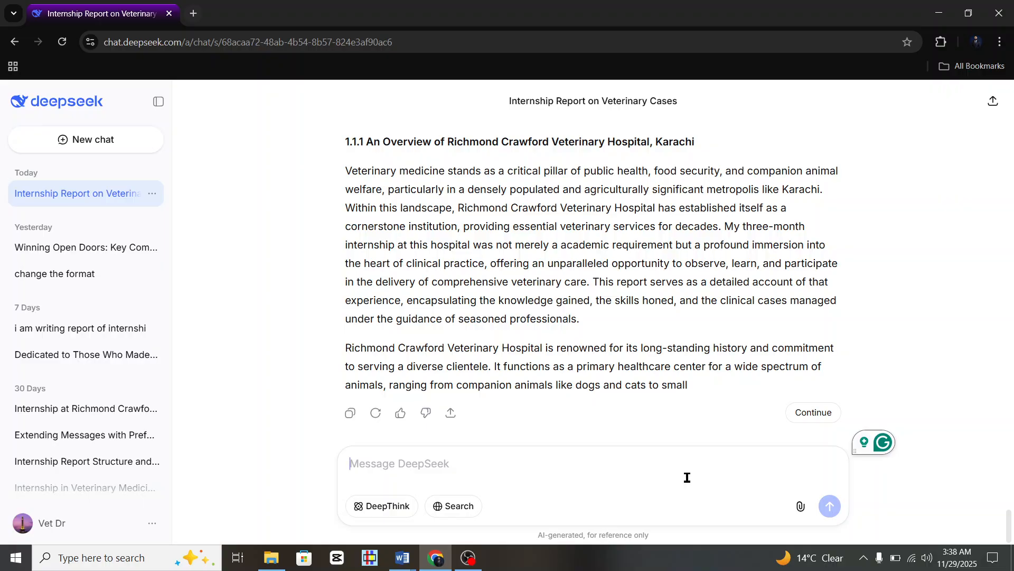
pyautogui.write('please ')
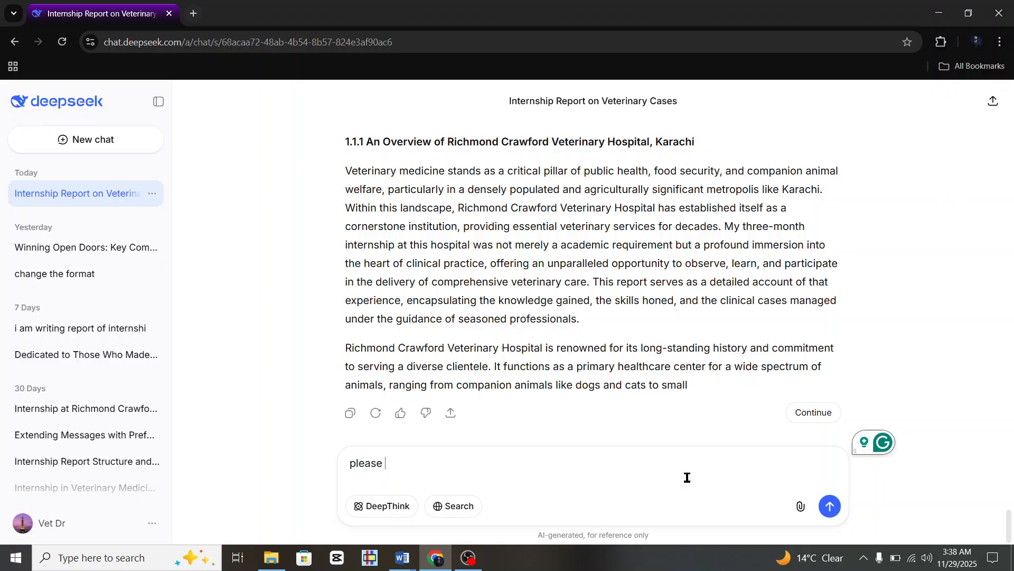
pyautogui.write('send me in')
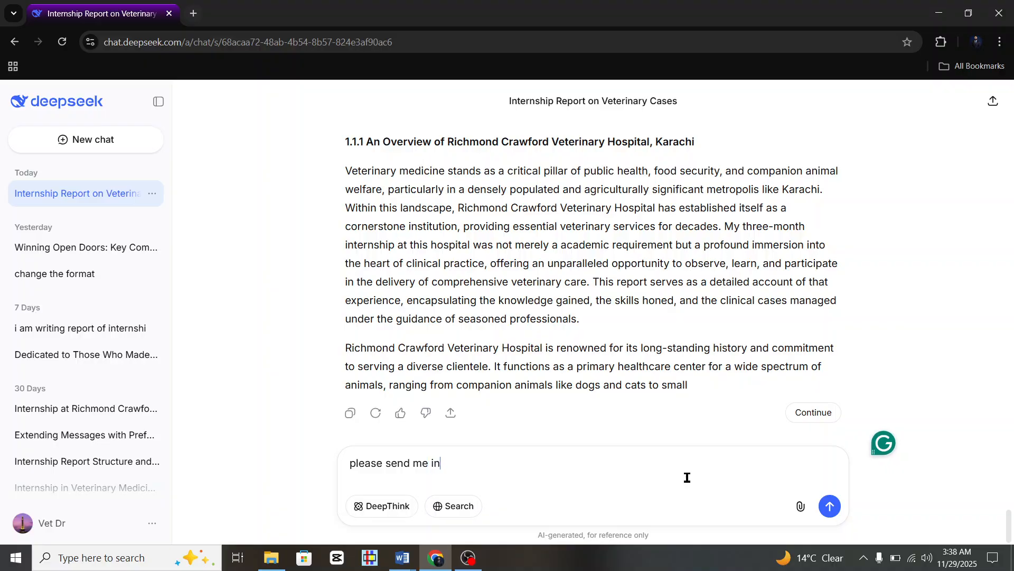
pyautogui.write(' paragraph form')
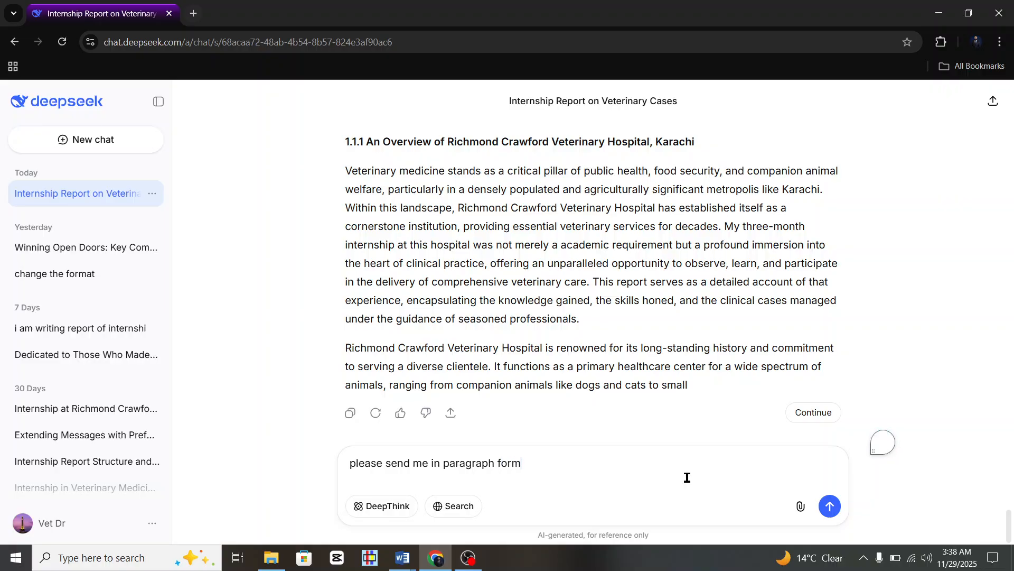
pyautogui.press('Return')
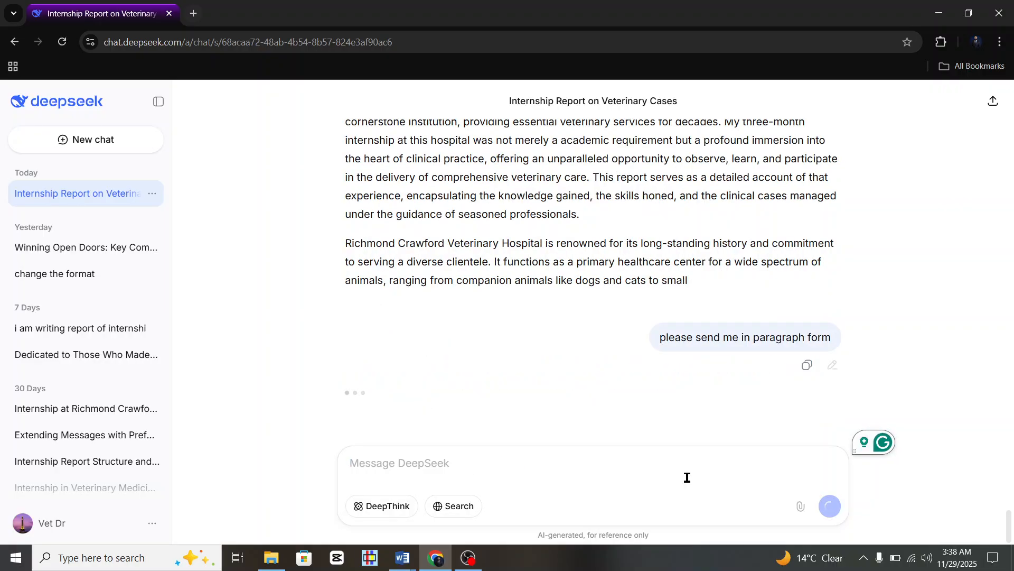
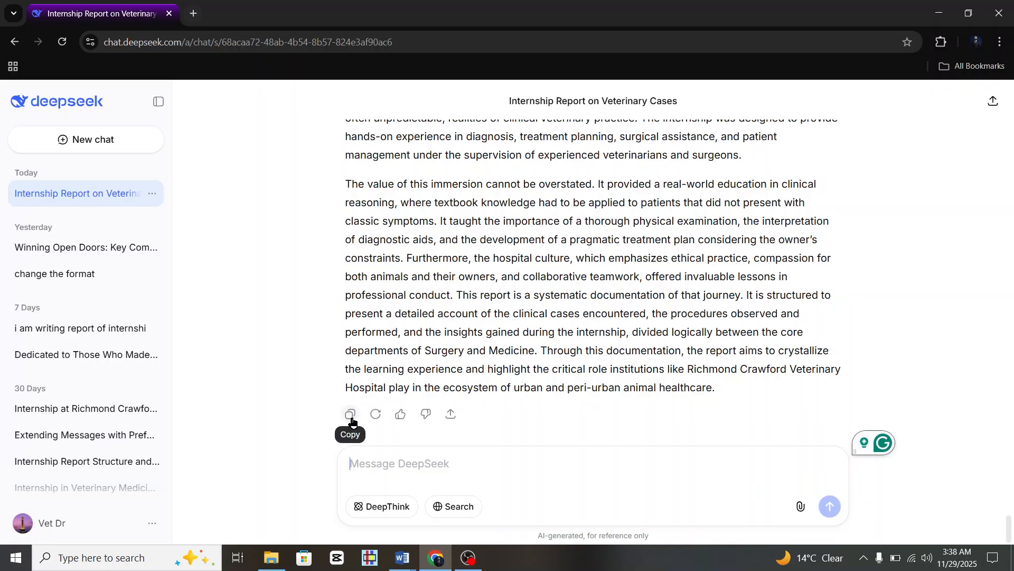
# Select the CHAPTER-I introduction text in DeepSeek's reply.
pyautogui.scroll(15, 547, 251)
pyautogui.scroll(1, 547, 249)
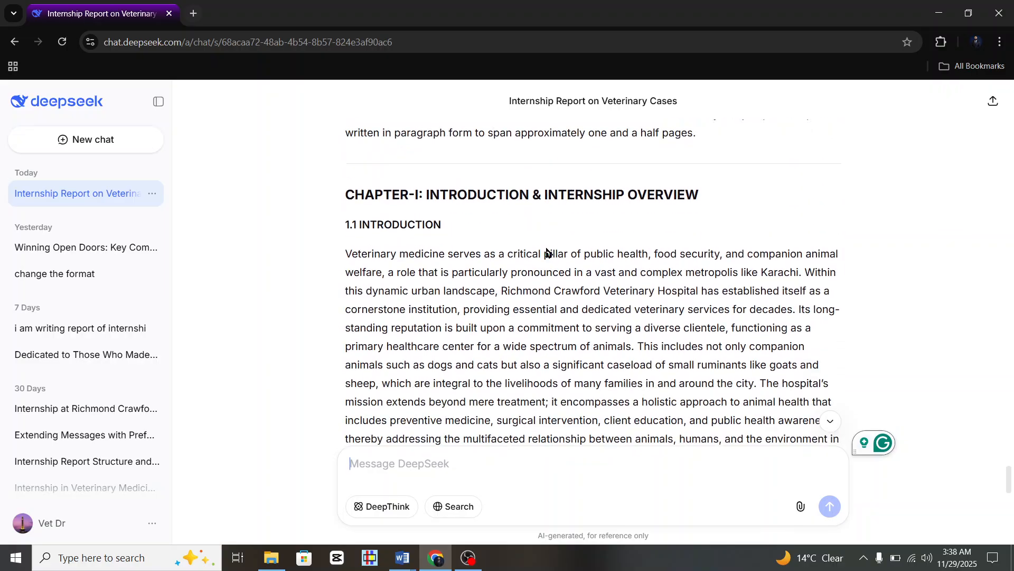
pyautogui.scroll(-1, 364, 222)
pyautogui.moveTo(347, 231)
pyautogui.mouseDown()
pyautogui.moveTo(516, 387)
pyautogui.moveTo(551, 503)
pyautogui.moveTo(552, 562)
pyautogui.moveTo(687, 370)
pyautogui.moveTo(714, 387)
pyautogui.mouseUp()
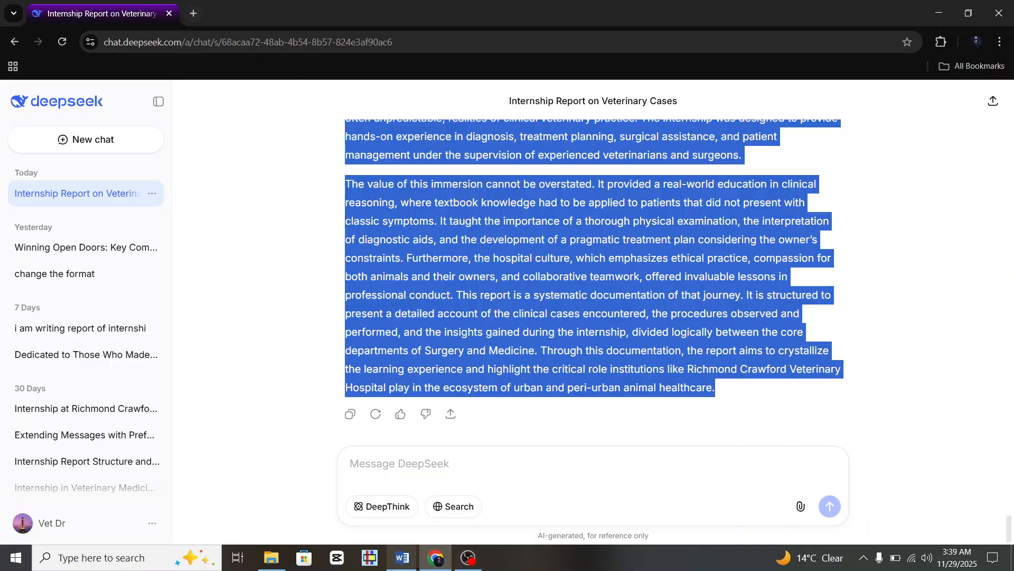
# In the Internship Sample report, prefix the INTRODUCTION heading with '1.1'.
pyautogui.moveTo(429, 561)
pyautogui.click(383, 533)
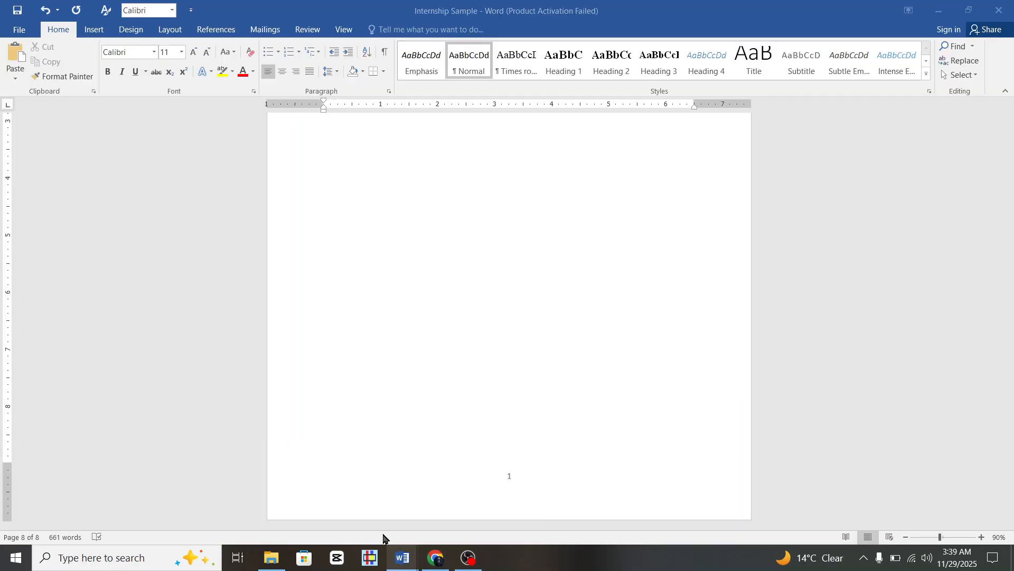
pyautogui.scroll(7, 525, 312)
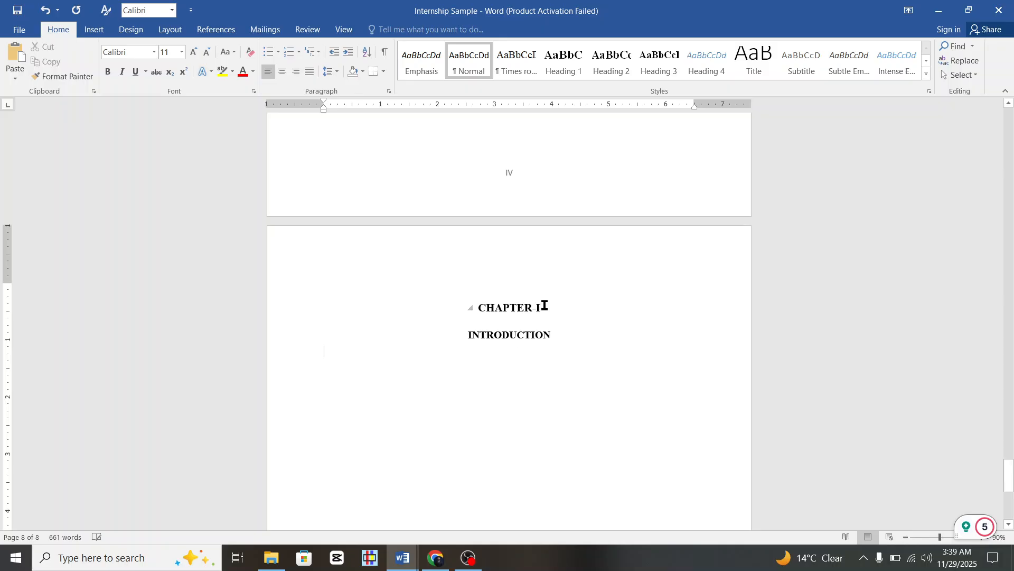
pyautogui.click(469, 338)
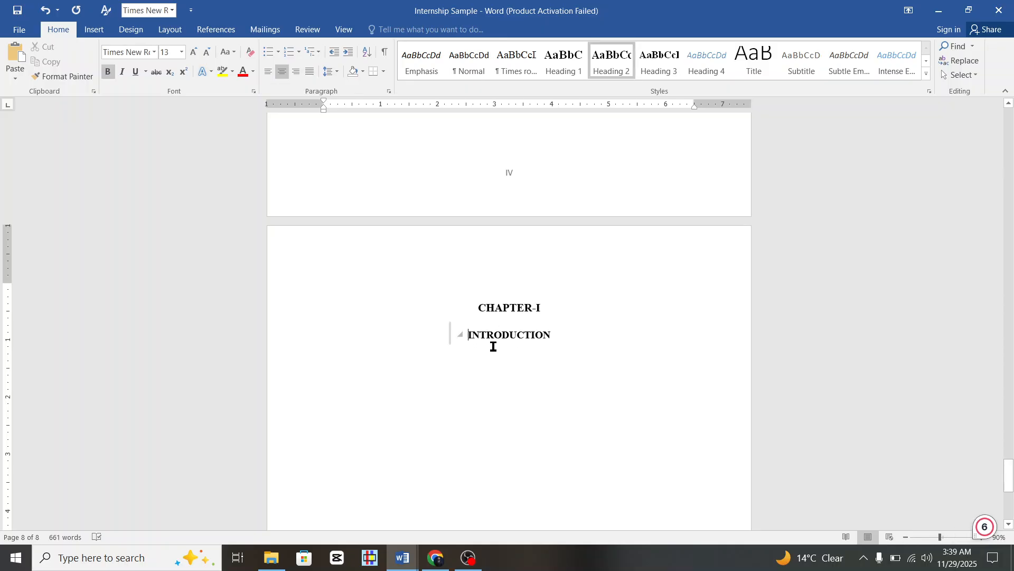
pyautogui.write('1.1')
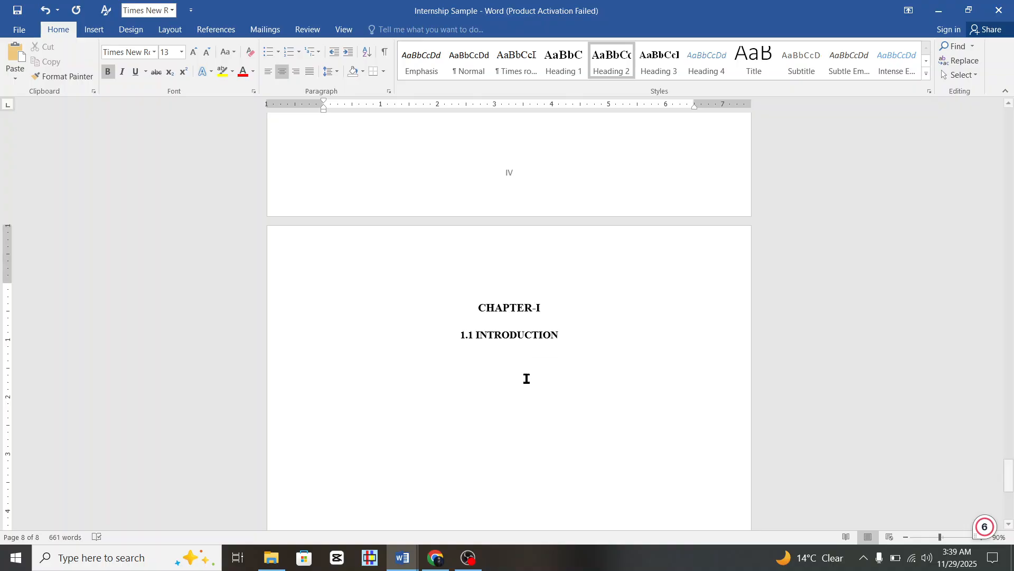
# Paste the introduction paragraphs on the empty line below the heading and select them.
pyautogui.click(683, 363)
pyautogui.hotkey('ctrl', 'v')
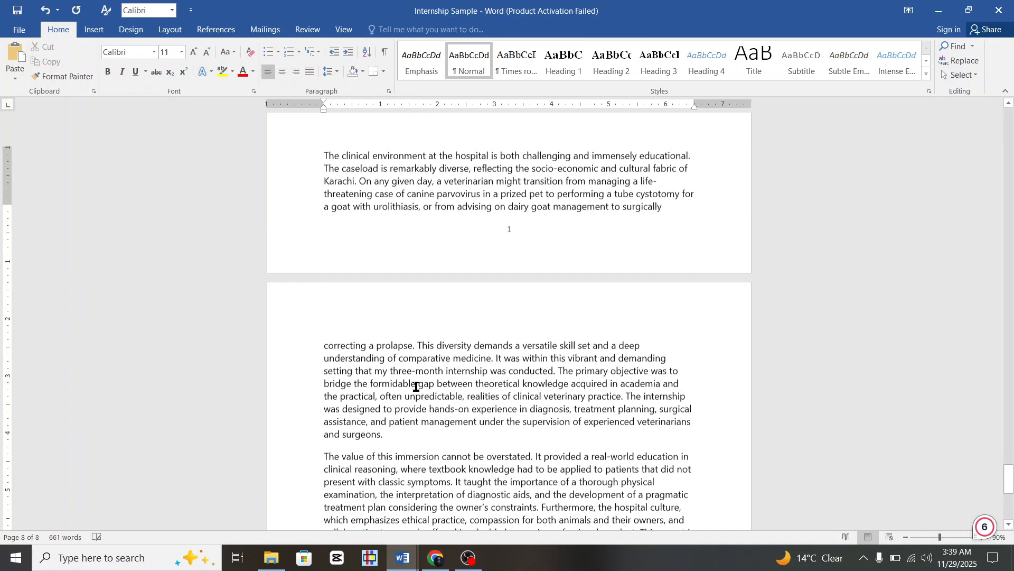
pyautogui.scroll(4, 417, 386)
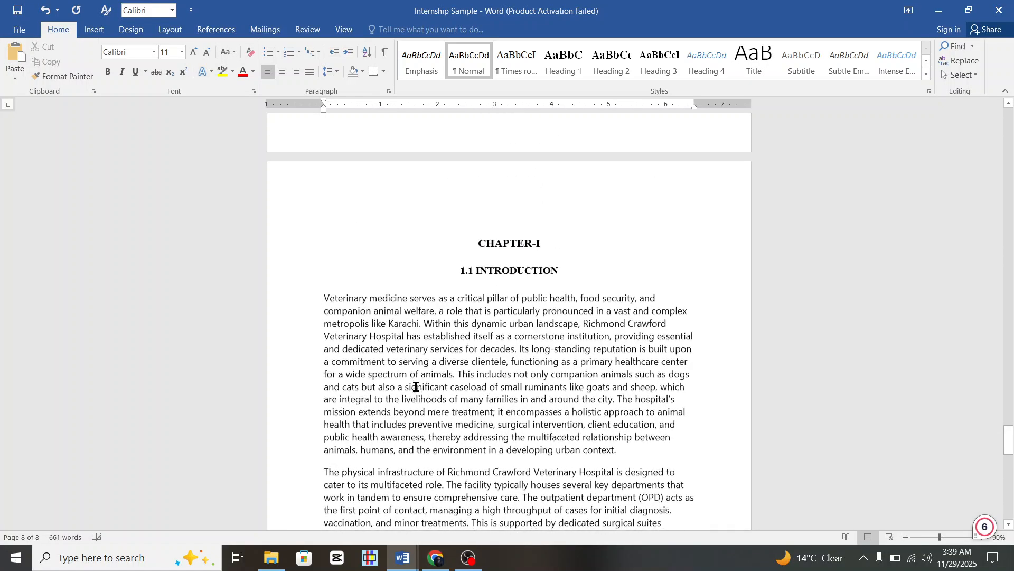
pyautogui.scroll(-3, 434, 407)
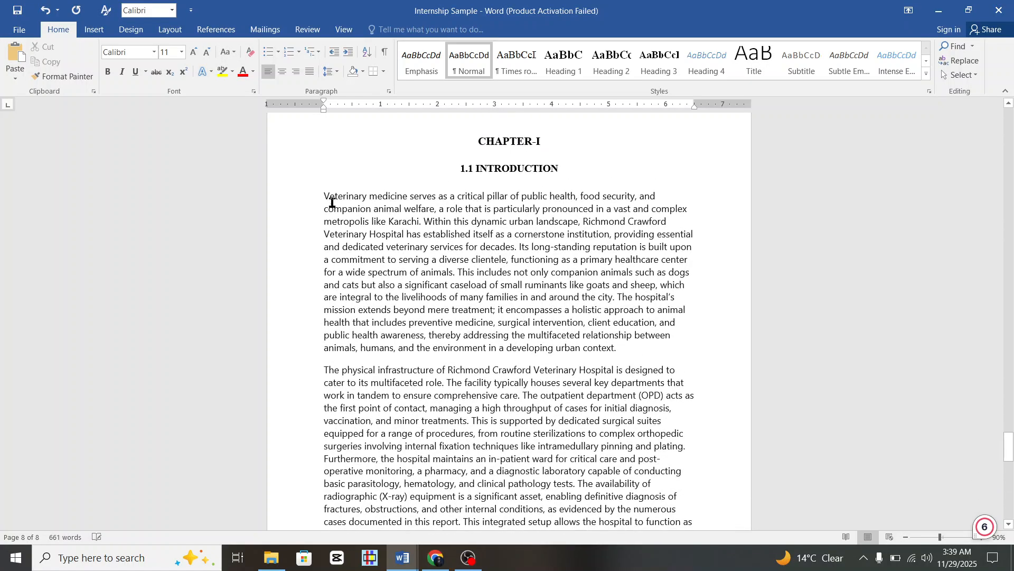
pyautogui.moveTo(331, 203)
pyautogui.mouseDown()
pyautogui.moveTo(554, 482)
pyautogui.moveTo(571, 523)
pyautogui.moveTo(592, 482)
pyautogui.moveTo(603, 532)
pyautogui.moveTo(587, 450)
pyautogui.mouseUp()
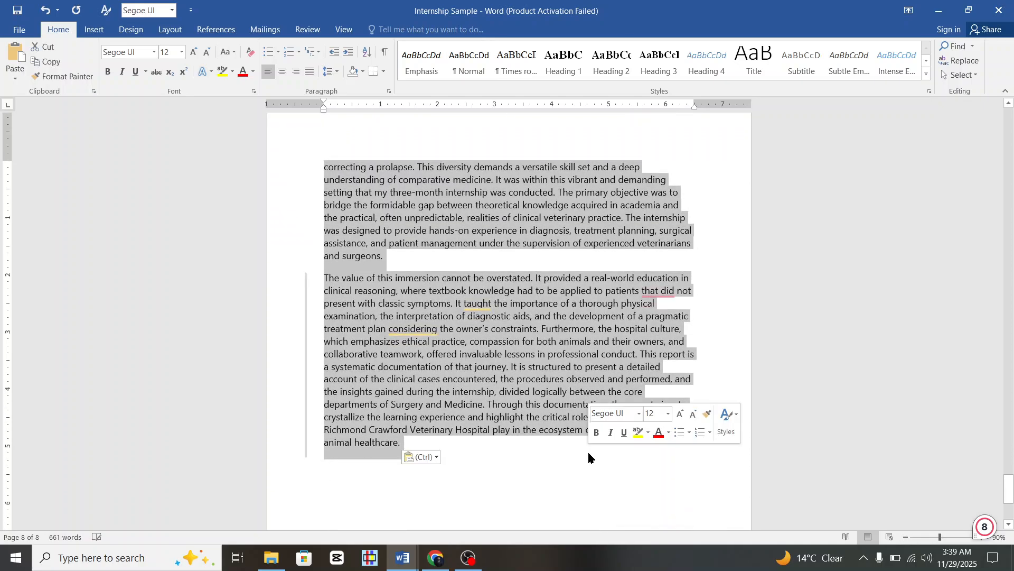
# Set the selected introduction text to Times New Roman with 1.5 line spacing.
pyautogui.click(154, 52)
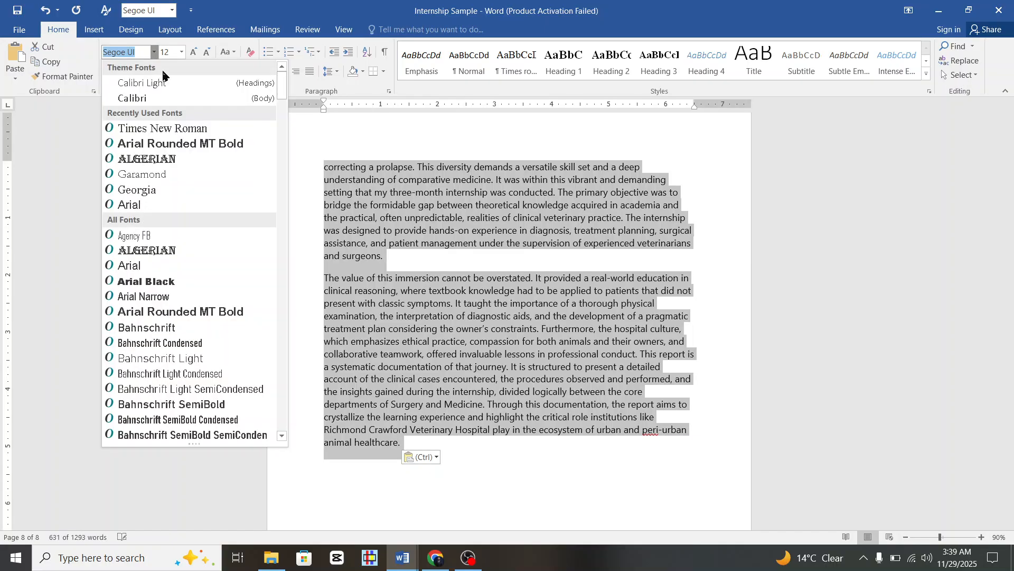
pyautogui.click(163, 127)
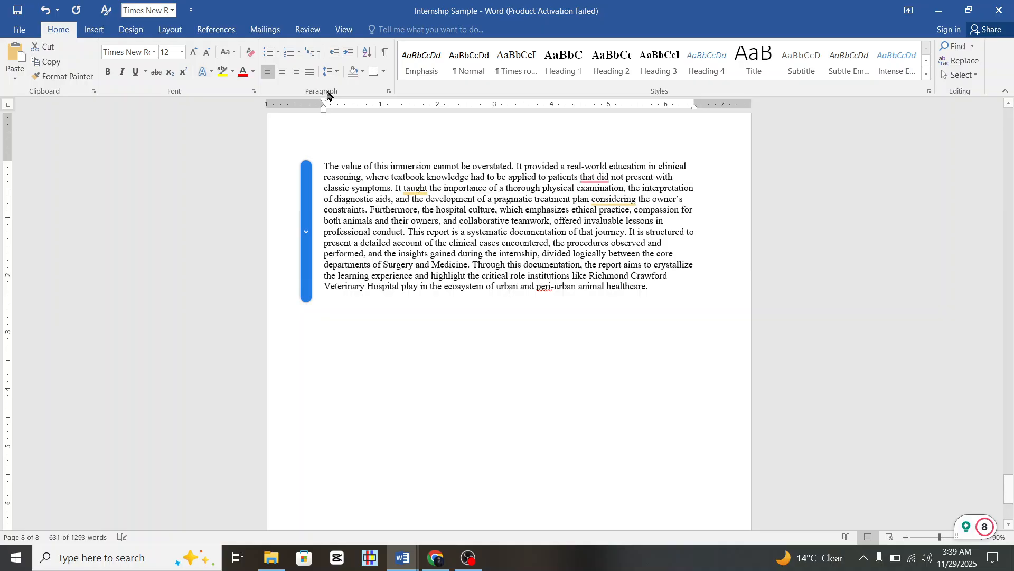
pyautogui.click(332, 72)
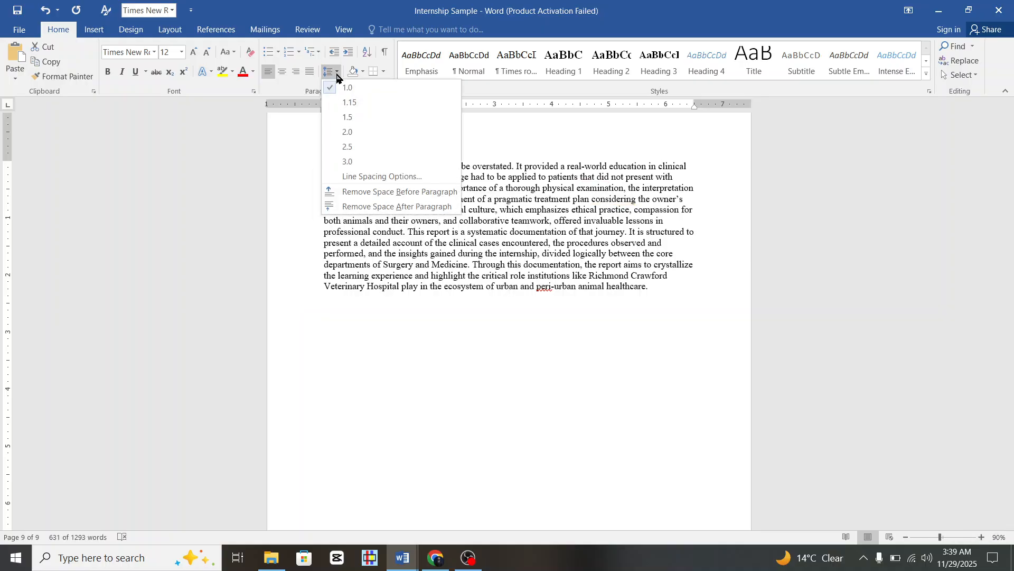
pyautogui.click(359, 117)
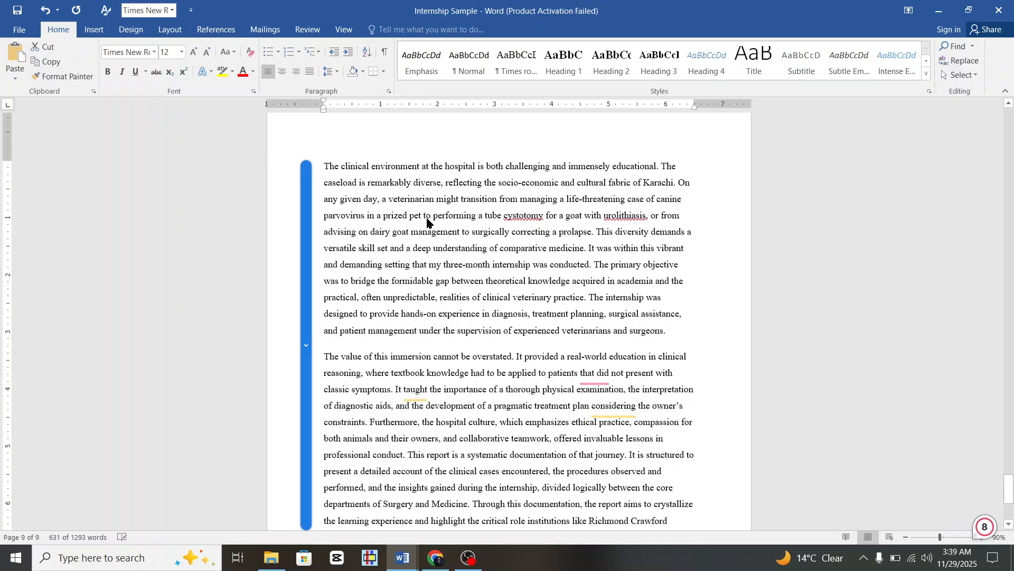
# Justify all text in the document.
pyautogui.scroll(1, 392, 203)
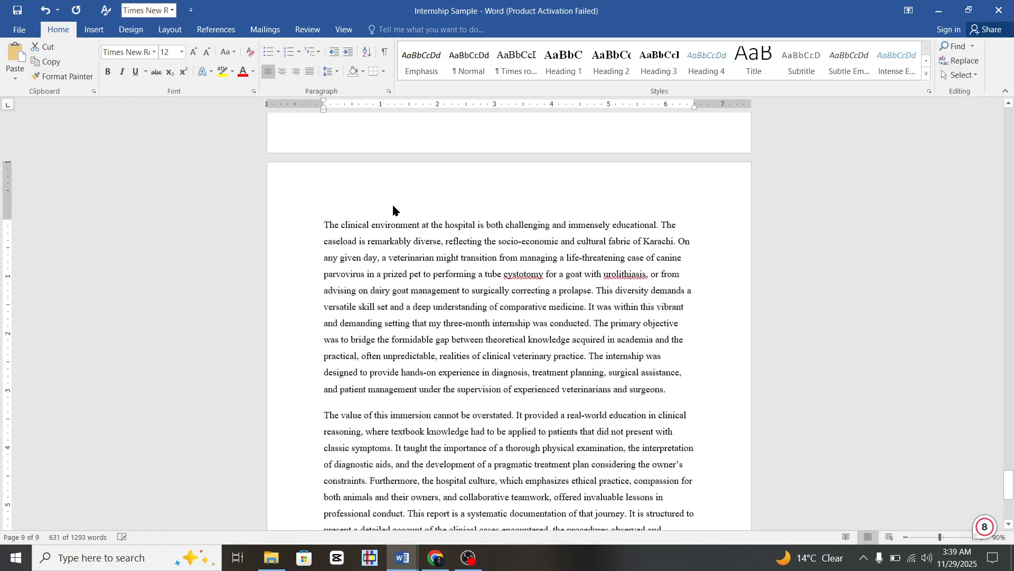
pyautogui.hotkey('ctrl', 'a')
pyautogui.click(310, 71)
pyautogui.click(566, 274)
# Turn on formatting marks at the end of the introduction to reveal the page break.
pyautogui.scroll(3, 567, 270)
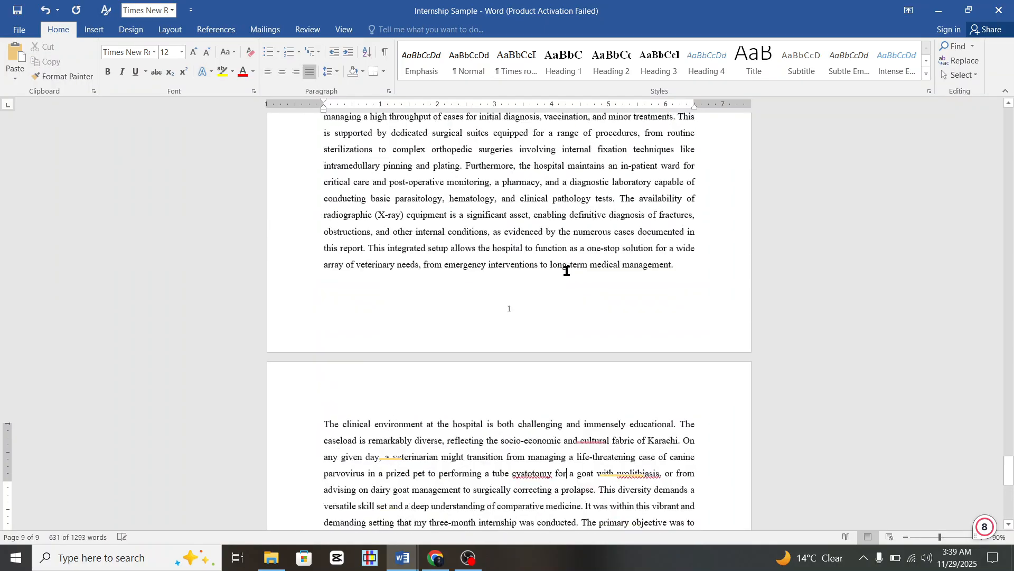
pyautogui.scroll(6, 566, 270)
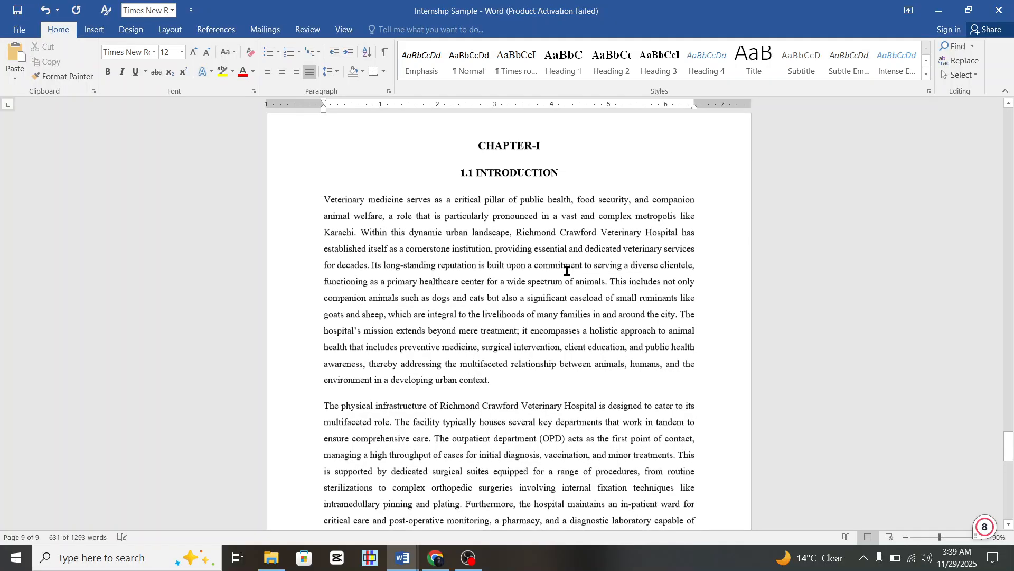
pyautogui.scroll(-1, 566, 271)
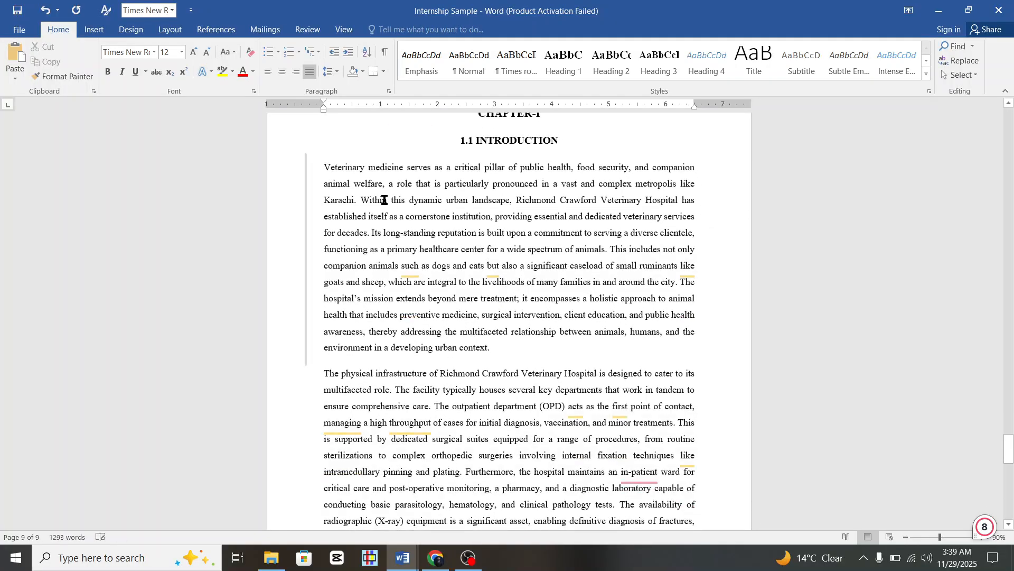
pyautogui.scroll(-13, 502, 335)
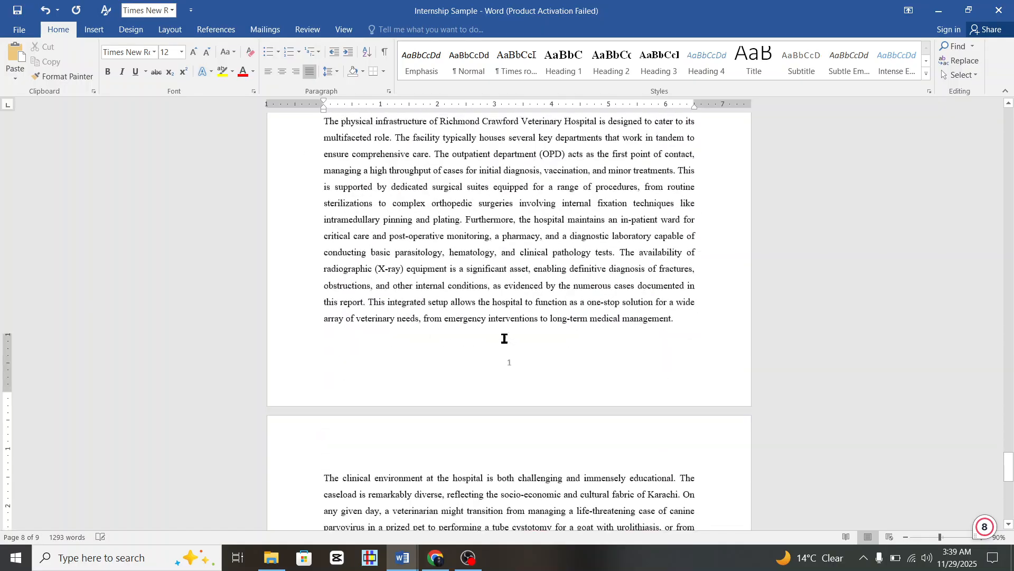
pyautogui.scroll(-1, 504, 339)
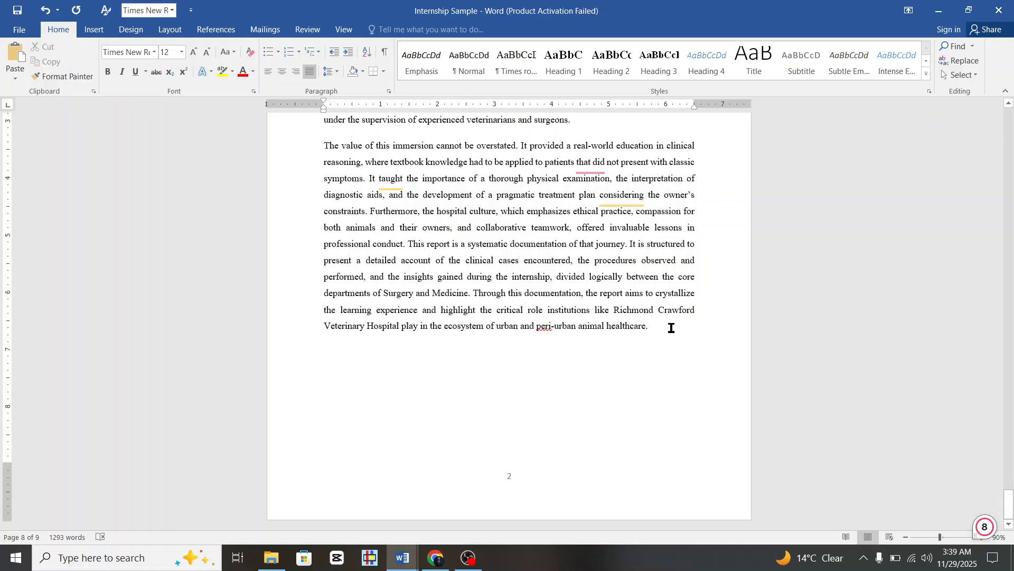
pyautogui.scroll(-2, 671, 328)
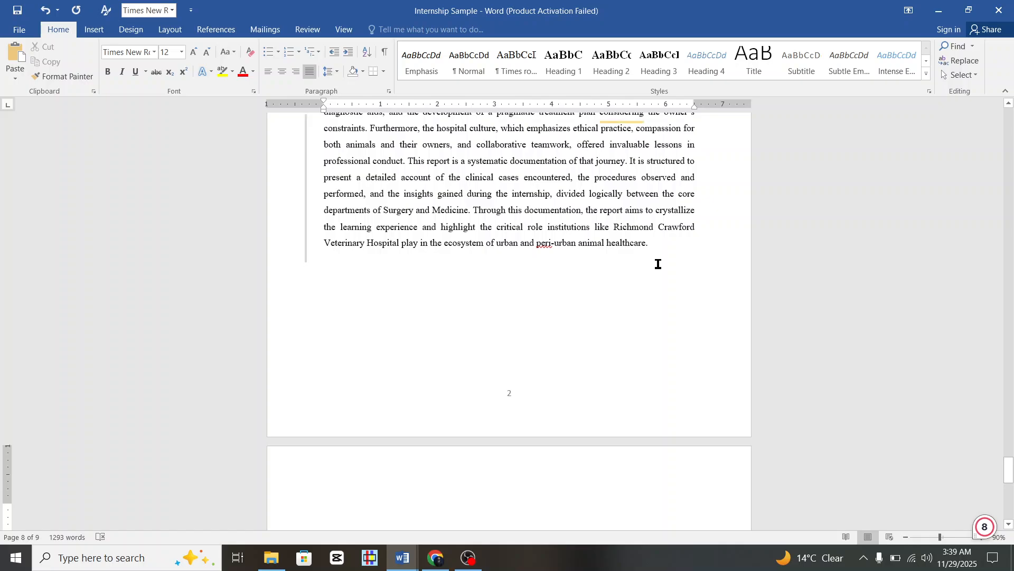
pyautogui.click(384, 51)
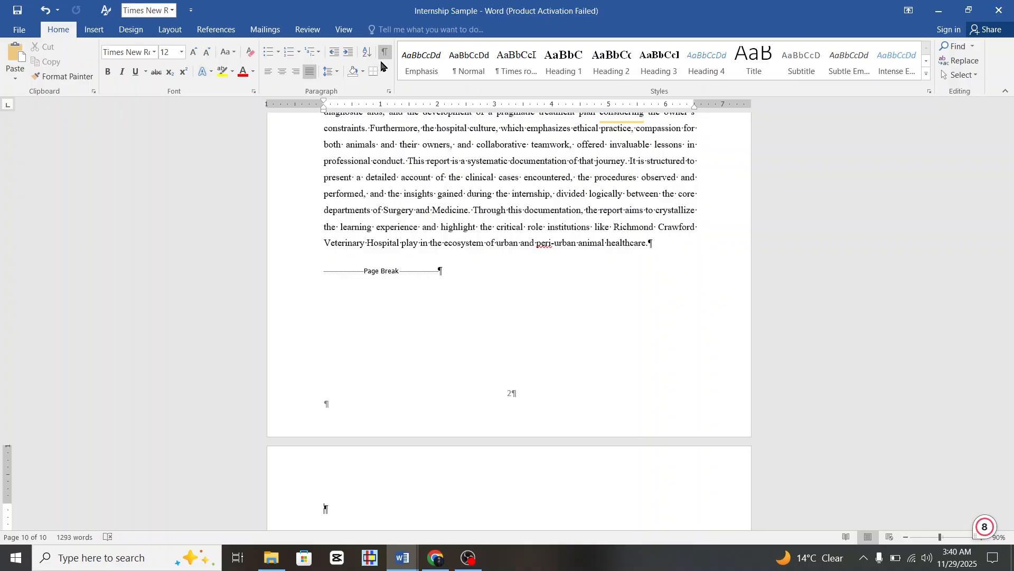
# Undo the page break, hide formatting marks, and add blank lines with placeholder test text.
pyautogui.hotkey('ctrl', 'z')
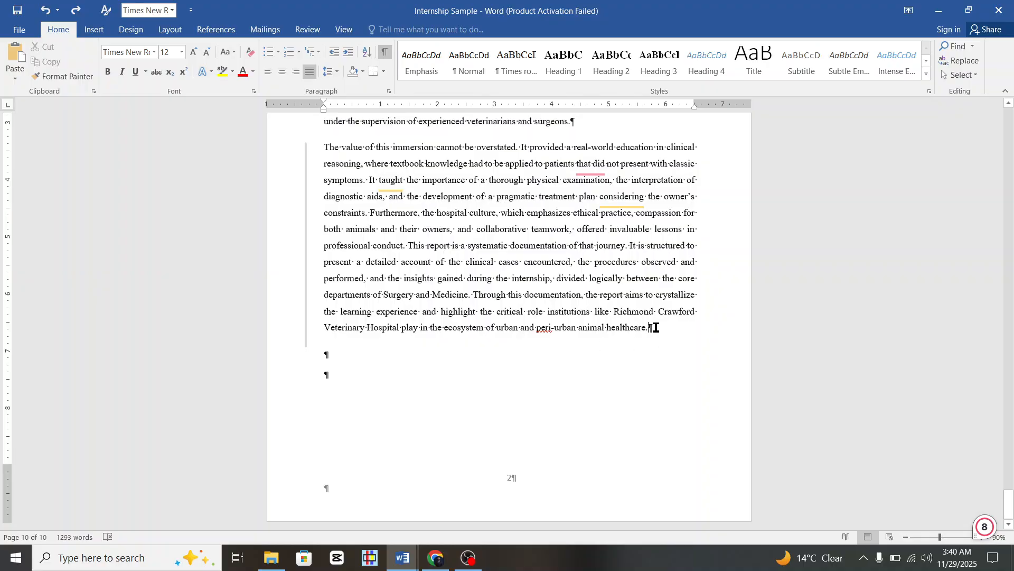
pyautogui.click(380, 55)
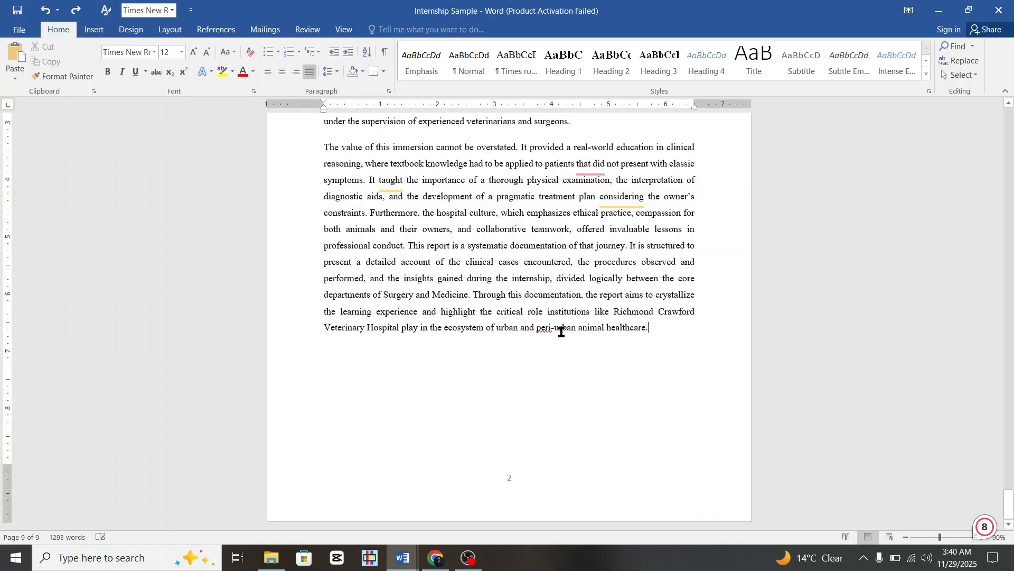
pyautogui.press('Return')
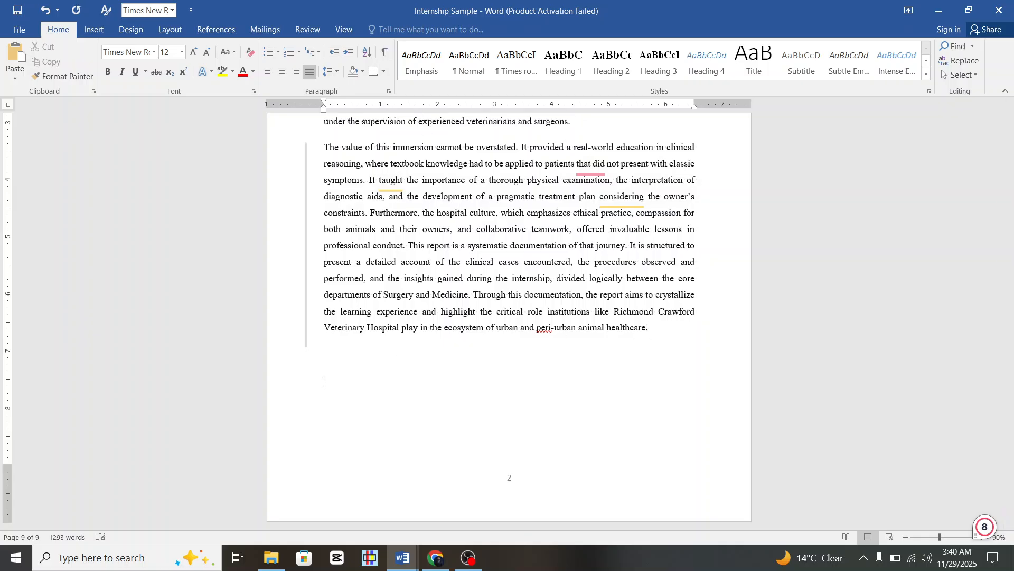
pyautogui.press('Return')
pyautogui.press('Return')
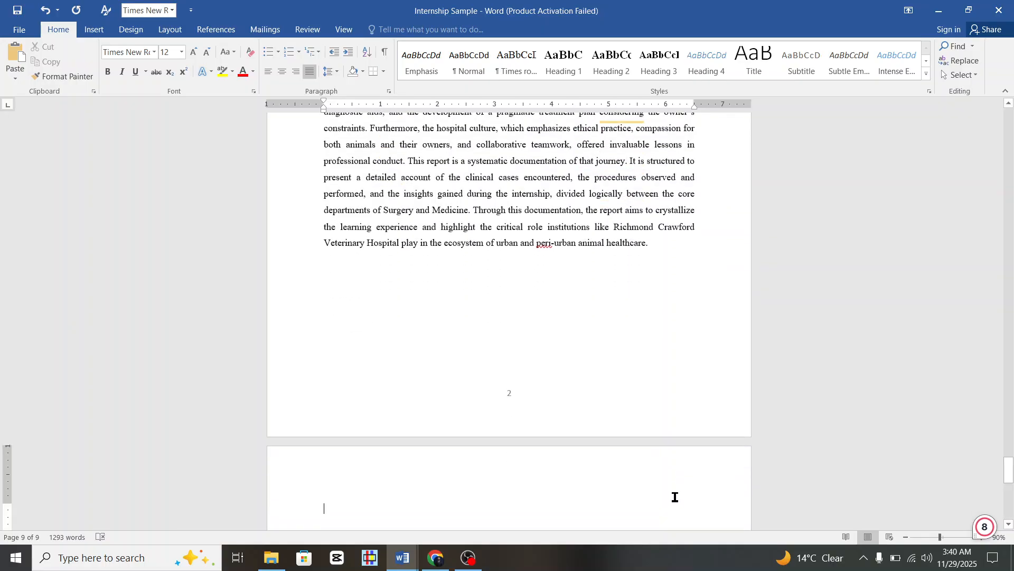
pyautogui.scroll(-3, 649, 482)
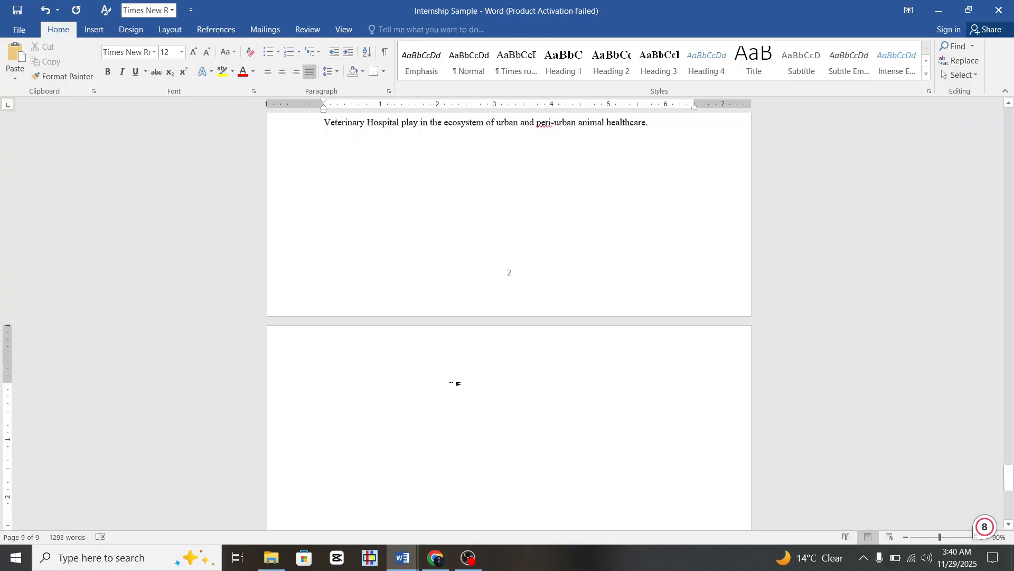
pyautogui.write('hasdbasjdbasjdbjkasbdkasb')
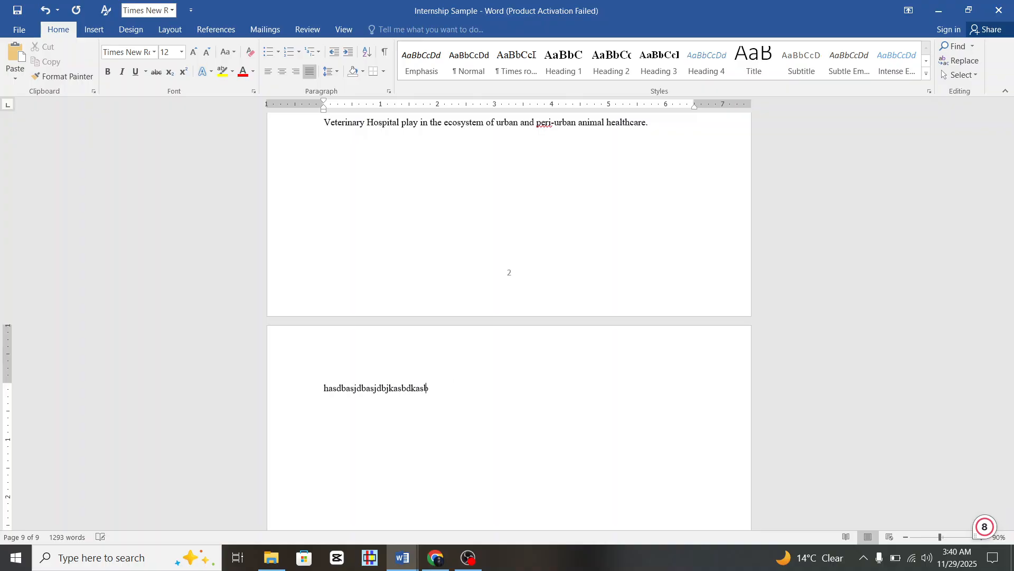
pyautogui.press('Return')
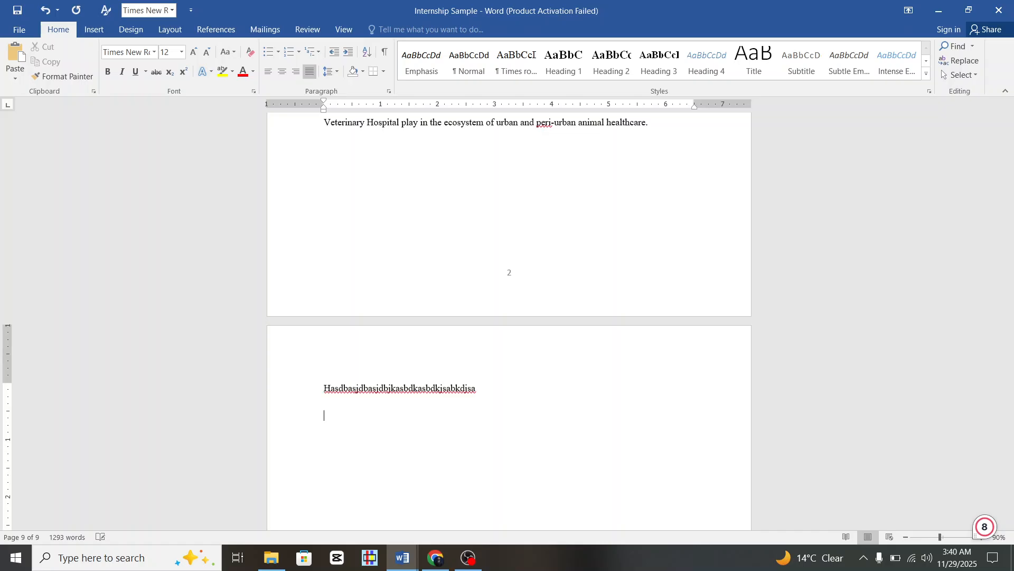
pyautogui.write('ndbkasjbndjasbjdbasj')
# Delete the line beginning 'professional conduct' from page 2's paragraph.
pyautogui.scroll(5, 544, 319)
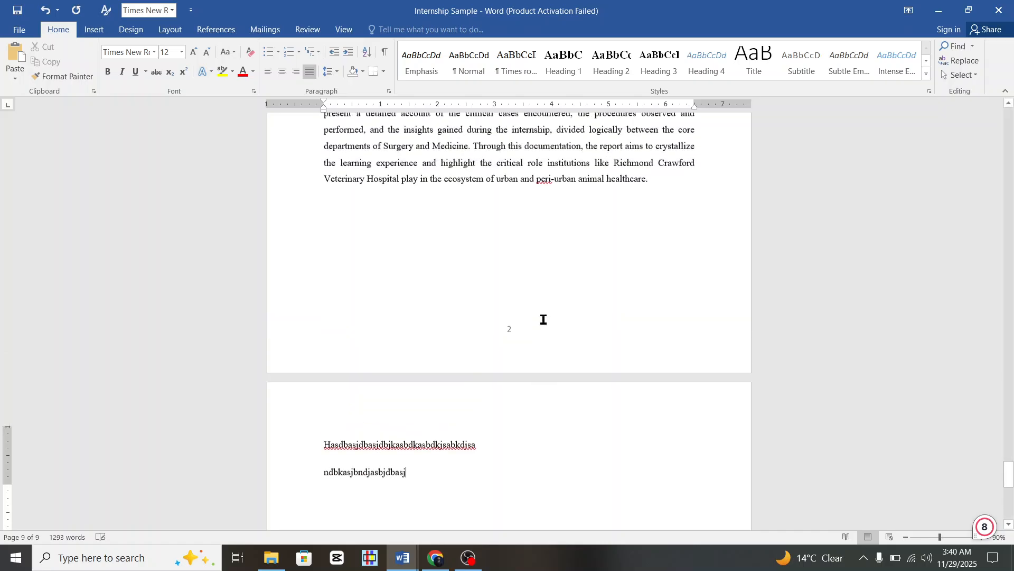
pyautogui.click(518, 270)
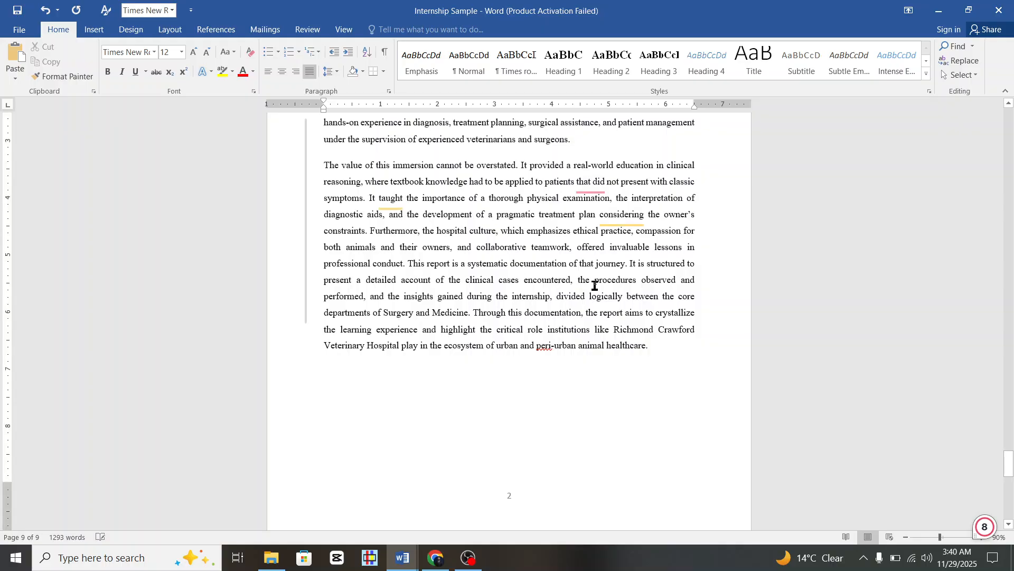
pyautogui.scroll(-1, 596, 278)
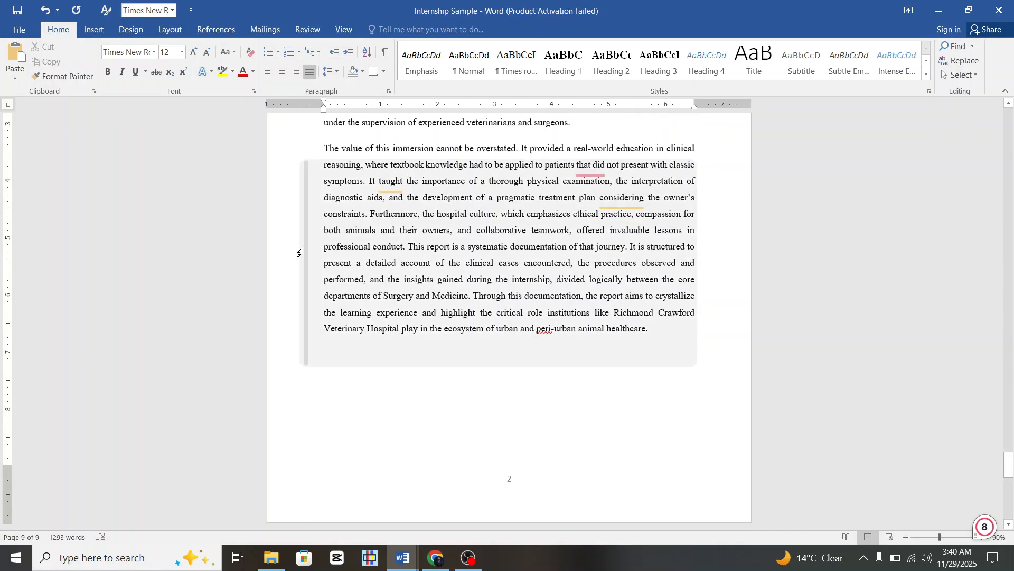
pyautogui.click(308, 248)
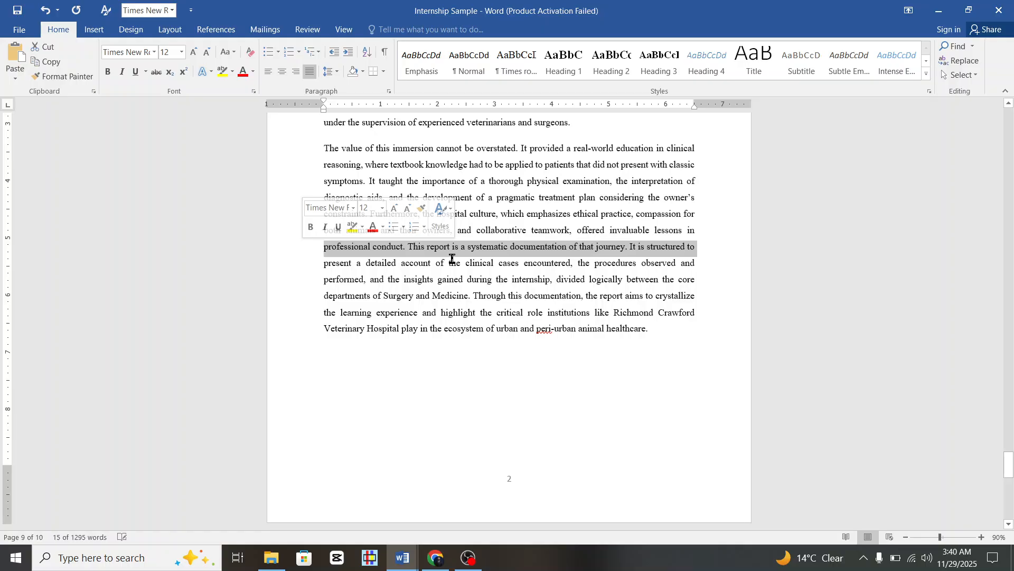
pyautogui.press('BackSpace')
pyautogui.scroll(-5, 441, 494)
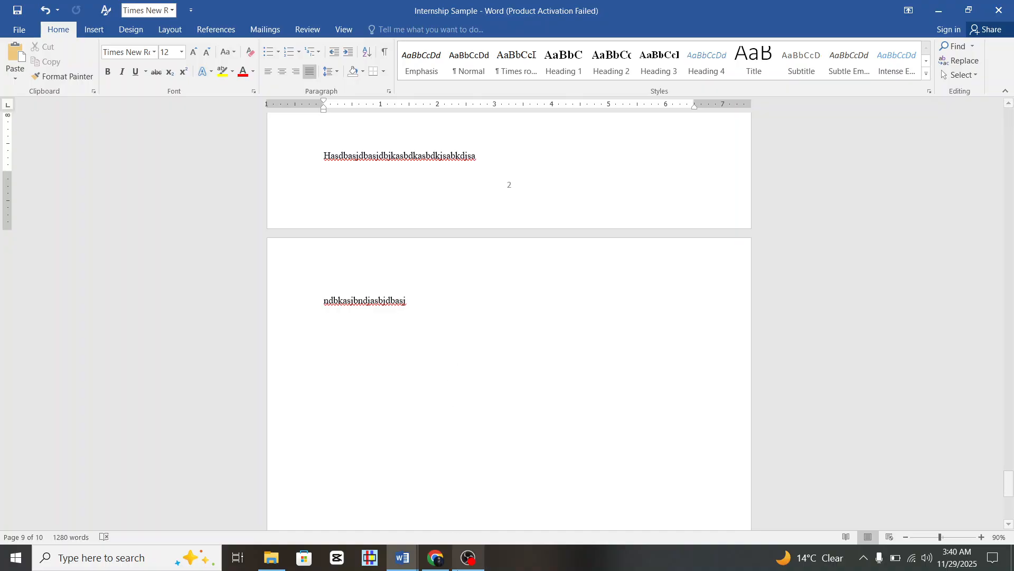
# Undo the line deletion, the page 3 test text and the extra third page.
pyautogui.scroll(3, 417, 198)
pyautogui.hotkey('ctrl', 'z')
pyautogui.hotkey('ctrl', 'z')
pyautogui.hotkey('ctrl', 'z')
pyautogui.hotkey('ctrl', 'z')
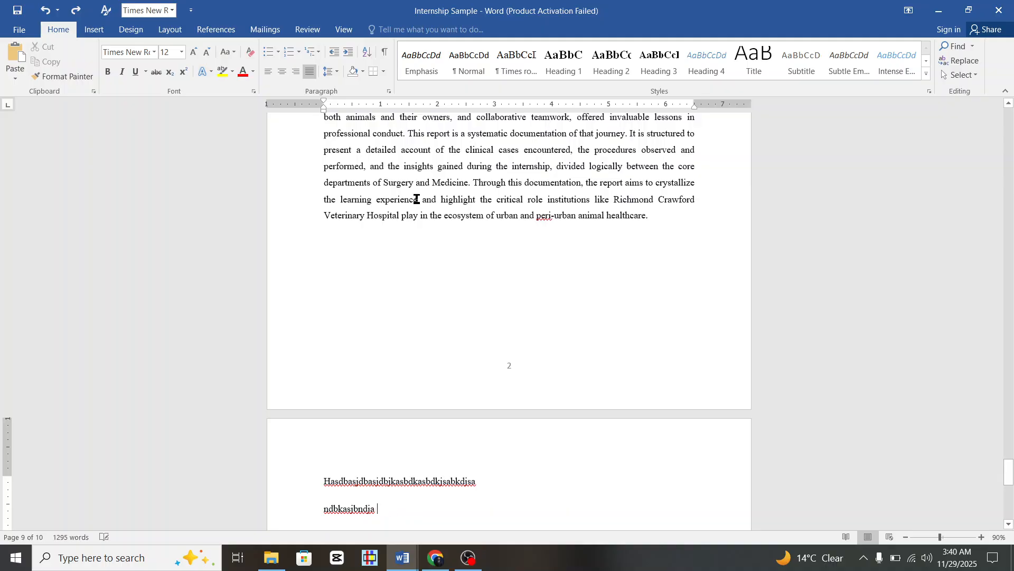
pyautogui.hotkey('ctrl', 'z')
pyautogui.hotkey('ctrl', 'z')
pyautogui.hotkey('ctrl', 'z')
pyautogui.hotkey('ctrl', 'z')
pyautogui.hotkey('ctrl', 'z')
pyautogui.hotkey('ctrl', 'z')
pyautogui.hotkey('ctrl', 'z')
pyautogui.hotkey('ctrl', 'z')
pyautogui.hotkey('ctrl', 'z')
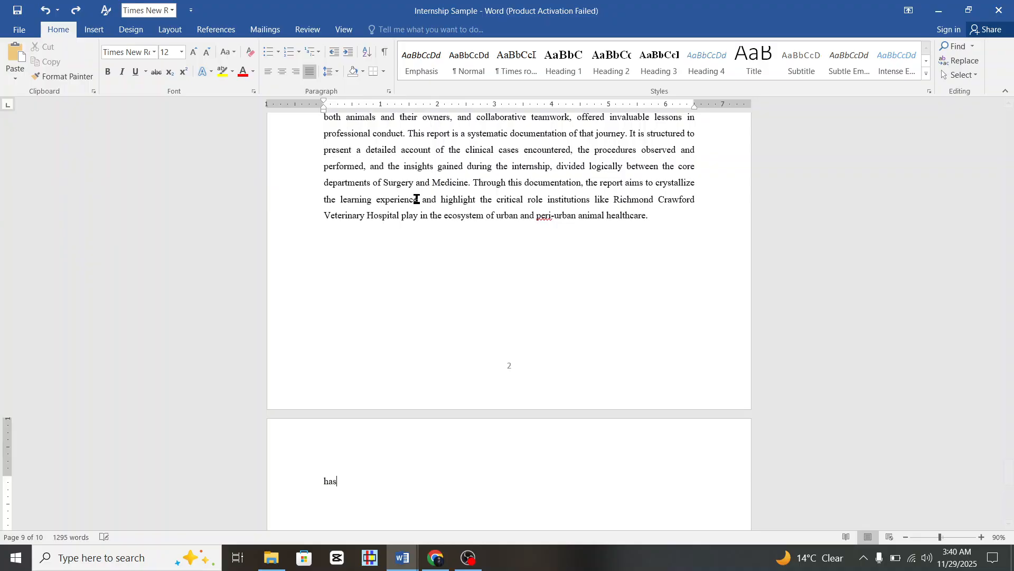
pyautogui.hotkey('ctrl', 'z')
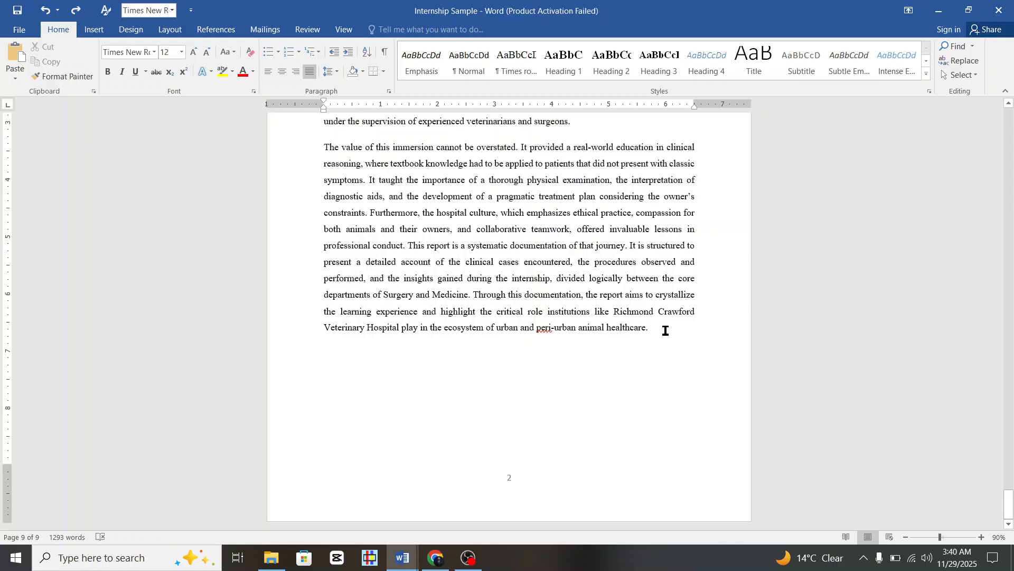
# Insert a page break after page 2, show formatting marks, and type three test lines.
pyautogui.hotkey('ctrl', 'Return')
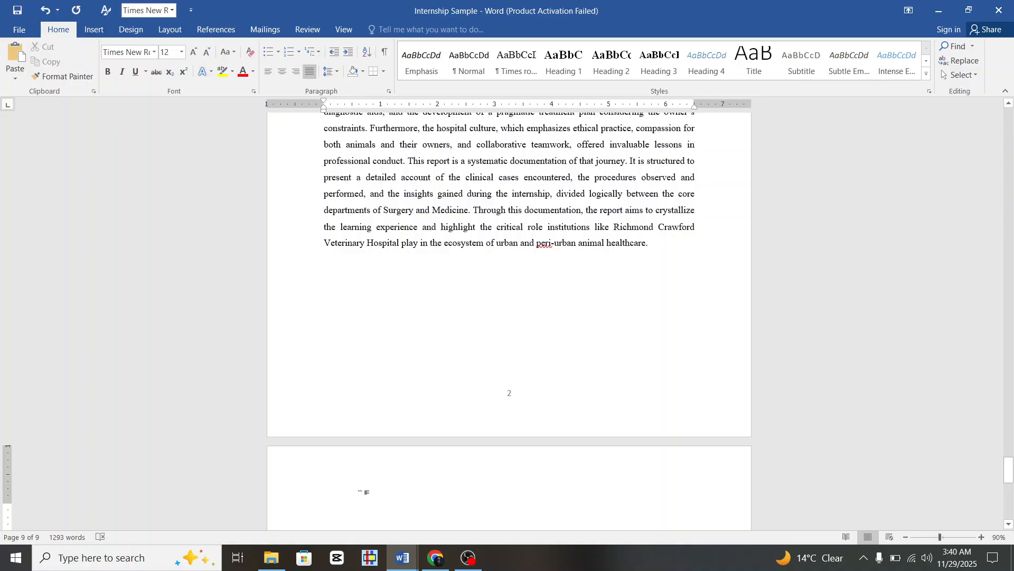
pyautogui.click(383, 57)
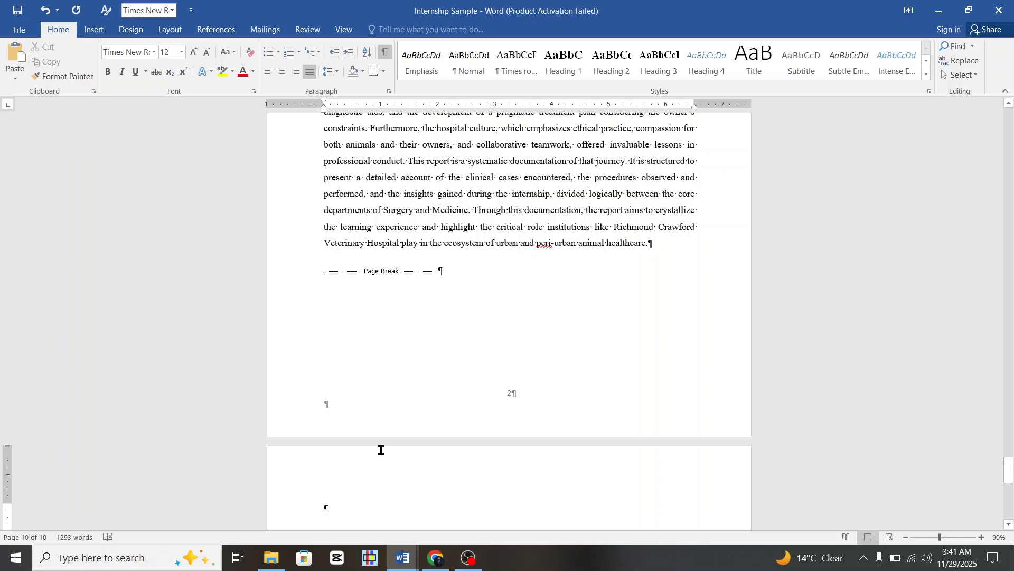
pyautogui.scroll(-3, 381, 450)
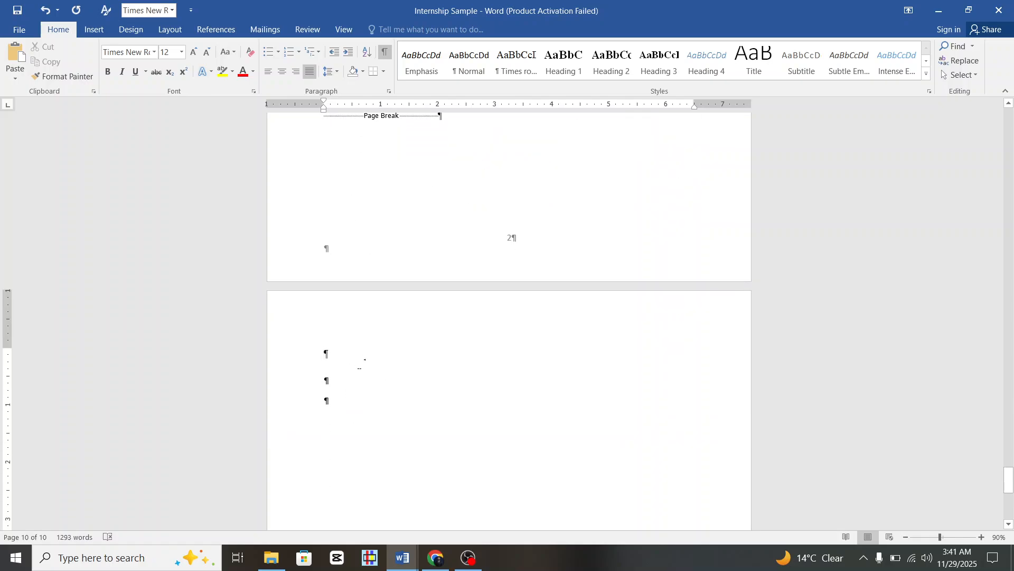
pyautogui.write('Bdhasbjdbasjd sanbdjasbd')
pyautogui.press('Return')
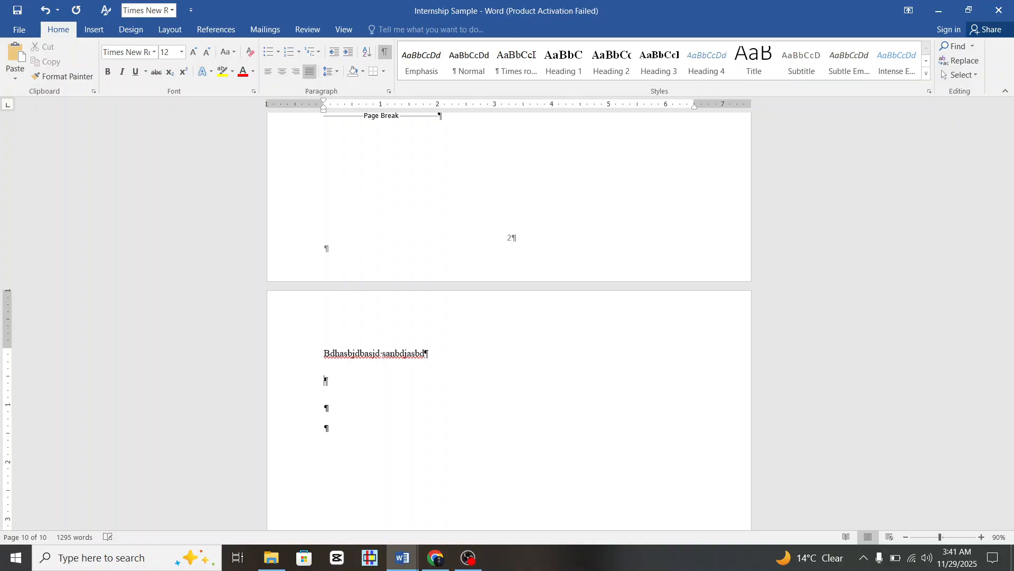
pyautogui.write('dbjasbjdbasjbdasjbd')
pyautogui.press('Return')
pyautogui.write('asnjndb')
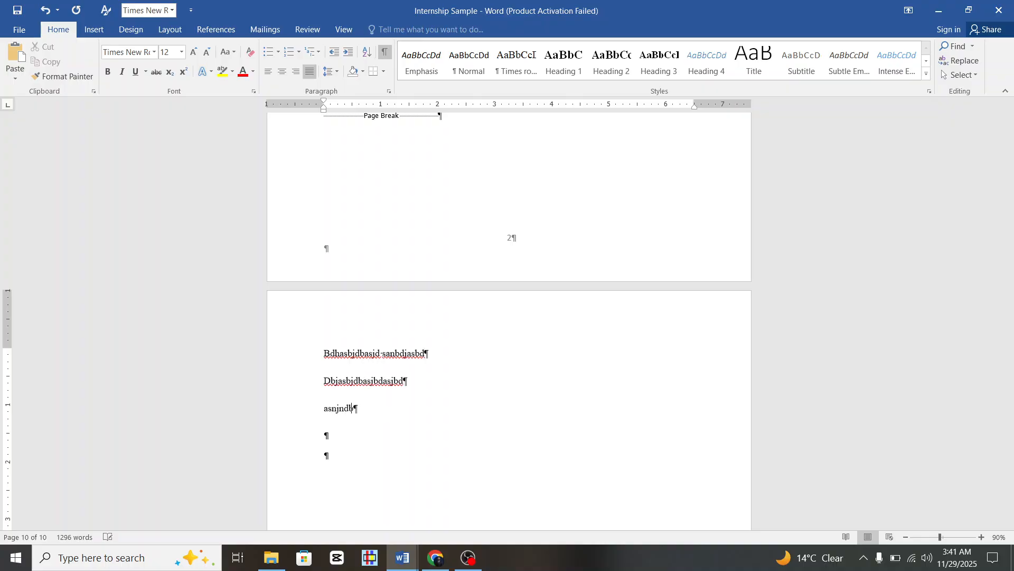
pyautogui.write('asjdkjasbdjbasj')
# Delete the 'diagnostic aids' line and the text from 'The value' through 'crystallize'.
pyautogui.scroll(3, 415, 447)
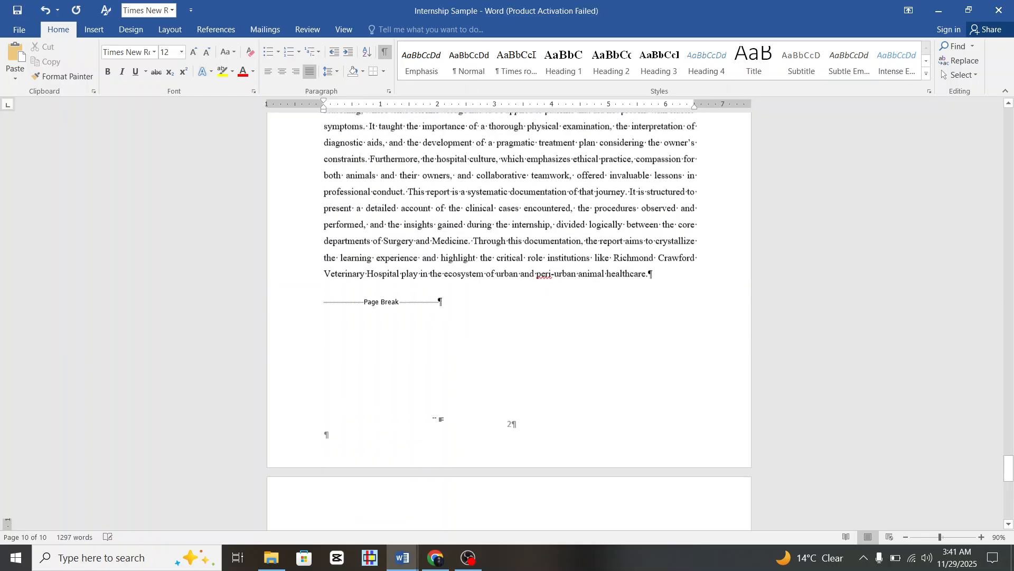
pyautogui.scroll(3, 438, 418)
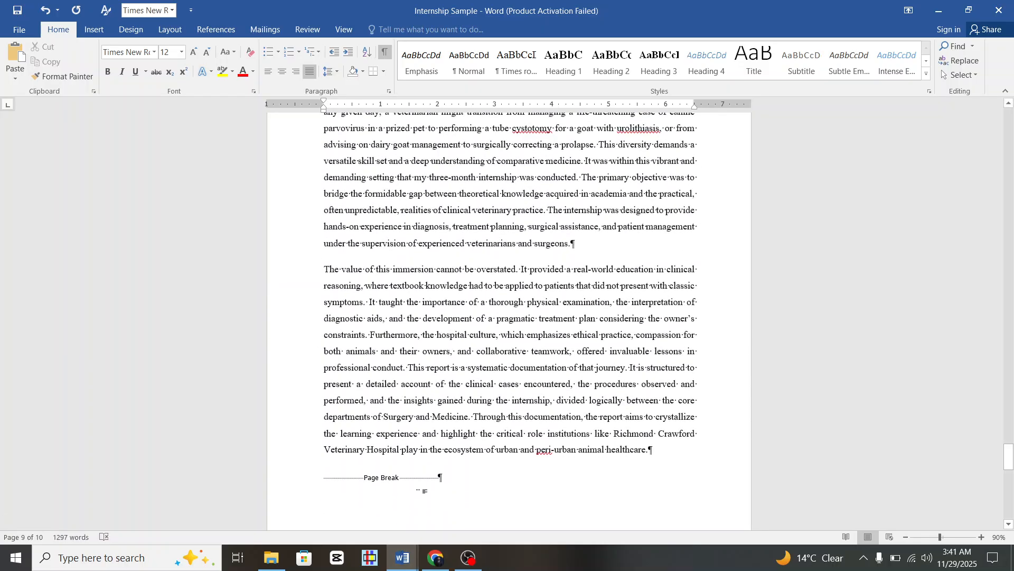
pyautogui.click(309, 319)
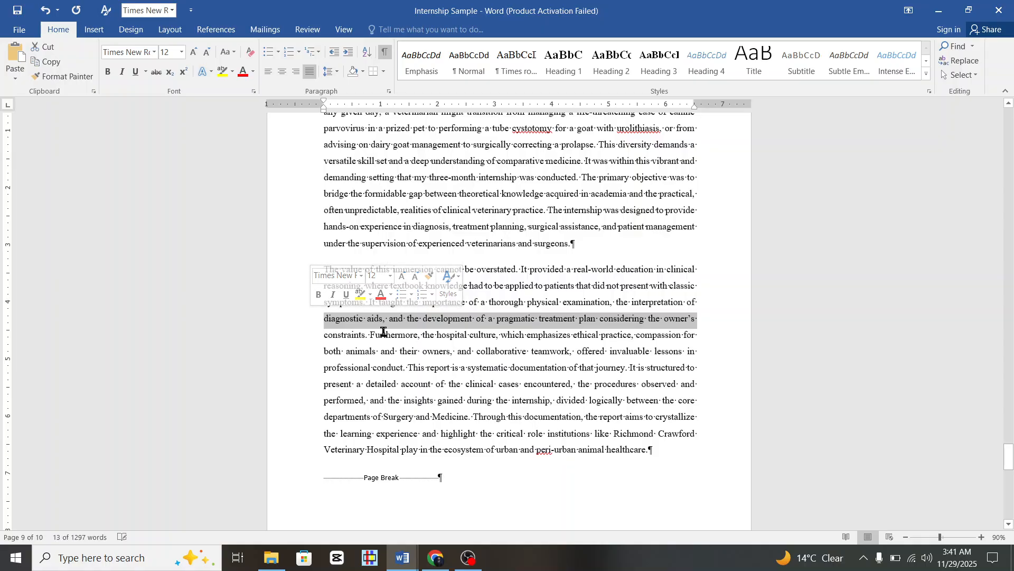
pyautogui.press('Delete')
pyautogui.scroll(-6, 383, 332)
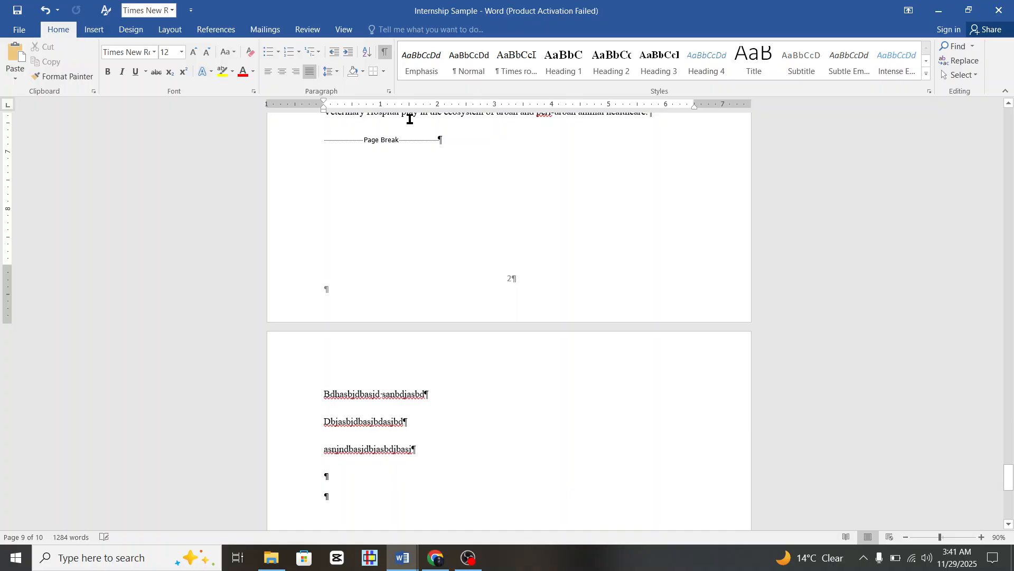
pyautogui.scroll(5, 453, 317)
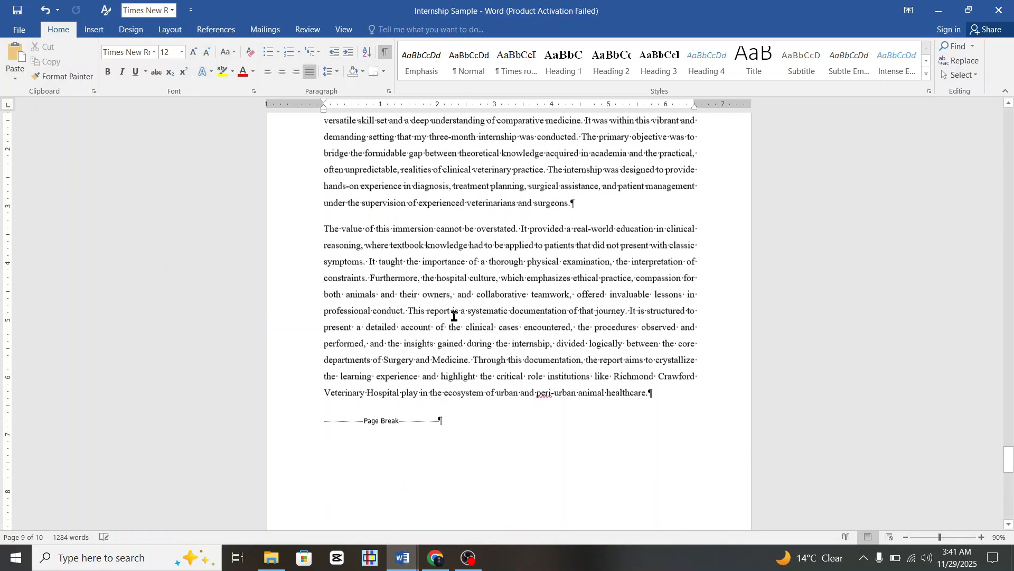
pyautogui.moveTo(324, 231); pyautogui.dragTo(661, 363)
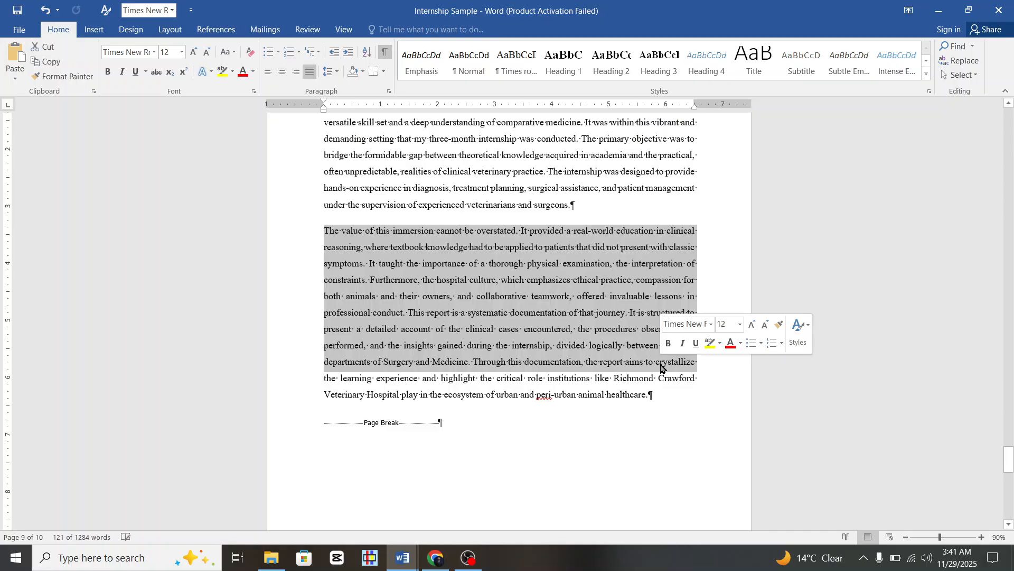
pyautogui.press('Delete')
# Undo the deletions, then remove the test lines and the page break.
pyautogui.scroll(-5, 660, 364)
pyautogui.scroll(-1, 414, 283)
pyautogui.scroll(3, 416, 264)
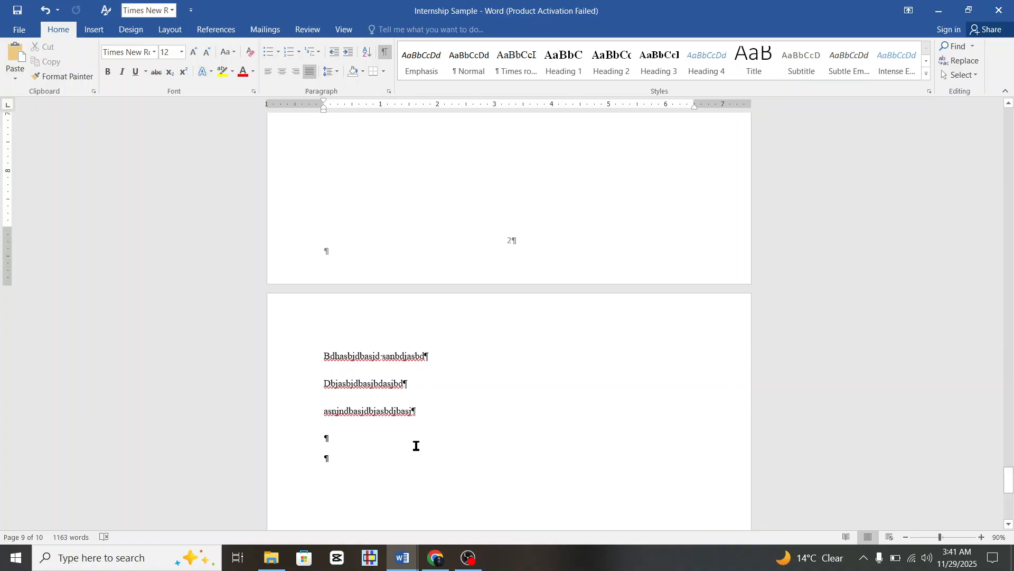
pyautogui.hotkey('ctrl', 'z')
pyautogui.hotkey('ctrl', 'z')
pyautogui.hotkey('ctrl', 'z')
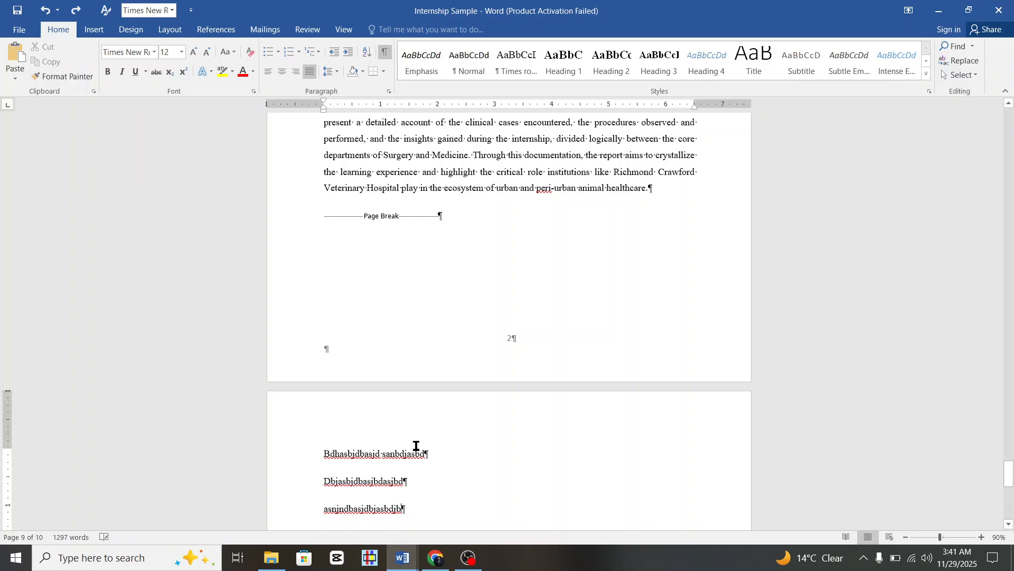
pyautogui.hotkey('ctrl', 'z')
pyautogui.hotkey('ctrl', 'z')
pyautogui.hotkey('ctrl', 'z')
pyautogui.hotkey('ctrl', 'z')
pyautogui.hotkey('ctrl', 'z')
pyautogui.hotkey('ctrl', 'z')
pyautogui.hotkey('ctrl', 'z')
pyautogui.hotkey('ctrl', 'z')
pyautogui.hotkey('ctrl', 'z')
pyautogui.hotkey('ctrl', 'z')
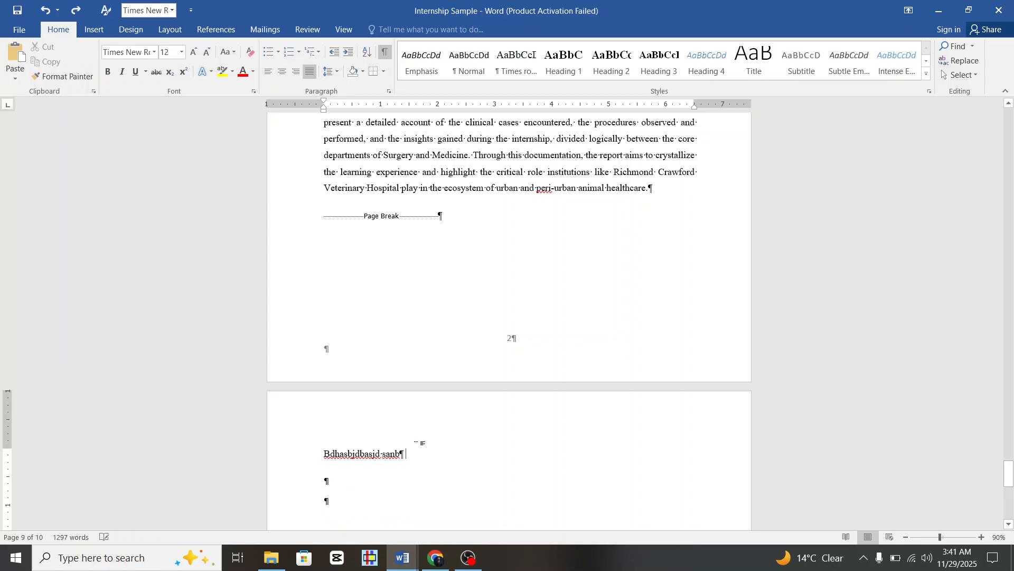
pyautogui.hotkey('ctrl', 'z')
pyautogui.hotkey('ctrl', 'z')
pyautogui.hotkey('ctrl', 'z')
pyautogui.hotkey('ctrl', 'z')
pyautogui.hotkey('ctrl', 'z')
pyautogui.hotkey('ctrl', 'z')
pyautogui.hotkey('ctrl', 'z')
pyautogui.hotkey('ctrl', 'z')
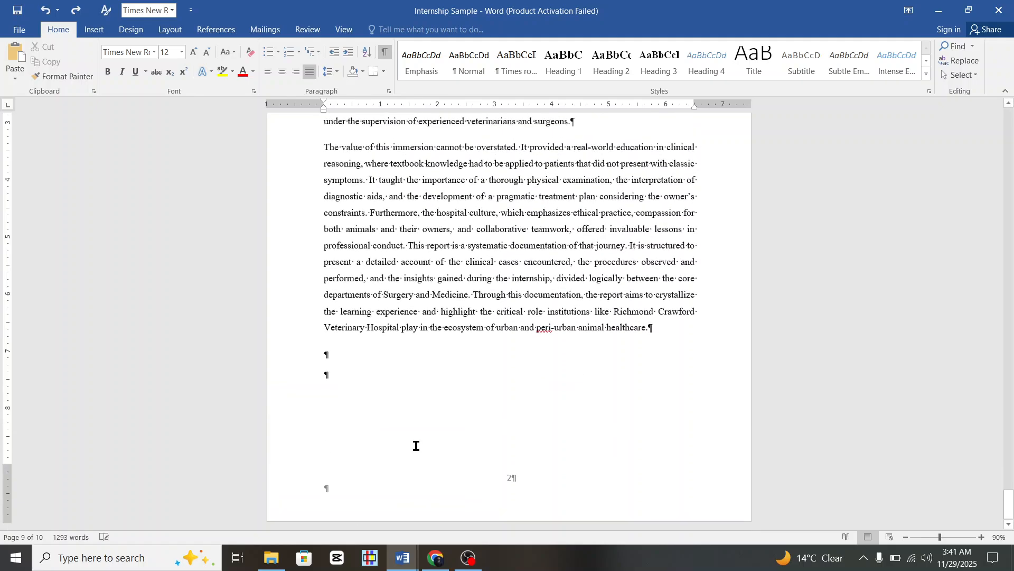
pyautogui.scroll(9, 634, 388)
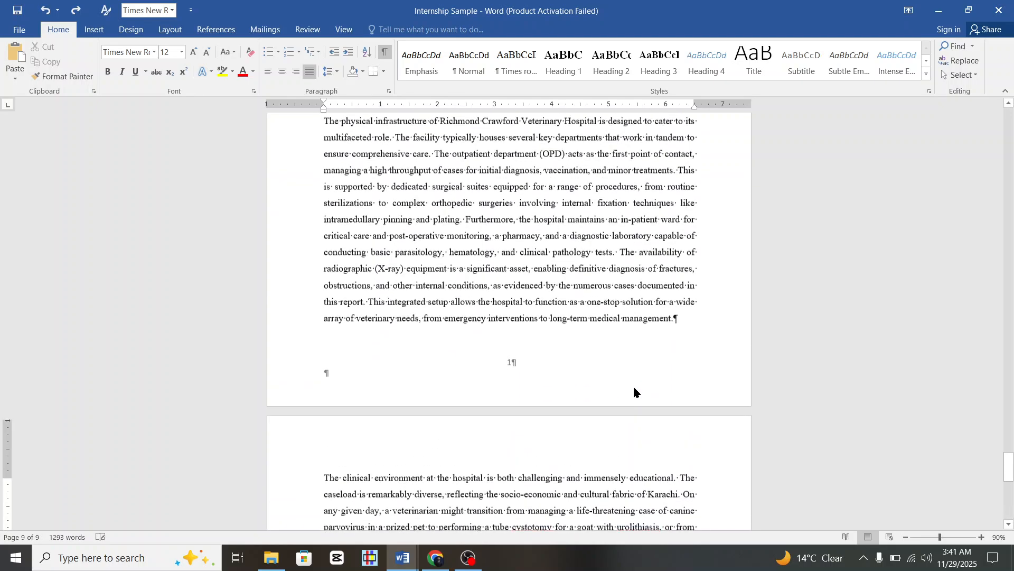
pyautogui.click(681, 324)
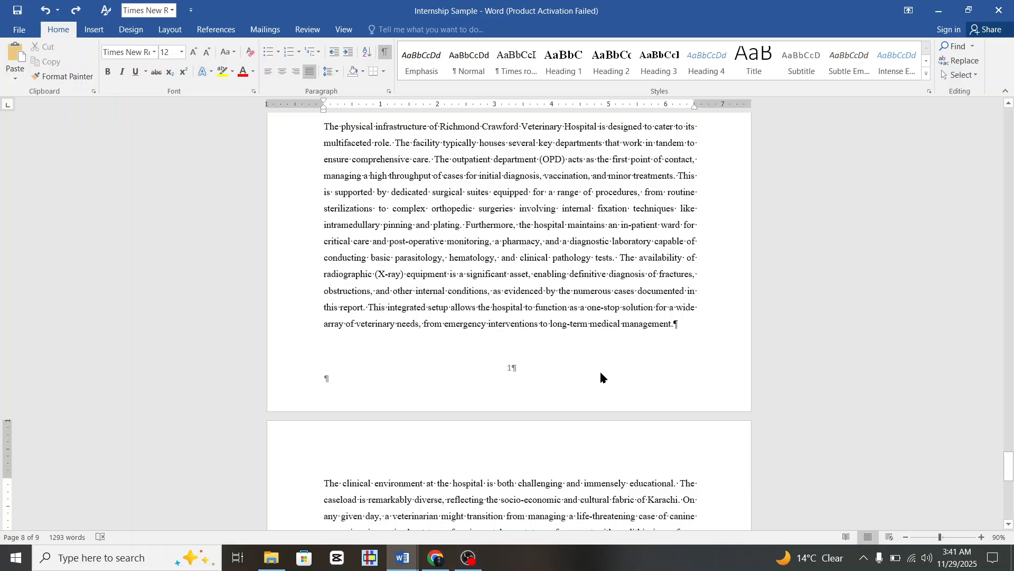
pyautogui.scroll(2, 600, 376)
pyautogui.scroll(-4, 669, 403)
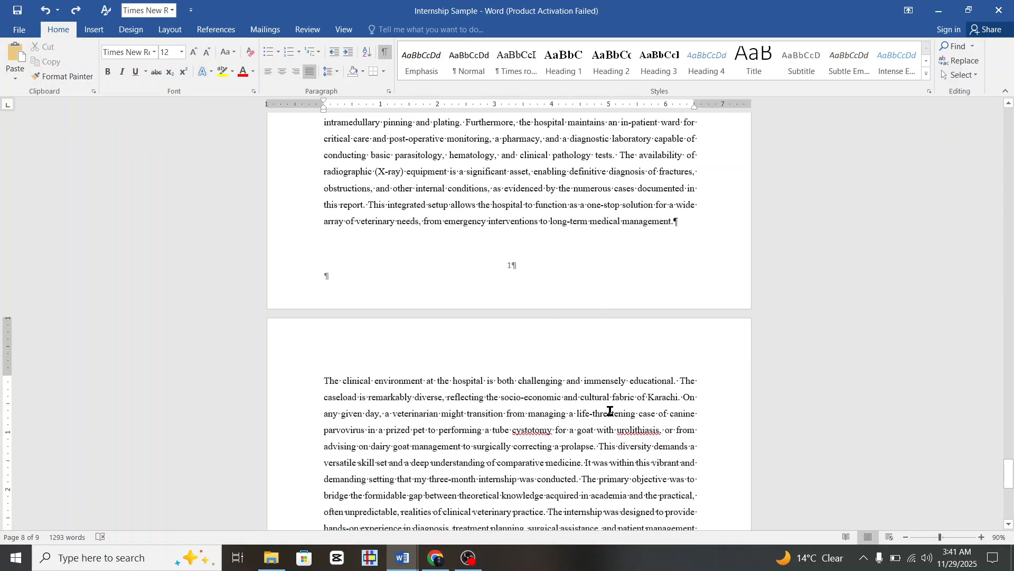
pyautogui.scroll(-7, 607, 410)
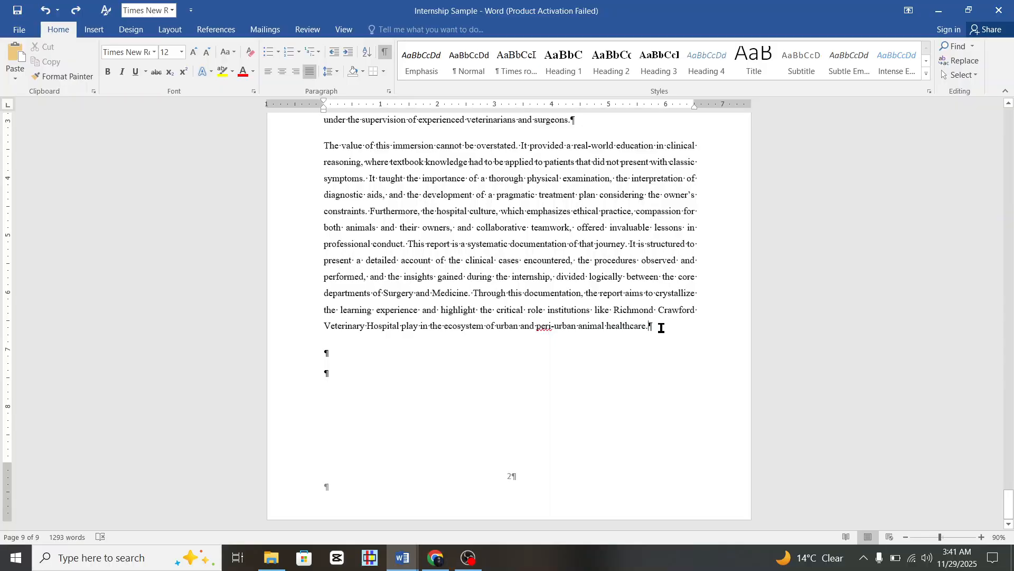
pyautogui.click(661, 327)
pyautogui.hotkey('ctrl', 'Return')
pyautogui.scroll(-1, 661, 328)
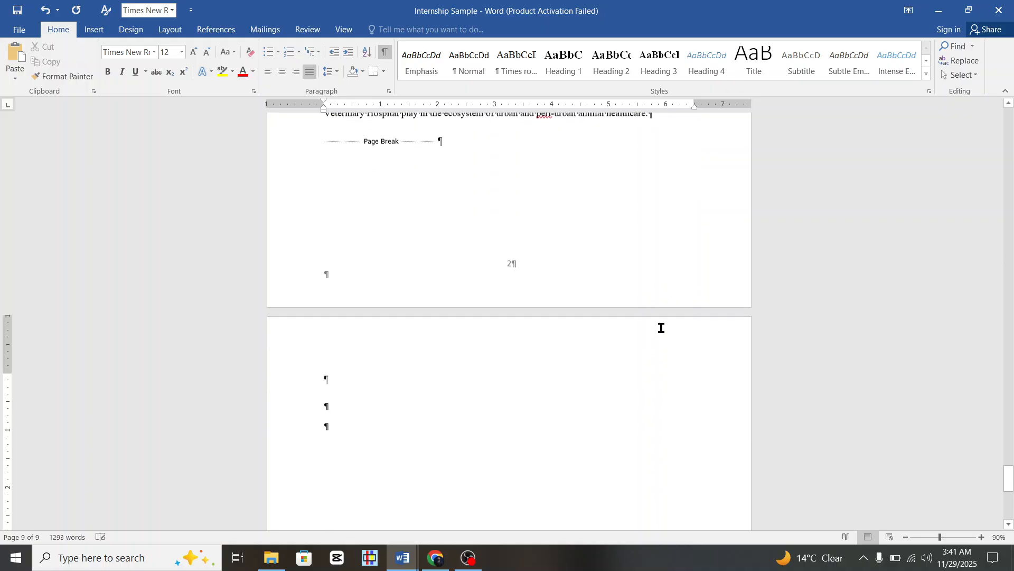
pyautogui.hotkey('ctrl', 'shift', '8')
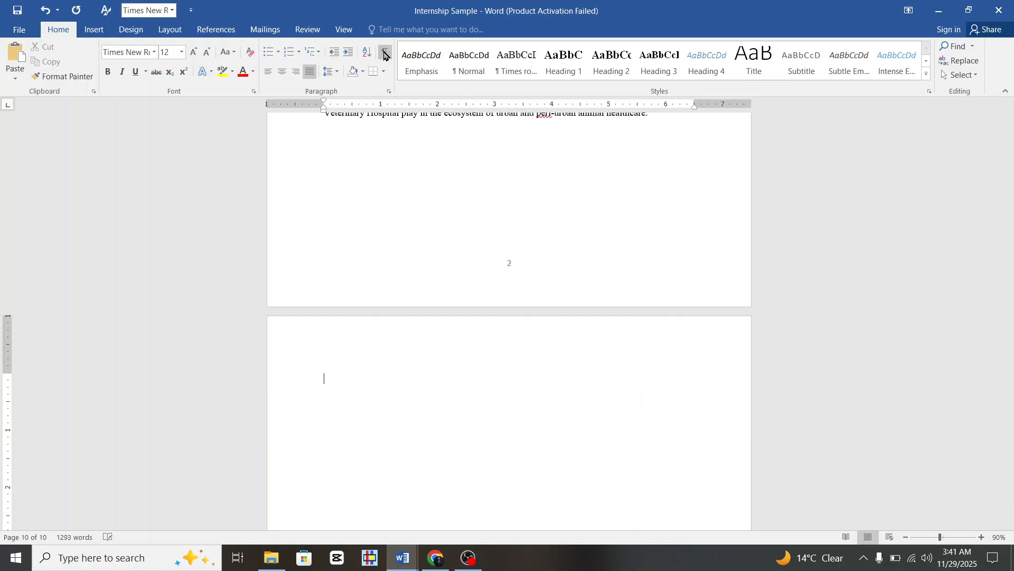
pyautogui.scroll(-1, 472, 306)
pyautogui.scroll(1, 427, 212)
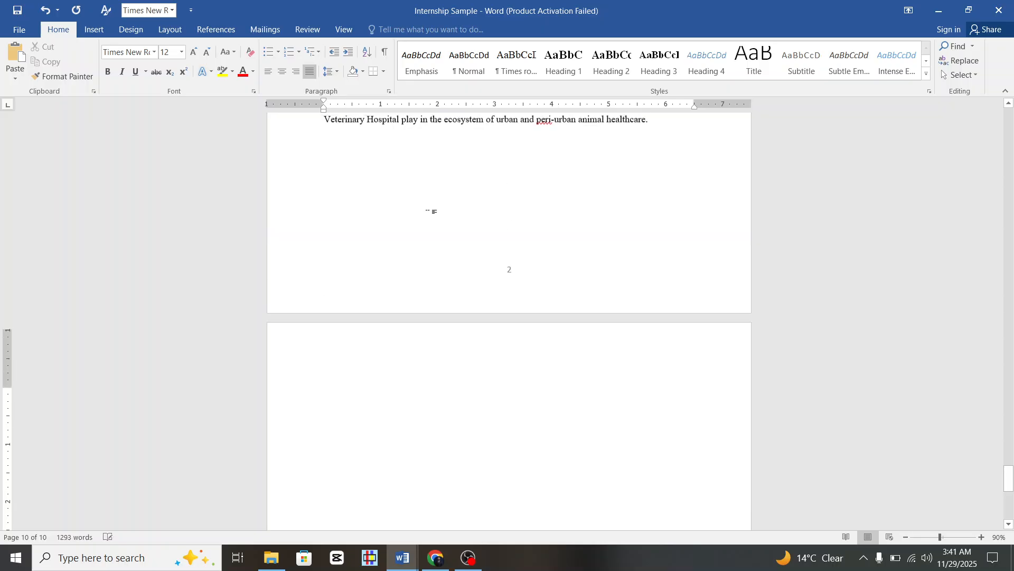
pyautogui.click(385, 51)
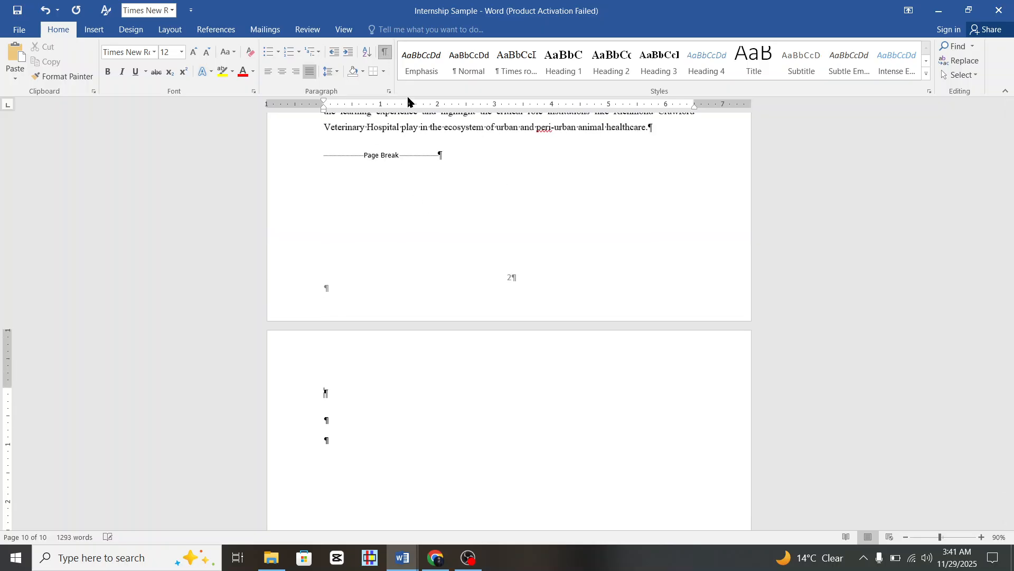
pyautogui.click(384, 51)
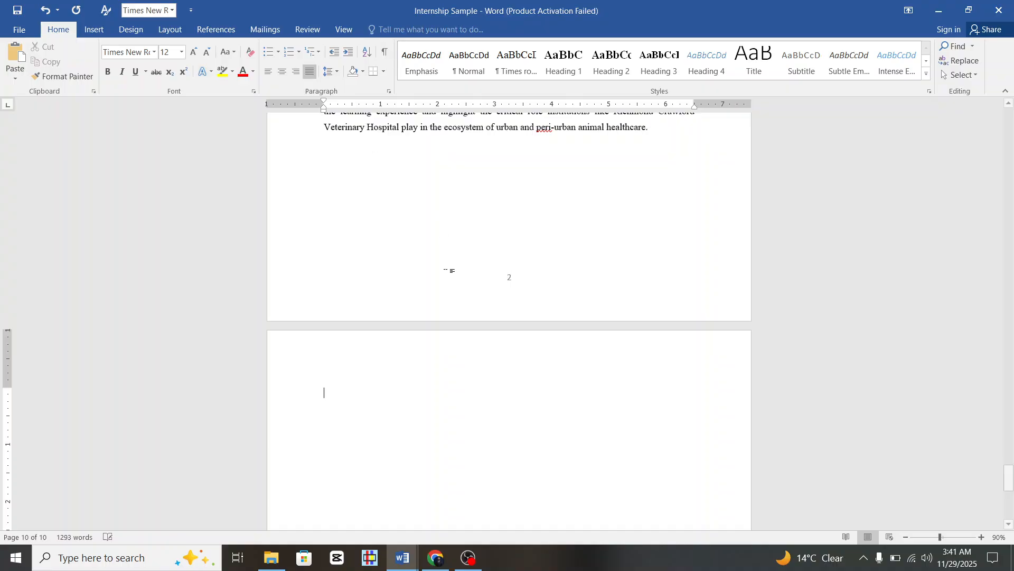
pyautogui.scroll(-1, 454, 344)
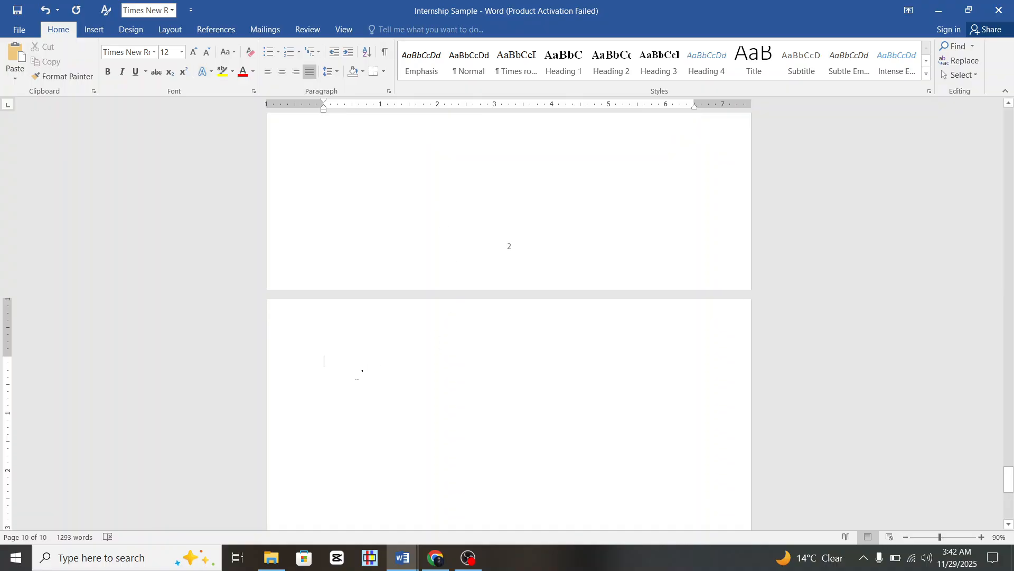
pyautogui.click(385, 53)
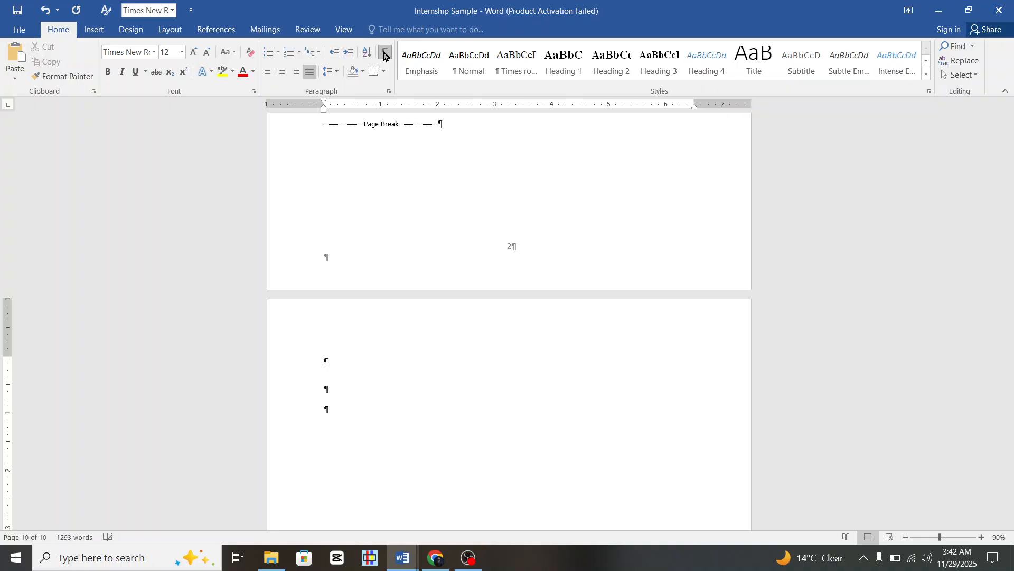
pyautogui.click(386, 54)
pyautogui.click(386, 55)
pyautogui.click(385, 52)
pyautogui.scroll(-1, 412, 222)
pyautogui.click(340, 315)
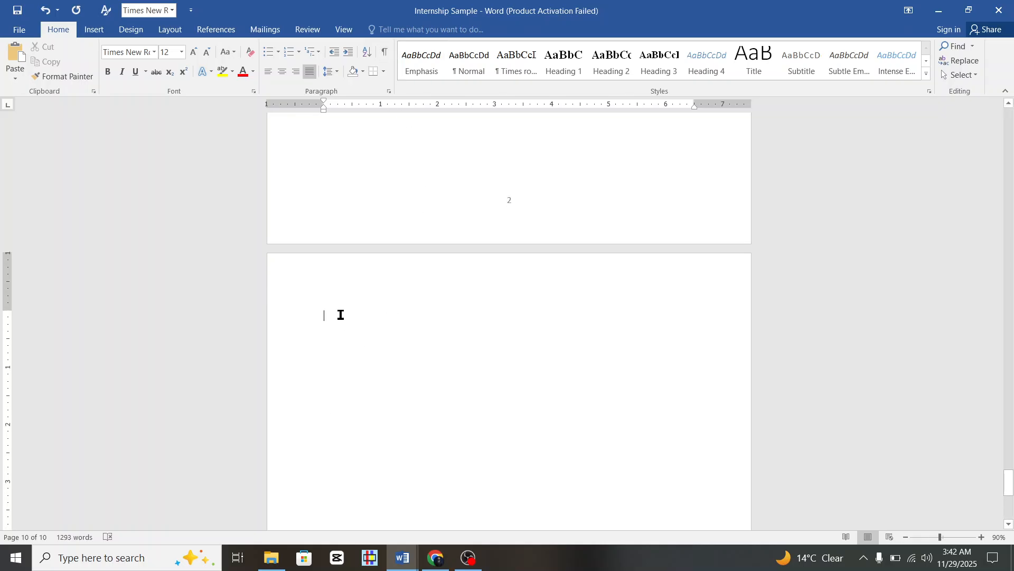
pyautogui.scroll(-1, 341, 314)
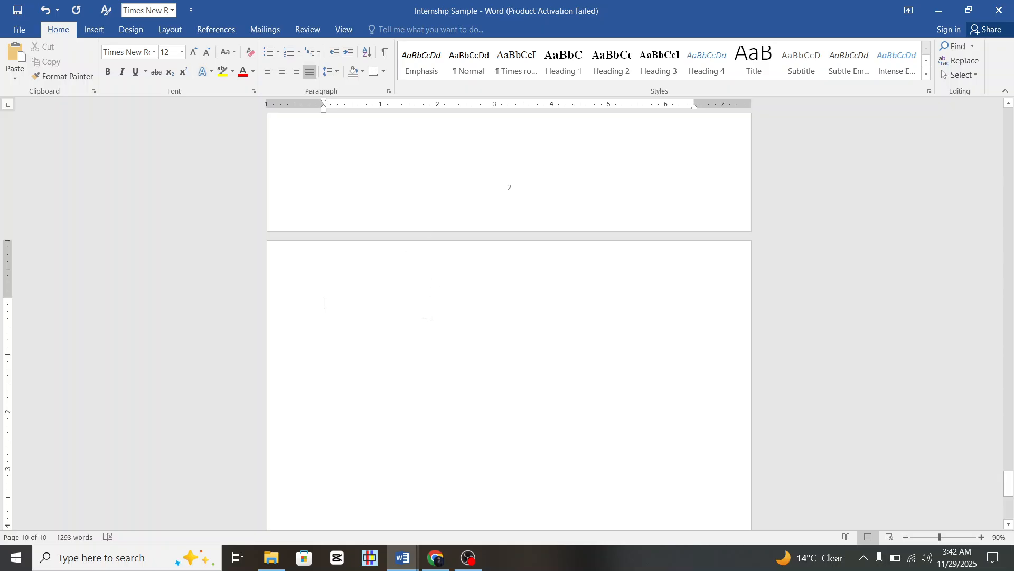
# Type the title 'Deparments' on the new page and apply Heading 2 style.
pyautogui.write('Depar')
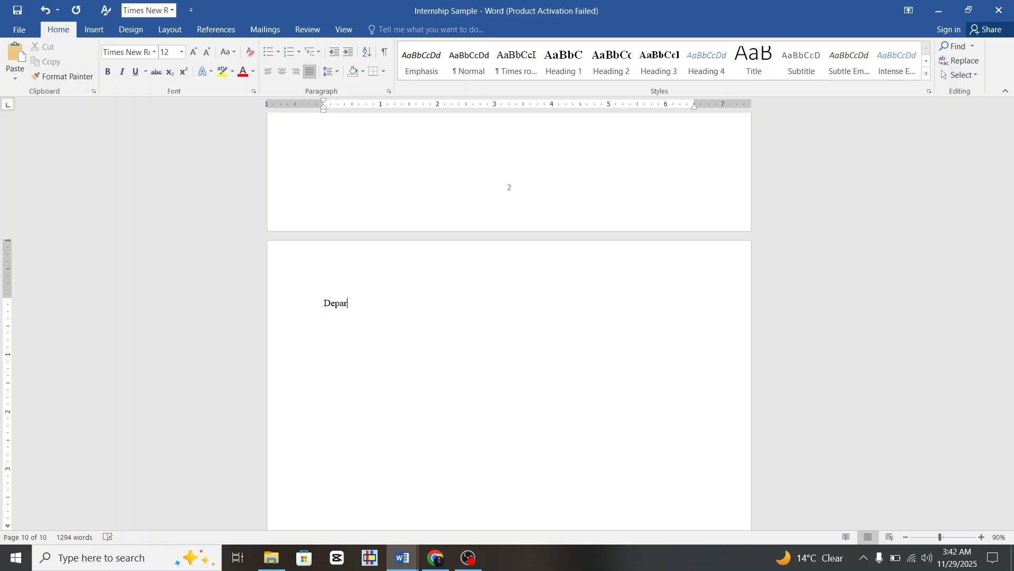
pyautogui.write('ments')
pyautogui.click(303, 311)
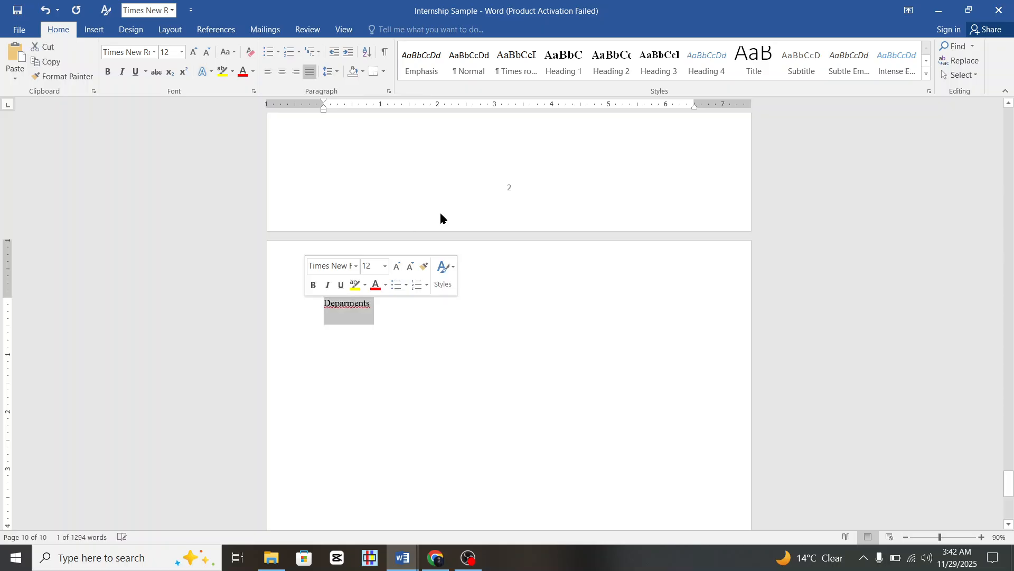
pyautogui.click(617, 73)
pyautogui.scroll(15, 529, 348)
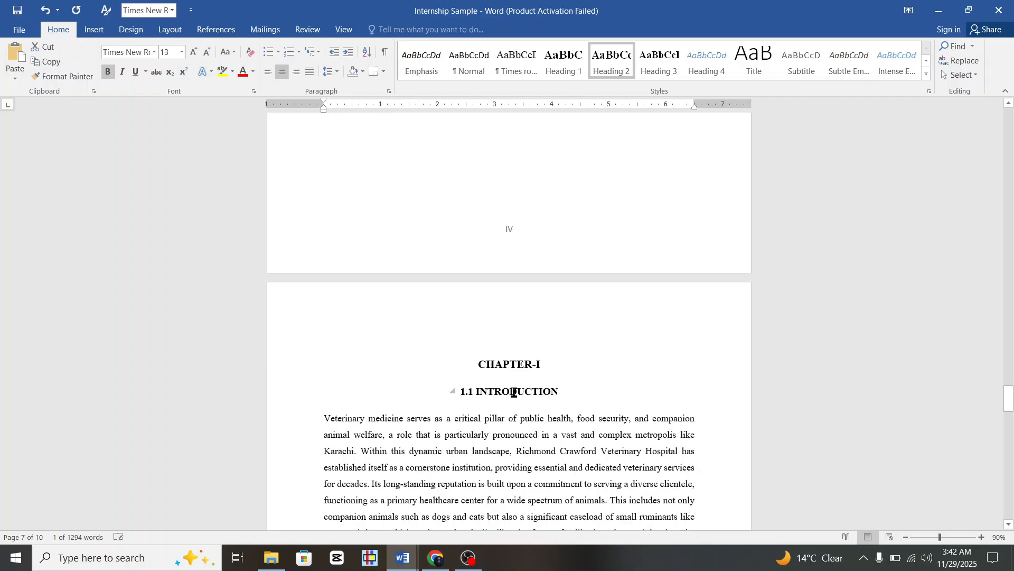
pyautogui.scroll(-10, 514, 392)
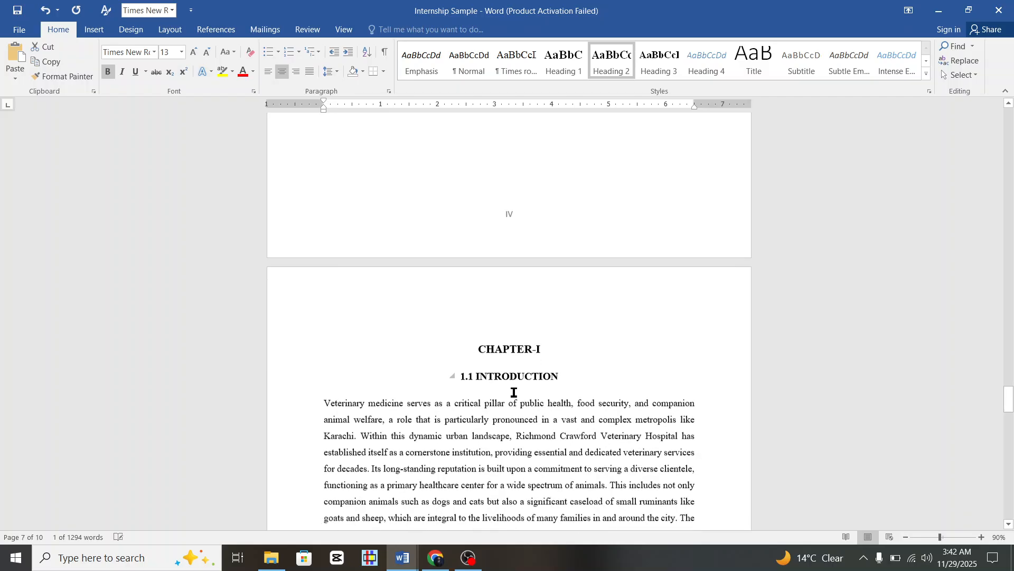
pyautogui.scroll(-10, 514, 392)
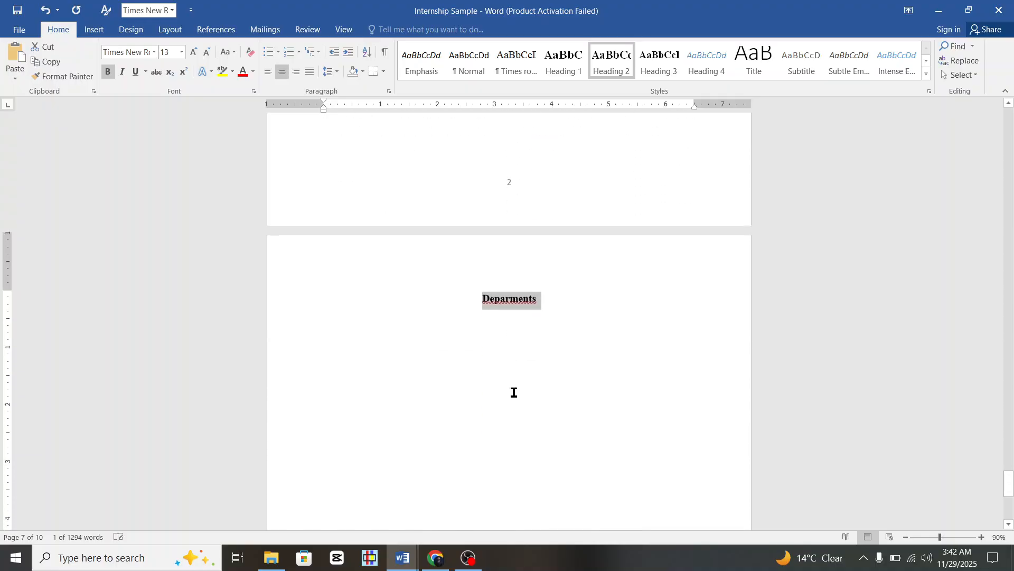
# Prefix the heading with '1.2' and change it to uppercase: 1.2 DEPARMENTS.
pyautogui.click(484, 297)
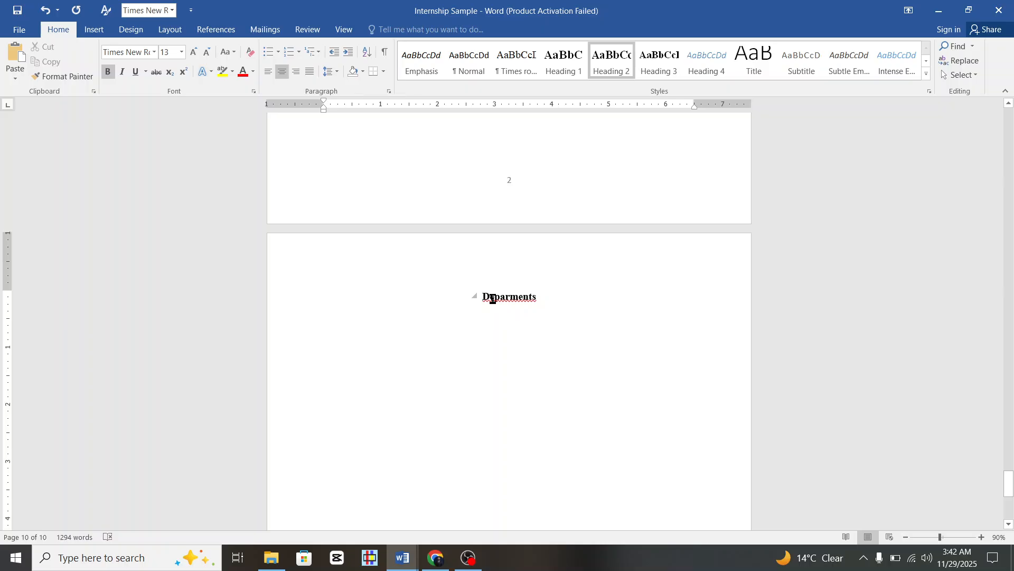
pyautogui.write('1.2')
pyautogui.moveTo(544, 295); pyautogui.dragTo(490, 299)
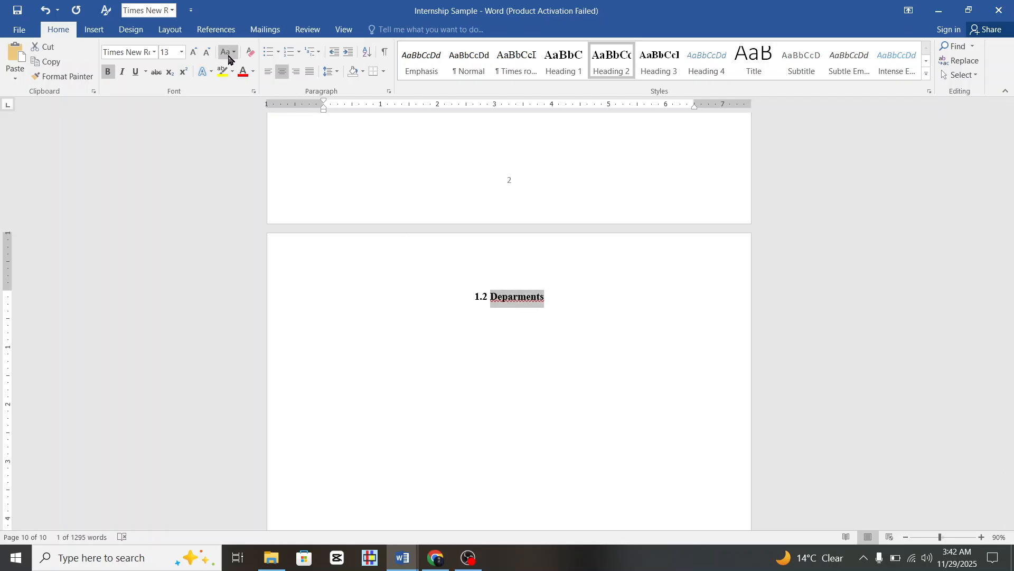
pyautogui.click(228, 58)
pyautogui.click(262, 98)
pyautogui.click(489, 312)
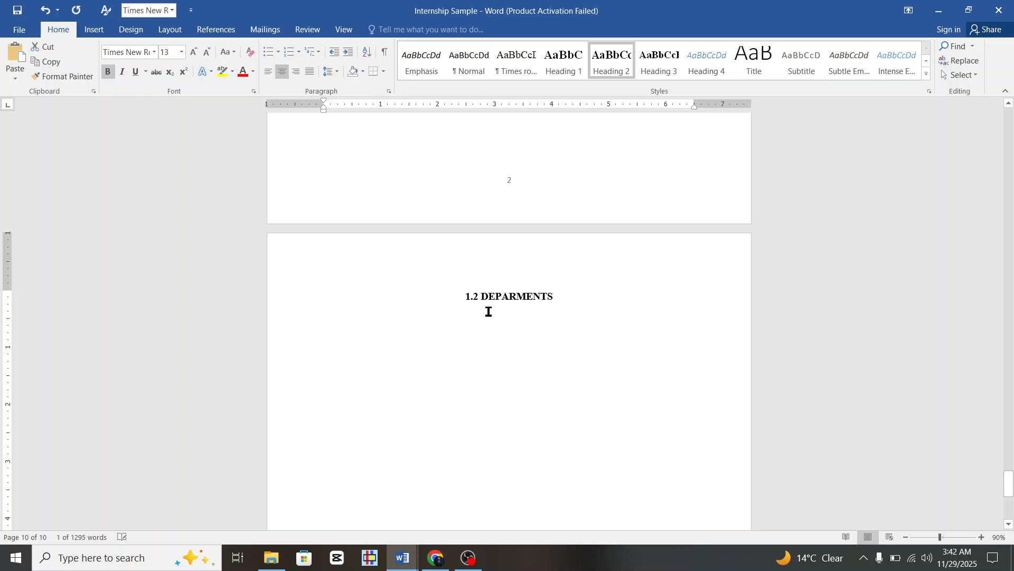
pyautogui.scroll(15, 489, 312)
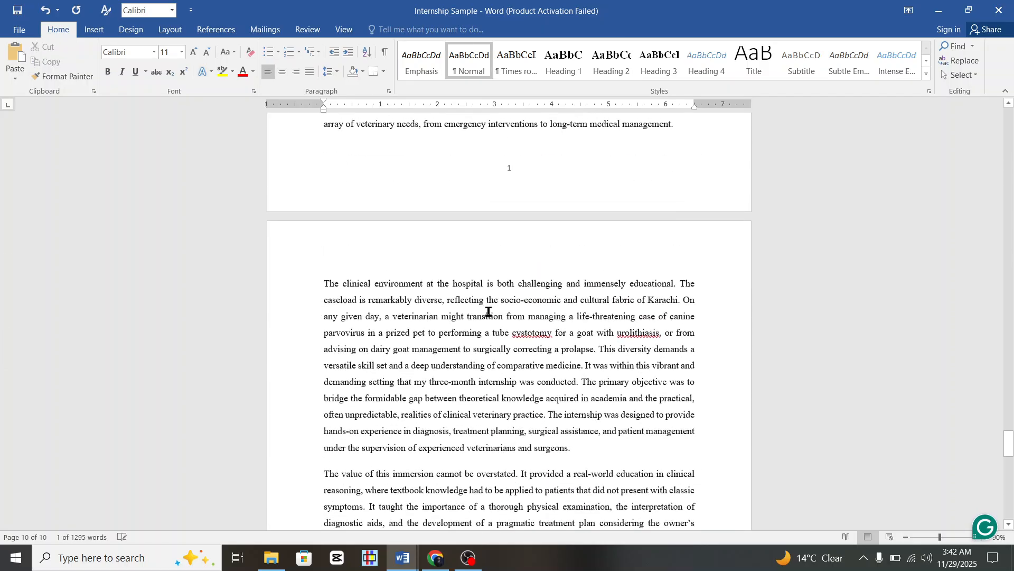
pyautogui.scroll(7, 489, 311)
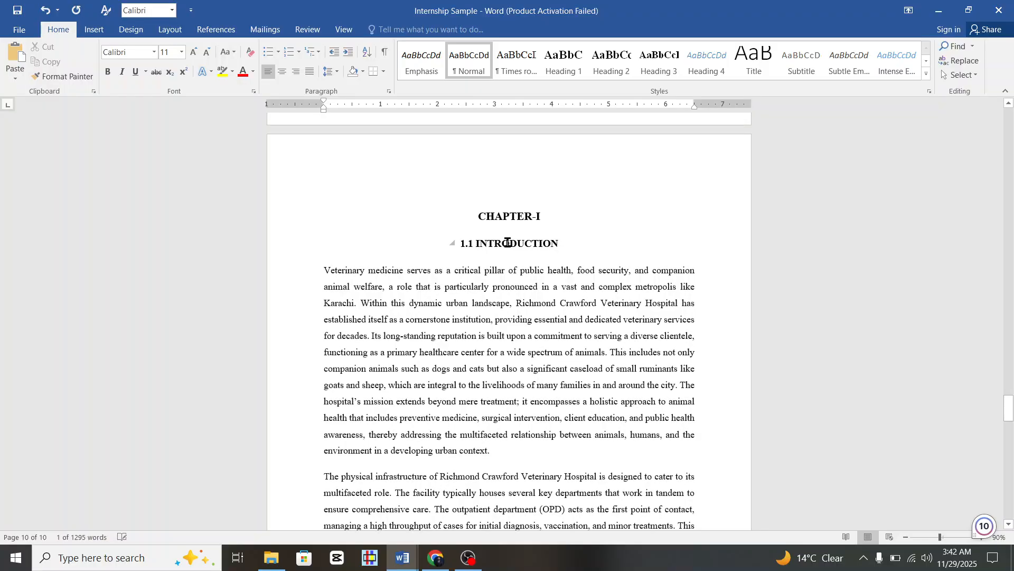
pyautogui.scroll(-20, 521, 254)
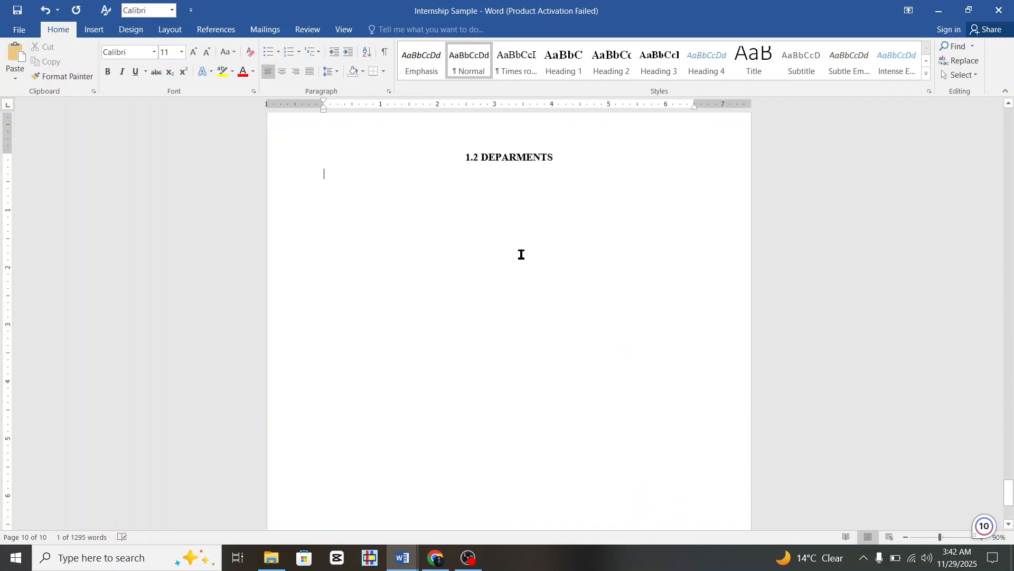
pyautogui.click(437, 567)
# Ask DeepSeek for details of each department at RC veterinary hospital Karachi, e.g. OPD, OT, Brooks Foundation, Ultrasound room.
pyautogui.click(456, 467)
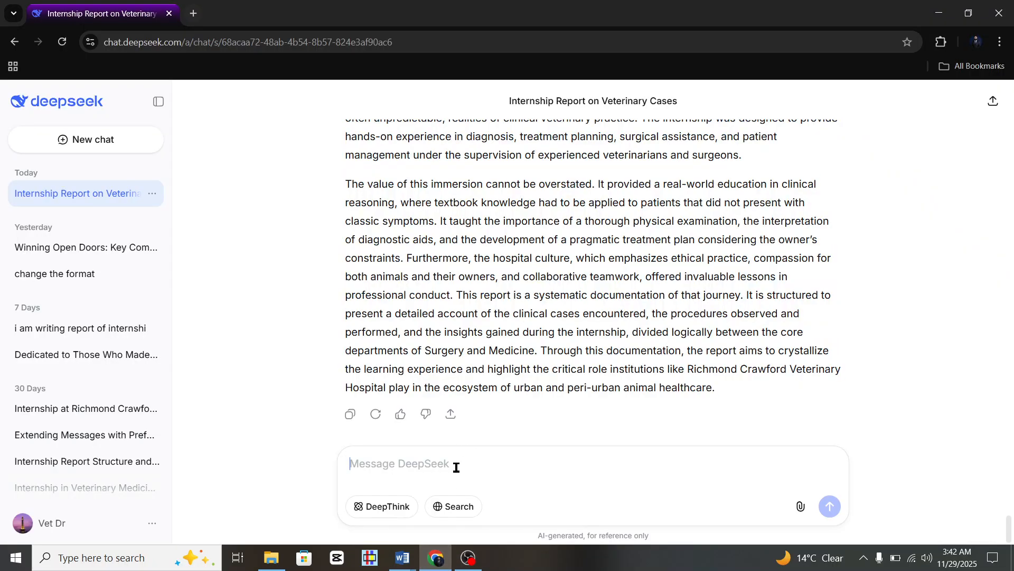
pyautogui.write('Give m')
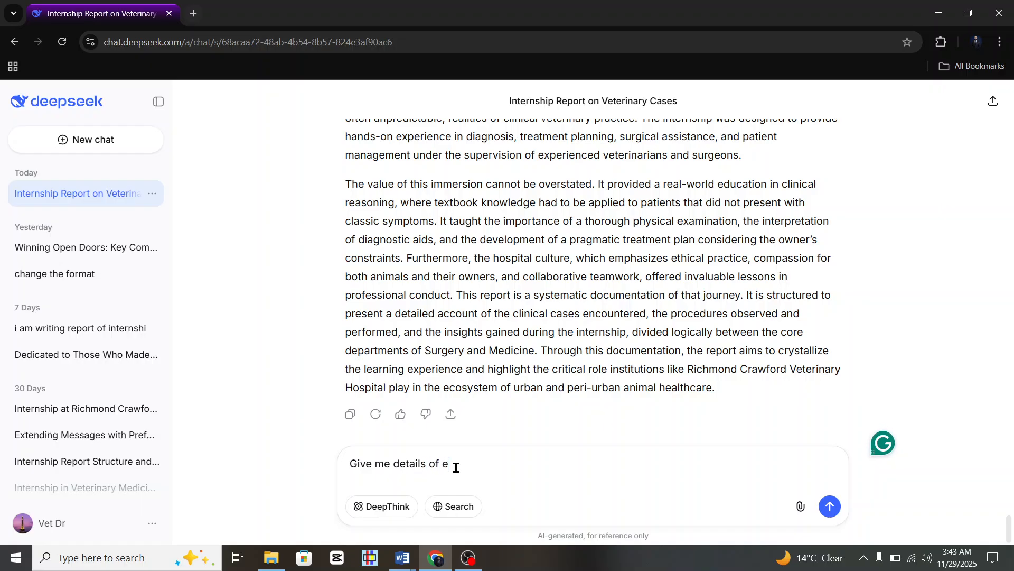
pyautogui.write('e details of deparments')
pyautogui.moveTo(443, 464); pyautogui.dragTo(506, 485)
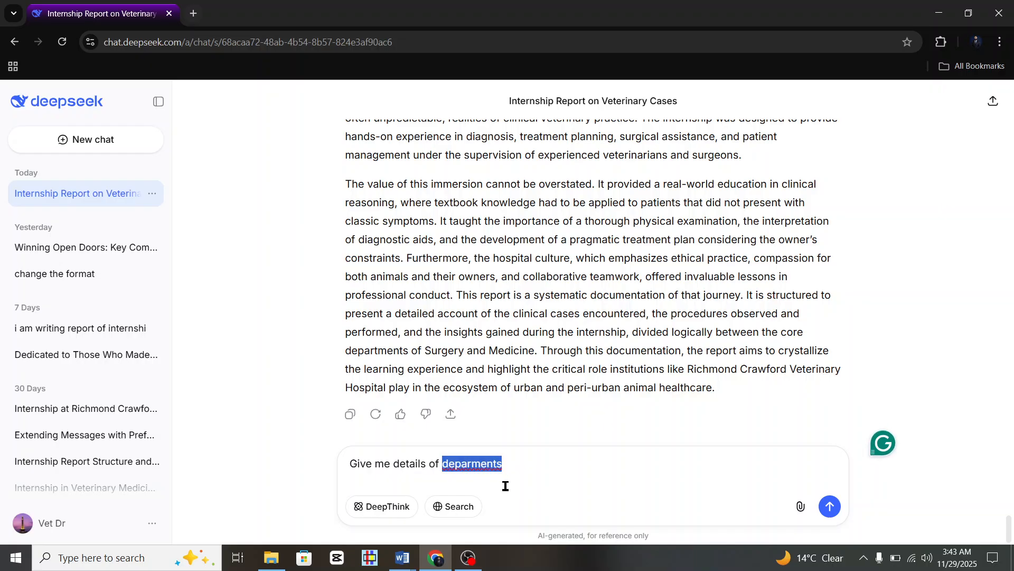
pyautogui.click(506, 485)
pyautogui.write('e')
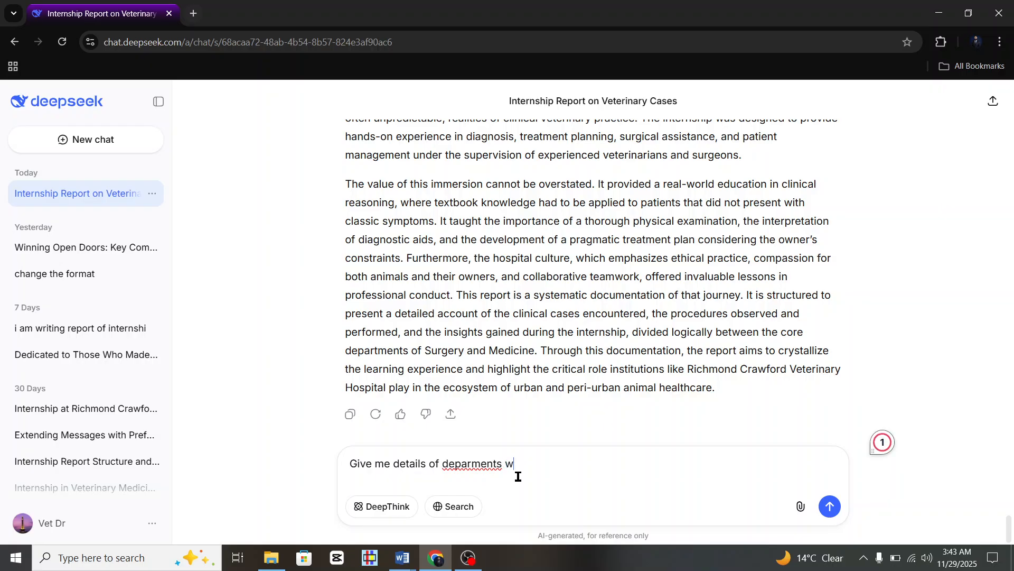
pyautogui.write('ach')
pyautogui.press('BackSpace')
pyautogui.press('BackSpace')
pyautogui.press('BackSpace')
pyautogui.press('BackSpace')
pyautogui.press('BackSpace')
pyautogui.press('BackSpace')
pyautogui.press('BackSpace')
pyautogui.press('BackSpace')
pyautogui.press('BackSpace')
pyautogui.press('BackSpace')
pyautogui.press('BackSpace')
pyautogui.press('BackSpace')
pyautogui.press('BackSpace')
pyautogui.press('BackSpace')
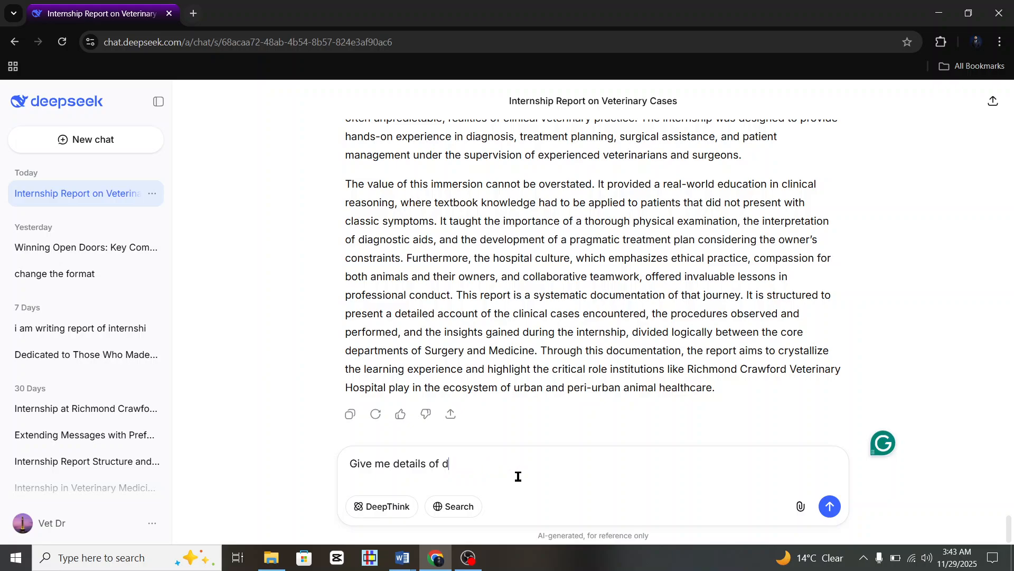
pyautogui.write('each deparments in RC vete')
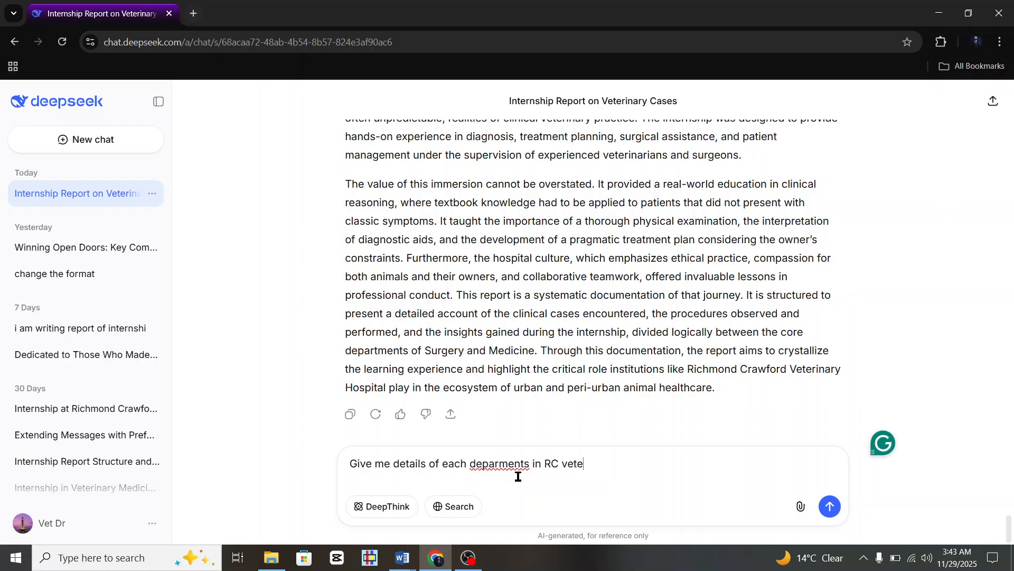
pyautogui.write('rianry')
pyautogui.press('BackSpace')
pyautogui.write('nary')
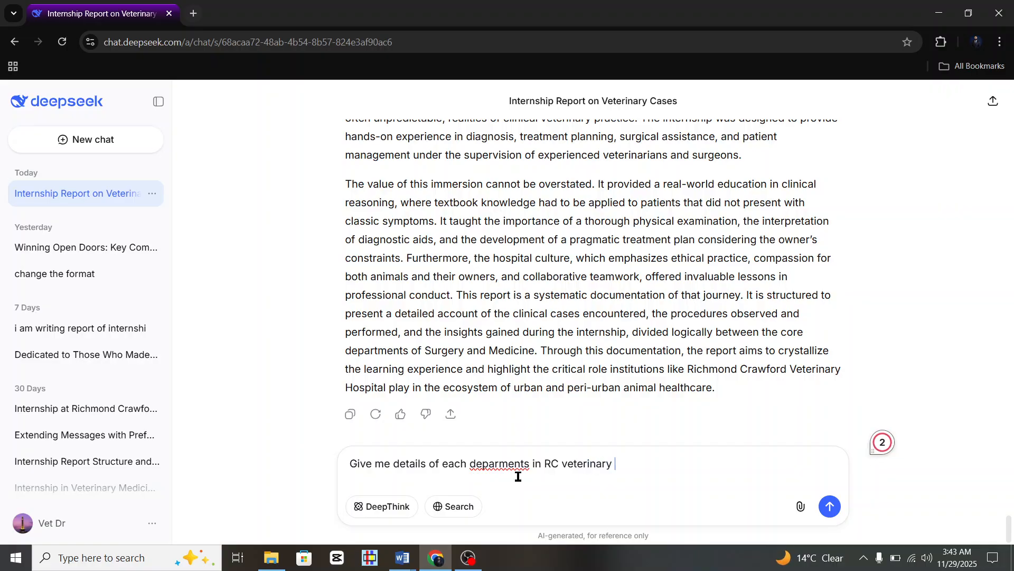
pyautogui.write(' hospital karachi')
pyautogui.hotkey('shift', 'Return')
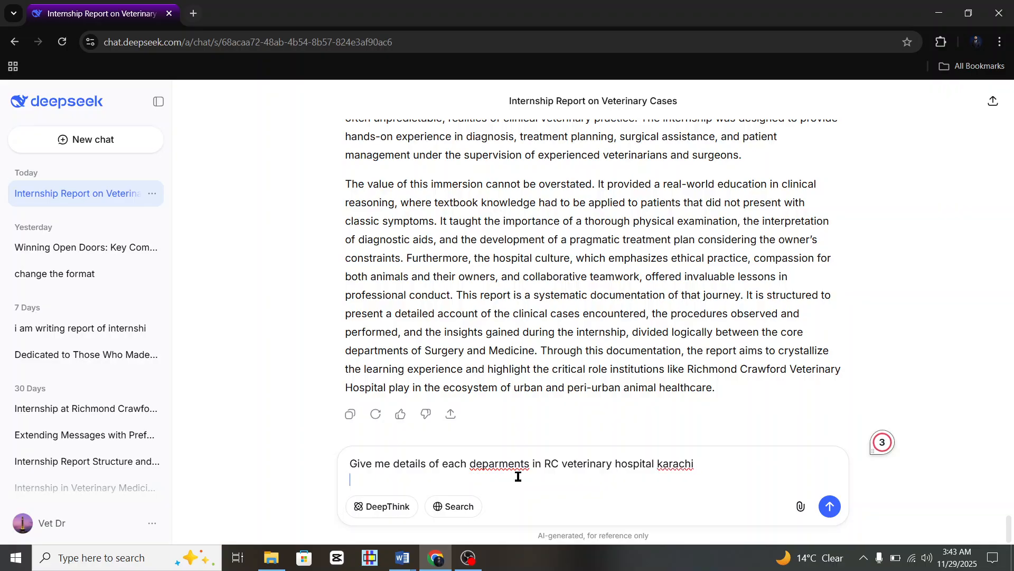
pyautogui.write('example, OPD,OT')
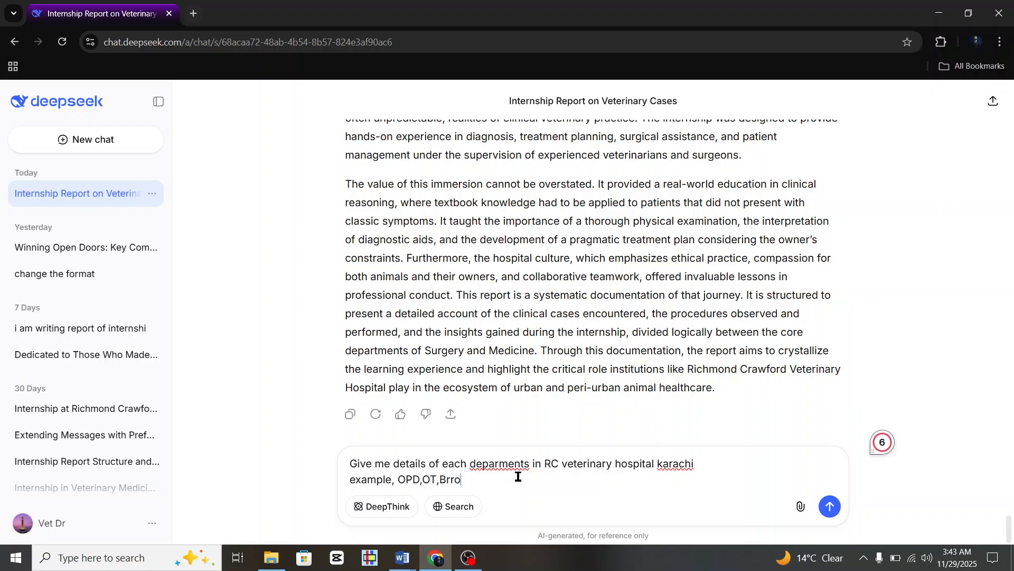
pyautogui.write(',Brooks')
pyautogui.press('BackSpace')
pyautogui.press('BackSpace')
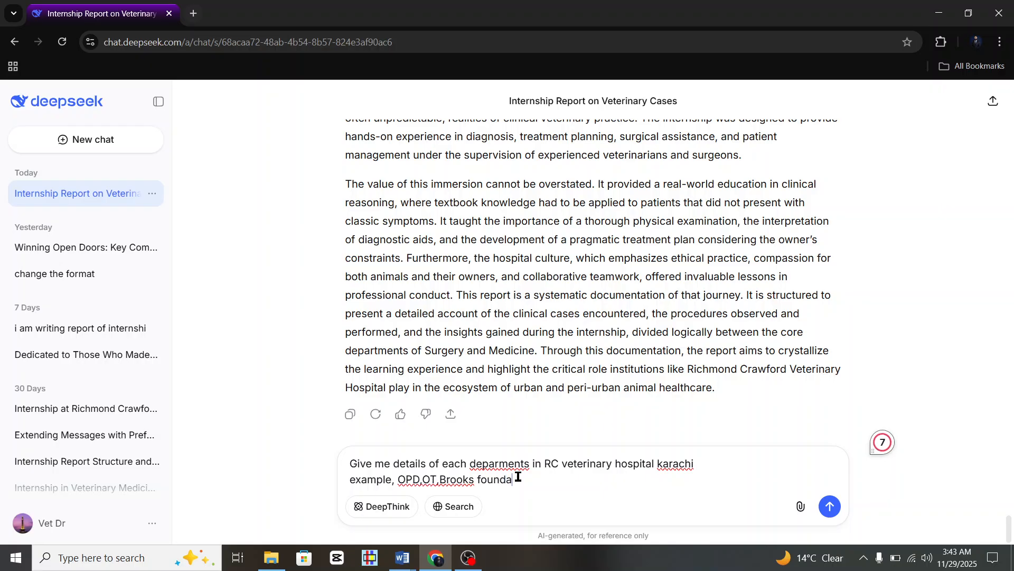
pyautogui.write('tion,Ultrasound room')
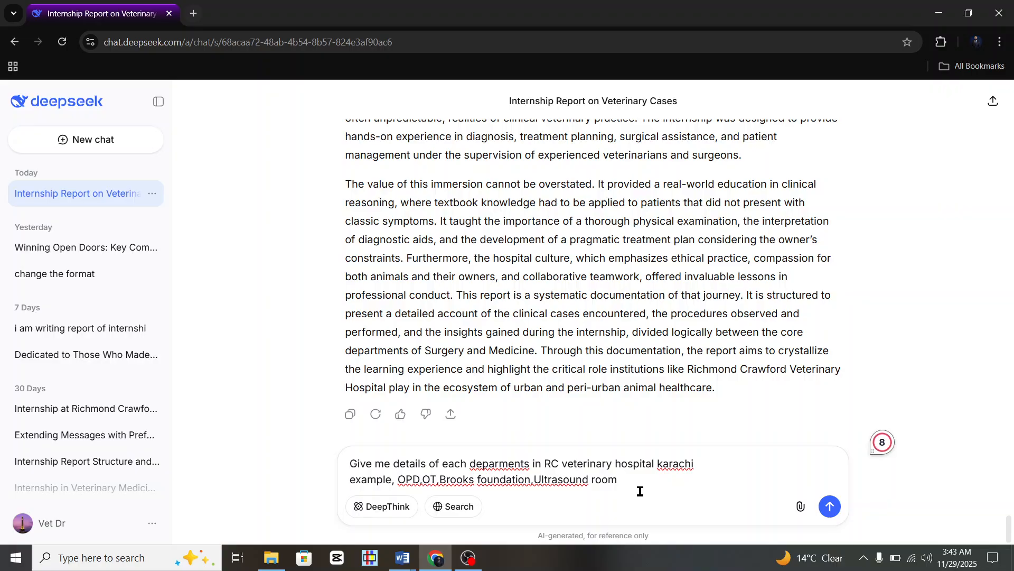
pyautogui.press('Return')
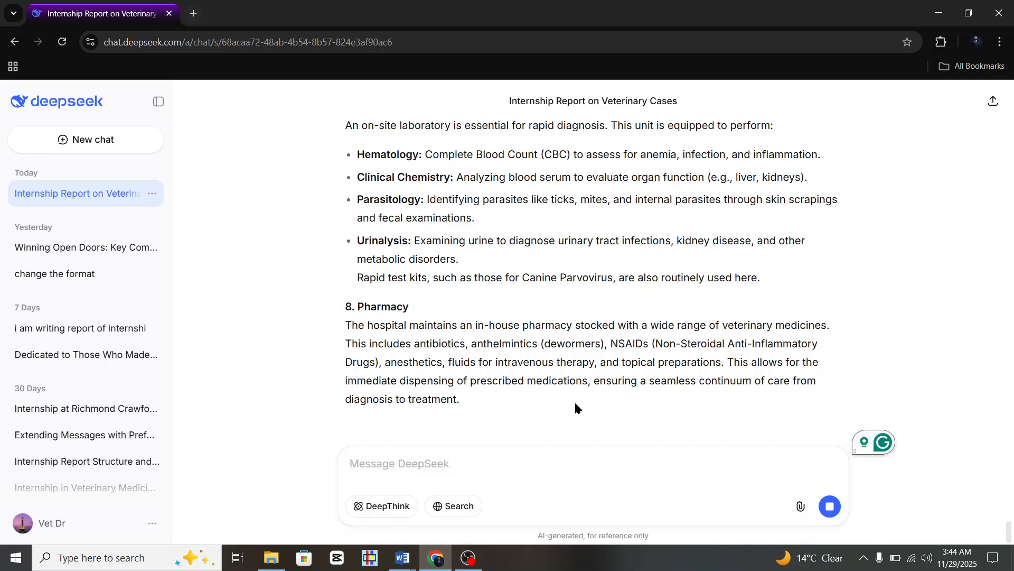
# Stop the reply from generating and scroll through the departments write-up.
pyautogui.scroll(4, 549, 362)
pyautogui.scroll(15, 549, 363)
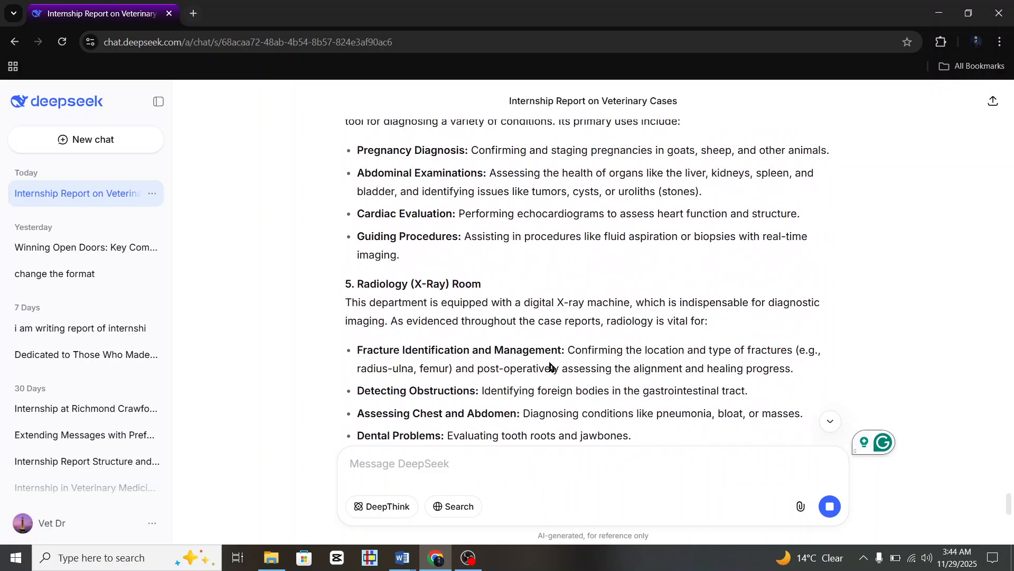
pyautogui.scroll(4, 549, 363)
pyautogui.click(830, 506)
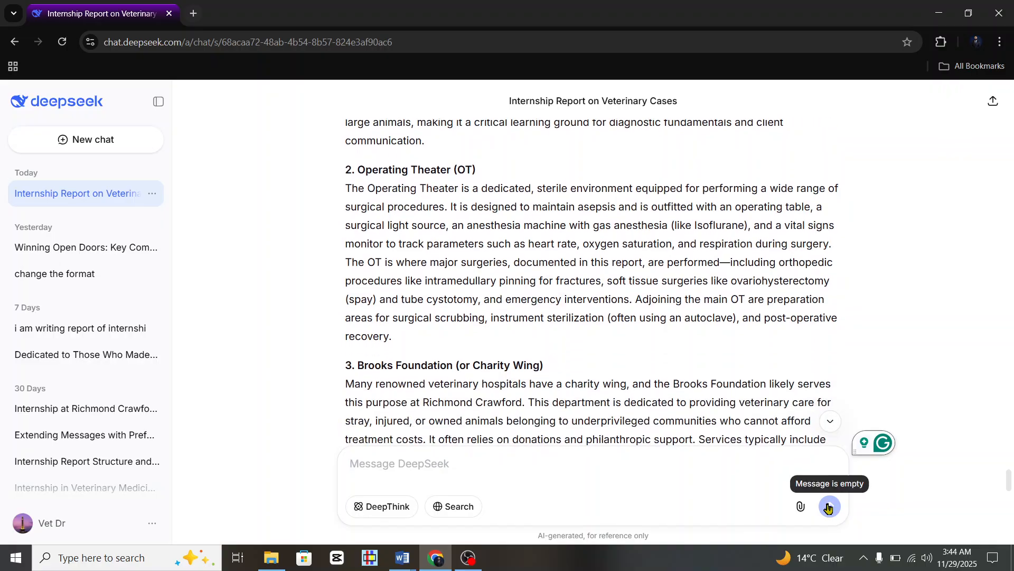
pyautogui.scroll(-3, 651, 405)
pyautogui.scroll(10, 651, 405)
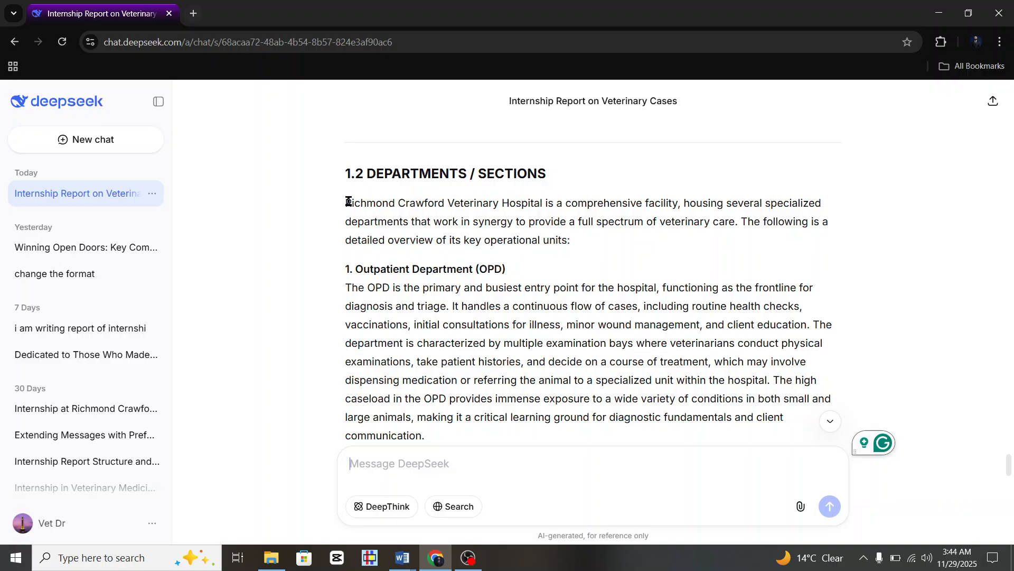
pyautogui.moveTo(349, 201); pyautogui.dragTo(528, 347)
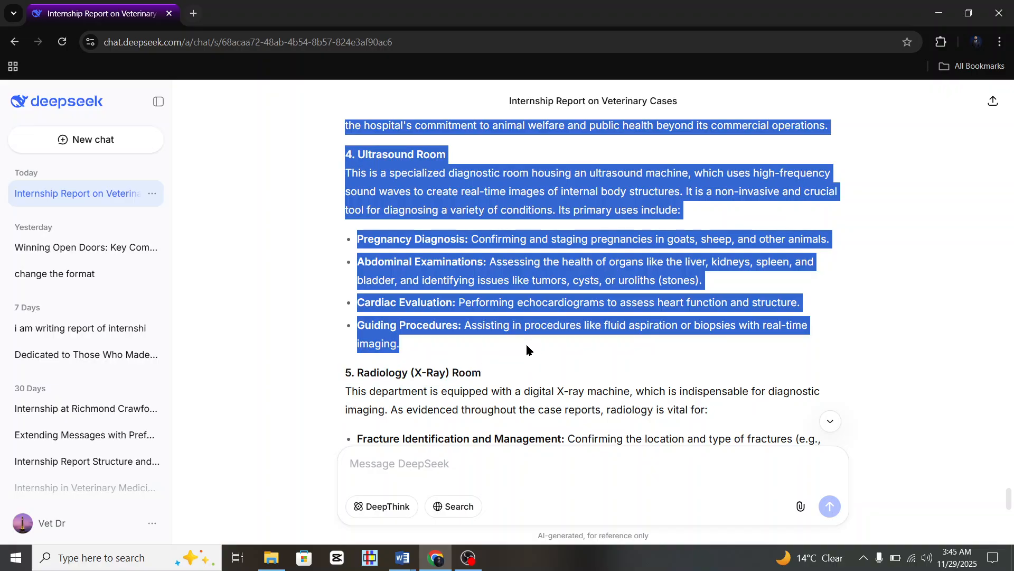
pyautogui.scroll(-7, 498, 387)
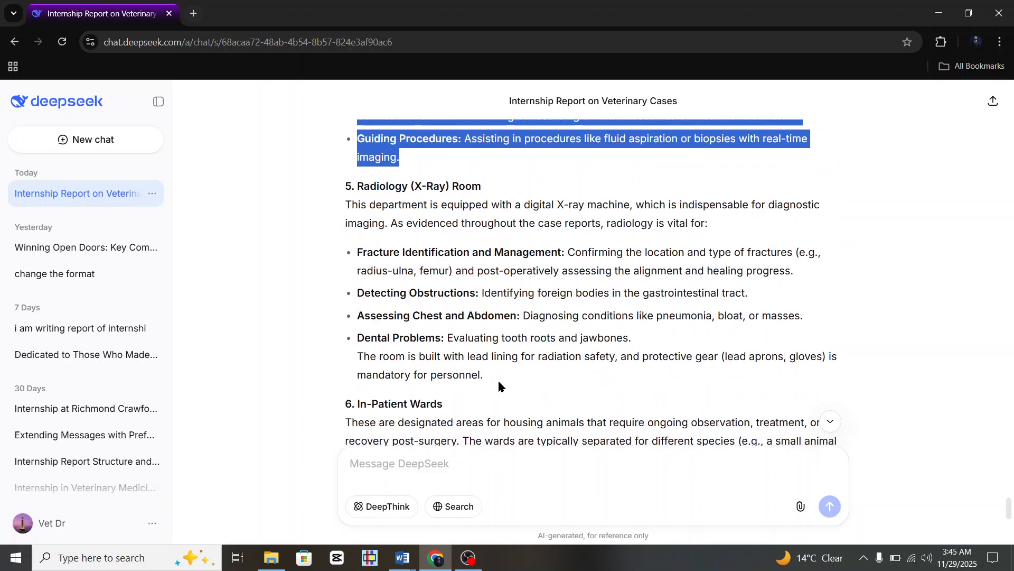
pyautogui.scroll(-5, 499, 386)
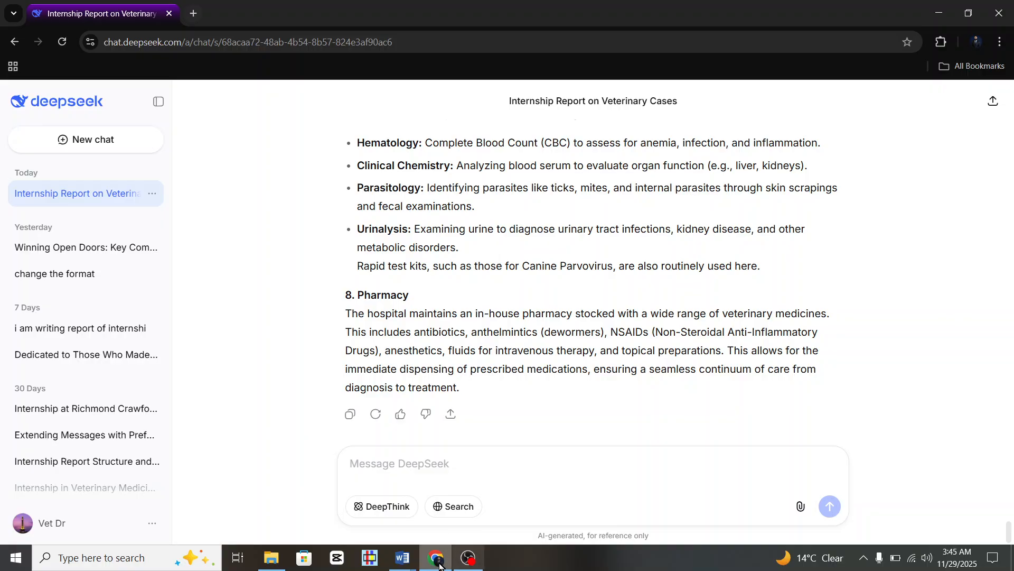
pyautogui.click(412, 565)
# Set the pasted departments text in Internship Sample to Times New Roman, justified.
pyautogui.click(356, 483)
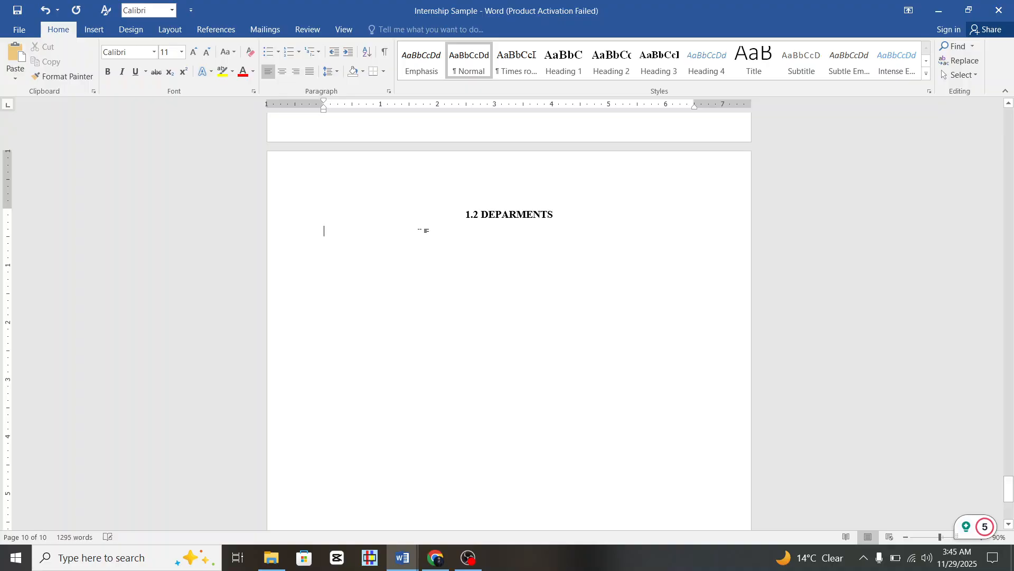
pyautogui.scroll(10, 356, 227)
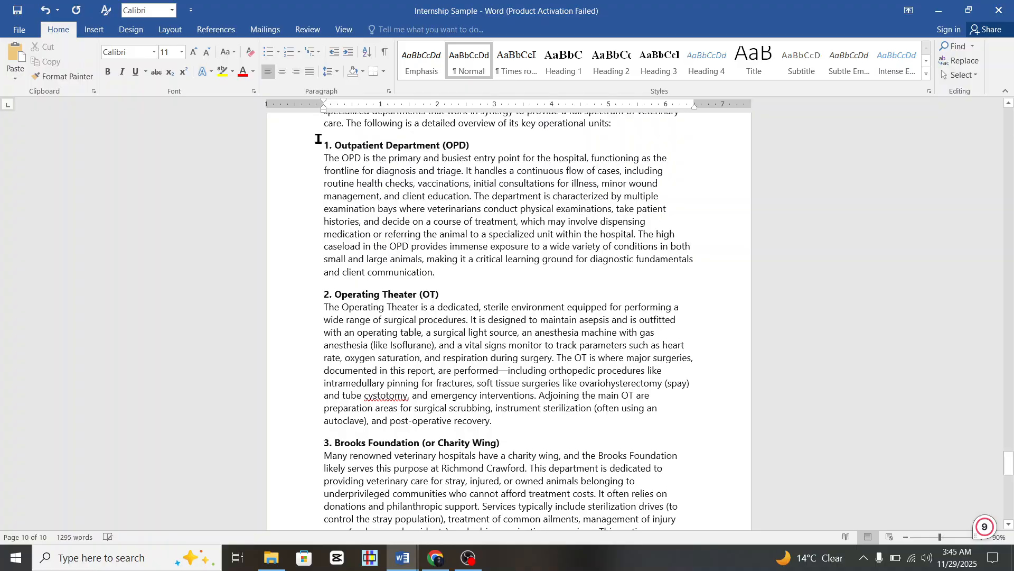
pyautogui.scroll(3, 318, 139)
pyautogui.moveTo(309, 202); pyautogui.dragTo(378, 301)
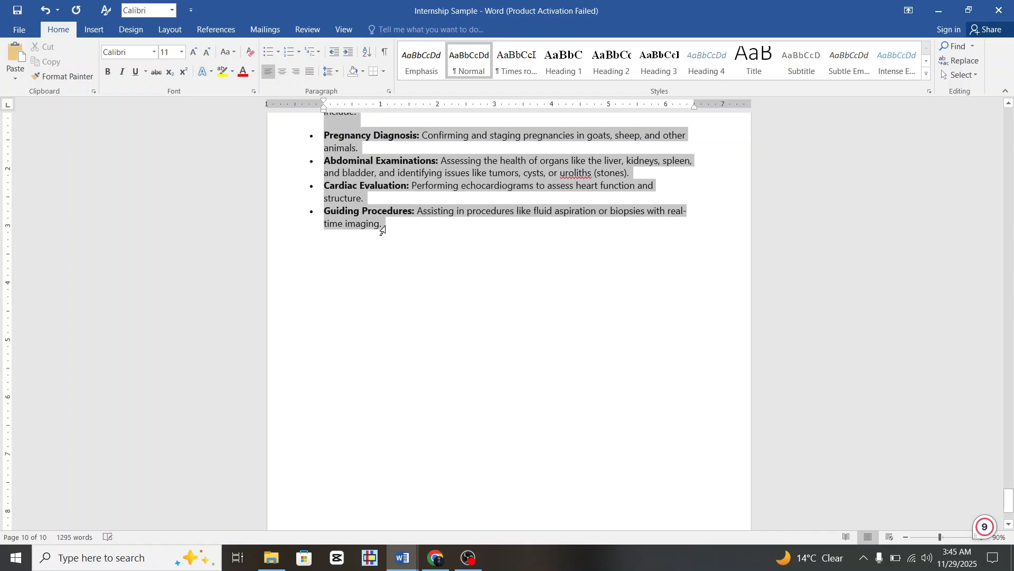
pyautogui.moveTo(382, 230); pyautogui.dragTo(386, 230)
pyautogui.click(155, 56)
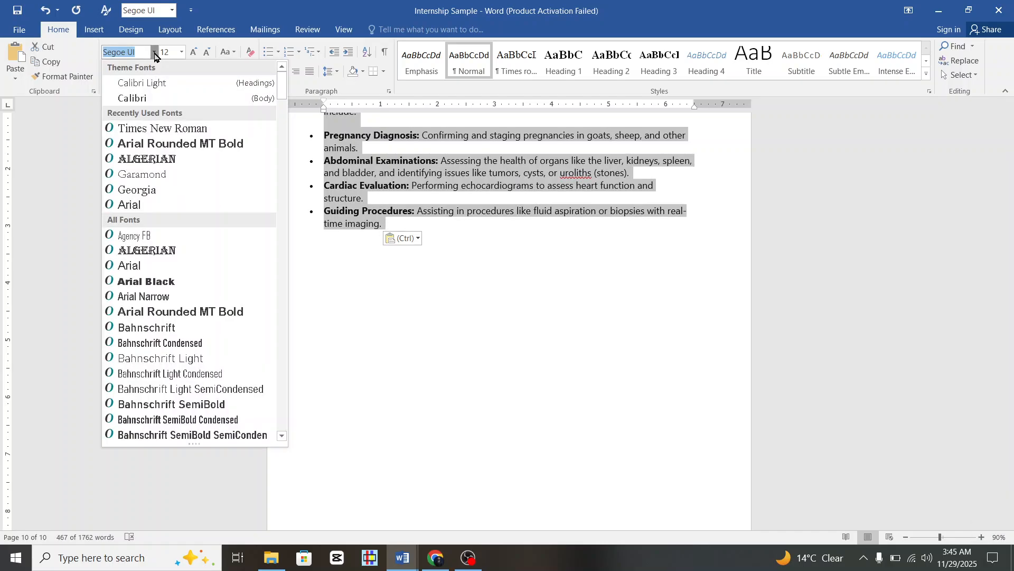
pyautogui.click(154, 128)
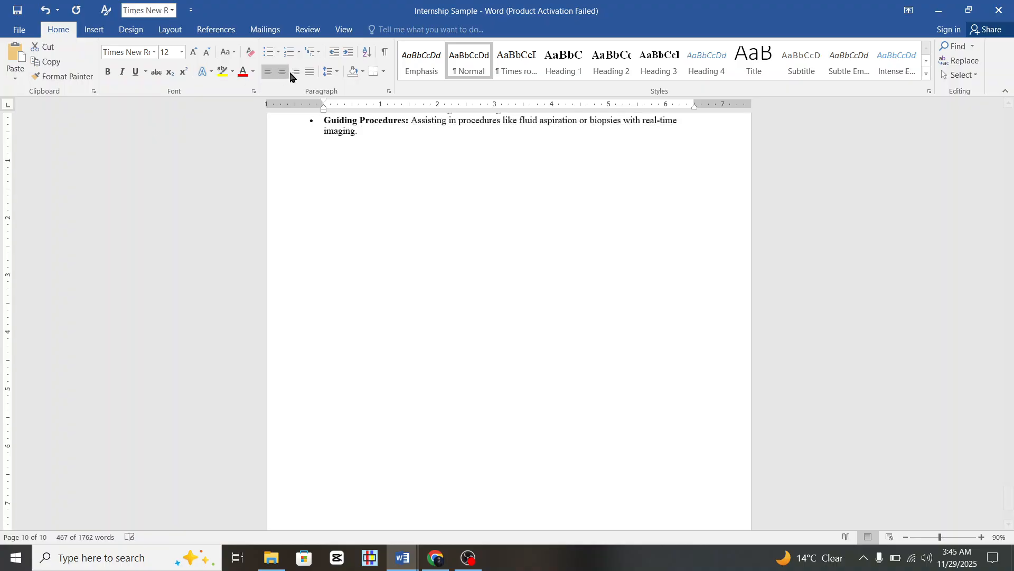
pyautogui.click(309, 72)
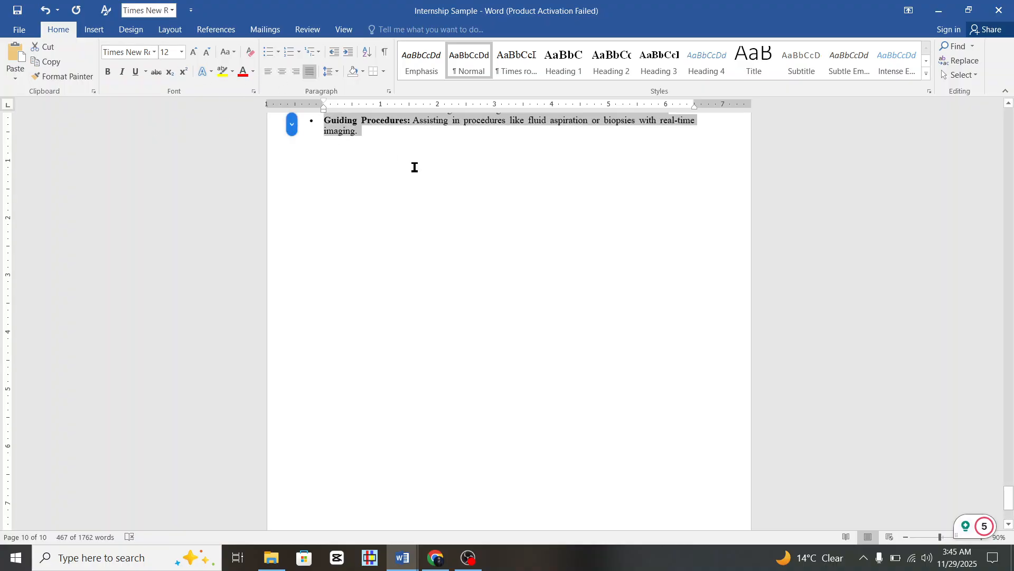
pyautogui.scroll(10, 418, 169)
pyautogui.scroll(10, 426, 175)
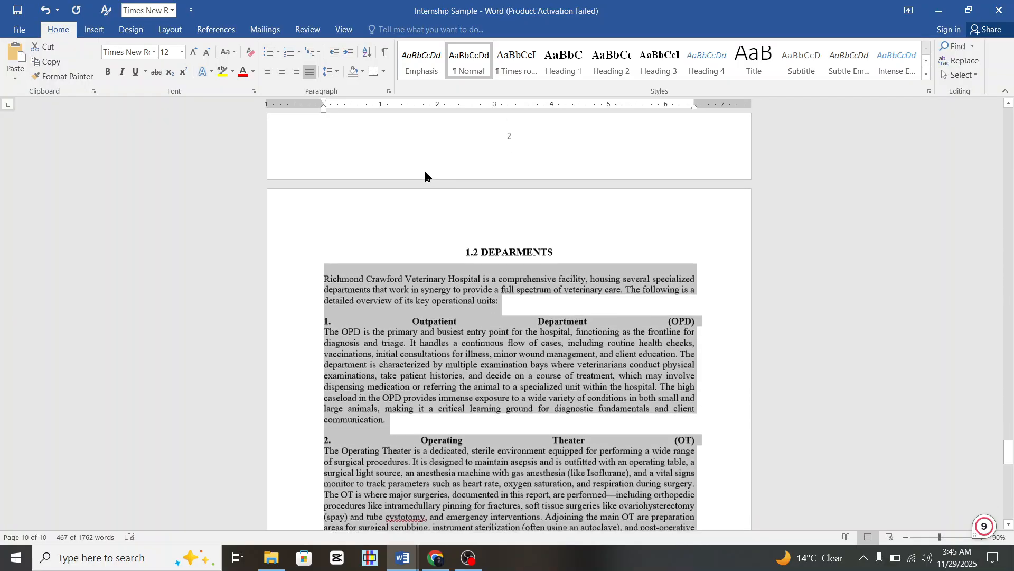
pyautogui.scroll(-11, 426, 176)
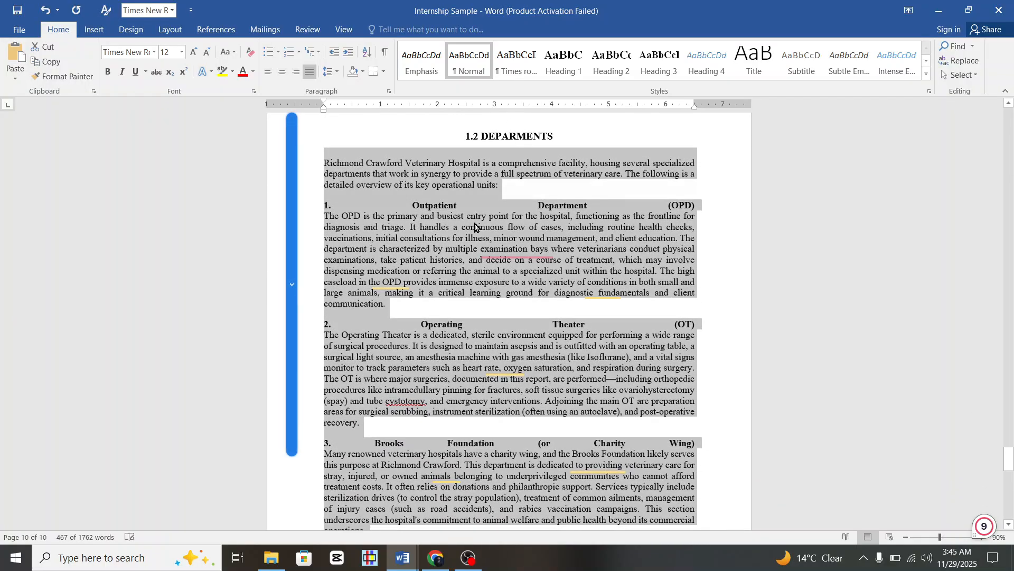
# Left-align the Outpatient Department and Operating Theater sections.
pyautogui.click(475, 227)
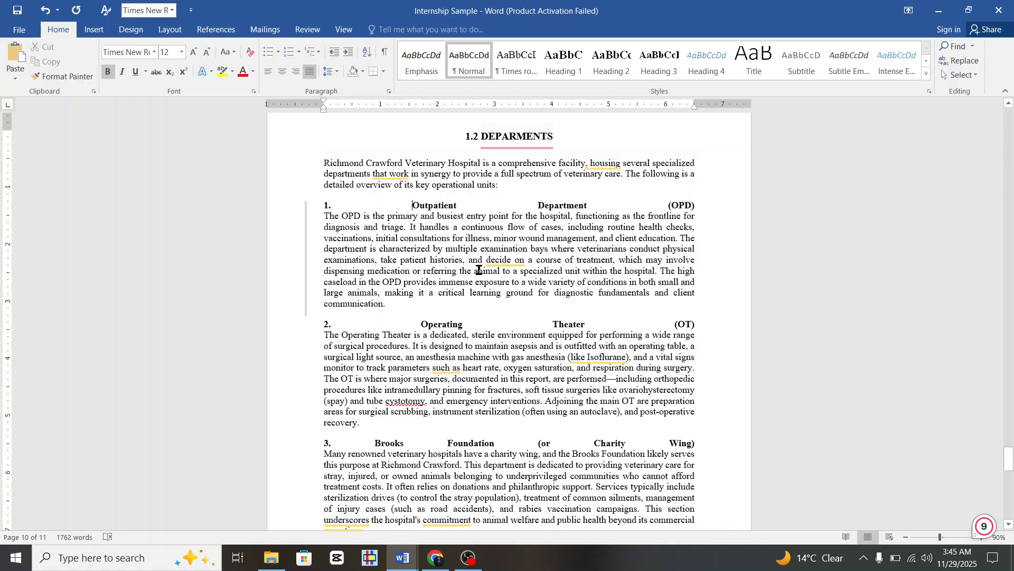
pyautogui.hotkey('ctrl', 'l')
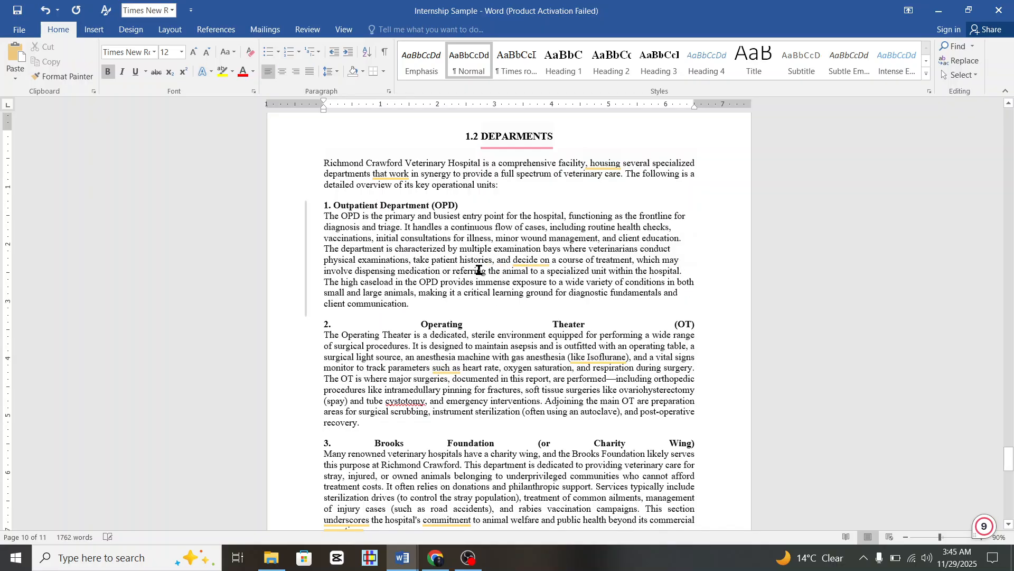
pyautogui.click(427, 326)
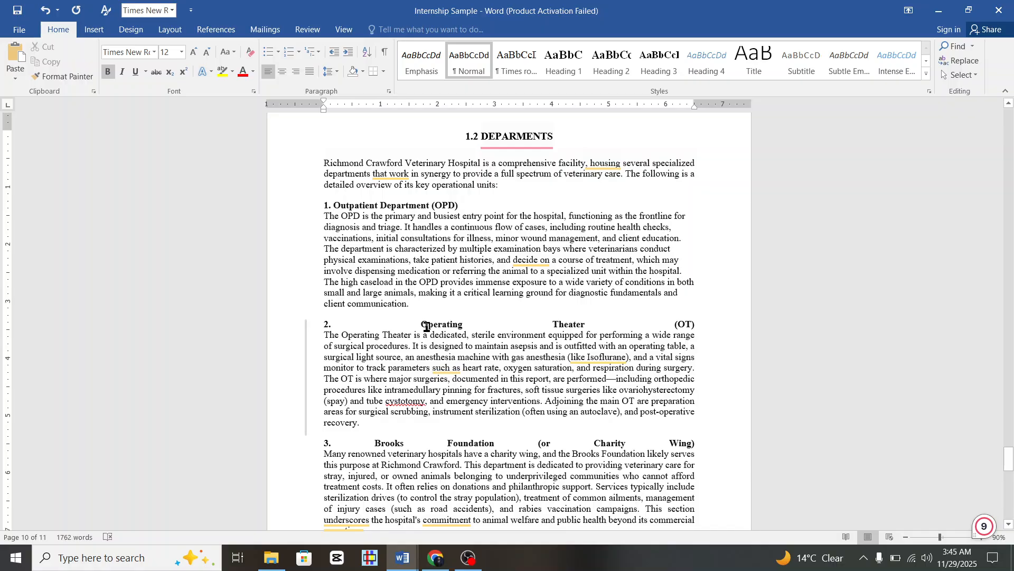
pyautogui.click(669, 329)
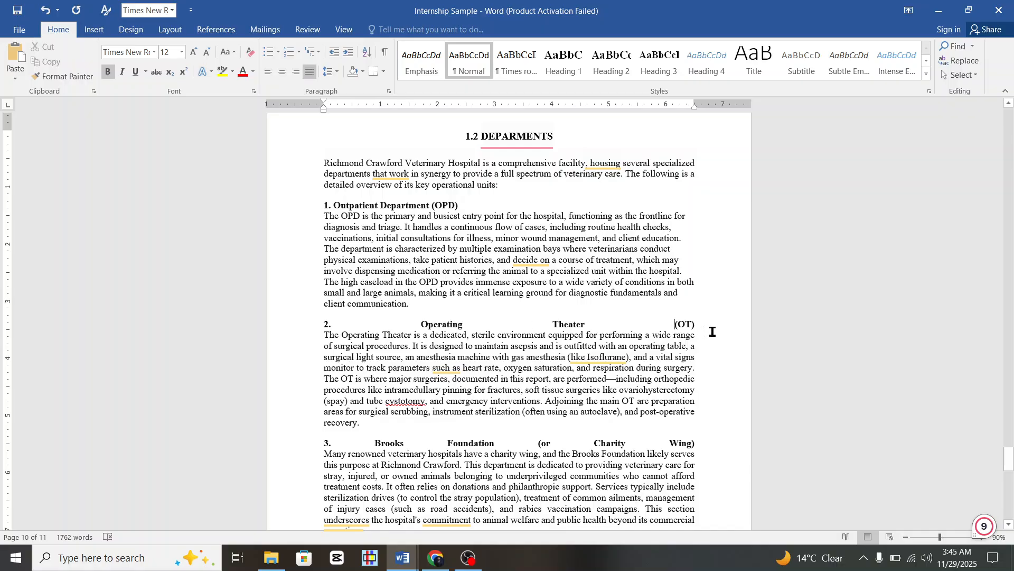
pyautogui.hotkey('ctrl', 'l')
# Left-align the Brooks Foundation and Ultrasound Room sections.
pyautogui.scroll(-4, 660, 368)
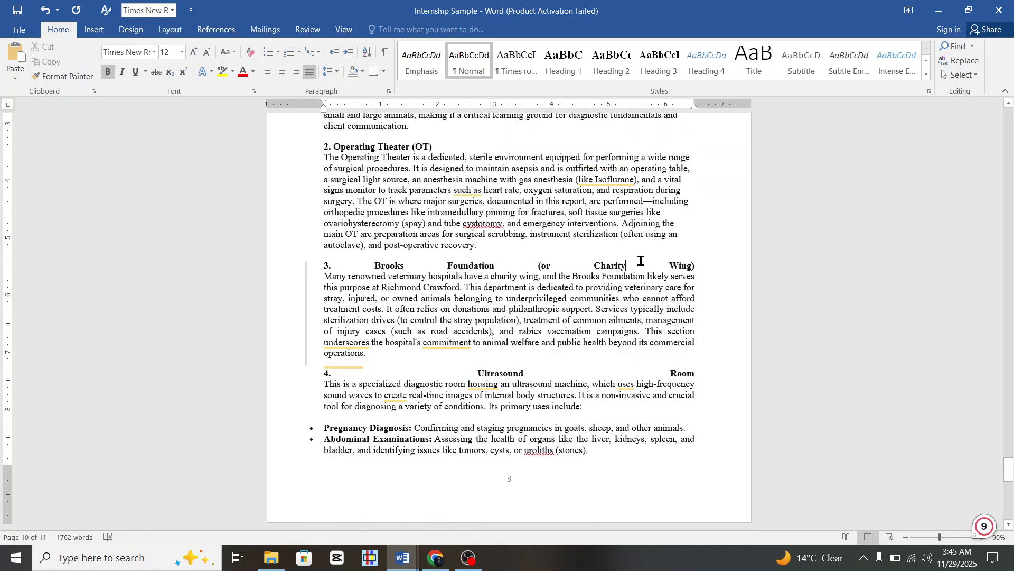
pyautogui.hotkey('ctrl', 'l')
pyautogui.scroll(-2, 587, 307)
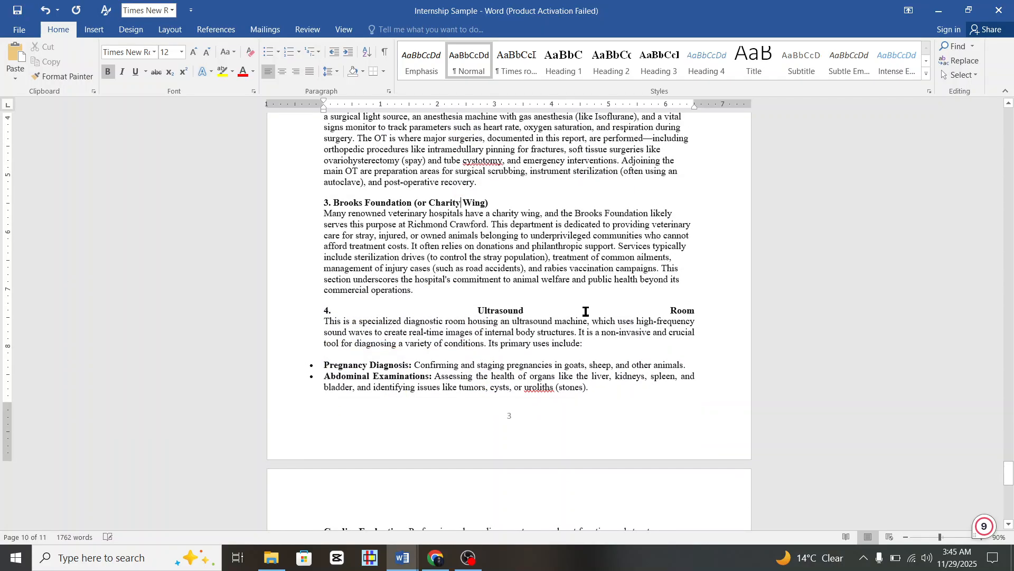
pyautogui.click(585, 307)
pyautogui.hotkey('ctrl', 'l')
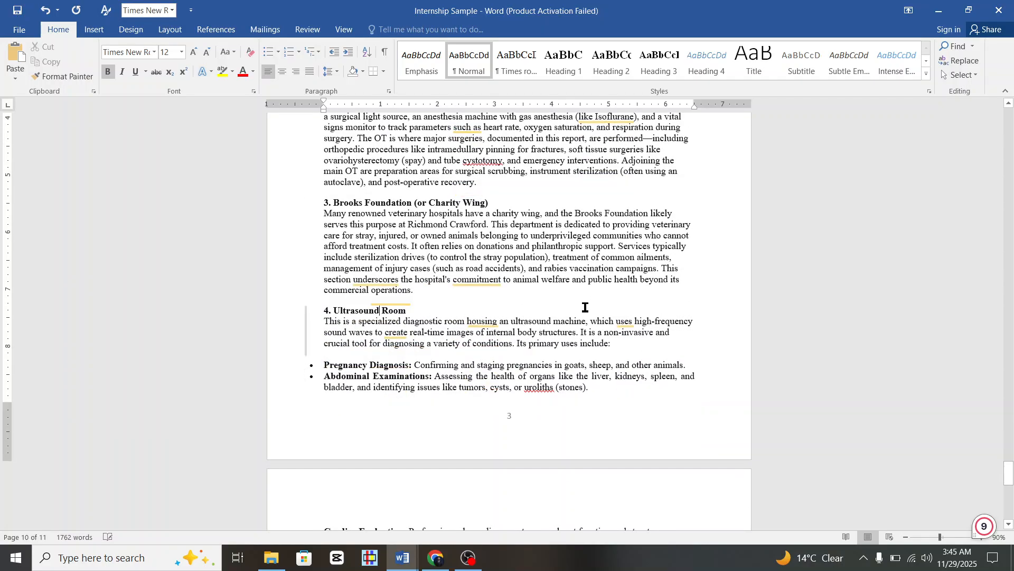
pyautogui.scroll(-1, 593, 358)
pyautogui.scroll(-3, 532, 353)
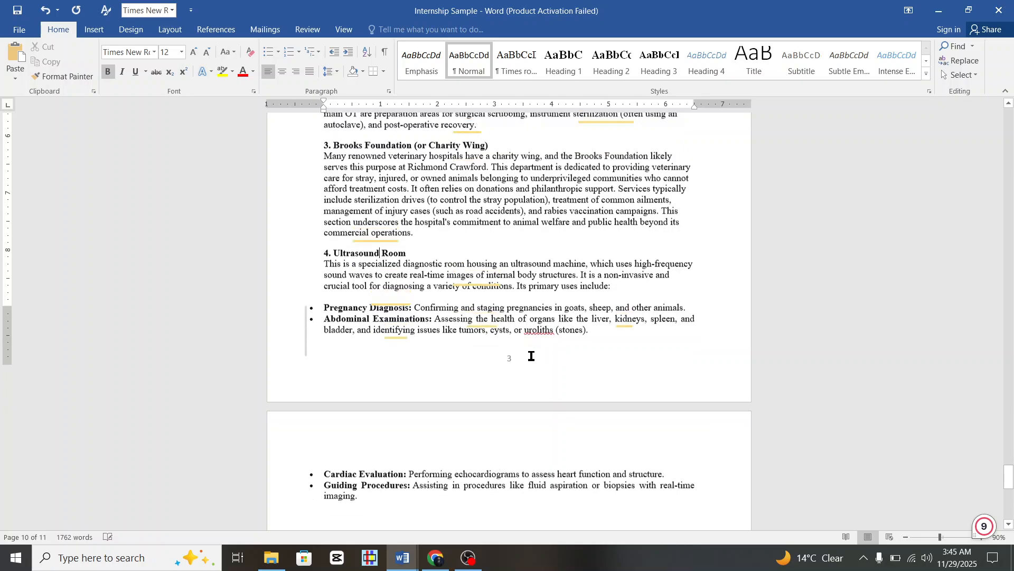
pyautogui.scroll(-3, 532, 355)
pyautogui.scroll(8, 532, 356)
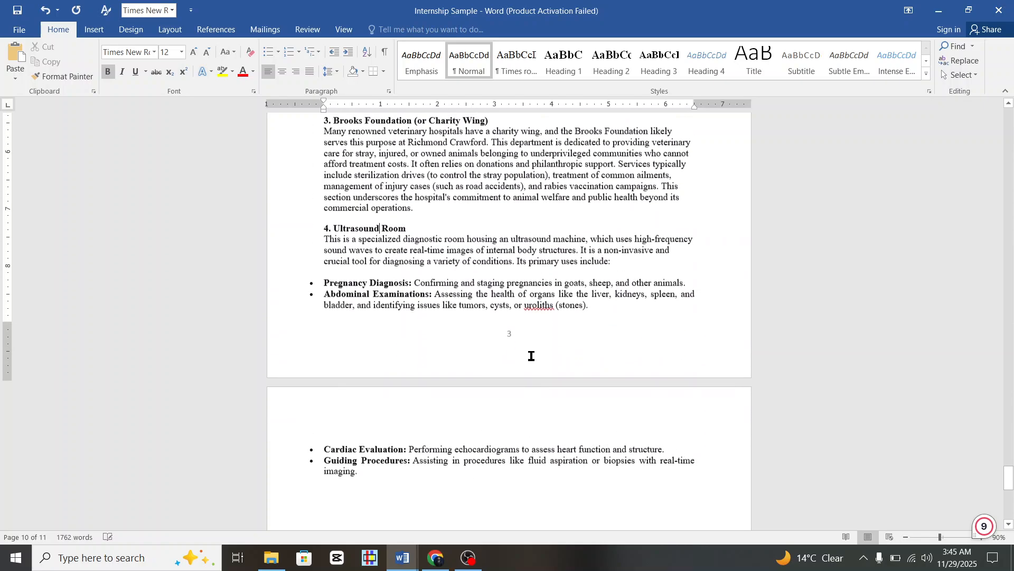
pyautogui.scroll(5, 532, 355)
pyautogui.scroll(-8, 532, 356)
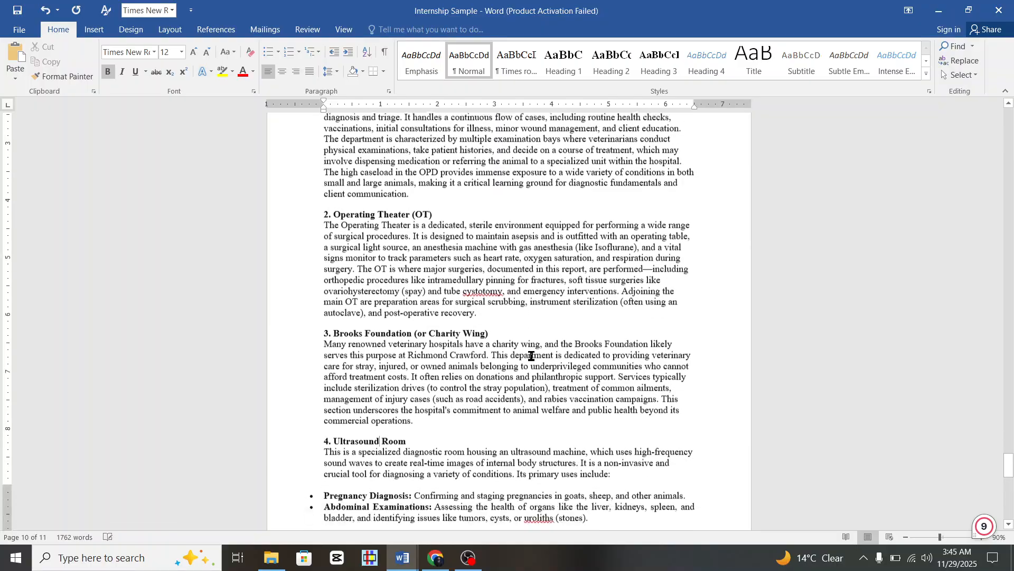
pyautogui.scroll(-3, 532, 356)
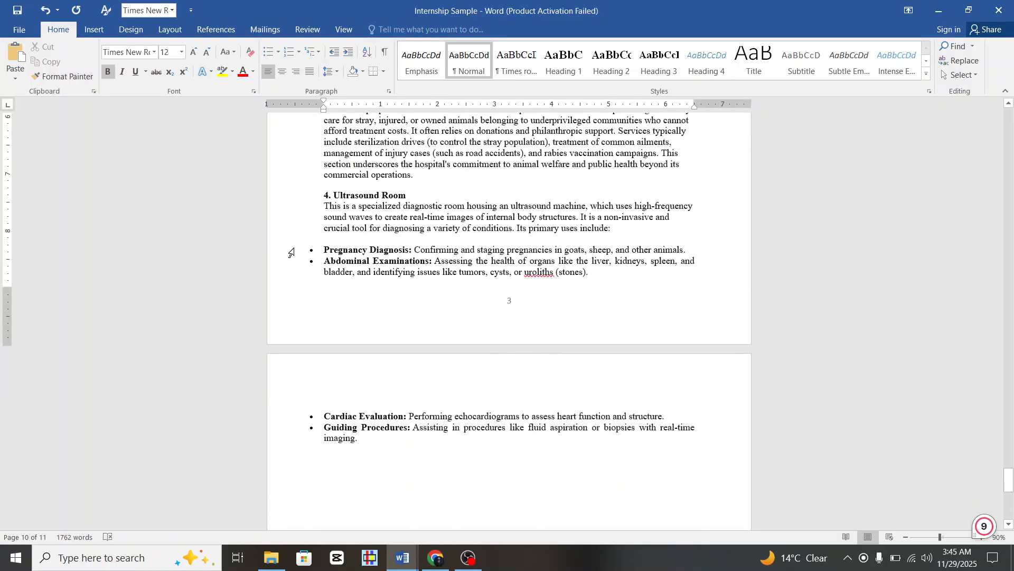
# Strip the bullets from the four-item list and give the Ultrasound Room paragraphs Normal style.
pyautogui.moveTo(290, 252); pyautogui.dragTo(331, 444)
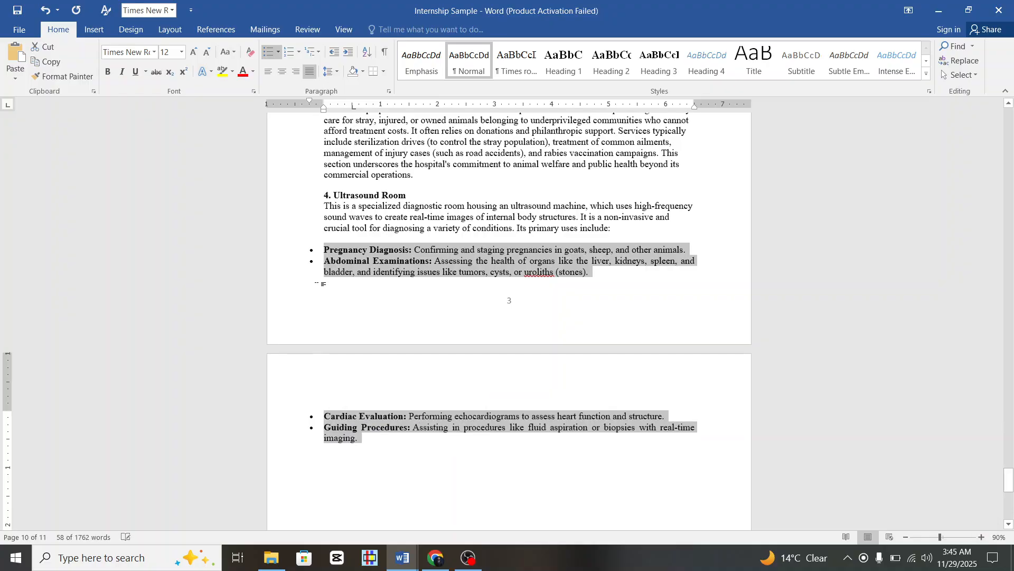
pyautogui.click(268, 54)
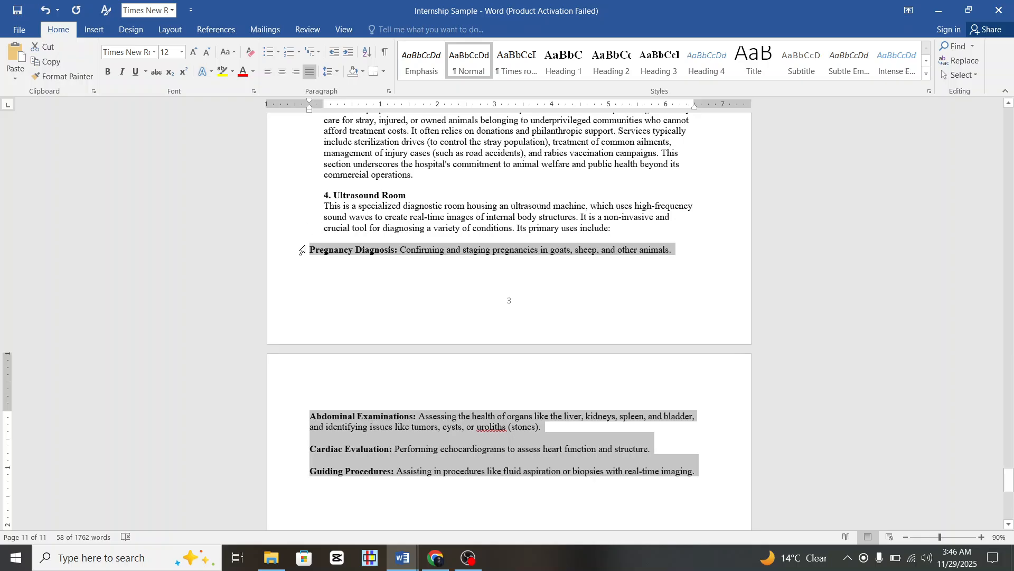
pyautogui.click(305, 211)
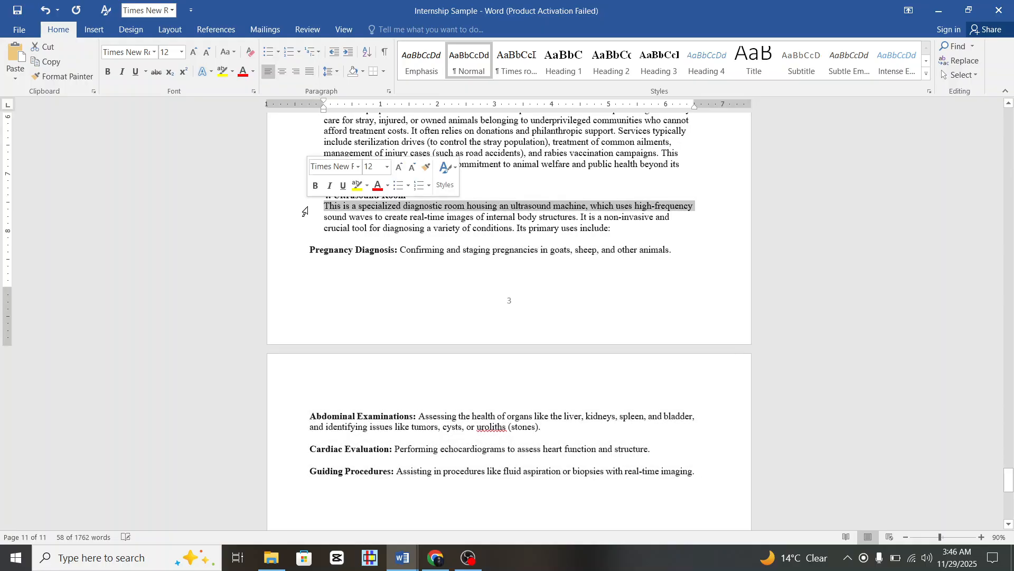
pyautogui.moveTo(305, 211); pyautogui.dragTo(333, 464)
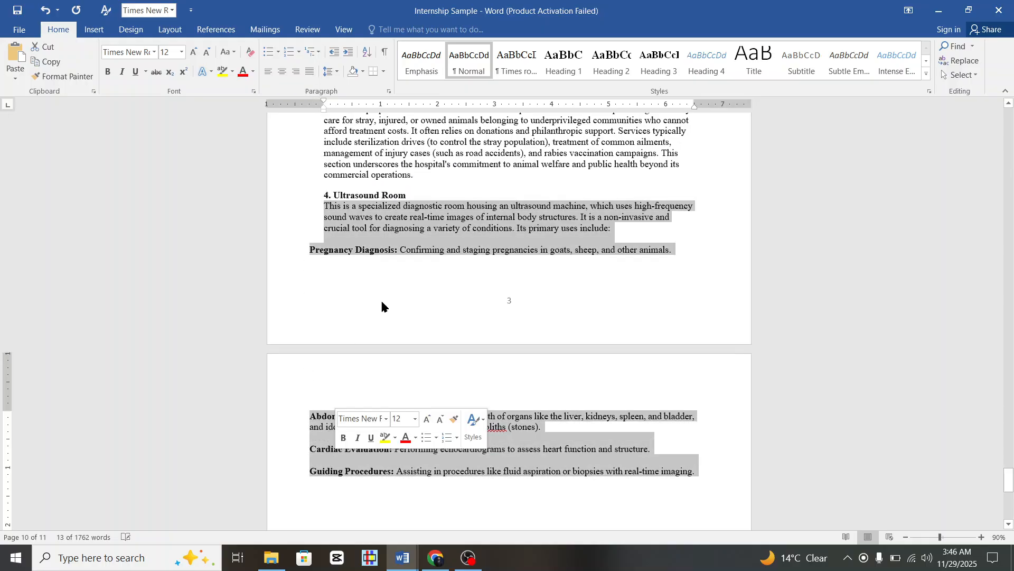
pyautogui.click(464, 73)
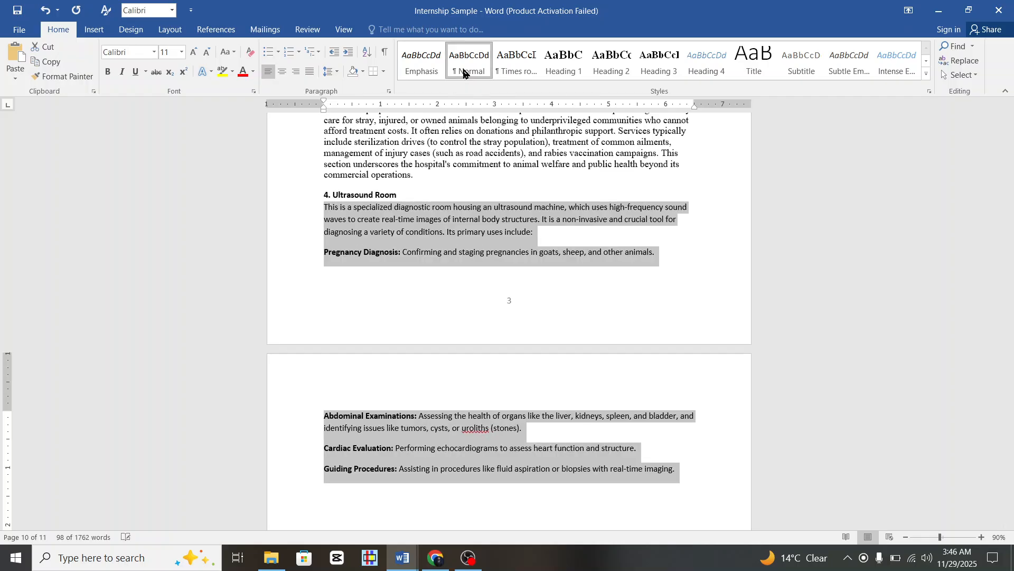
pyautogui.click(498, 412)
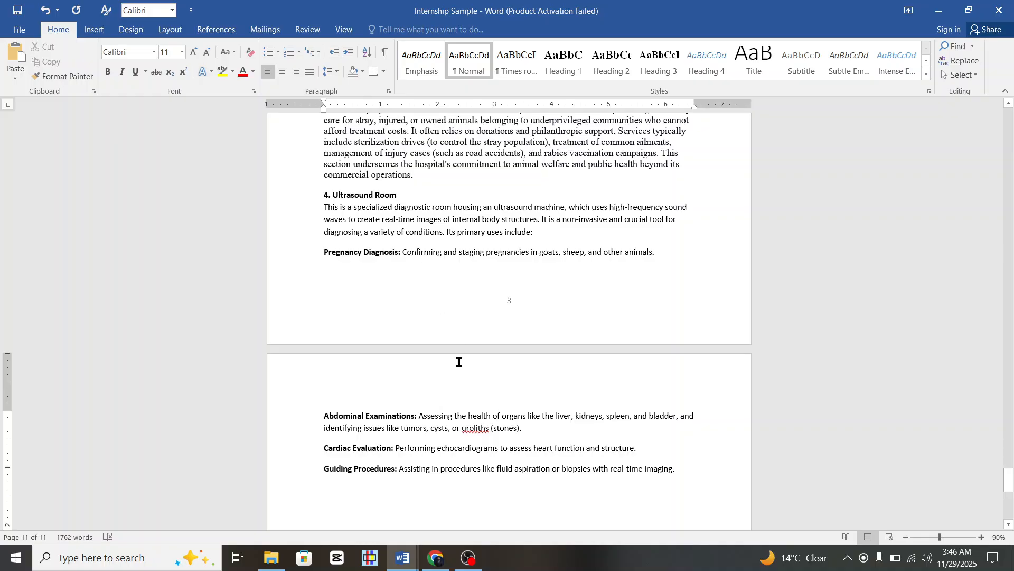
# Select the four primary-use items, Pregnancy Diagnosis through Guiding Procedures.
pyautogui.scroll(-1, 427, 438)
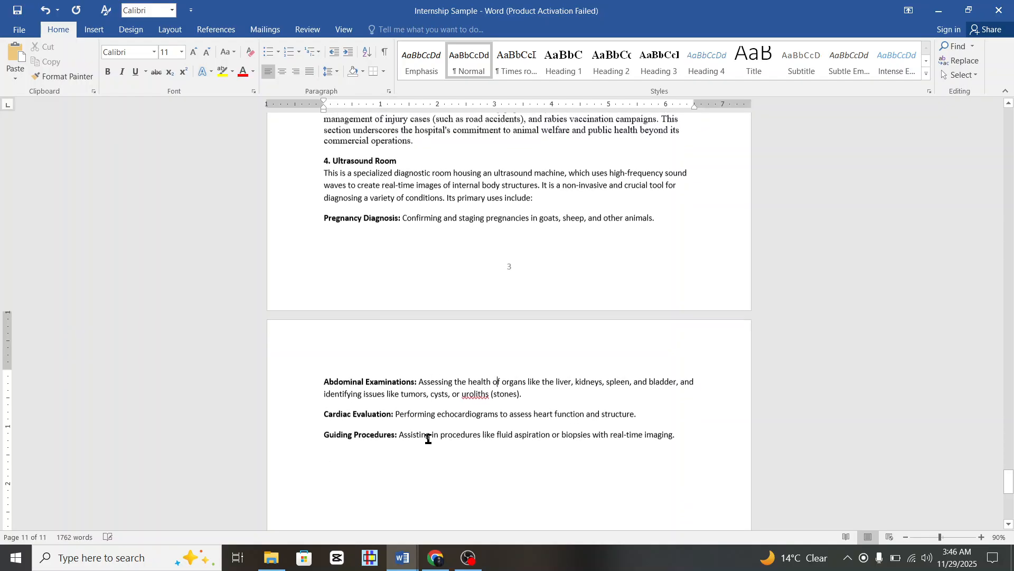
pyautogui.scroll(3, 426, 437)
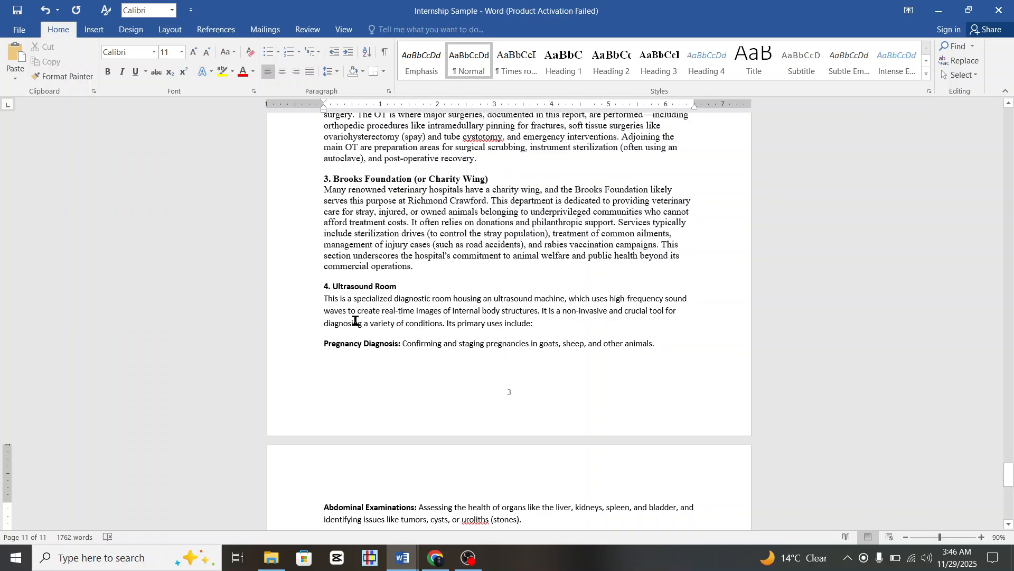
pyautogui.scroll(-3, 349, 351)
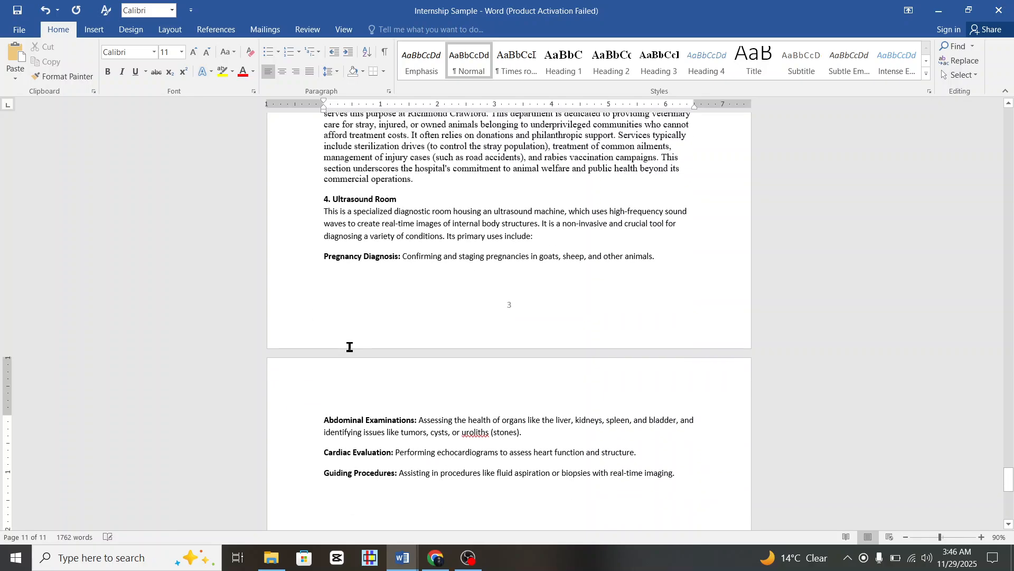
pyautogui.scroll(8, 349, 351)
pyautogui.scroll(-6, 349, 351)
pyautogui.scroll(-3, 349, 348)
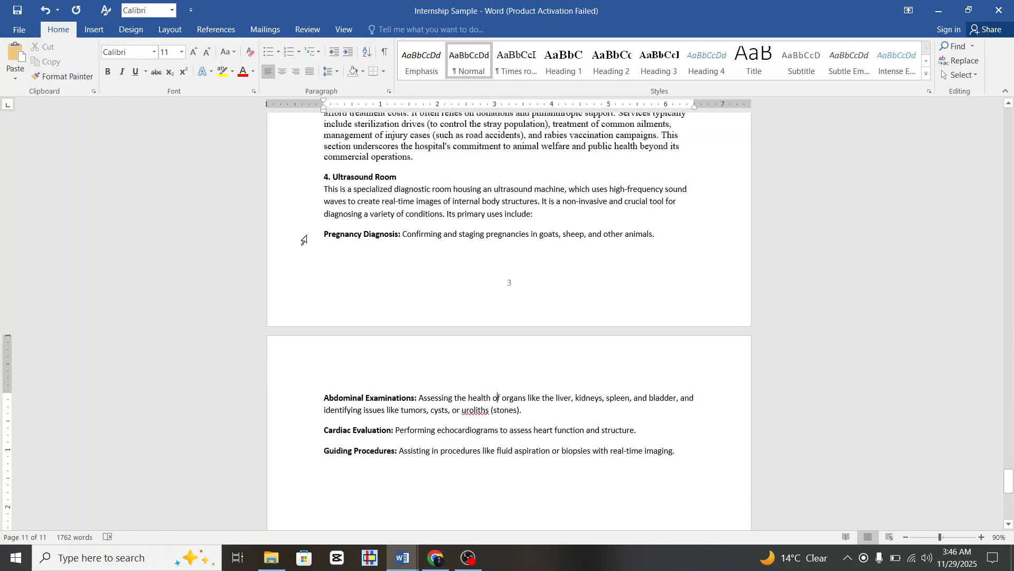
pyautogui.moveTo(305, 240); pyautogui.dragTo(345, 461)
# Delete the four primary-use items and the leftover 'Its primary uses include:' line.
pyautogui.press('Delete')
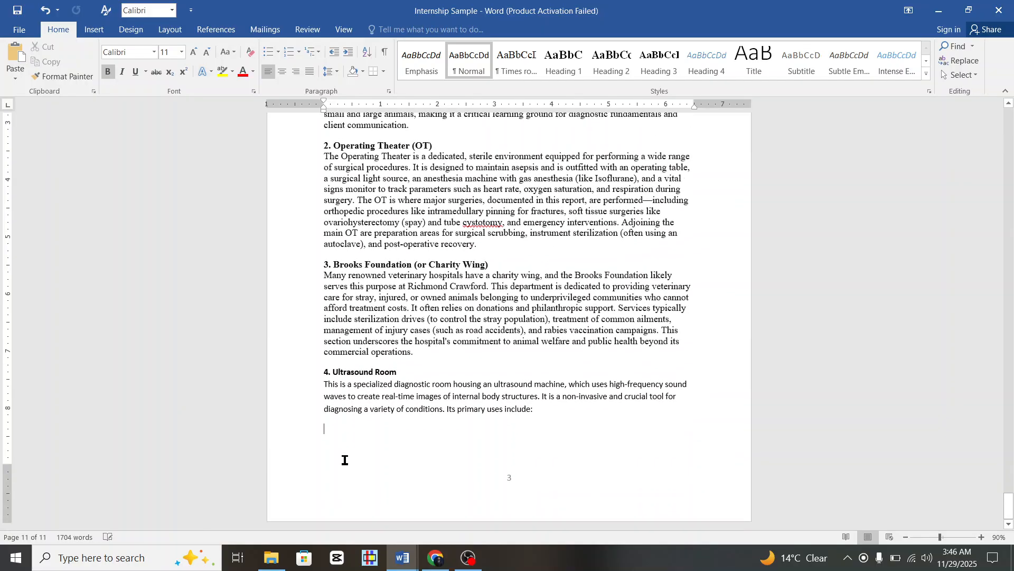
pyautogui.hotkey('ctrl', 'z')
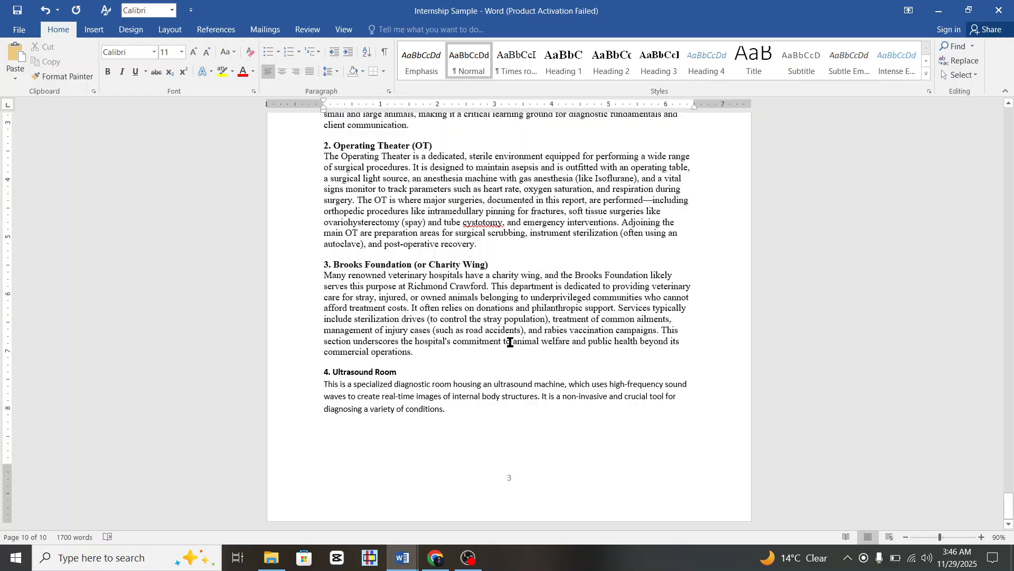
pyautogui.scroll(5, 510, 342)
pyautogui.scroll(-2, 511, 342)
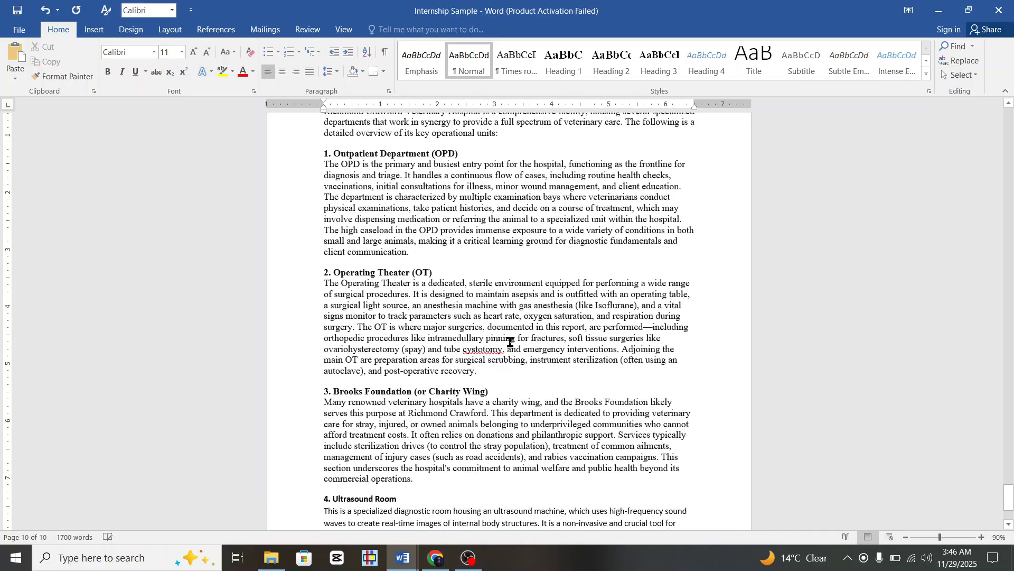
pyautogui.scroll(1, 510, 341)
pyautogui.moveTo(304, 158); pyautogui.dragTo(421, 410)
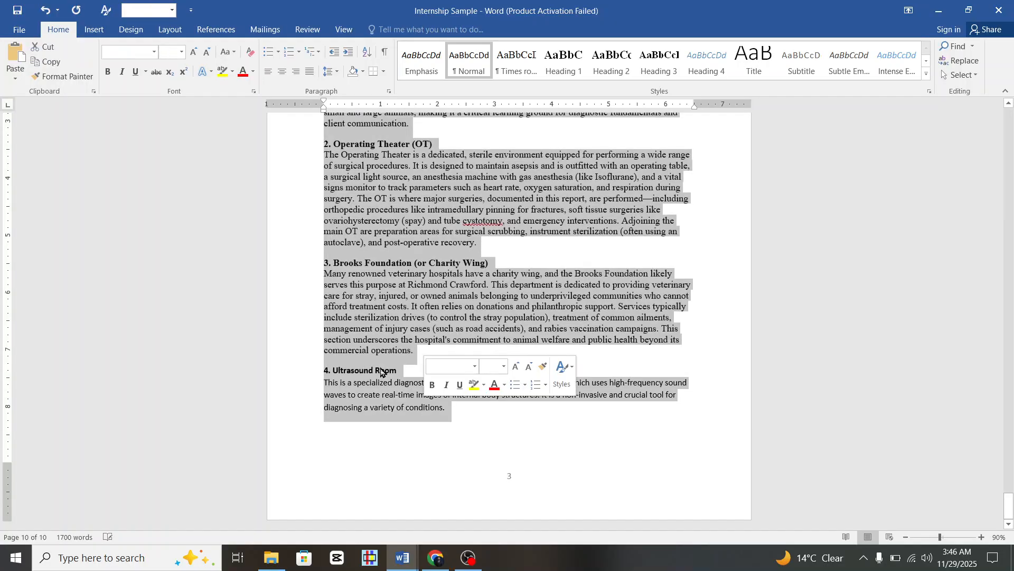
pyautogui.click(154, 52)
pyautogui.click(165, 128)
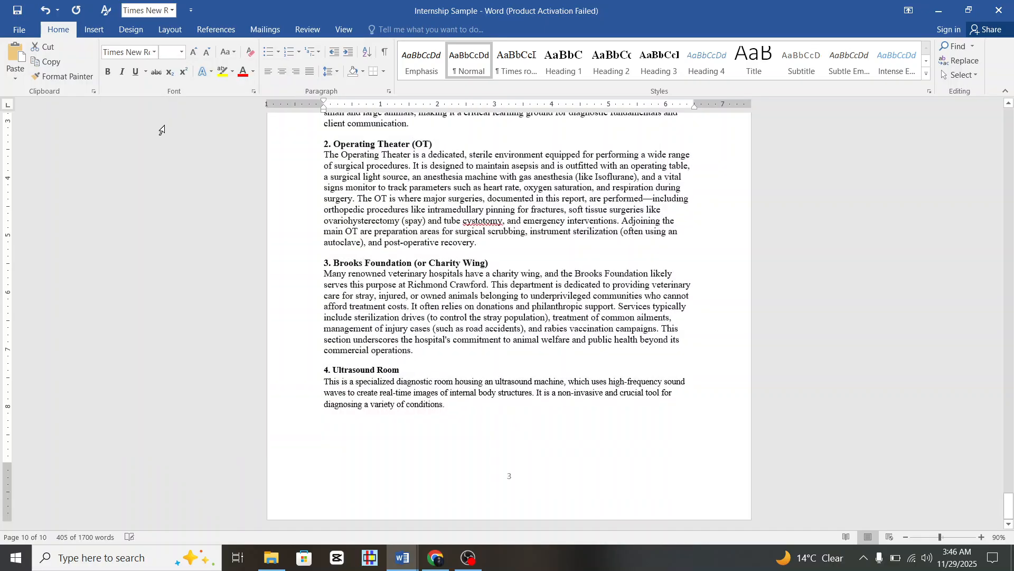
pyautogui.click(182, 52)
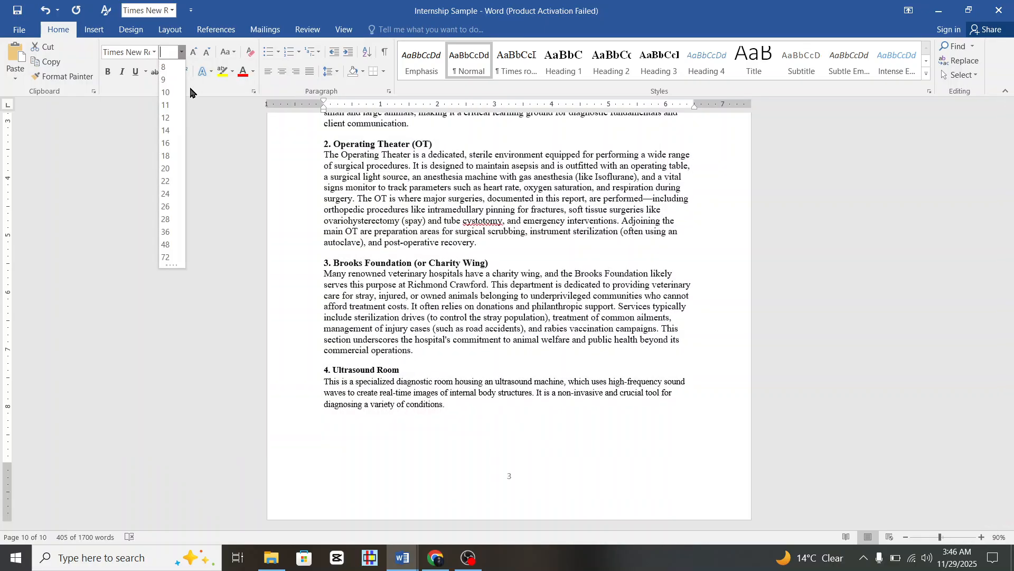
pyautogui.click(166, 118)
pyautogui.click(443, 299)
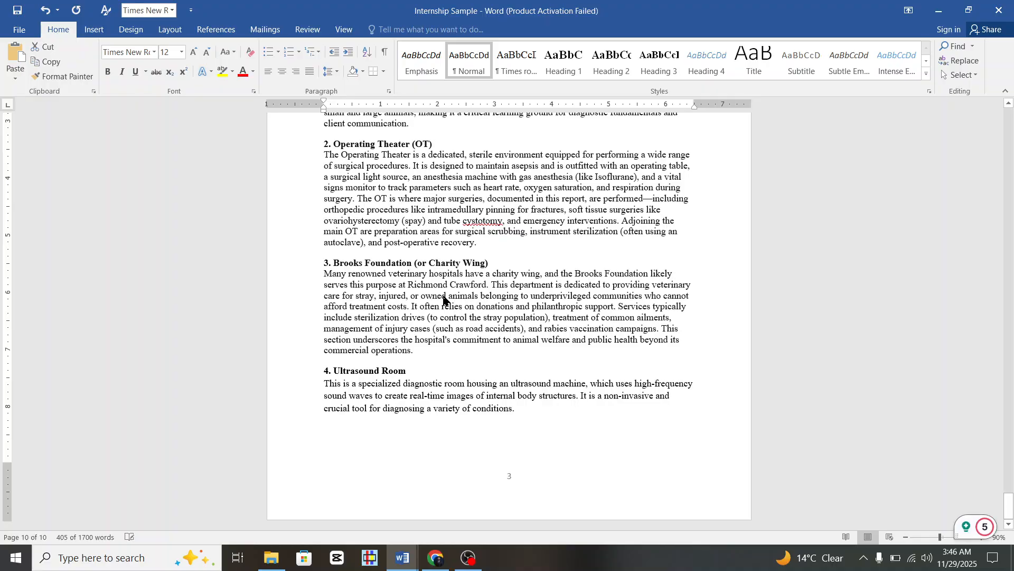
pyautogui.click(311, 73)
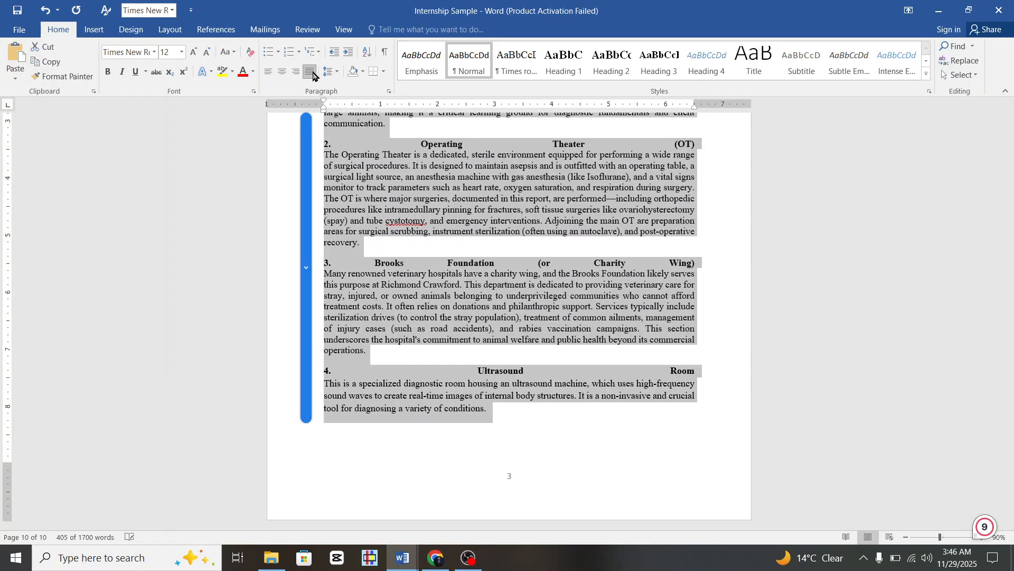
# Left-align the departments section text instead of justifying it.
pyautogui.click(268, 71)
pyautogui.click(479, 317)
pyautogui.scroll(6, 479, 317)
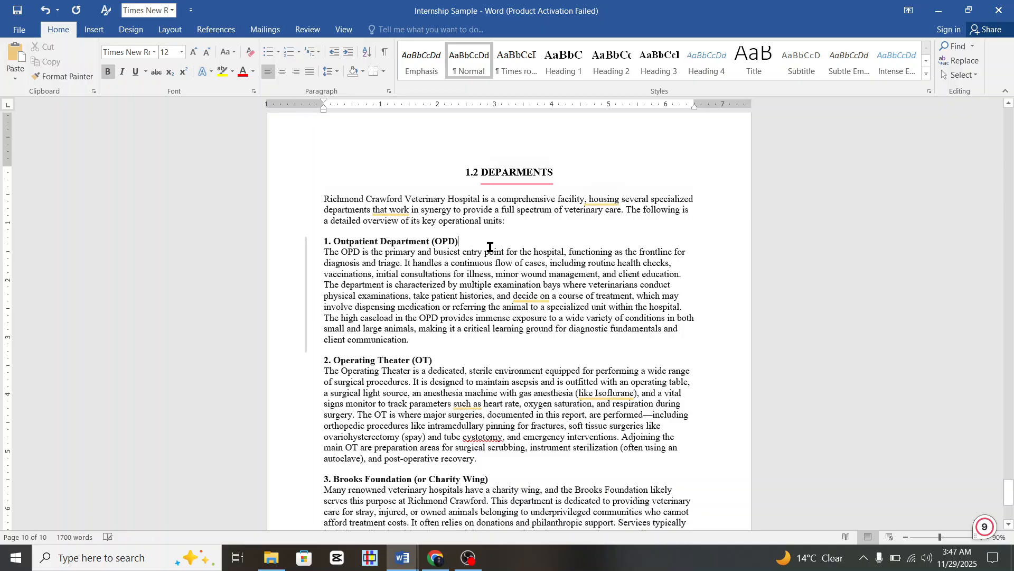
# Add a blank line under the OPD, Operating Theater and Brooks Foundation headings.
pyautogui.press('Return')
pyautogui.scroll(-4, 460, 264)
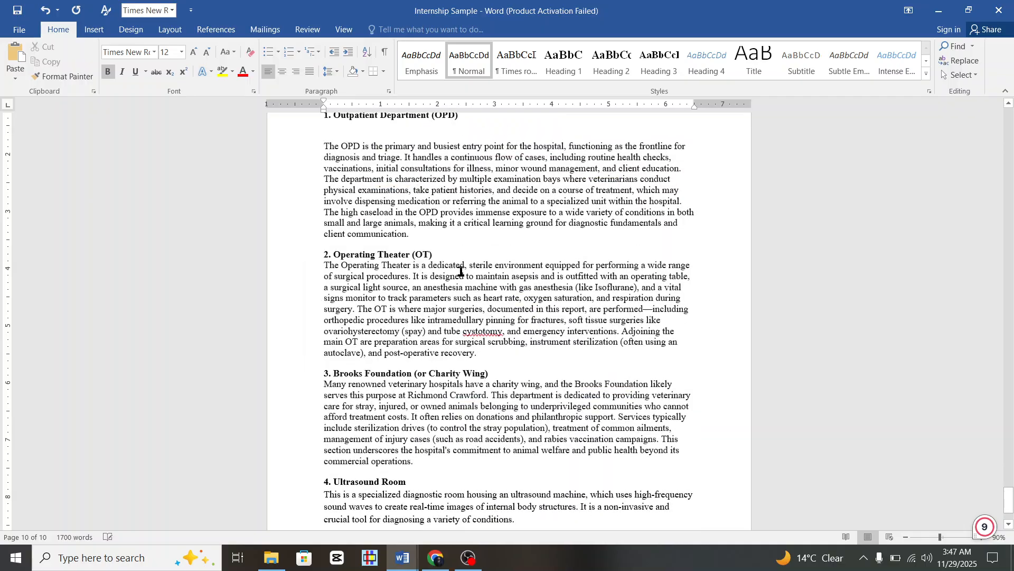
pyautogui.click(460, 258)
pyautogui.press('Return')
pyautogui.scroll(-3, 461, 360)
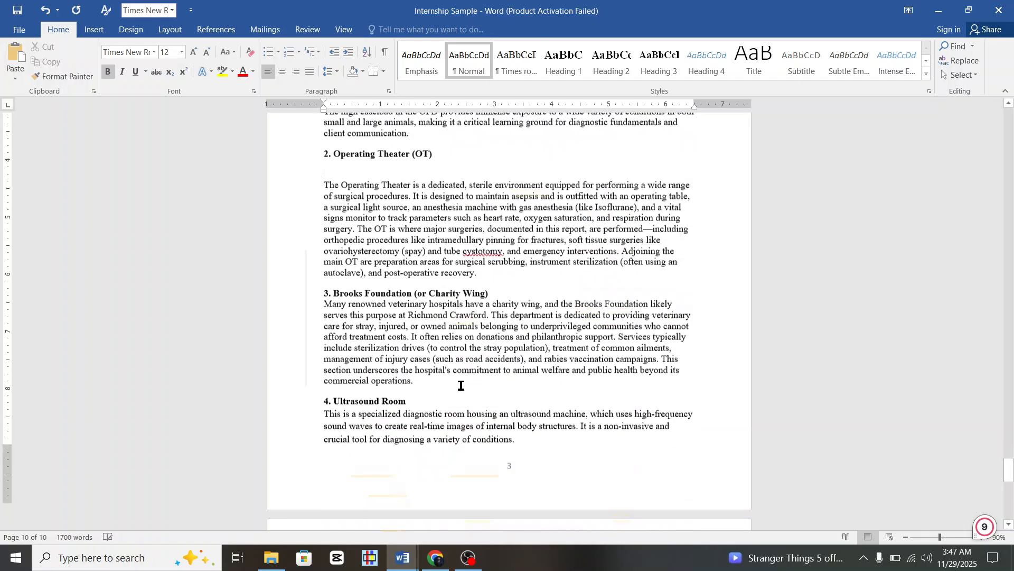
pyautogui.click(518, 285)
pyautogui.press('Return')
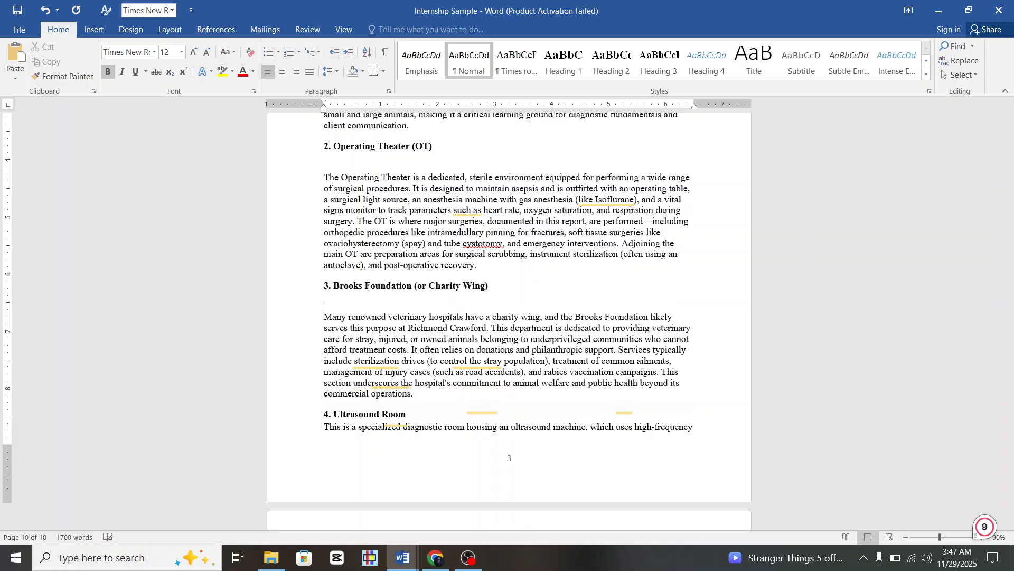
# Insert a page break so 4. Ultrasound Room starts on a new page.
pyautogui.scroll(-3, 507, 324)
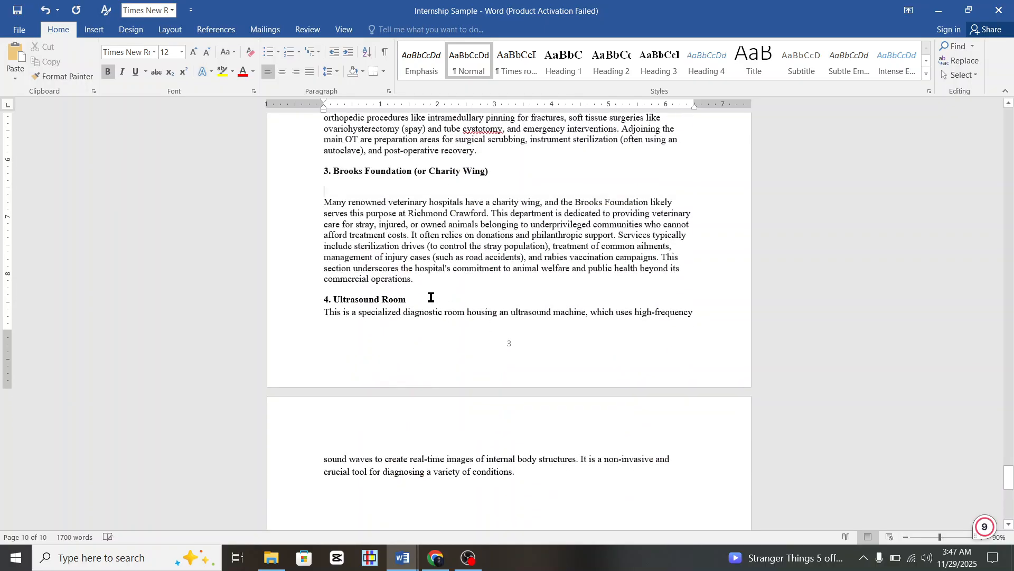
pyautogui.click(428, 285)
pyautogui.hotkey('ctrl', 'Return')
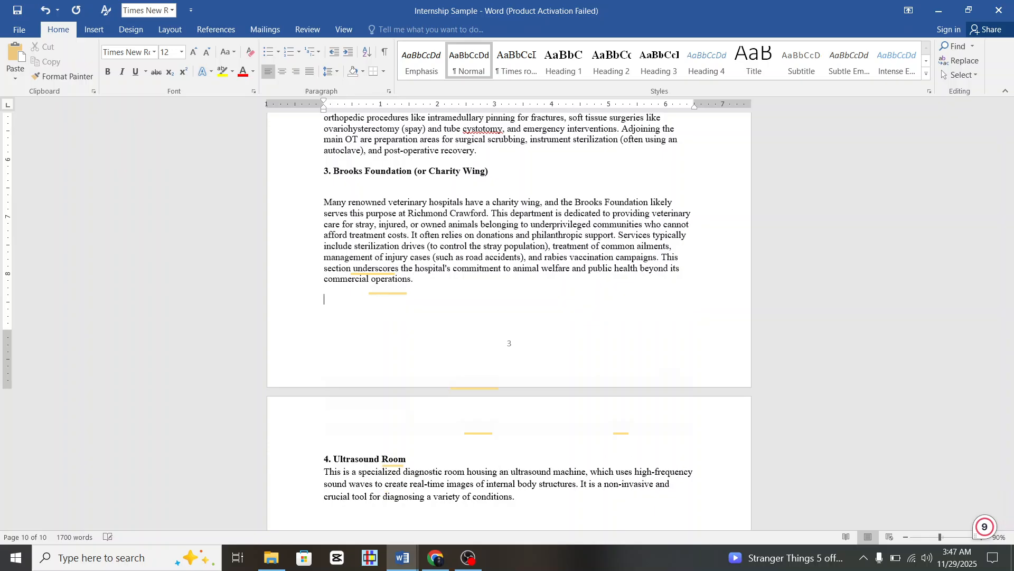
pyautogui.scroll(-8, 487, 387)
pyautogui.scroll(1, 500, 300)
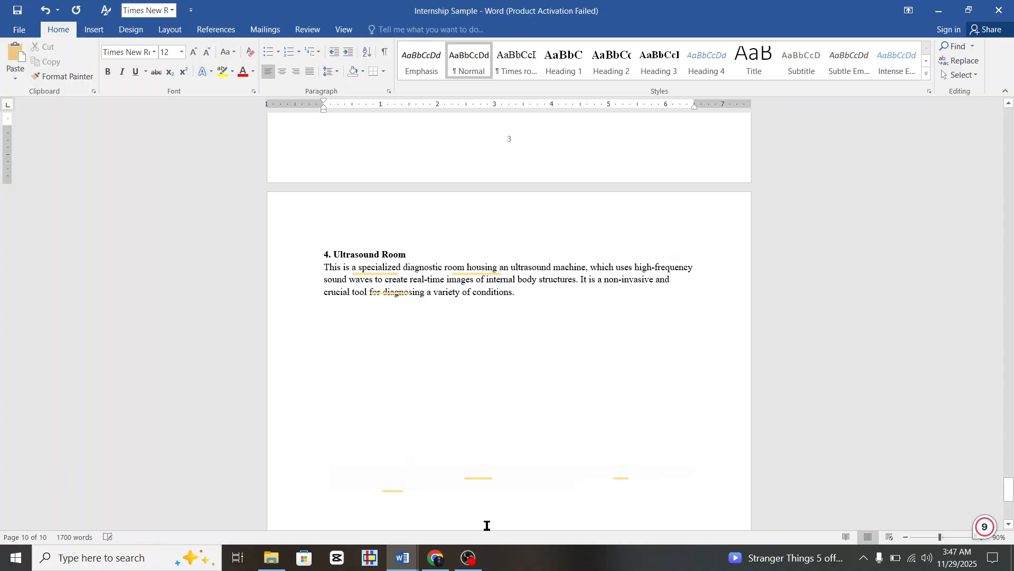
# Select the four ultrasound bullets, Pregnancy Diagnosis through Guiding Procedures, in DeepSeek's reply.
pyautogui.click(444, 557)
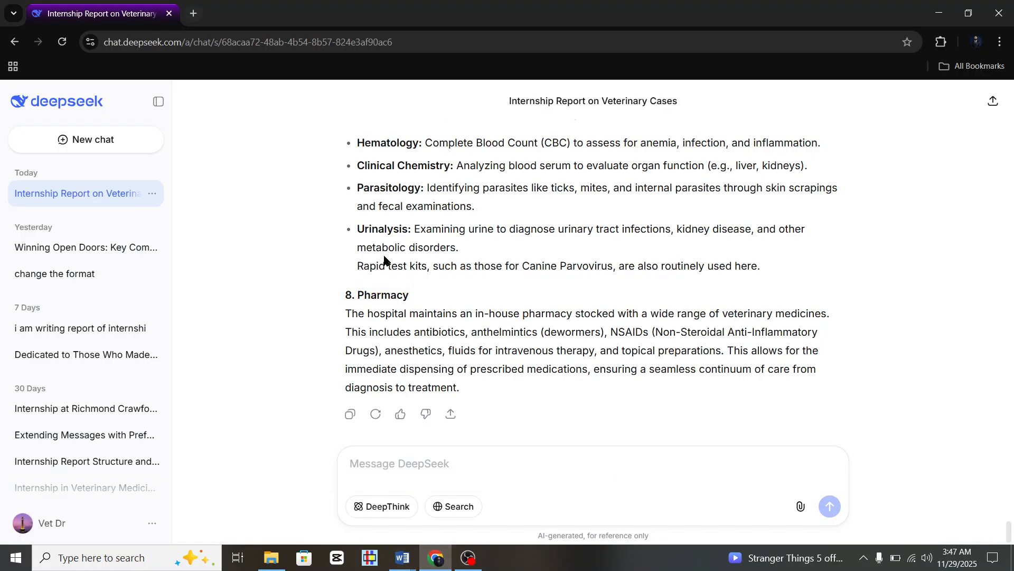
pyautogui.scroll(15, 384, 259)
pyautogui.scroll(4, 384, 259)
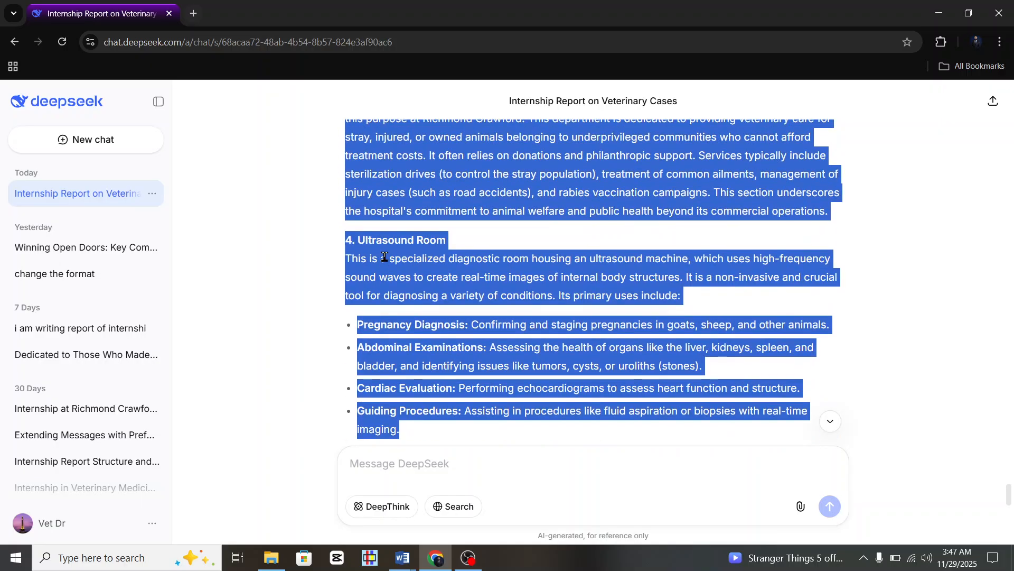
pyautogui.click(355, 308)
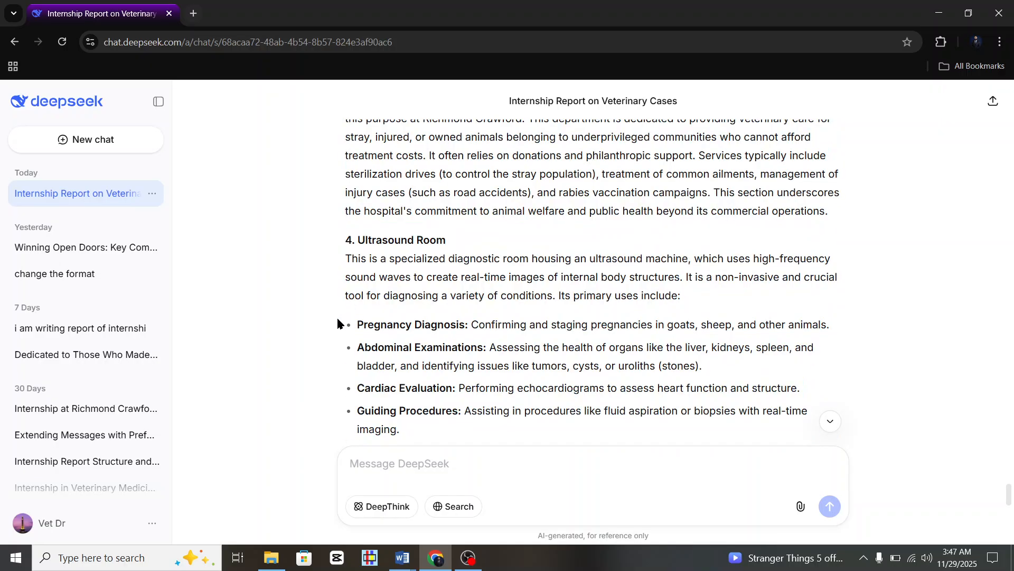
pyautogui.moveTo(338, 322); pyautogui.dragTo(447, 434)
pyautogui.hotkey('ctrl', 'c')
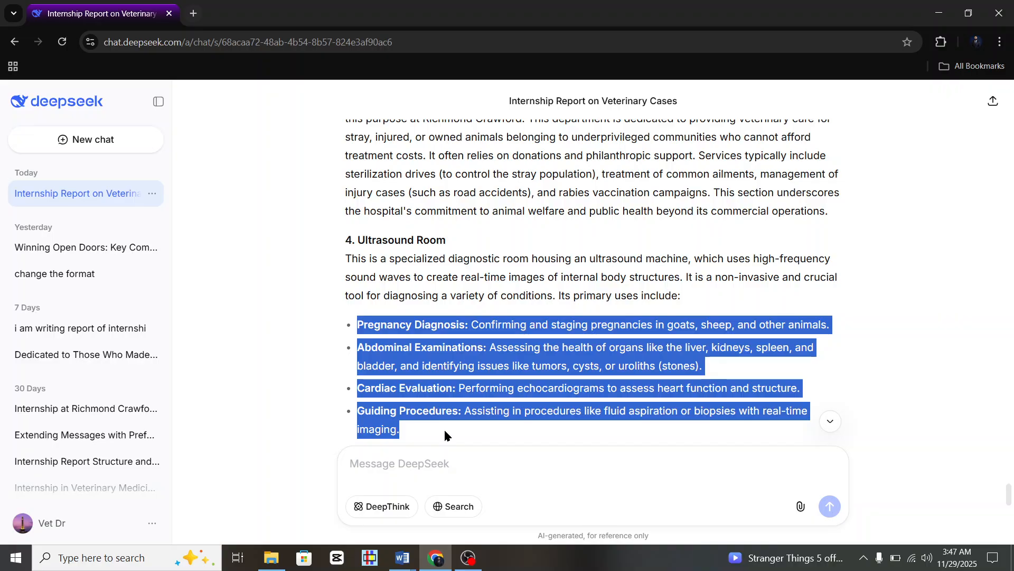
pyautogui.click(402, 557)
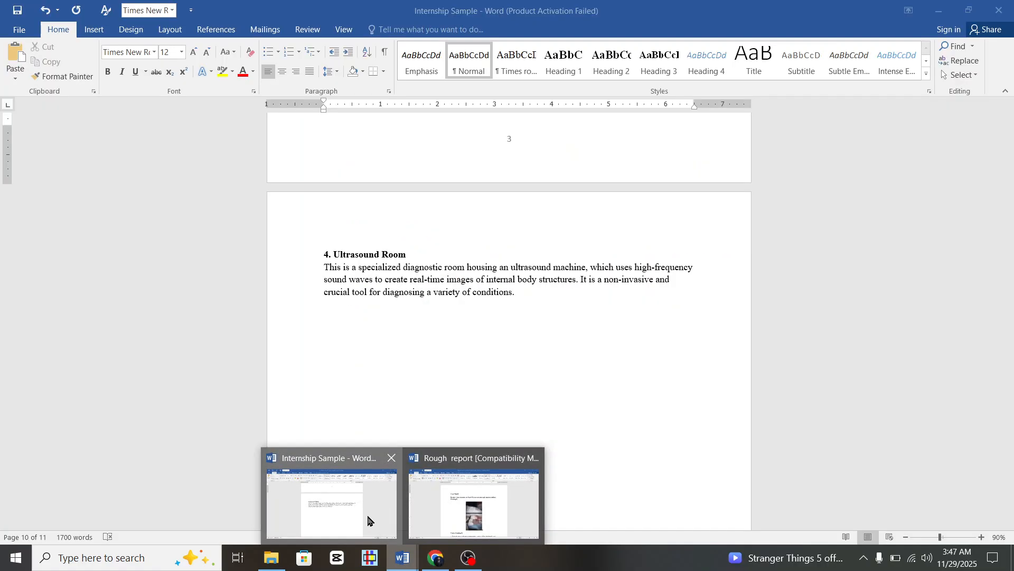
# Paste the four ultrasound uses below the Ultrasound Room paragraph as unbulleted Normal paragraphs.
pyautogui.click(368, 521)
pyautogui.click(371, 315)
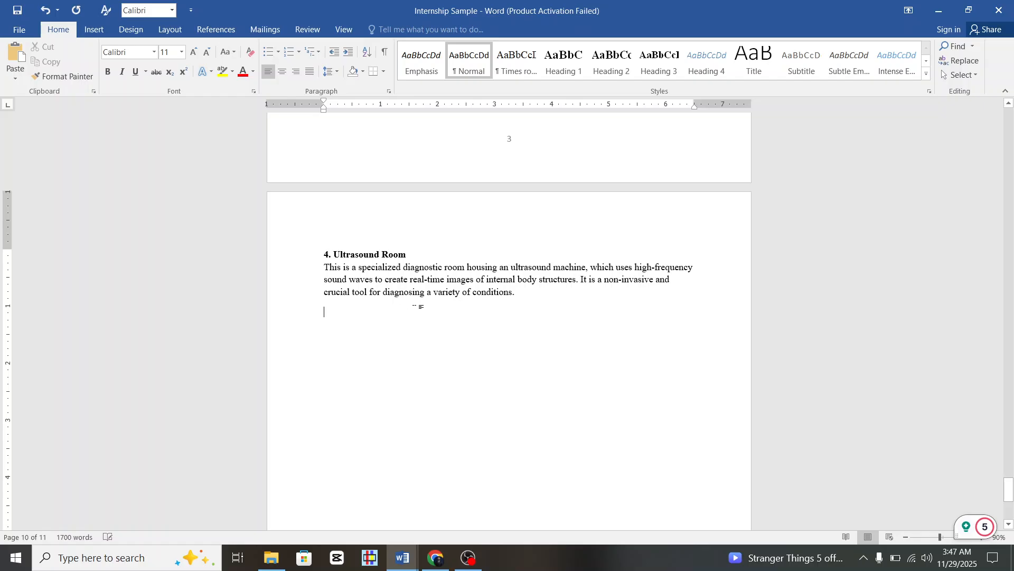
pyautogui.hotkey('ctrl', 'v')
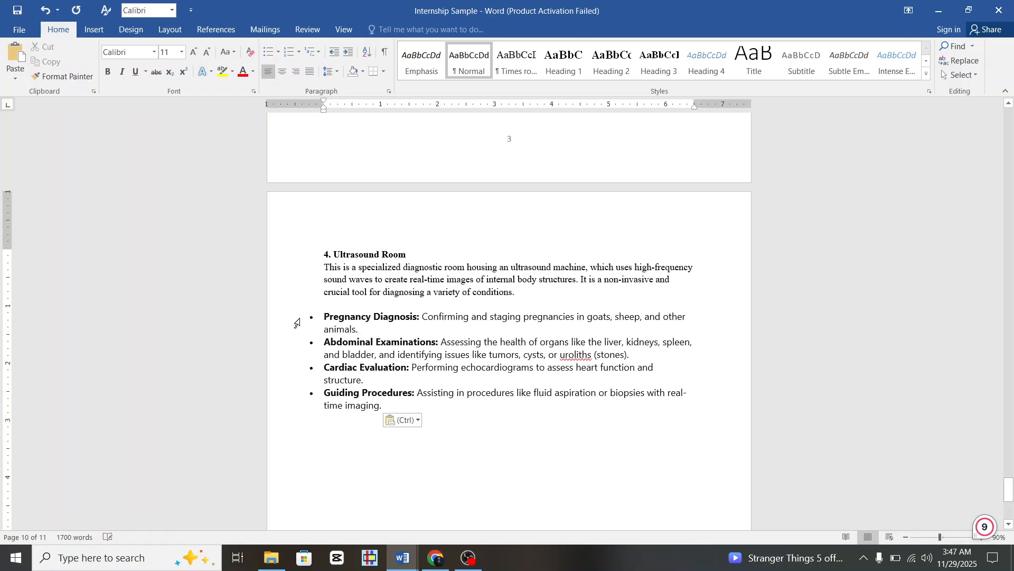
pyautogui.moveTo(294, 323); pyautogui.dragTo(295, 406)
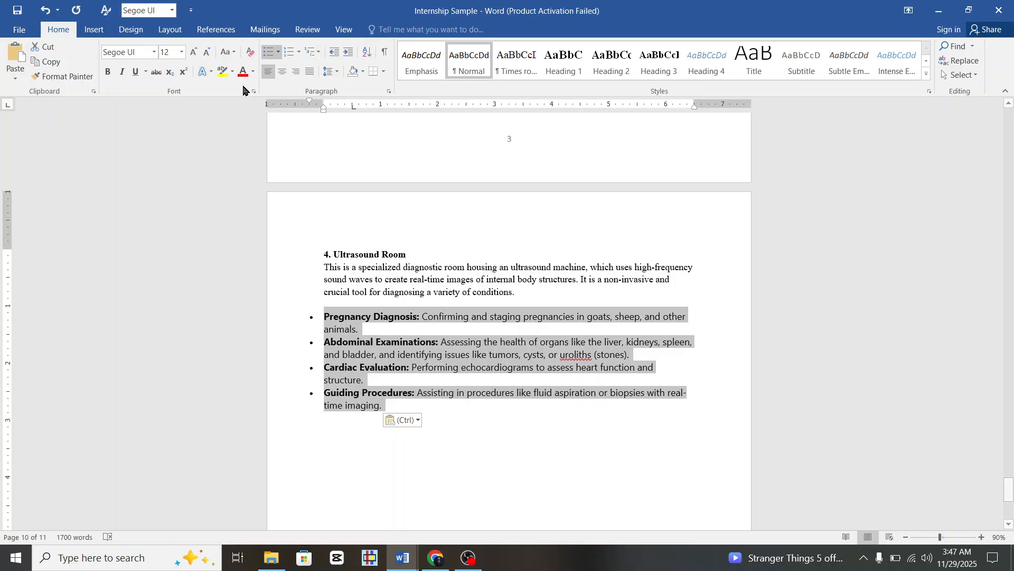
pyautogui.click(269, 52)
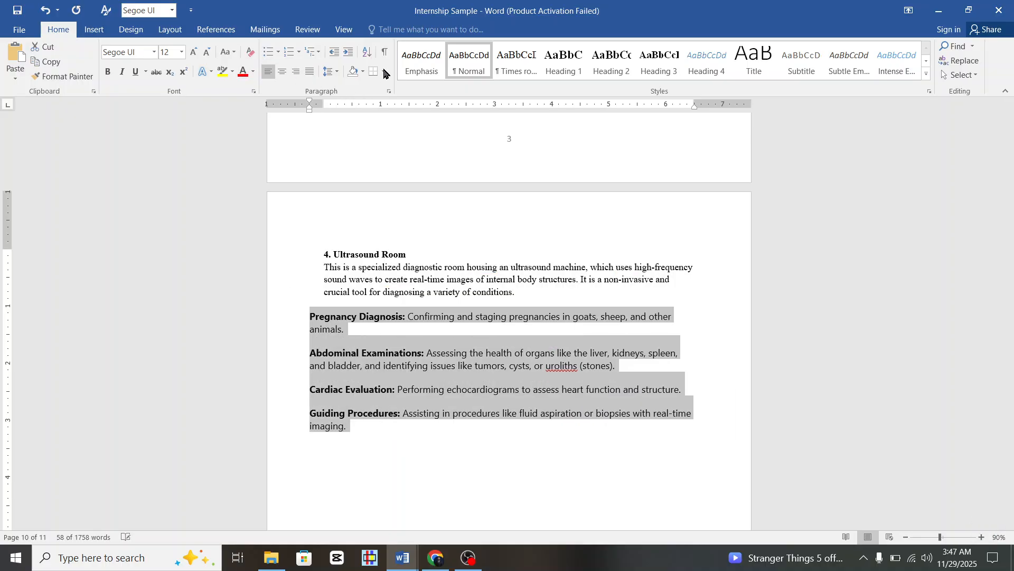
pyautogui.click(464, 62)
pyautogui.click(425, 334)
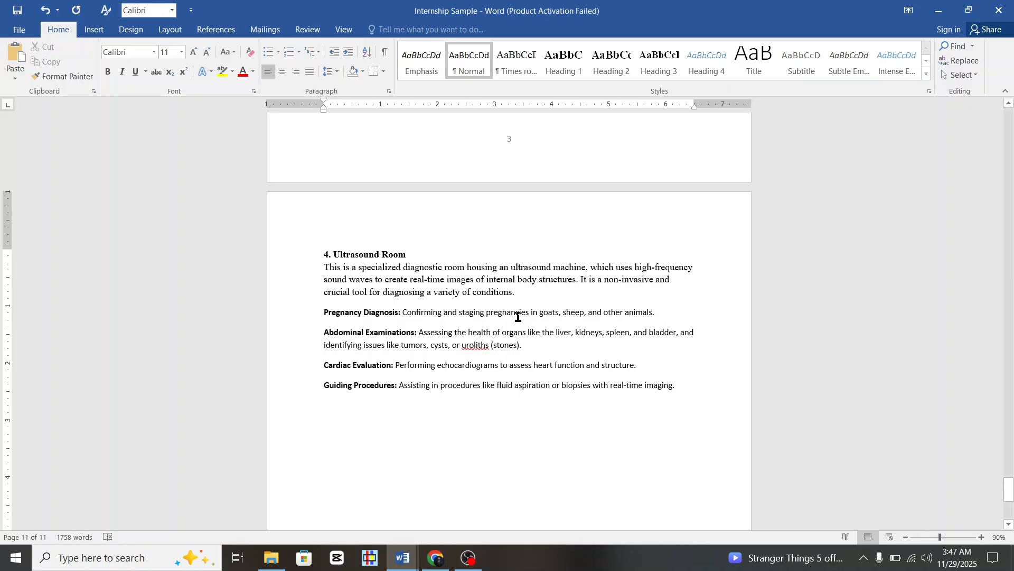
# Add a blank line under the 4. Ultrasound Room heading, keeping it on the new page.
pyautogui.scroll(2, 575, 365)
pyautogui.click(478, 298)
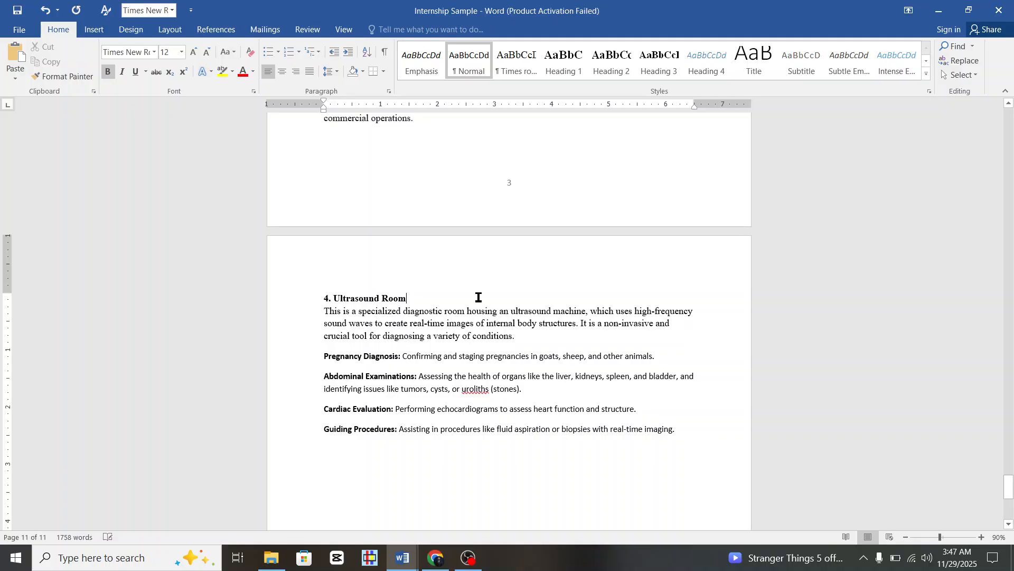
pyautogui.press('Return')
pyautogui.scroll(2, 407, 177)
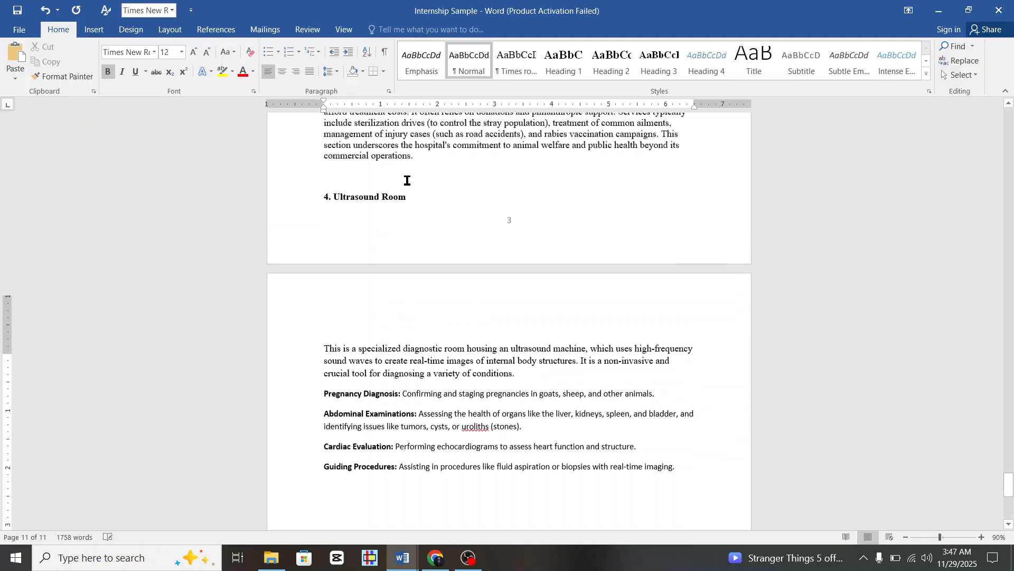
pyautogui.hotkey('ctrl', 'z')
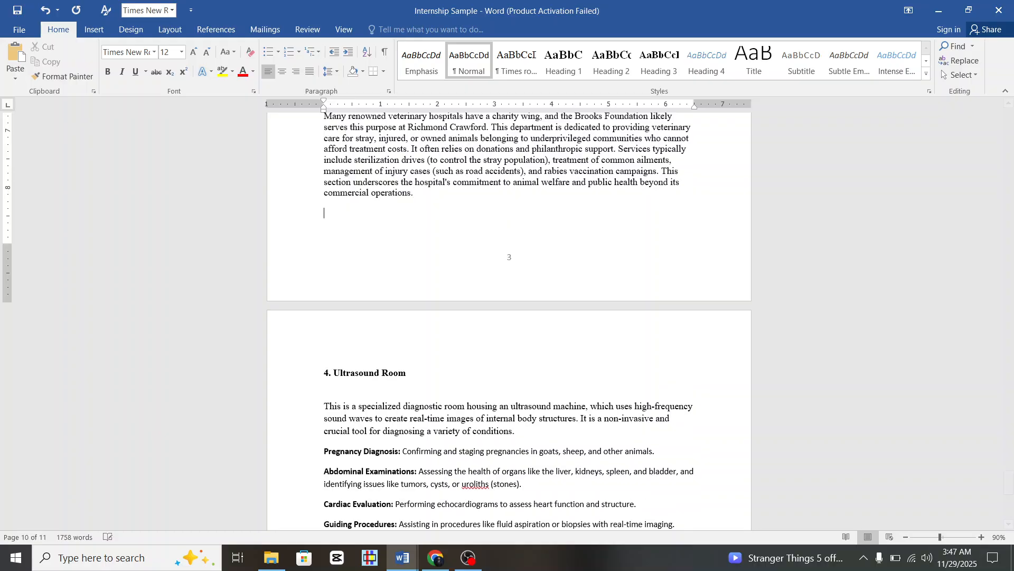
pyautogui.scroll(-4, 461, 387)
pyautogui.scroll(6, 461, 387)
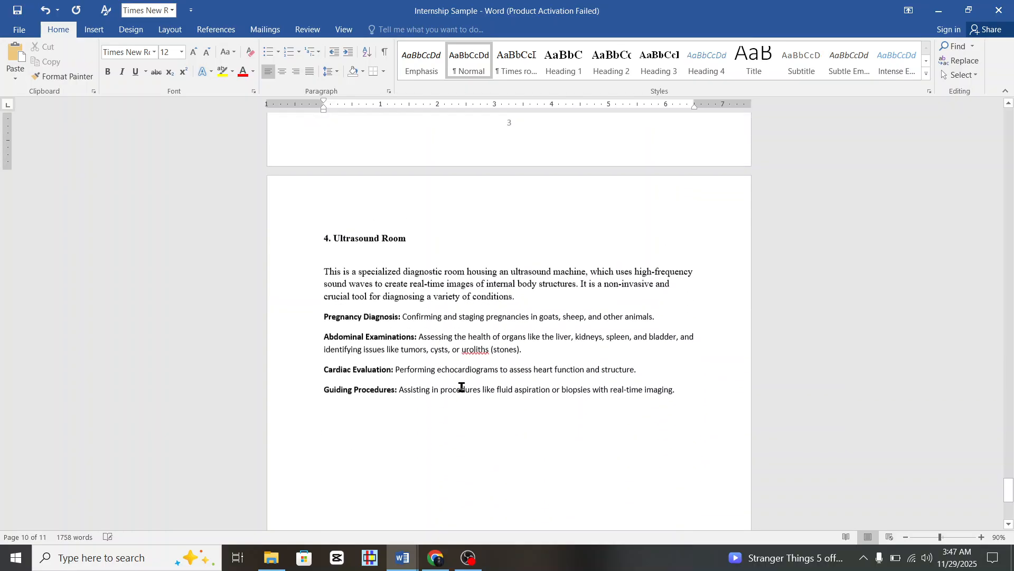
pyautogui.scroll(-2, 461, 386)
pyautogui.scroll(8, 461, 387)
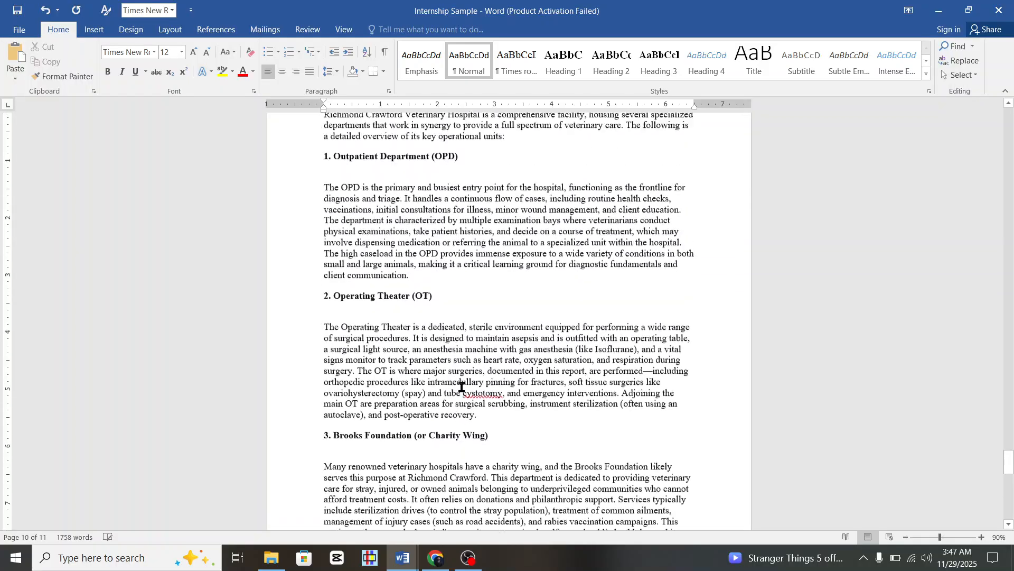
pyautogui.scroll(2, 461, 387)
pyautogui.click(326, 261)
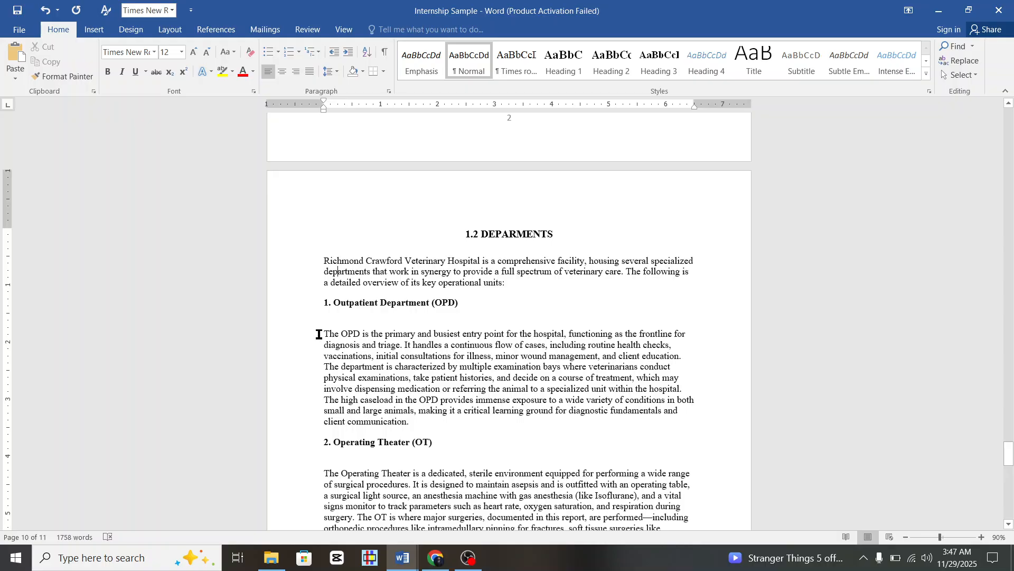
# Justify the OPD, Operating Theater and Brooks Foundation body paragraphs.
pyautogui.moveTo(312, 340); pyautogui.dragTo(352, 425)
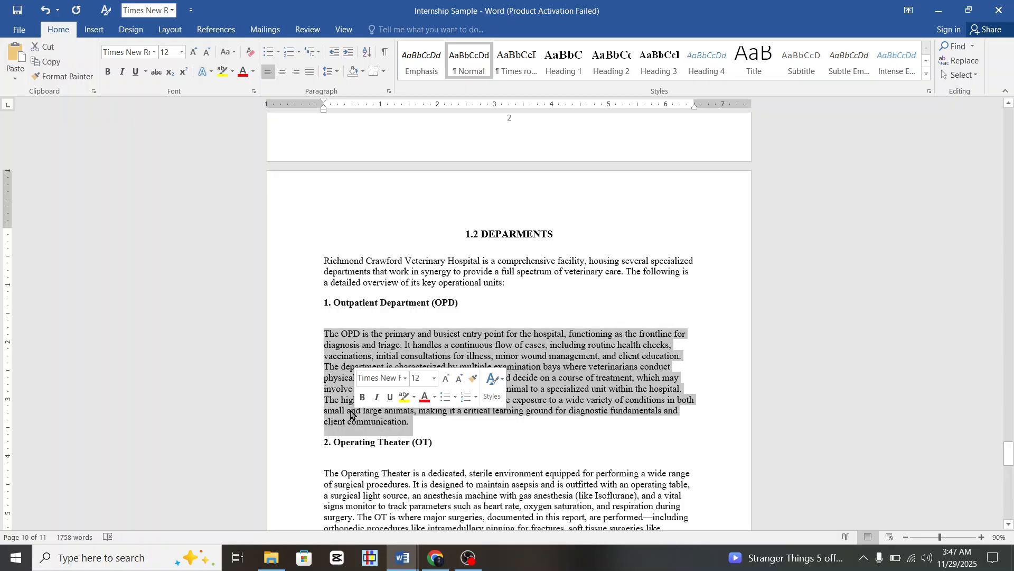
pyautogui.click(309, 72)
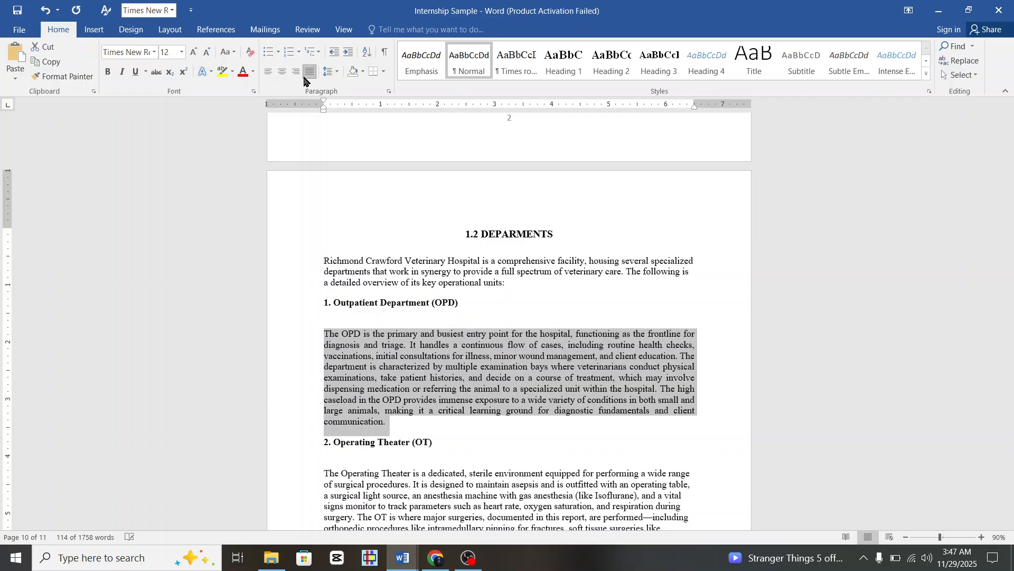
pyautogui.scroll(-4, 434, 306)
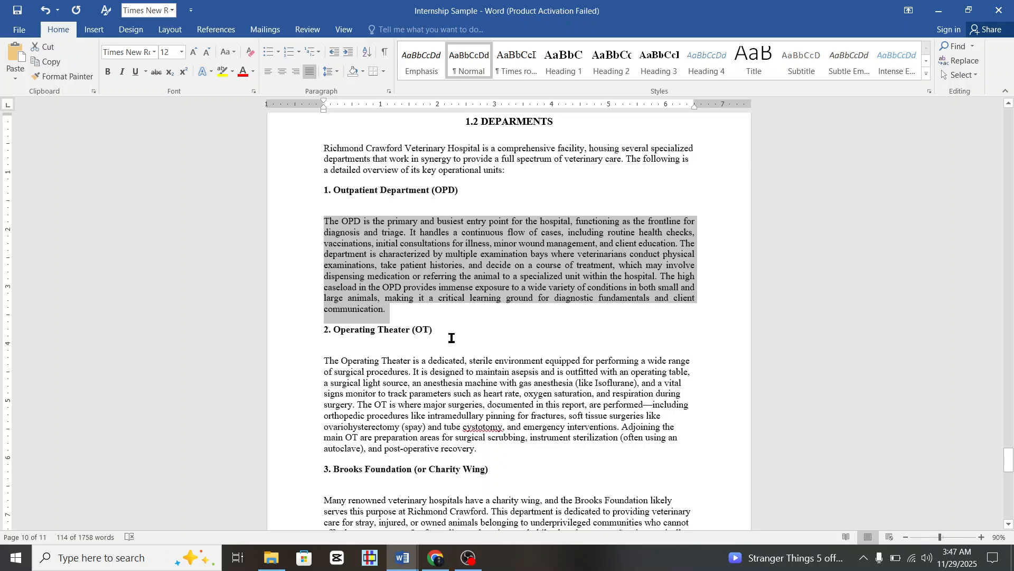
pyautogui.scroll(-3, 340, 297)
pyautogui.doubleClick(316, 290)
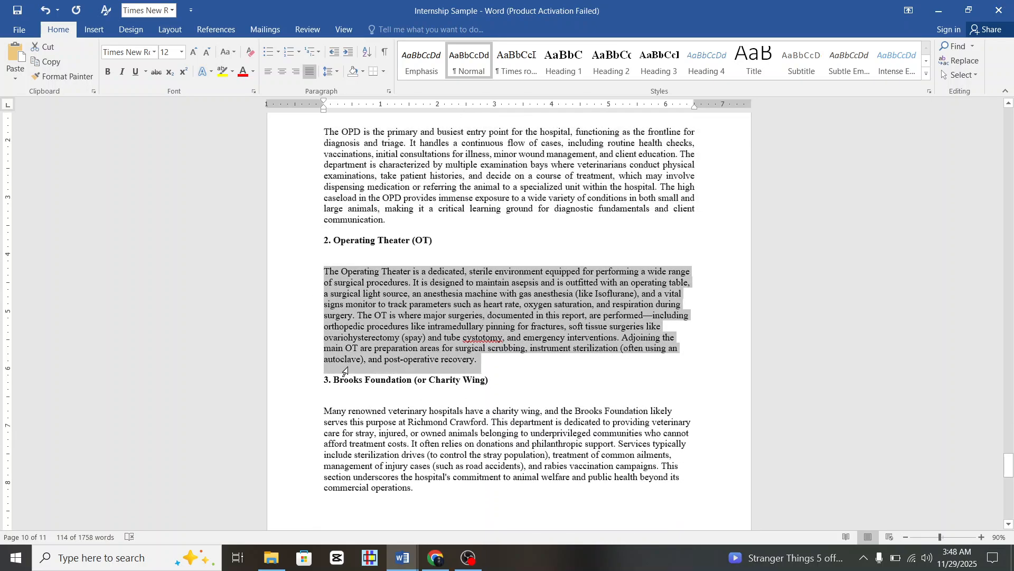
pyautogui.click(310, 71)
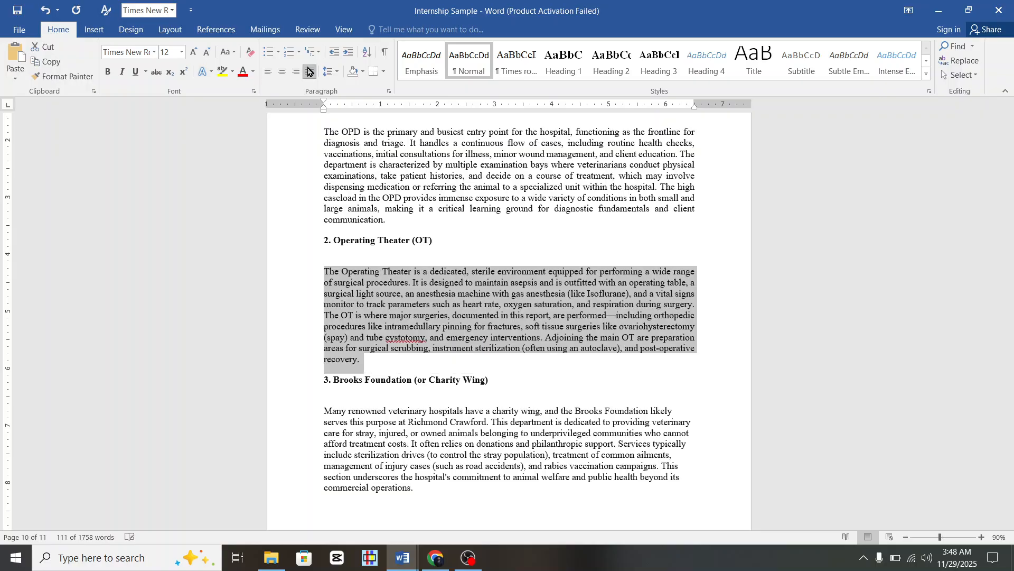
pyautogui.scroll(-4, 335, 273)
pyautogui.doubleClick(310, 287)
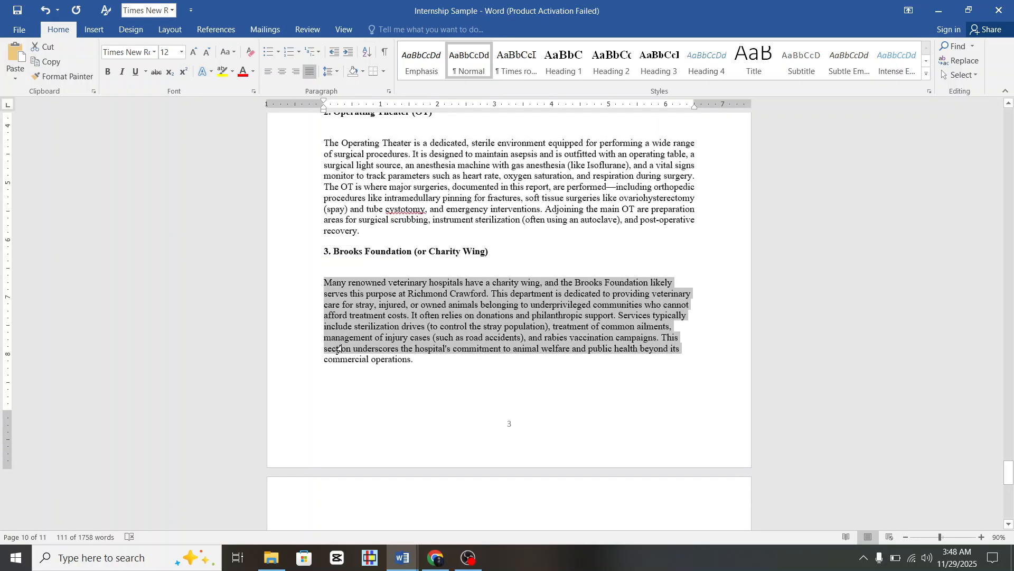
pyautogui.click(310, 71)
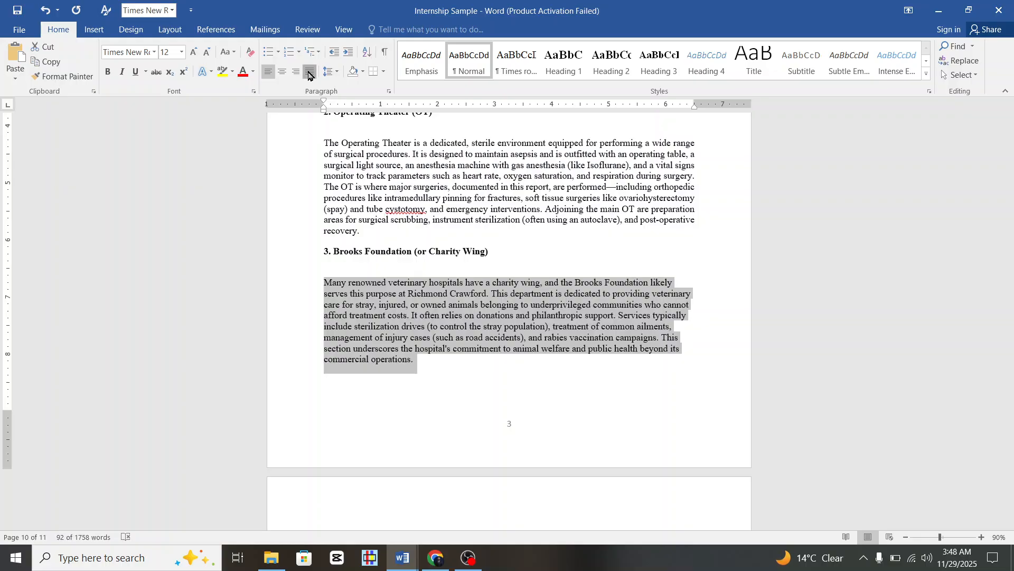
# Justify the Ultrasound Room intro paragraph and its uses through Guiding Procedures.
pyautogui.scroll(-8, 389, 286)
pyautogui.scroll(1, 390, 301)
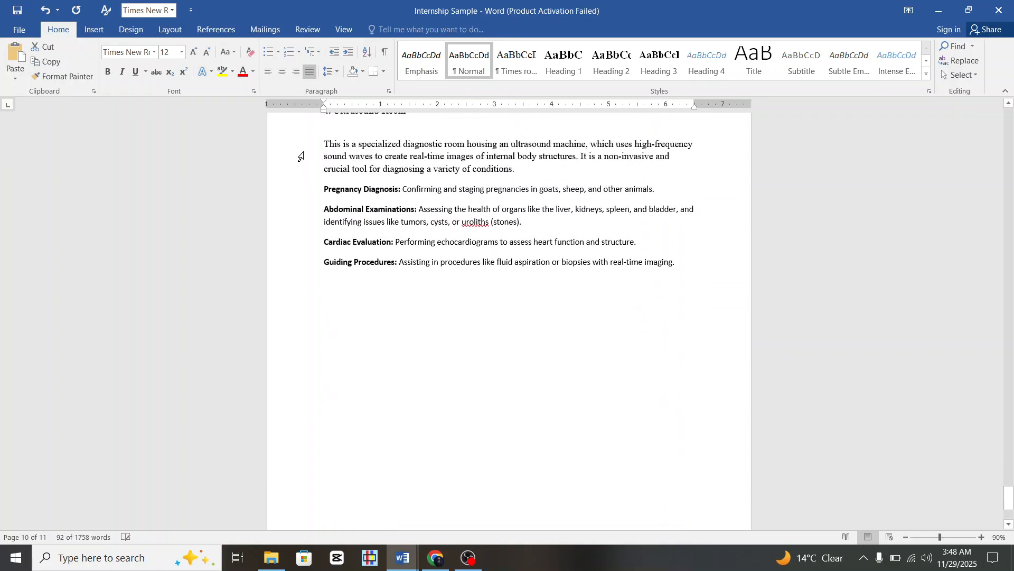
pyautogui.moveTo(300, 152); pyautogui.dragTo(322, 241)
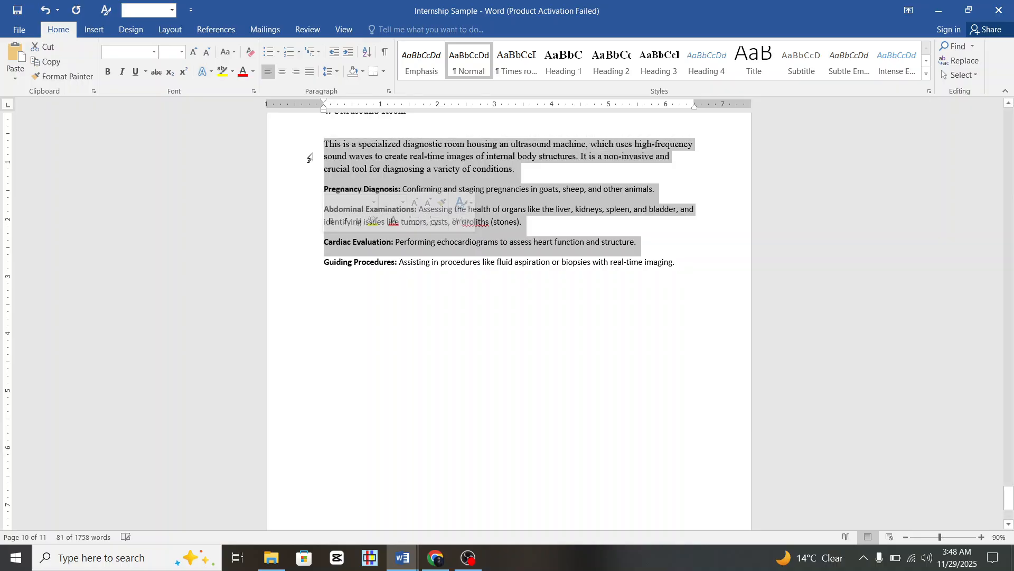
pyautogui.moveTo(310, 148); pyautogui.dragTo(321, 265)
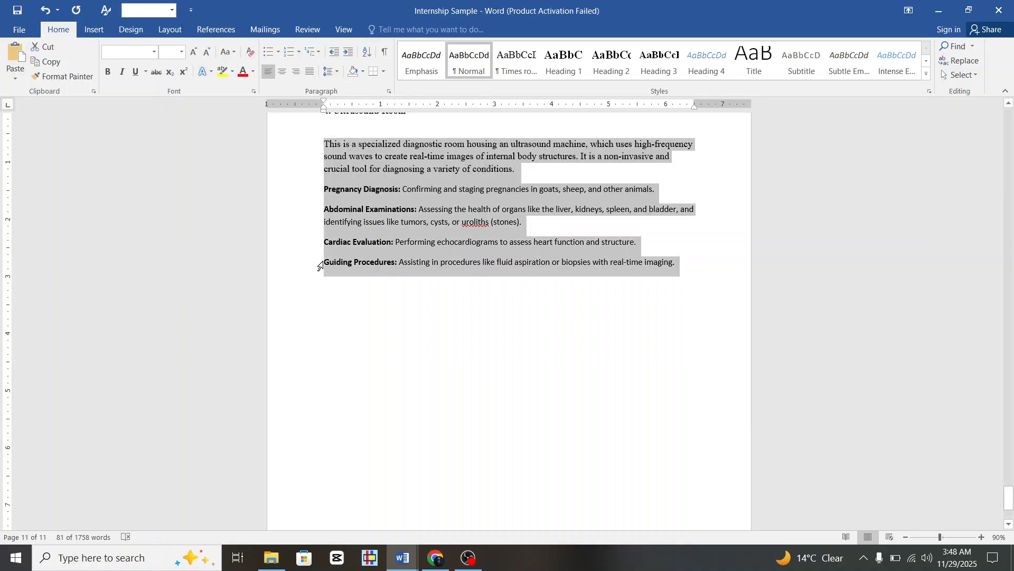
pyautogui.click(311, 71)
pyautogui.click(509, 409)
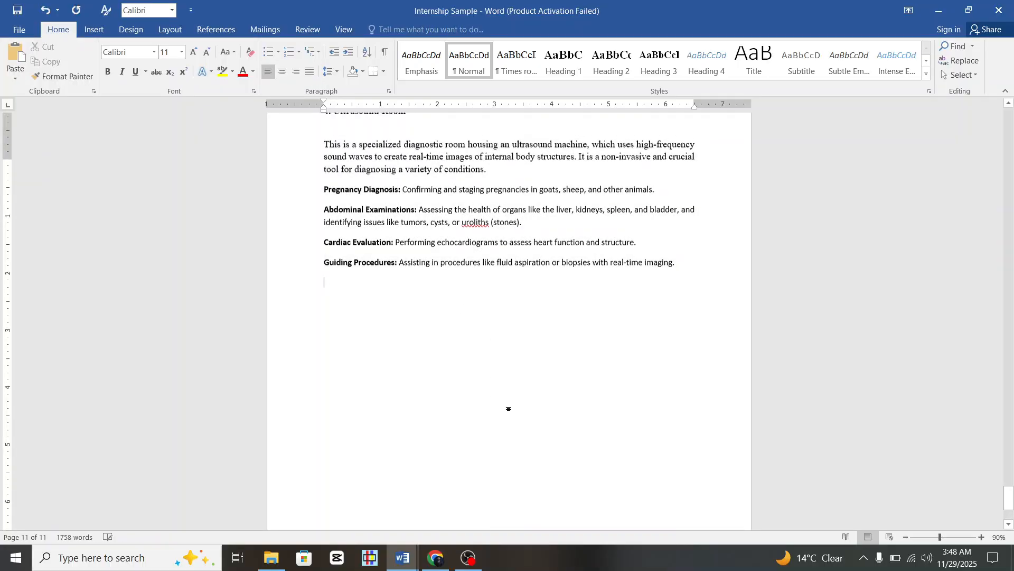
pyautogui.scroll(15, 507, 401)
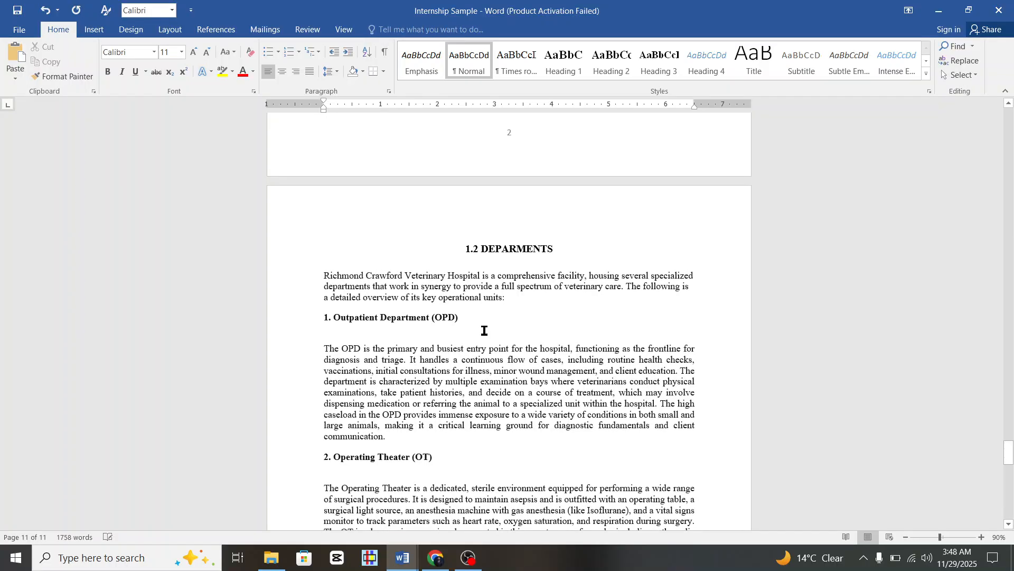
pyautogui.scroll(-9, 436, 356)
pyautogui.scroll(-10, 438, 353)
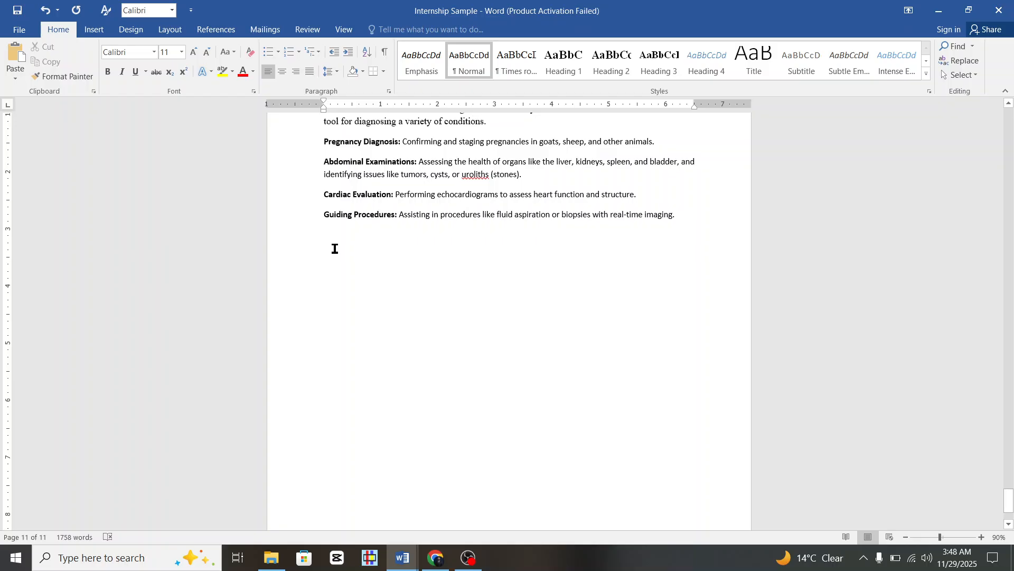
pyautogui.scroll(8, 335, 248)
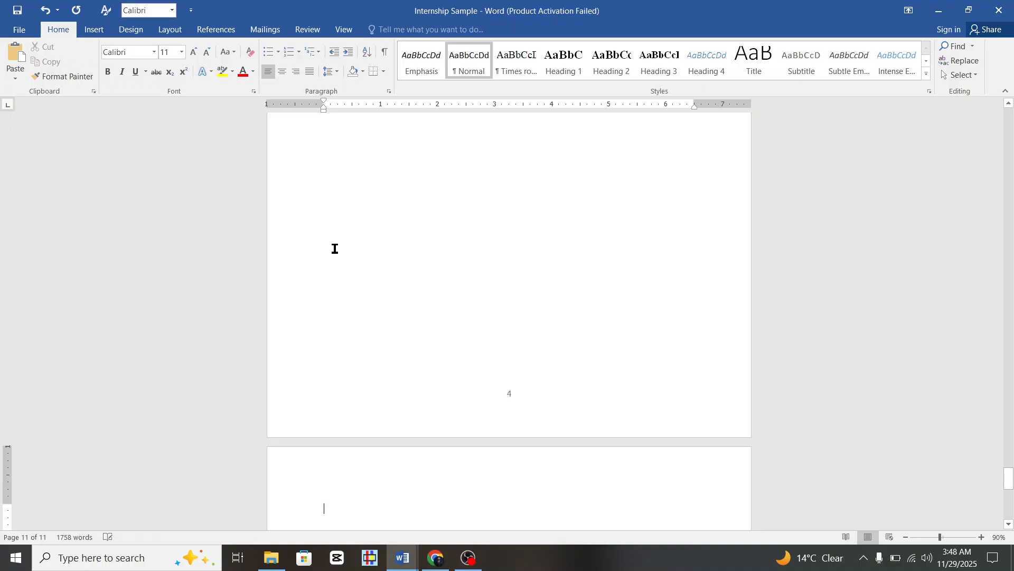
pyautogui.scroll(-7, 347, 351)
pyautogui.scroll(20, 347, 351)
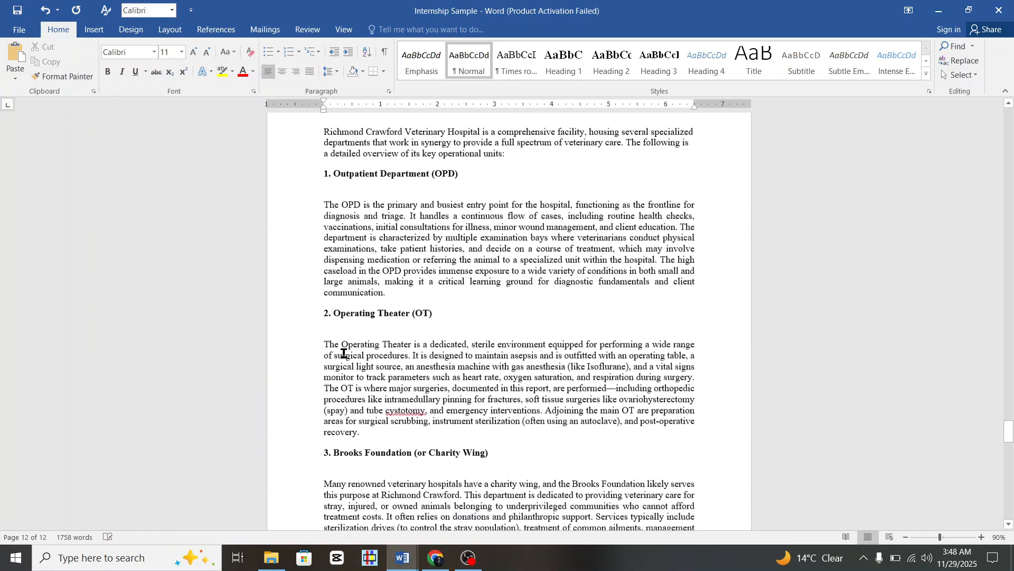
pyautogui.scroll(20, 343, 353)
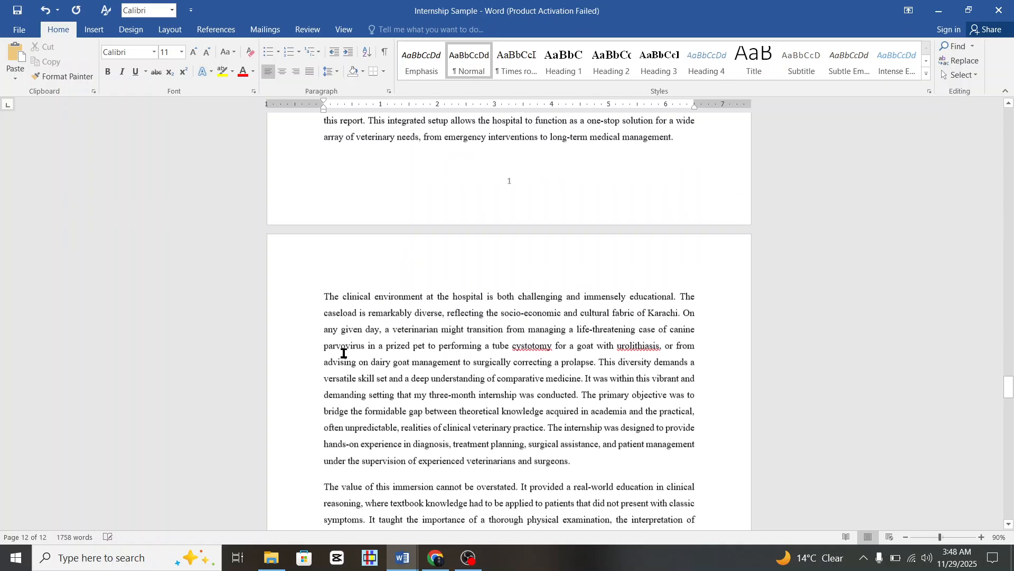
pyautogui.scroll(5, 344, 350)
pyautogui.scroll(-20, 344, 351)
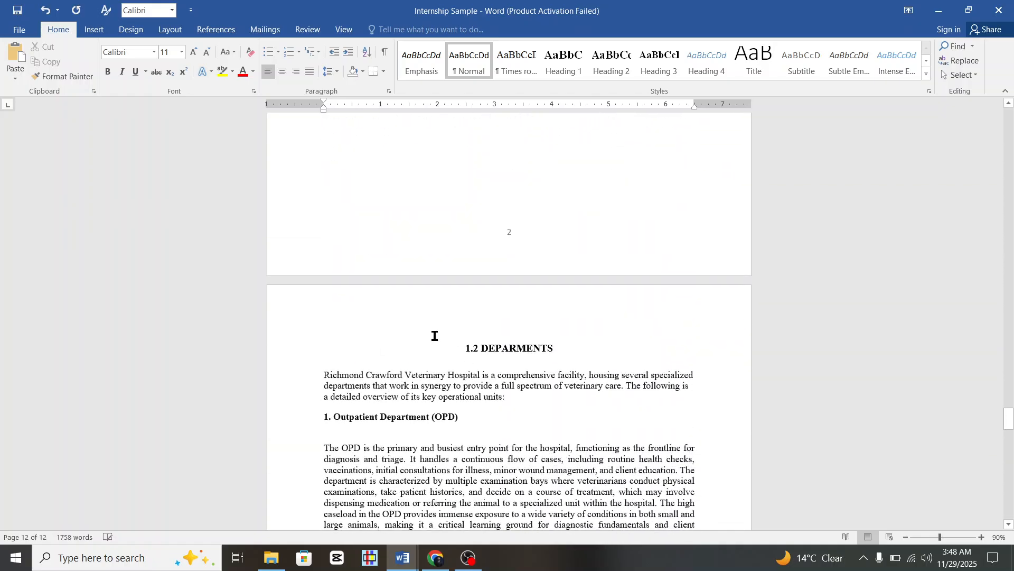
pyautogui.scroll(10, 482, 346)
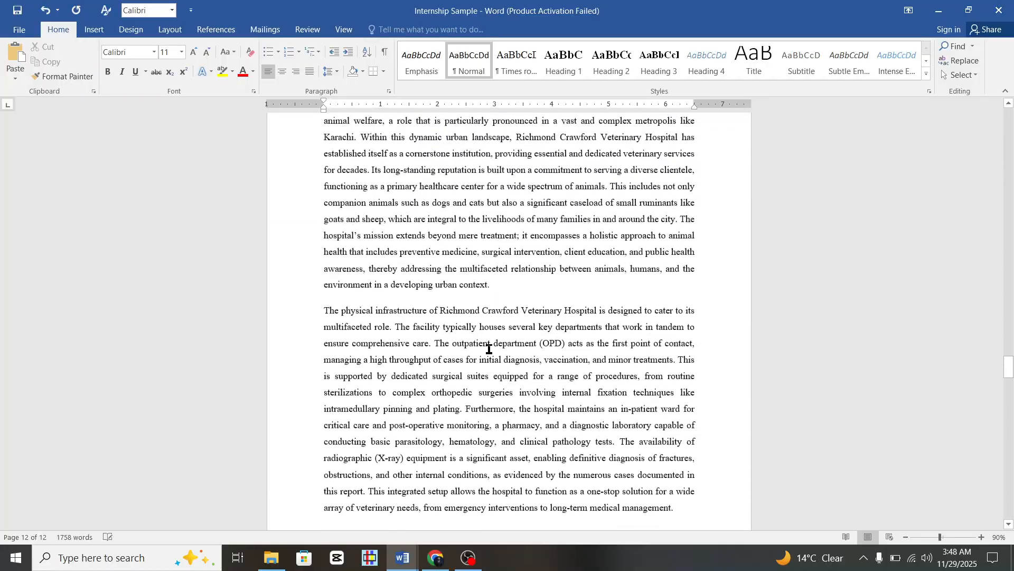
pyautogui.scroll(10, 492, 347)
pyautogui.scroll(-9, 490, 287)
pyautogui.scroll(3, 486, 355)
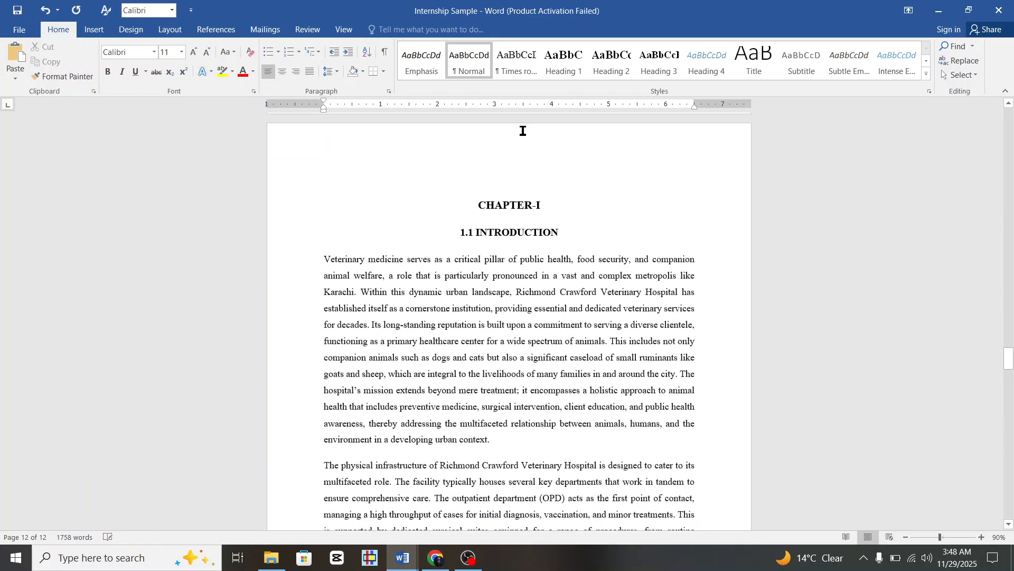
pyautogui.scroll(-9, 547, 353)
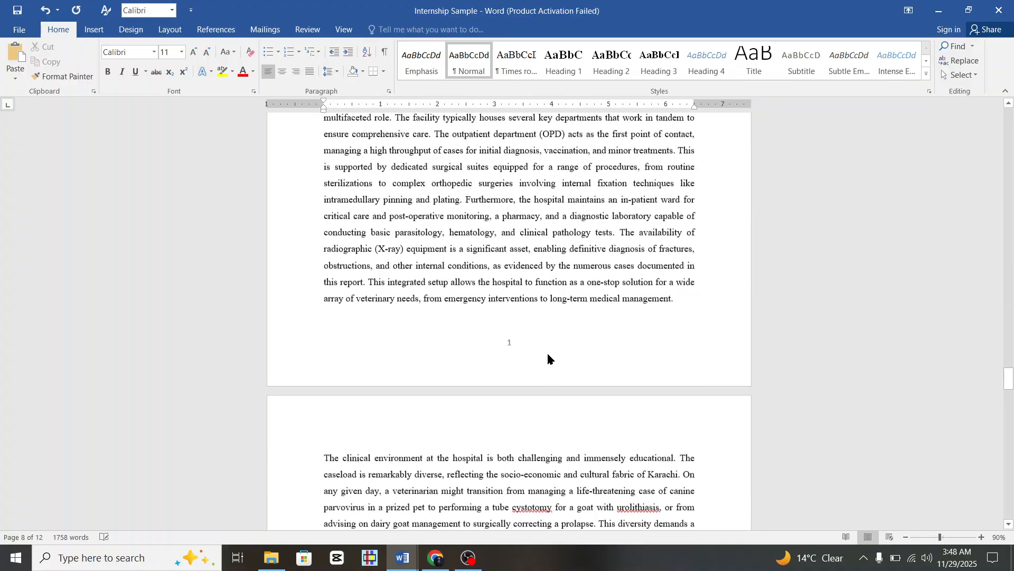
pyautogui.scroll(-20, 548, 354)
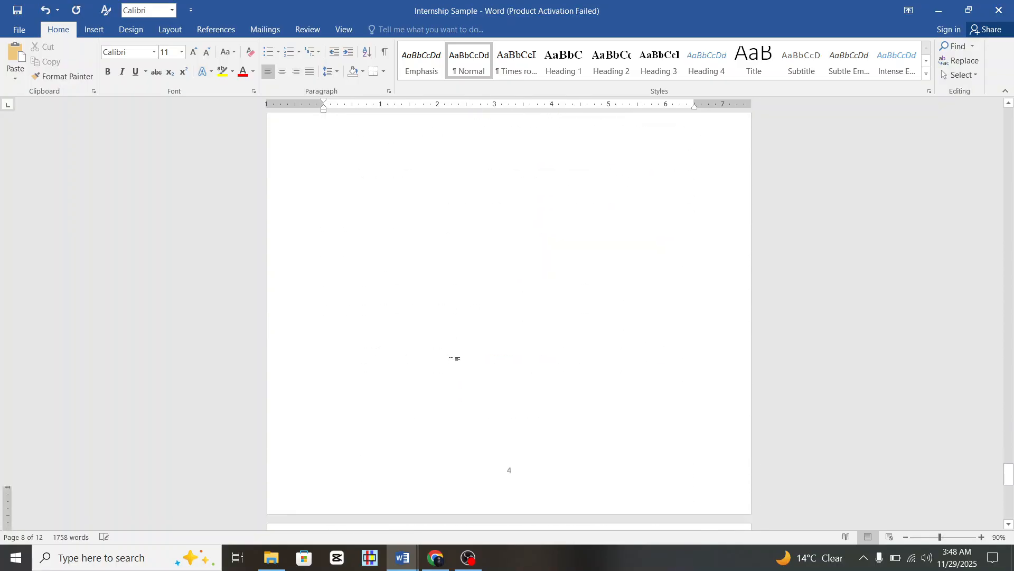
# Type the CHAPTER-II title on the blank last page and style it Heading 1.
pyautogui.click(385, 349)
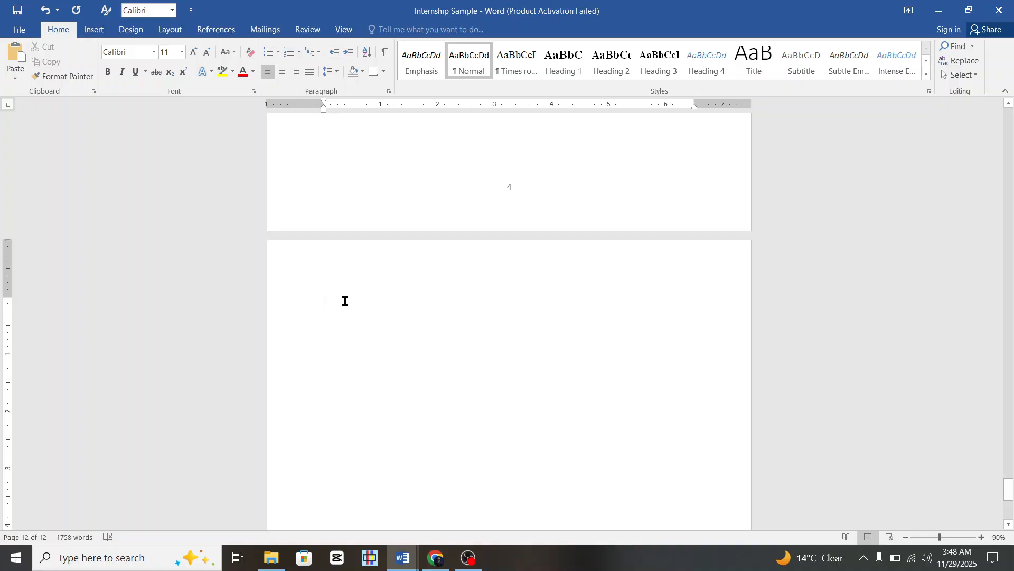
pyautogui.press('capslock')
pyautogui.write('CHA')
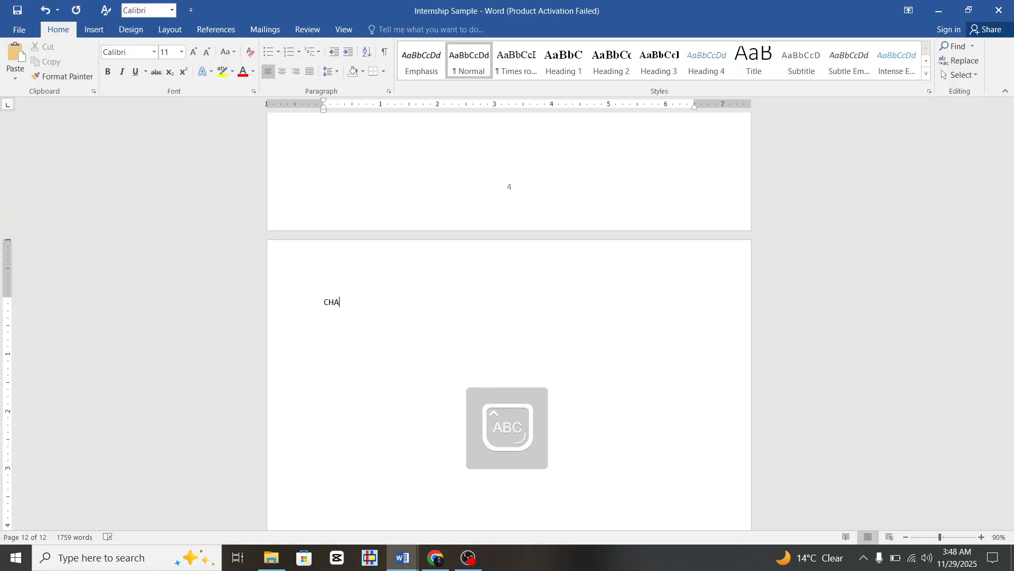
pyautogui.write('PTER')
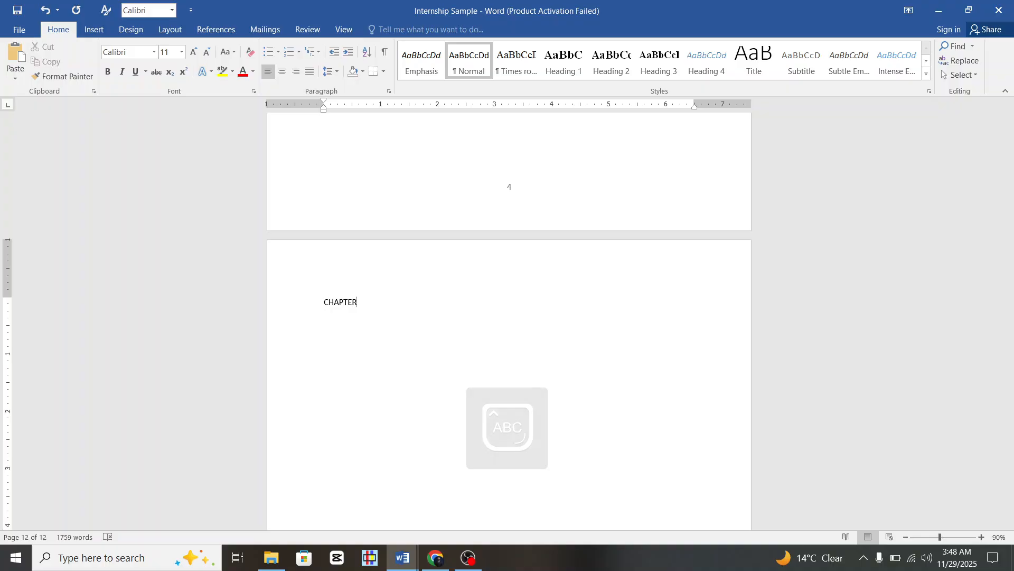
pyautogui.write('-II')
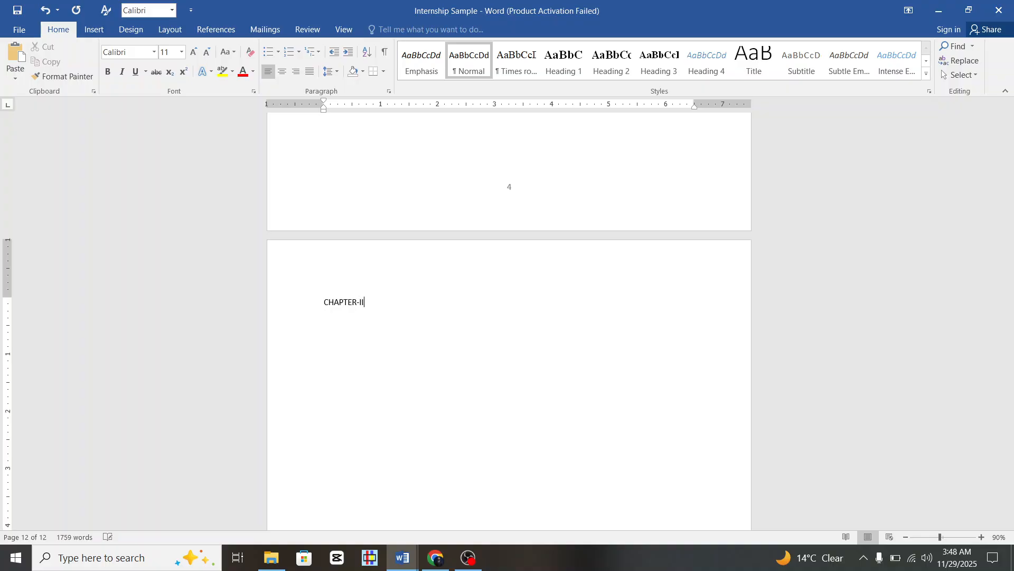
pyautogui.click(295, 311)
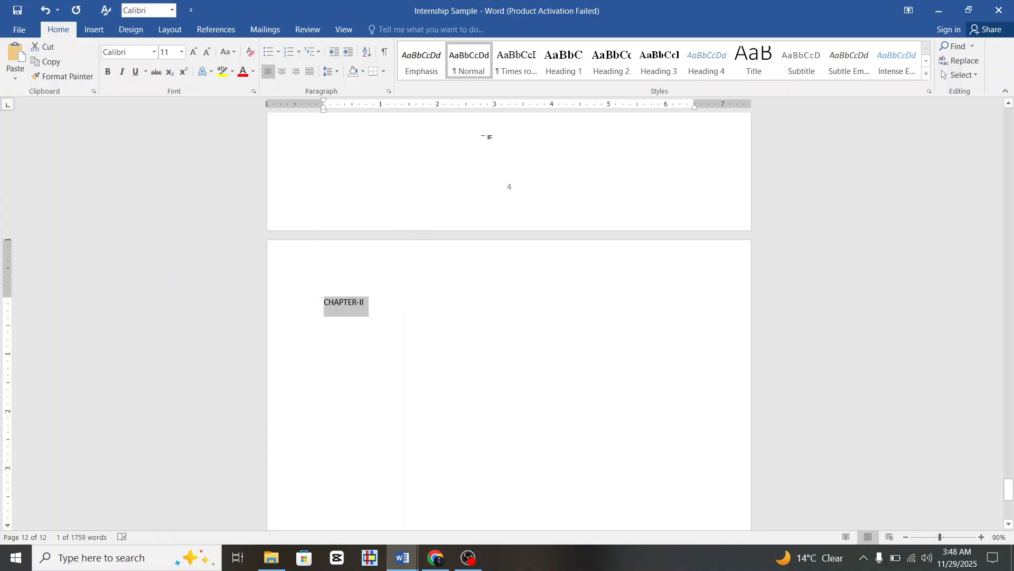
pyautogui.click(565, 59)
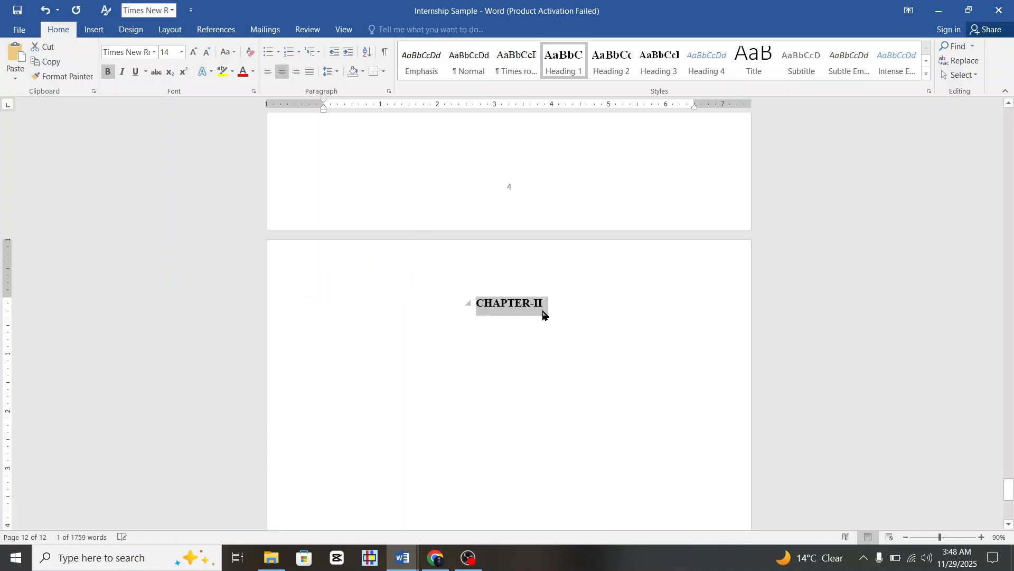
pyautogui.click(555, 296)
pyautogui.scroll(-2, 555, 295)
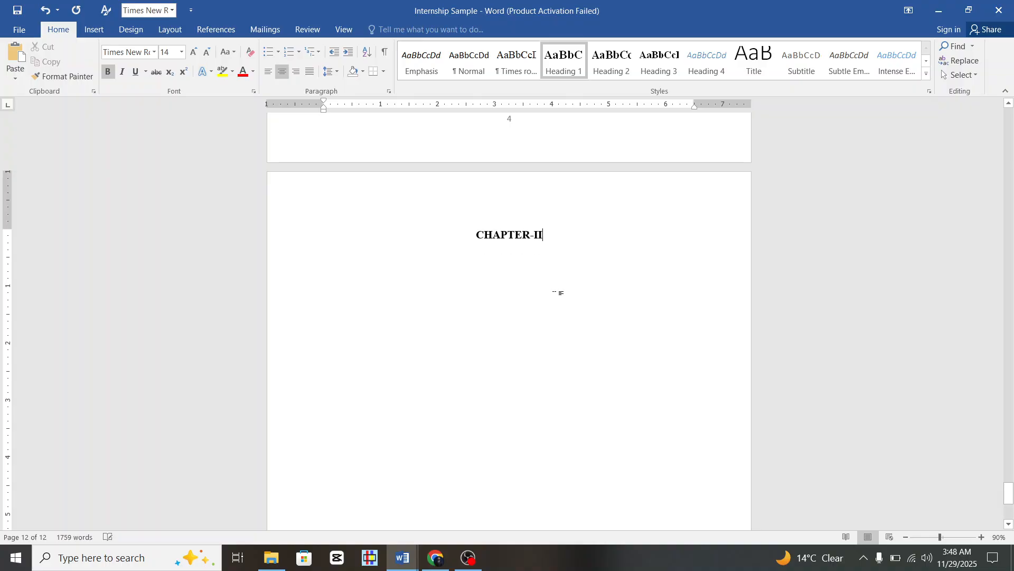
pyautogui.press('Return')
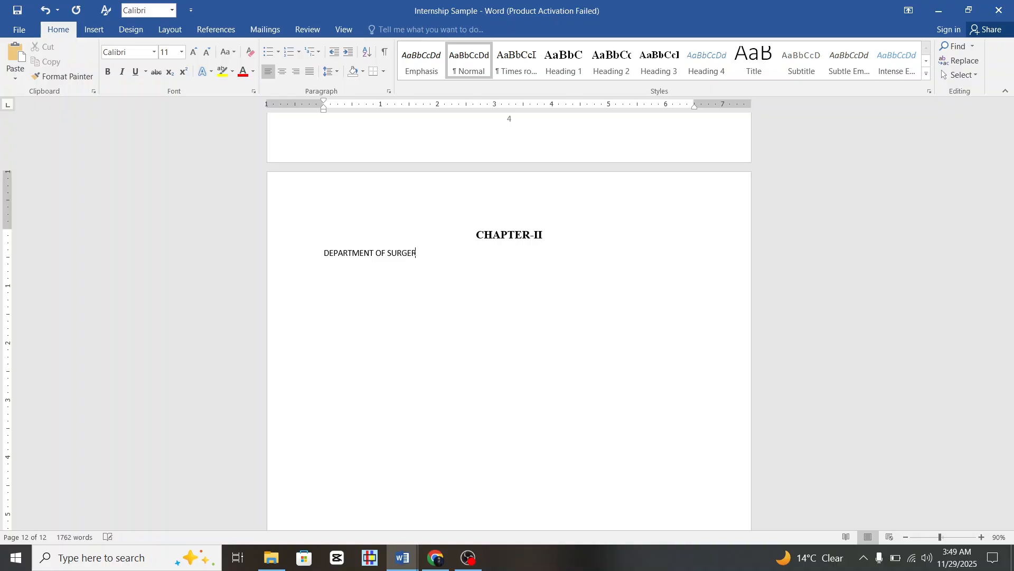
# Style DEPARTMENT OF SURGERY as Heading 2 with an empty paragraph beneath it.
pyautogui.click(292, 263)
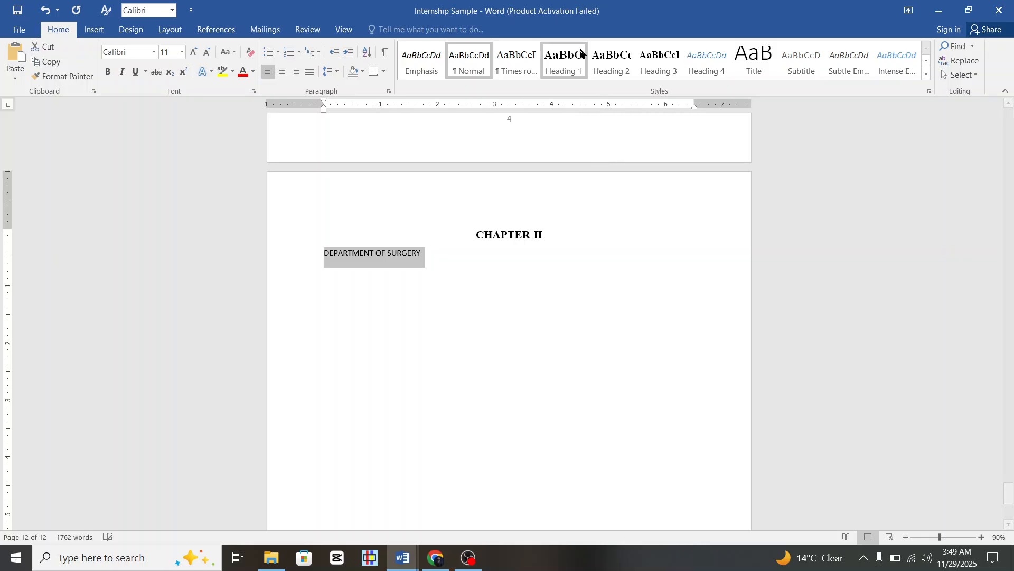
pyautogui.click(611, 58)
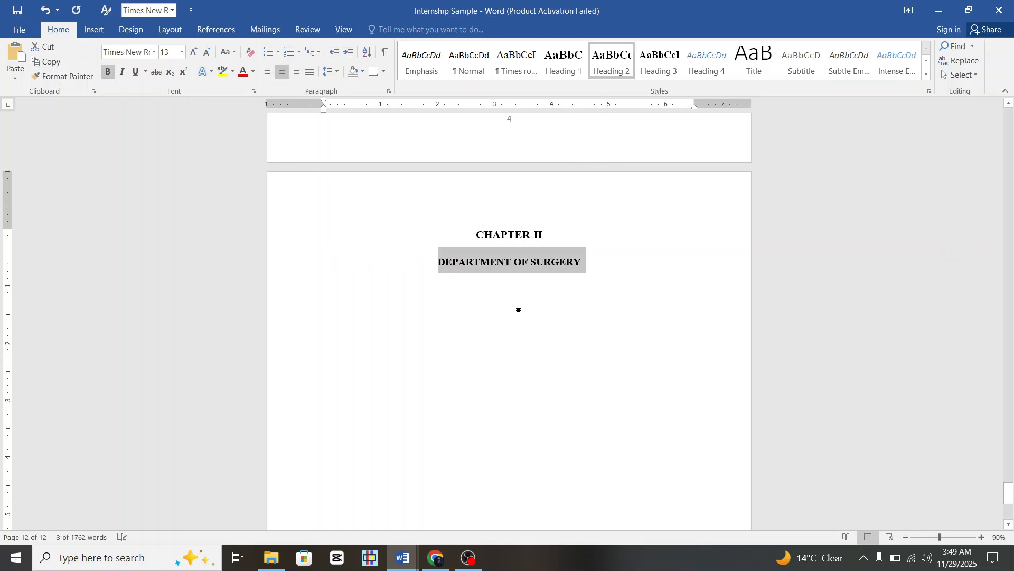
pyautogui.click(522, 262)
pyautogui.press('Return')
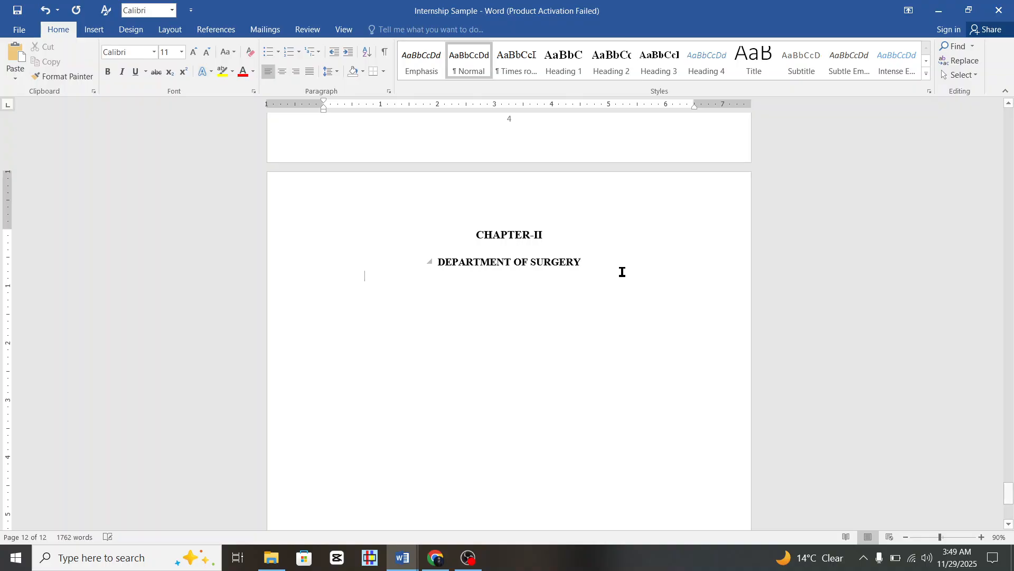
pyautogui.scroll(-1, 437, 338)
pyautogui.scroll(1, 437, 338)
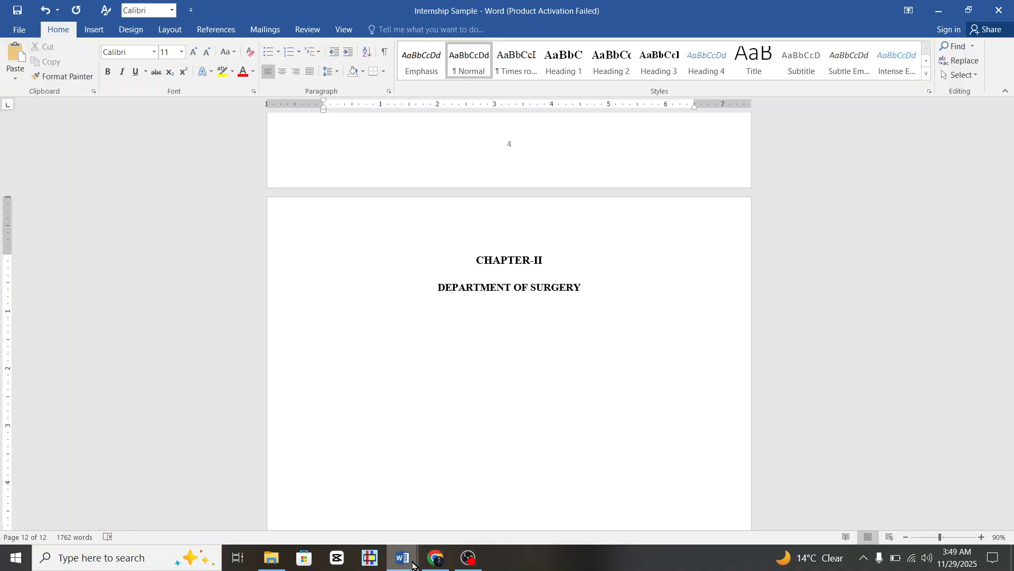
# Ask DeepSeek, 'Kindly send me…', for all 11 Surgery cases.
pyautogui.moveTo(413, 565)
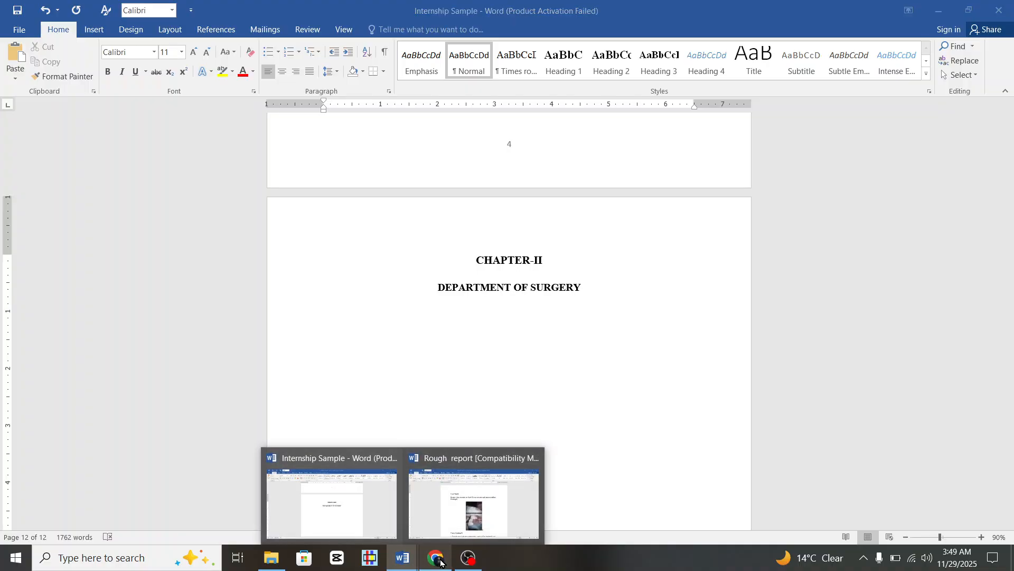
pyautogui.click(438, 559)
pyautogui.click(429, 472)
pyautogui.write('K')
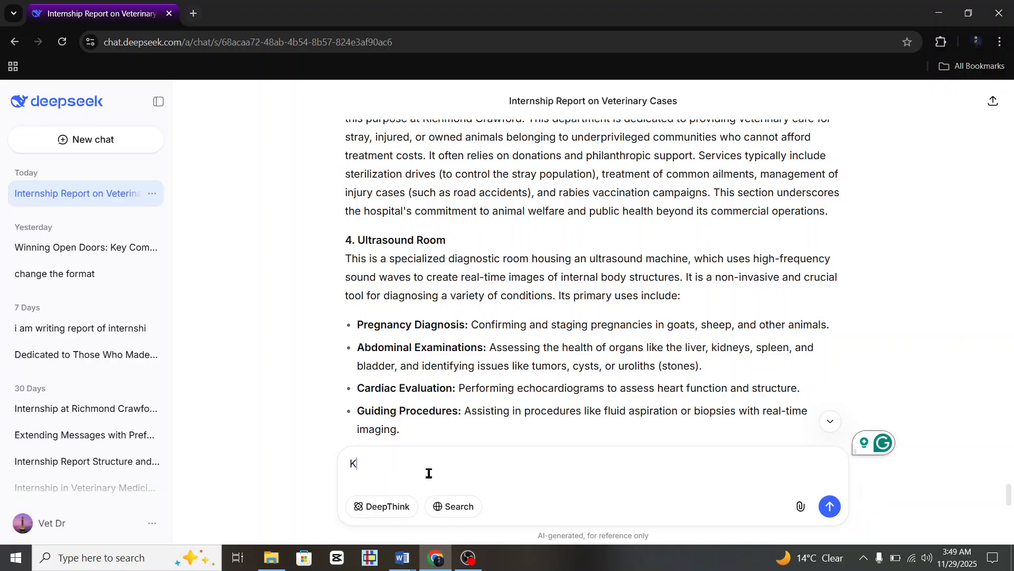
pyautogui.press('capslock')
pyautogui.write('indly ')
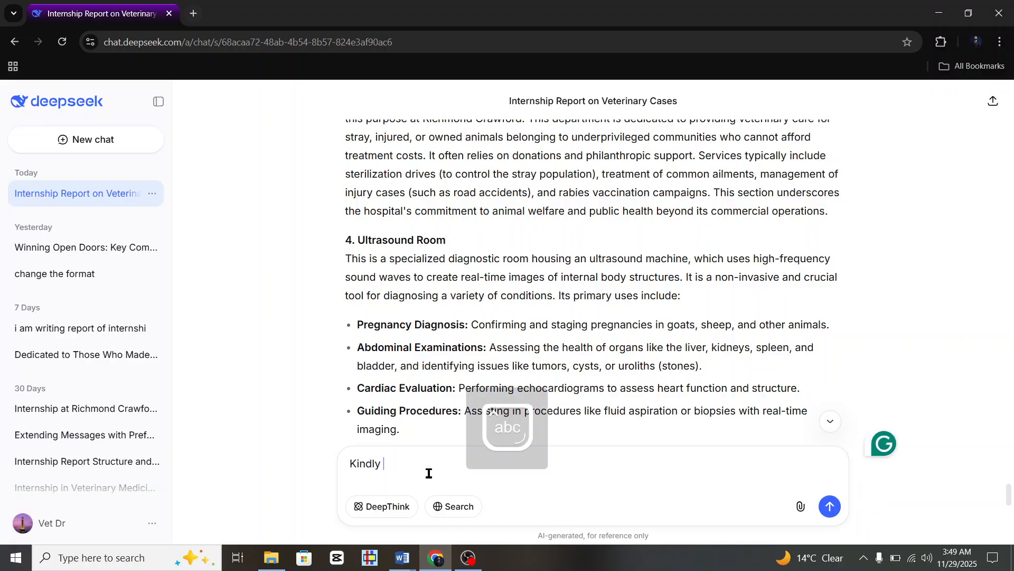
pyautogui.write('send me')
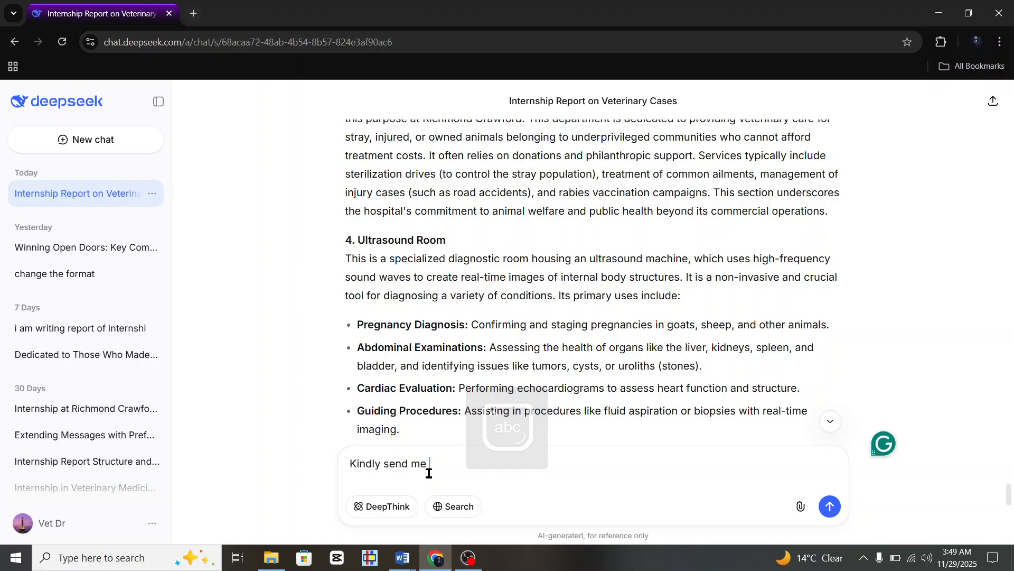
pyautogui.write(' Suergery')
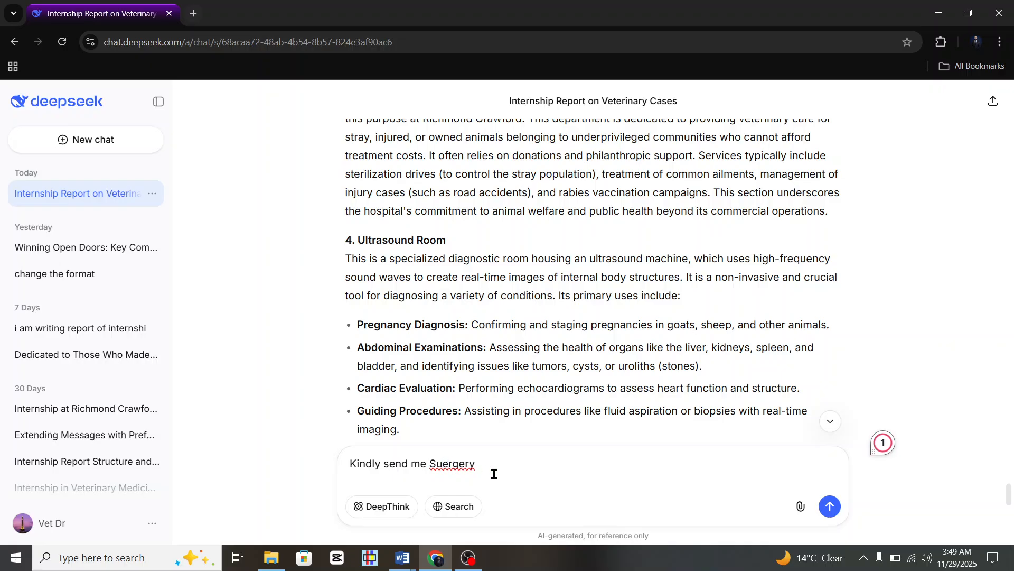
pyautogui.press('BackSpace')
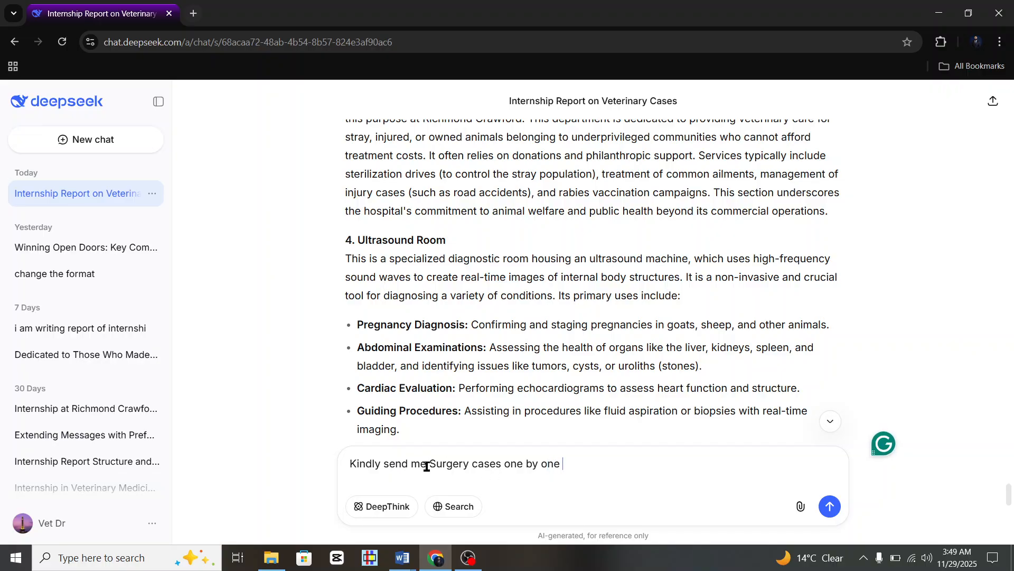
pyautogui.write('all ')
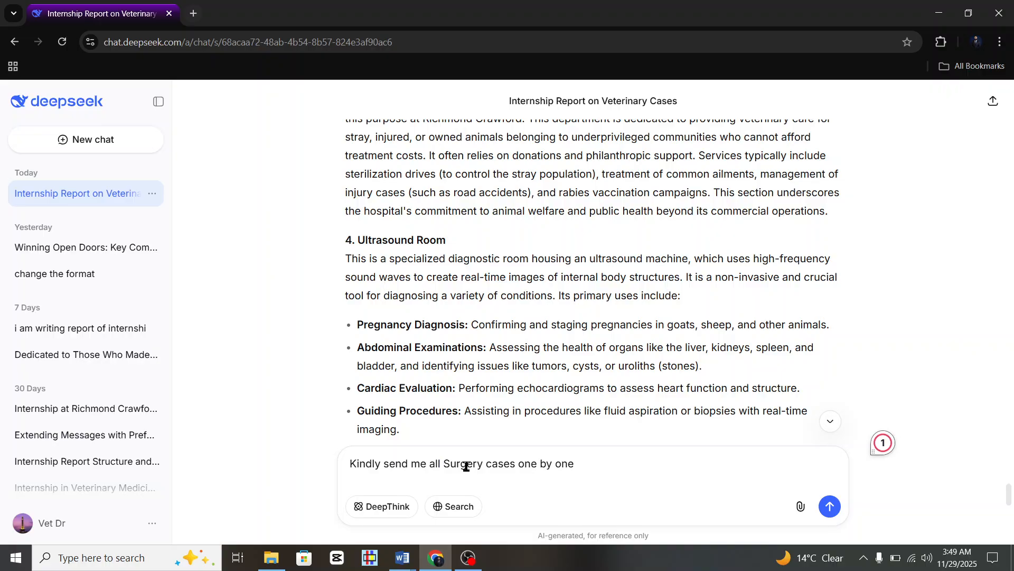
pyautogui.write(' 11')
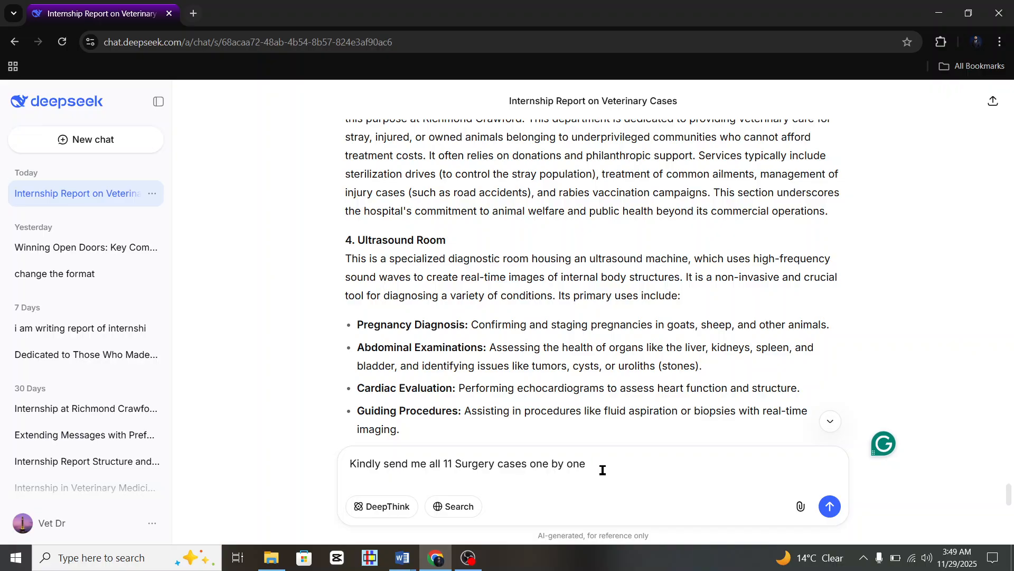
pyautogui.press('Return')
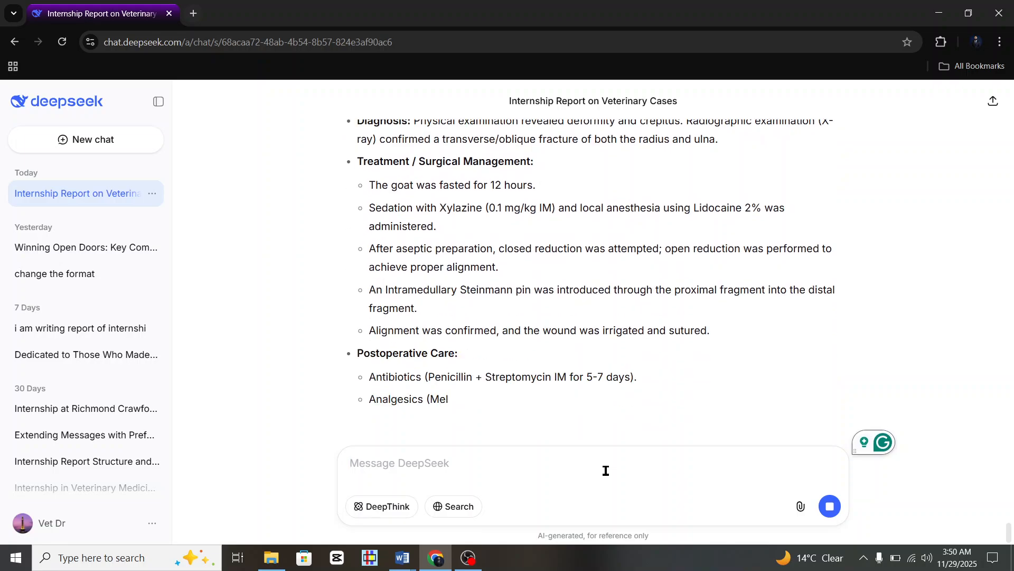
# Prefix the heading with '2.1' to read 2.1 DEPARTMENT OF SURGERY, then move below.
pyautogui.click(403, 557)
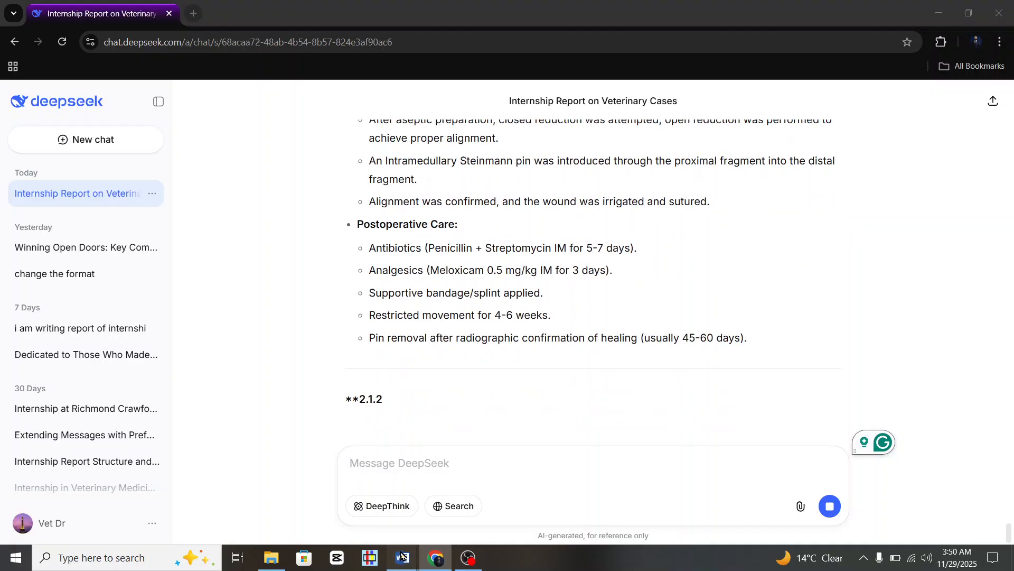
pyautogui.click(368, 513)
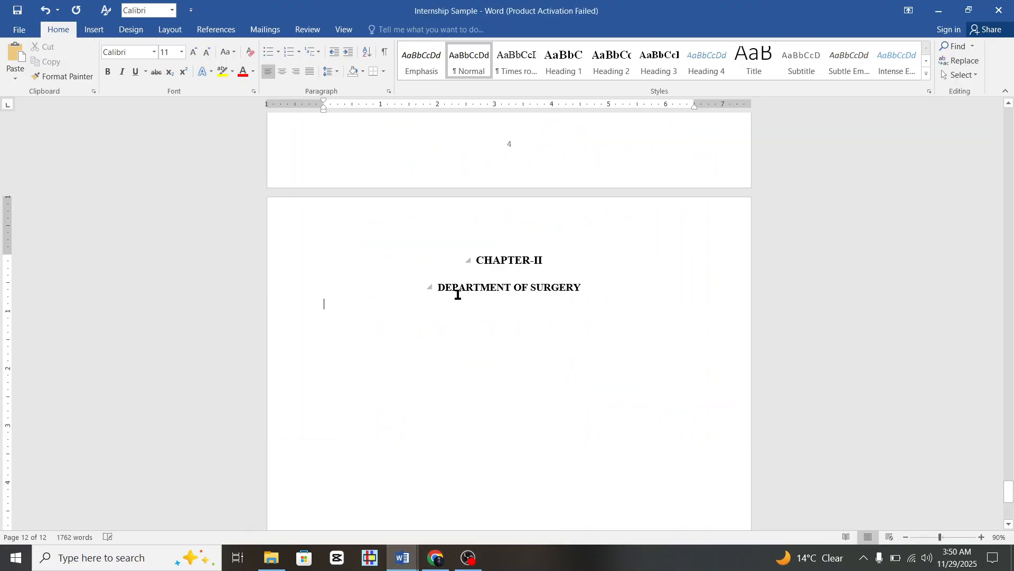
pyautogui.click(438, 289)
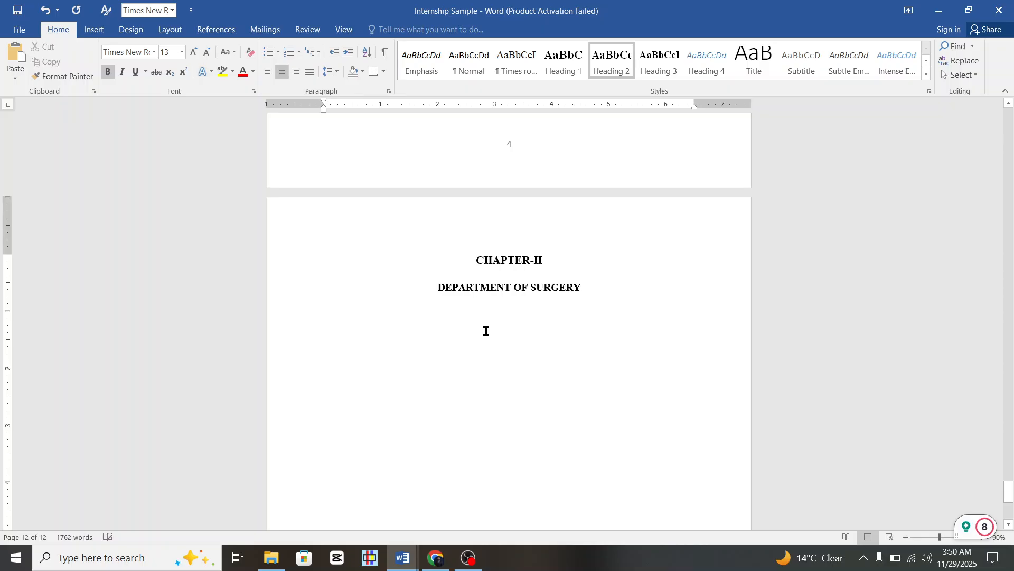
pyautogui.write('2.1')
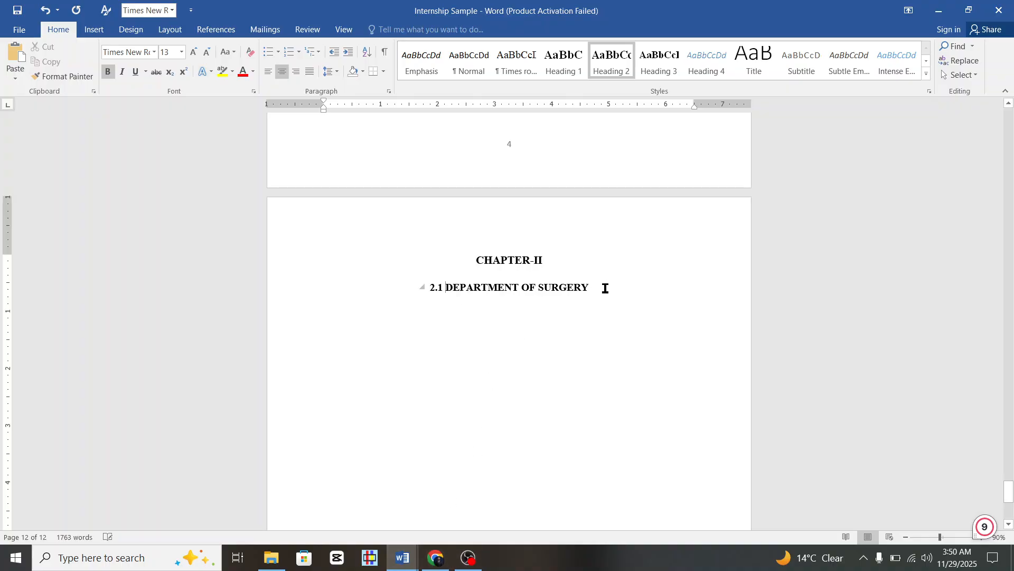
pyautogui.press('Return')
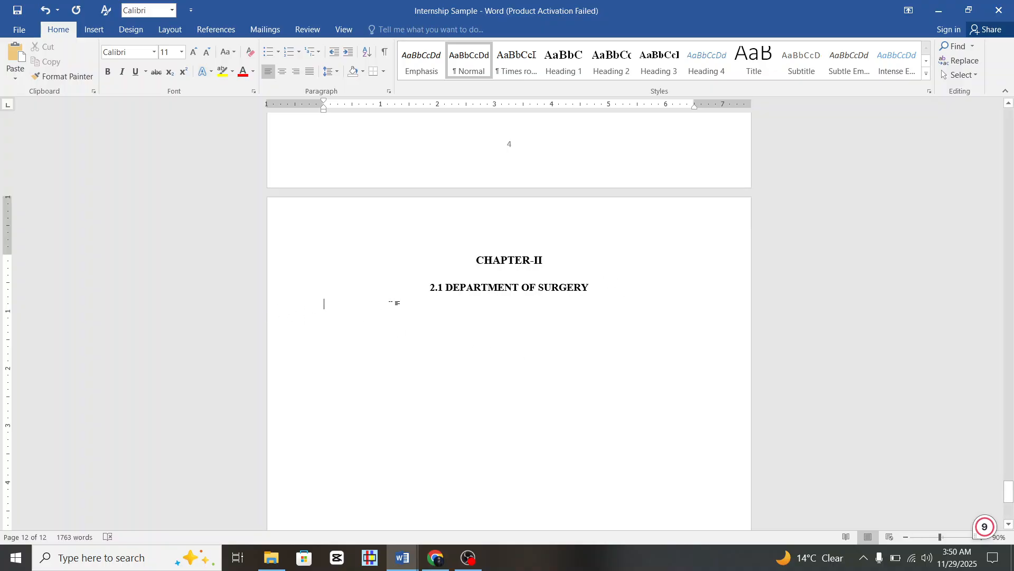
pyautogui.scroll(-2, 391, 306)
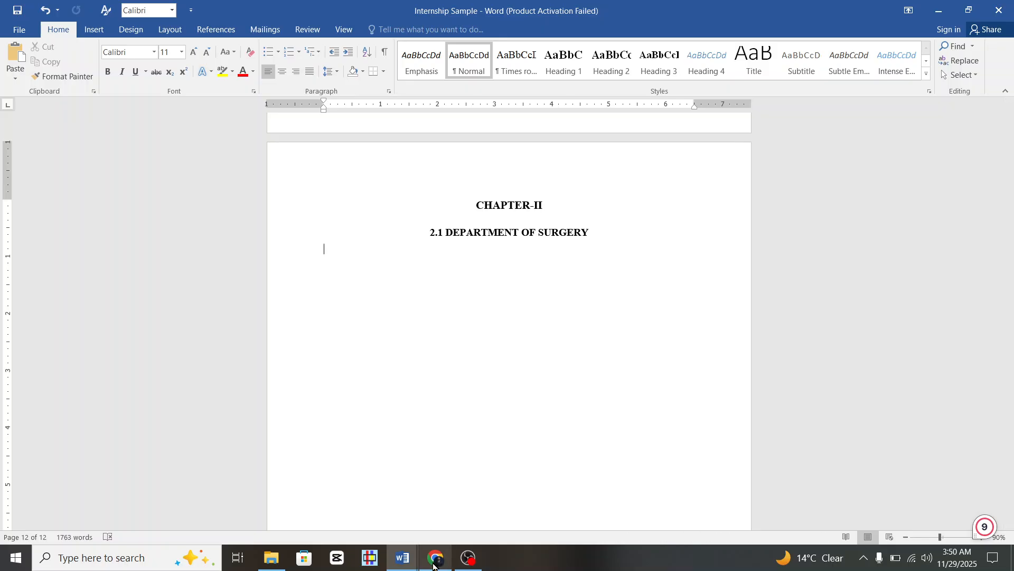
# Select case 2.1.1's write-up through Postoperative Care in DeepSeek's reply.
pyautogui.moveTo(435, 557)
pyautogui.click(438, 532)
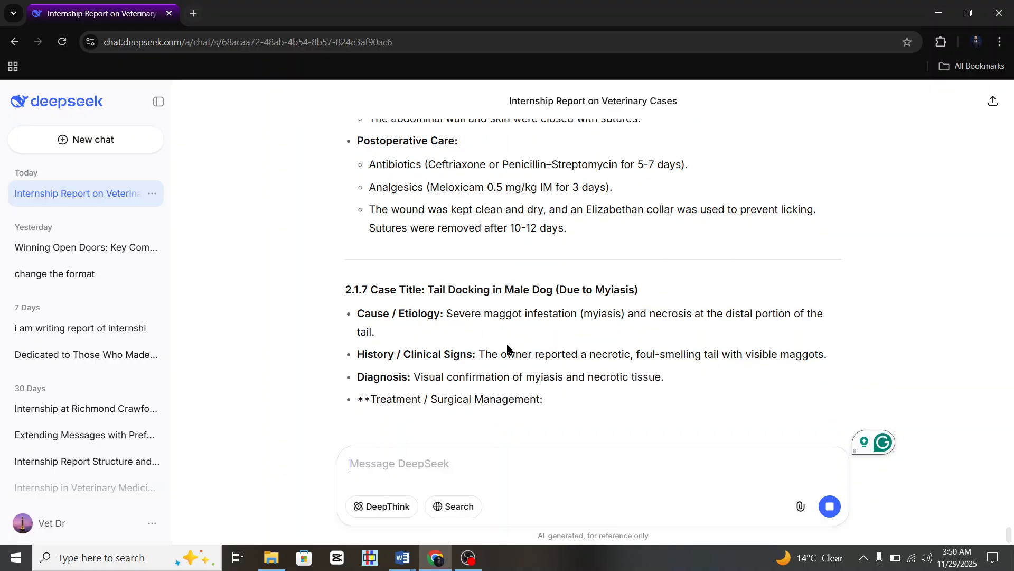
pyautogui.scroll(10, 507, 349)
pyautogui.scroll(15, 507, 346)
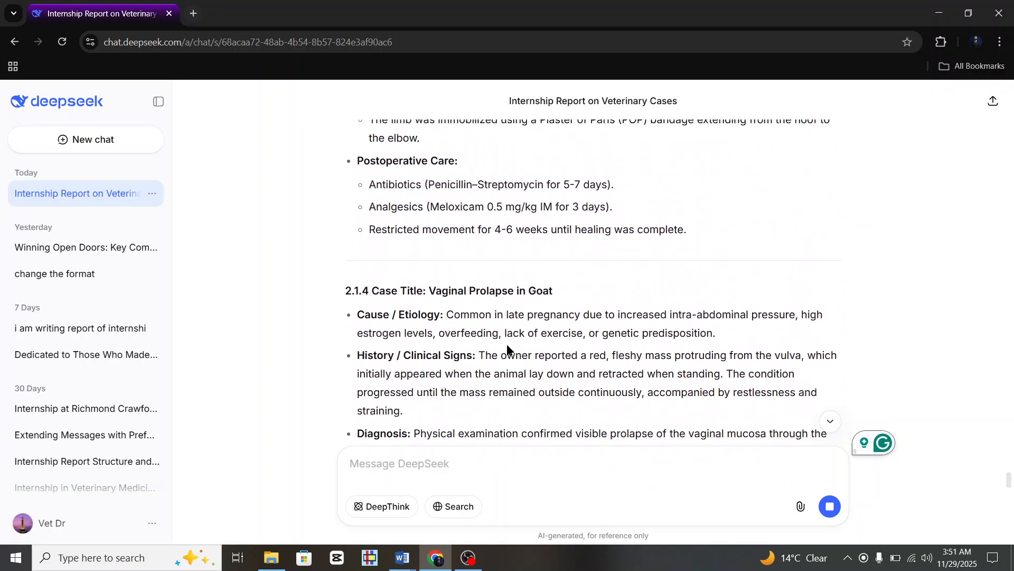
pyautogui.scroll(10, 507, 349)
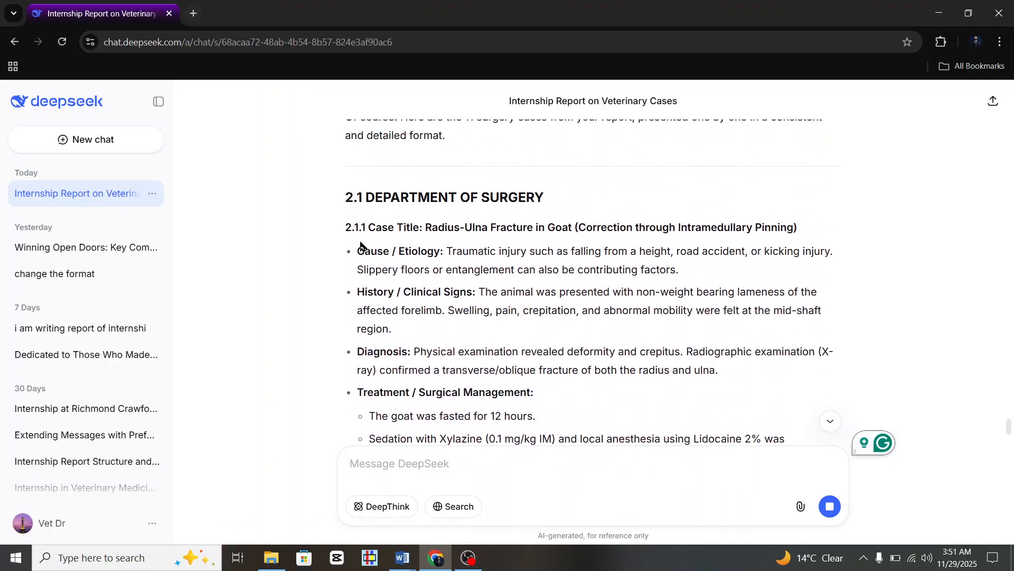
pyautogui.moveTo(386, 251); pyautogui.dragTo(757, 271)
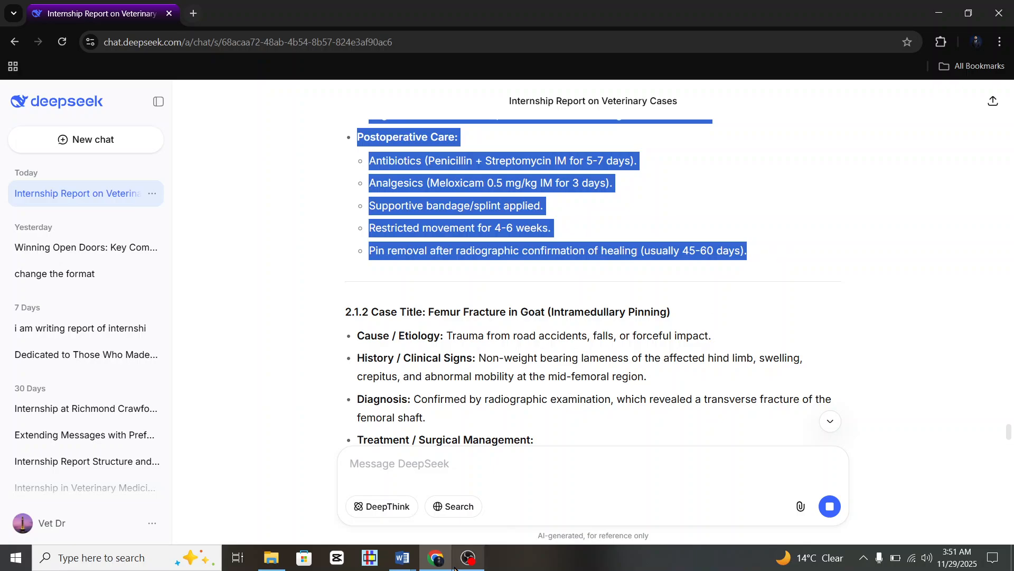
pyautogui.moveTo(407, 564)
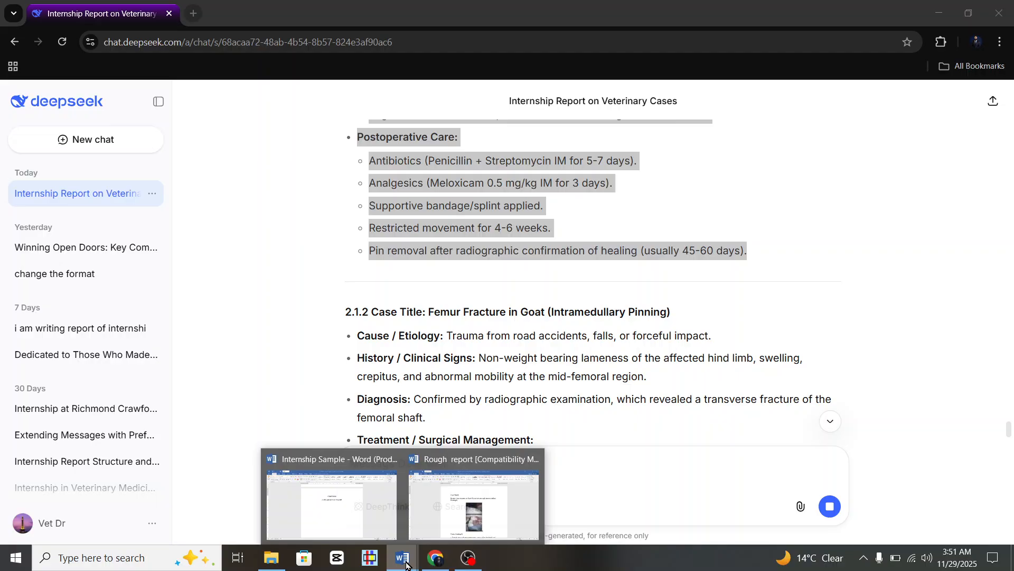
pyautogui.click(358, 494)
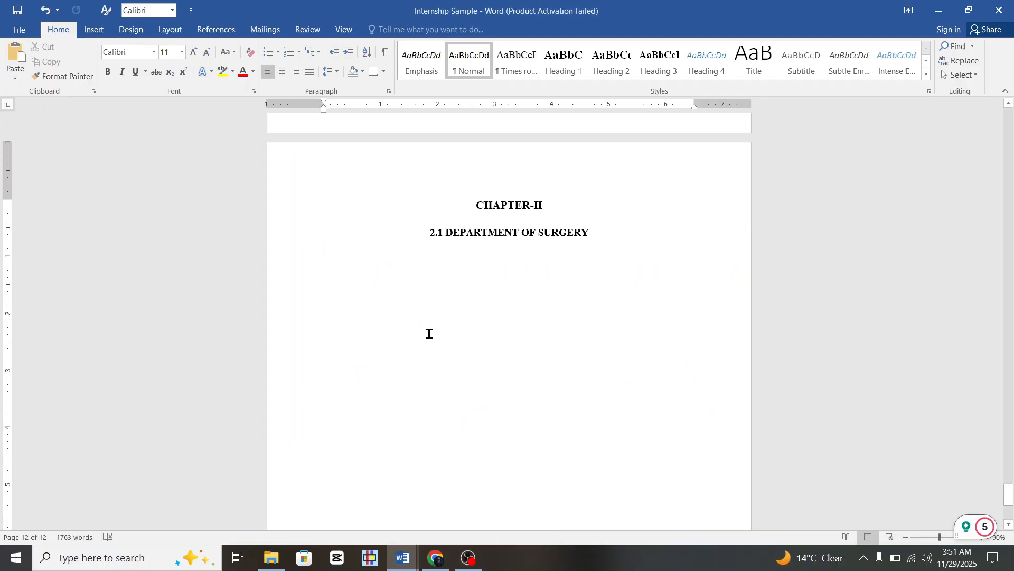
# Paste the case 2.1.1 Radius-Ulna Fracture in Goat write-up and make its title Heading 3.
pyautogui.write('2.1.1 Case Title: Radius-Ulna Fracture in Goat (Correction through Intramedullary Pinning) Cause / Etiology: Traumatic injury such as falling from a height, road accident, or kicking injury. Slippery floors or entanglement can also be contributing factors. History / Clinical Signs: The animal was presented with non-weight bearing lameness of the affected forelimb. Swelling, pain, crepitation, and abnormal mobility were felt at the mid-shaft region. Diagnosis: Physical examination revealed deformity and crepitus. Radiographic examination (X-ray) confirmed a transverse/oblique fracture of both the radius and ulna. Treatment / Surgical Management: The goat was fasted for 12 hours. Sedation with Xylazine (0.1 mg/kg IM) and local anesthesia using Lidocaine 2% was administered. After aseptic preparation, closed reduction was attempted; open reduction was performed to achieve proper alignment. An Intramedullary Steinmann pin was introduced through the proximal fragment into the distal fragment. Alignment was confirmed, and the wound was irrigated and sutured. Postoperative Care: Antibiotics (Penicillin + Streptomycin IM for 5-7 days). Analgesics (Meloxicam 0.5 mg/kg IM for 3 days). Supportive bandage/splint applied. Restricted movement for 4-6 weeks. Pin removal after radiographic confirmation of healing (usually 45-60 days).')
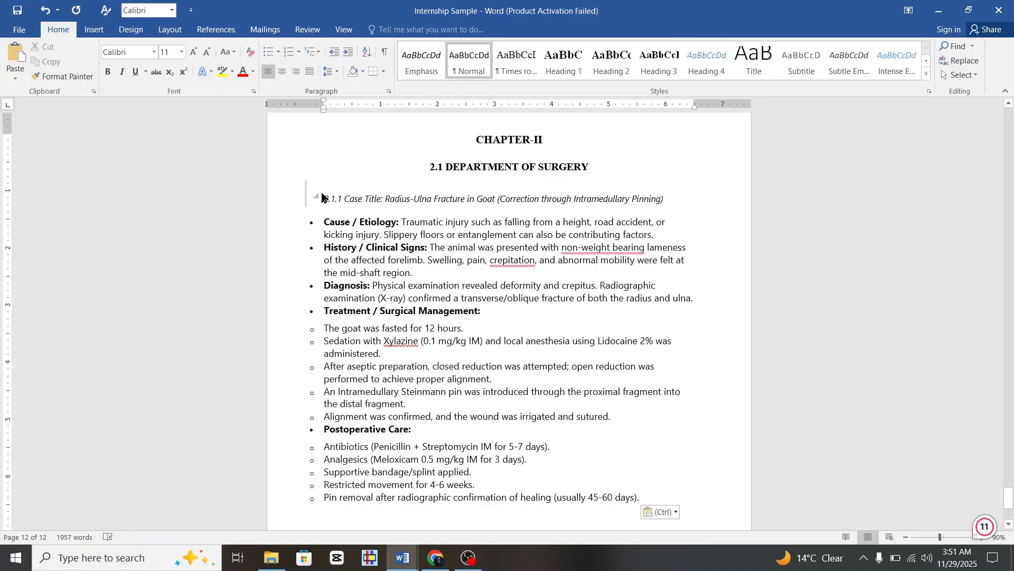
pyautogui.click(282, 210)
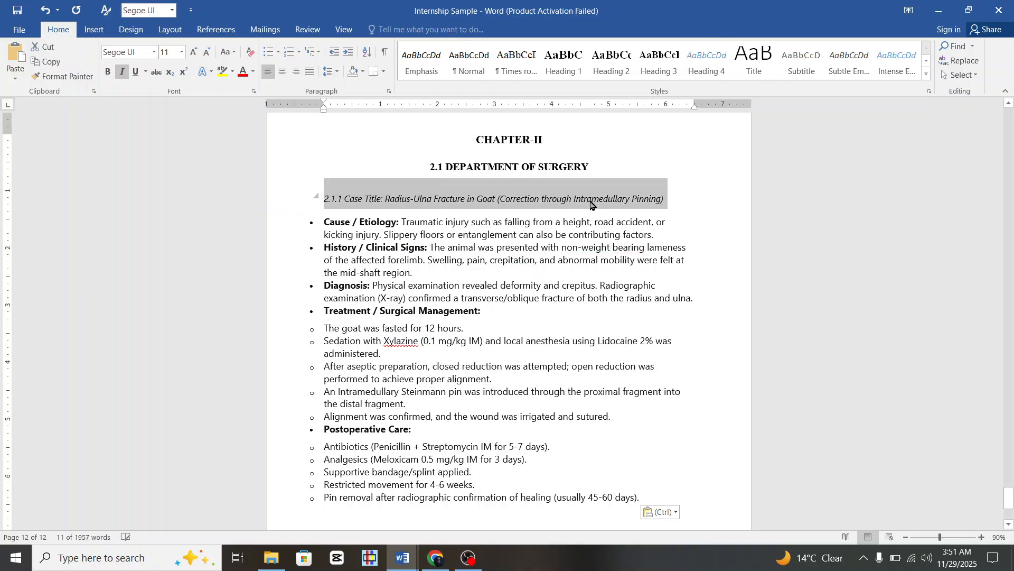
pyautogui.click(670, 70)
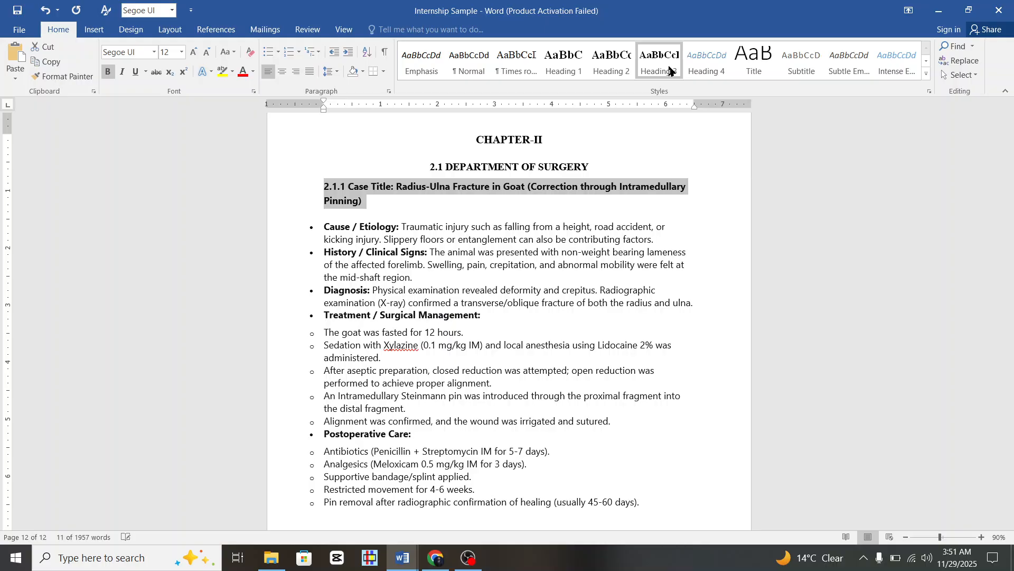
# Modify the Heading 3 style to use 1.5 line spacing.
pyautogui.rightClick(670, 71)
pyautogui.click(703, 91)
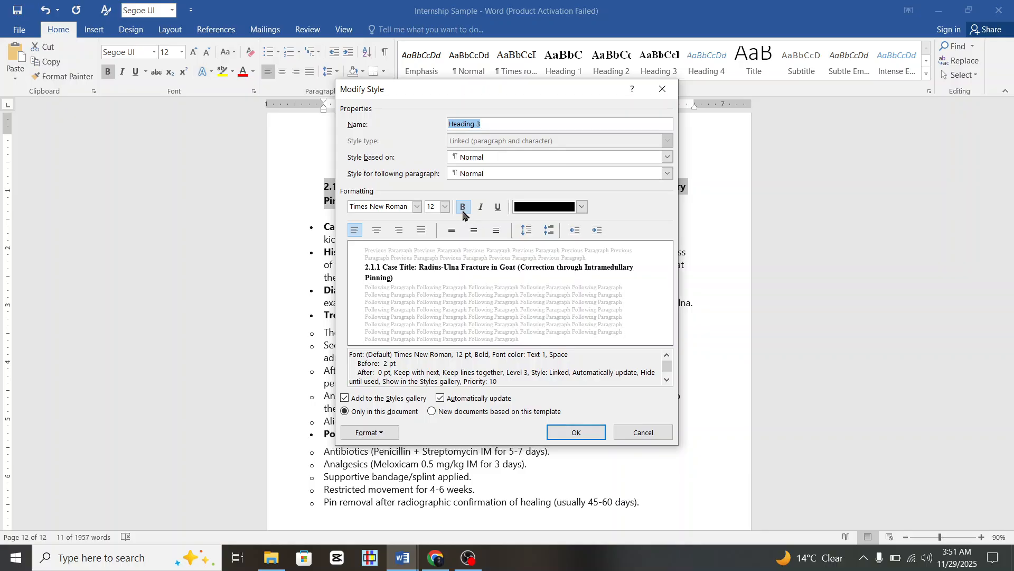
pyautogui.click(473, 231)
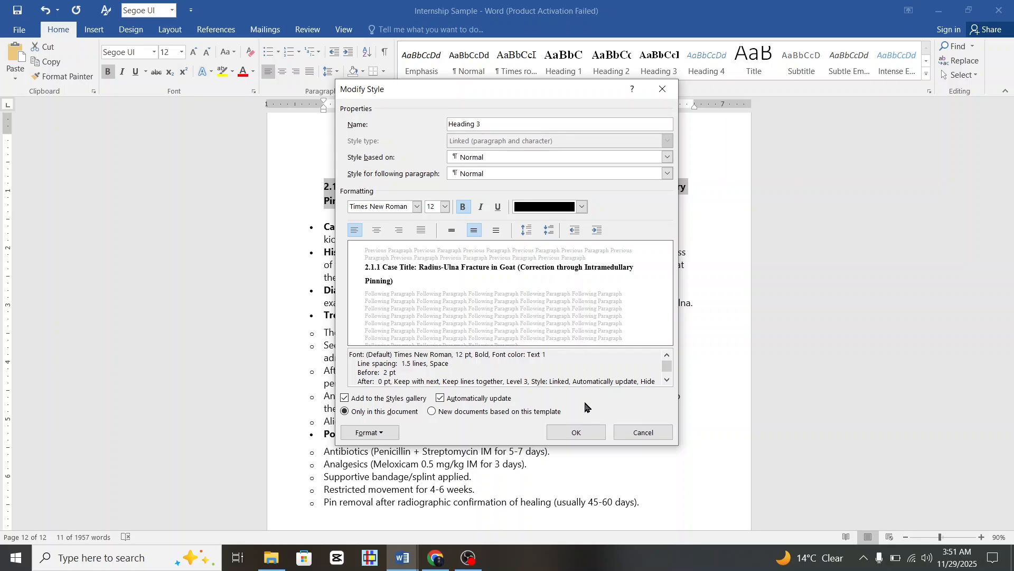
pyautogui.click(578, 433)
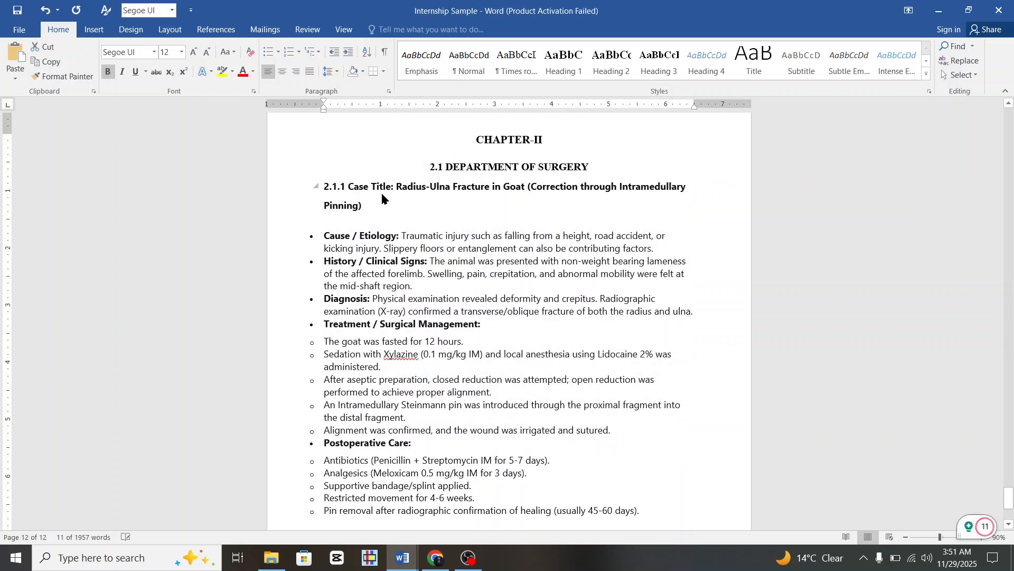
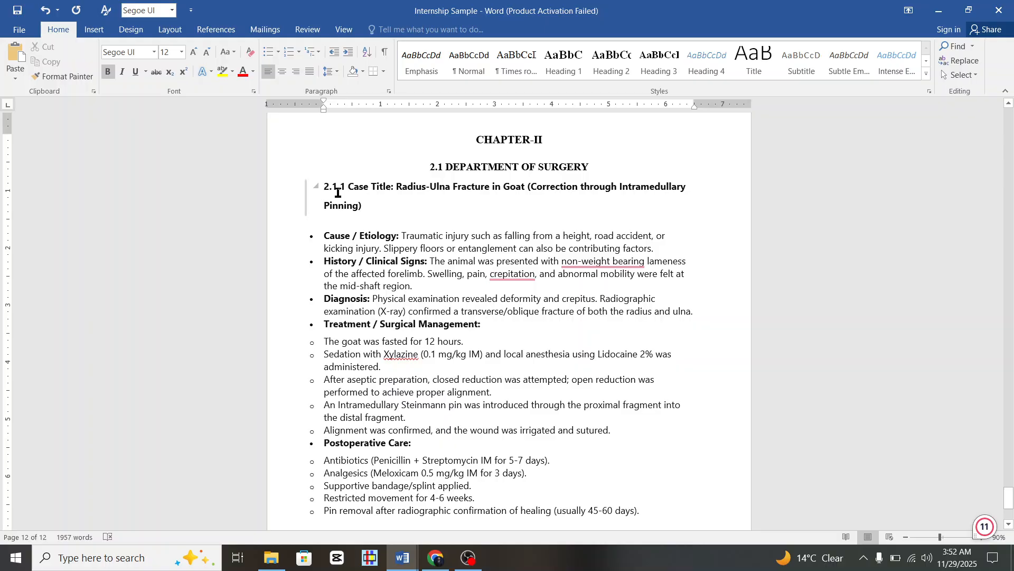
# Cut the title to '2.1.1 Case Title: Radius-Ulna Fracture in Goat' and put Cause / Etiology on its own line.
pyautogui.click(346, 188)
pyautogui.moveTo(531, 188); pyautogui.dragTo(505, 211)
pyautogui.press('Delete')
pyautogui.press('Delete')
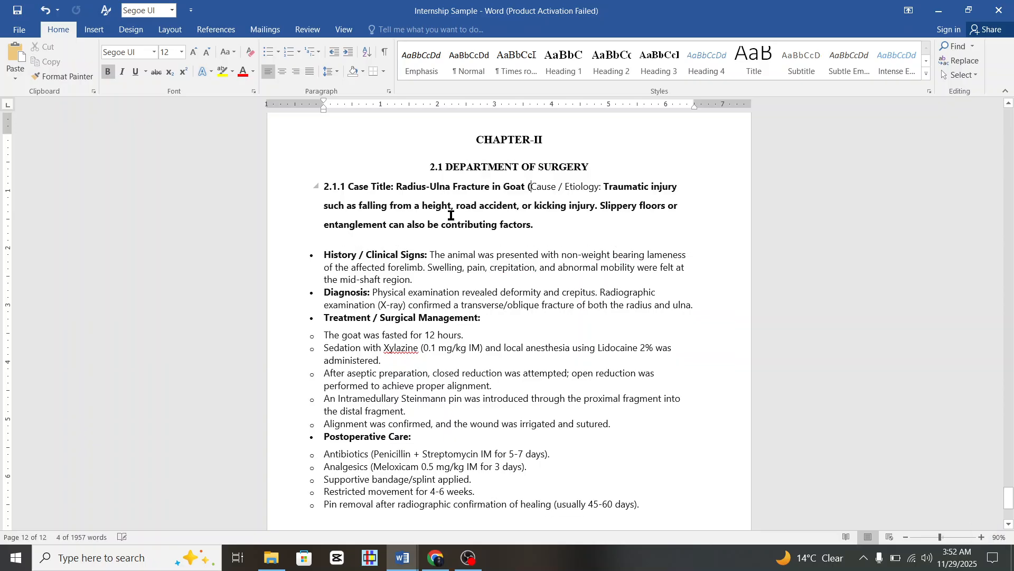
pyautogui.press('Return')
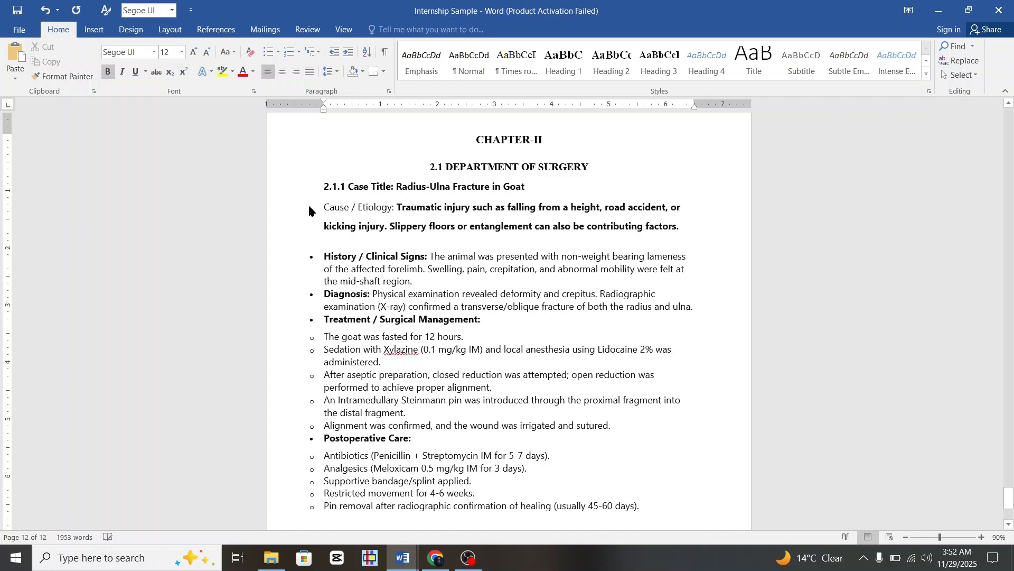
pyautogui.moveTo(285, 212); pyautogui.dragTo(346, 389)
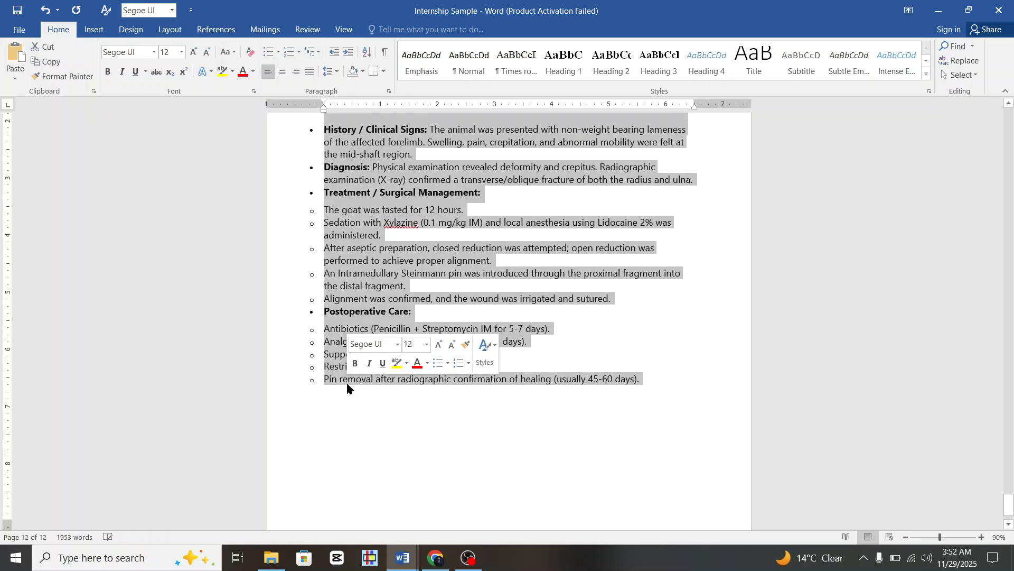
# Remove the bullets with the Normal style and set the case text to Times New Roman 12 pt.
pyautogui.click(469, 61)
pyautogui.scroll(3, 392, 322)
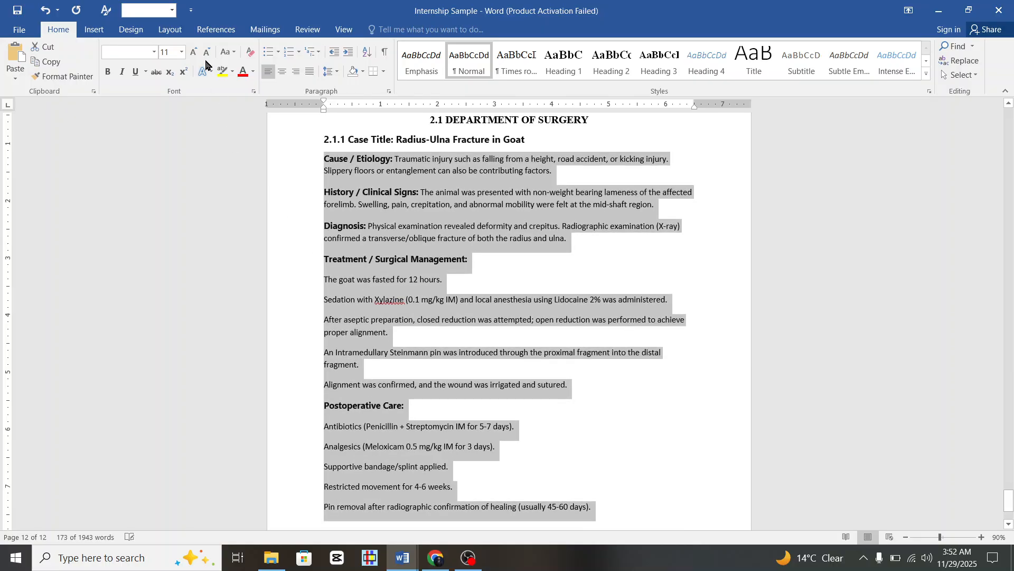
pyautogui.click(154, 52)
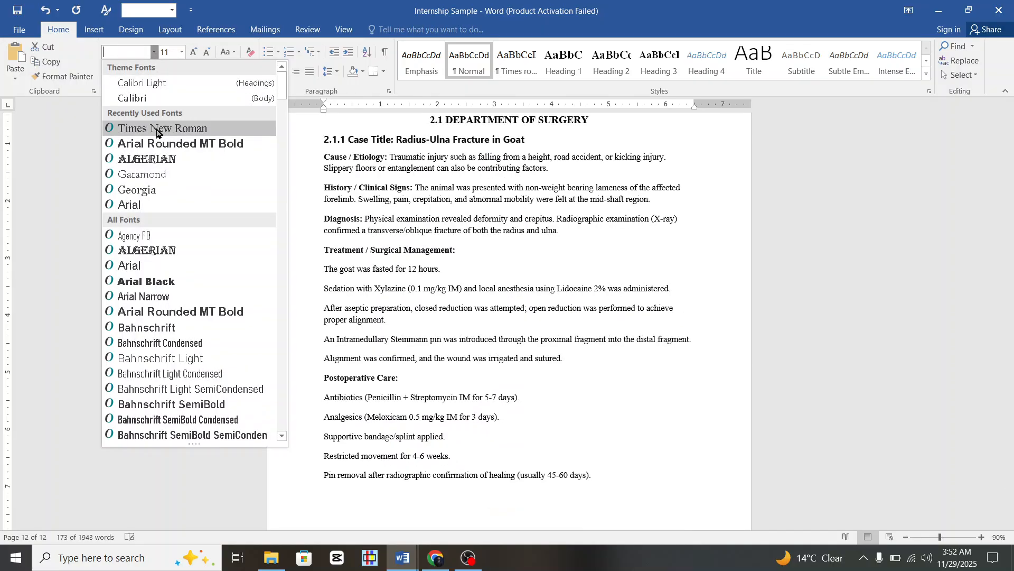
pyautogui.click(138, 128)
pyautogui.click(180, 53)
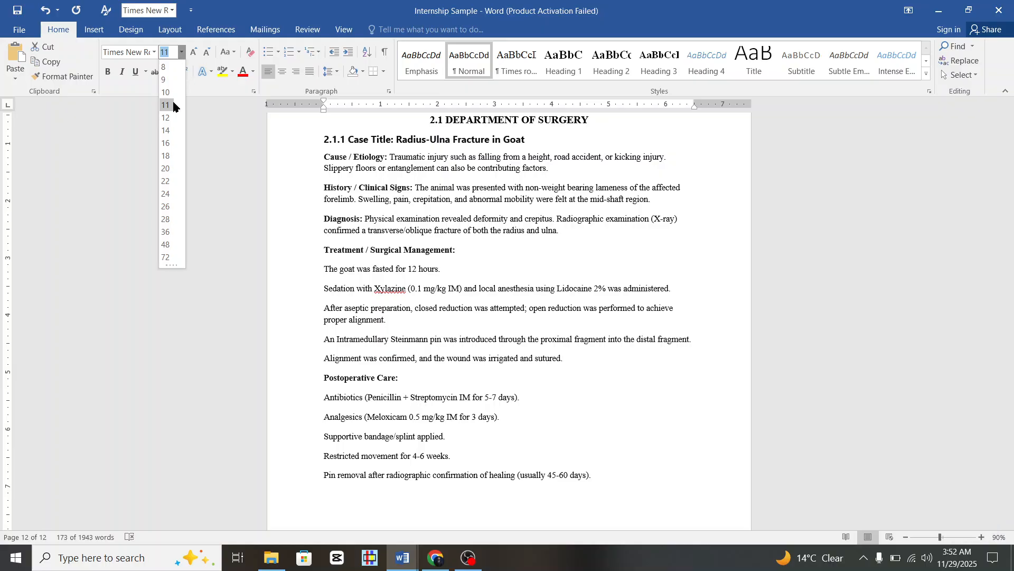
pyautogui.click(179, 117)
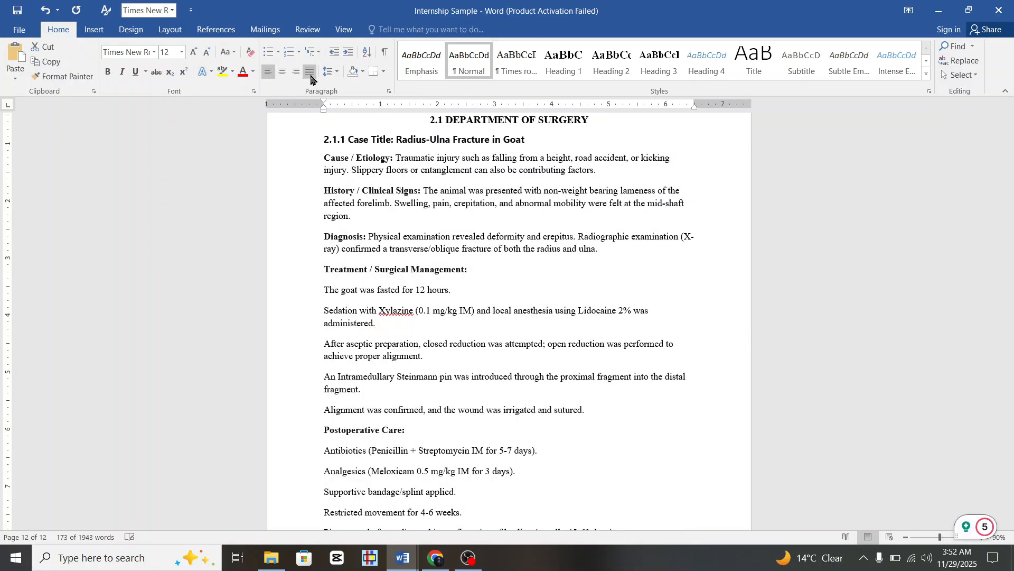
# Justify the case paragraphs and set their line spacing to 1.5.
pyautogui.click(310, 71)
pyautogui.click(335, 74)
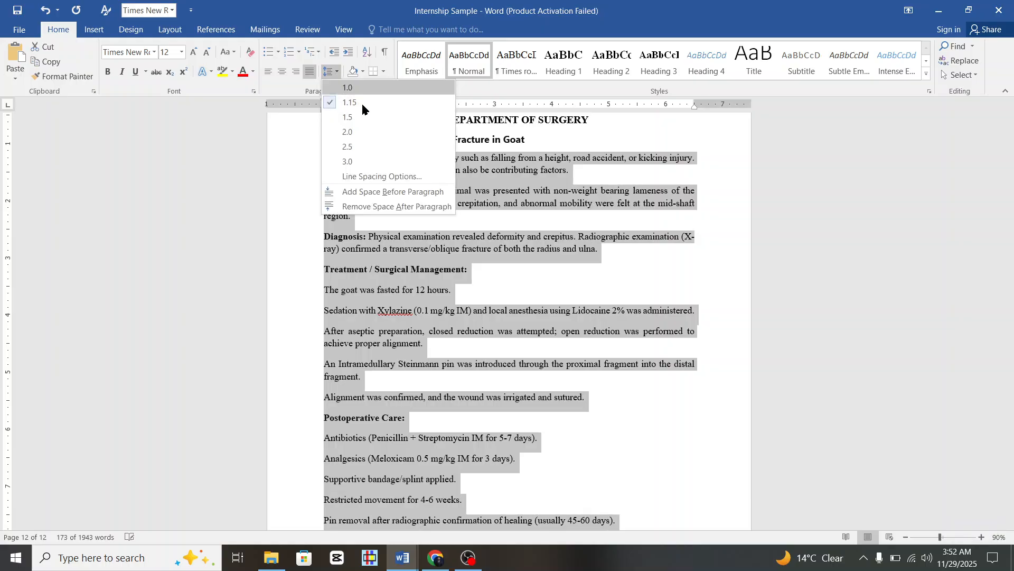
pyautogui.click(366, 118)
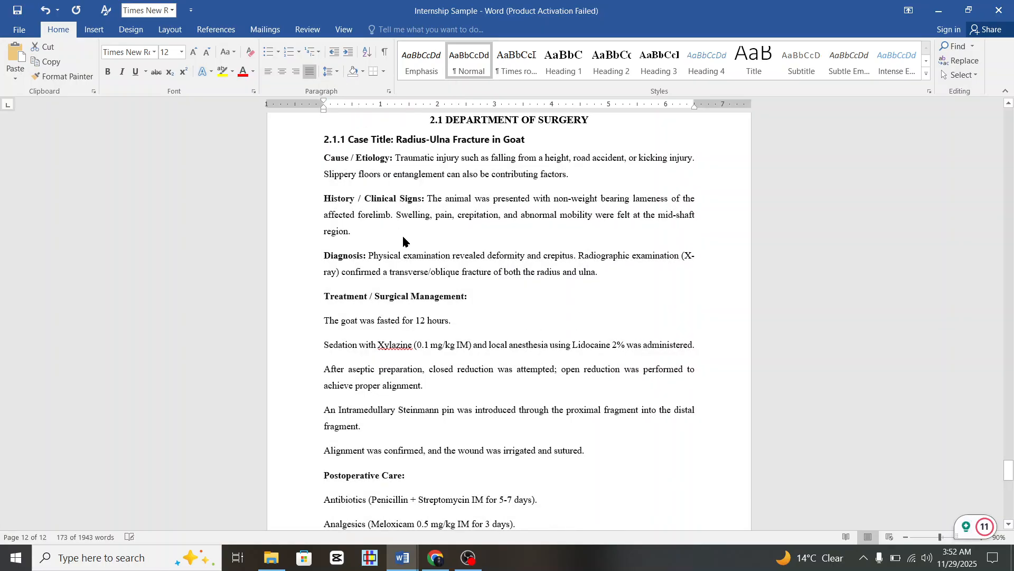
pyautogui.scroll(-1, 421, 248)
pyautogui.scroll(4, 403, 240)
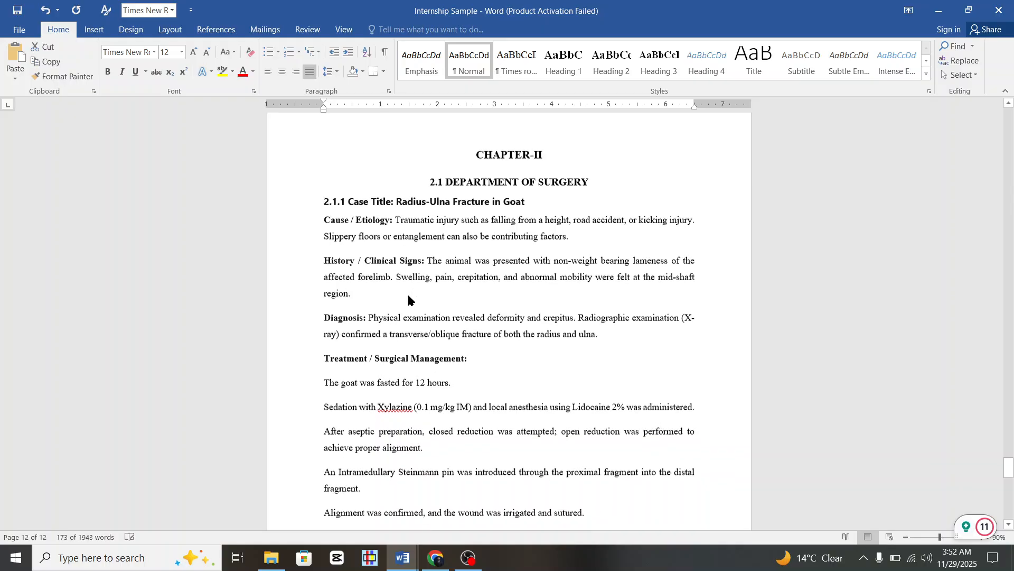
pyautogui.scroll(-2, 410, 300)
pyautogui.scroll(-2, 409, 300)
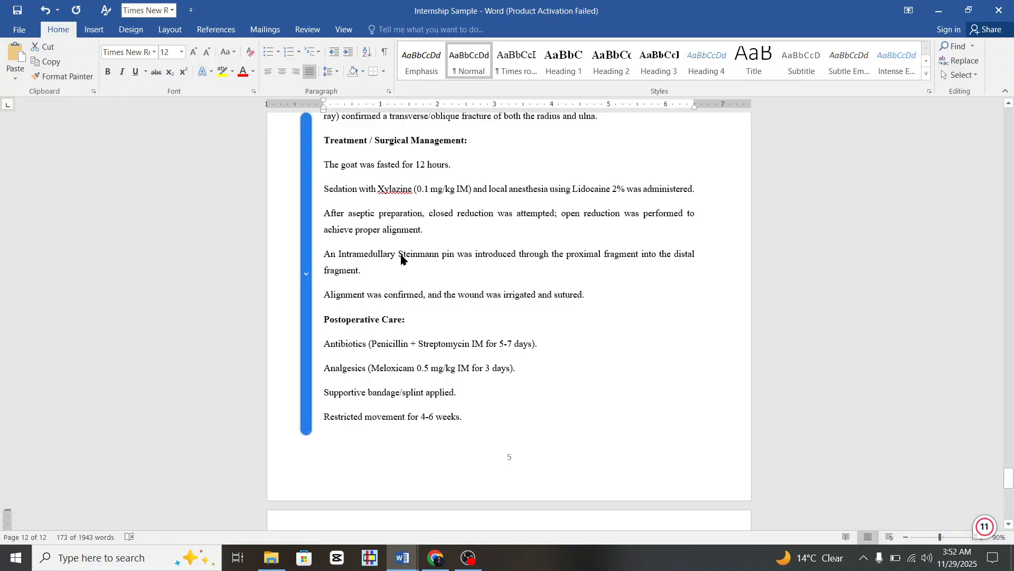
pyautogui.scroll(2, 422, 351)
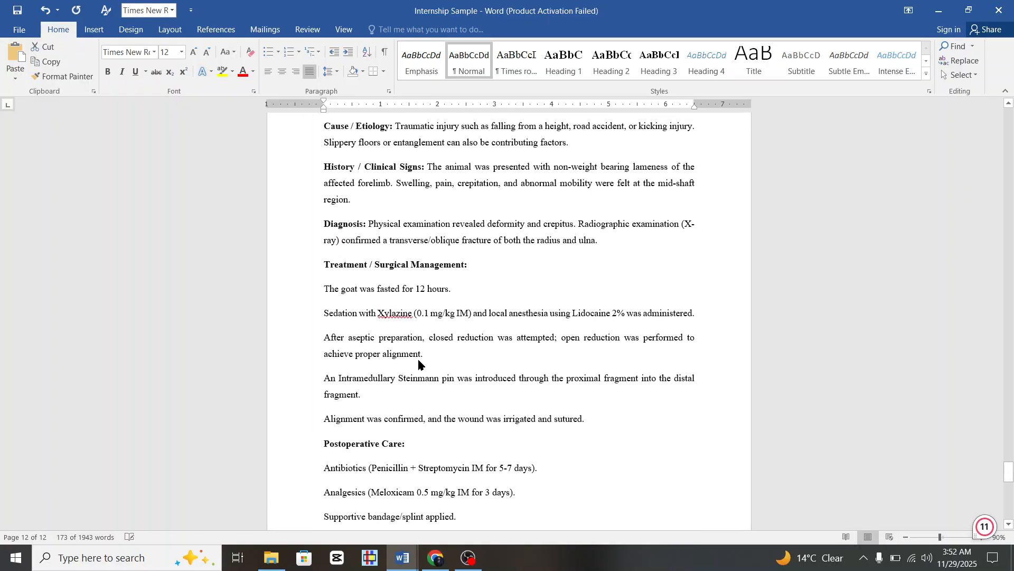
pyautogui.scroll(2, 392, 269)
pyautogui.scroll(-1, 338, 237)
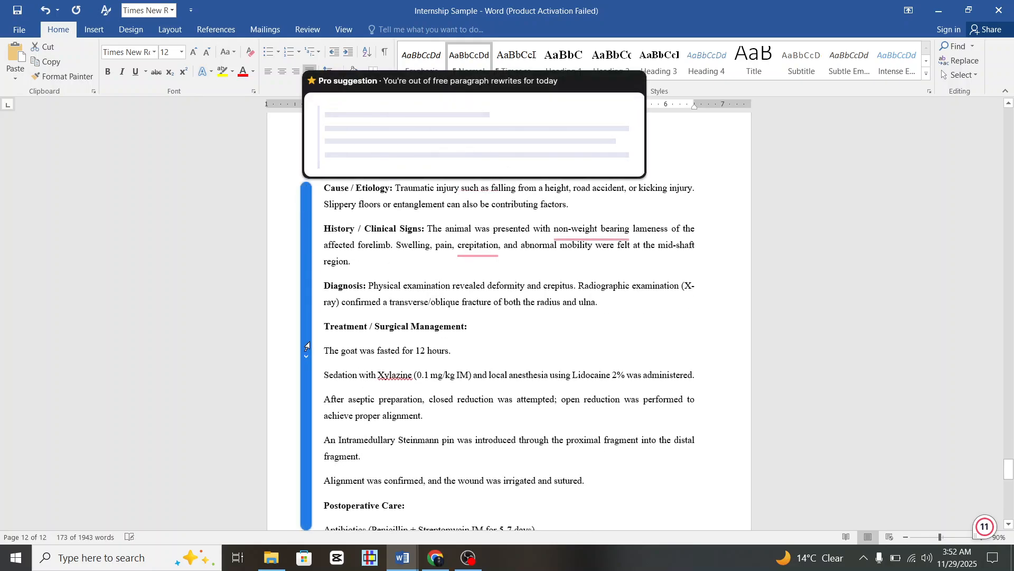
# Apply the 'No Spacing, Times roman' style to the case text from Cause / Etiology downward.
pyautogui.click(270, 205)
pyautogui.click(296, 194)
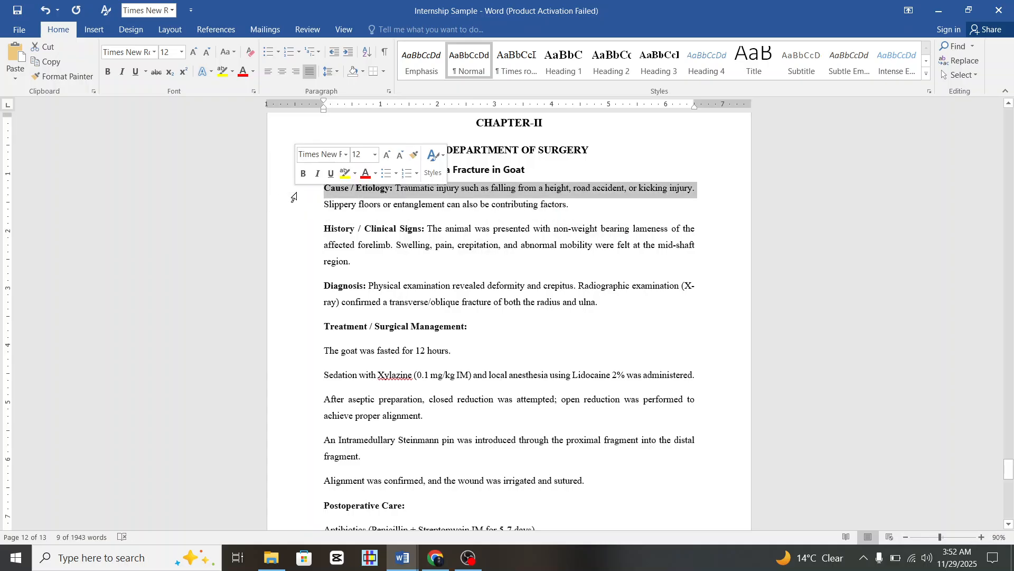
pyautogui.moveTo(294, 197); pyautogui.dragTo(509, 159)
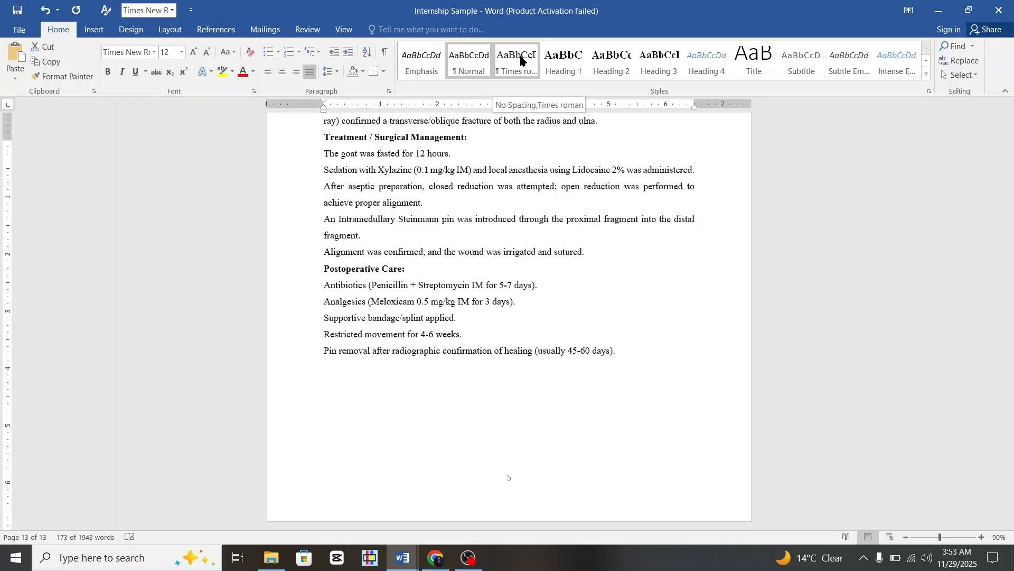
pyautogui.click(520, 60)
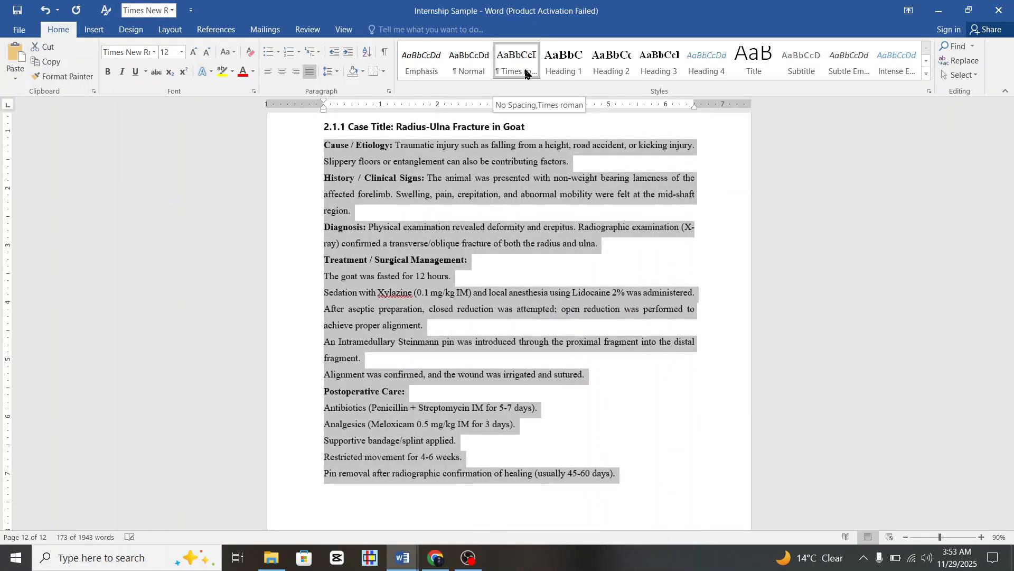
# Check the Cause paragraph's line spacing, leaving it unchanged.
pyautogui.click(509, 256)
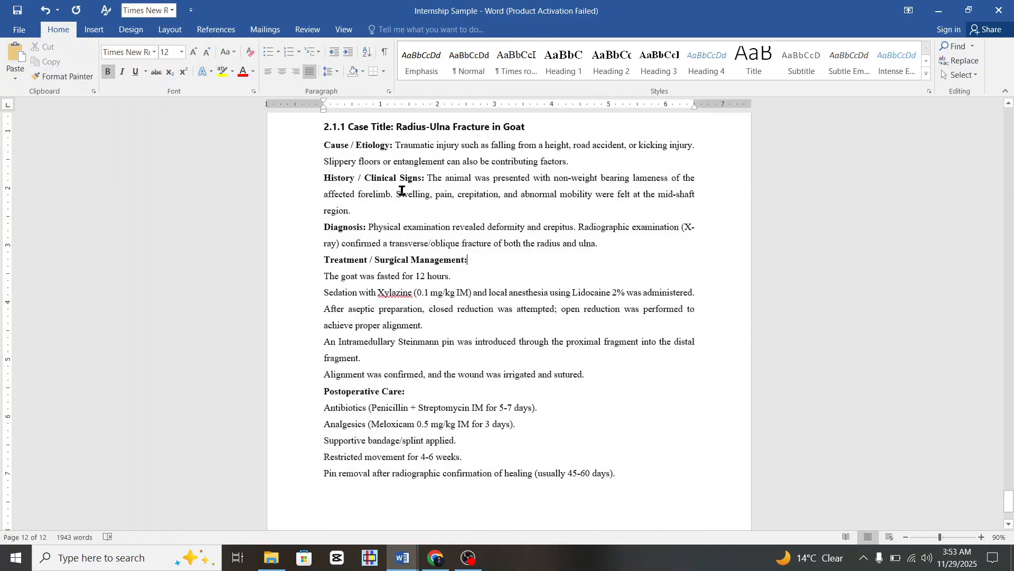
pyautogui.click(411, 156)
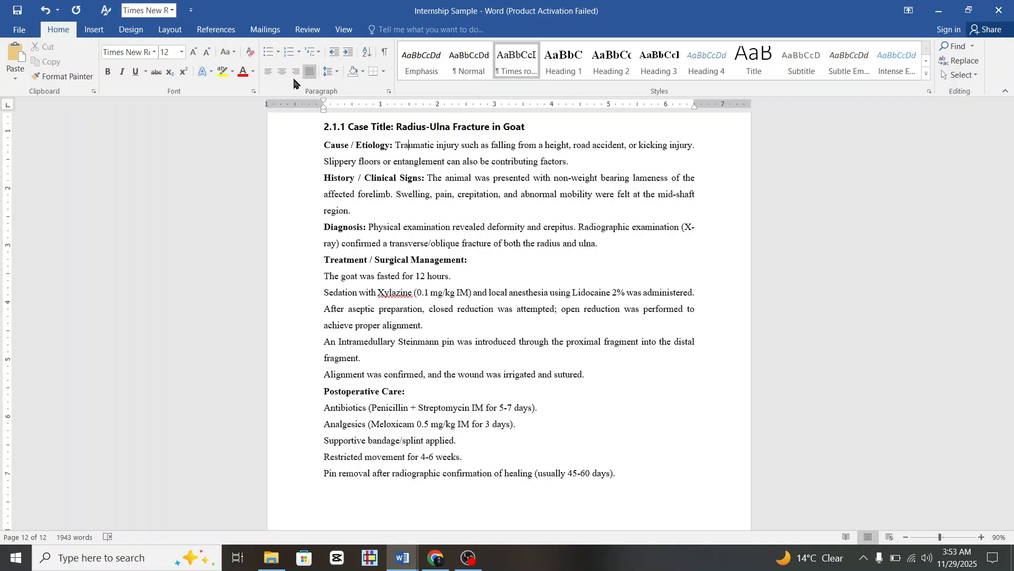
pyautogui.click(337, 72)
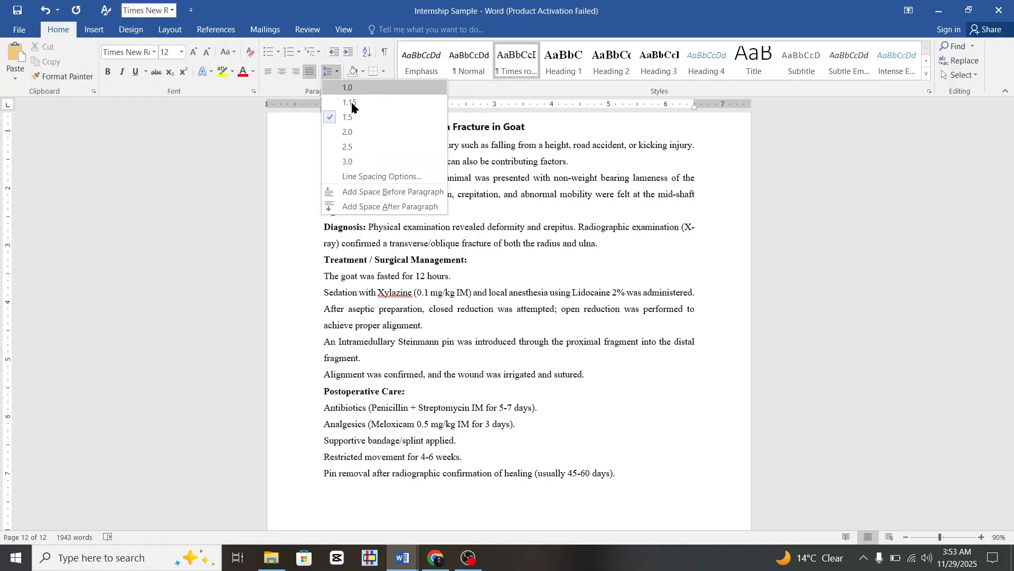
pyautogui.click(688, 217)
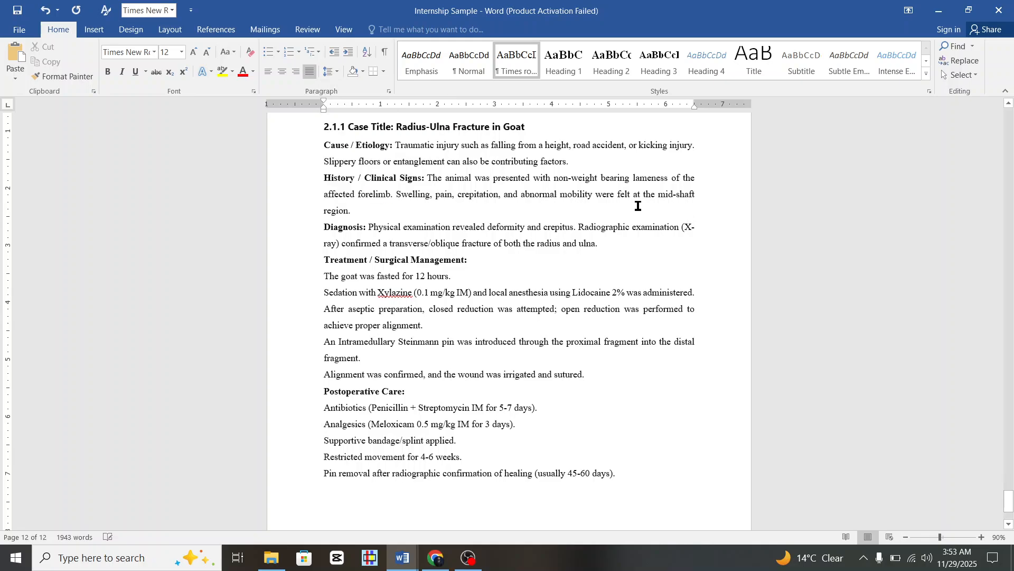
pyautogui.click(409, 145)
pyautogui.scroll(-3, 392, 304)
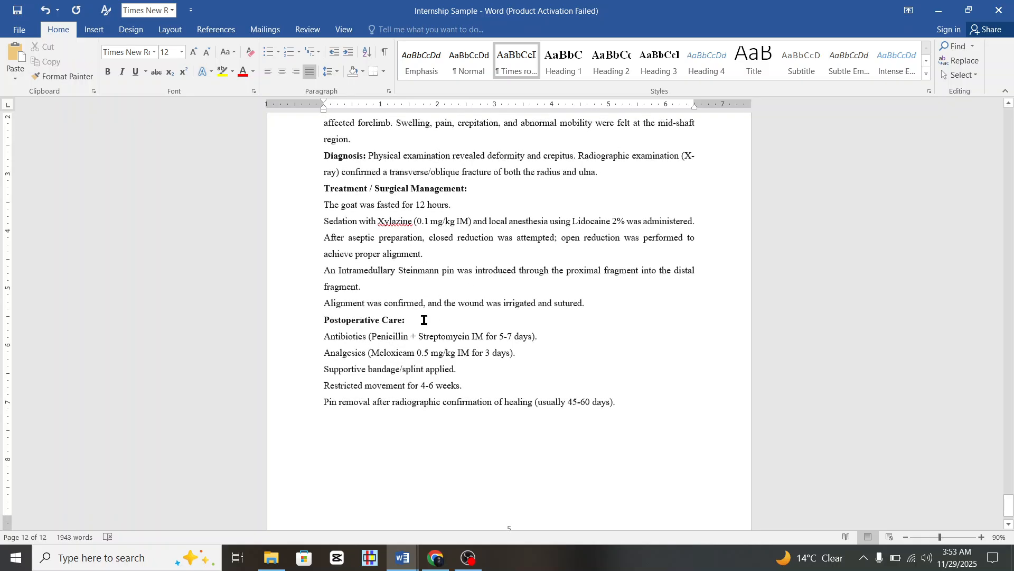
pyautogui.scroll(-1, 418, 226)
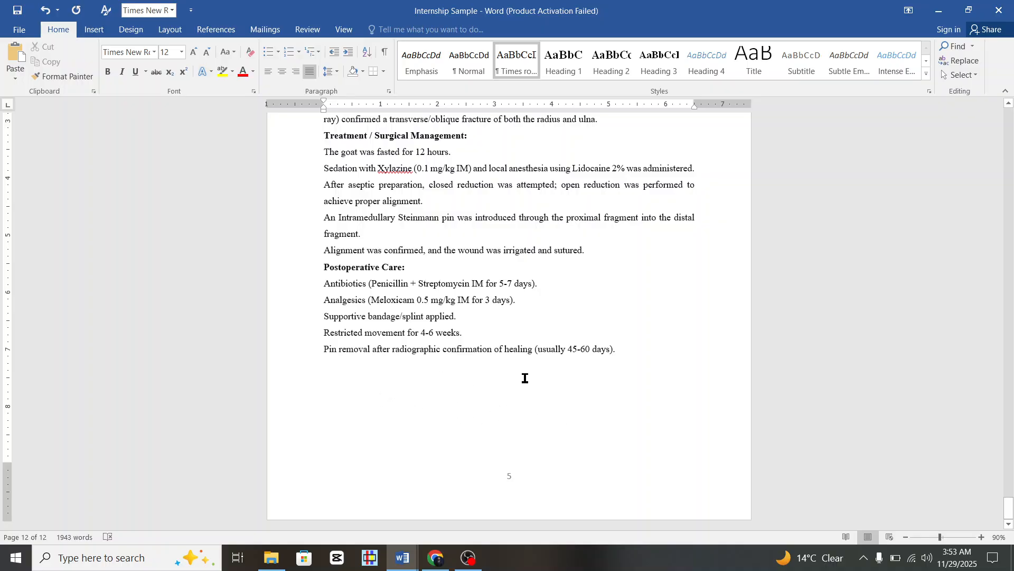
pyautogui.scroll(3, 461, 401)
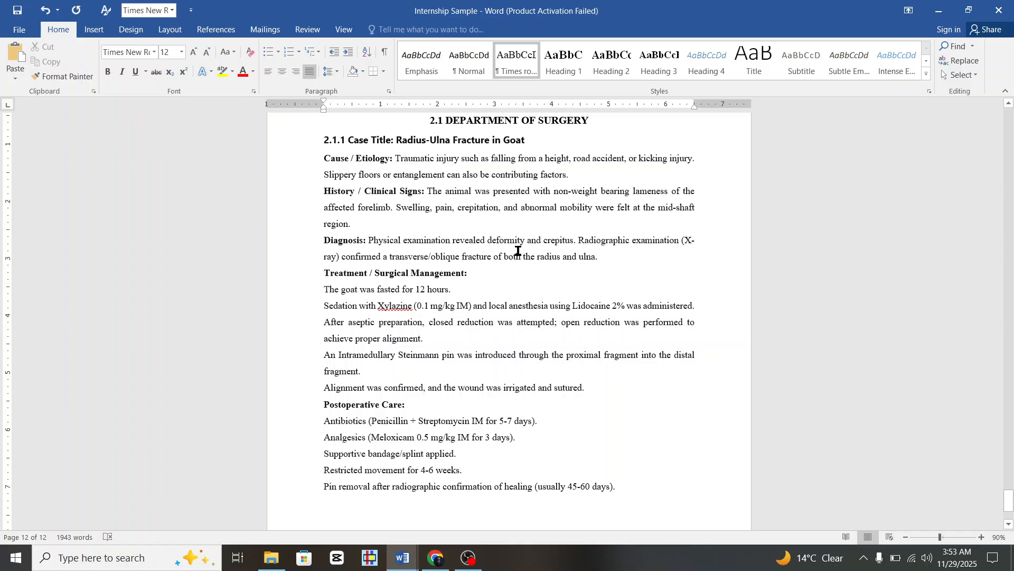
pyautogui.scroll(1, 407, 217)
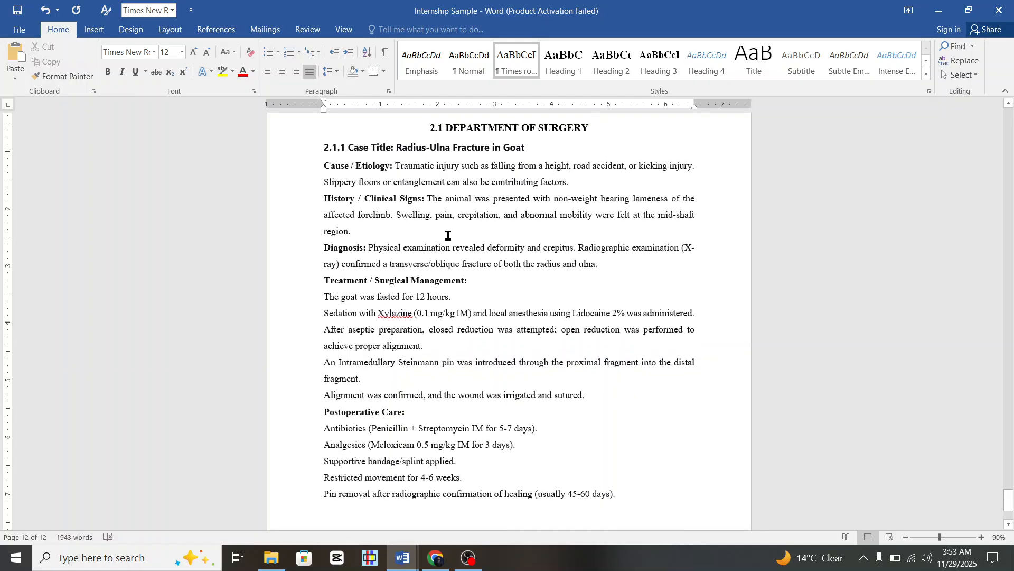
pyautogui.scroll(-3, 397, 251)
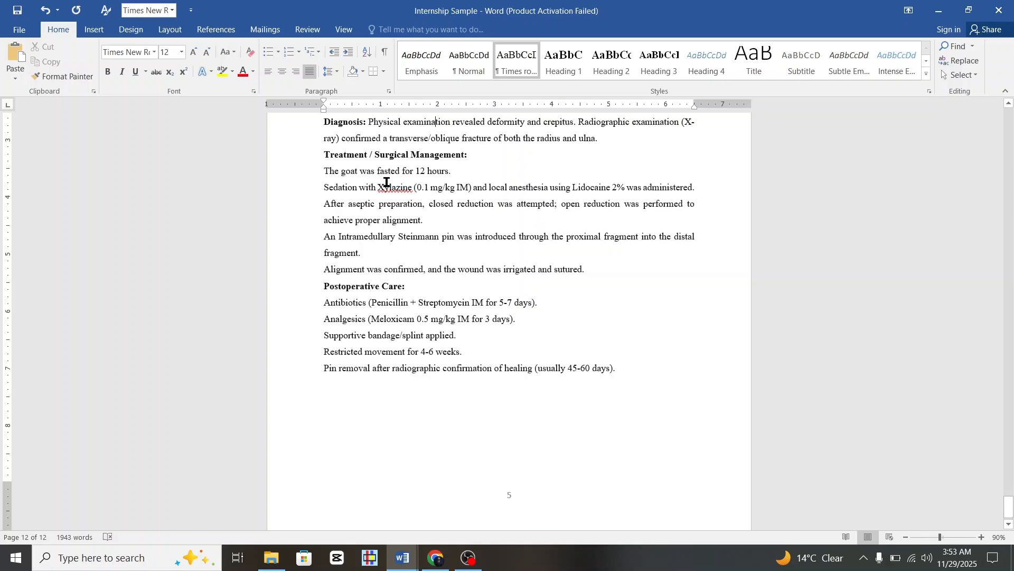
# Join the Alignment and Intramedullary pin sentences onto the preceding treatment paragraph.
pyautogui.click(300, 174)
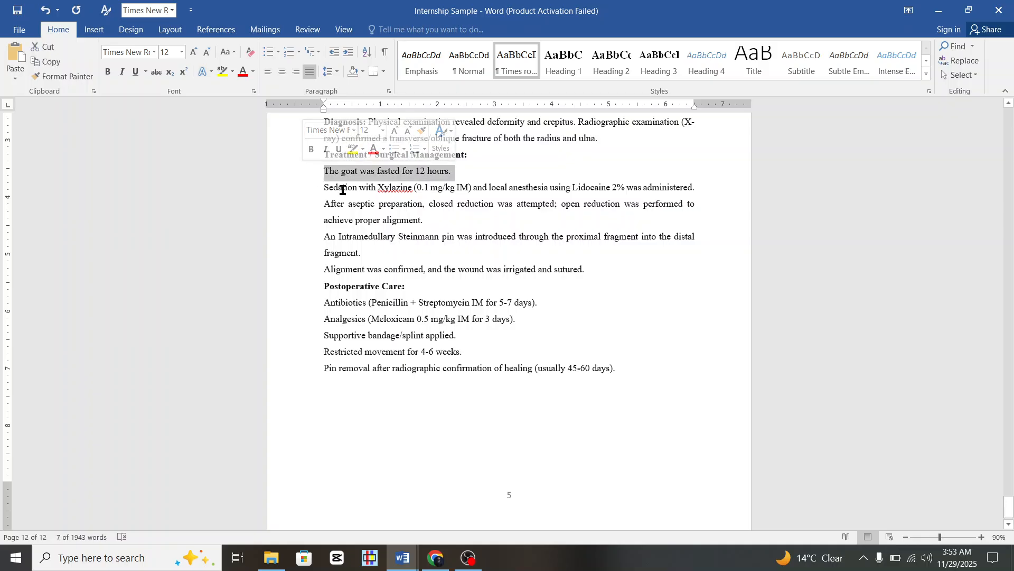
pyautogui.click(476, 188)
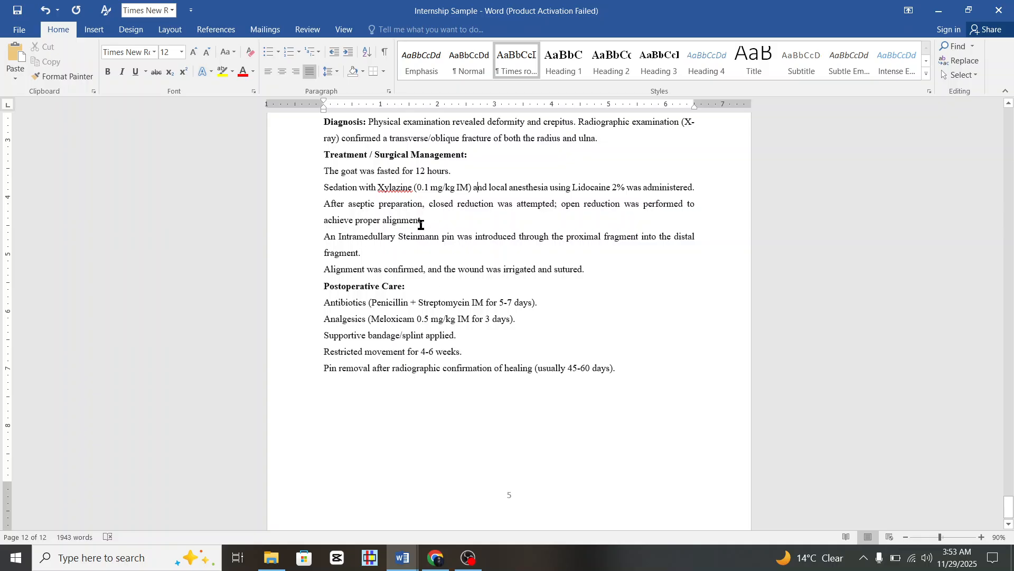
pyautogui.click(321, 270)
pyautogui.press('BackSpace')
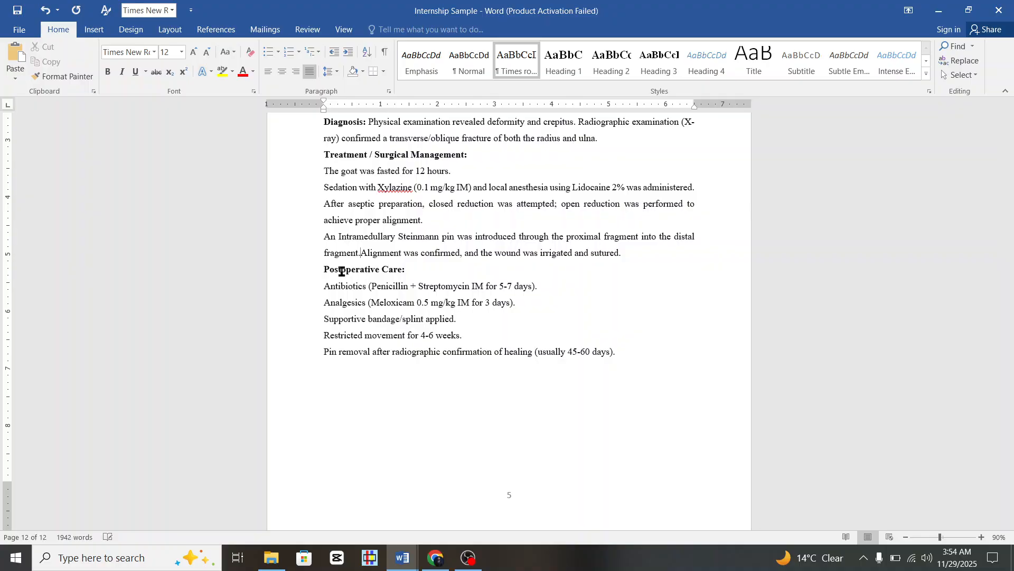
pyautogui.click(310, 237)
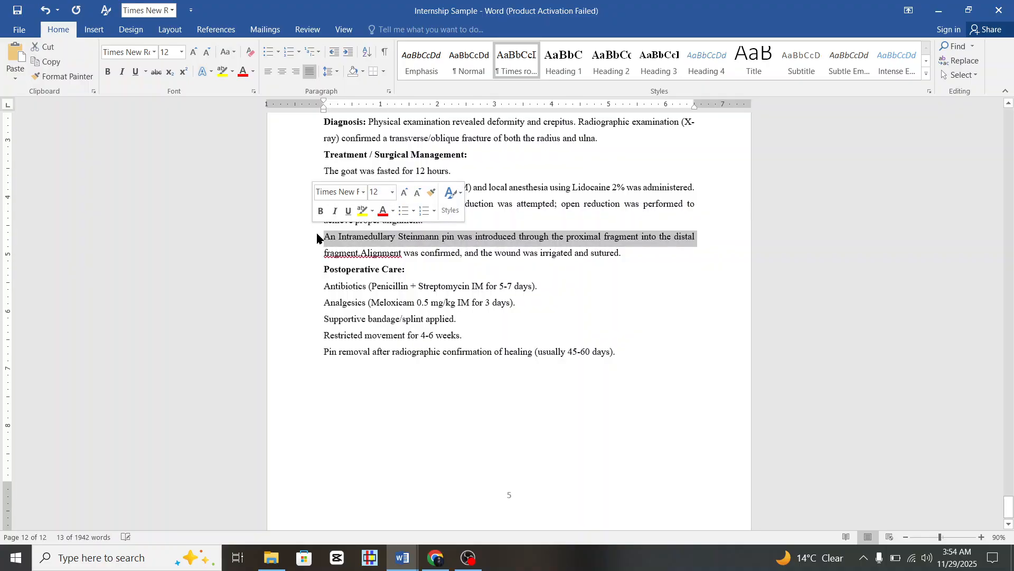
pyautogui.click(324, 236)
pyautogui.press('BackSpace')
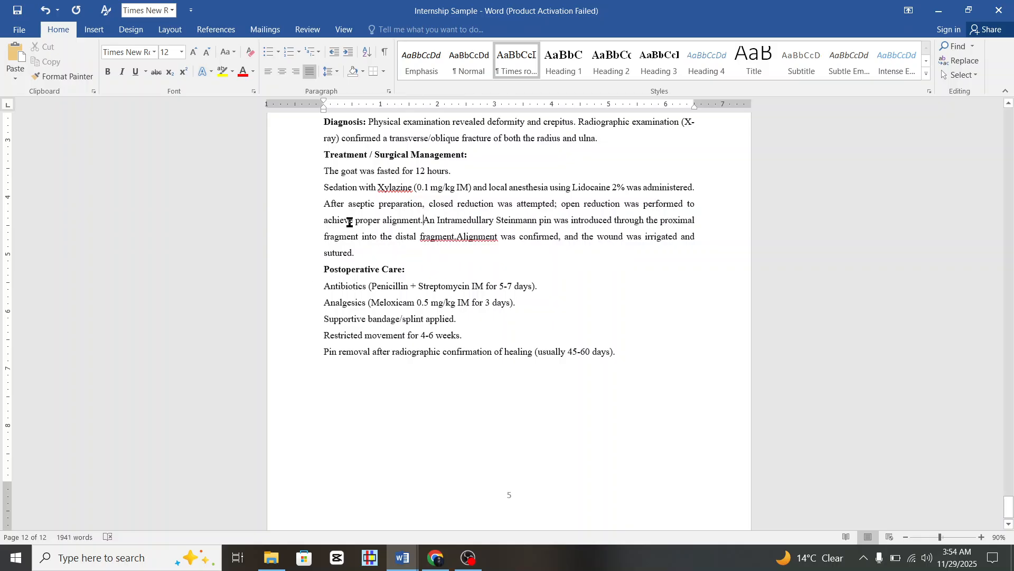
# Join the sedation and aseptic-preparation sentences onto the lines above them.
pyautogui.click(320, 190)
pyautogui.press('BackSpace')
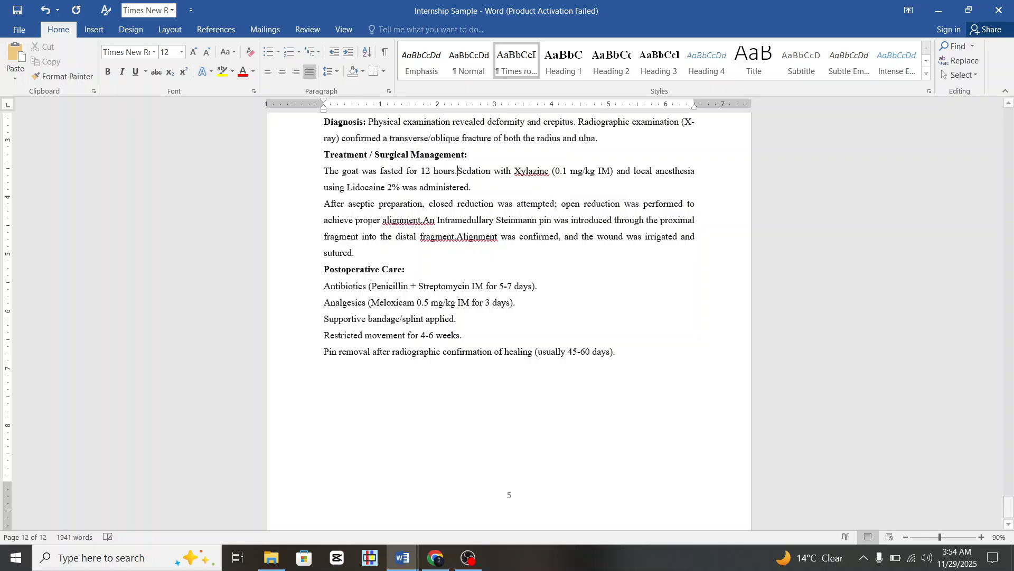
pyautogui.click(322, 203)
pyautogui.press('BackSpace')
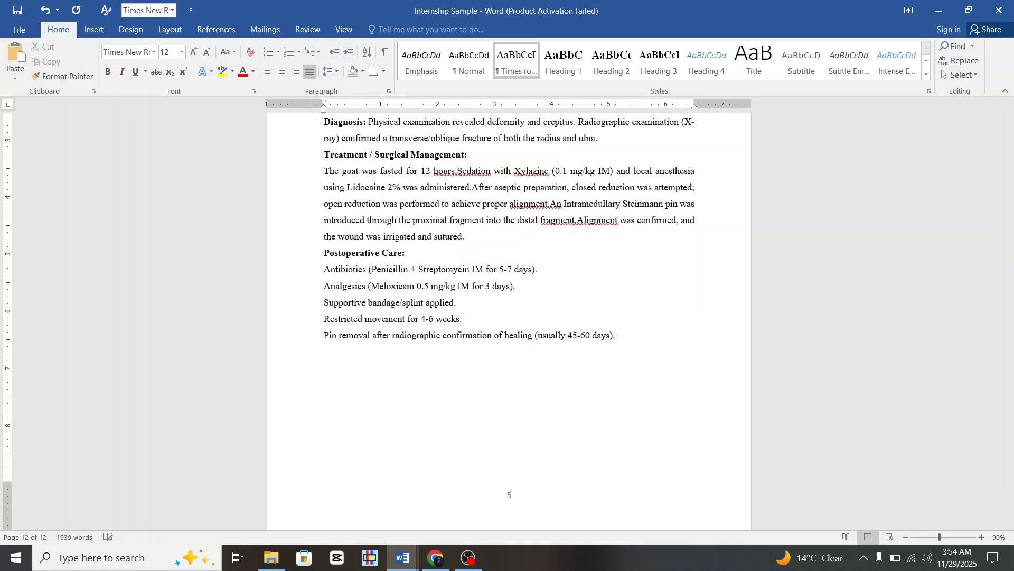
pyautogui.scroll(5, 466, 237)
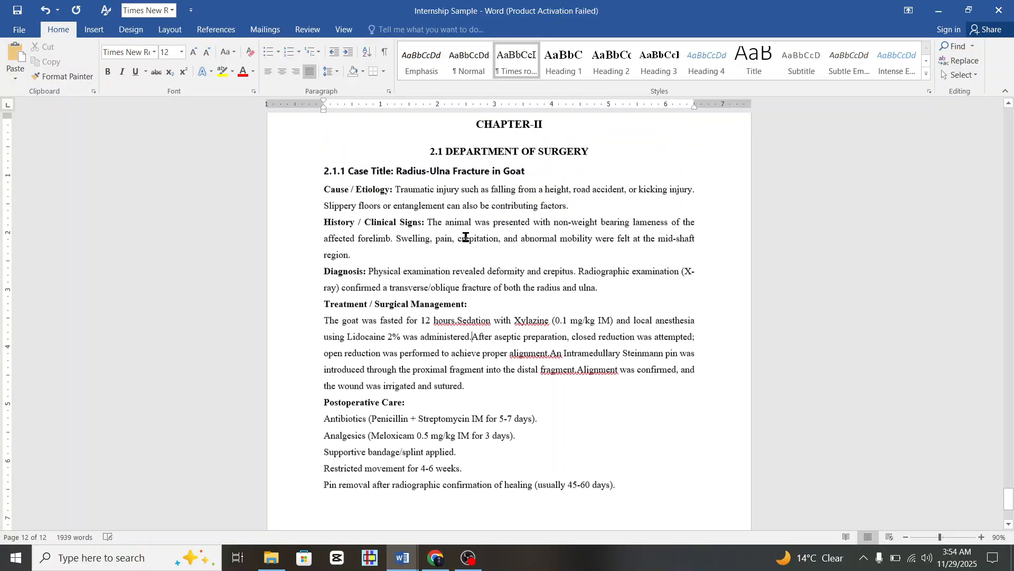
pyautogui.scroll(-5, 465, 237)
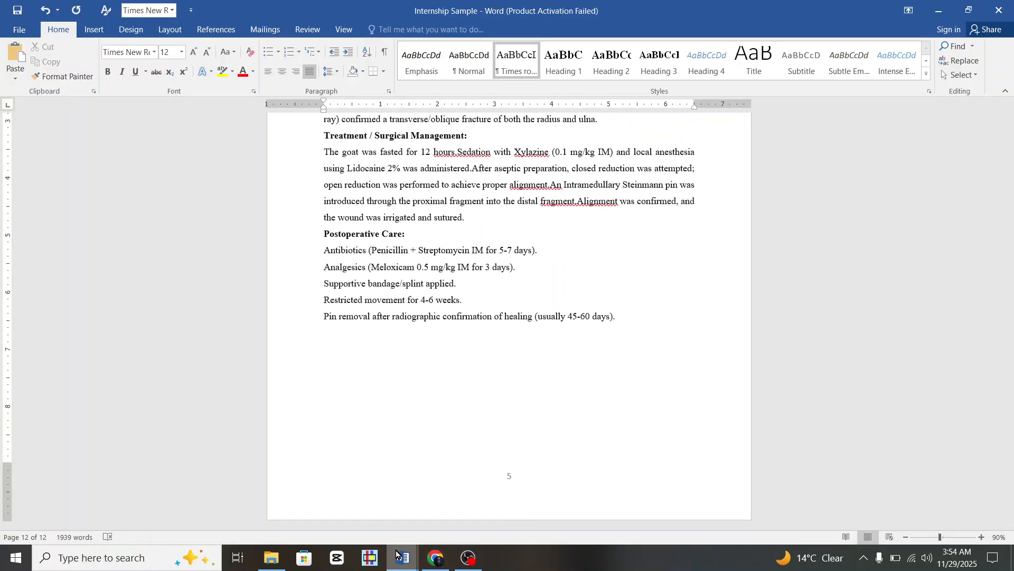
# Copy the goat surgery photo from the Rough report and paste it on Internship Sample's last line.
pyautogui.moveTo(399, 555)
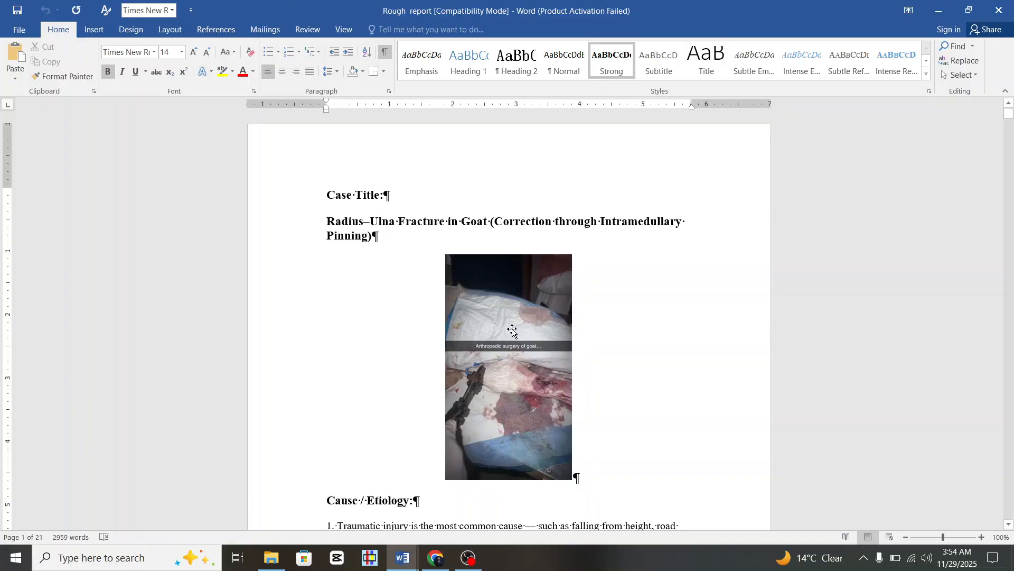
pyautogui.click(512, 330)
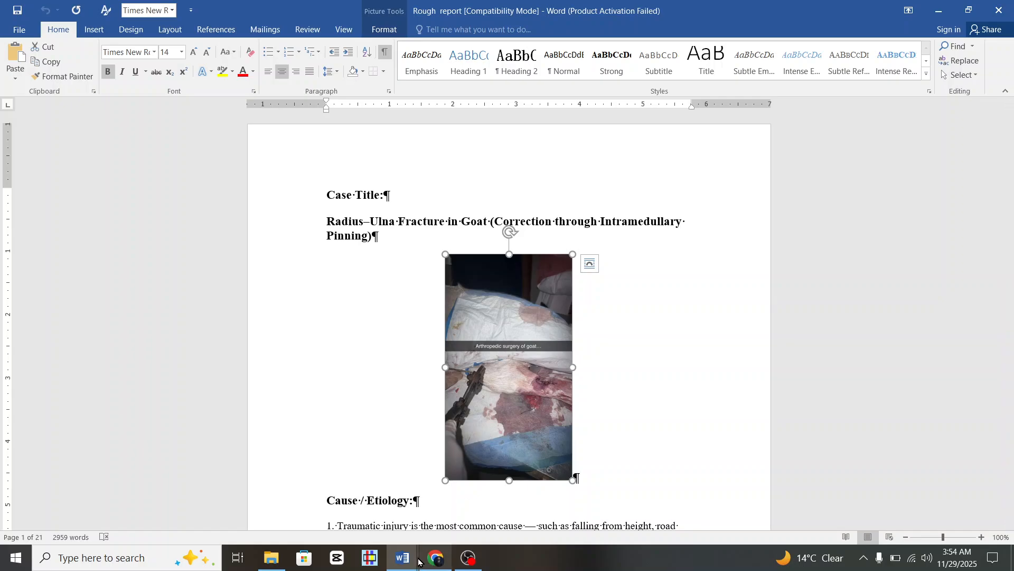
pyautogui.moveTo(417, 560)
pyautogui.click(359, 504)
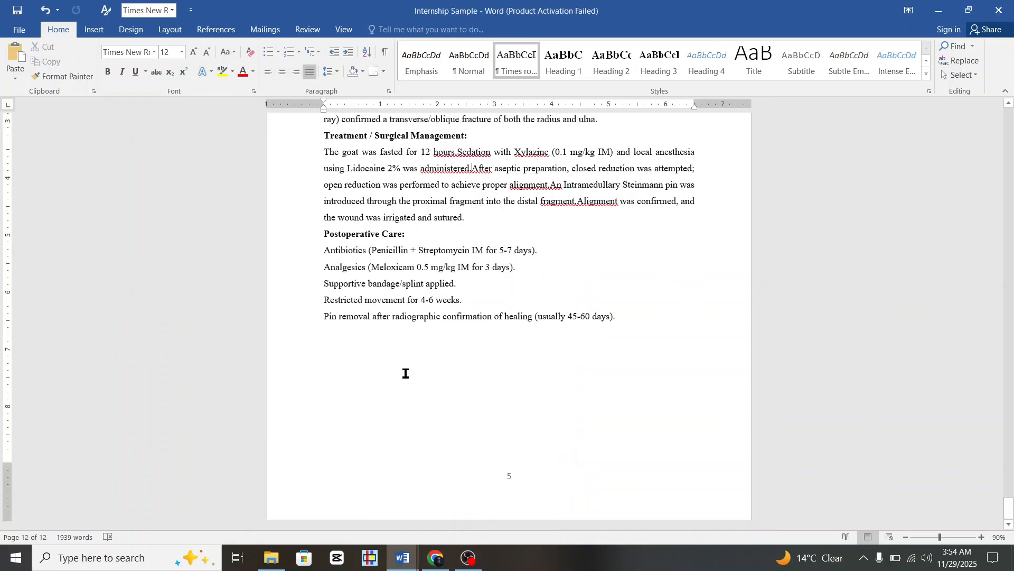
pyautogui.click(397, 359)
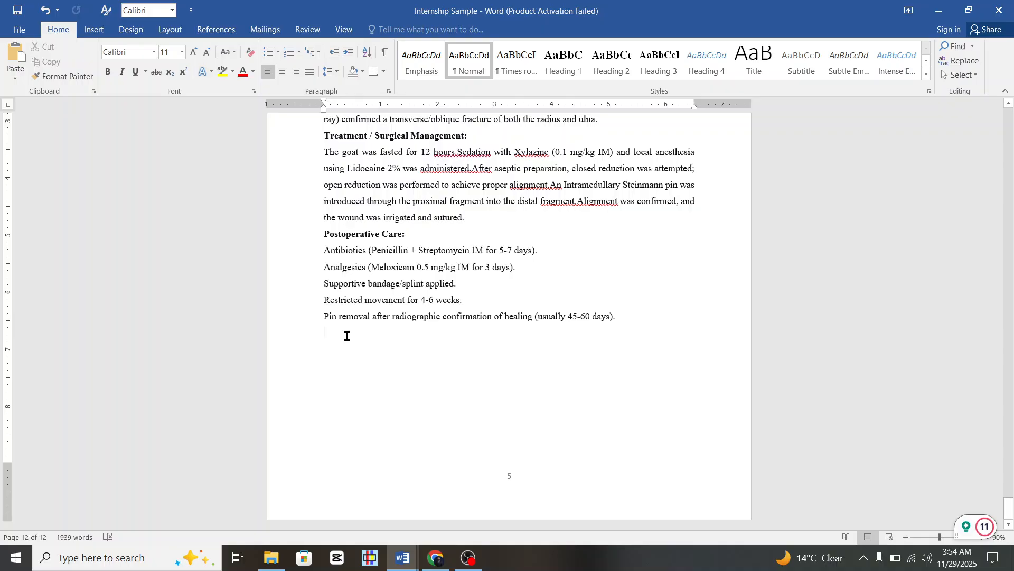
pyautogui.hotkey('ctrl', 'v')
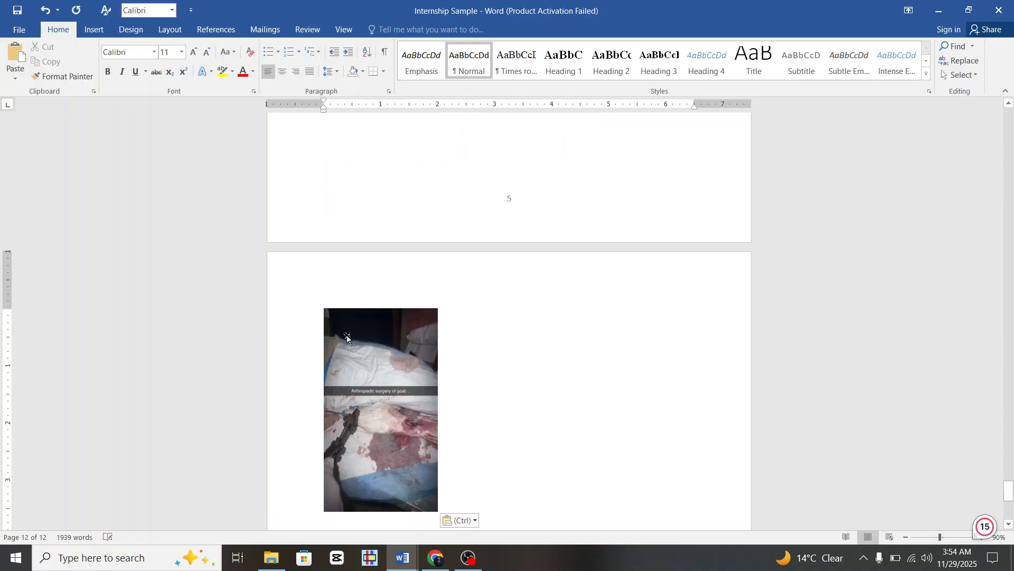
# Set the photo to In Front of Text and move it over the treatment paragraph.
pyautogui.rightClick(347, 338)
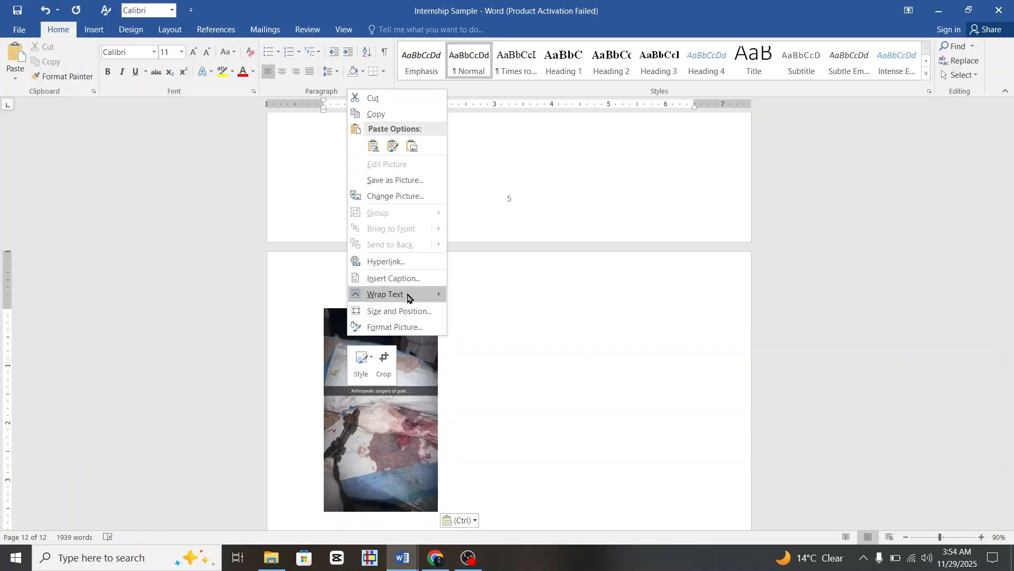
pyautogui.moveTo(407, 296)
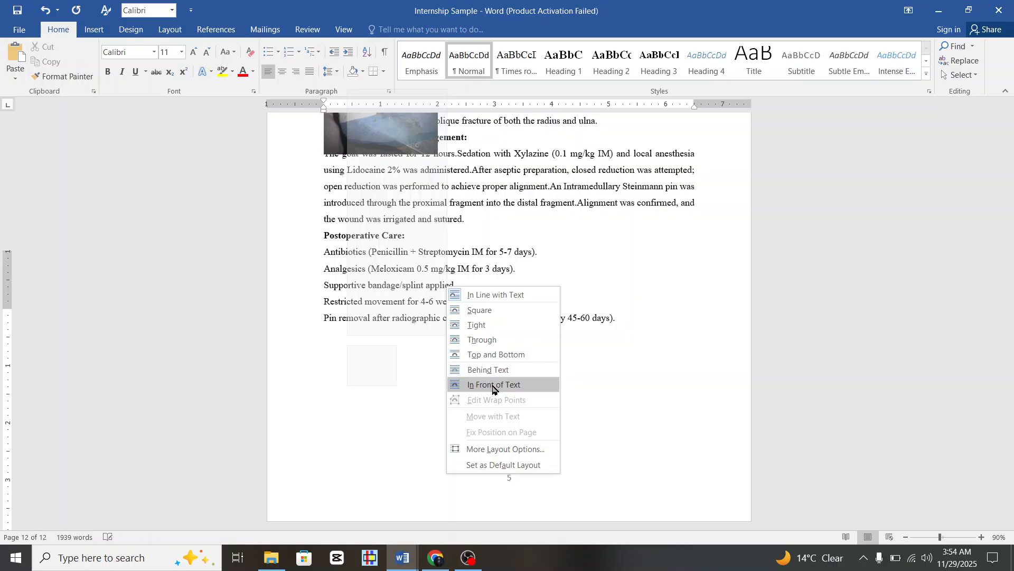
pyautogui.click(493, 389)
pyautogui.scroll(2, 492, 385)
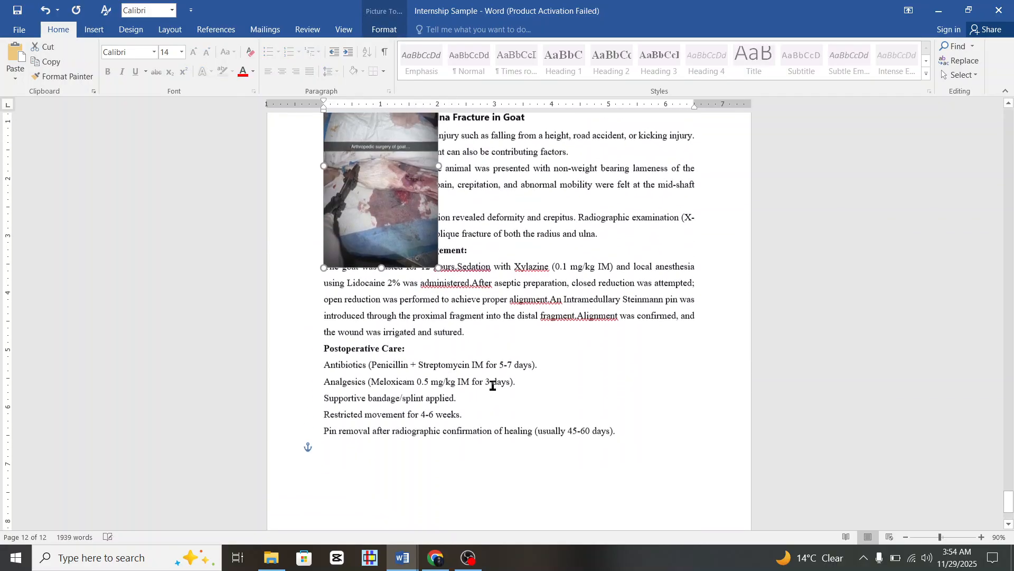
pyautogui.moveTo(418, 216); pyautogui.dragTo(465, 409)
pyautogui.scroll(-2, 467, 412)
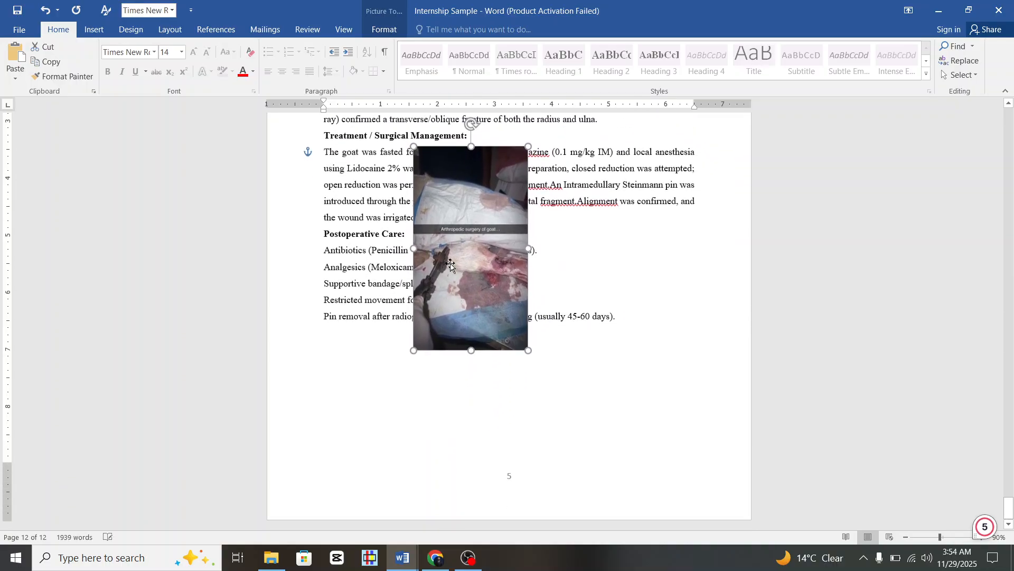
pyautogui.rightClick(449, 239)
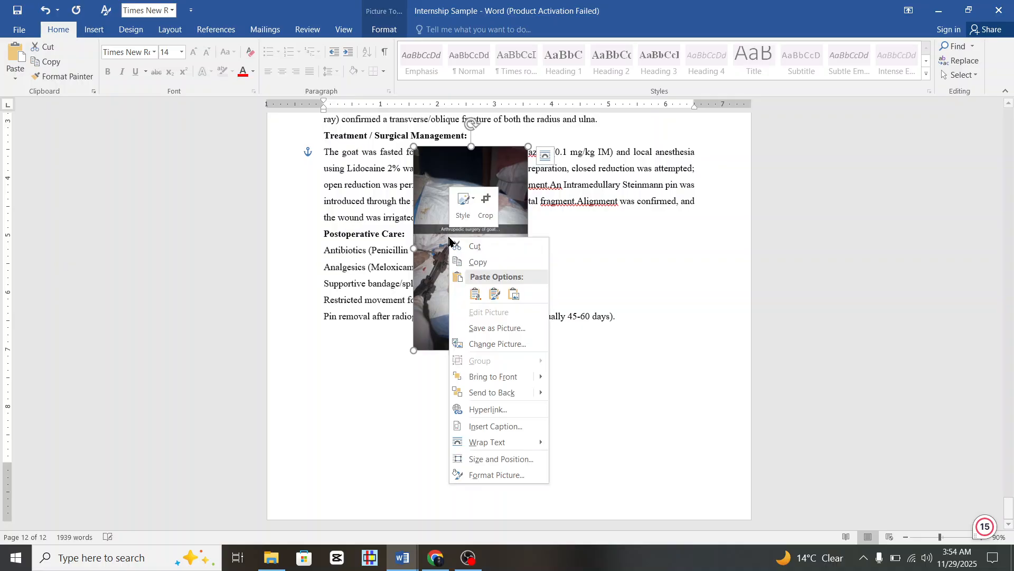
pyautogui.moveTo(522, 450)
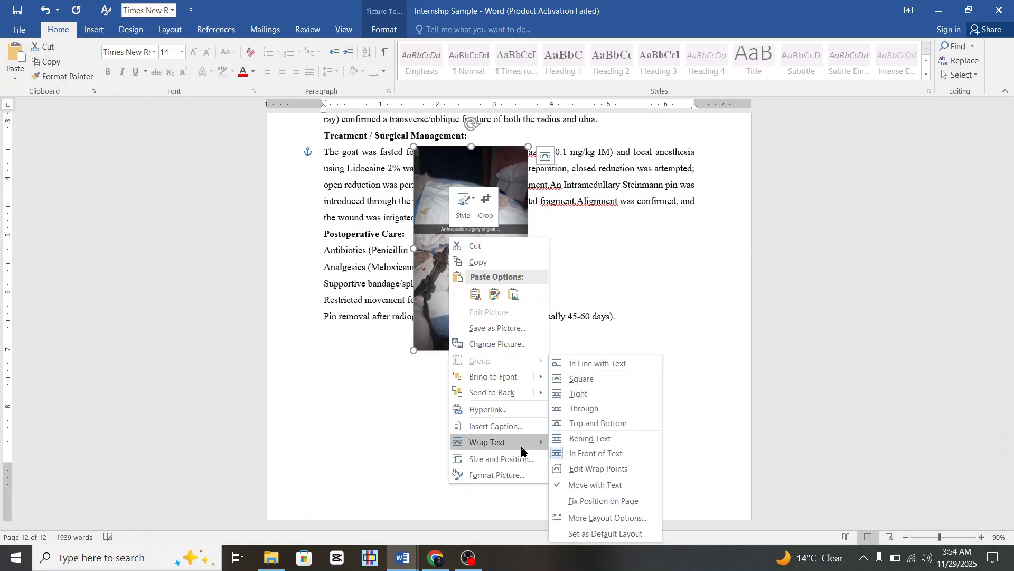
# Move the photo below the postoperative care list and resize it wide and short to the margins.
pyautogui.click(591, 485)
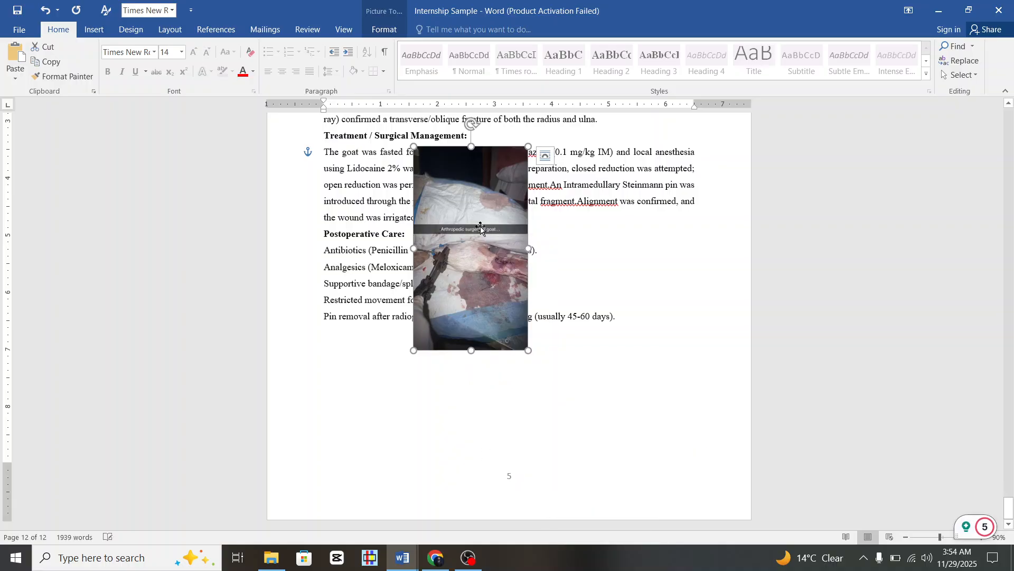
pyautogui.moveTo(484, 230); pyautogui.dragTo(518, 362)
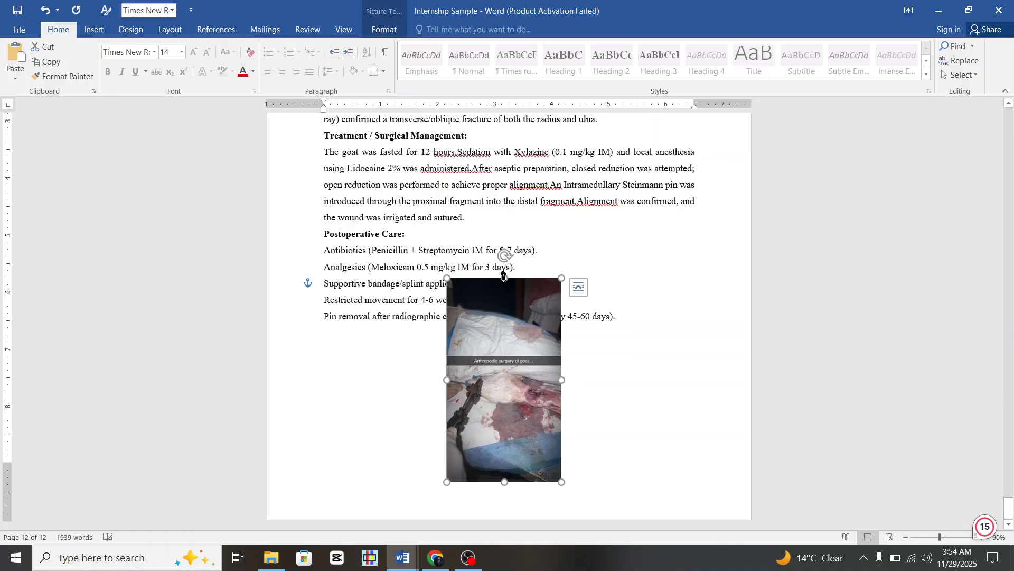
pyautogui.moveTo(503, 277); pyautogui.dragTo(514, 323)
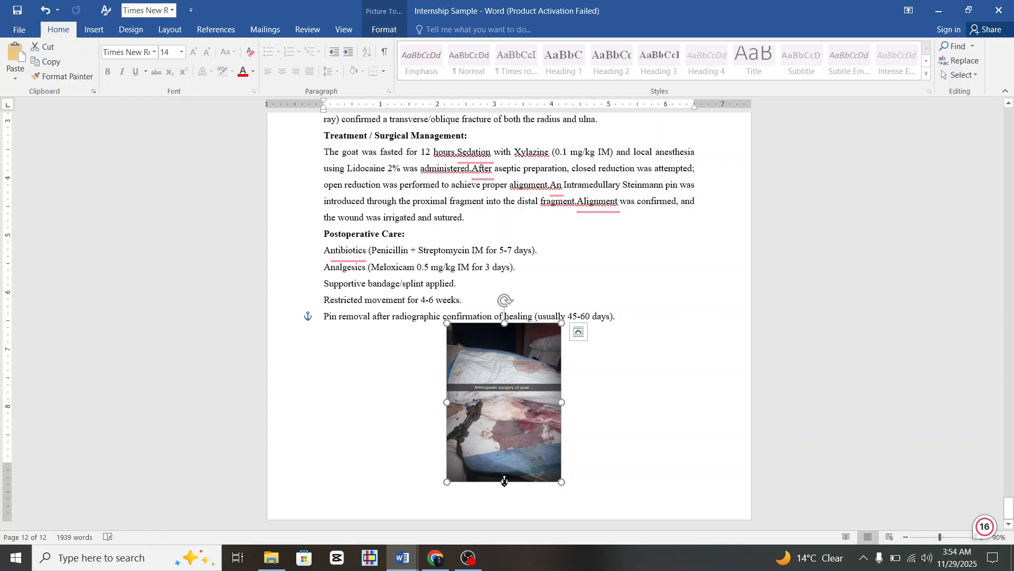
pyautogui.moveTo(504, 482); pyautogui.dragTo(506, 444)
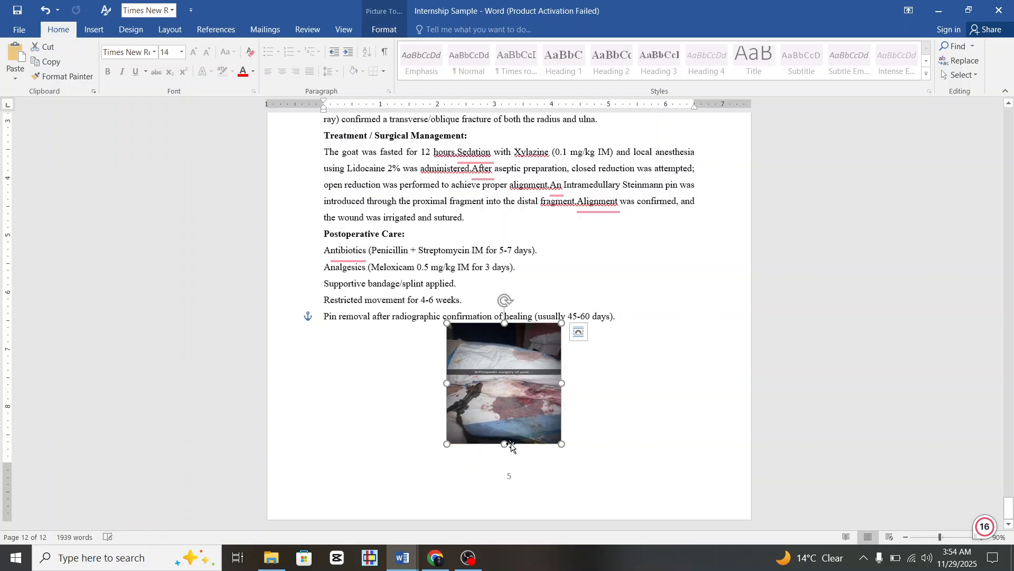
pyautogui.moveTo(447, 383); pyautogui.dragTo(324, 374)
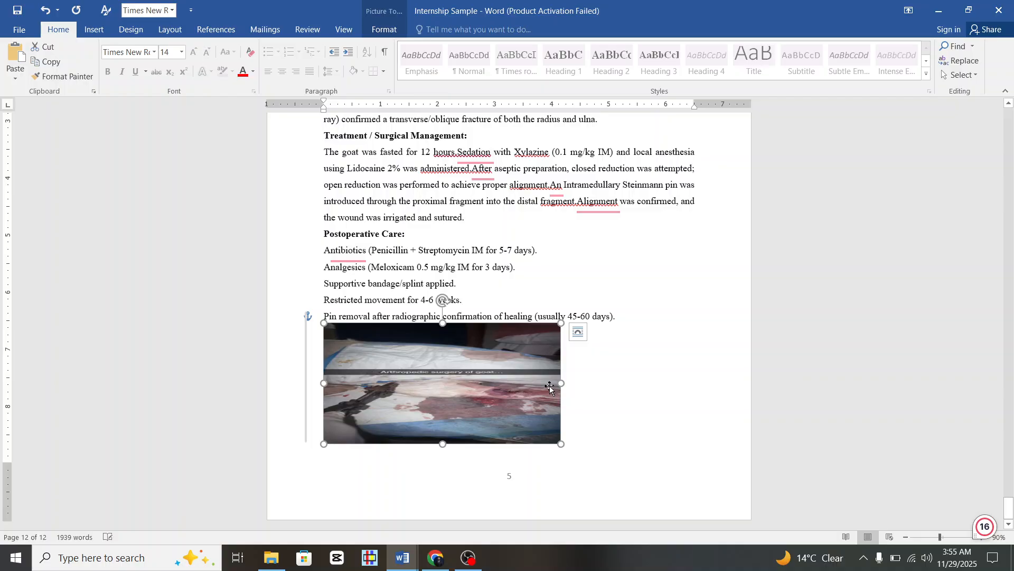
pyautogui.moveTo(558, 386); pyautogui.dragTo(703, 403)
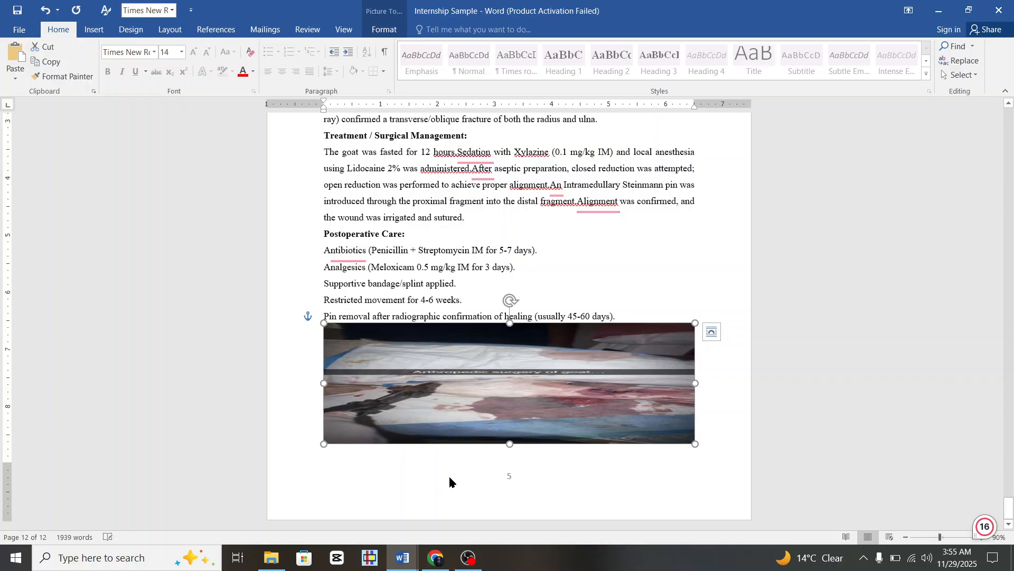
pyautogui.click(368, 458)
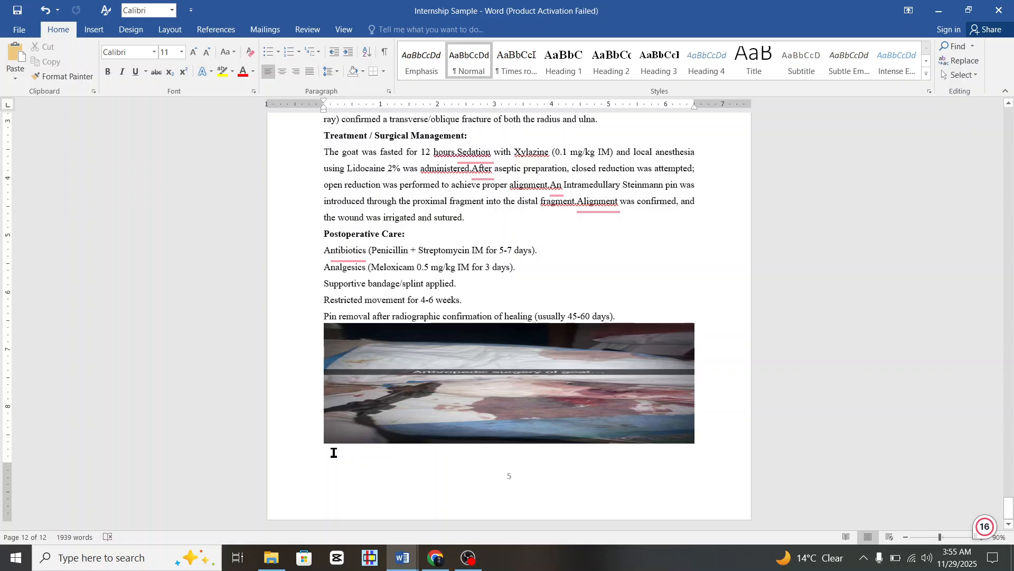
# Move the goat photo up over the treatment paragraphs and start a line near the page bottom.
pyautogui.moveTo(362, 370); pyautogui.dragTo(397, 174)
pyautogui.click(329, 334)
pyautogui.doubleClick(336, 351)
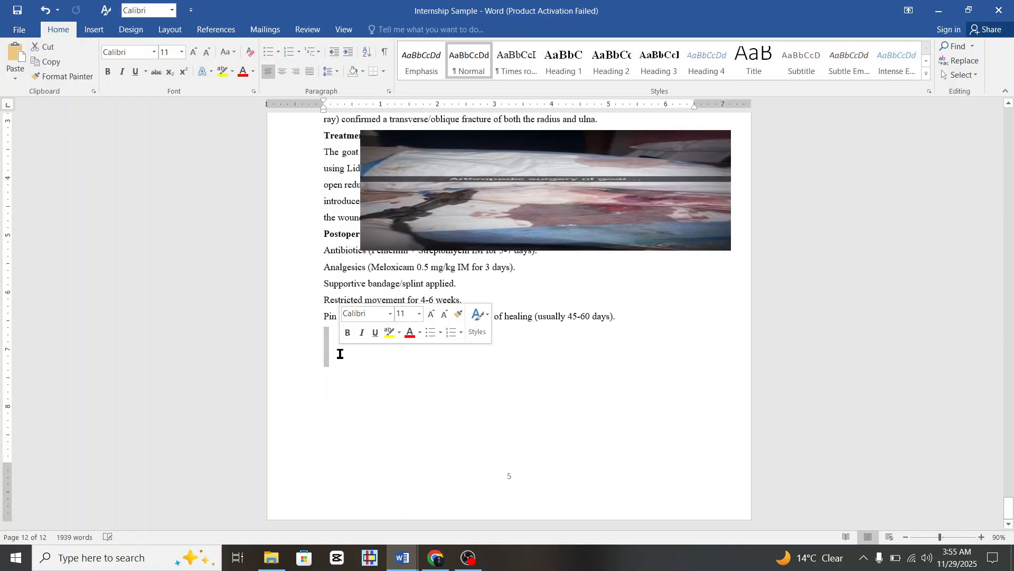
pyautogui.hotkey('ctrl', 'z')
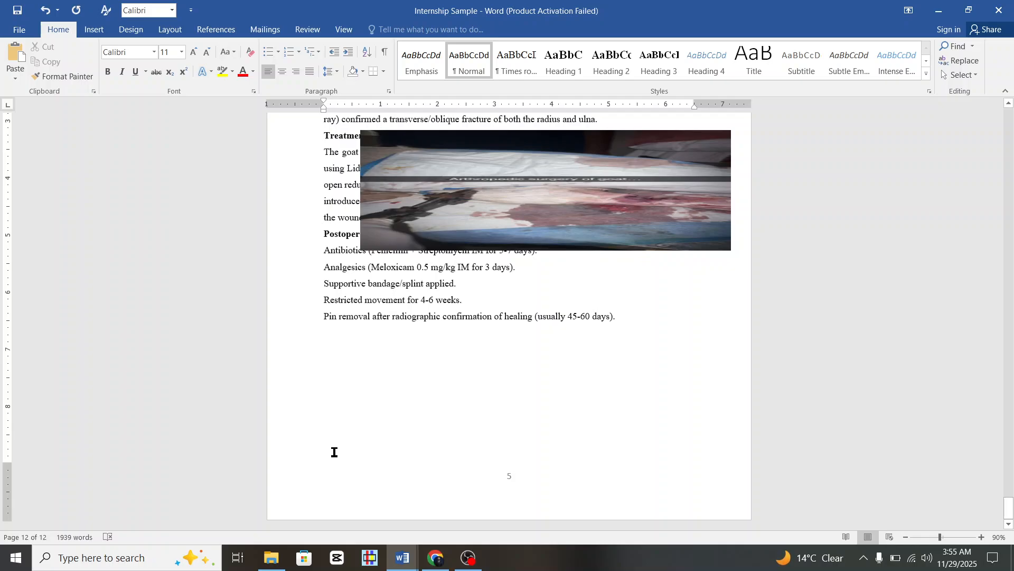
# Type a 'Figure 1.1' placeholder caption near the bottom of the case page.
pyautogui.write('Figure 1.1')
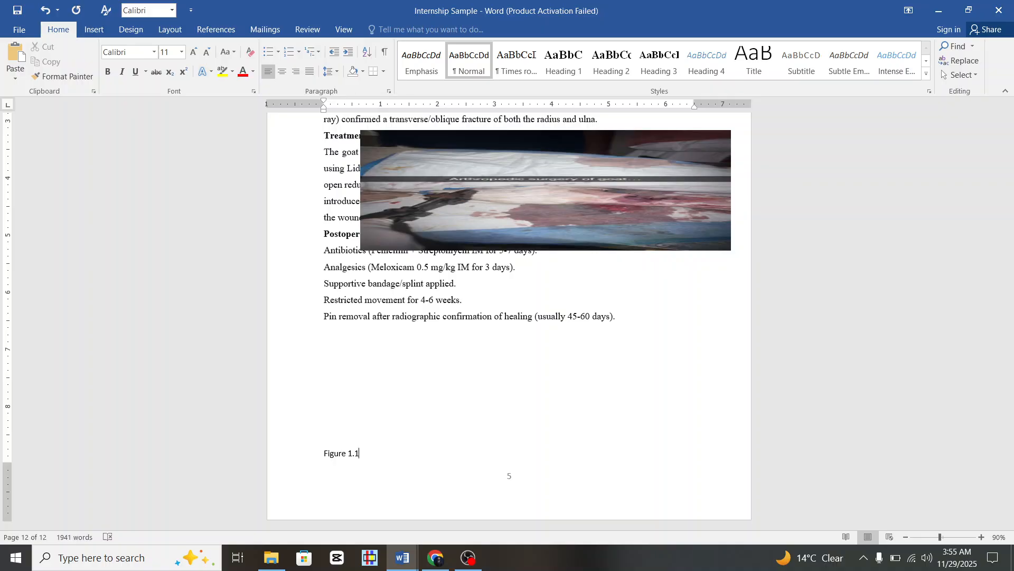
pyautogui.scroll(5, 399, 365)
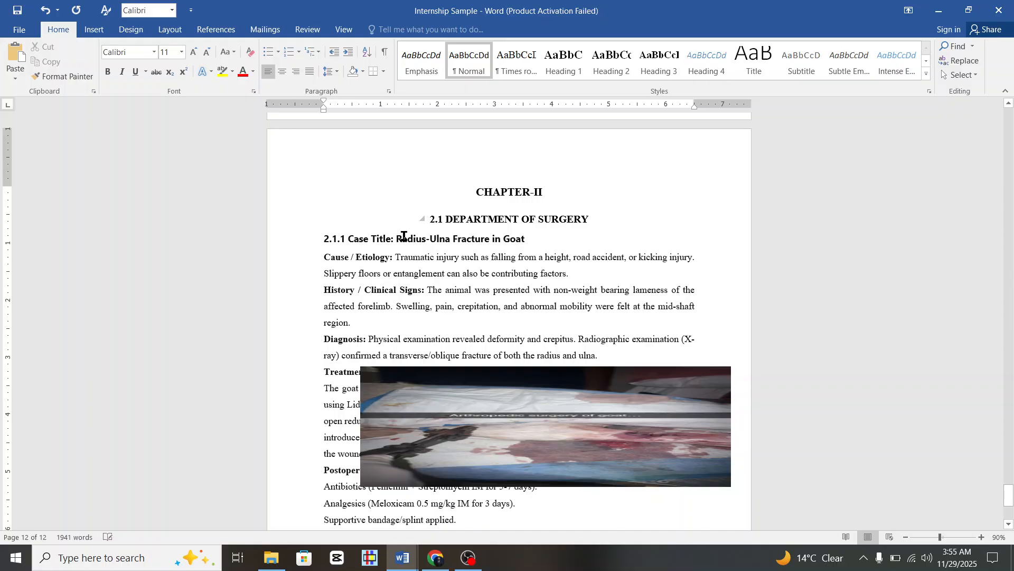
pyautogui.scroll(-5, 385, 247)
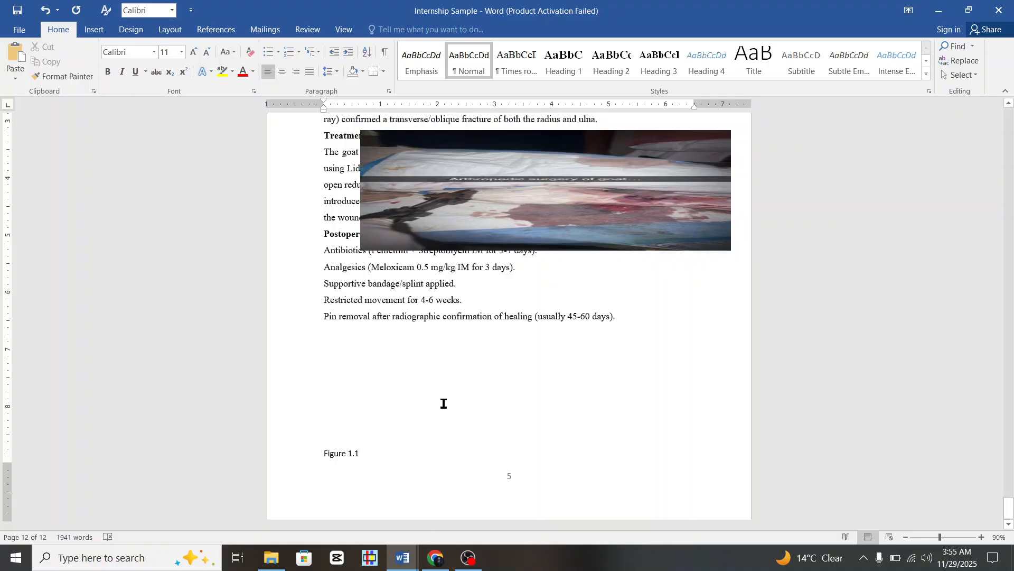
pyautogui.scroll(3, 444, 404)
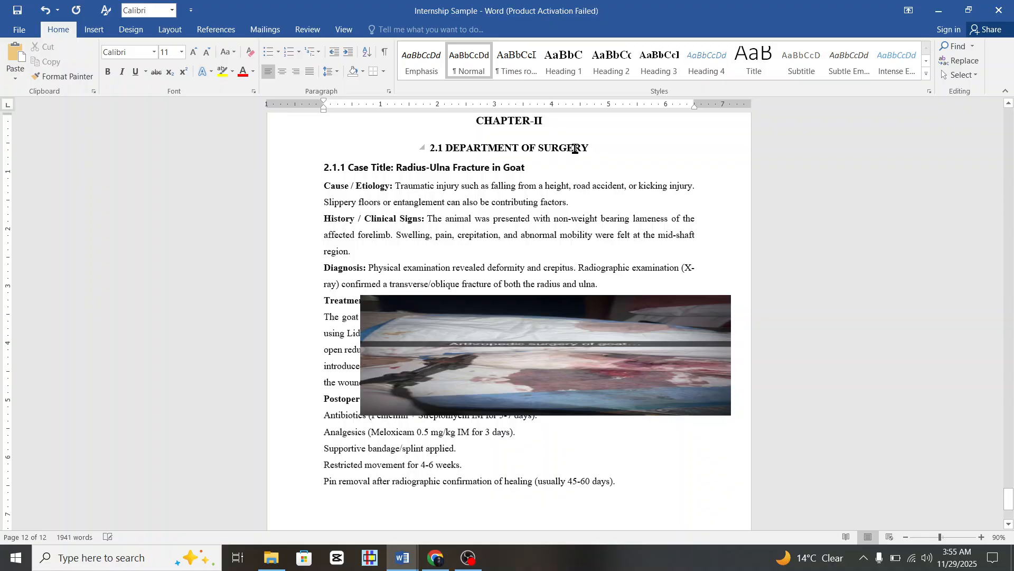
pyautogui.scroll(-3, 578, 149)
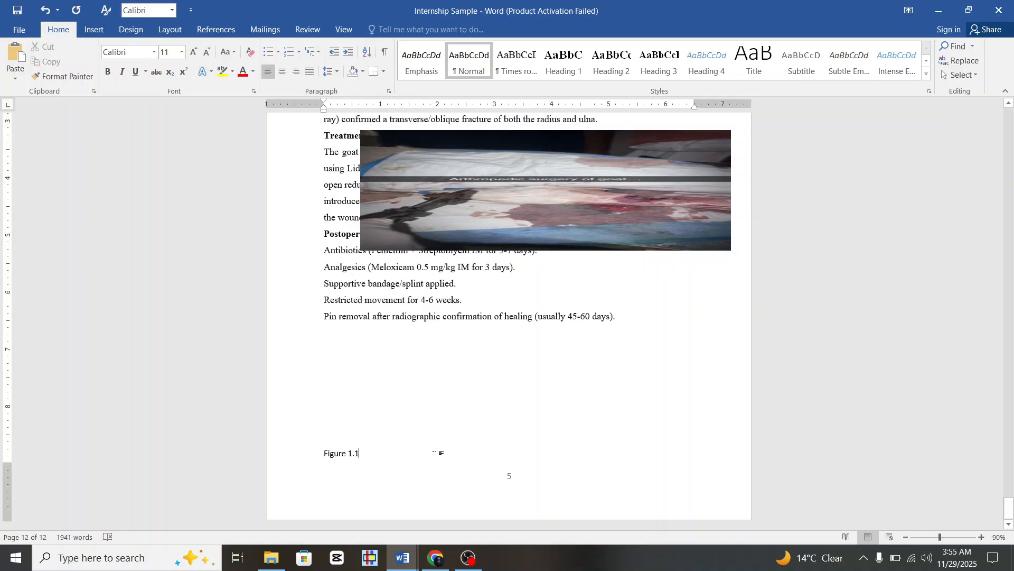
pyautogui.scroll(3, 501, 278)
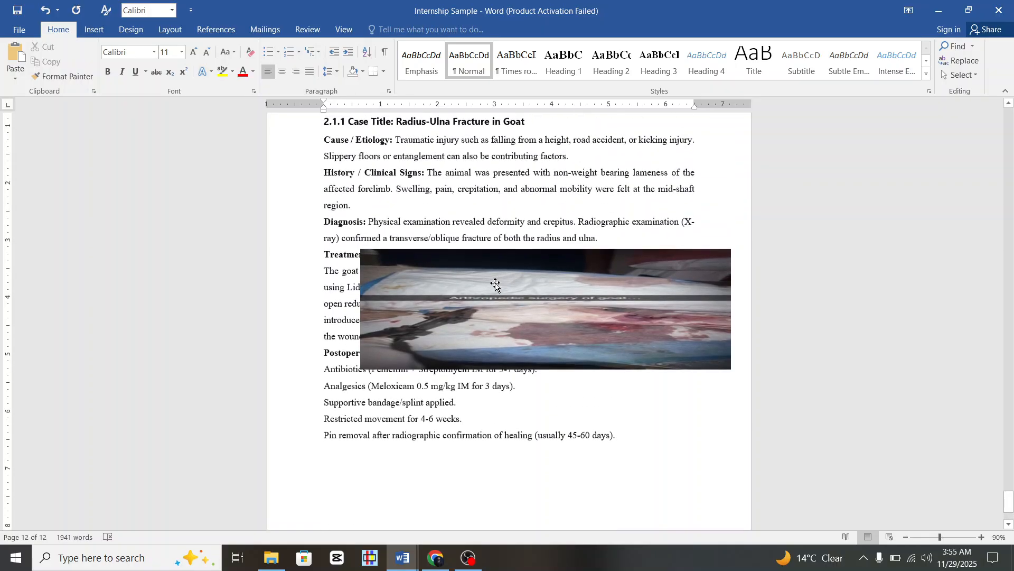
pyautogui.scroll(-3, 492, 140)
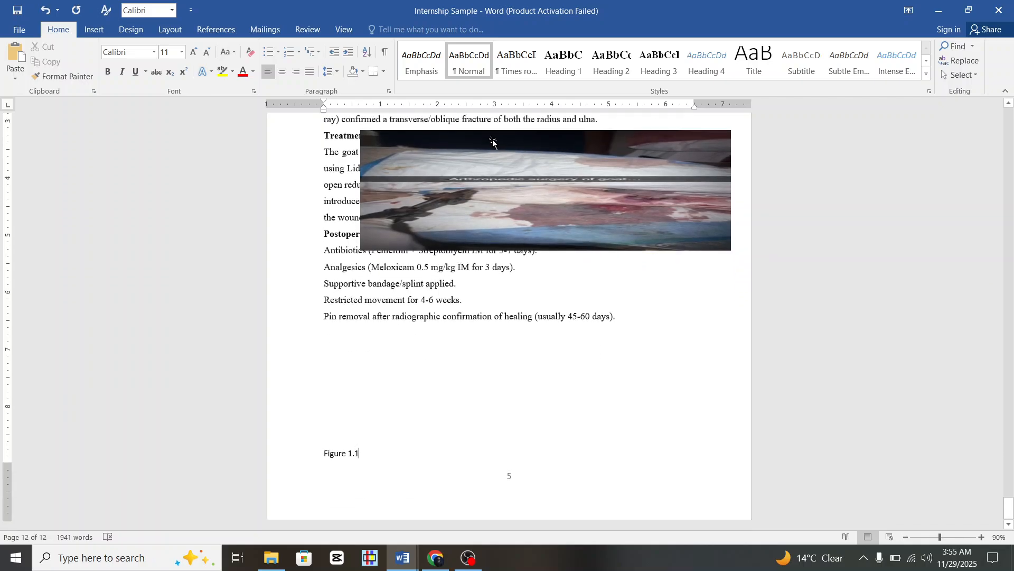
pyautogui.click(410, 557)
# Ask DeepSeek 'kindly send me all figures captions of one line'.
pyautogui.click(444, 561)
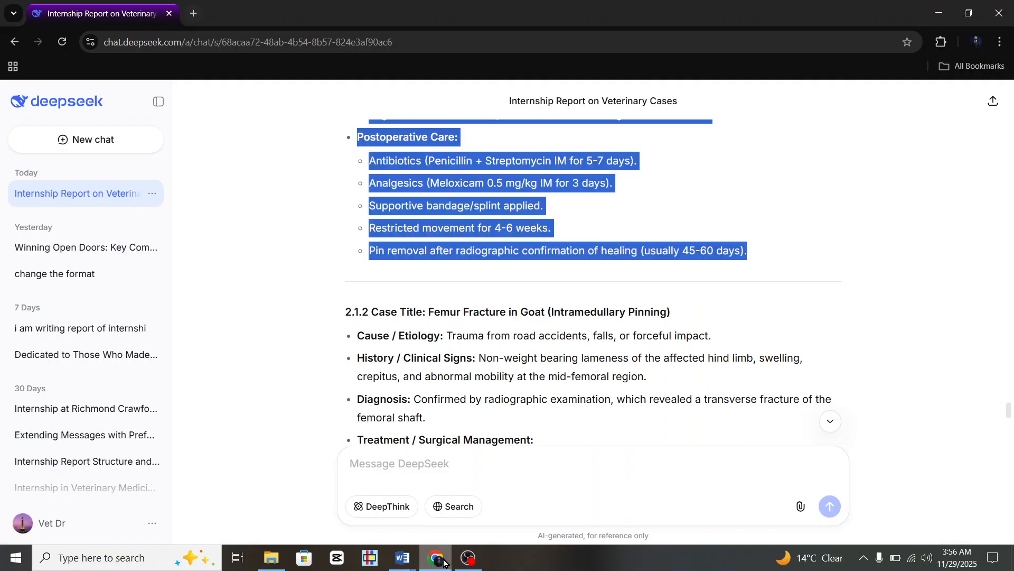
pyautogui.click(451, 477)
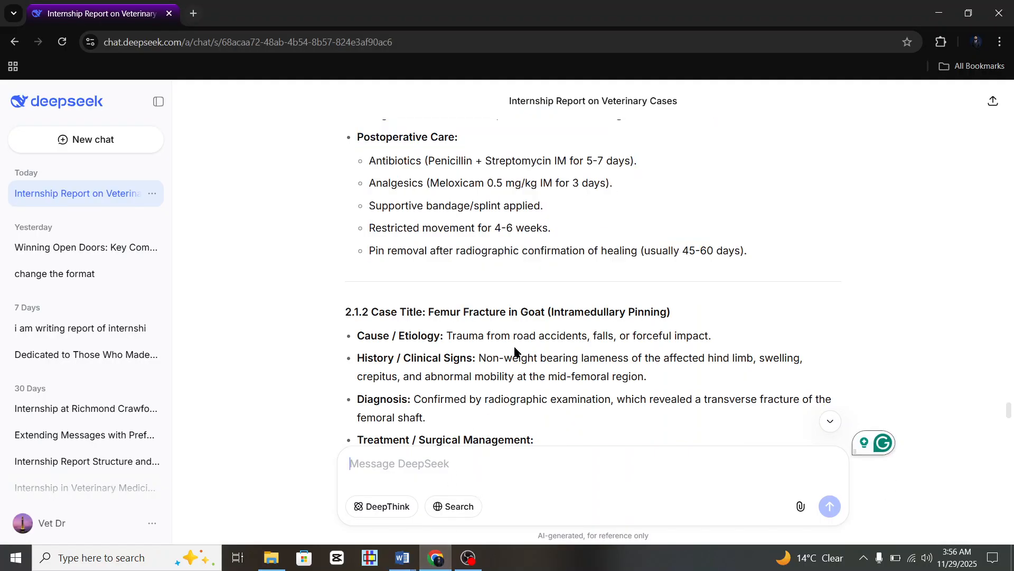
pyautogui.scroll(-9, 515, 350)
pyautogui.scroll(-20, 515, 350)
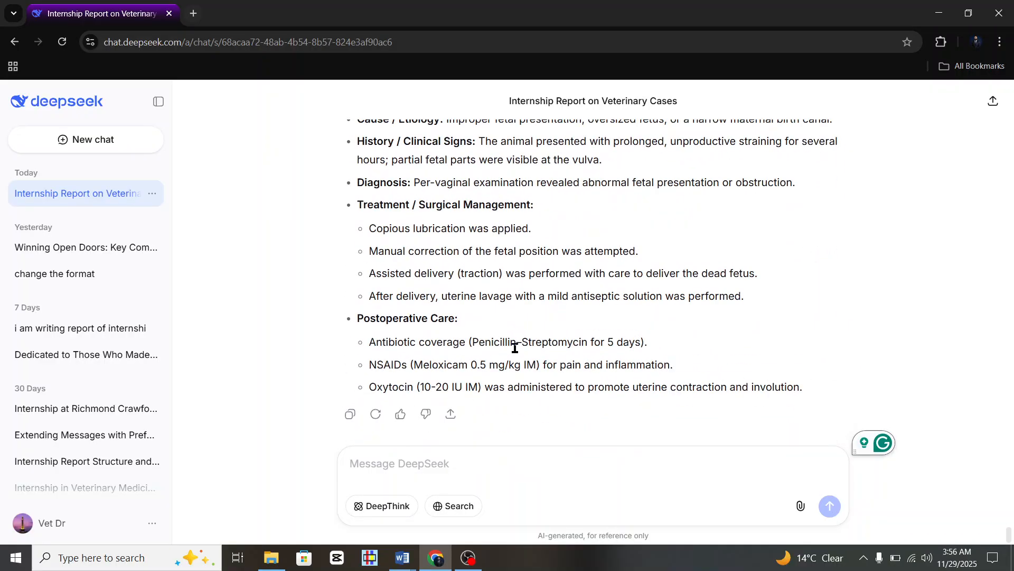
pyautogui.write('ki')
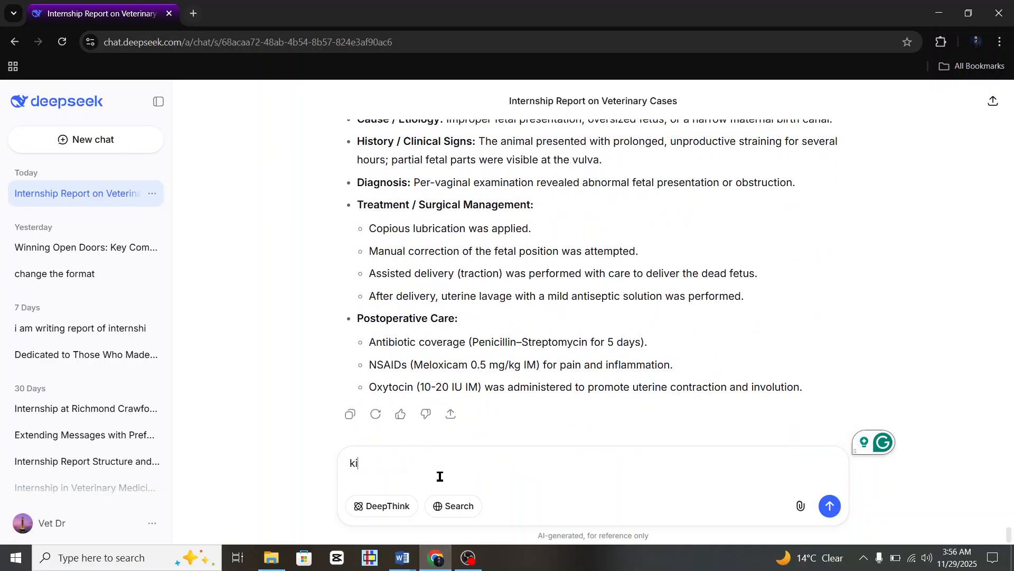
pyautogui.write('ndly send e')
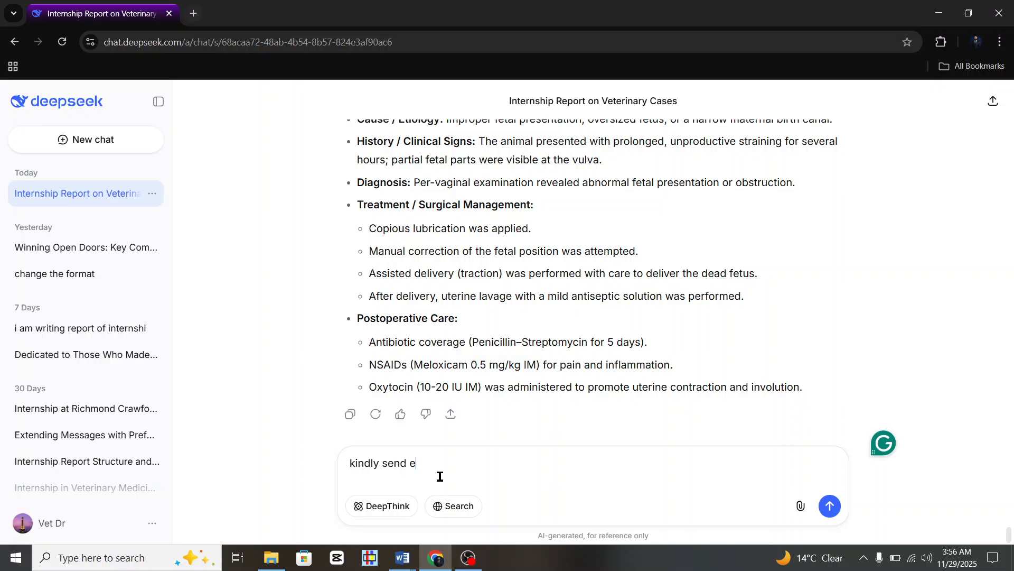
pyautogui.press('BackSpace')
pyautogui.write('me all figures ca')
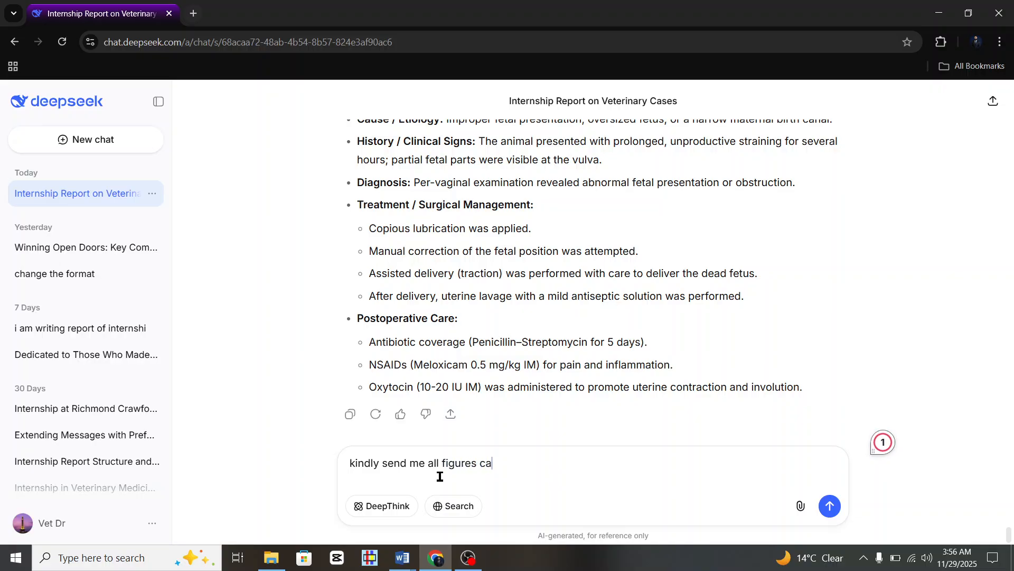
pyautogui.write('ptions of one line')
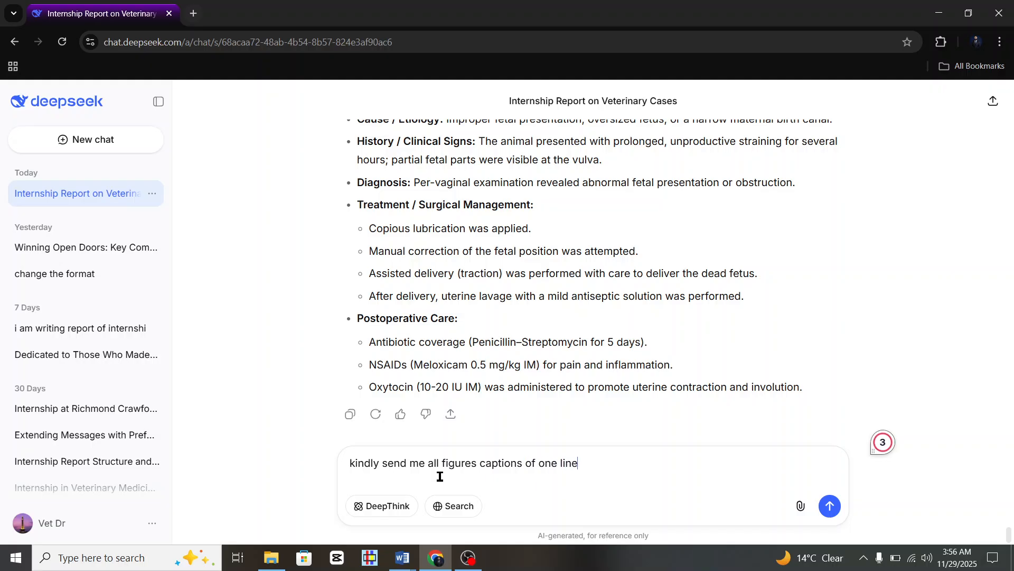
pyautogui.press('Return')
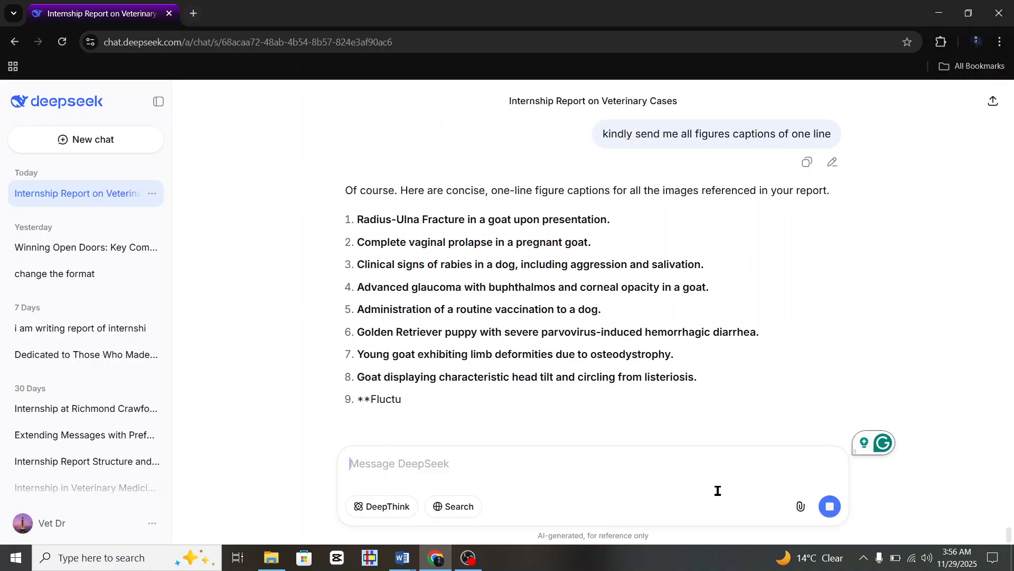
# Stop the numbered reply and ask DeepSeek to drop numbering and add bold Figure labels.
pyautogui.click(830, 506)
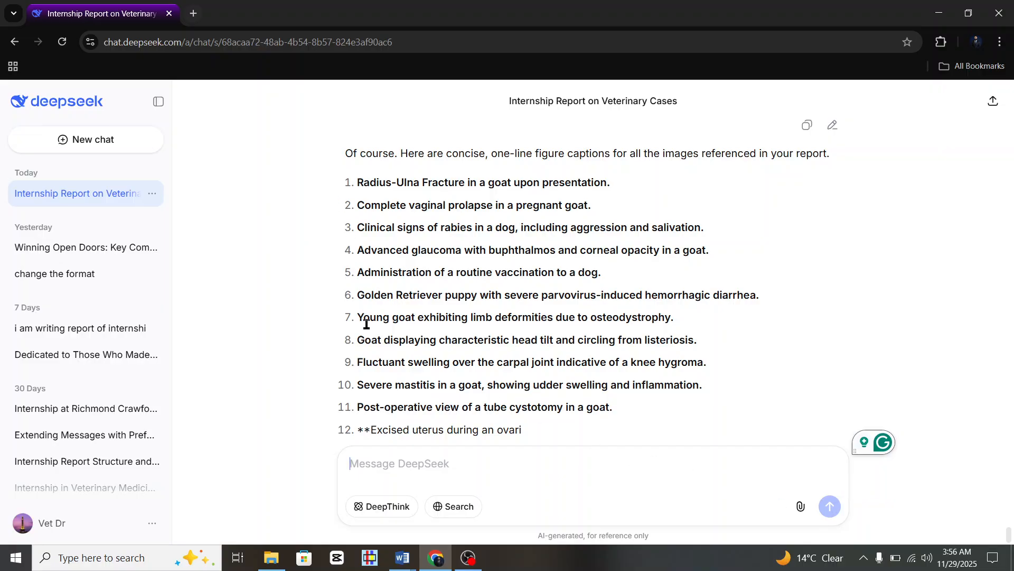
pyautogui.write('remov')
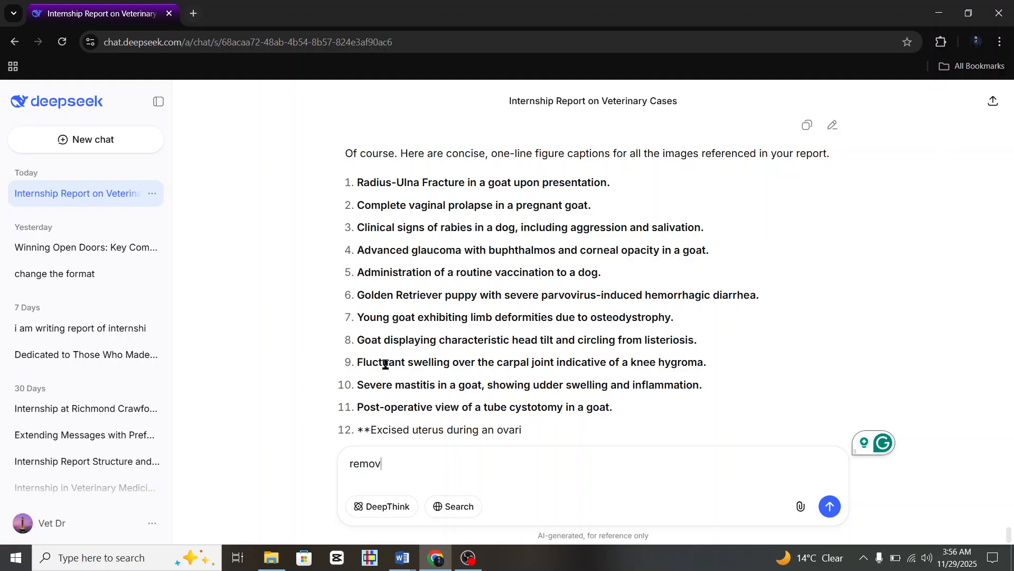
pyautogui.write('e these')
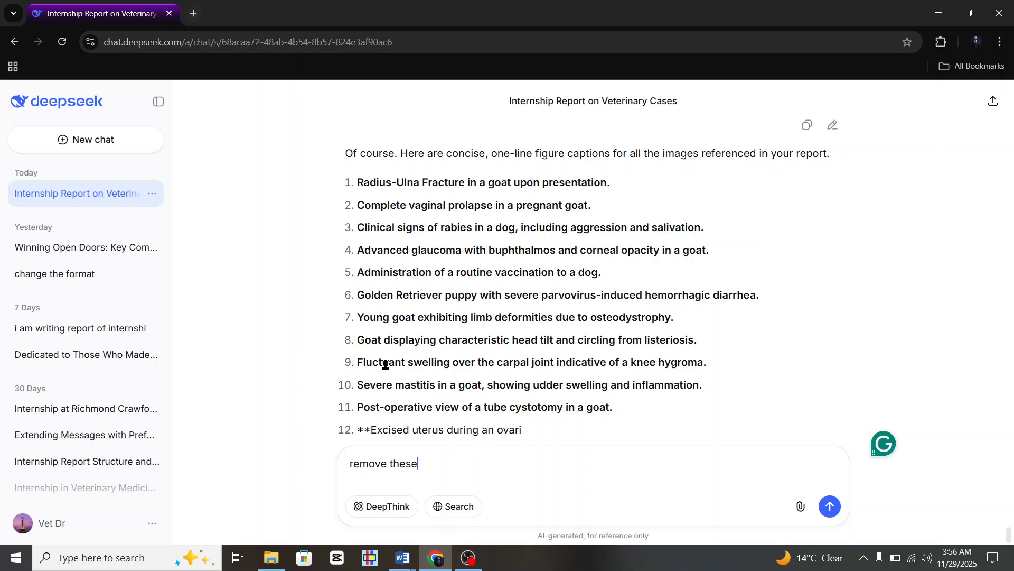
pyautogui.write(' numbering and add figure 1.1 in bold')
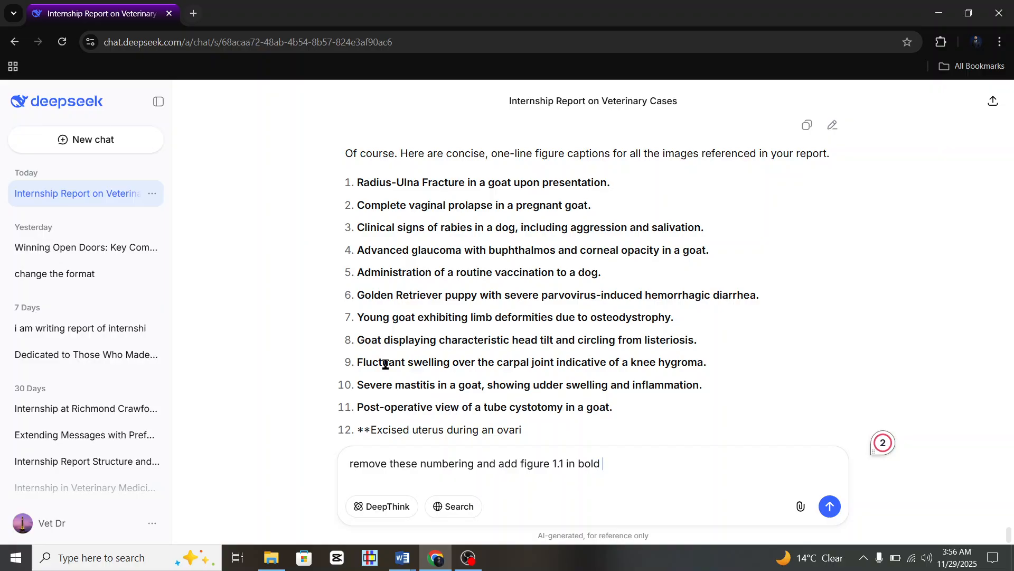
pyautogui.press('BackSpace')
pyautogui.press('BackSpace')
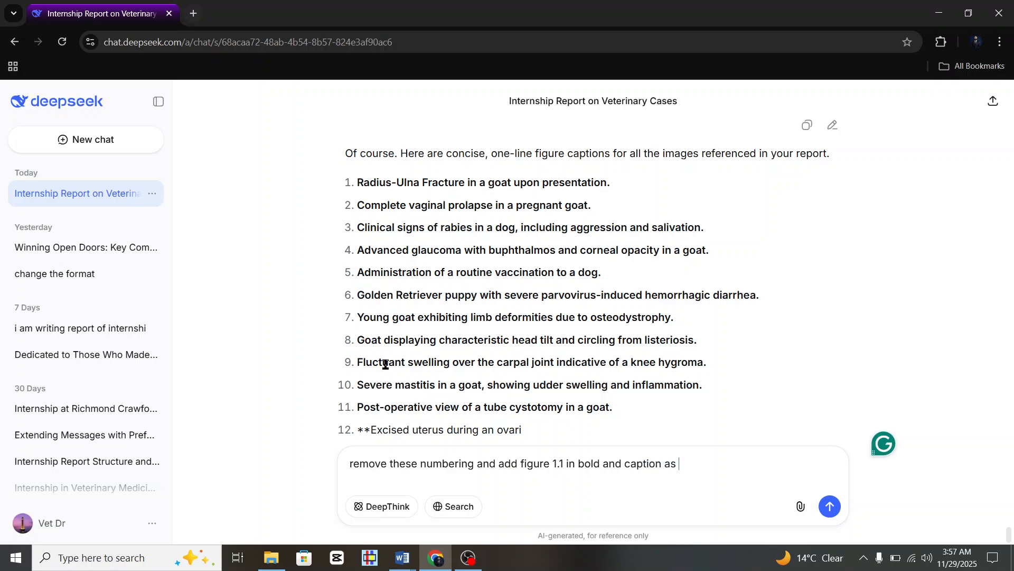
pyautogui.write('d')
pyautogui.press('Return')
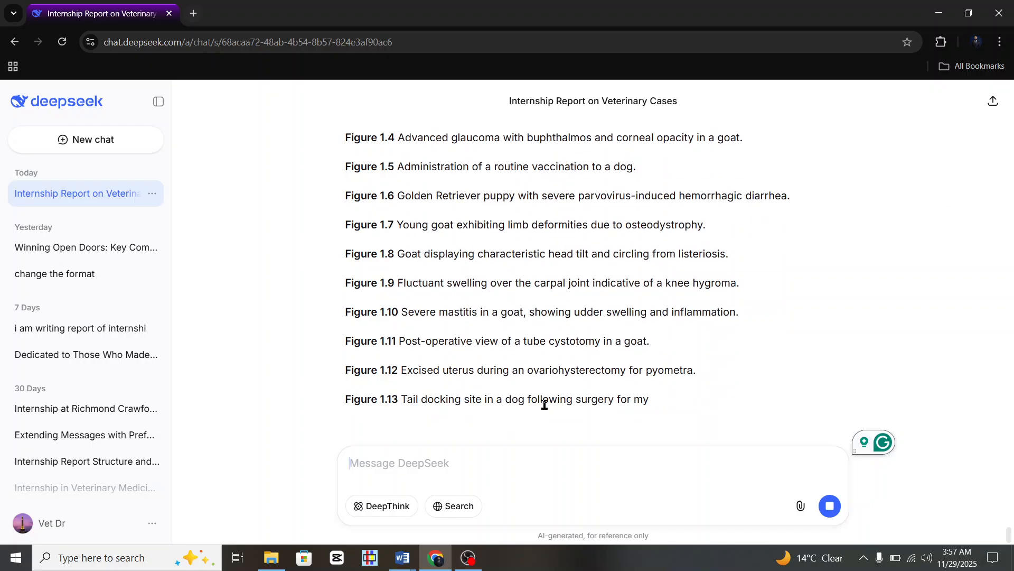
# Stop the reformatted reply and select the Figure 1.1 caption line.
pyautogui.click(828, 510)
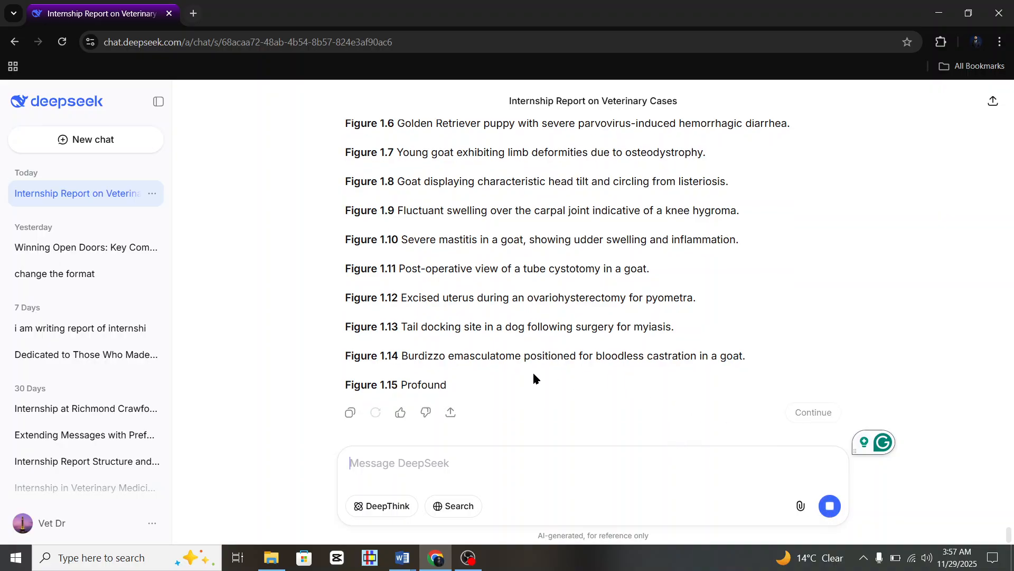
pyautogui.scroll(2, 518, 379)
pyautogui.scroll(-1, 403, 392)
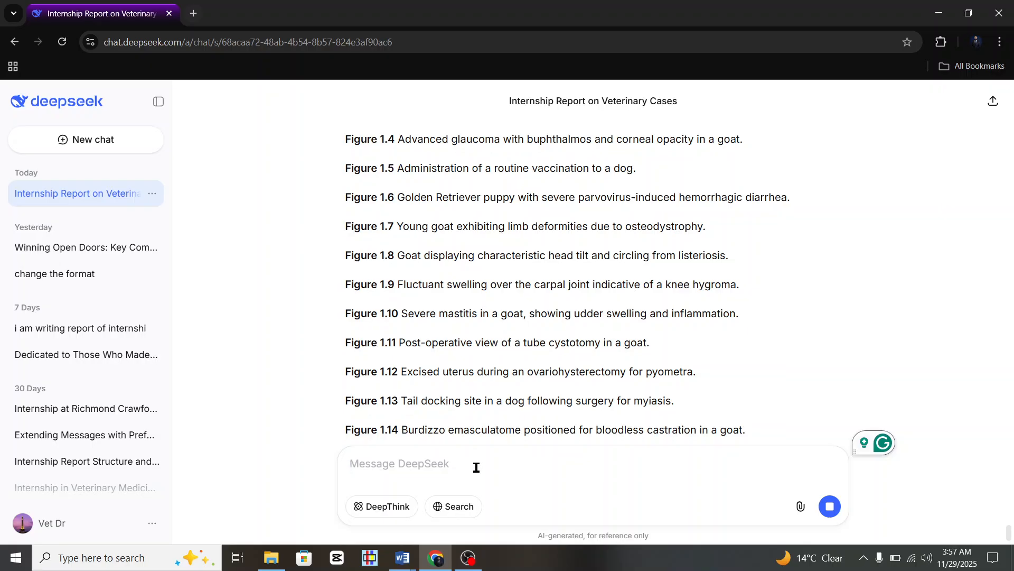
pyautogui.scroll(4, 395, 339)
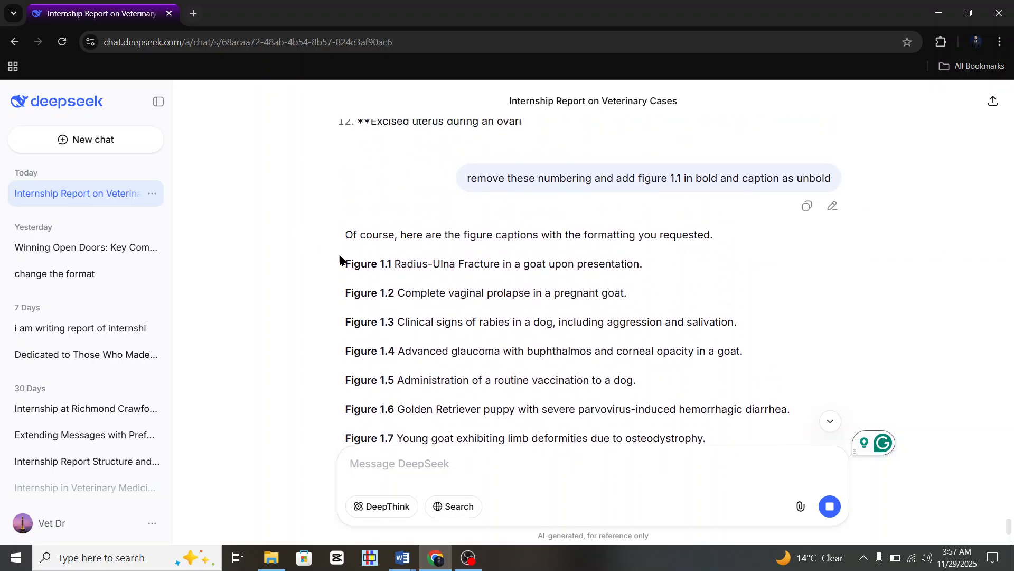
pyautogui.moveTo(358, 262); pyautogui.dragTo(667, 267)
pyautogui.hotkey('ctrl', 'c')
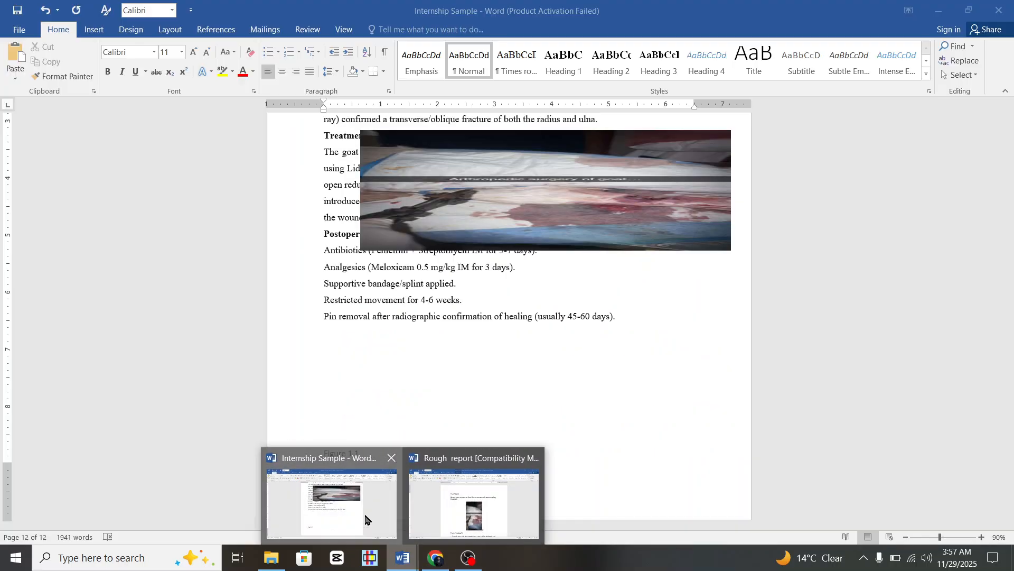
# Swap the placeholder for the centred caption 'Figure 1.1 Radius-Ulna Fracture in a goat upon presentation.' under the photo.
pyautogui.click(317, 486)
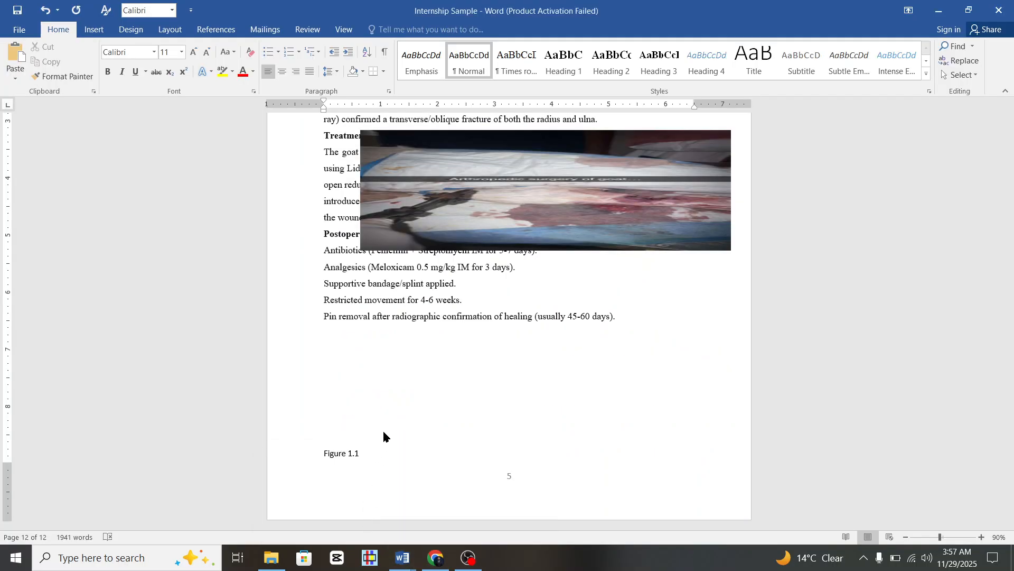
pyautogui.click(368, 456)
pyautogui.press('BackSpace')
pyautogui.press('BackSpace')
pyautogui.press('BackSpace')
pyautogui.press('BackSpace')
pyautogui.press('BackSpace')
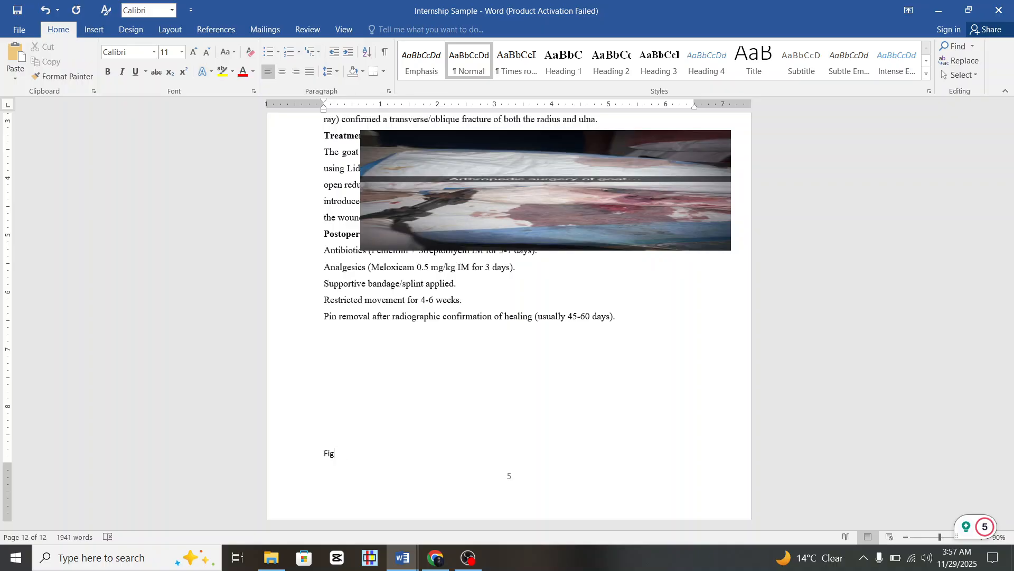
pyautogui.press('BackSpace')
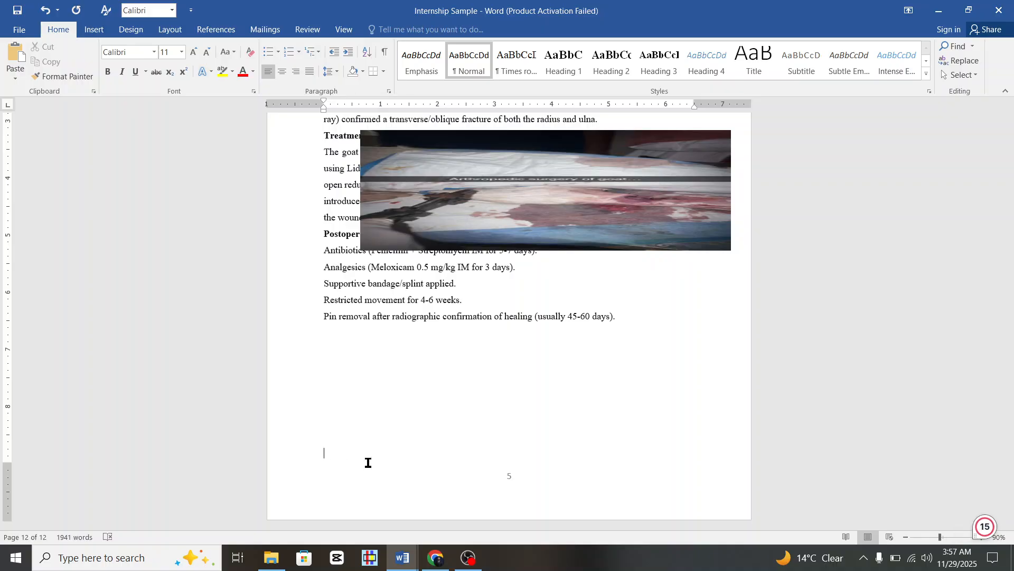
pyautogui.hotkey('ctrl', 'v')
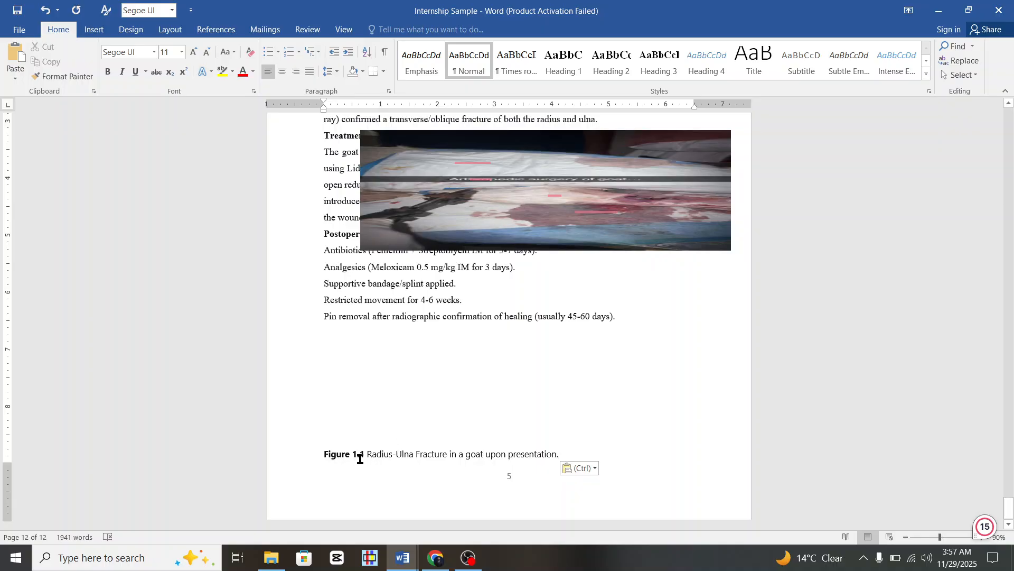
pyautogui.hotkey('ctrl', 'e')
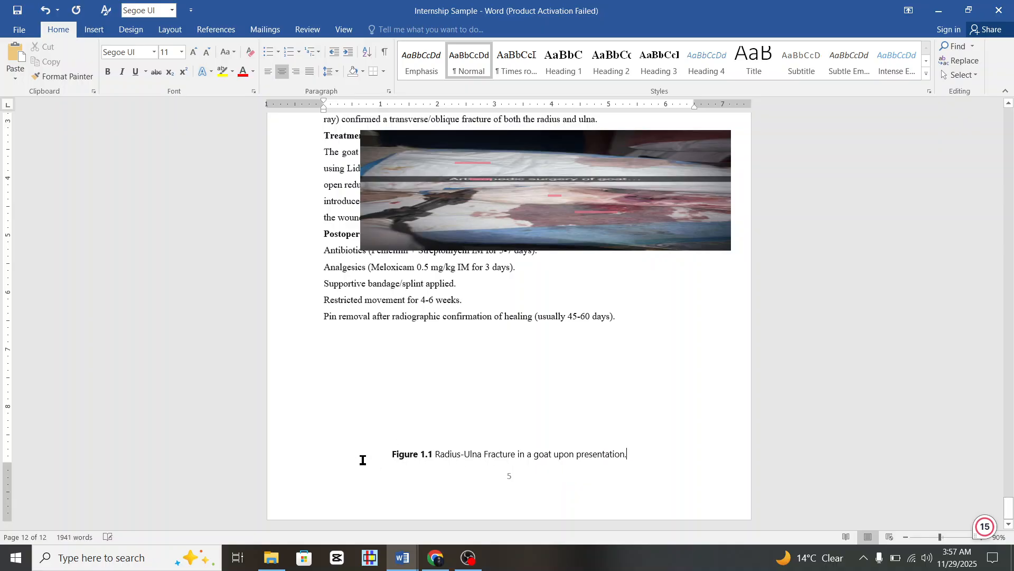
pyautogui.moveTo(485, 189); pyautogui.dragTo(446, 382)
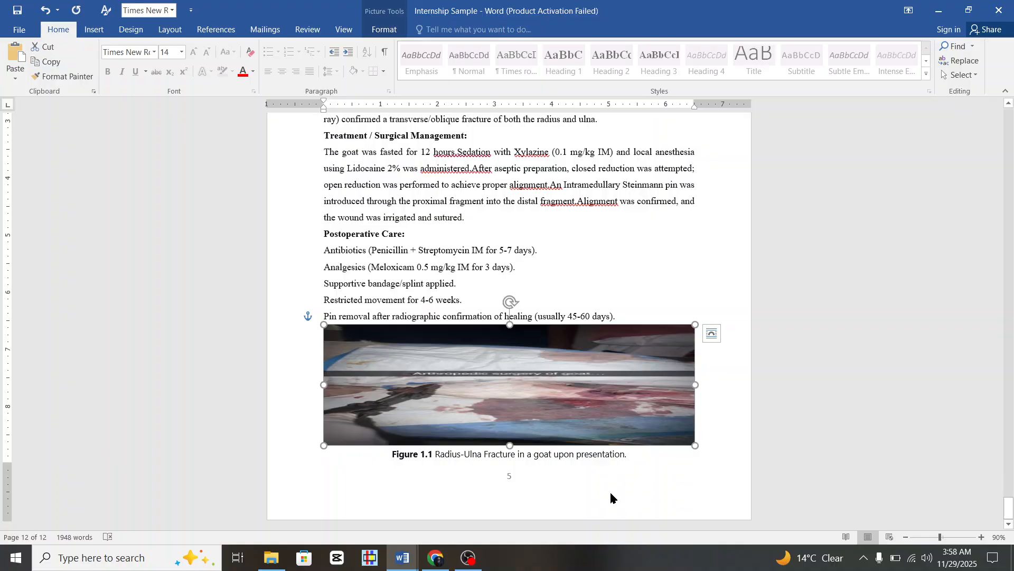
pyautogui.click(644, 455)
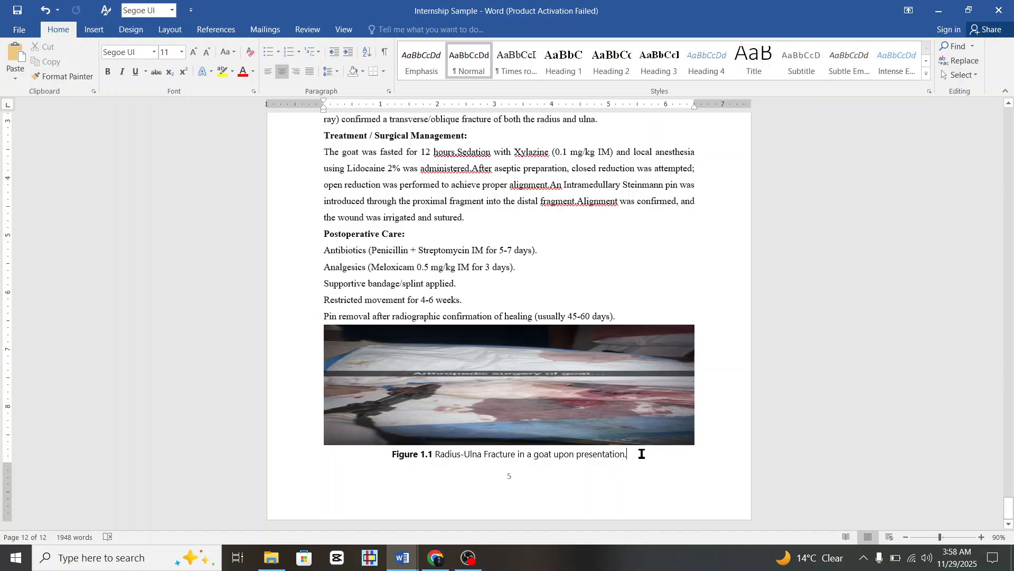
pyautogui.hotkey('ctrl', 'Return')
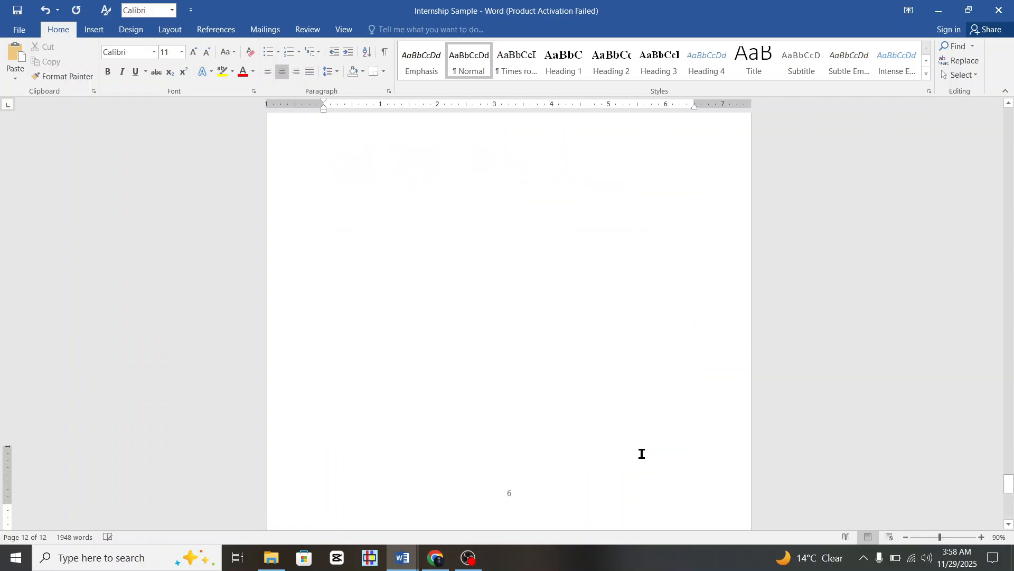
pyautogui.scroll(10, 642, 454)
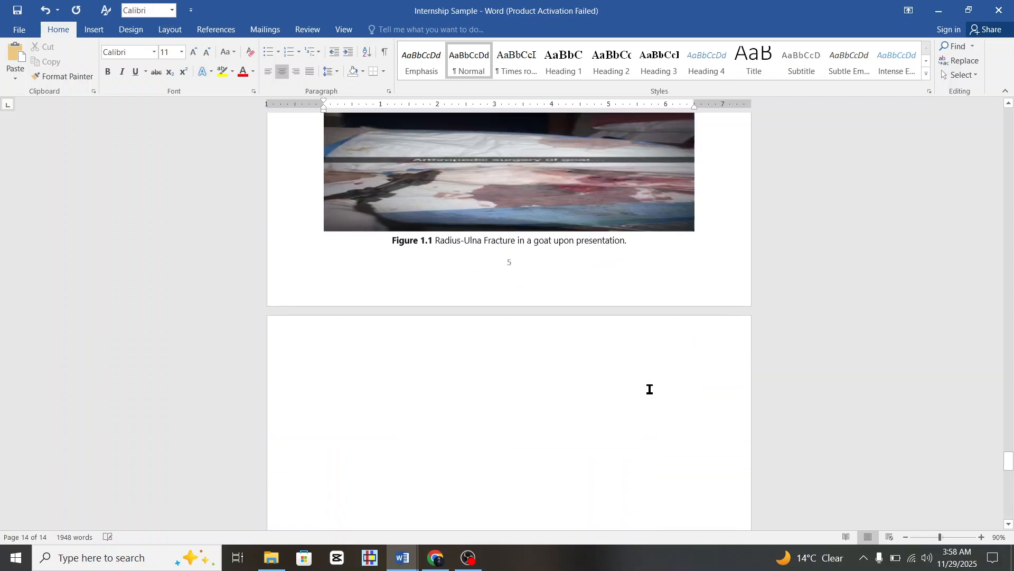
pyautogui.scroll(-10, 667, 400)
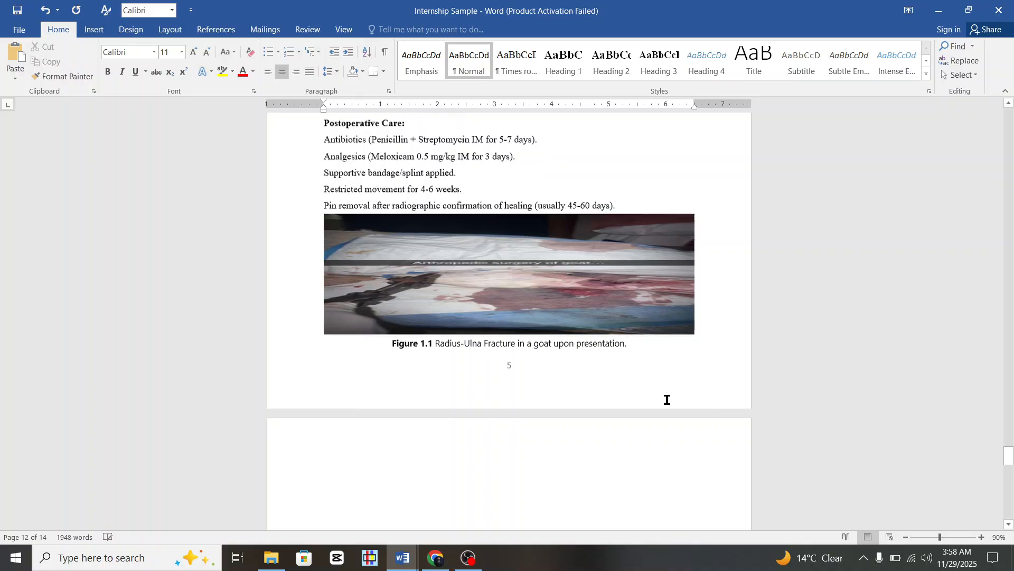
pyautogui.click(547, 423)
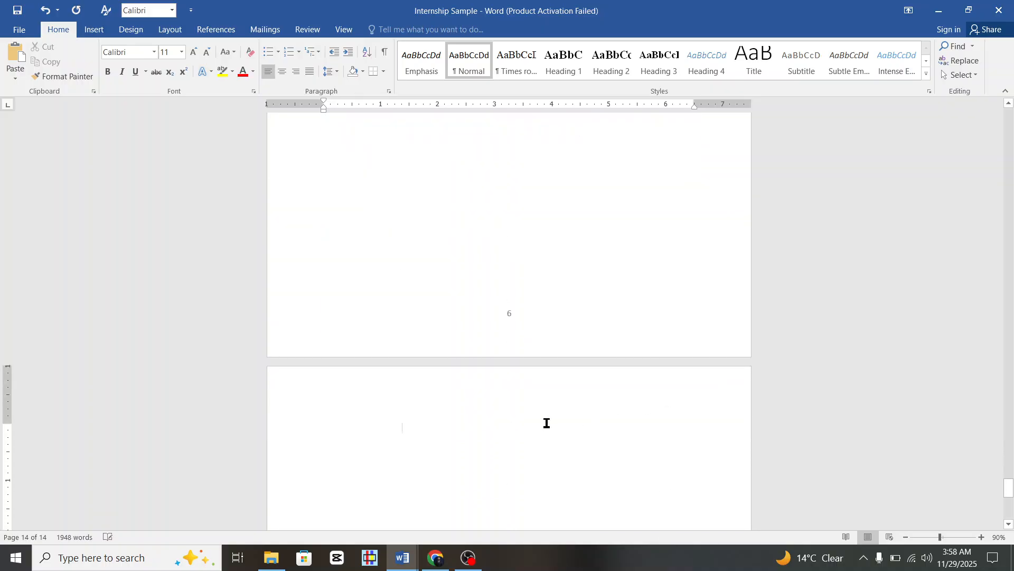
pyautogui.hotkey('ctrl', 'v')
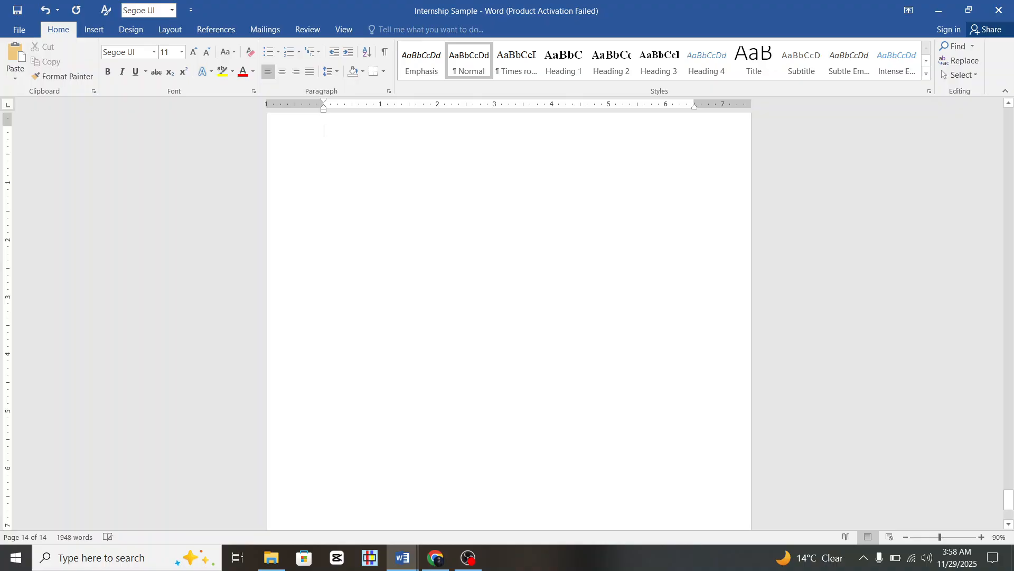
pyautogui.press('BackSpace')
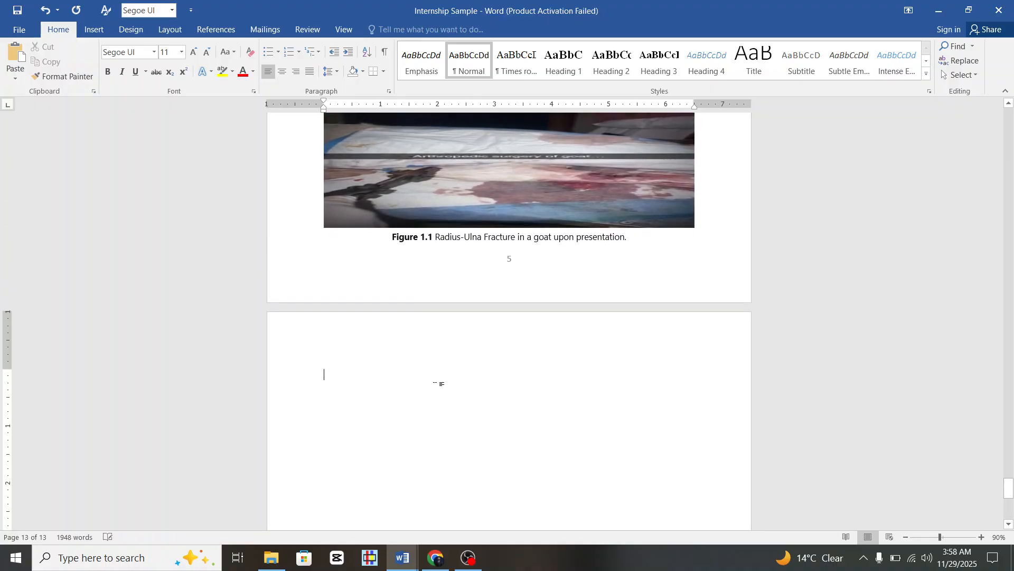
pyautogui.scroll(3, 572, 178)
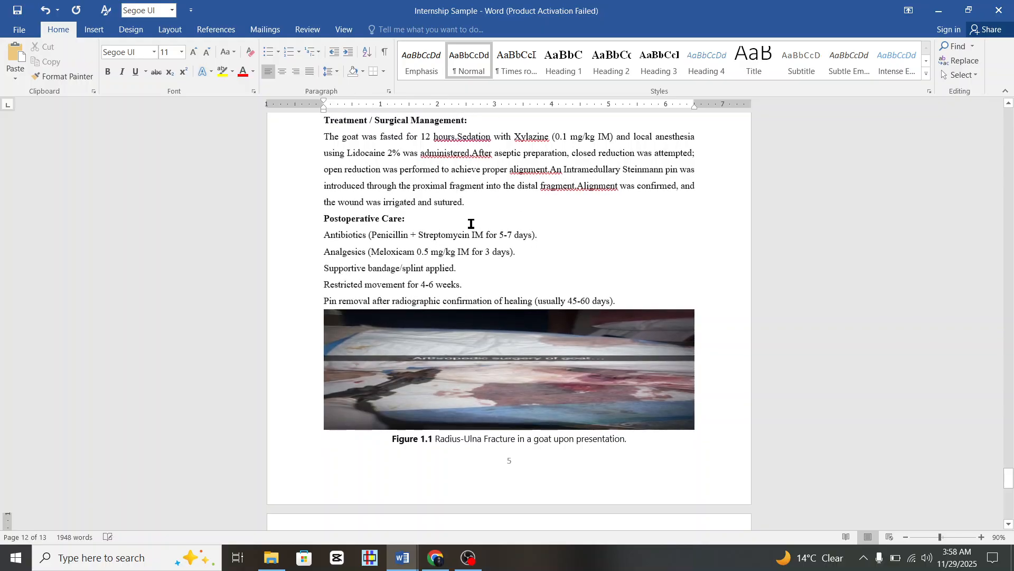
pyautogui.scroll(-3, 503, 154)
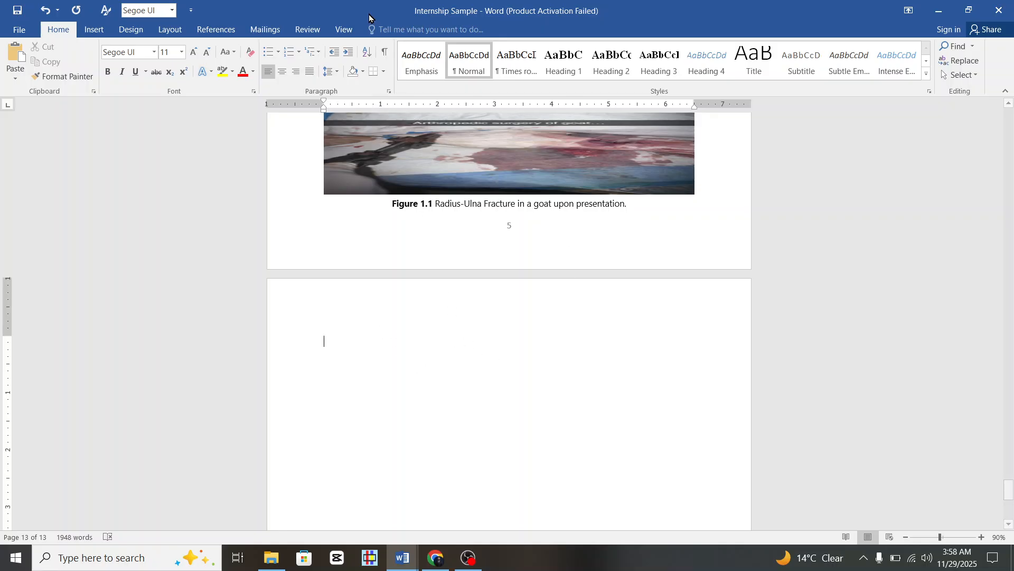
pyautogui.click(385, 51)
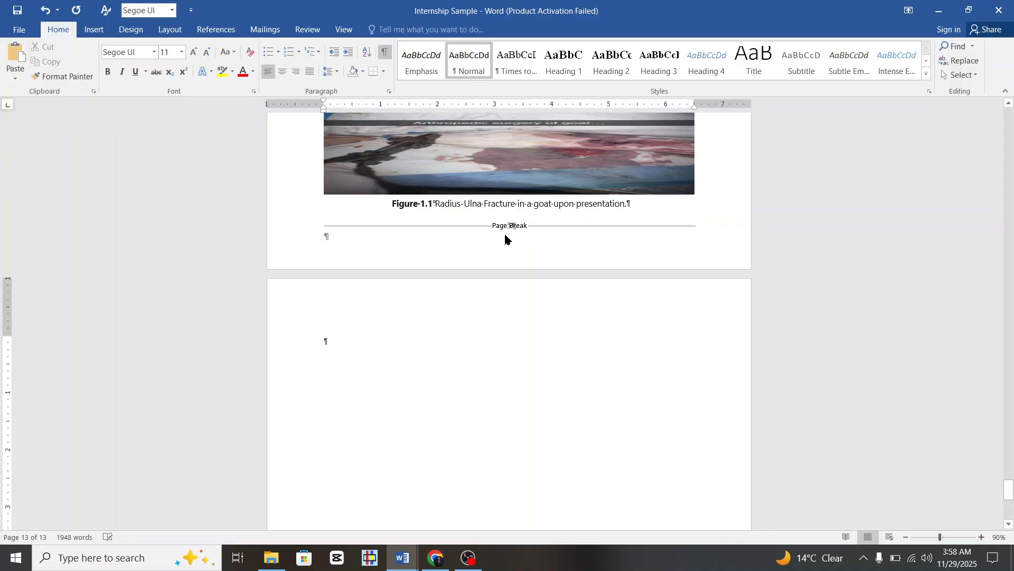
pyautogui.click(383, 52)
pyautogui.scroll(10, 443, 263)
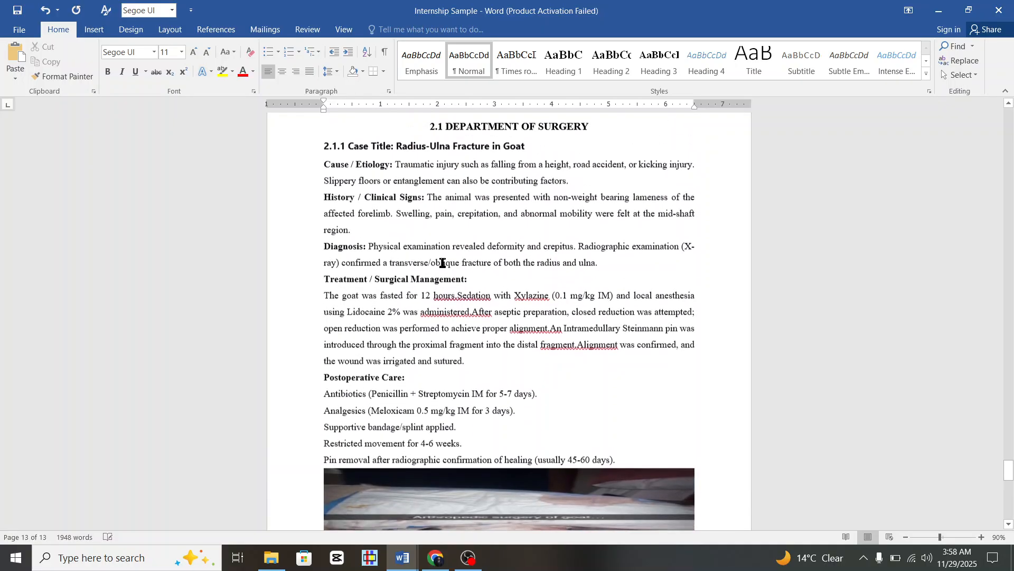
# Inspect the styles of the CHAPTER-II heading and the 2.1.1 case heading.
pyautogui.scroll(2, 443, 262)
pyautogui.scroll(-3, 443, 263)
pyautogui.scroll(1, 443, 263)
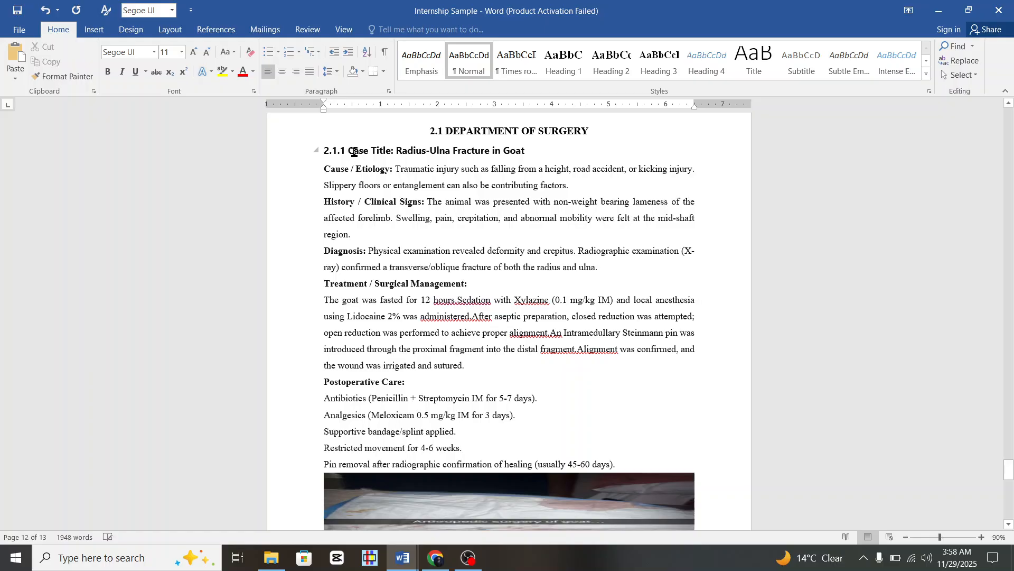
pyautogui.click(355, 152)
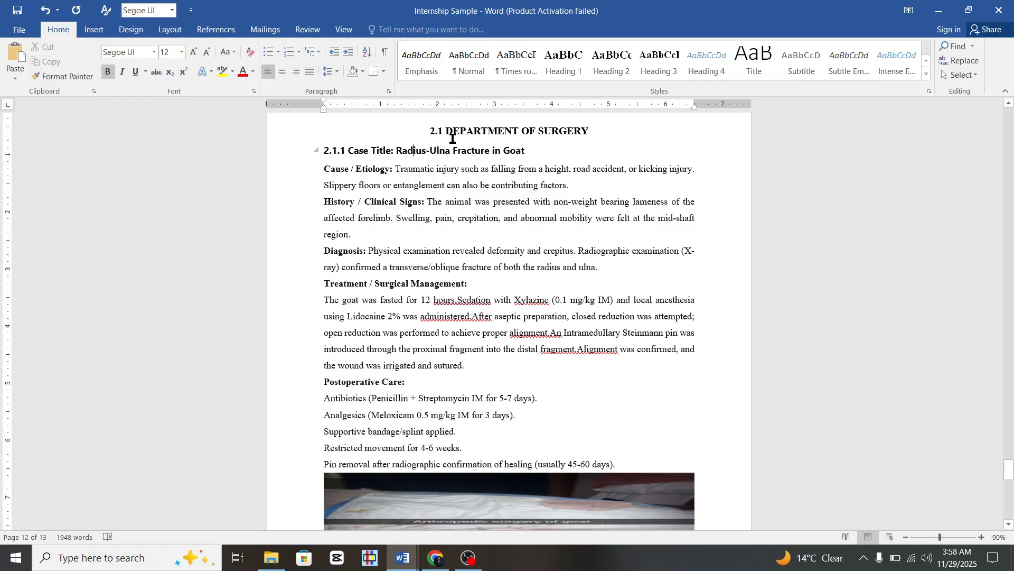
pyautogui.scroll(1, 453, 138)
pyautogui.click(501, 135)
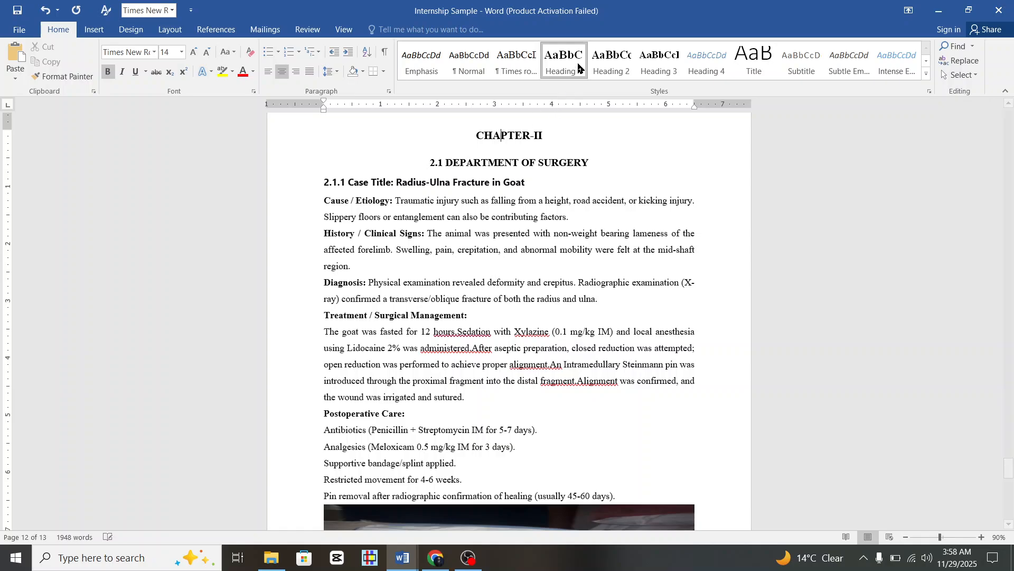
pyautogui.press('Down')
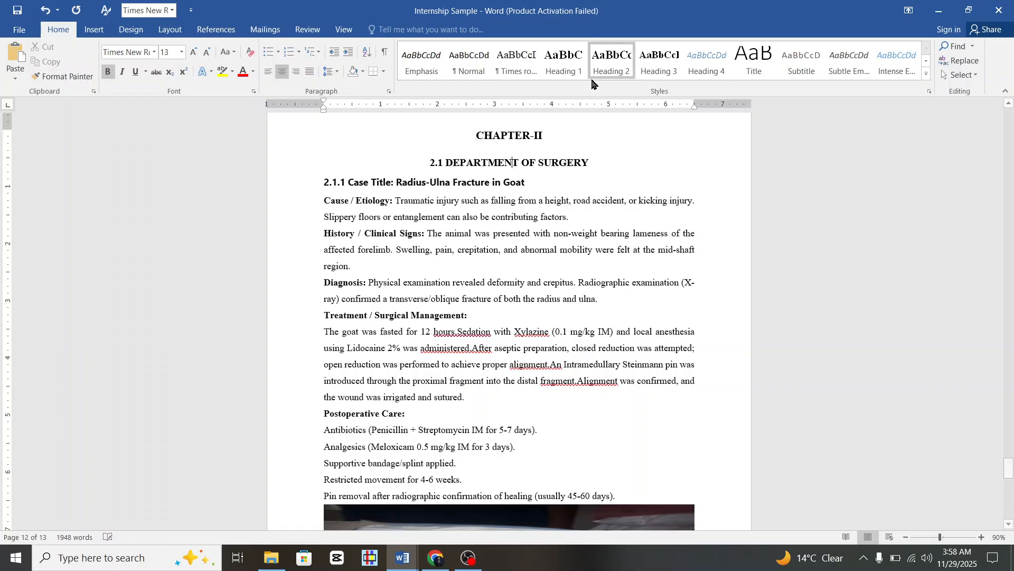
# Set the 2.1.1 Case Title: Radius-Ulna Fracture in Goat heading to Times New Roman.
pyautogui.click(473, 183)
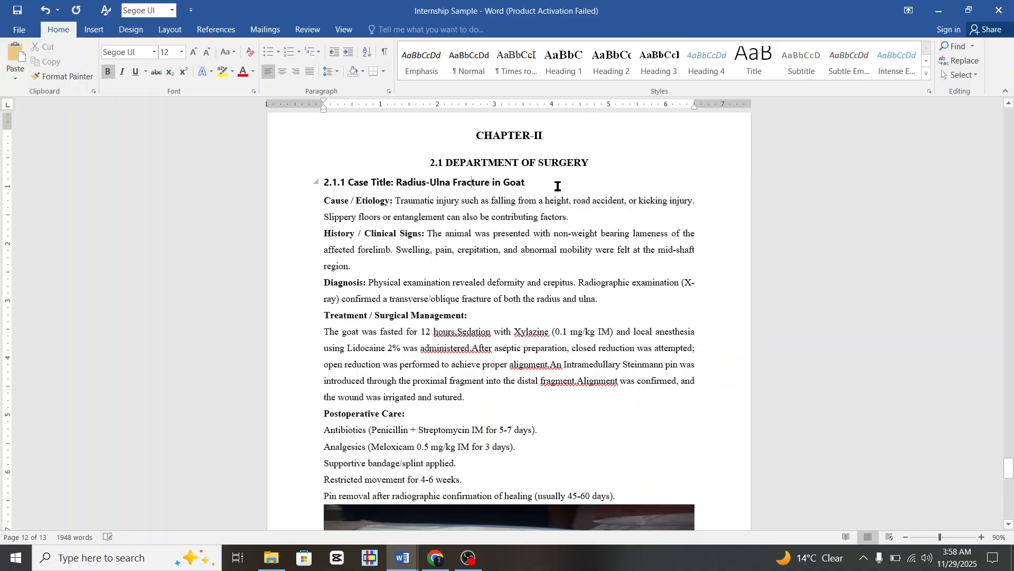
pyautogui.scroll(-1, 558, 186)
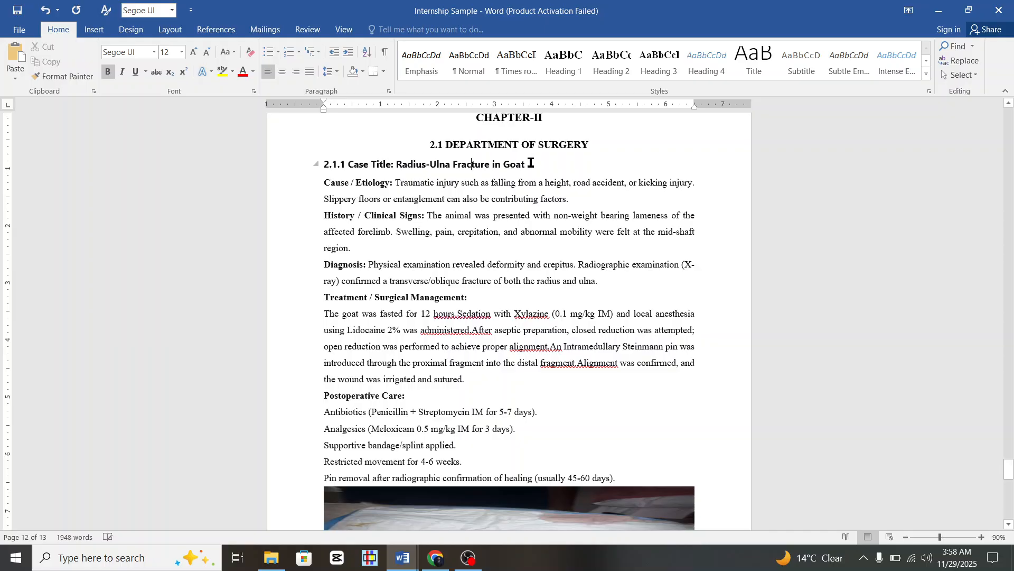
pyautogui.moveTo(531, 162); pyautogui.dragTo(327, 170)
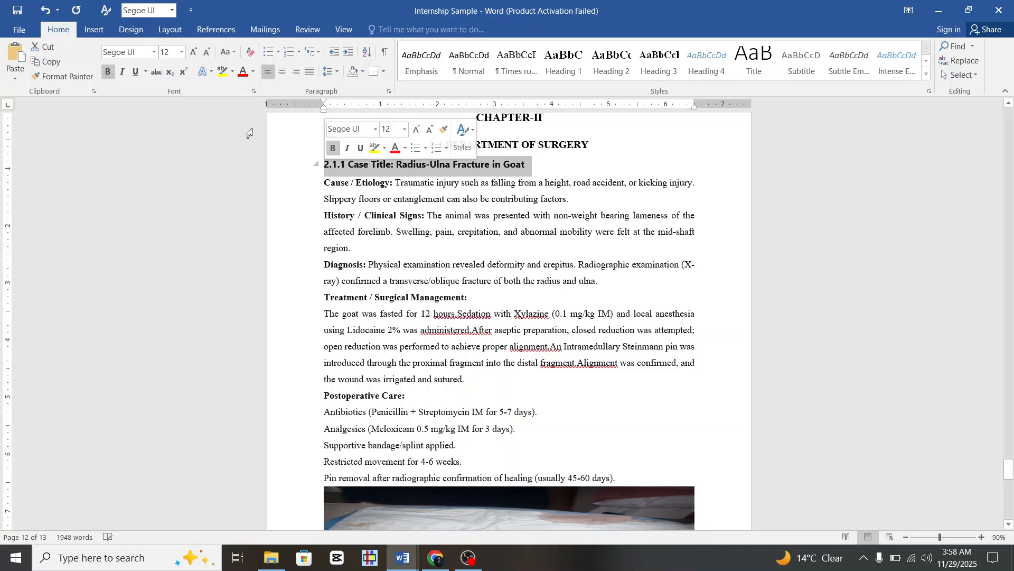
pyautogui.click(154, 52)
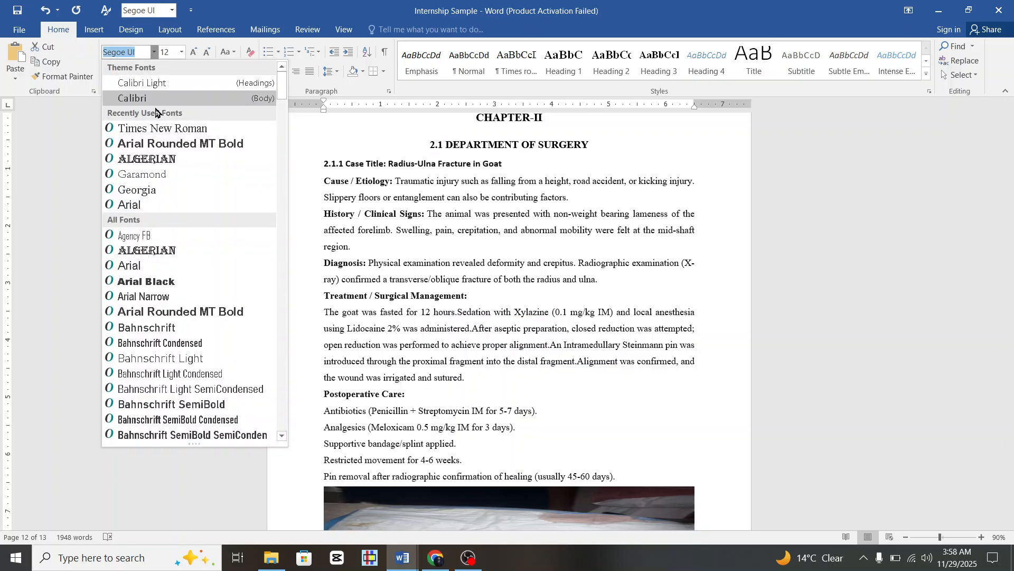
pyautogui.click(156, 128)
pyautogui.click(369, 195)
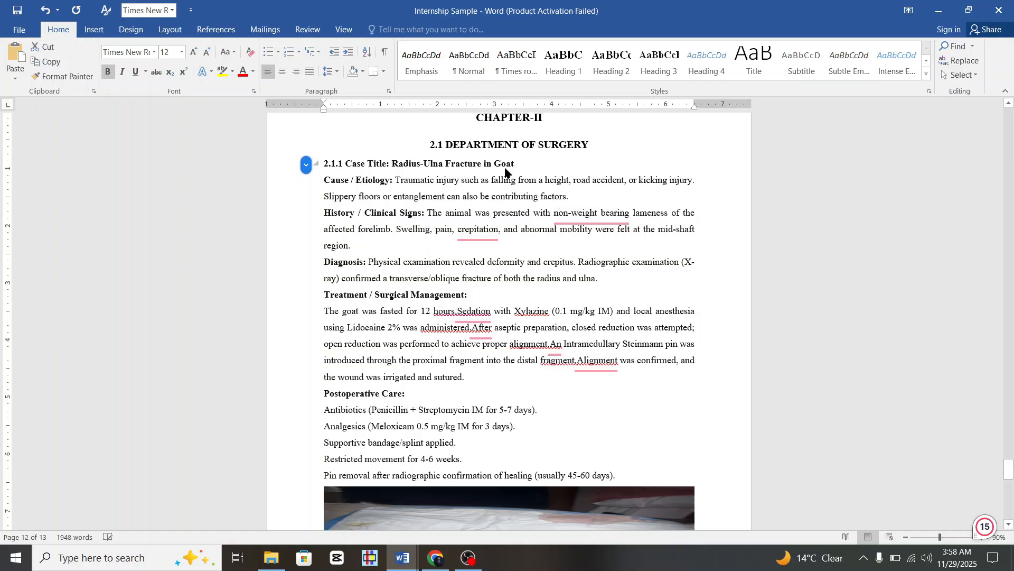
pyautogui.click(505, 170)
pyautogui.scroll(-8, 507, 211)
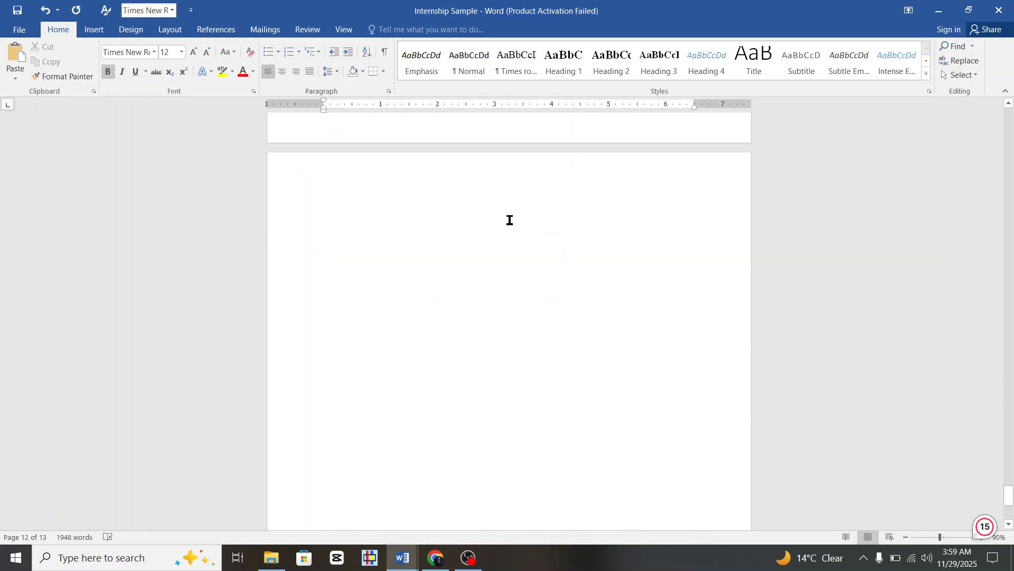
pyautogui.scroll(2, 350, 172)
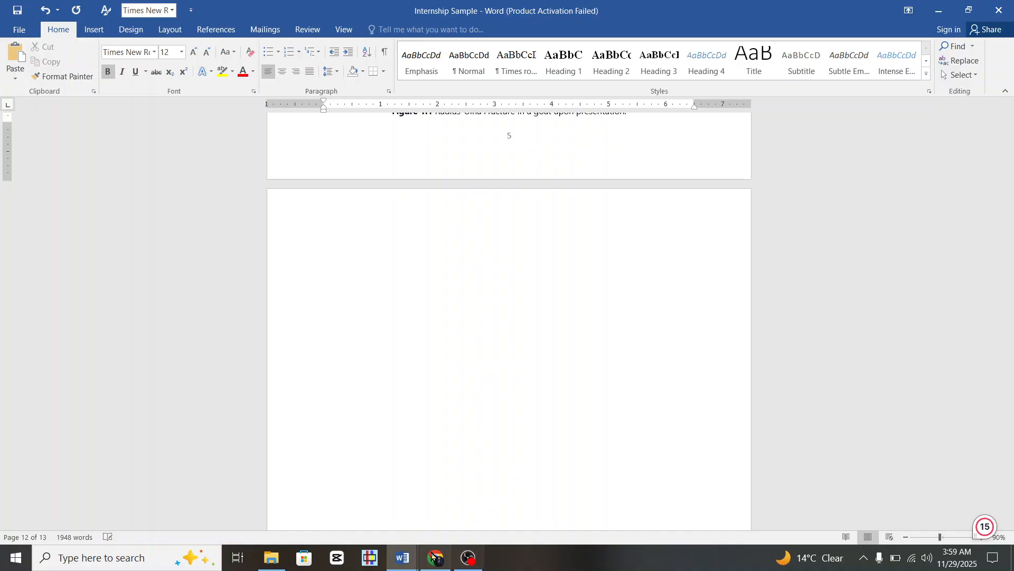
# In the DeepSeek chat, select the full 2.1.2 Femur Fracture in Goat case text for copying.
pyautogui.moveTo(435, 556)
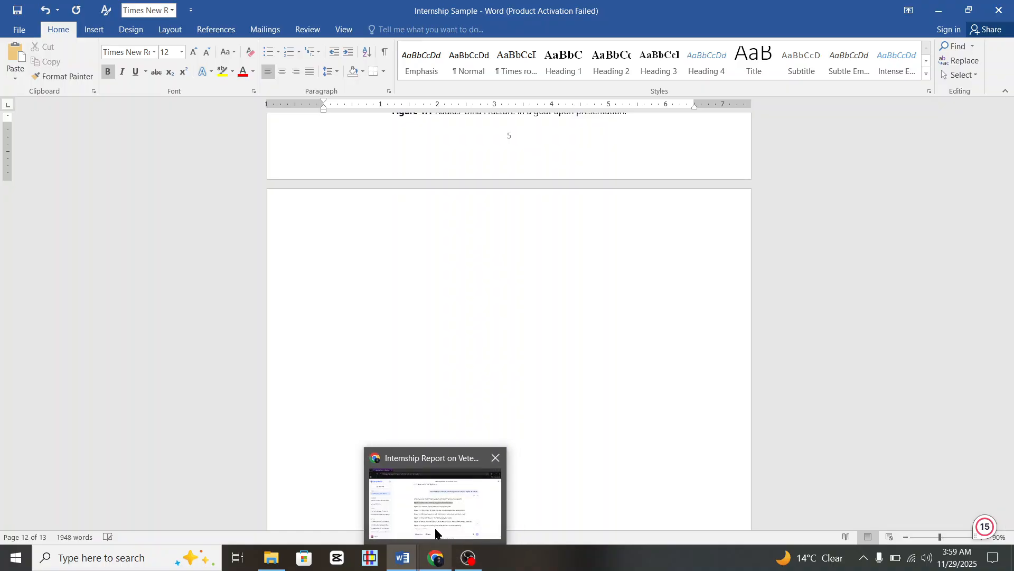
pyautogui.click(436, 532)
pyautogui.scroll(5, 494, 343)
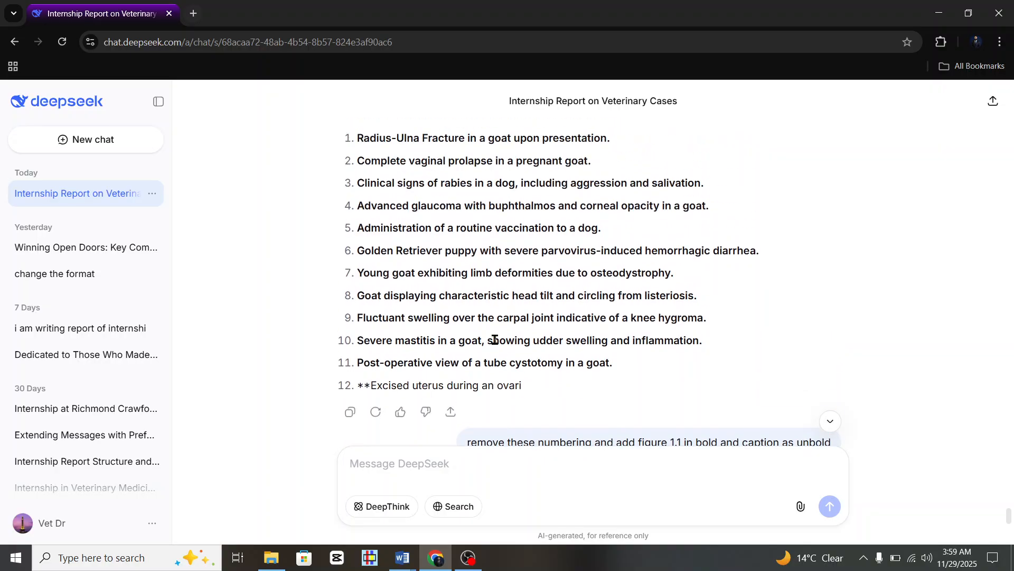
pyautogui.scroll(15, 495, 340)
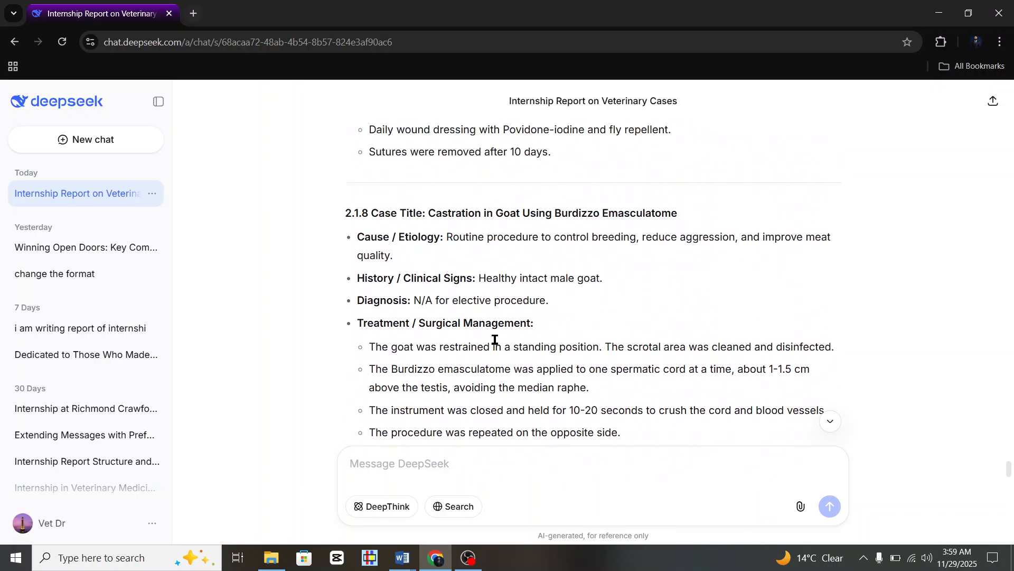
pyautogui.scroll(20, 494, 340)
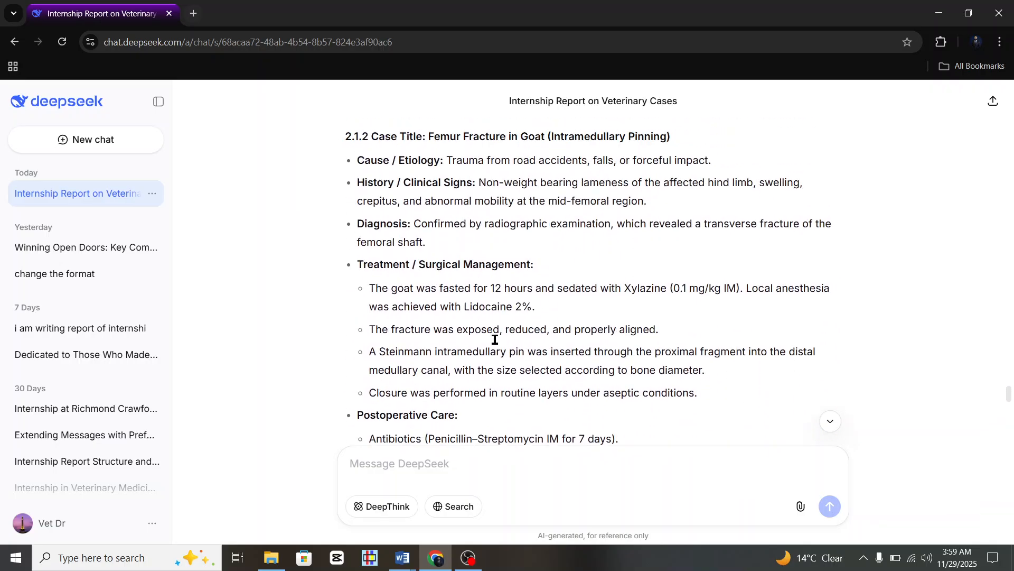
pyautogui.scroll(18, 495, 340)
pyautogui.scroll(-7, 494, 339)
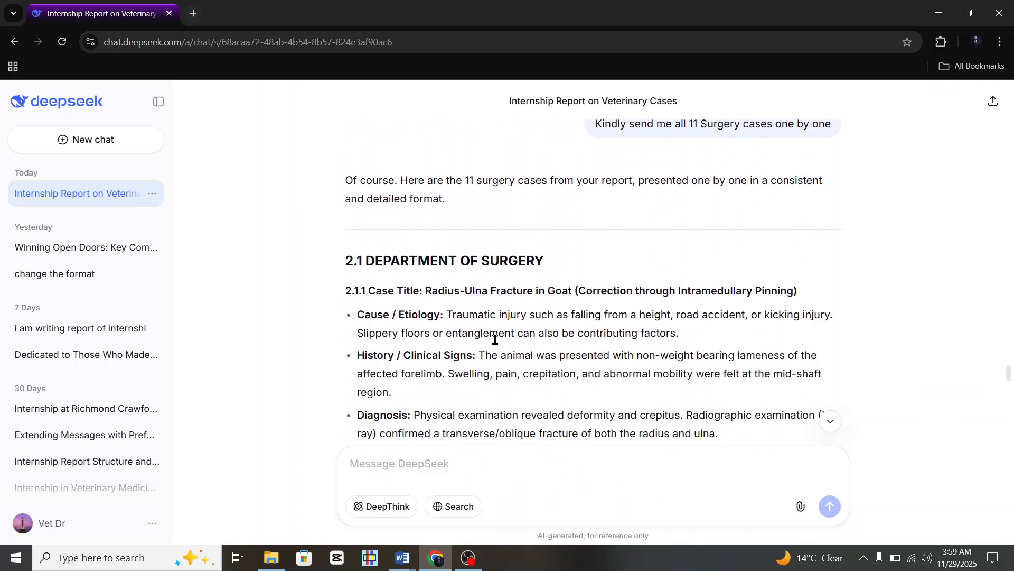
pyautogui.scroll(-2, 494, 339)
pyautogui.scroll(-16, 447, 324)
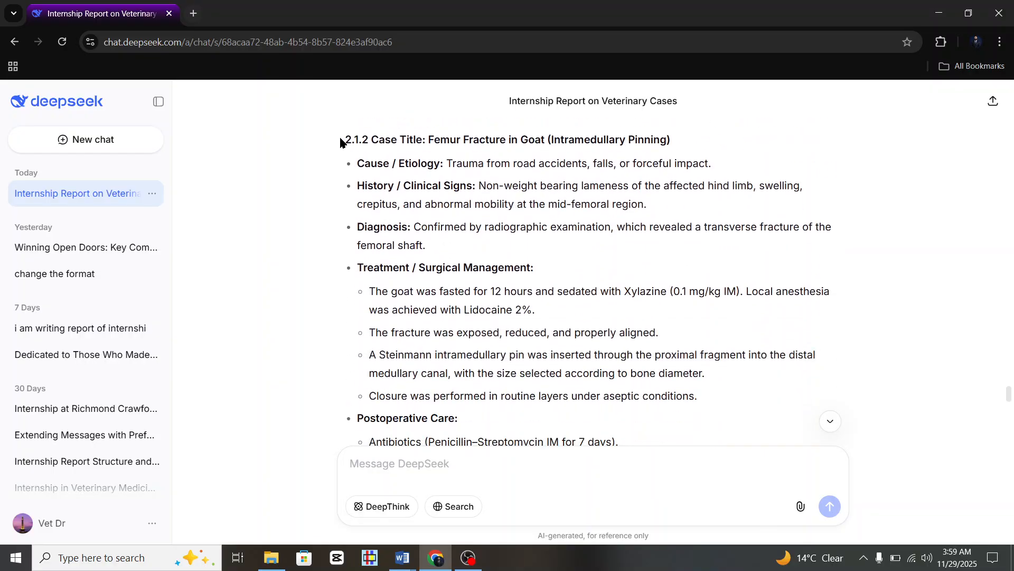
pyautogui.moveTo(341, 142); pyautogui.dragTo(730, 136)
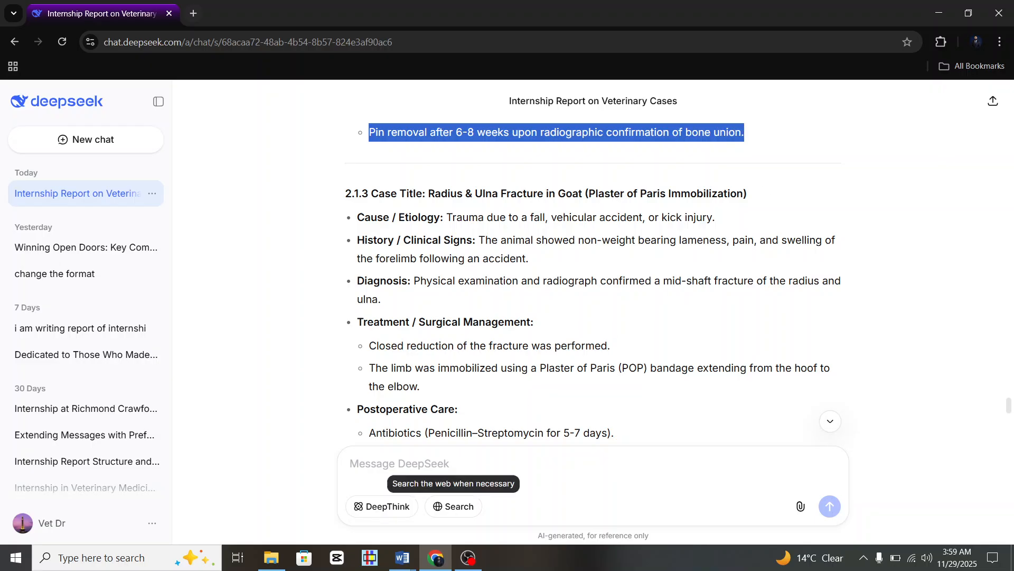
# Paste the copied Femur Fracture case at the top of the blank page in the Word report.
pyautogui.moveTo(402, 557)
pyautogui.click(384, 523)
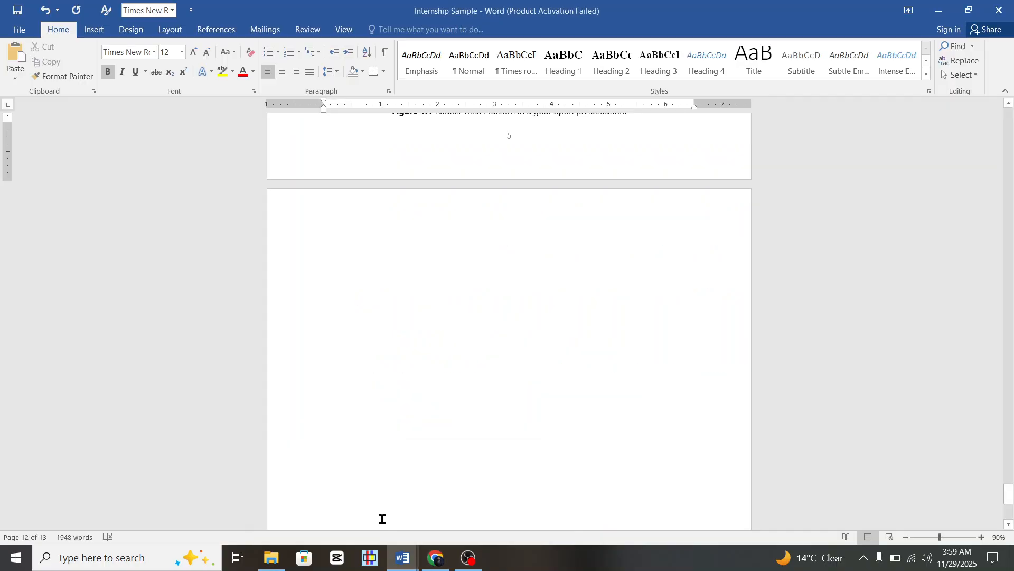
pyautogui.click(348, 245)
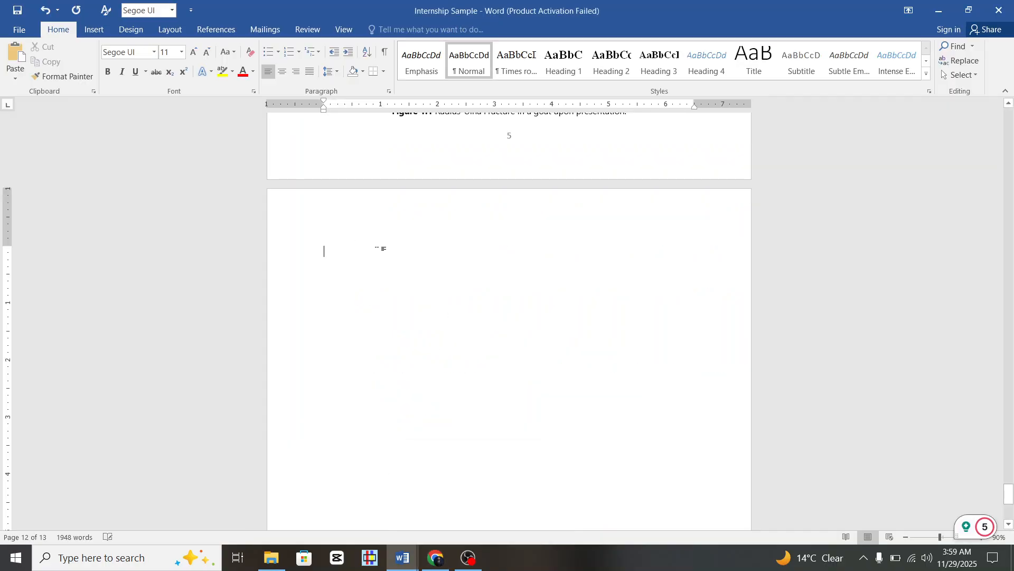
pyautogui.write('2.1.2 Case Title: Femur Fracture in Goat (Intramedullary Pinning) Cause / Etiology: Trauma from road accidents, falls, or forceful impact. History / Clinical Signs: Non-weight bearing lameness of the affected hind limb, swelling, crepitus, and abnormal mobility at the mid-femoral region. Diagnosis: Confirmed by radiographic examination, which revealed a transverse fracture of the femoral shaft. Treatment / Surgical Management: The goat was fasted for 12 hours and sedated with Xylazine (0.1 mg/kg IM). Local anesthesia was achieved with Lidocaine 2%. The fracture was exposed, reduced, and properly aligned. A Steinmann intramedullary pin was inserted through the proximal fragment into the distal medullary canal, with the size selected according to bone diameter. Closure was performed in routine layers under aseptic conditions. Postoperative Care: Antibiotics (Penicillin–Streptomycin IM for 7 days). Analgesics (Meloxicam 0.5 mg/kg IM for 3 days). Restricted movement for 4-6 weeks with a supportive splint or bandage. Pin removal after 6-8 weeks upon radiographic confirmation of bone union.')
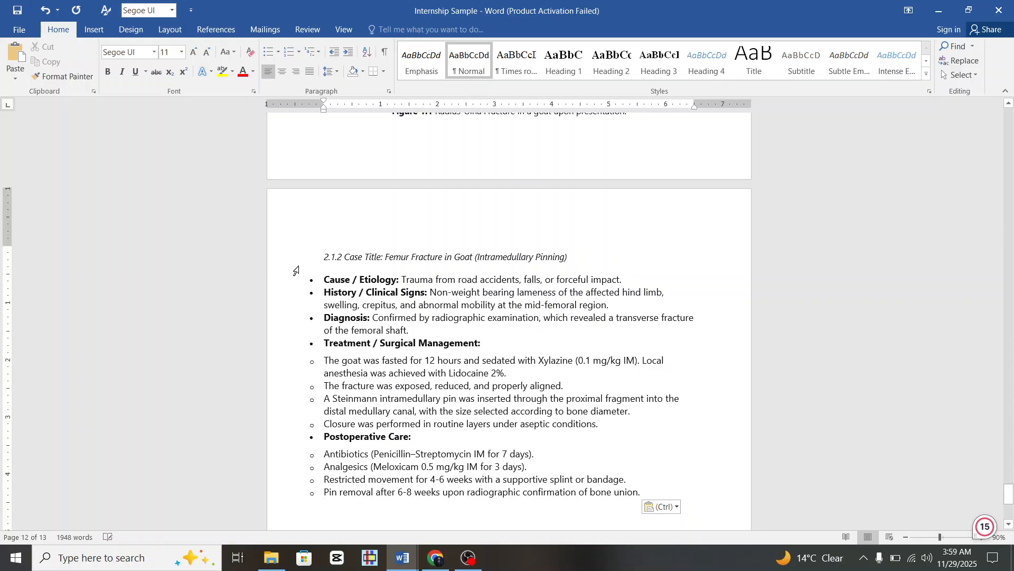
# Give the 2.1.2 case title the Heading 3 style in Times New Roman.
pyautogui.click(295, 258)
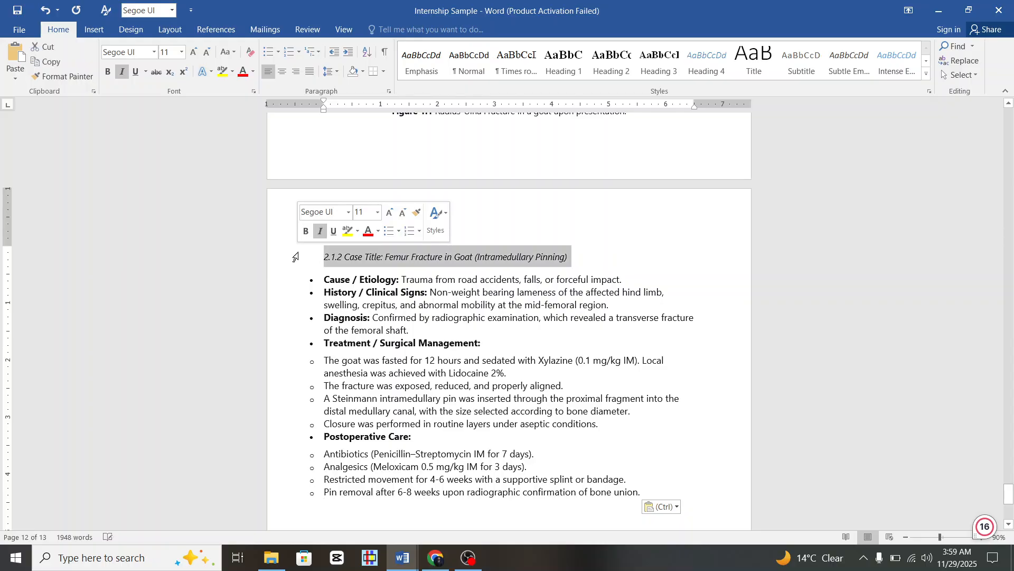
pyautogui.click(667, 67)
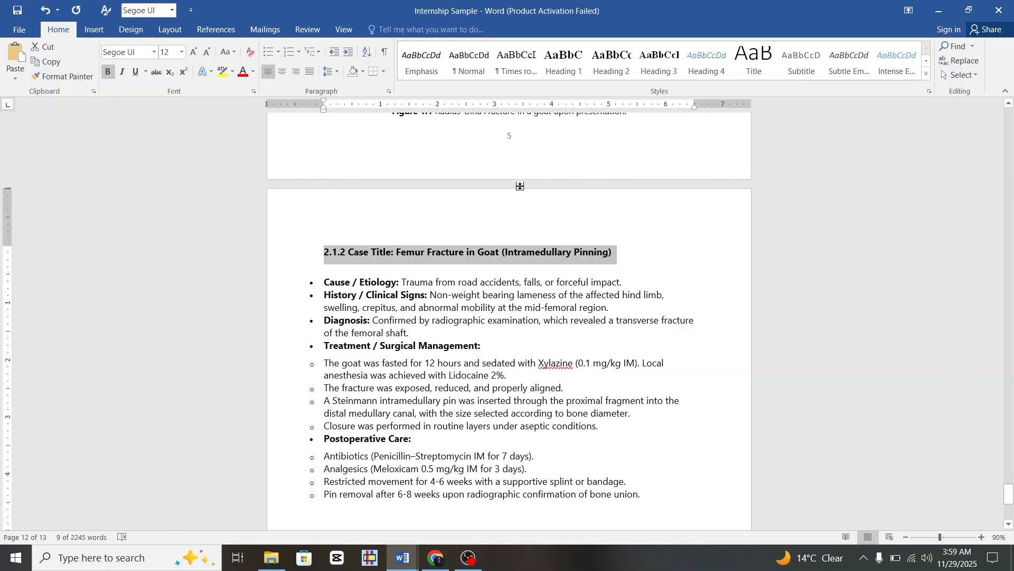
pyautogui.click(157, 55)
pyautogui.click(158, 127)
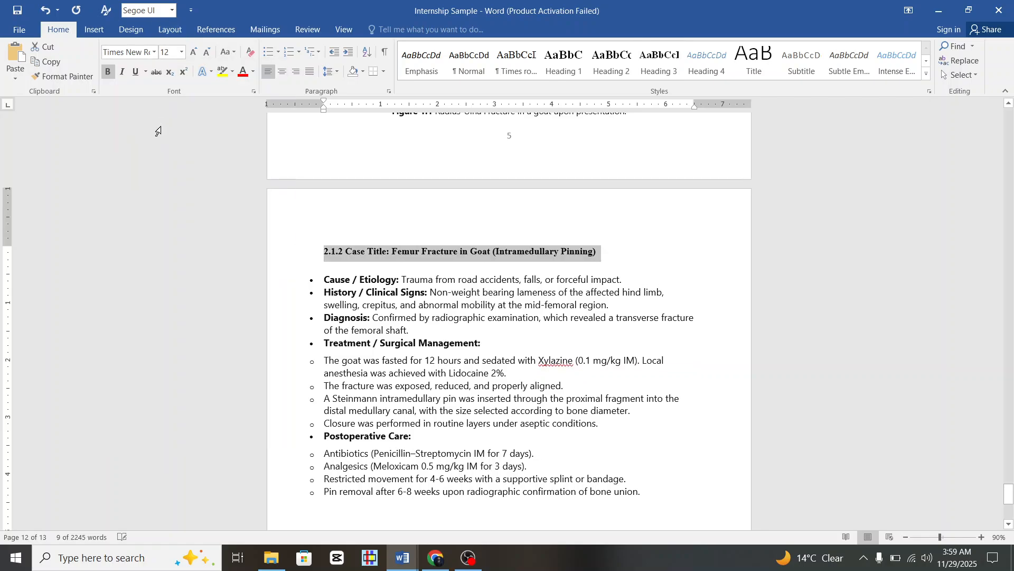
pyautogui.click(405, 249)
# Reset the 2.1.2 heading to Normal, reapply Heading 3, and delete the gap above it.
pyautogui.click(321, 253)
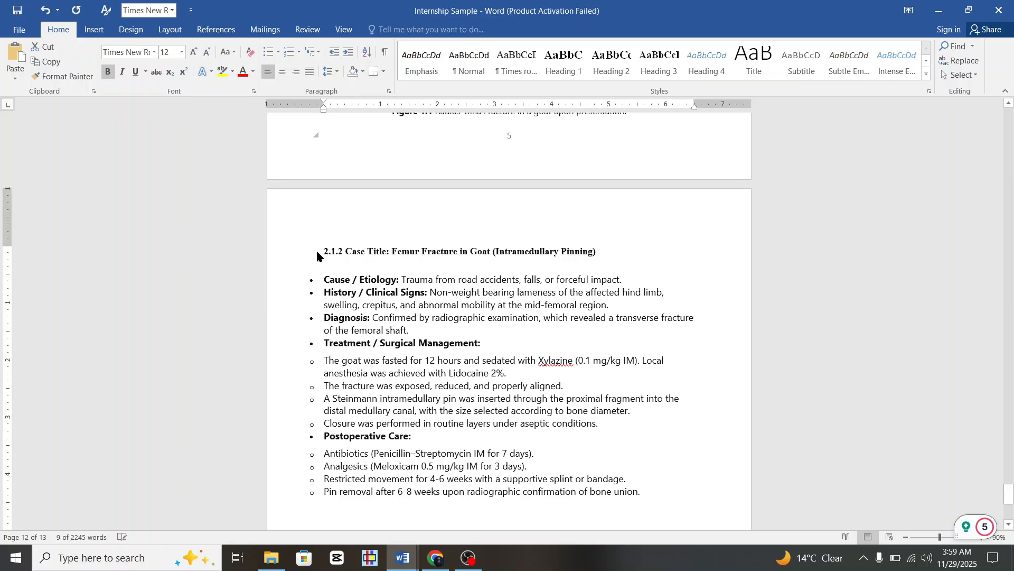
pyautogui.click(282, 261)
pyautogui.click(469, 58)
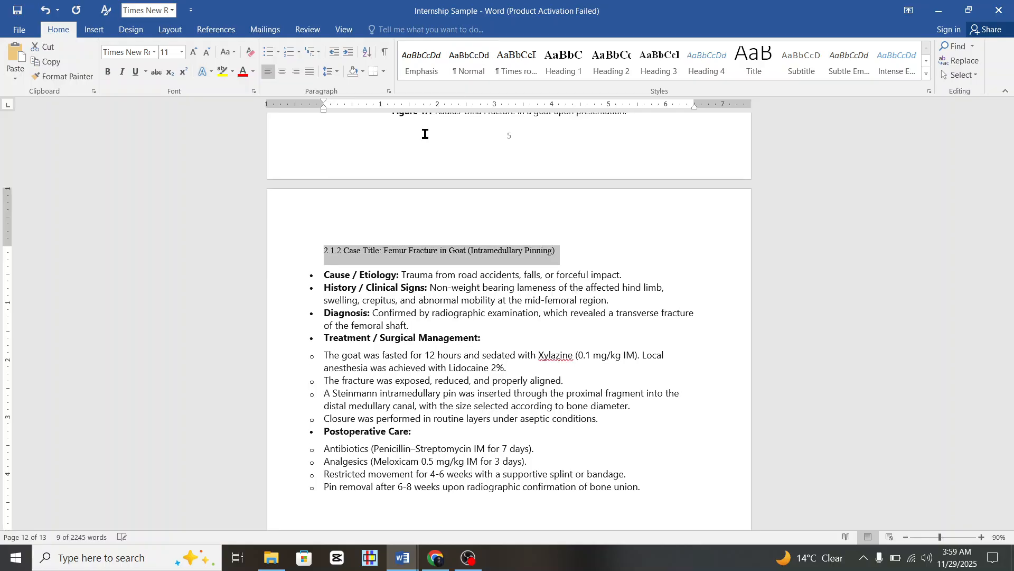
pyautogui.click(657, 67)
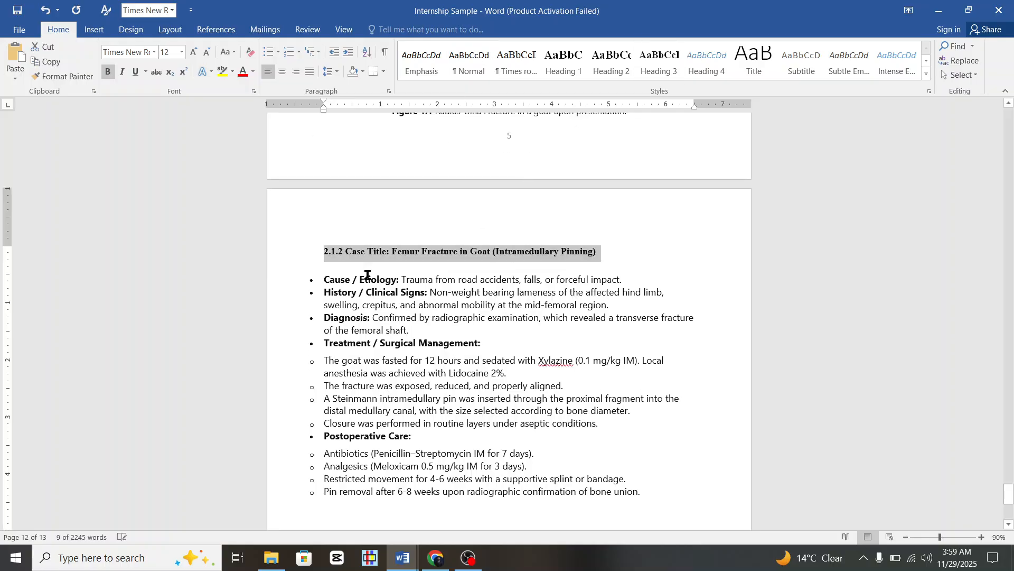
pyautogui.click(318, 252)
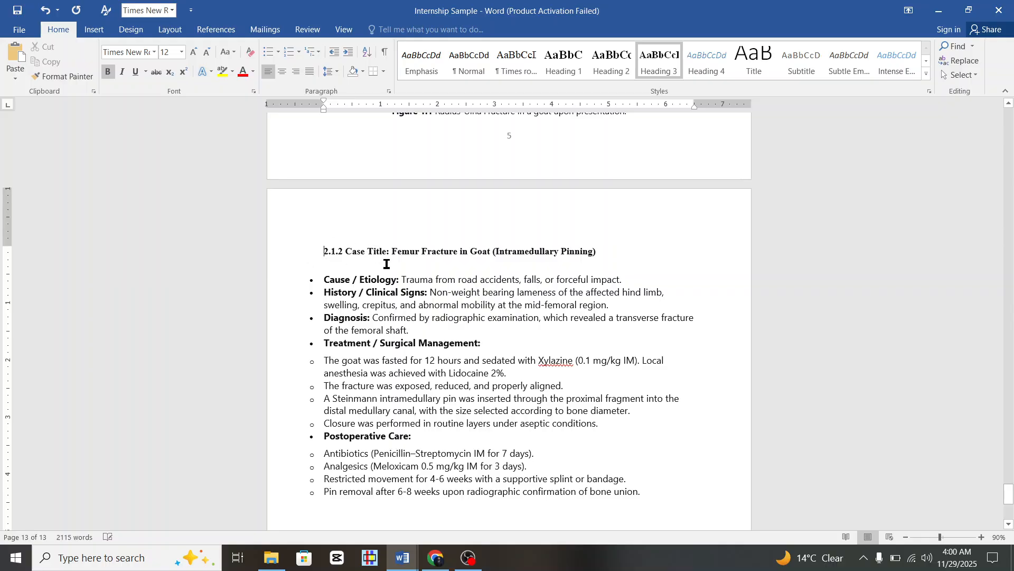
pyautogui.press('BackSpace')
pyautogui.press('BackSpace')
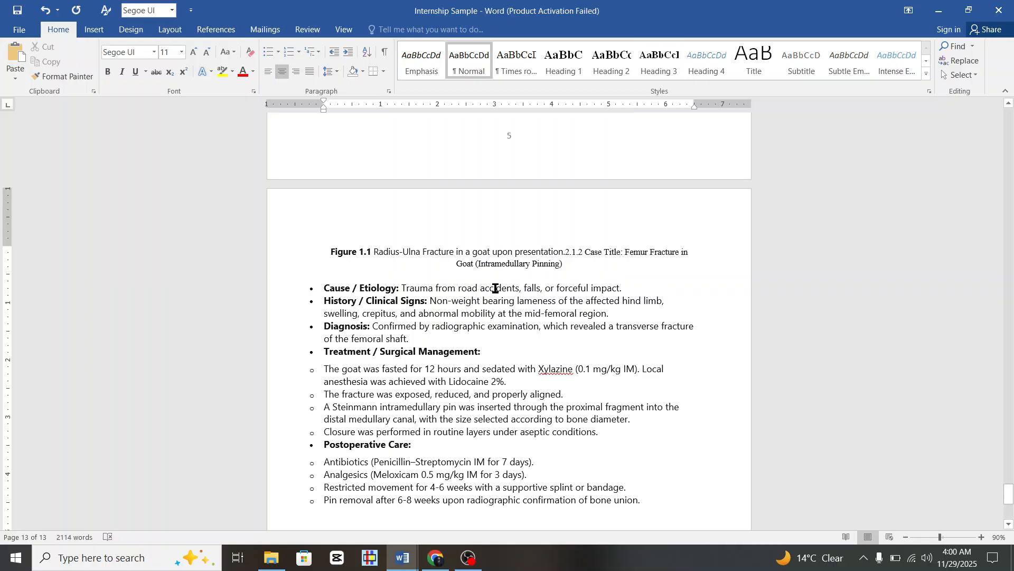
# Put the 2.1.2 Femur Fracture in Goat title back on its own line with Heading 3.
pyautogui.scroll(3, 498, 282)
pyautogui.scroll(-2, 531, 408)
pyautogui.scroll(-1, 531, 409)
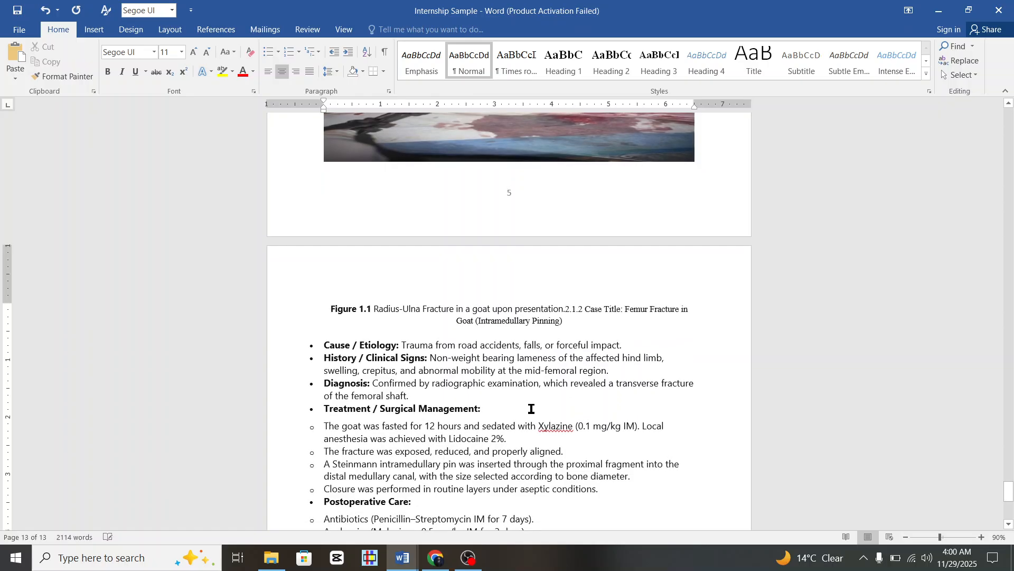
pyautogui.press('Return')
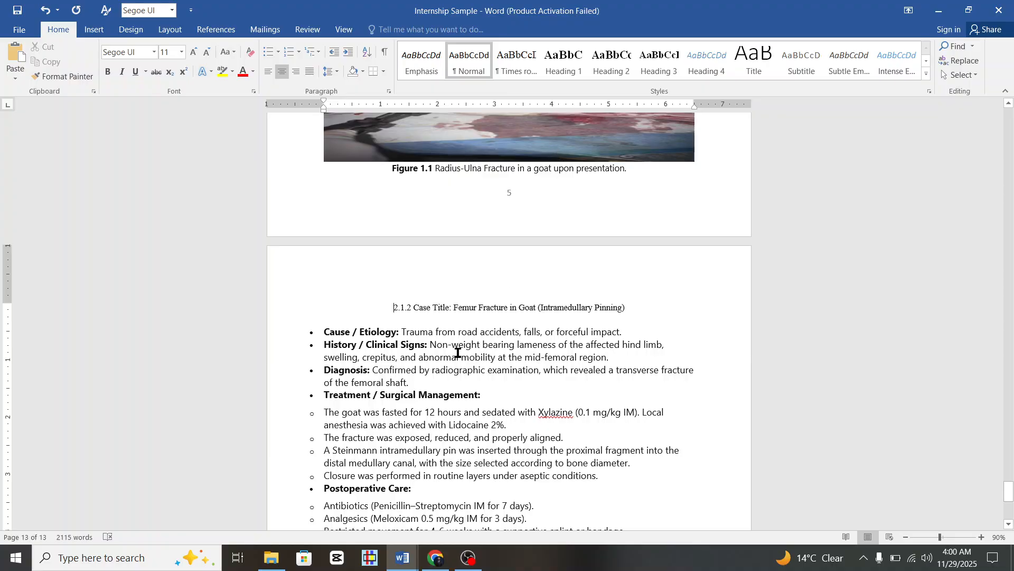
pyautogui.click(300, 313)
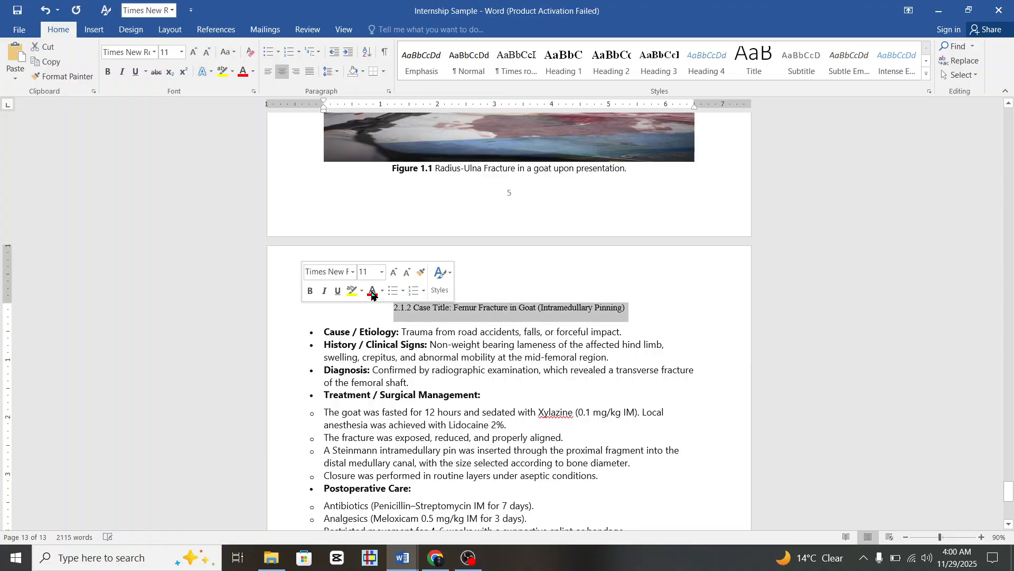
pyautogui.click(664, 59)
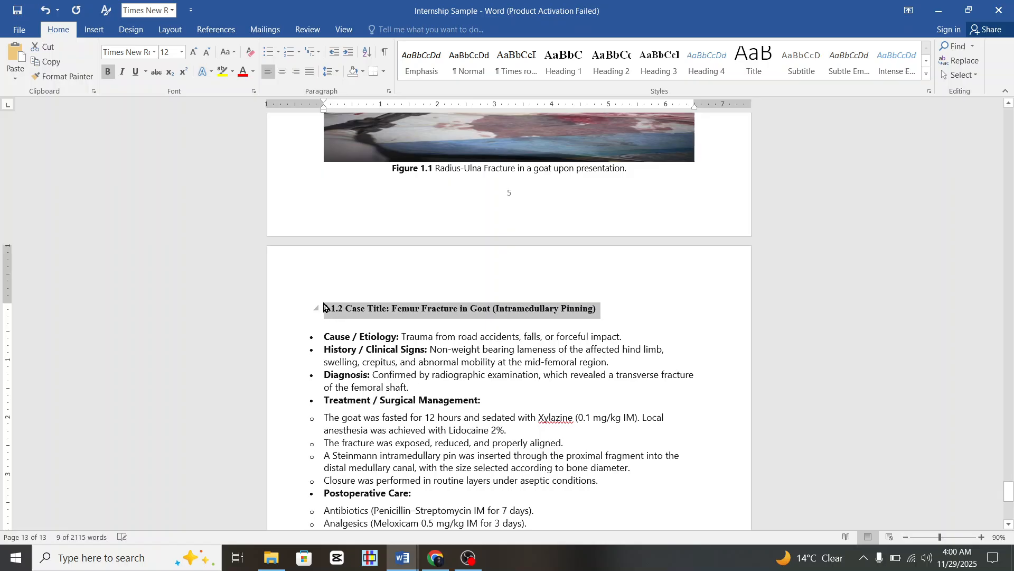
pyautogui.scroll(-3, 358, 308)
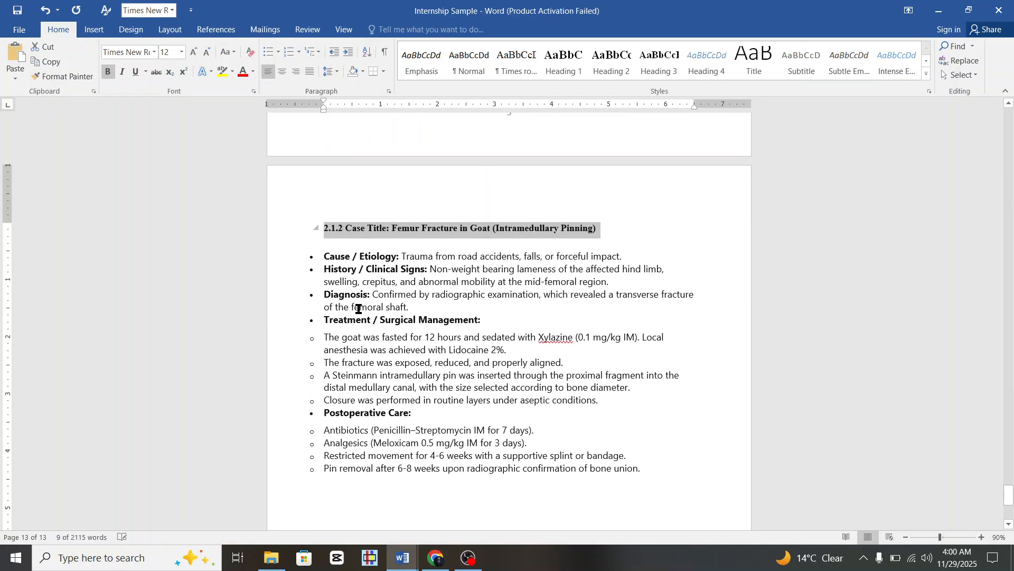
# Convert the Femur Fracture case's bulleted details to Normal, unbulleted Times New Roman text.
pyautogui.moveTo(293, 265); pyautogui.dragTo(329, 506)
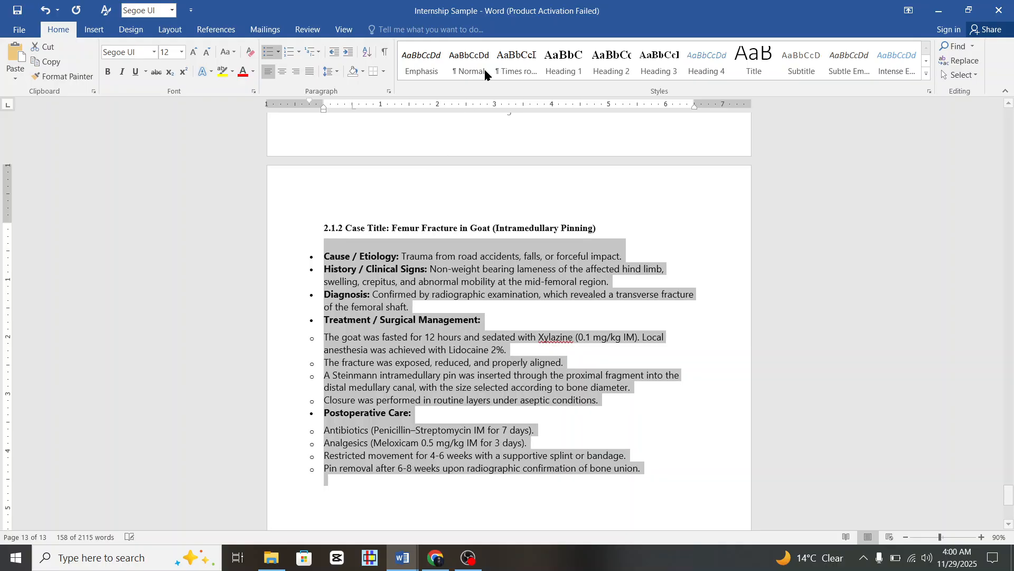
pyautogui.click(468, 62)
pyautogui.click(514, 60)
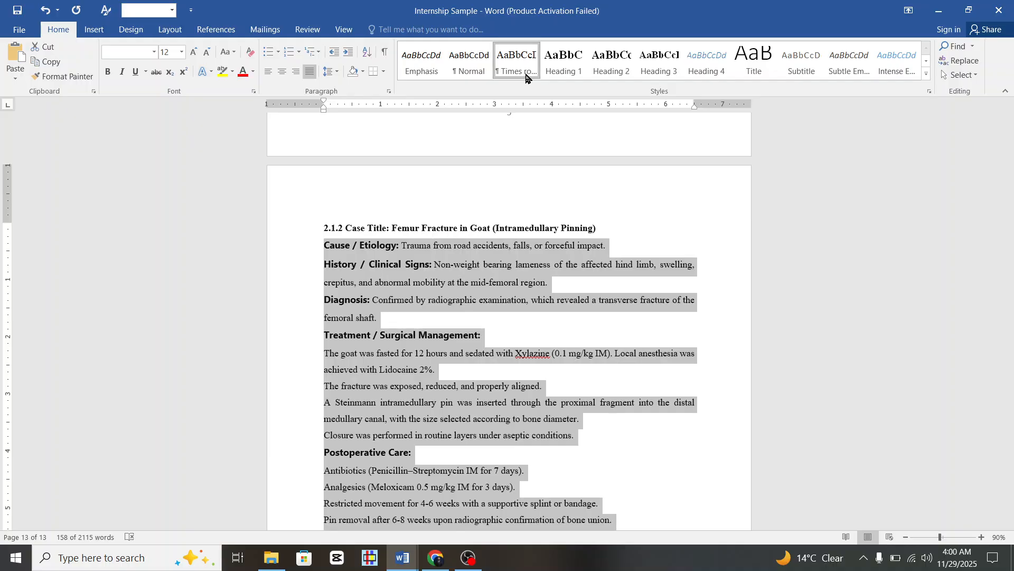
pyautogui.click(154, 52)
pyautogui.click(127, 129)
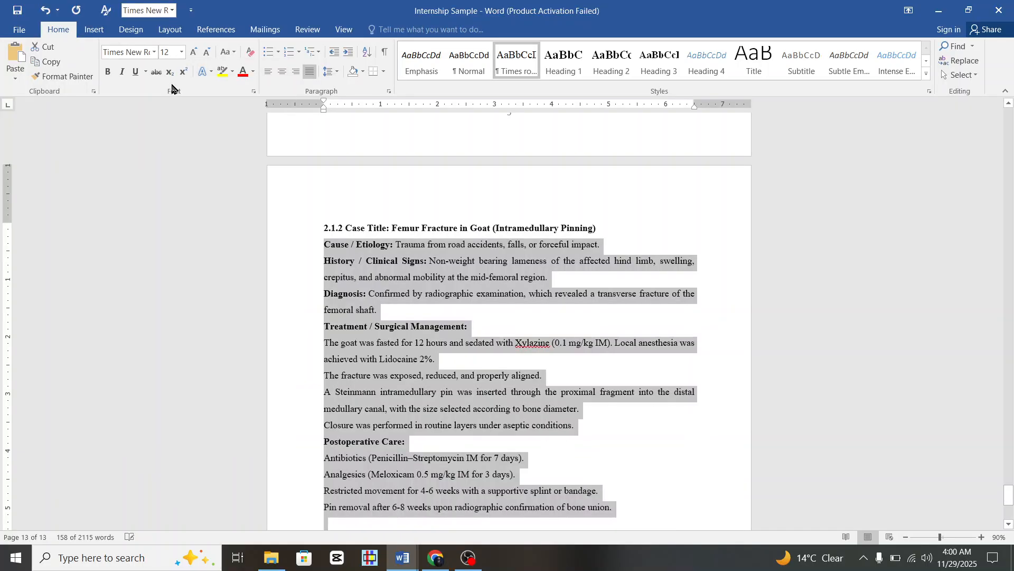
pyautogui.click(273, 208)
# Add an empty line below the last details paragraph on page 6.
pyautogui.scroll(-3, 392, 277)
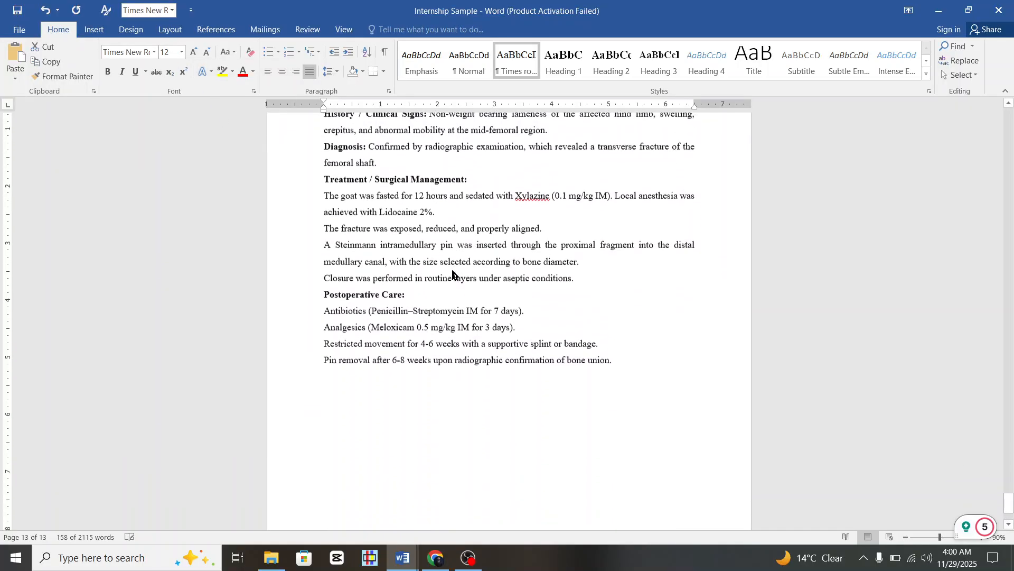
pyautogui.scroll(-2, 491, 434)
pyautogui.click(351, 259)
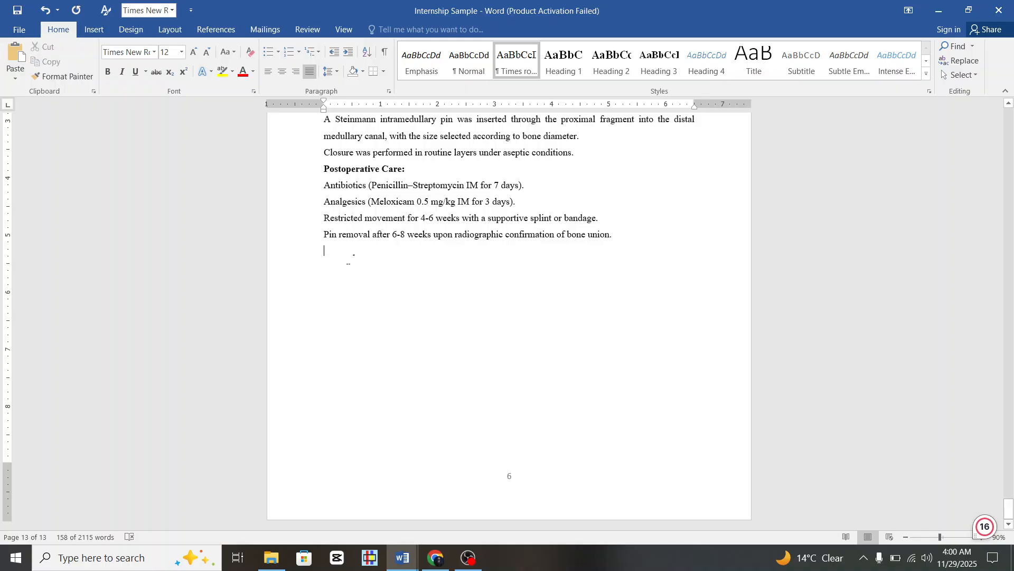
pyautogui.click(410, 299)
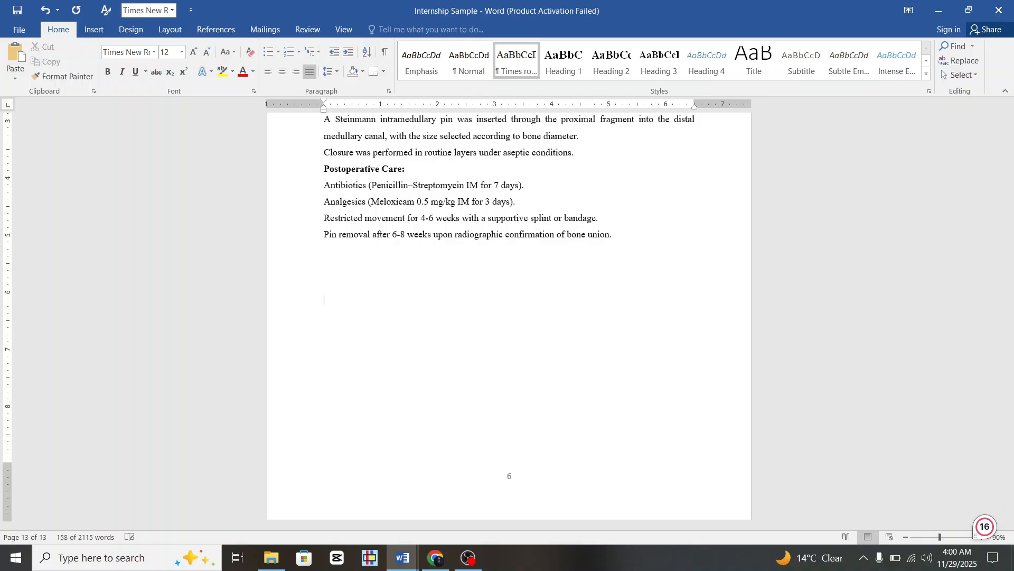
pyautogui.press('Return')
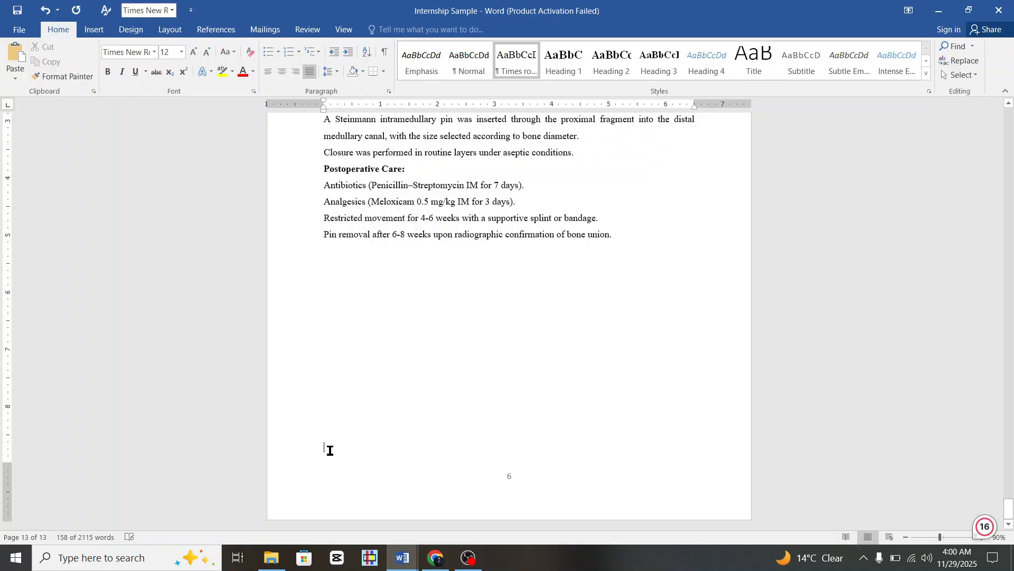
# Select the Figure 1.2 caption in the DeepSeek reply, then return to Internship Sample.
pyautogui.moveTo(438, 555)
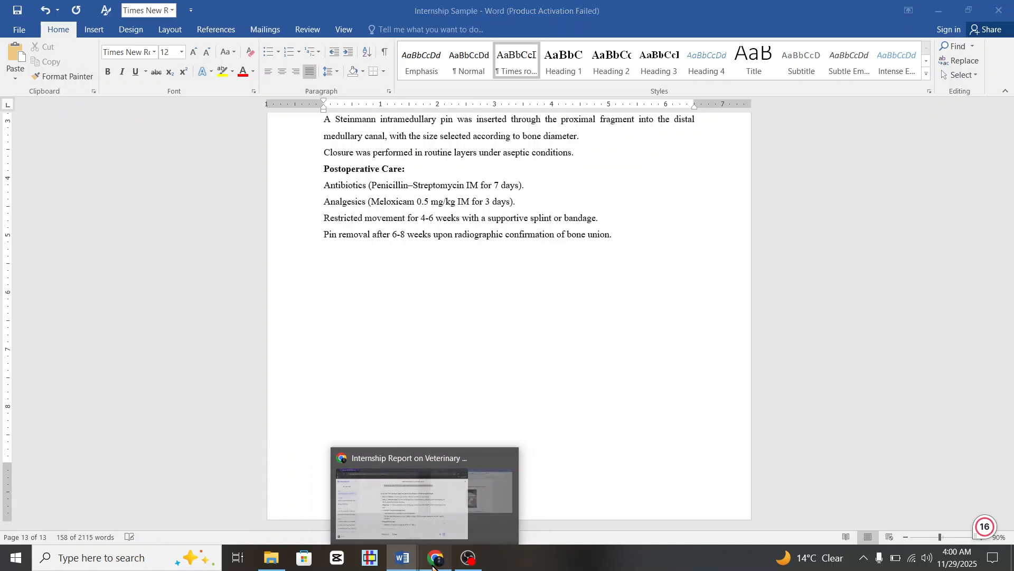
pyautogui.click(457, 490)
pyautogui.scroll(-20, 463, 448)
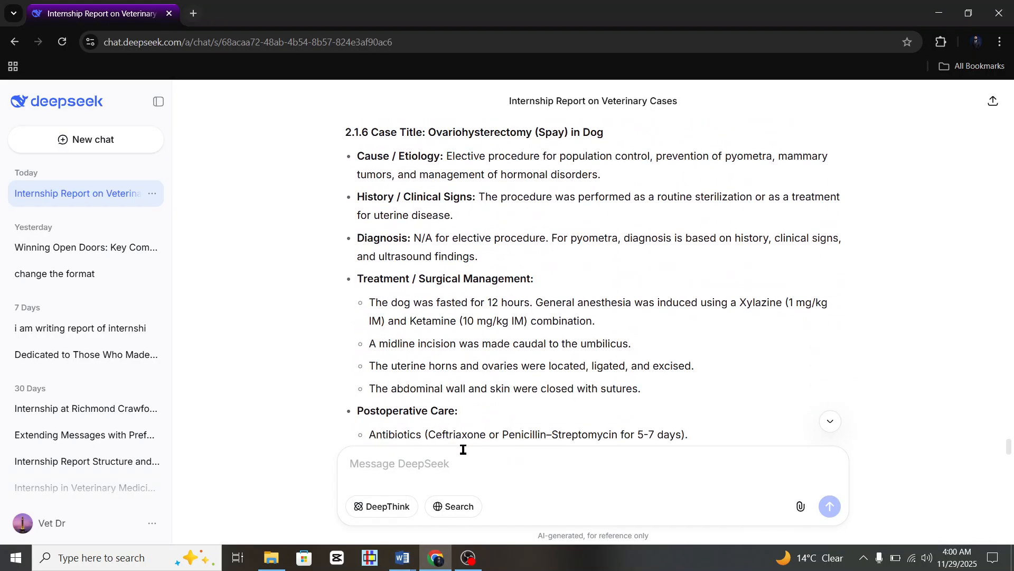
pyautogui.scroll(-15, 463, 449)
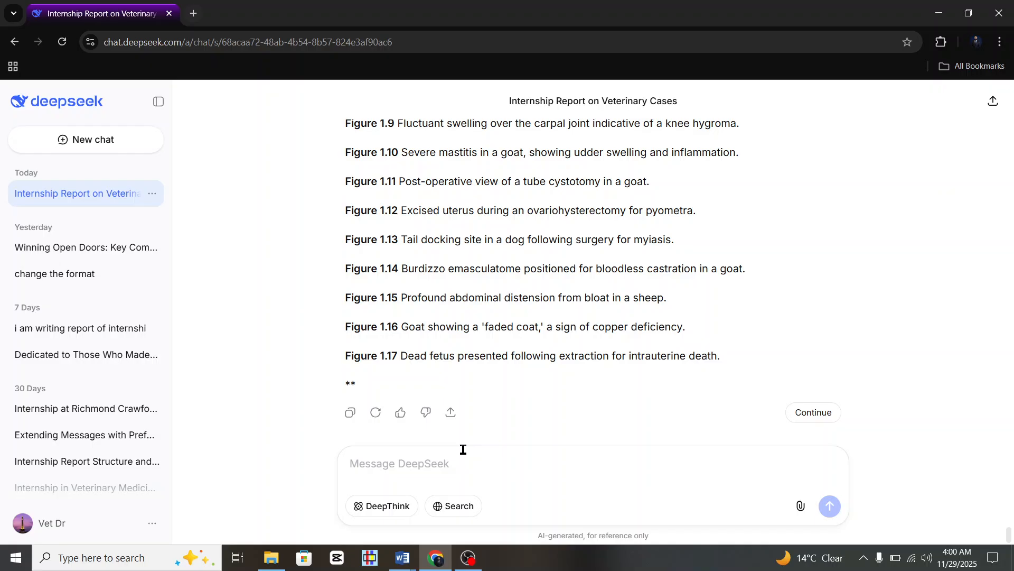
pyautogui.scroll(4, 454, 176)
pyautogui.scroll(2, 363, 170)
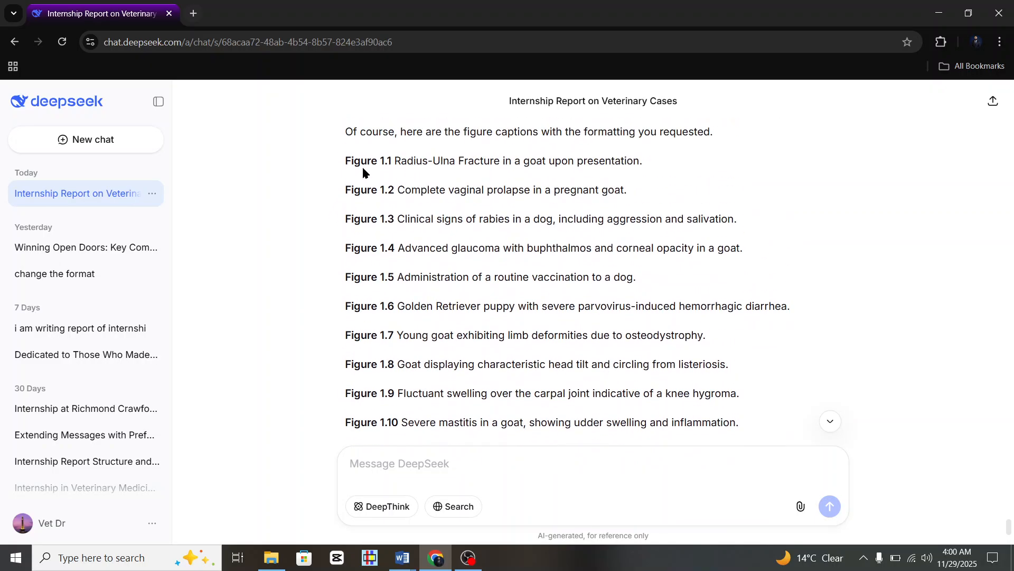
pyautogui.moveTo(329, 190); pyautogui.dragTo(671, 195)
pyautogui.hotkey('ctrl', 'c')
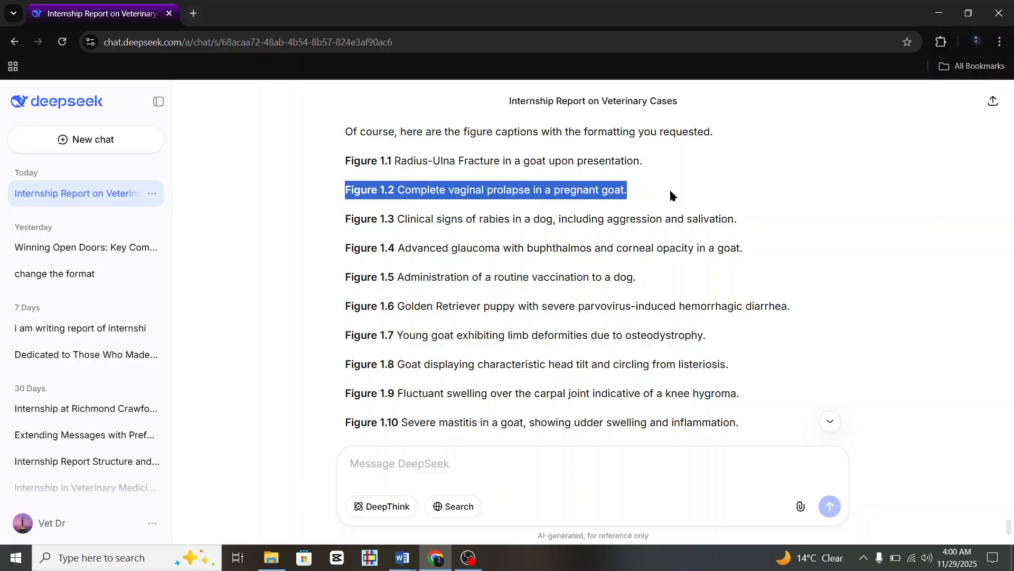
pyautogui.click(391, 559)
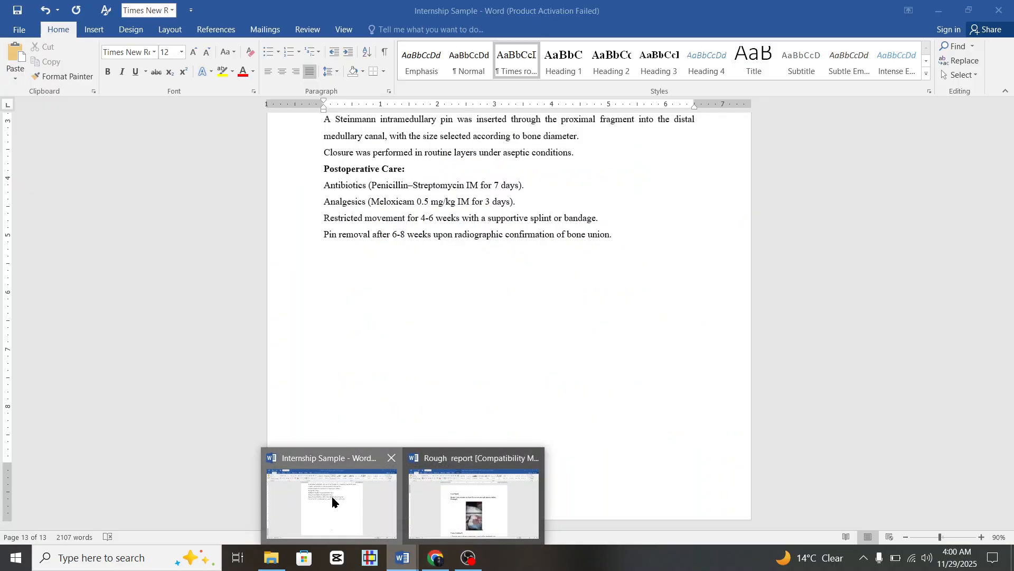
pyautogui.click(335, 494)
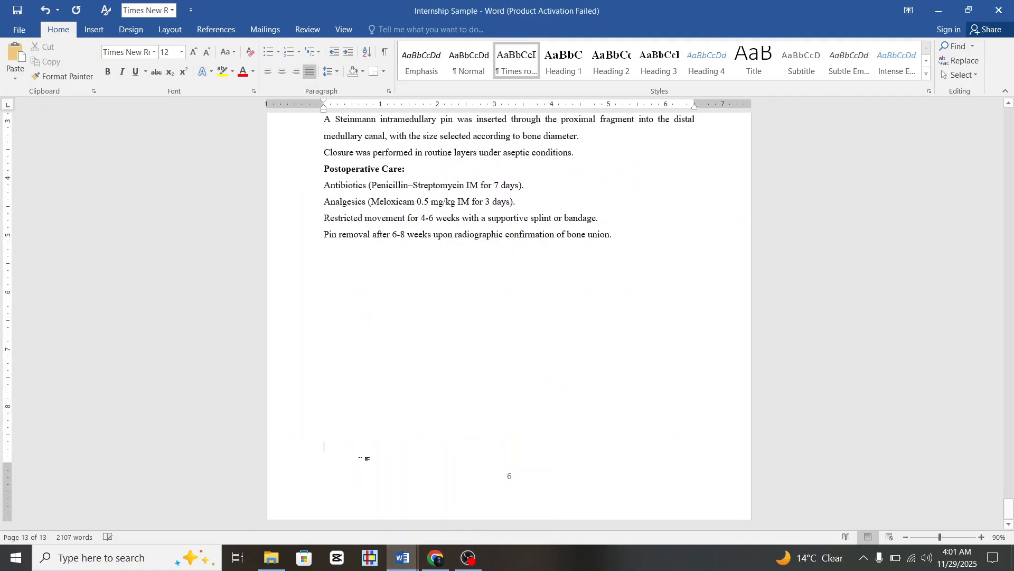
# Paste the Figure 1.2 caption and centre it, undoing the accidental centring of body paragraphs.
pyautogui.hotkey('ctrl', 'v')
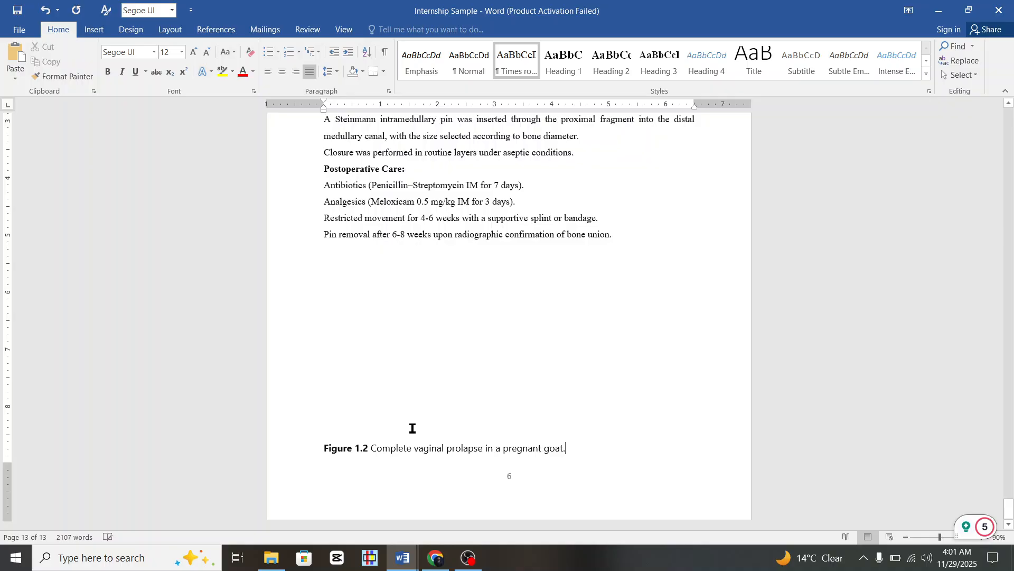
pyautogui.hotkey('ctrl', 'e')
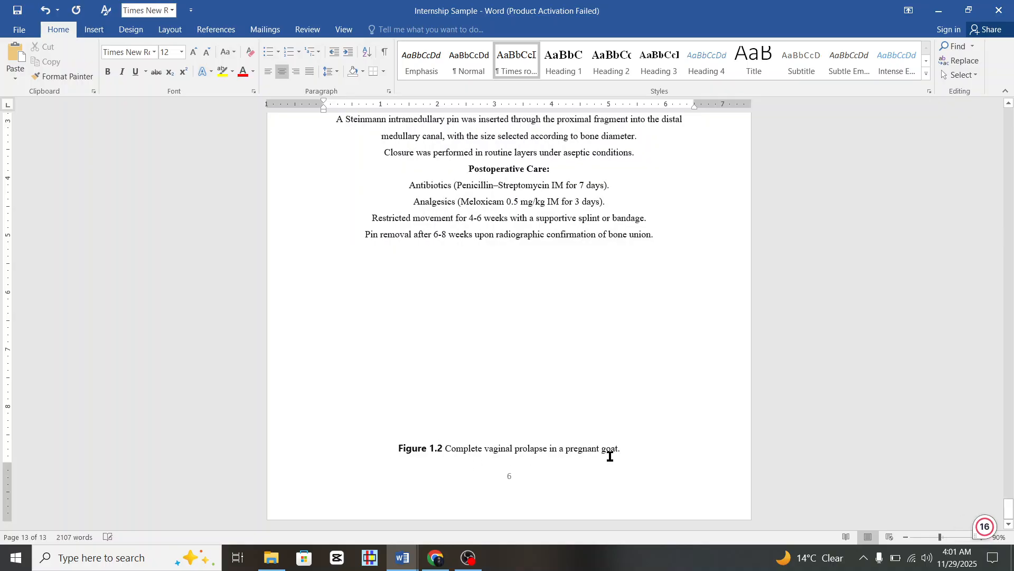
pyautogui.click(270, 71)
pyautogui.click(283, 72)
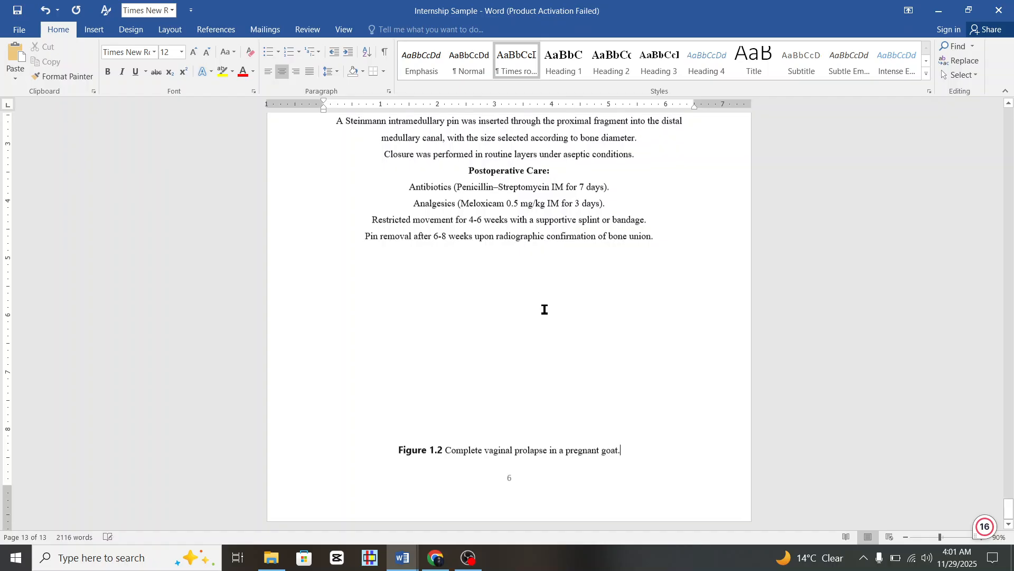
pyautogui.scroll(4, 543, 308)
pyautogui.scroll(-3, 544, 310)
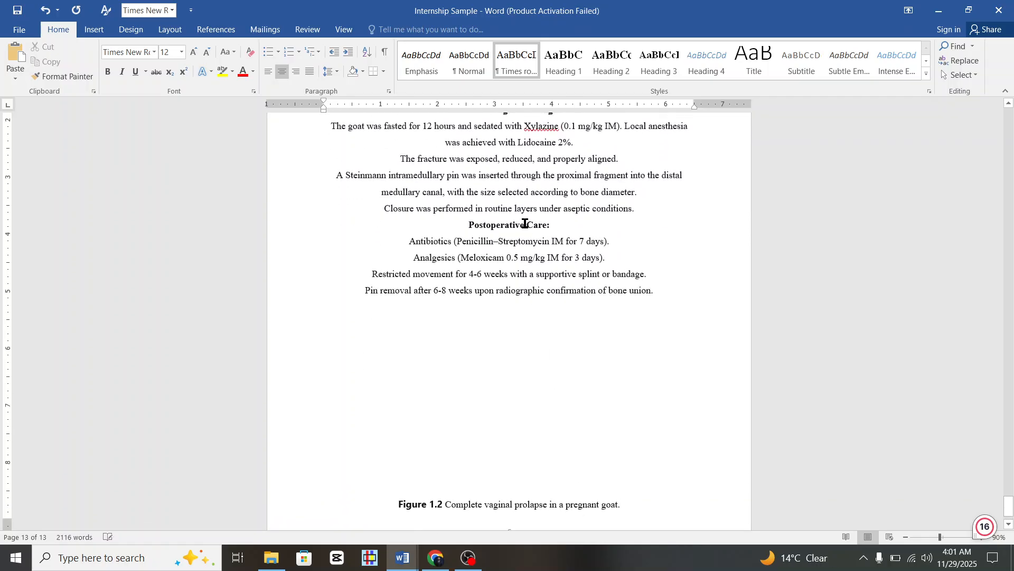
pyautogui.hotkey('ctrl', 'z')
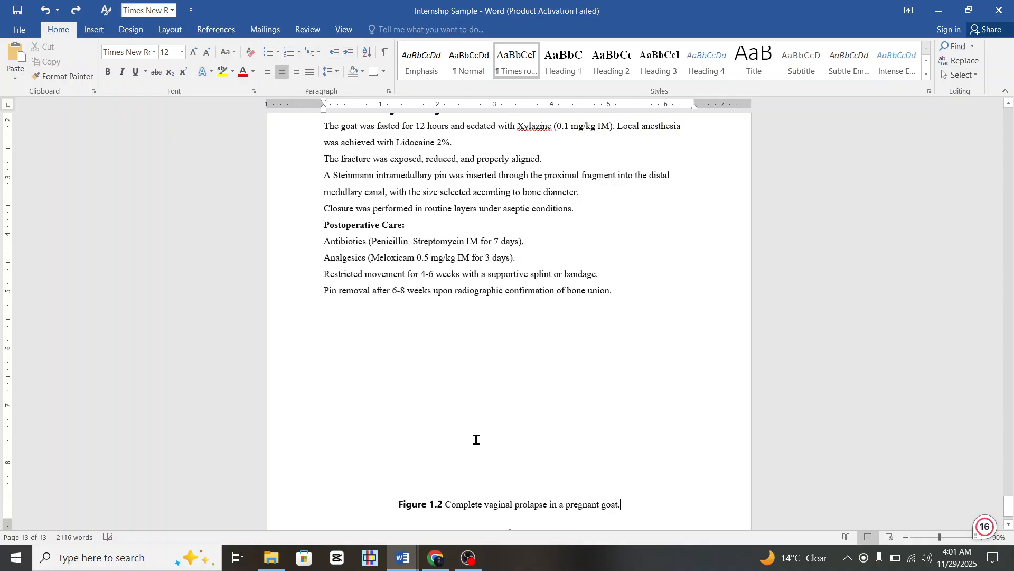
pyautogui.scroll(3, 476, 439)
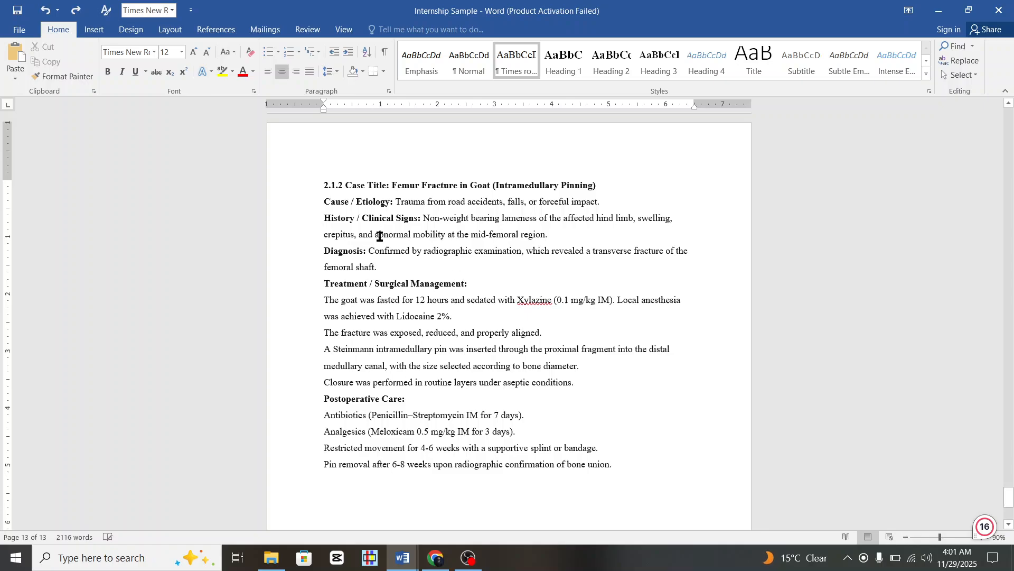
pyautogui.scroll(-4, 444, 392)
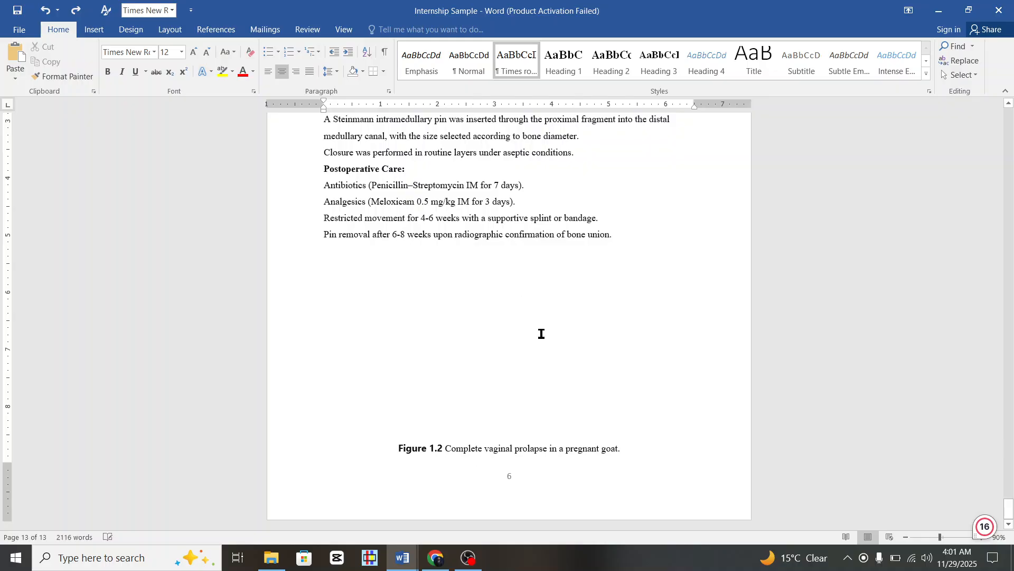
pyautogui.scroll(2, 541, 334)
pyautogui.scroll(-2, 500, 402)
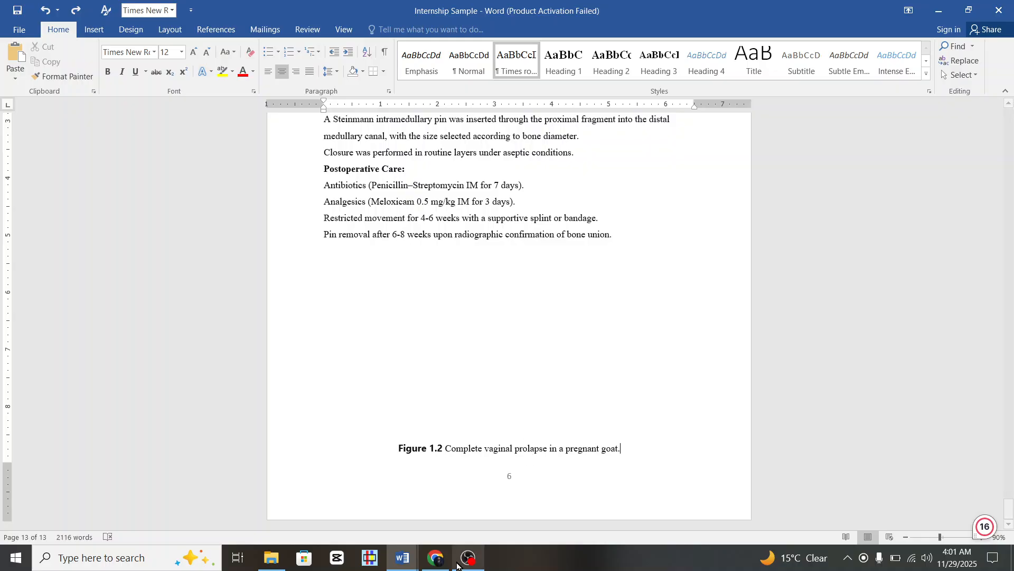
# Switch between the Rough report and Internship Sample documents to compare their contents.
pyautogui.moveTo(402, 557)
pyautogui.click(475, 518)
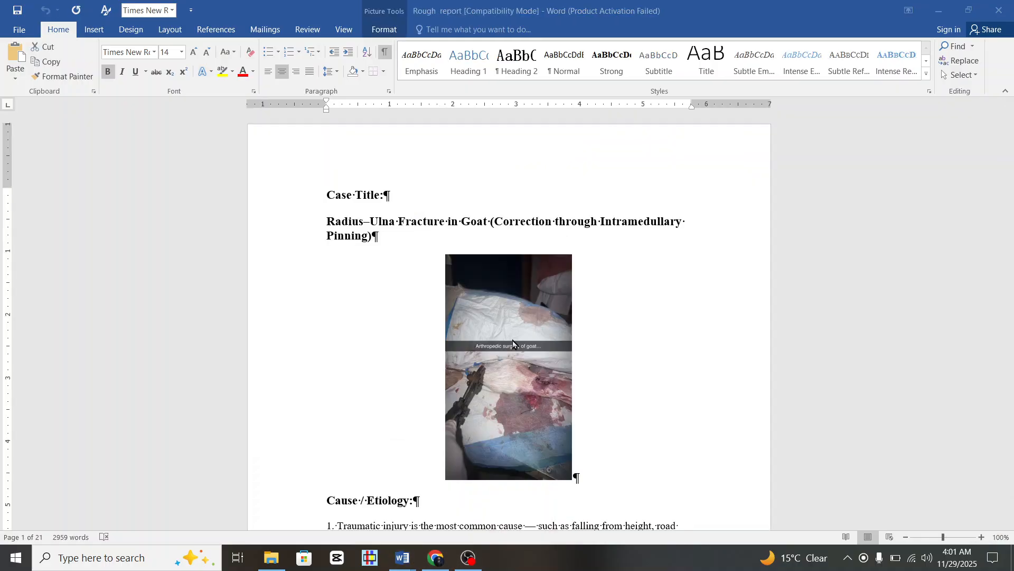
pyautogui.scroll(-15, 513, 340)
pyautogui.scroll(-8, 514, 335)
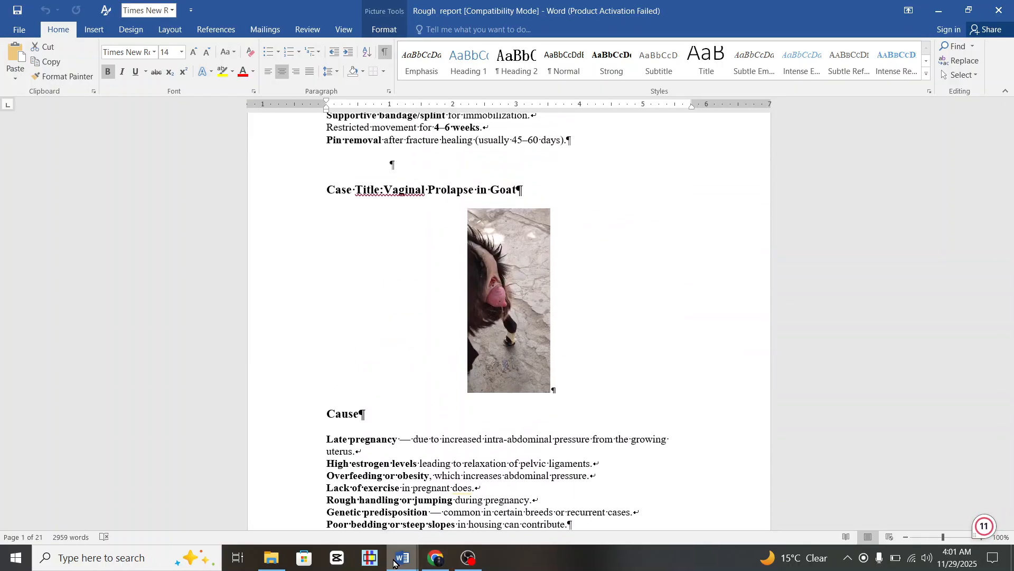
pyautogui.moveTo(402, 557)
pyautogui.click(368, 514)
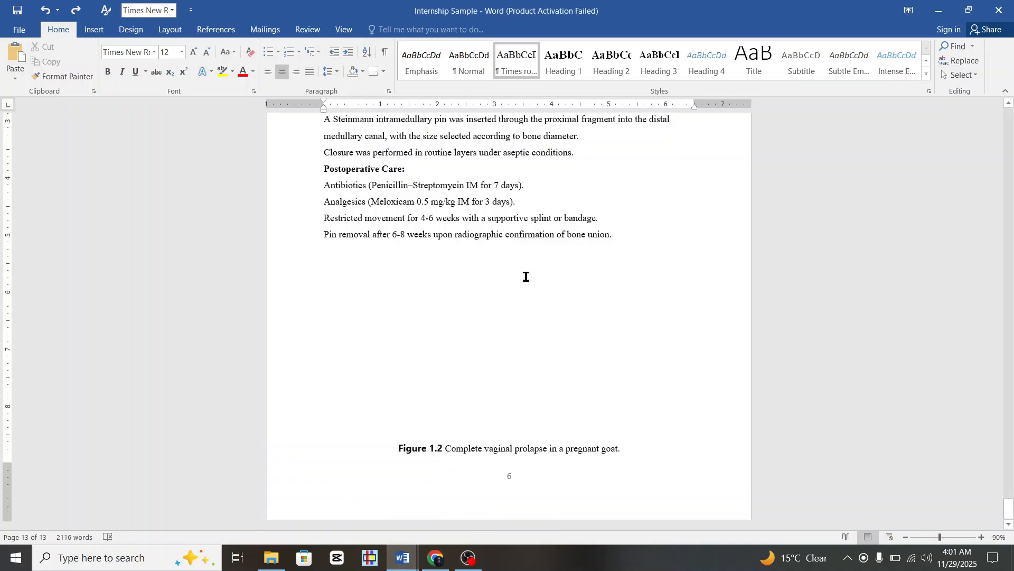
pyautogui.scroll(8, 525, 276)
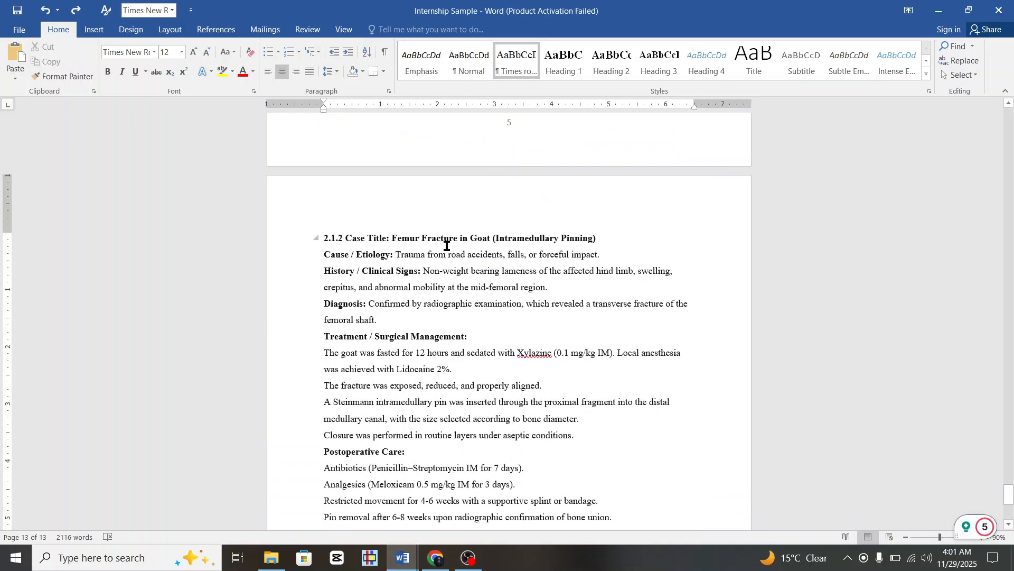
pyautogui.scroll(-6, 503, 241)
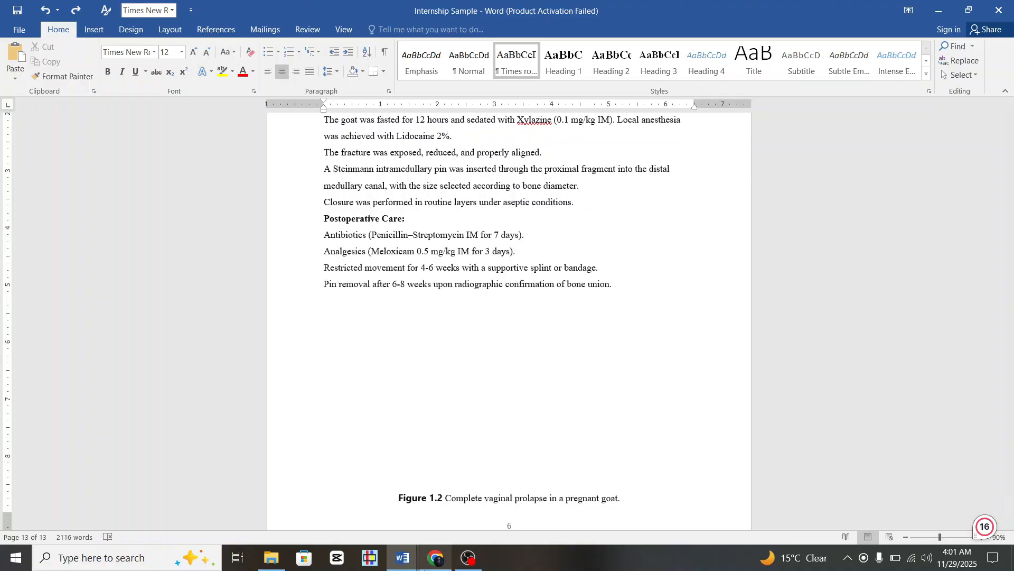
# In the Rough report, scroll down to the Castration in Goat case and select its photo.
pyautogui.moveTo(402, 557)
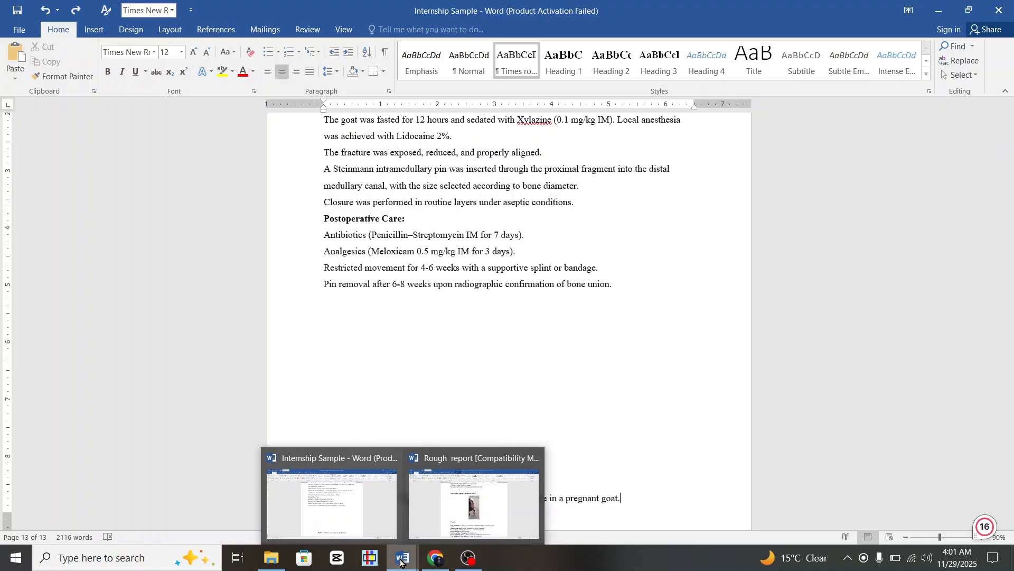
pyautogui.click(436, 510)
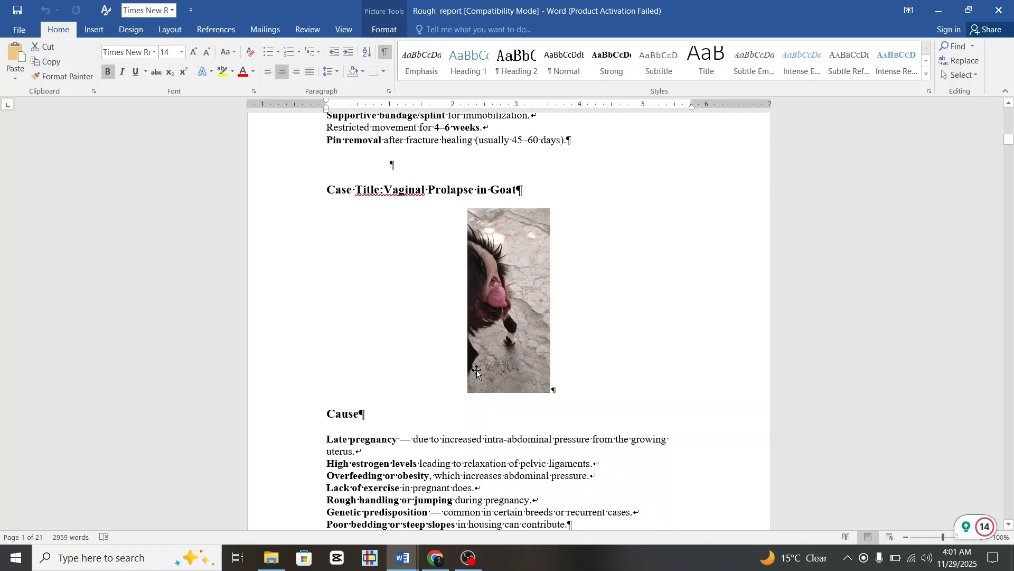
pyautogui.scroll(-12, 477, 370)
pyautogui.scroll(-20, 476, 370)
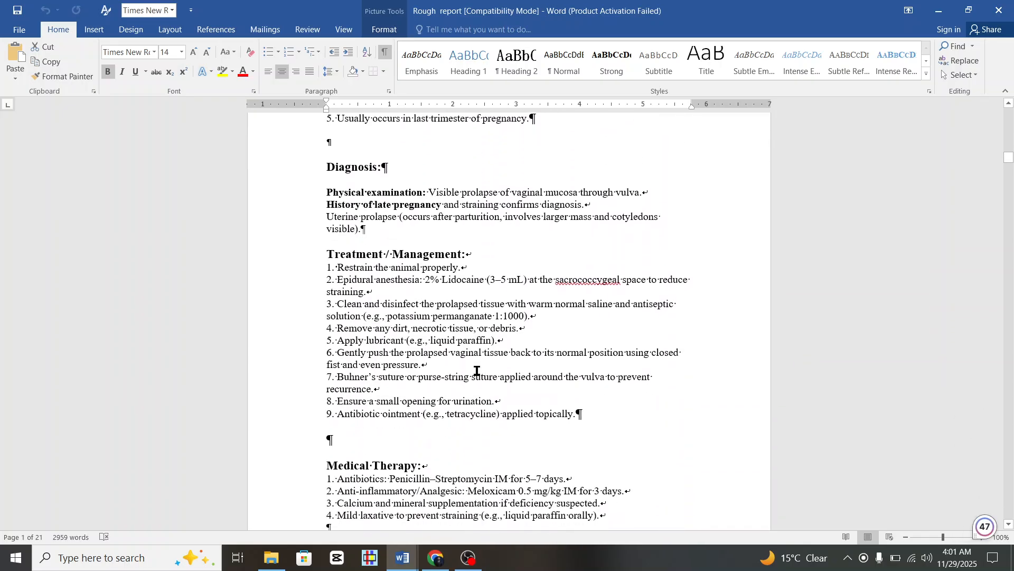
pyautogui.scroll(7, 477, 369)
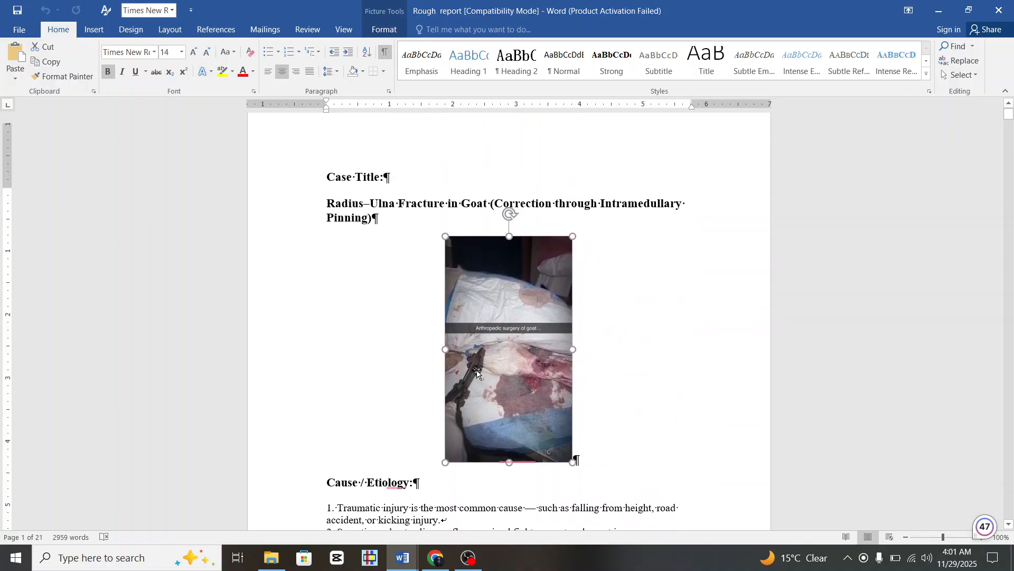
pyautogui.scroll(-2, 477, 369)
pyautogui.scroll(2, 477, 370)
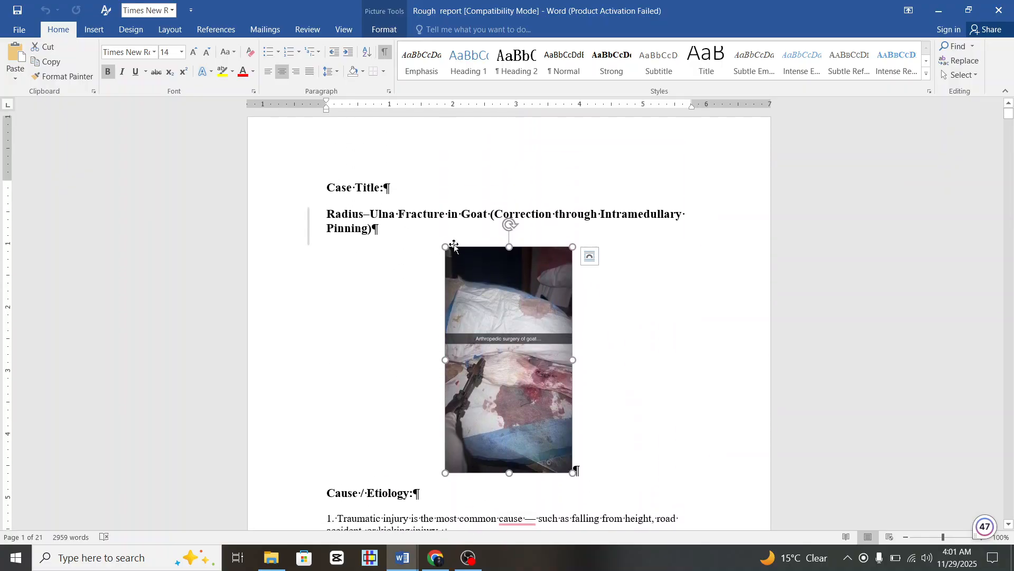
pyautogui.scroll(-20, 536, 394)
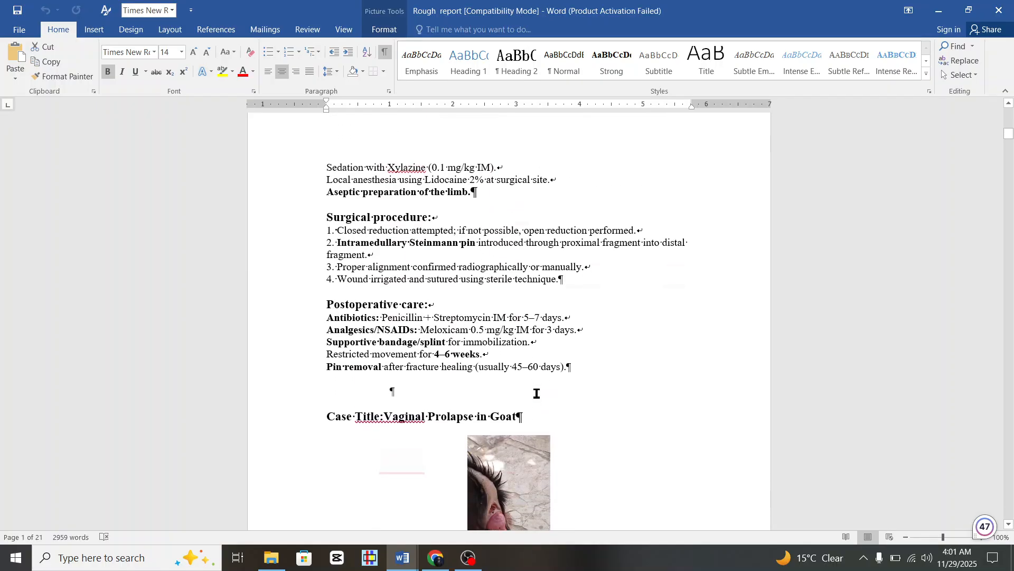
pyautogui.scroll(-20, 536, 394)
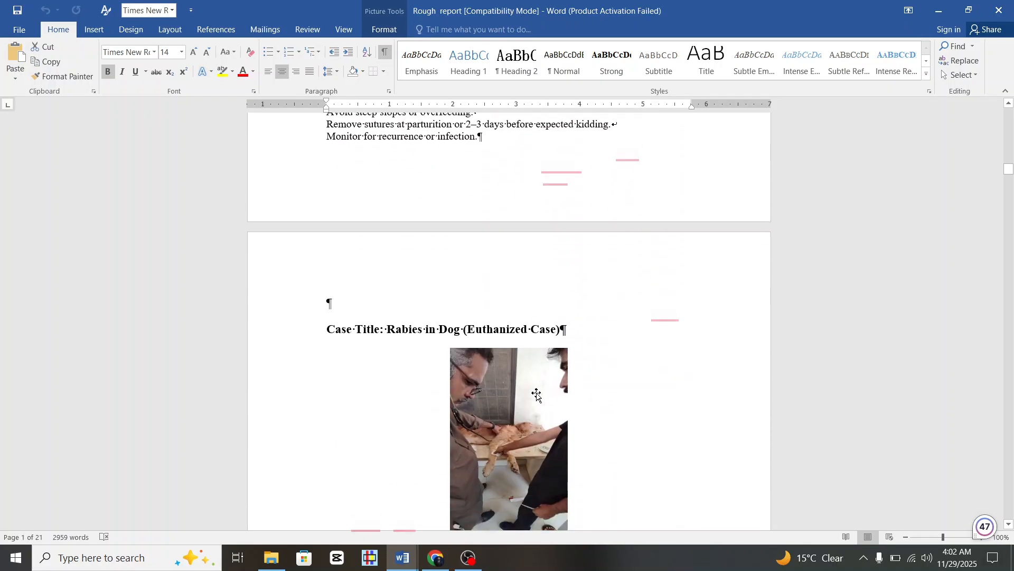
pyautogui.scroll(-20, 536, 393)
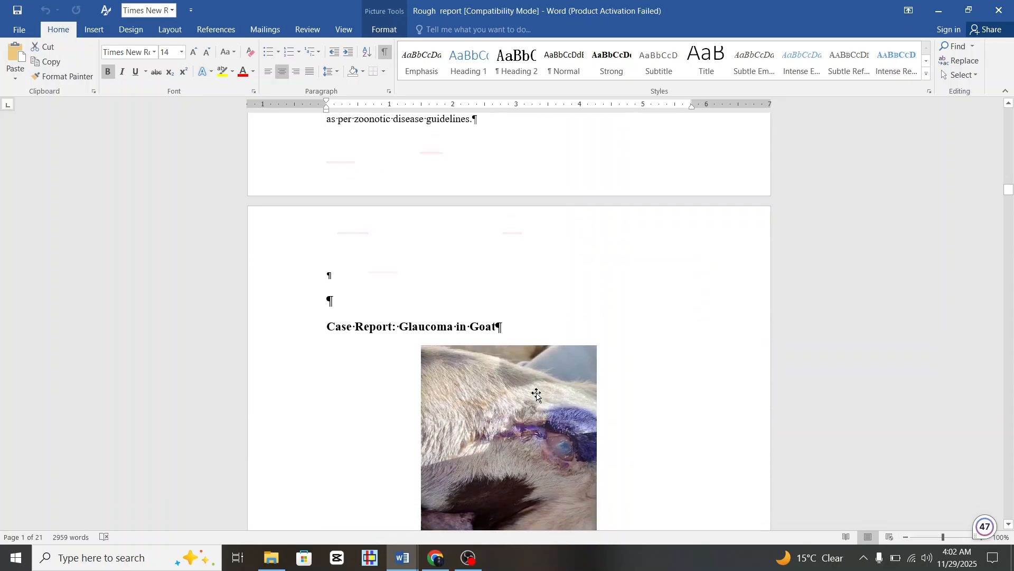
pyautogui.scroll(-20, 537, 393)
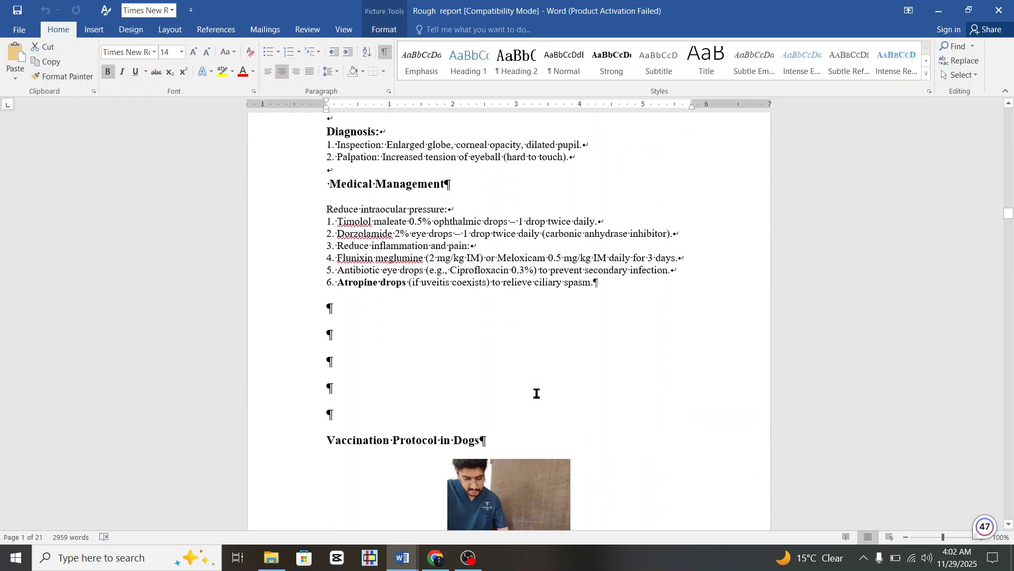
pyautogui.scroll(-20, 537, 394)
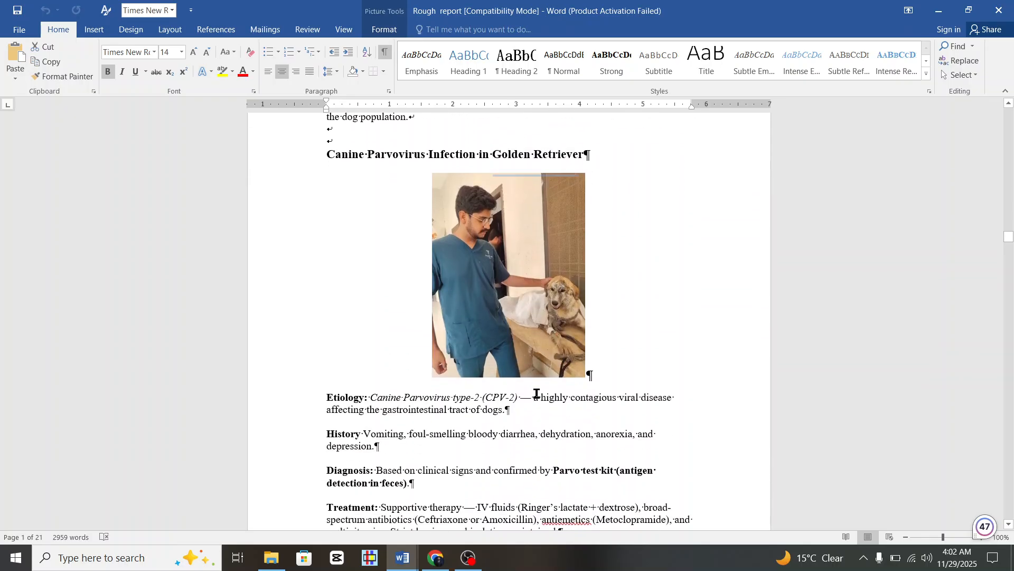
pyautogui.scroll(-2, 536, 394)
pyautogui.scroll(3, 537, 394)
pyautogui.scroll(-20, 537, 393)
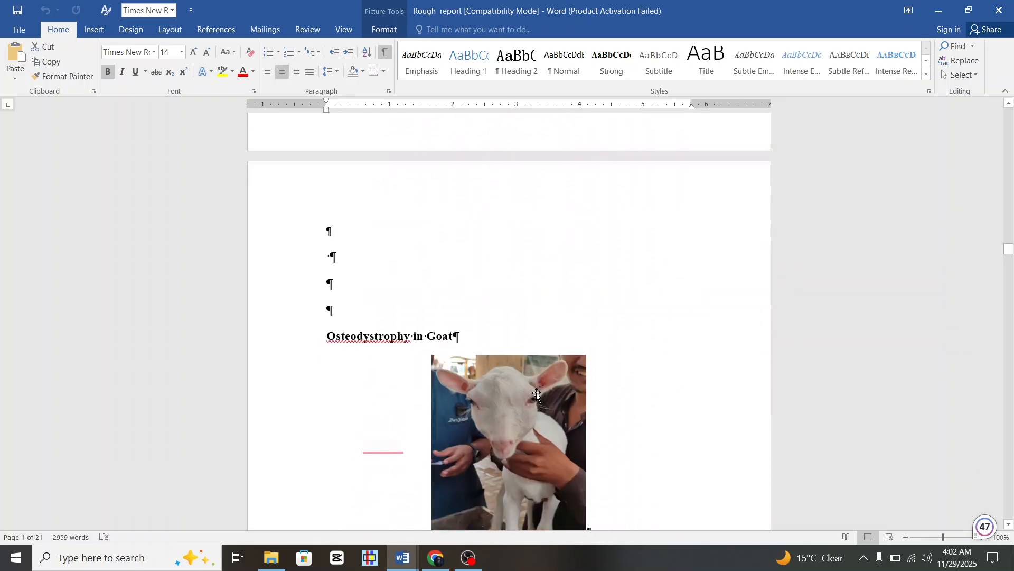
pyautogui.scroll(-20, 537, 393)
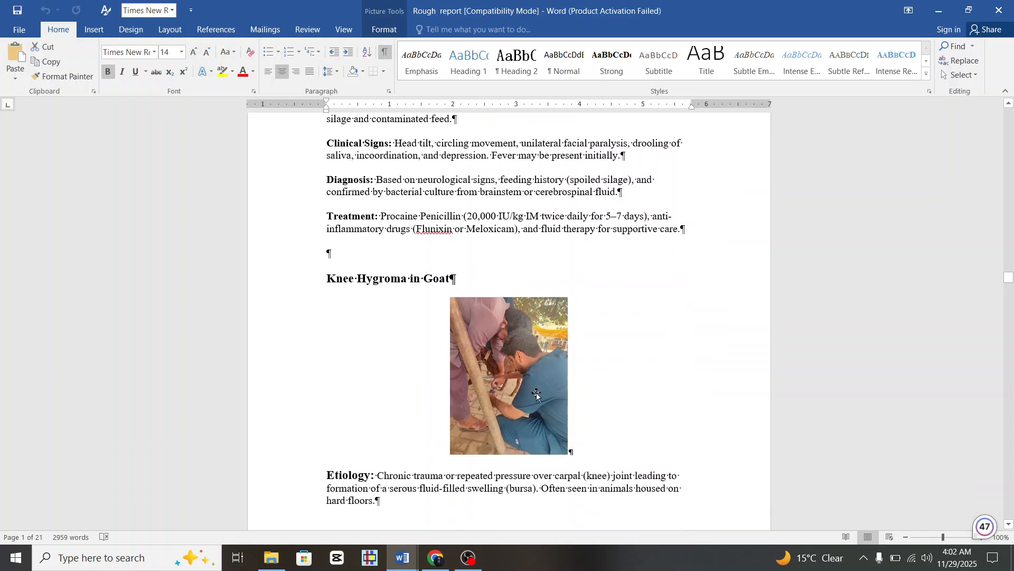
pyautogui.scroll(-20, 537, 392)
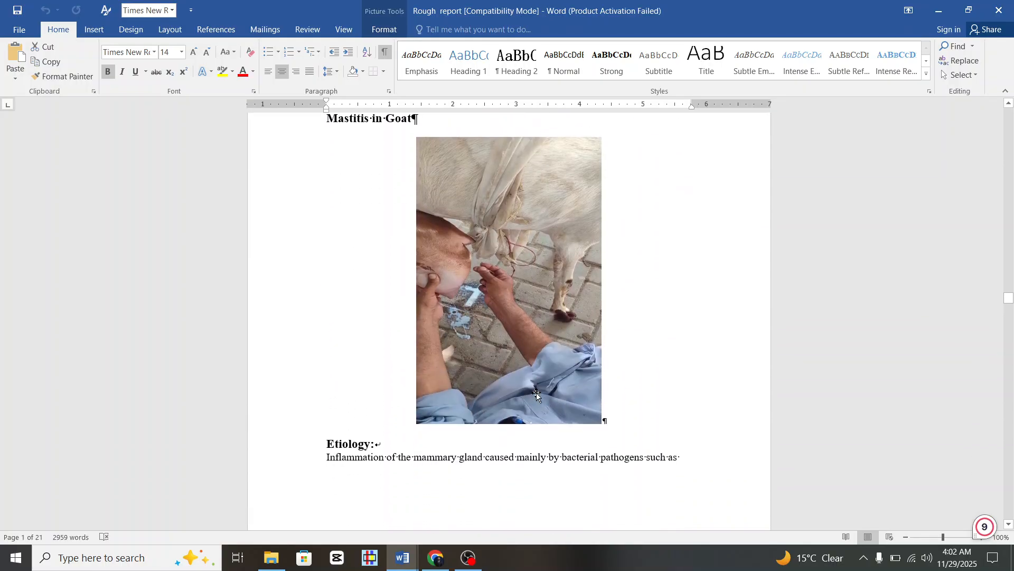
pyautogui.scroll(-20, 536, 392)
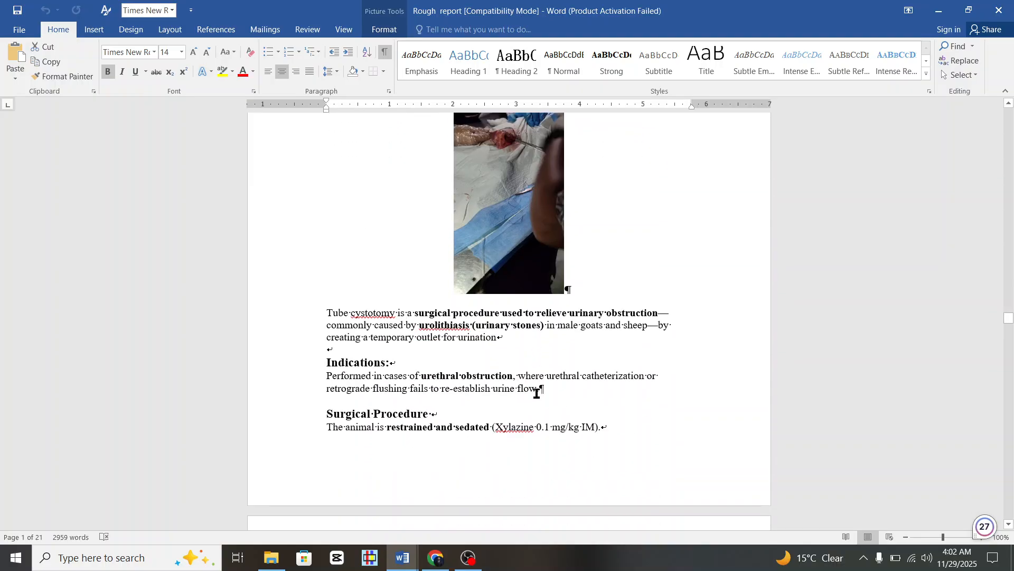
pyautogui.scroll(-20, 537, 393)
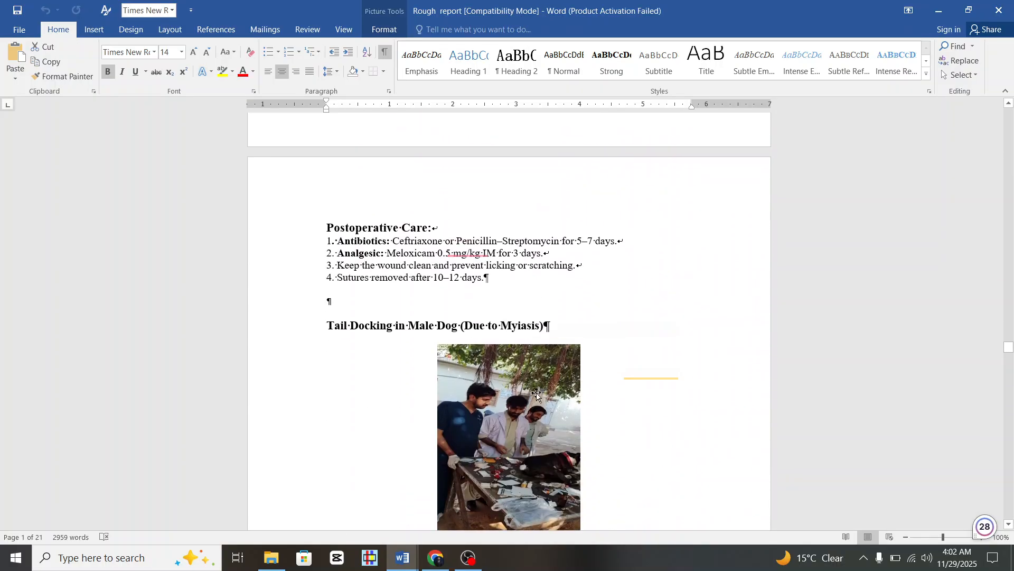
pyautogui.scroll(-10, 535, 395)
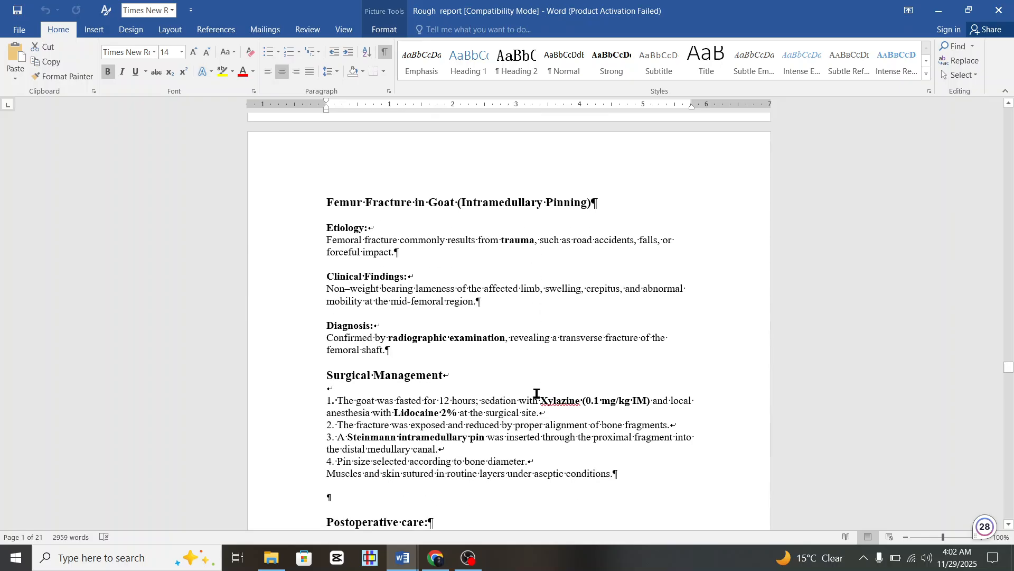
pyautogui.scroll(4, 355, 175)
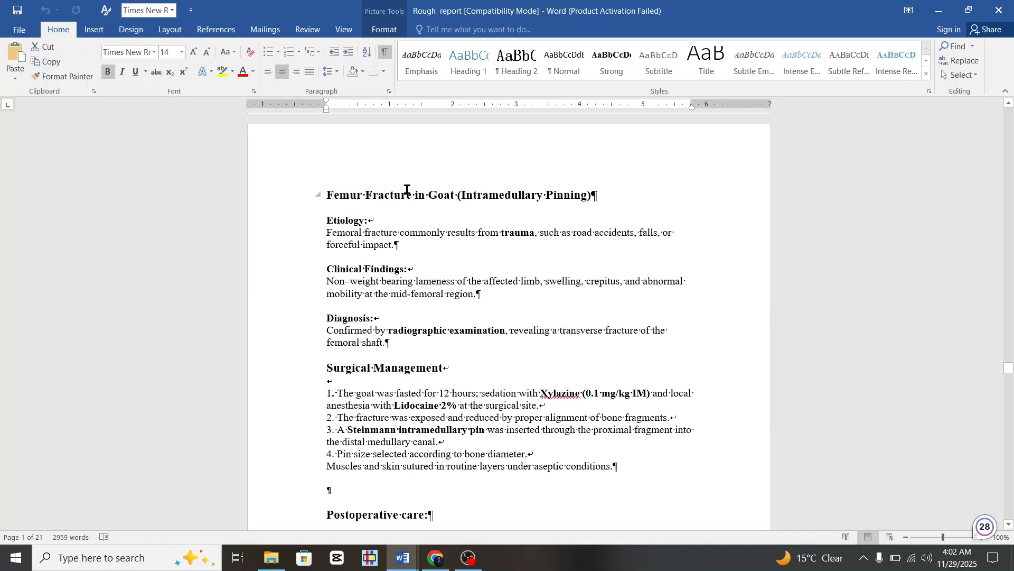
pyautogui.scroll(-9, 504, 380)
pyautogui.click(504, 379)
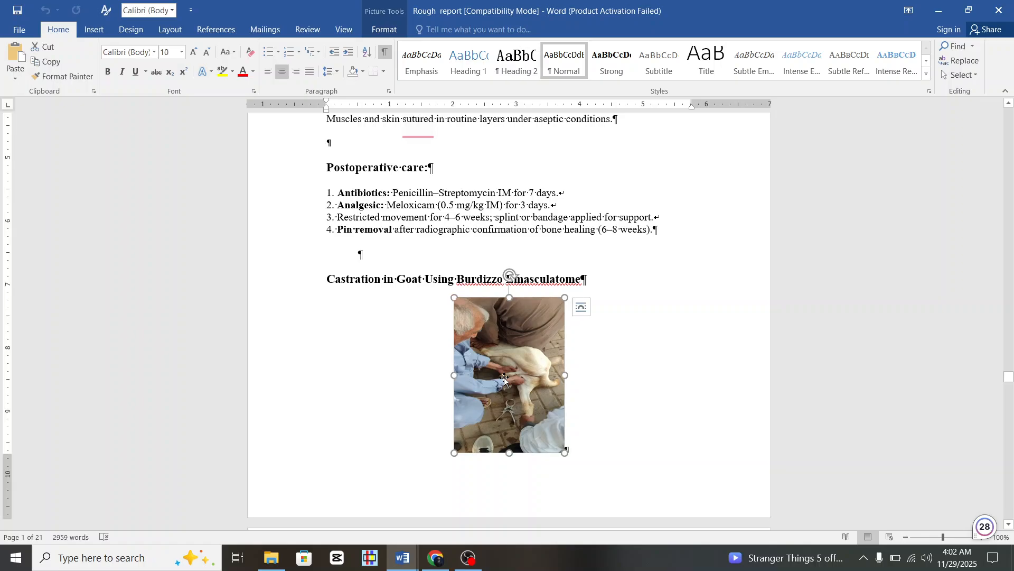
# Paste the goat photo on the empty line below the Pin removal sentence in Internship Sample.
pyautogui.moveTo(402, 558)
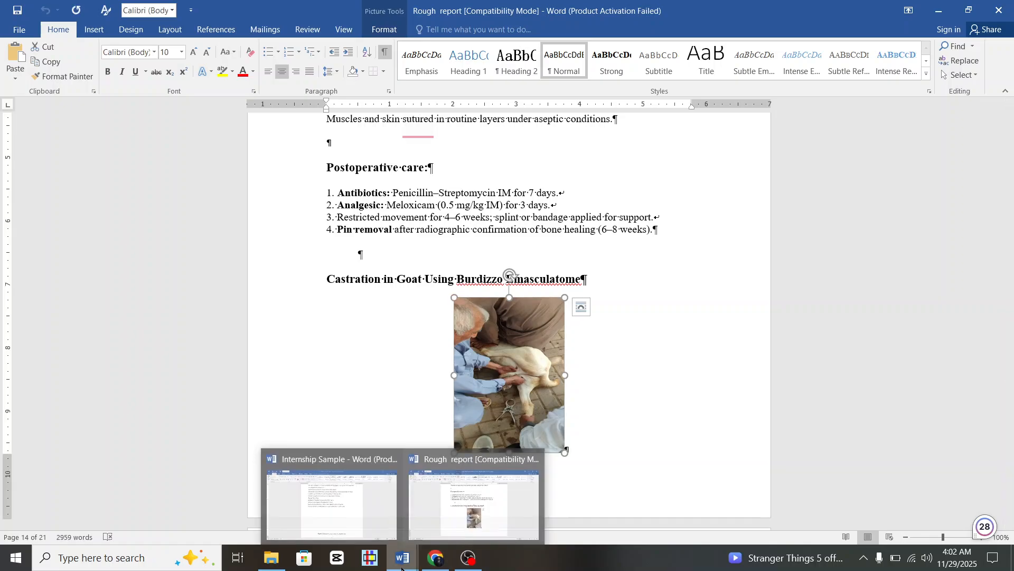
pyautogui.click(342, 493)
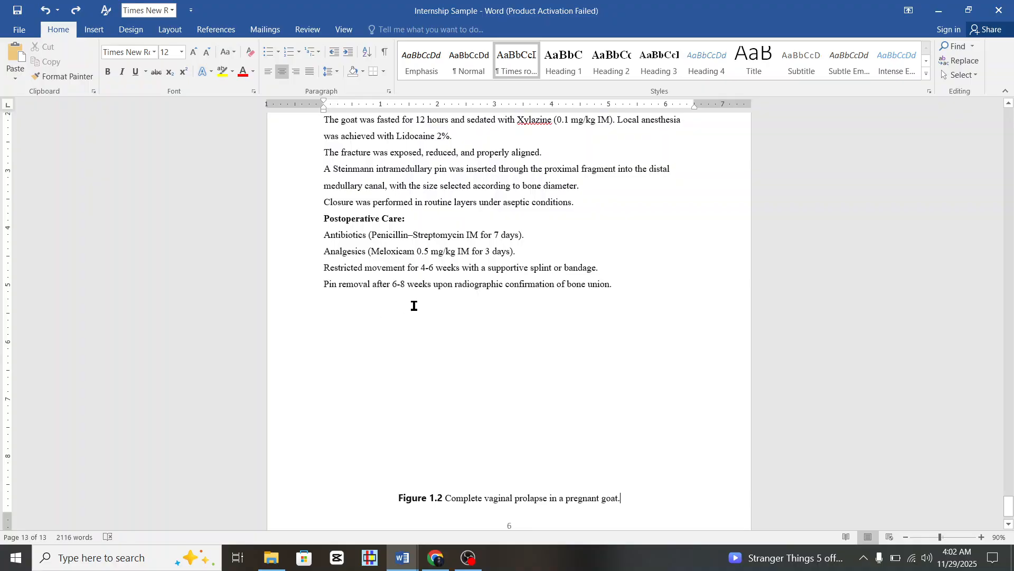
pyautogui.click(349, 301)
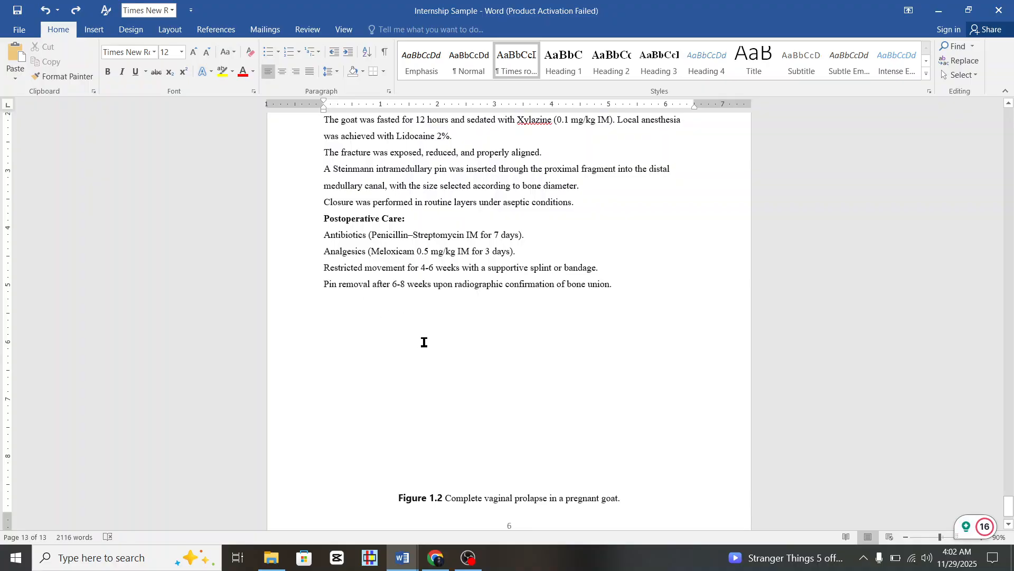
pyautogui.hotkey('ctrl', 'v')
pyautogui.scroll(-1, 404, 345)
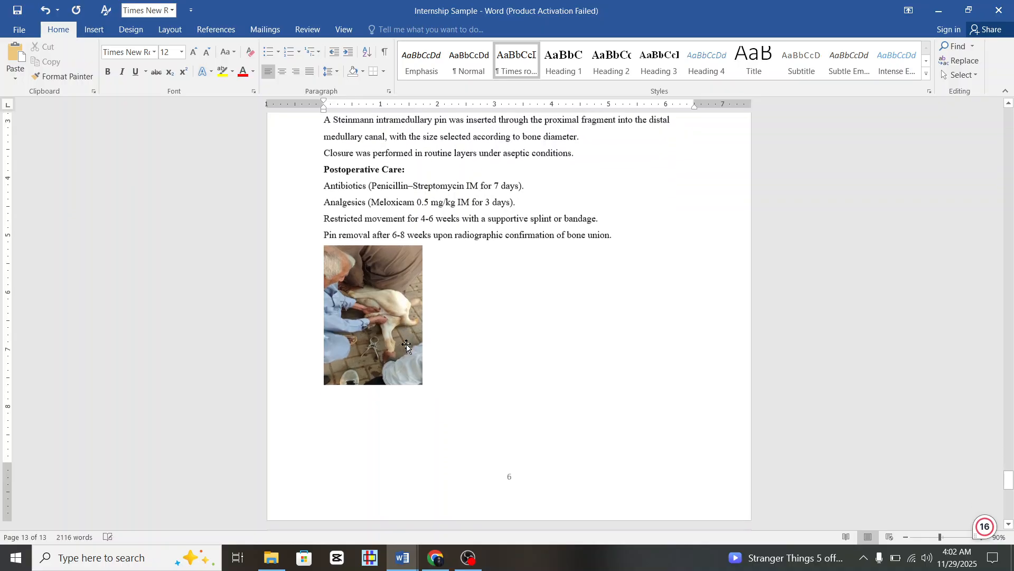
pyautogui.scroll(-5, 446, 258)
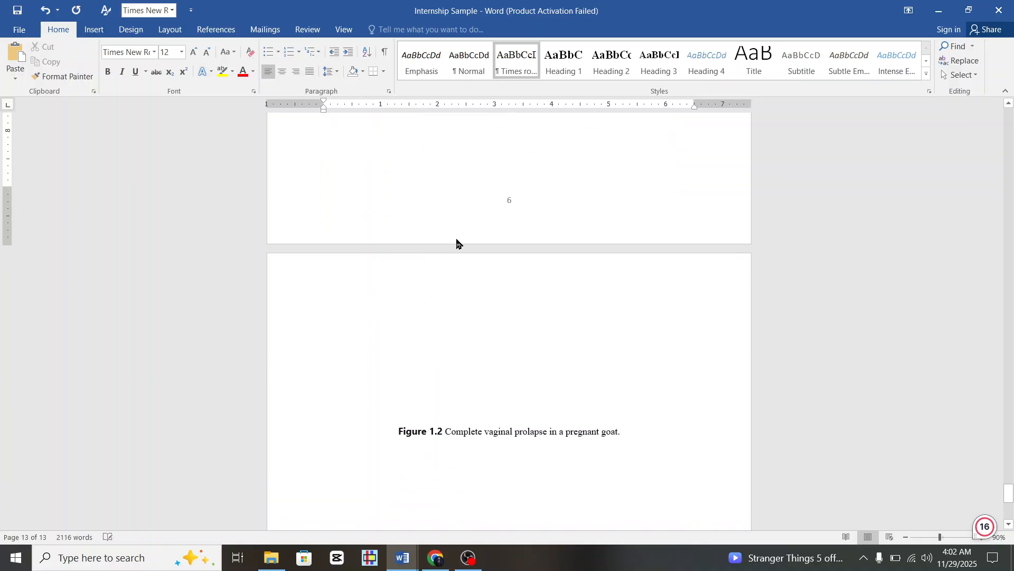
pyautogui.scroll(5, 459, 238)
# Set the photo's wrapping to In Front of Text, then make it move with text.
pyautogui.rightClick(372, 268)
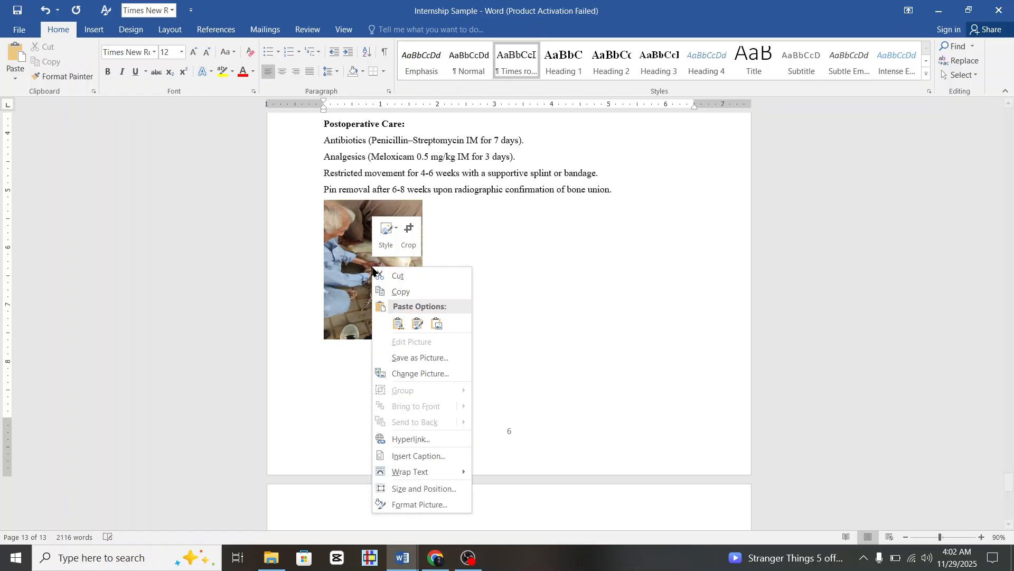
pyautogui.moveTo(471, 470)
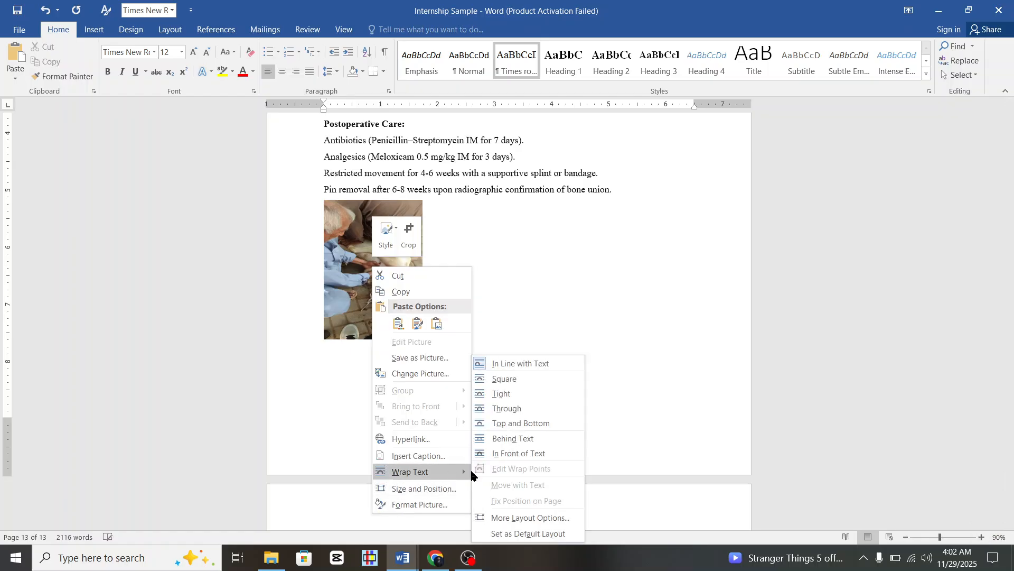
pyautogui.click(522, 454)
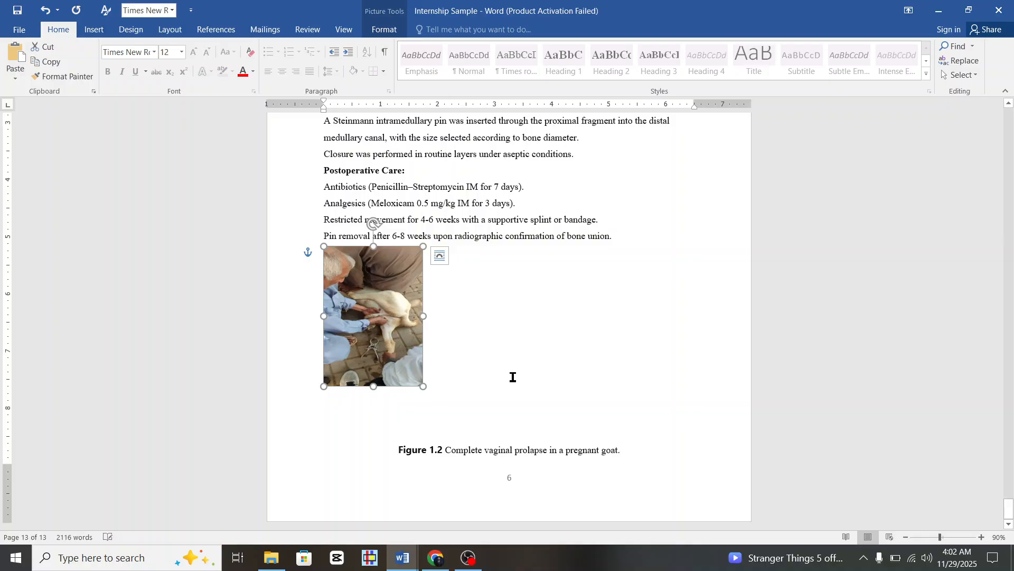
pyautogui.rightClick(372, 292)
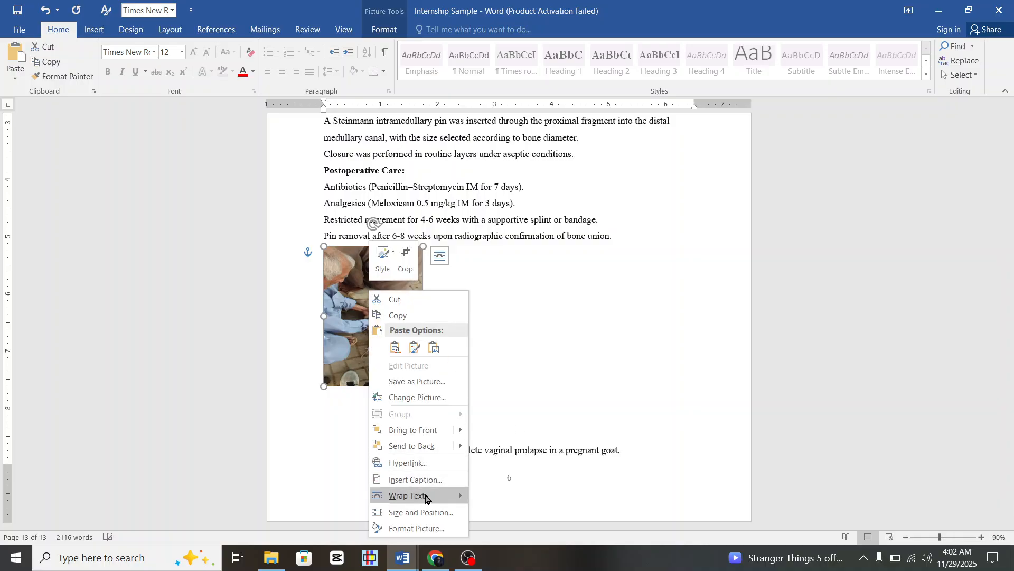
pyautogui.moveTo(426, 501)
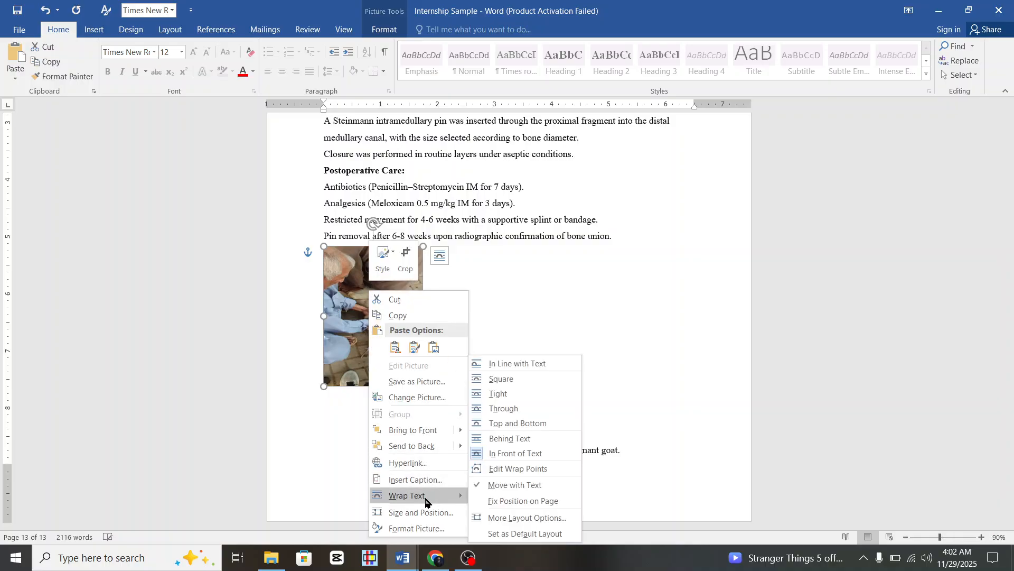
pyautogui.click(518, 491)
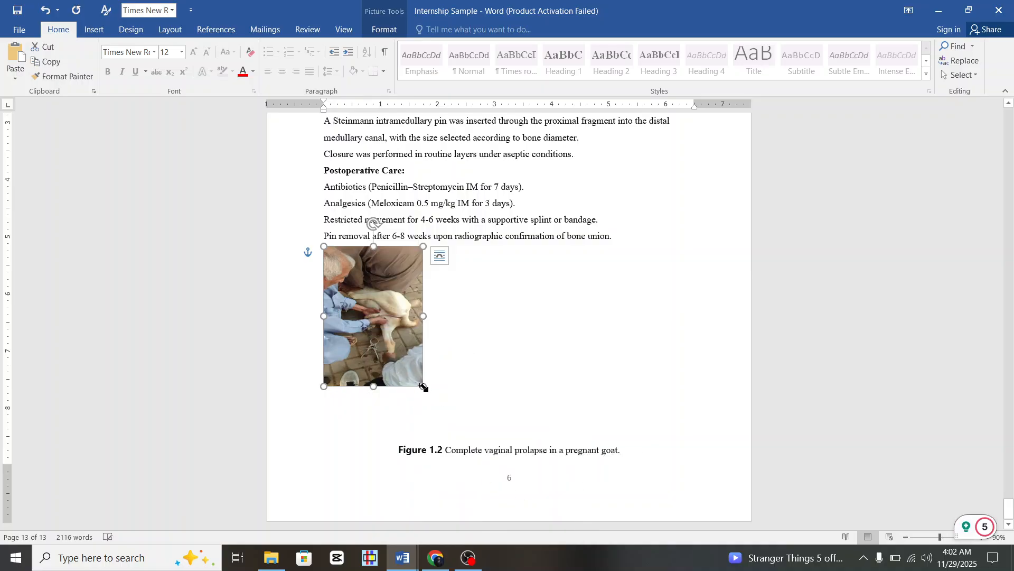
# Resize the photo with its corner and side handles to span the text width above the caption.
pyautogui.moveTo(423, 386); pyautogui.dragTo(447, 369)
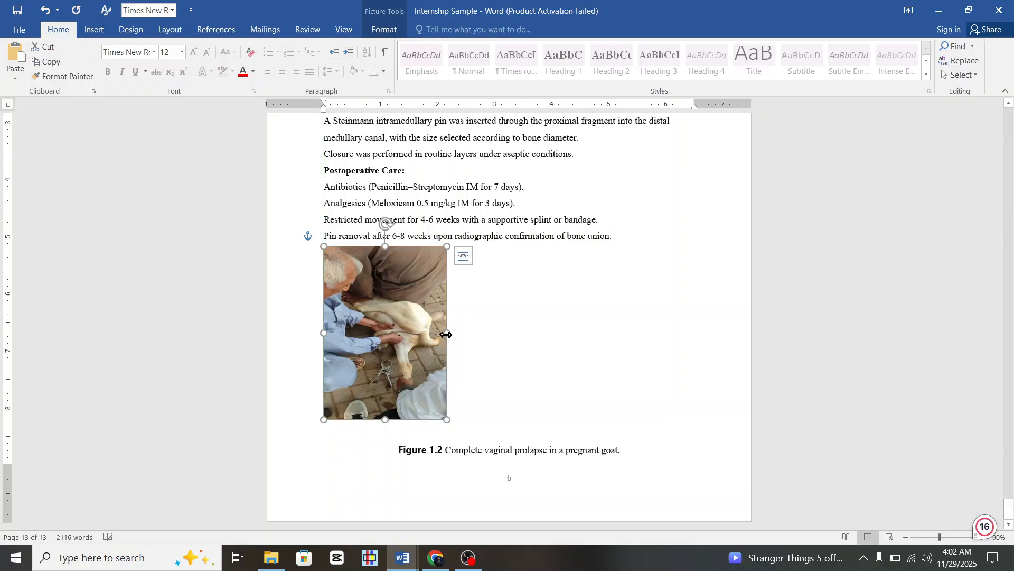
pyautogui.moveTo(515, 333); pyautogui.dragTo(700, 347)
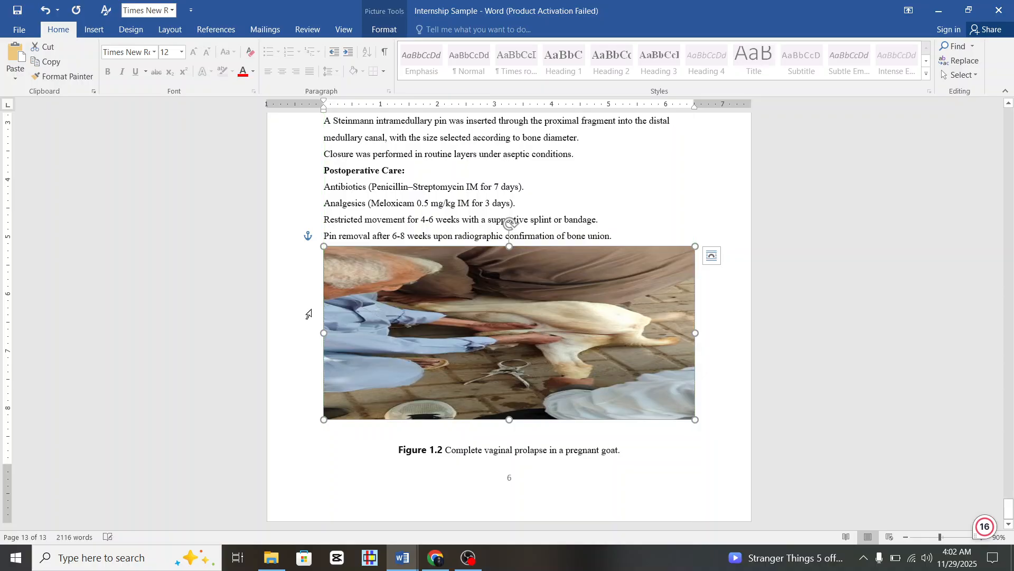
pyautogui.moveTo(324, 332); pyautogui.dragTo(311, 333)
pyautogui.moveTo(510, 421); pyautogui.dragTo(513, 438)
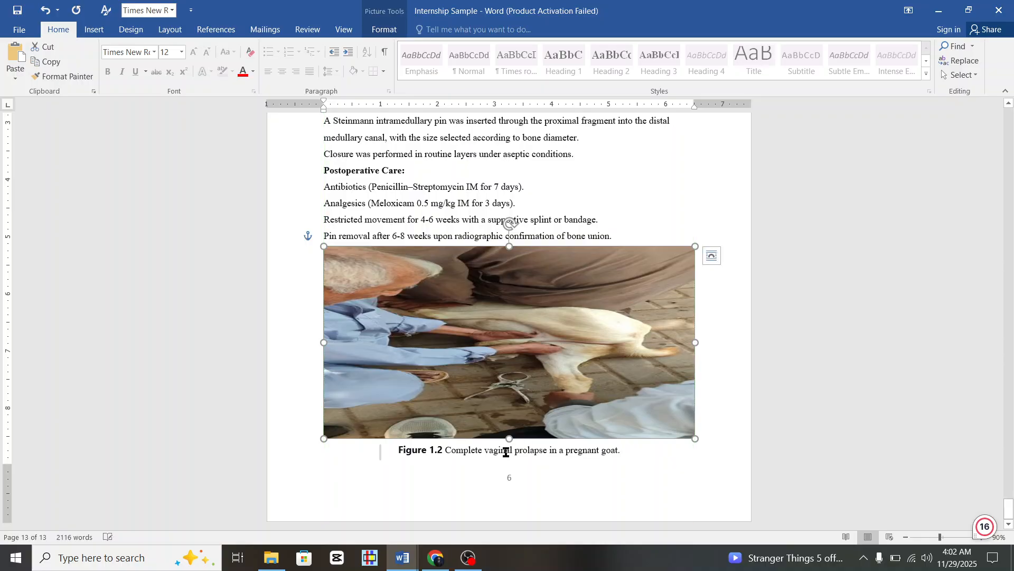
pyautogui.click(562, 477)
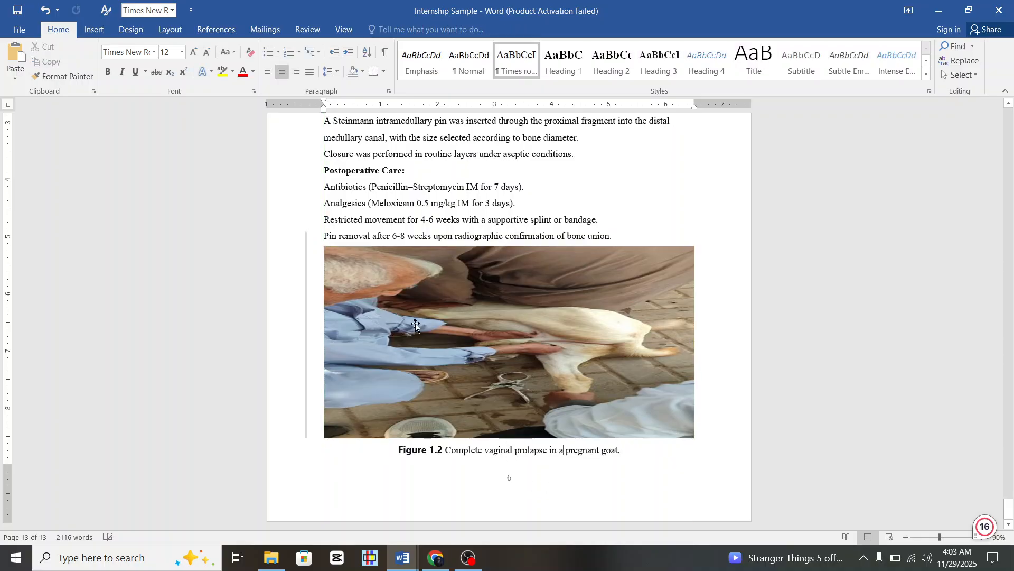
# Add a left-aligned empty paragraph and a page break after the Figure 1.2 caption.
pyautogui.scroll(3, 490, 391)
pyautogui.scroll(8, 487, 388)
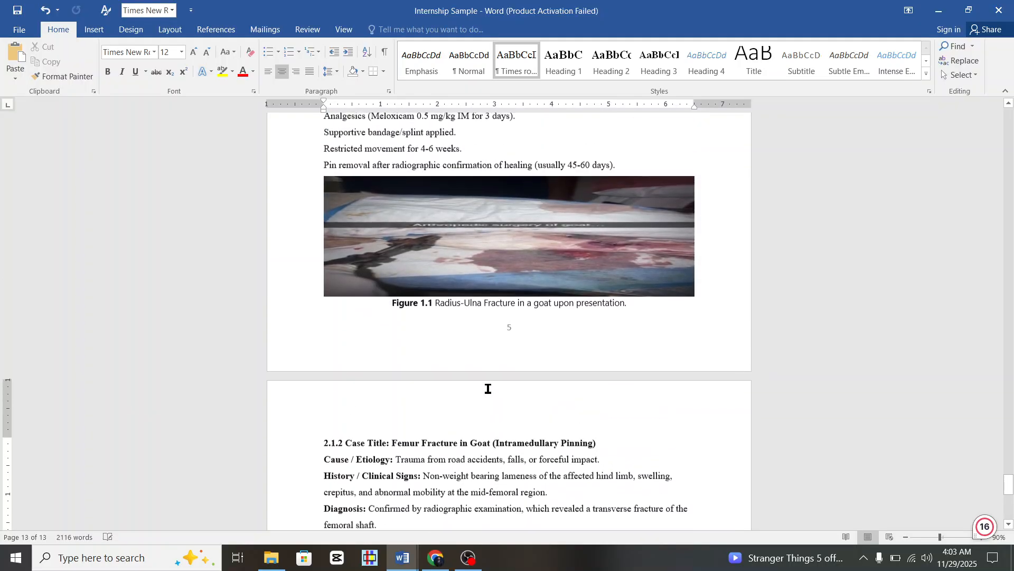
pyautogui.scroll(-10, 484, 269)
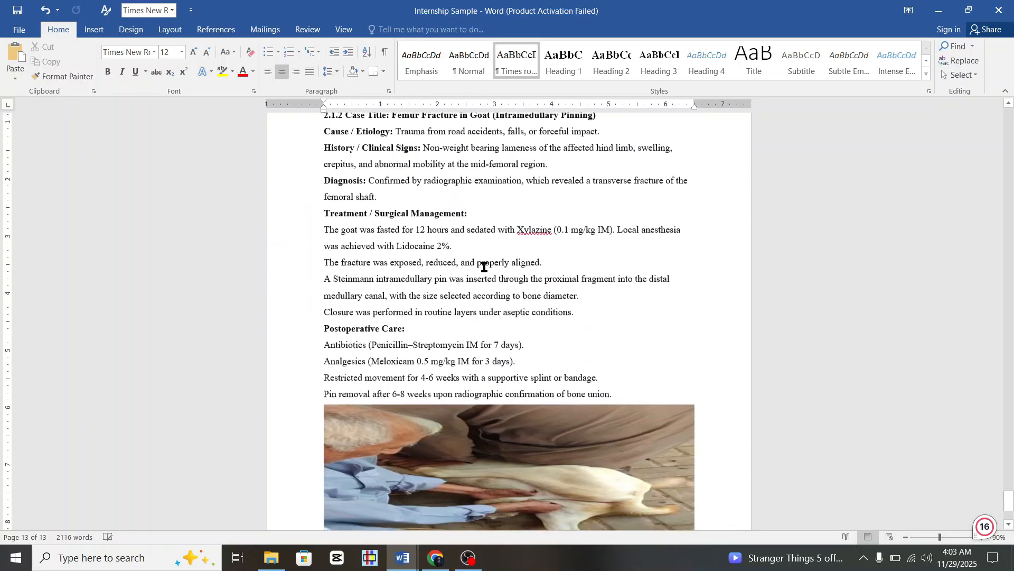
pyautogui.scroll(10, 484, 269)
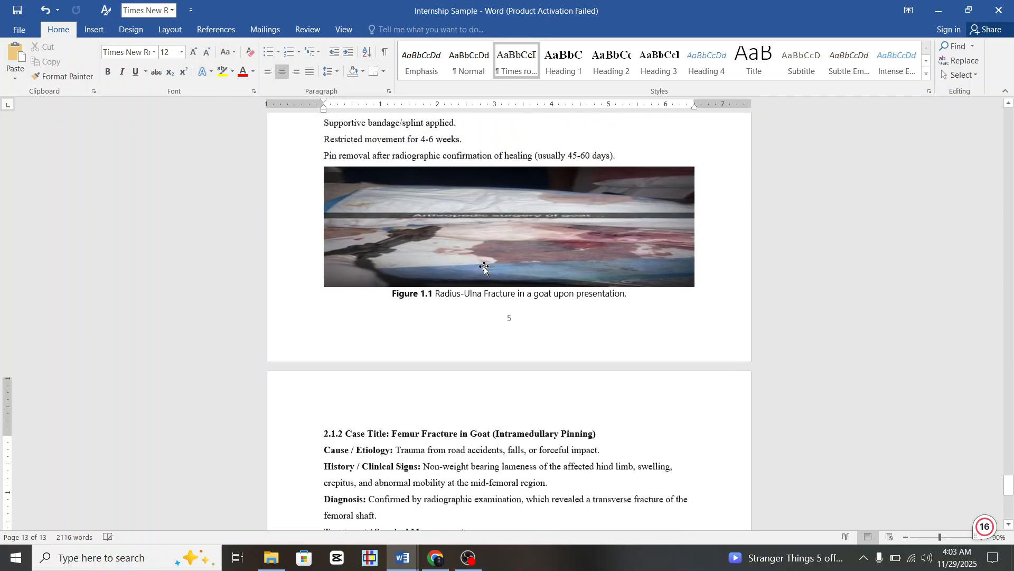
pyautogui.scroll(-10, 485, 227)
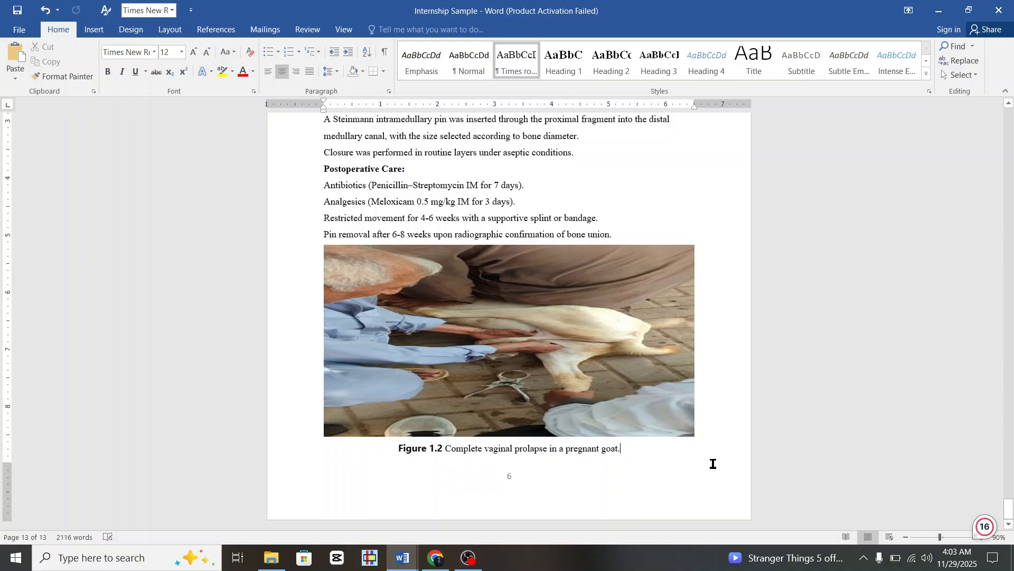
pyautogui.press('Return')
pyautogui.scroll(5, 668, 432)
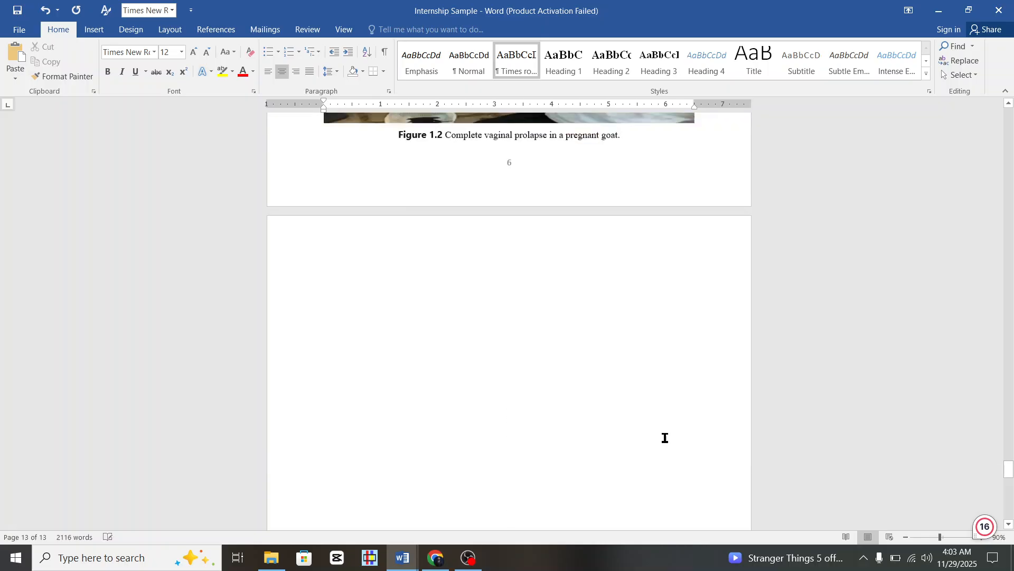
pyautogui.scroll(-5, 667, 434)
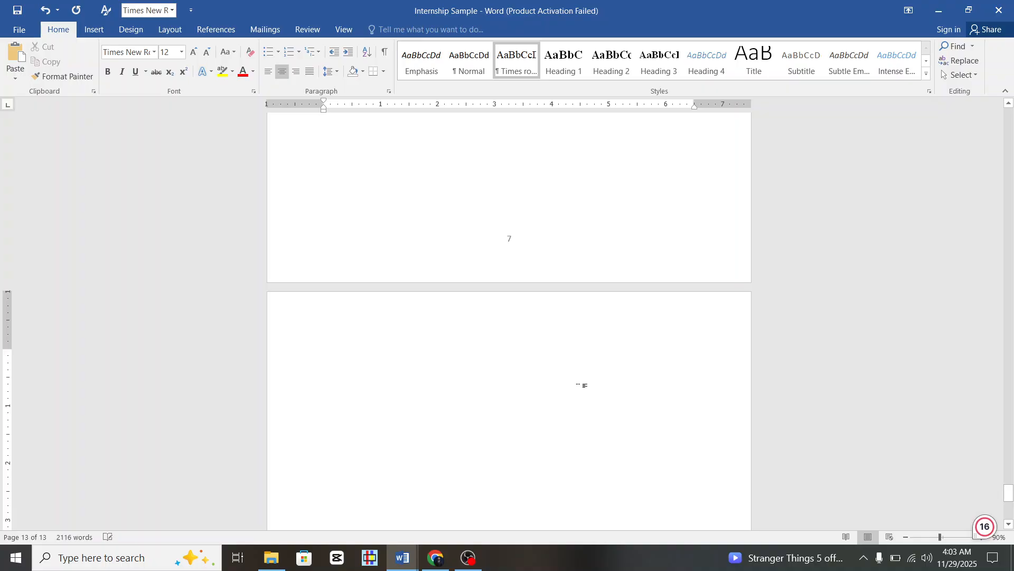
pyautogui.hotkey('ctrl', 'l')
pyautogui.hotkey('ctrl', 'Return')
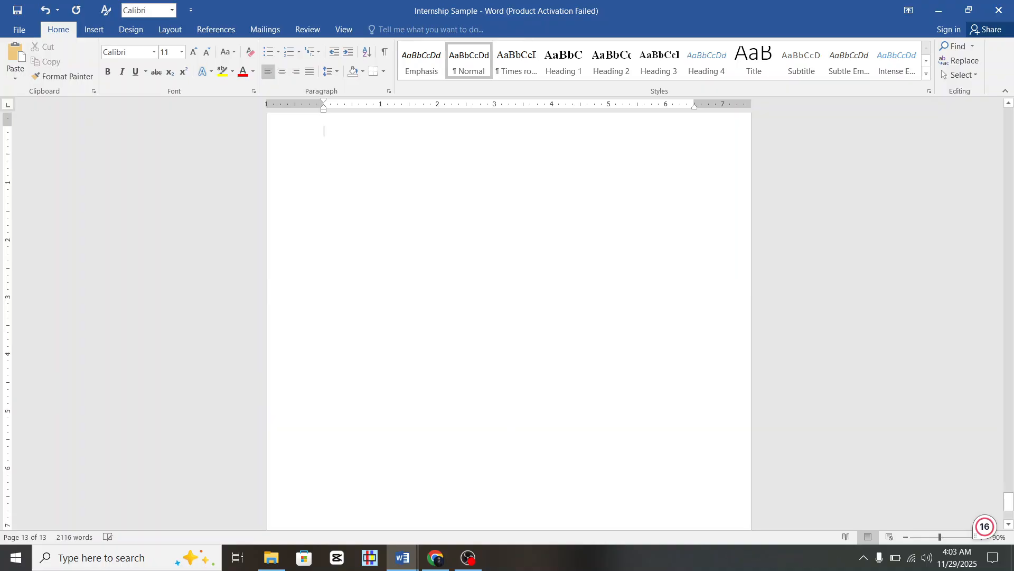
# Scroll back up to the CONTENTS page near the start of the report.
pyautogui.scroll(6, 332, 168)
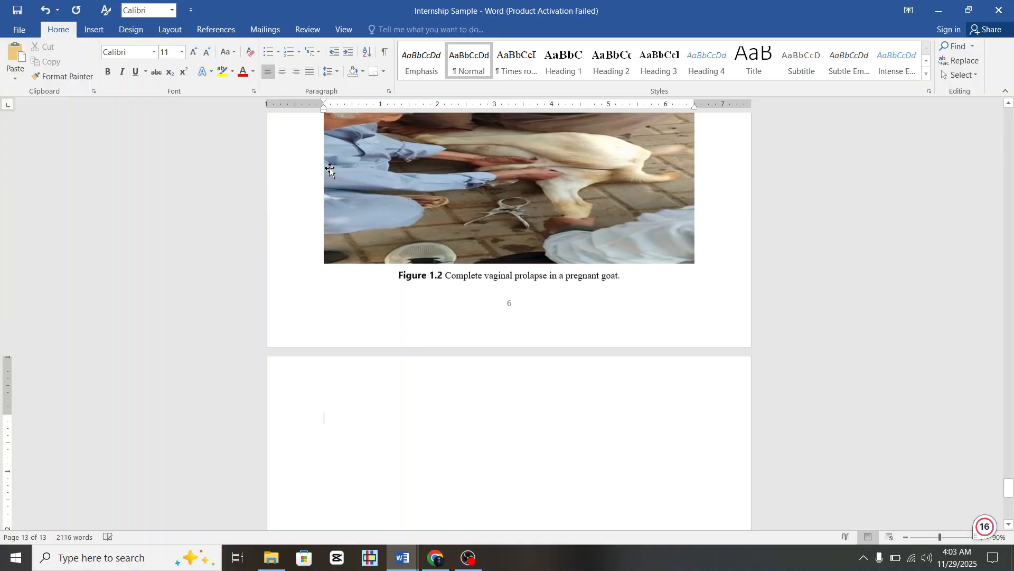
pyautogui.scroll(-3, 329, 170)
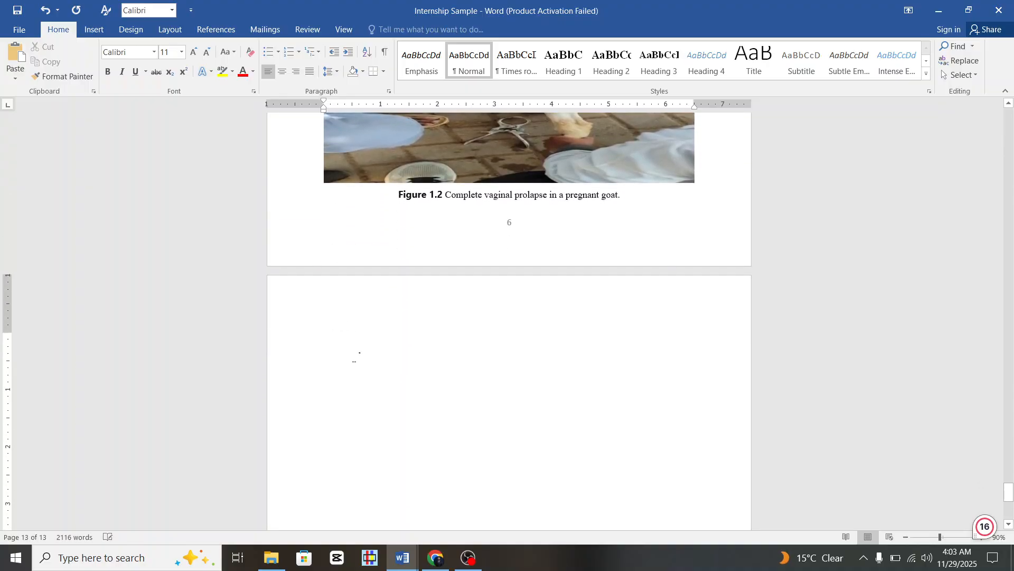
pyautogui.scroll(13, 372, 352)
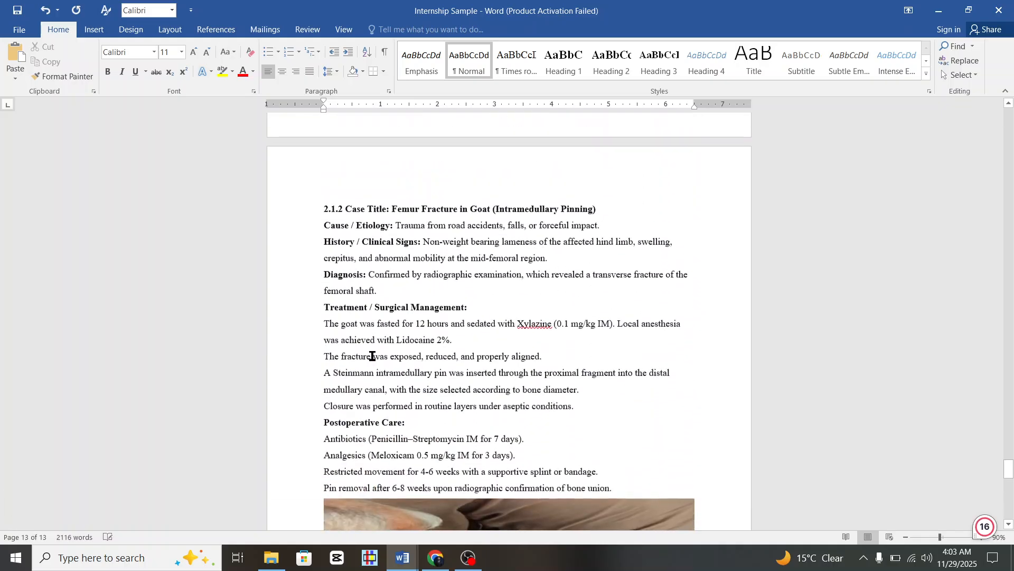
pyautogui.scroll(-3, 298, 379)
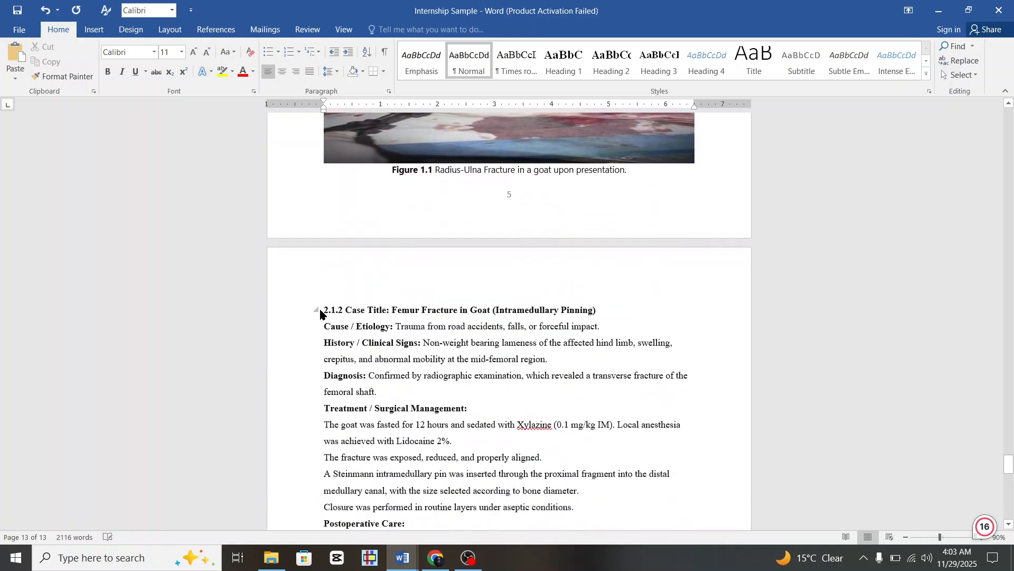
pyautogui.scroll(10, 489, 426)
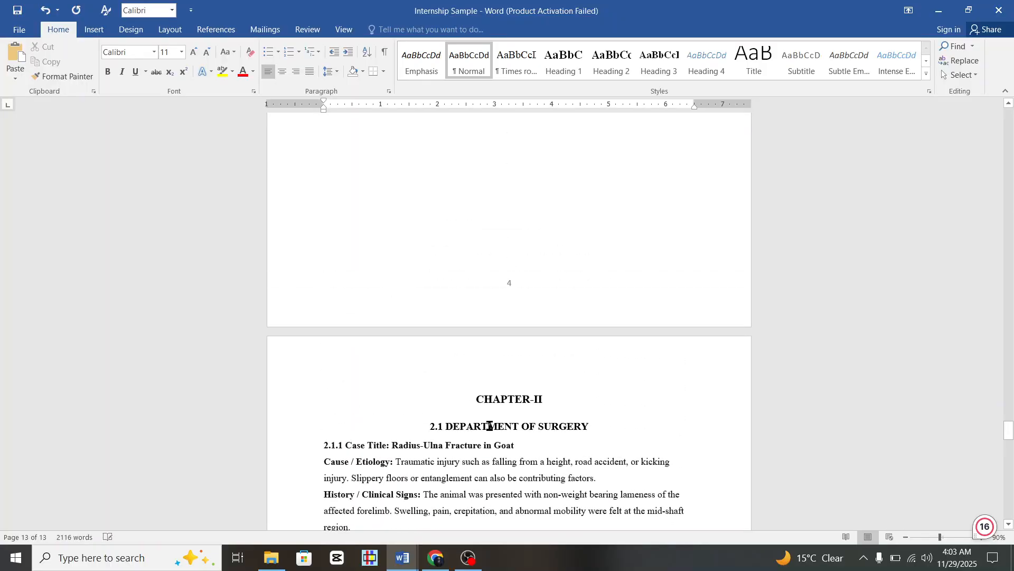
pyautogui.scroll(20, 474, 411)
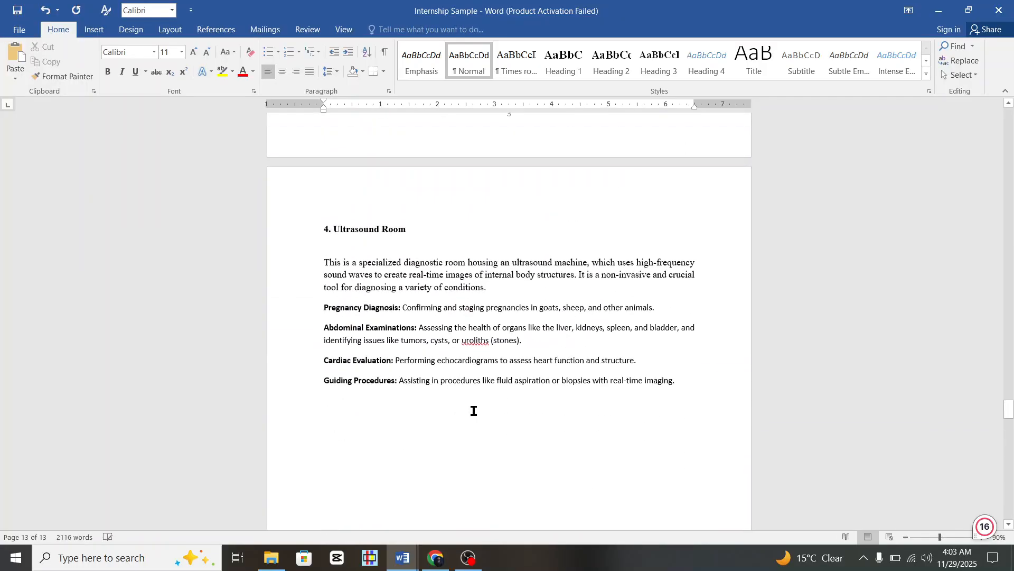
pyautogui.scroll(20, 474, 411)
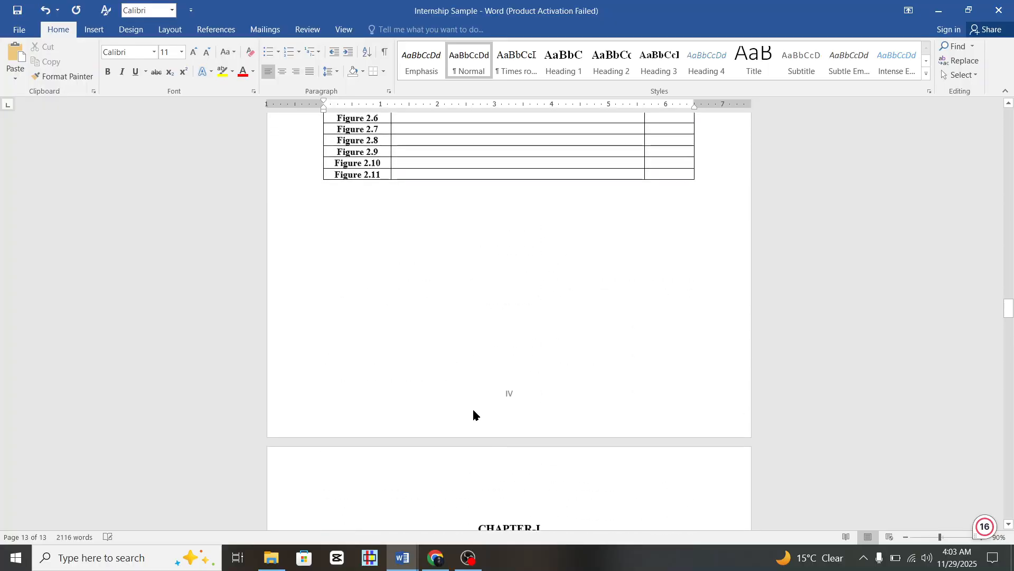
pyautogui.scroll(2, 478, 407)
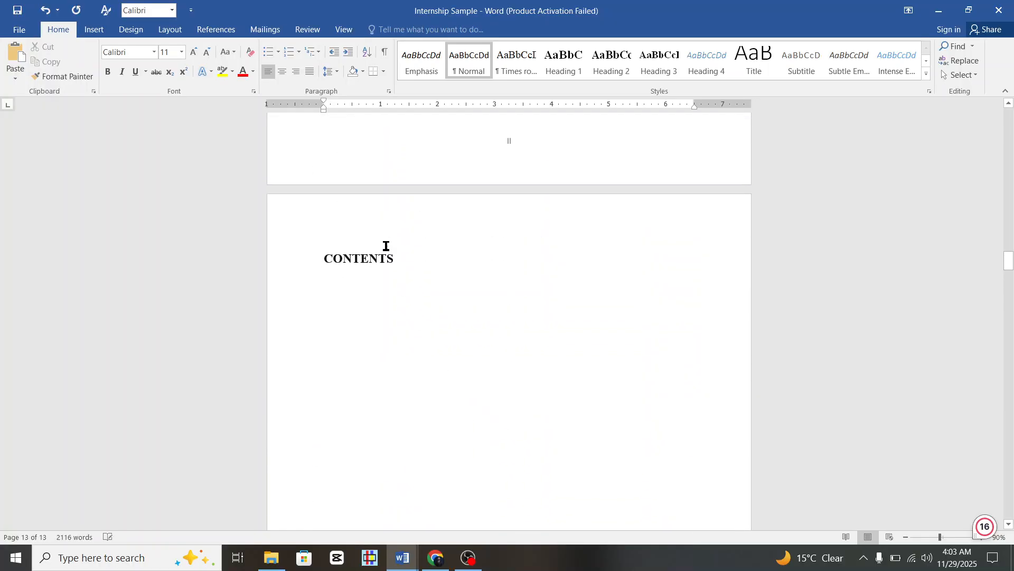
# Delete the CONTENTS heading and insert Automatic Table 1 from References > Table of Contents.
pyautogui.moveTo(408, 256); pyautogui.dragTo(317, 247)
pyautogui.press('Delete')
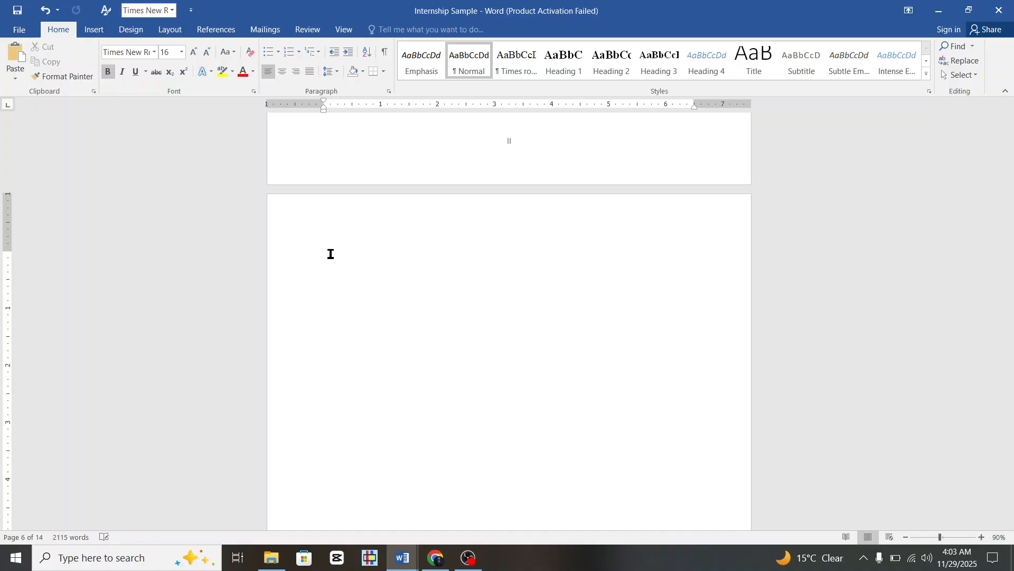
pyautogui.click(228, 31)
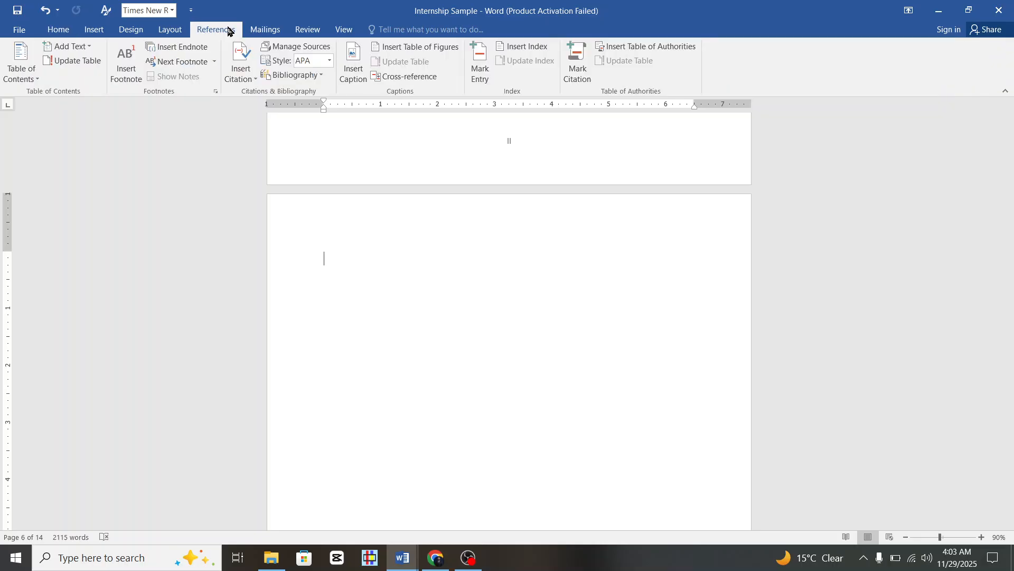
pyautogui.click(15, 62)
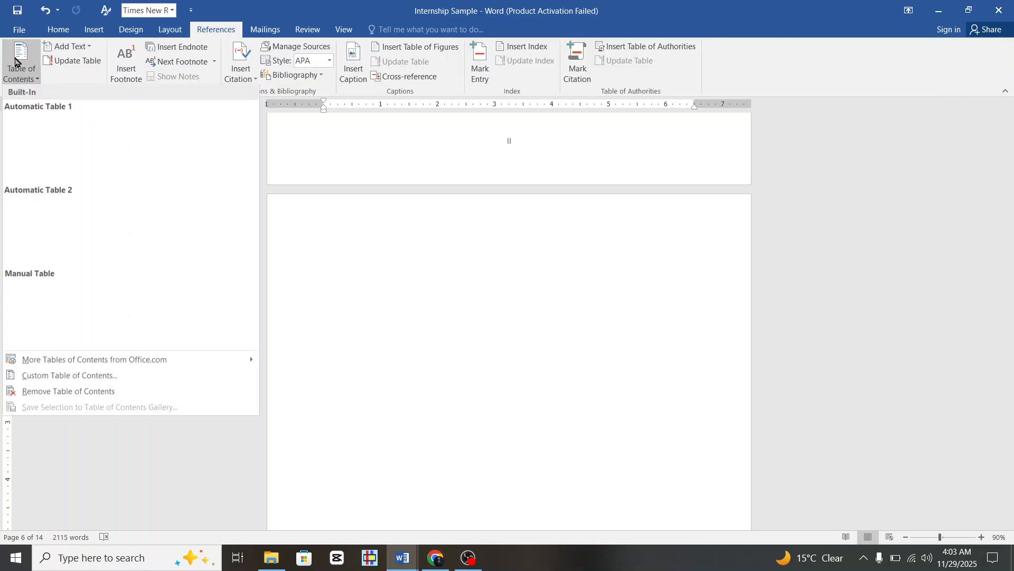
pyautogui.click(66, 147)
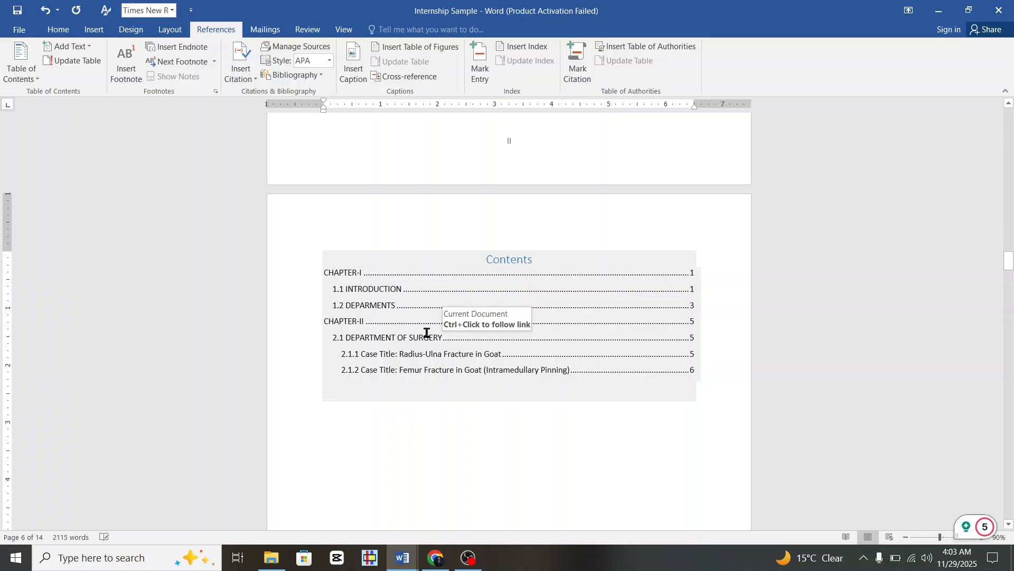
pyautogui.click(362, 262)
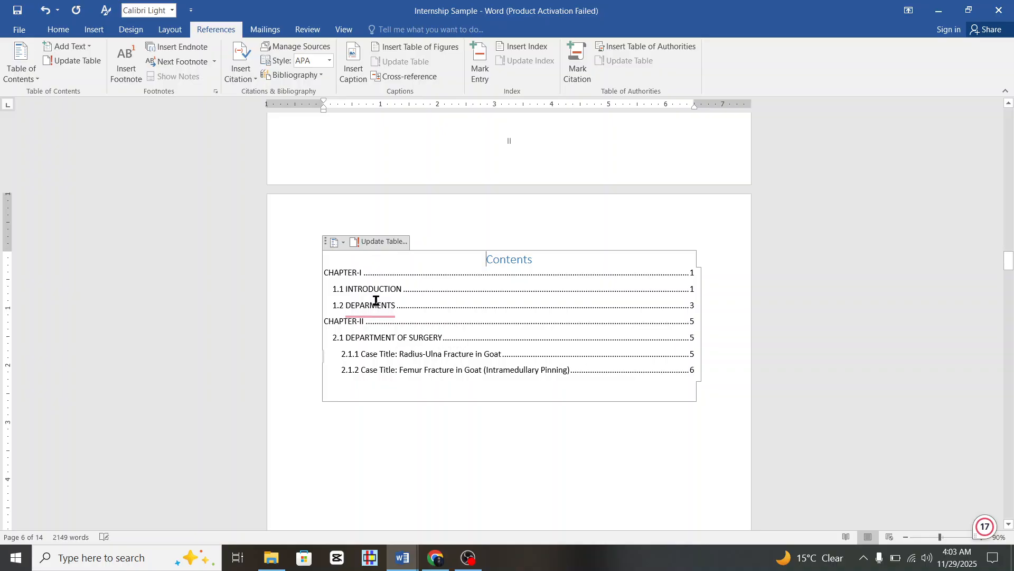
# Update the table of contents, then scroll down to the 1.2 DEPARMENTS section.
pyautogui.click(379, 243)
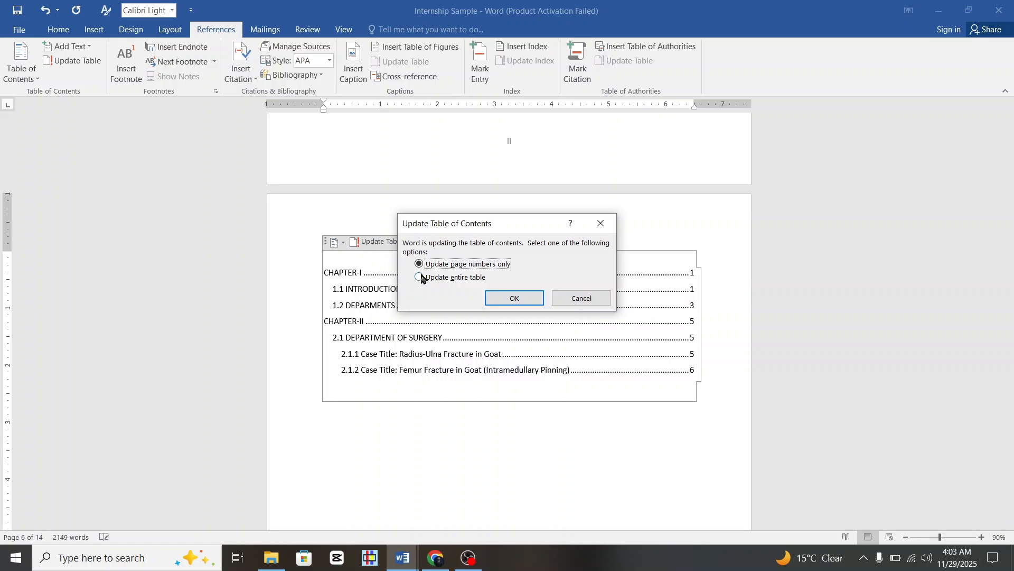
pyautogui.click(496, 298)
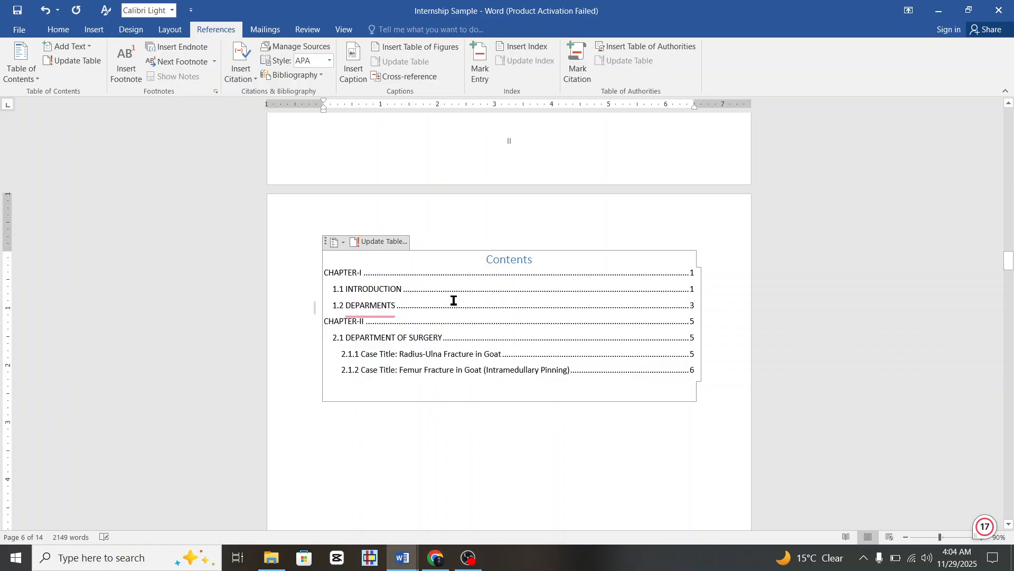
pyautogui.scroll(-2, 414, 317)
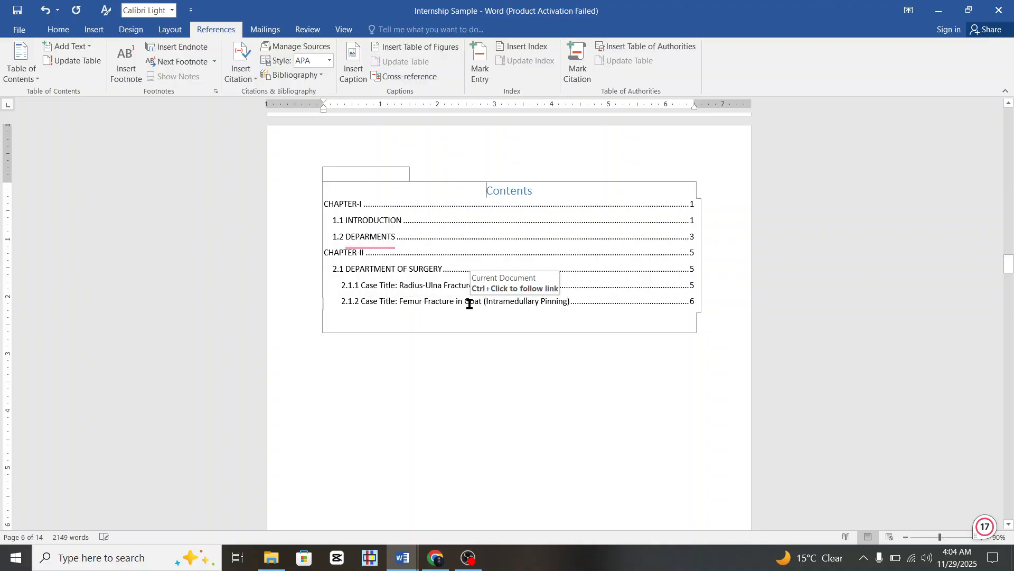
pyautogui.moveTo(389, 238)
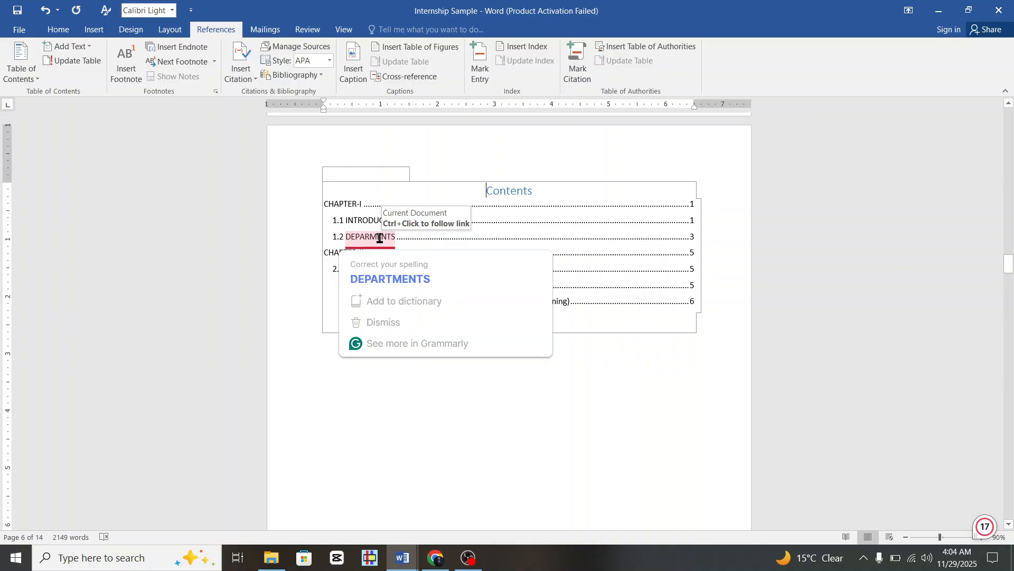
pyautogui.scroll(-10, 534, 231)
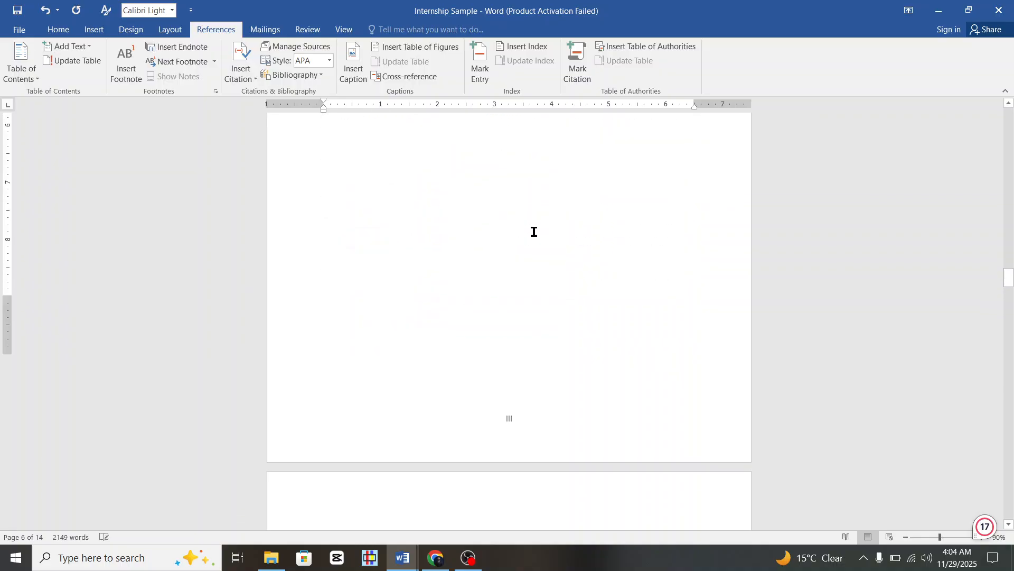
pyautogui.scroll(-20, 534, 231)
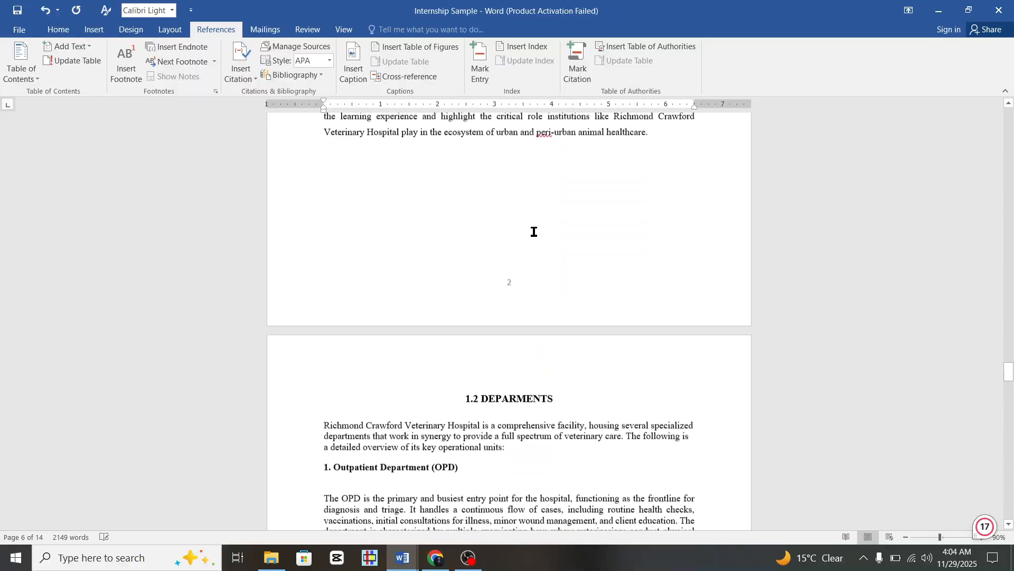
pyautogui.scroll(-2, 534, 232)
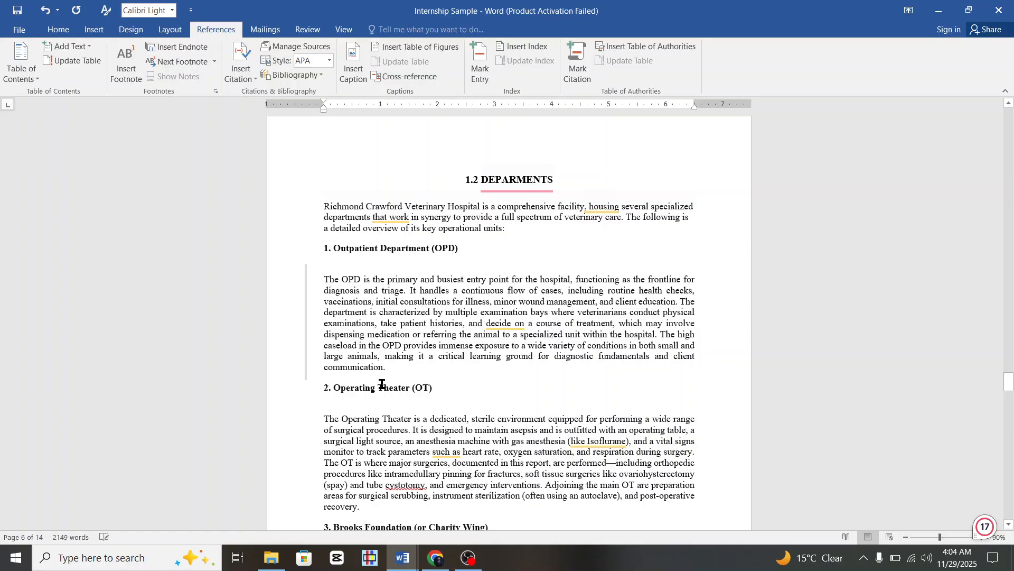
# Apply Heading 3 to the Outpatient Department (OPD) and Operating Theater (OT) headings.
pyautogui.click(501, 180)
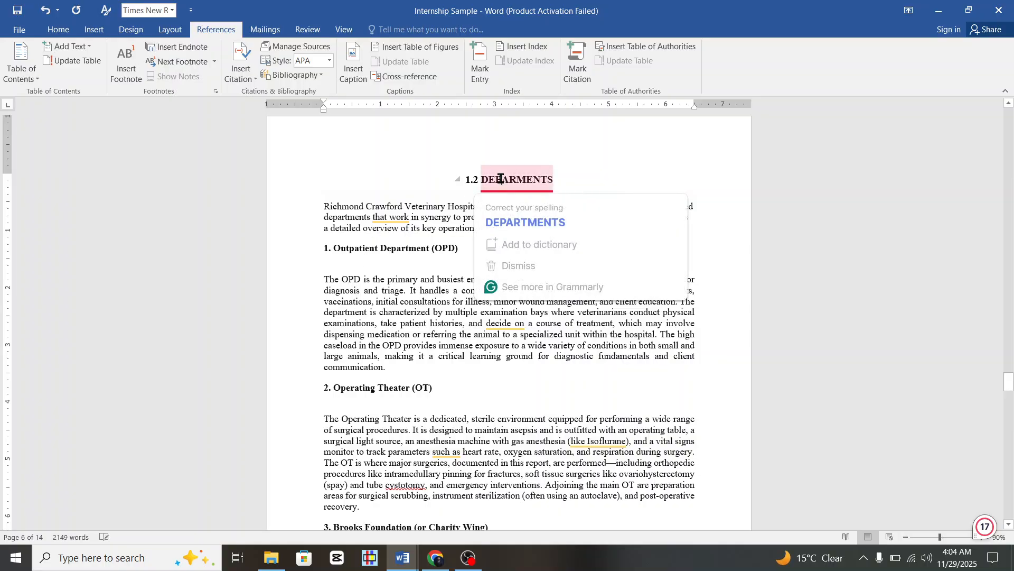
pyautogui.click(59, 30)
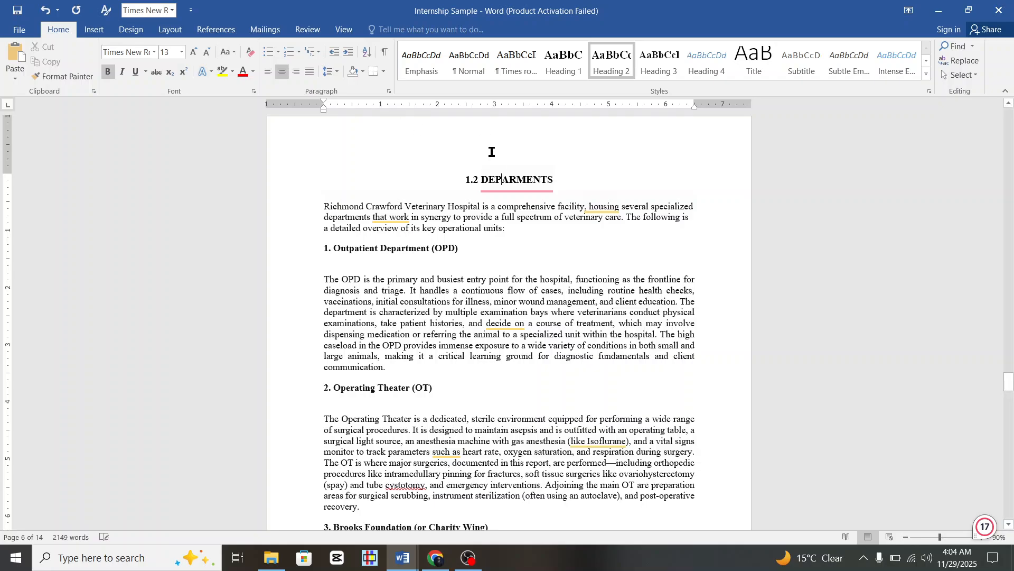
pyautogui.moveTo(508, 181)
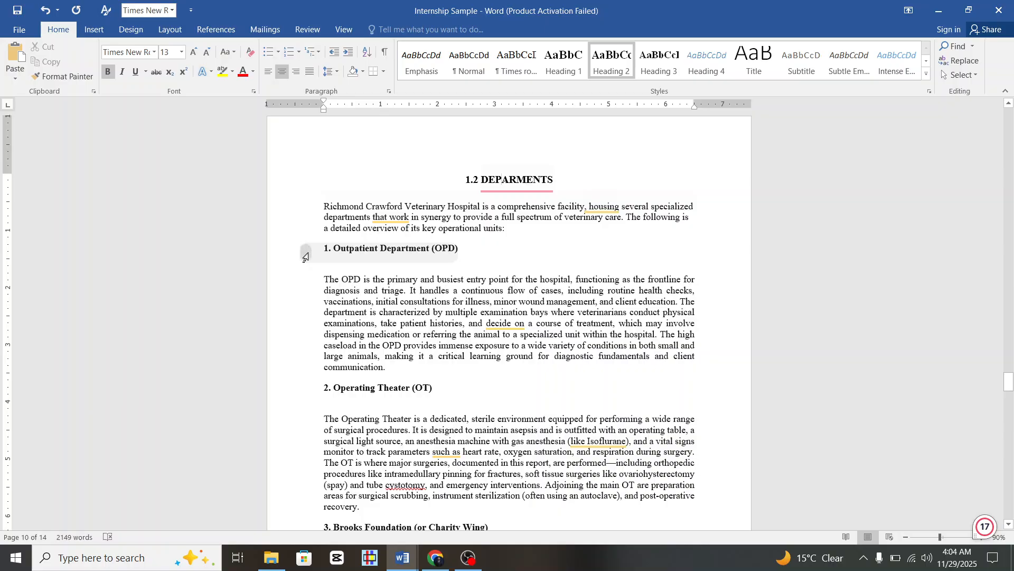
pyautogui.click(305, 249)
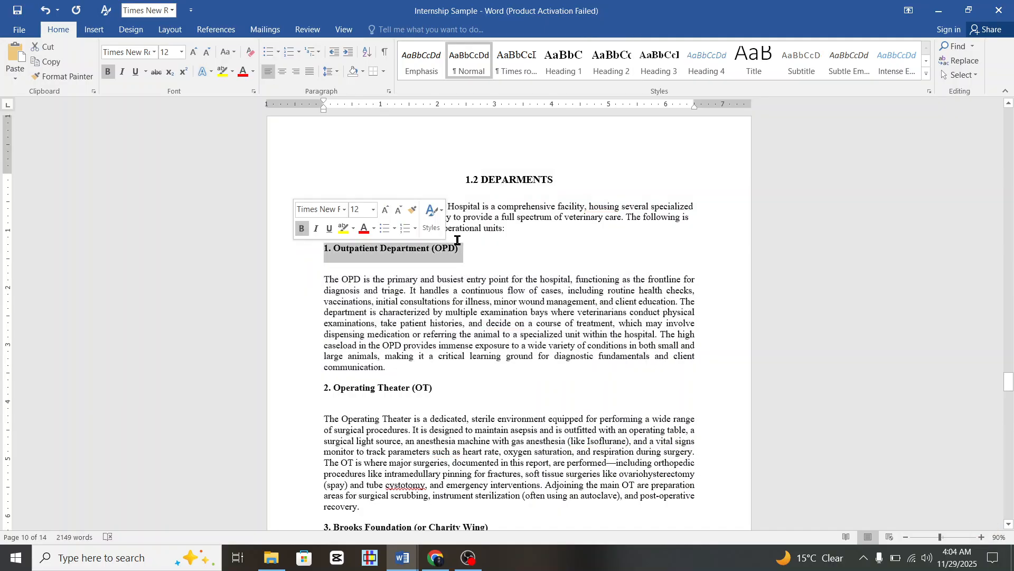
pyautogui.click(659, 60)
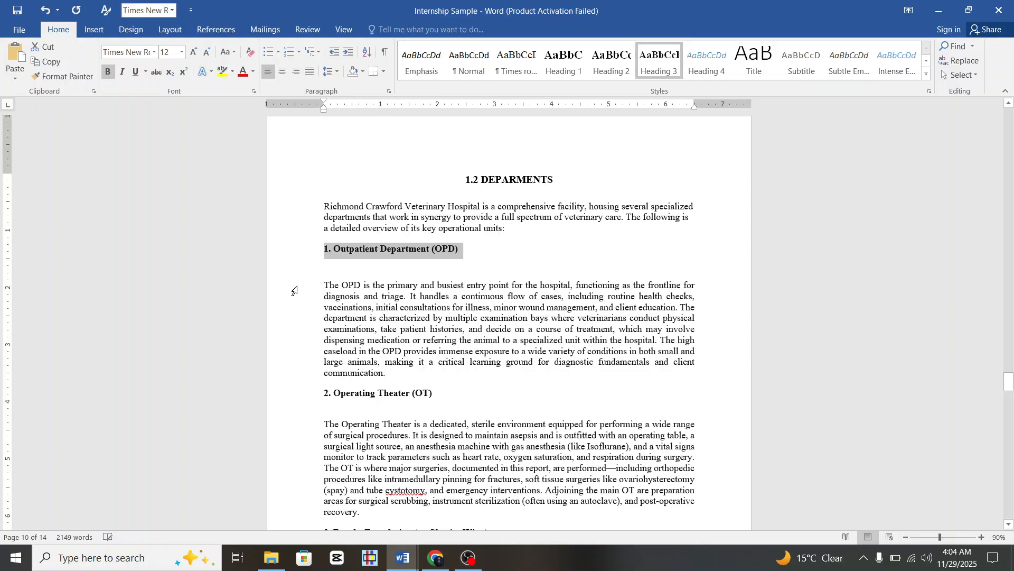
pyautogui.scroll(-4, 394, 309)
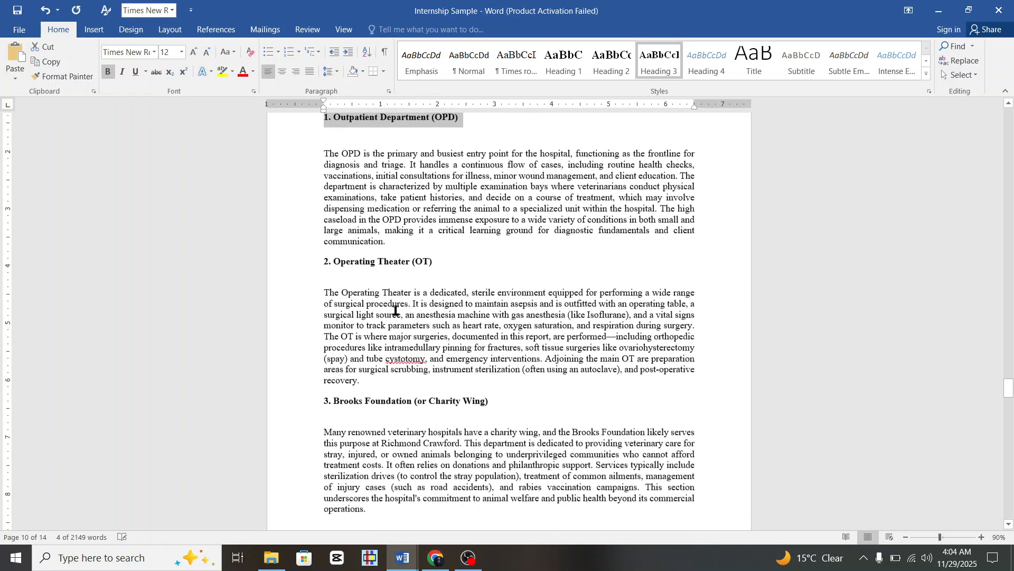
pyautogui.click(286, 270)
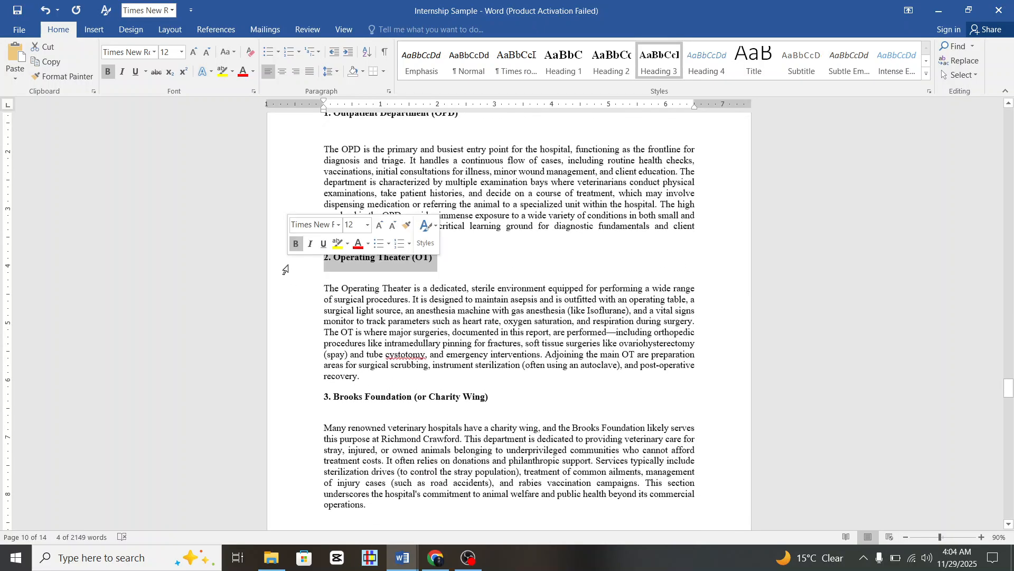
pyautogui.click(666, 66)
# Apply Heading 3 to the Brooks Foundation and 4. Ultrasound Room headings.
pyautogui.scroll(-3, 324, 322)
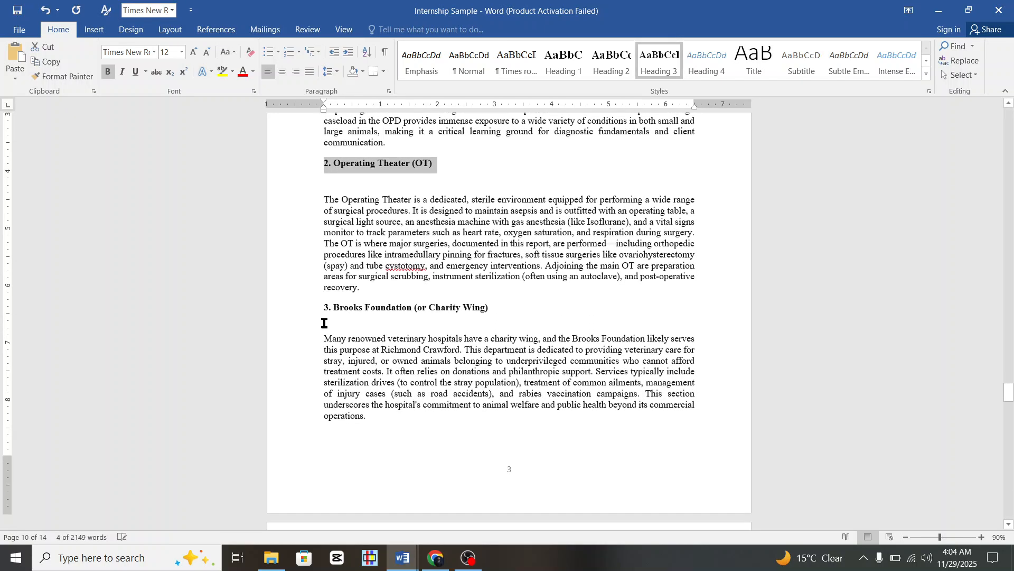
pyautogui.click(297, 316)
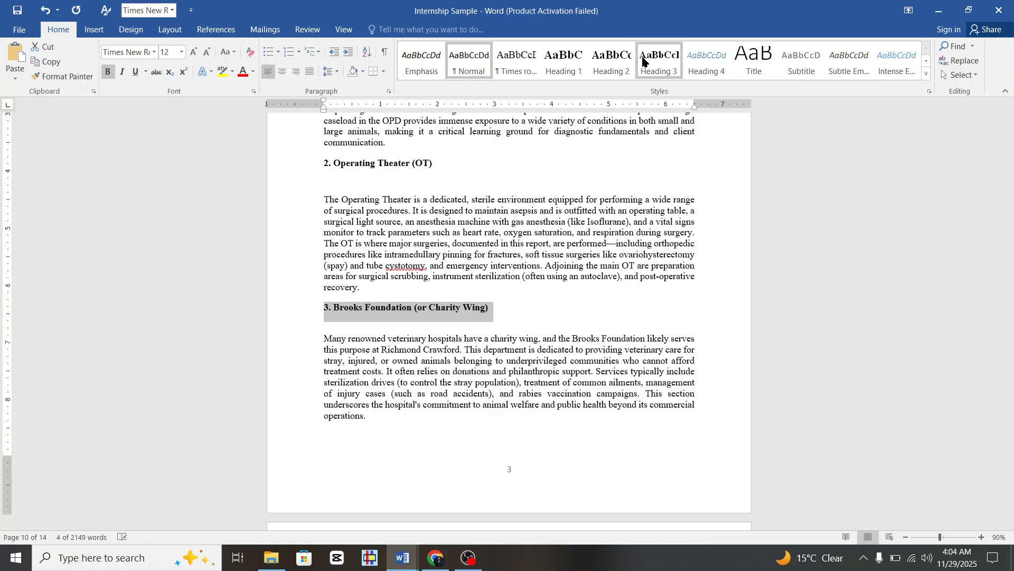
pyautogui.click(660, 61)
pyautogui.scroll(-9, 480, 439)
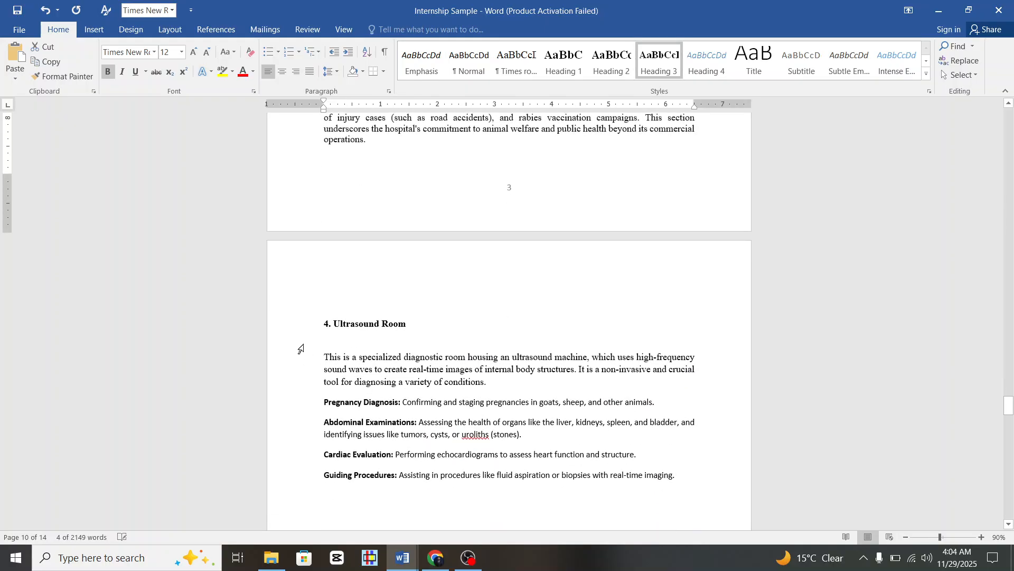
pyautogui.click(297, 324)
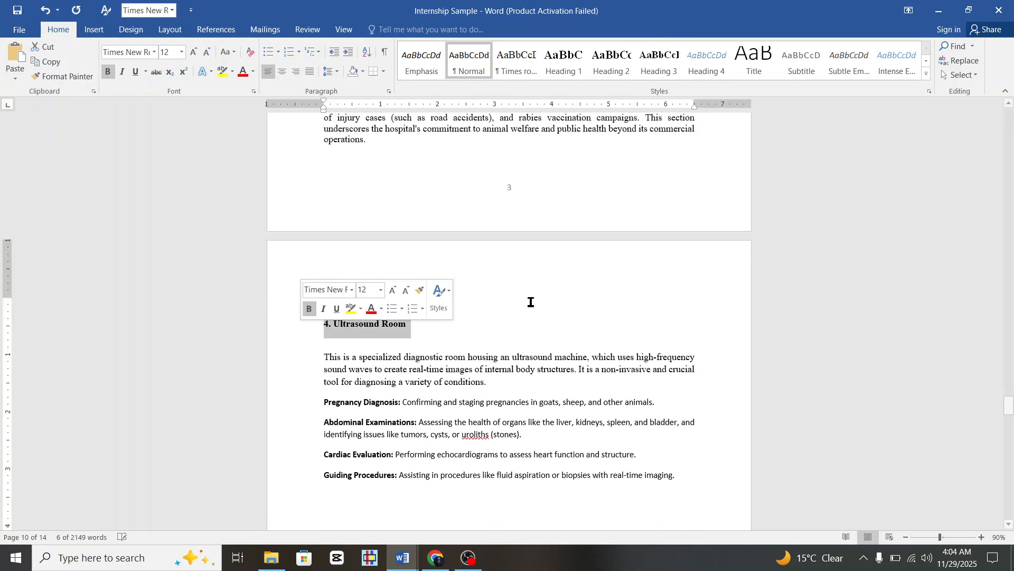
pyautogui.click(662, 58)
pyautogui.scroll(-2, 566, 348)
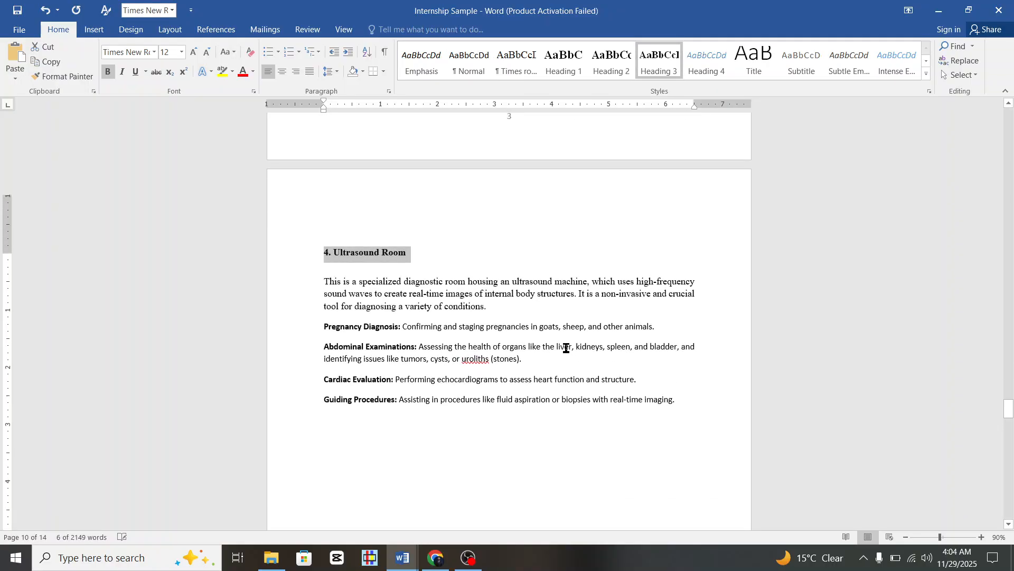
pyautogui.scroll(3, 566, 347)
pyautogui.scroll(12, 566, 347)
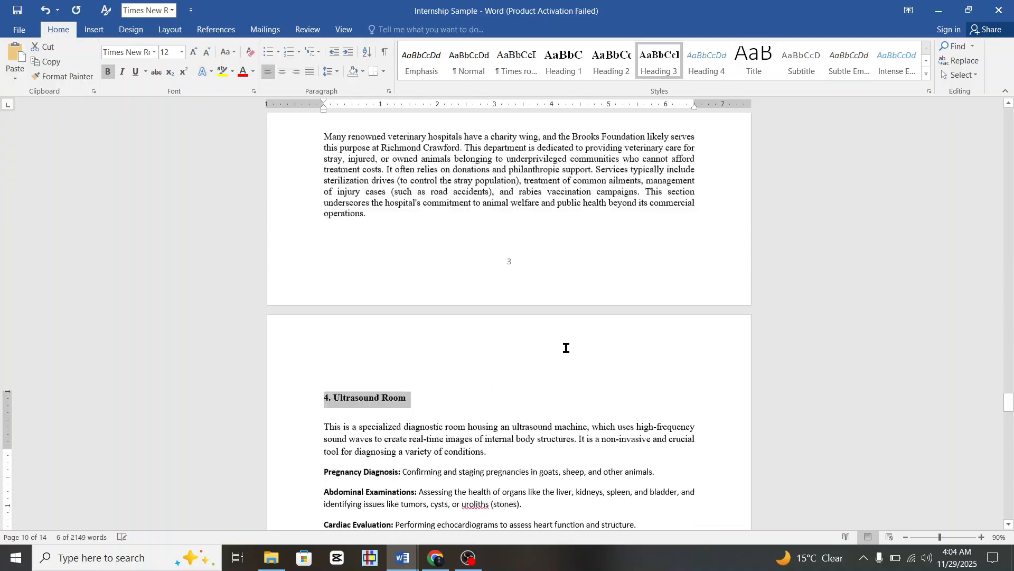
# Update the entire table of contents so it lists the department subheadings.
pyautogui.scroll(20, 566, 347)
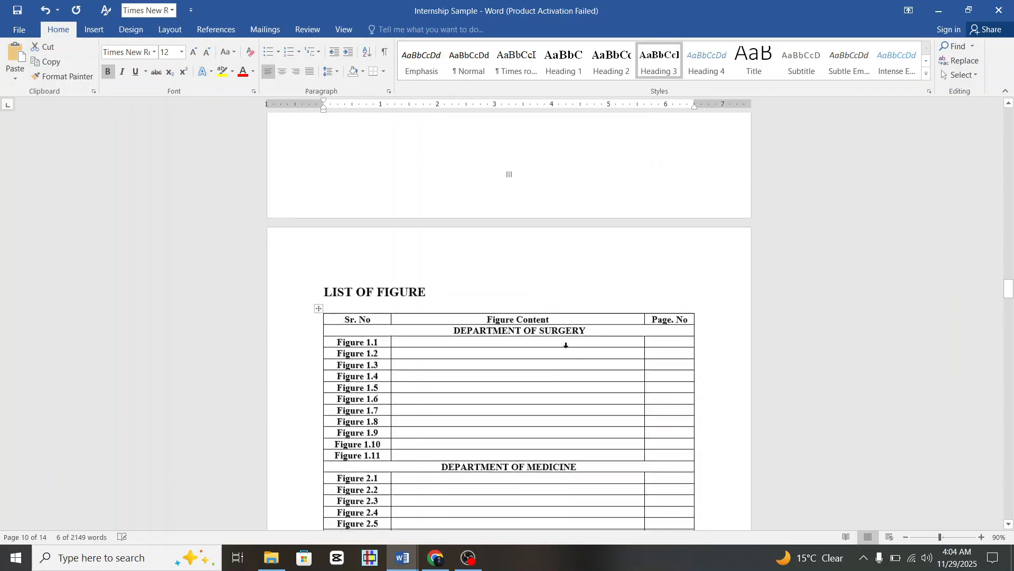
pyautogui.scroll(20, 566, 347)
pyautogui.scroll(-2, 565, 347)
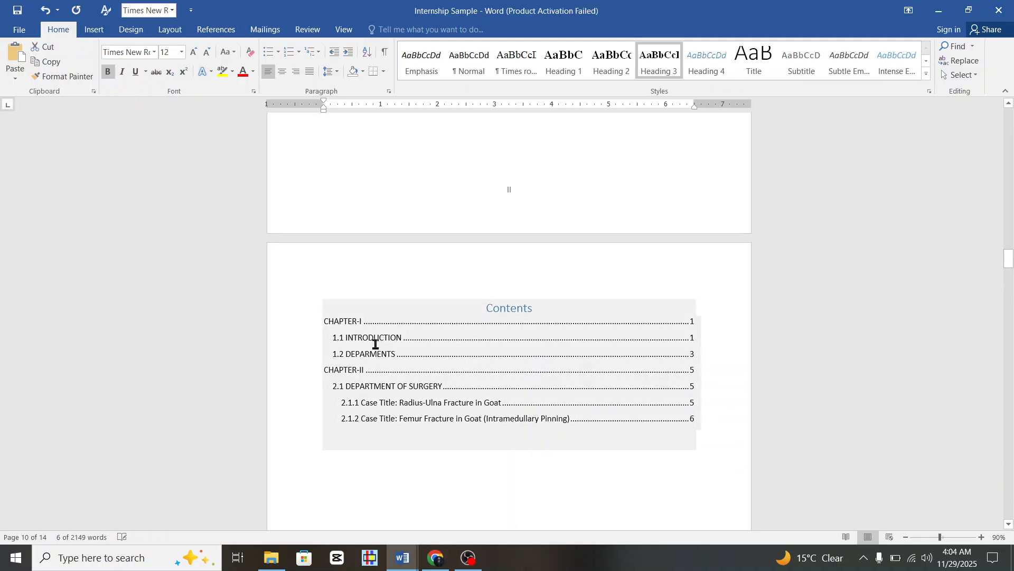
pyautogui.click(345, 303)
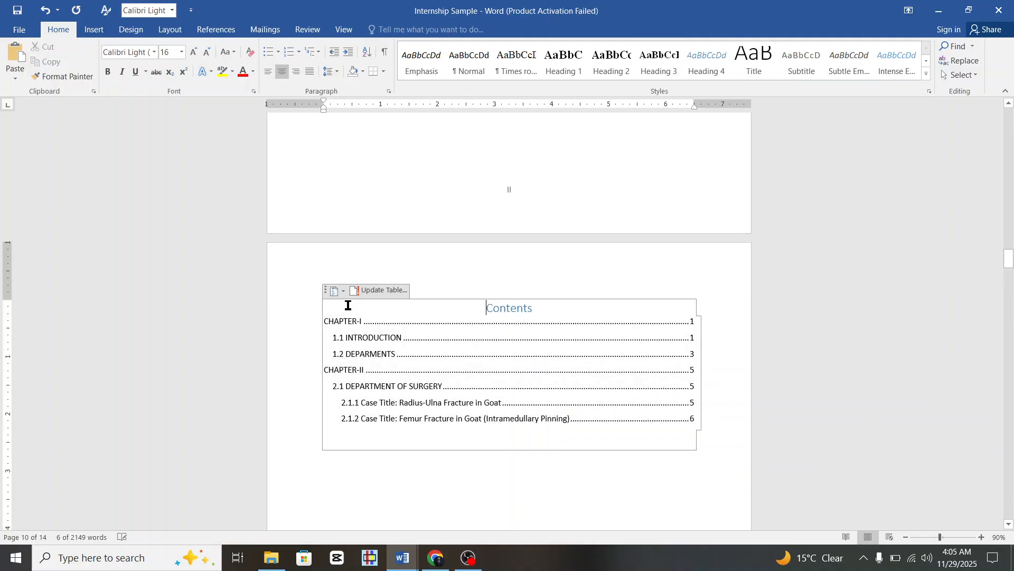
pyautogui.click(360, 294)
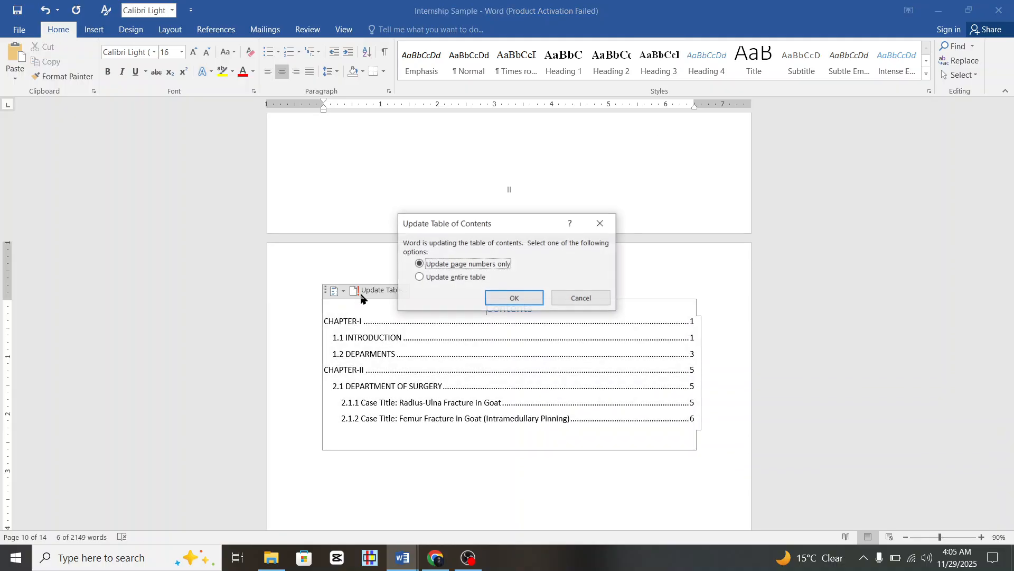
pyautogui.click(443, 278)
pyautogui.click(507, 300)
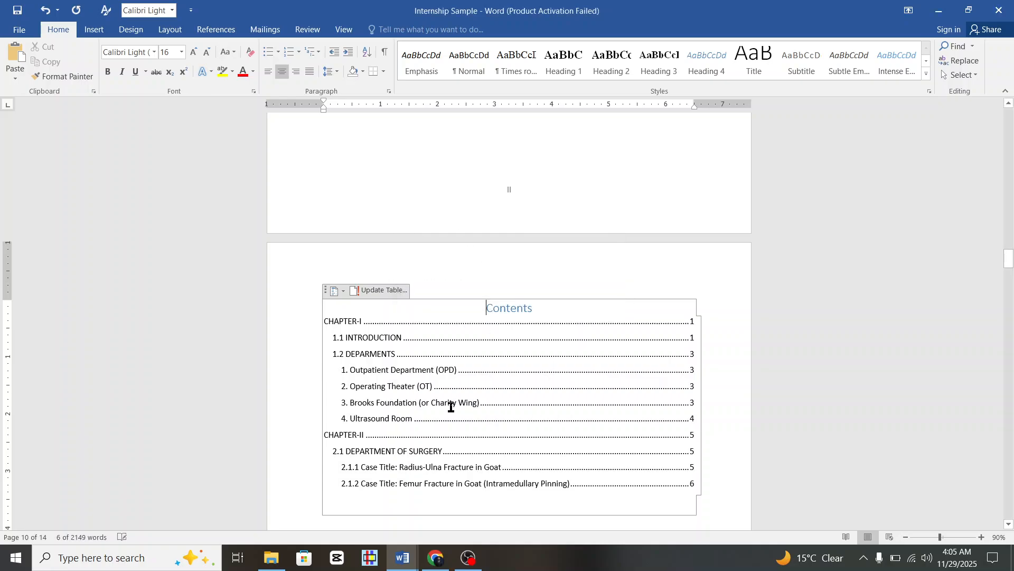
# Move to the List of Figure table and place the cursor in the Figure 1.1 content cell.
pyautogui.scroll(-3, 450, 406)
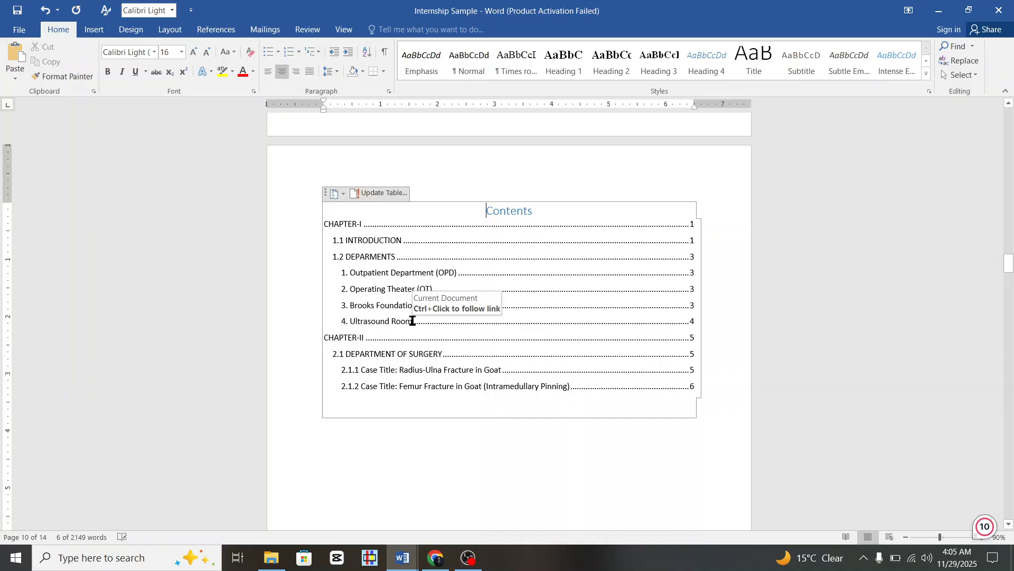
pyautogui.scroll(-15, 476, 301)
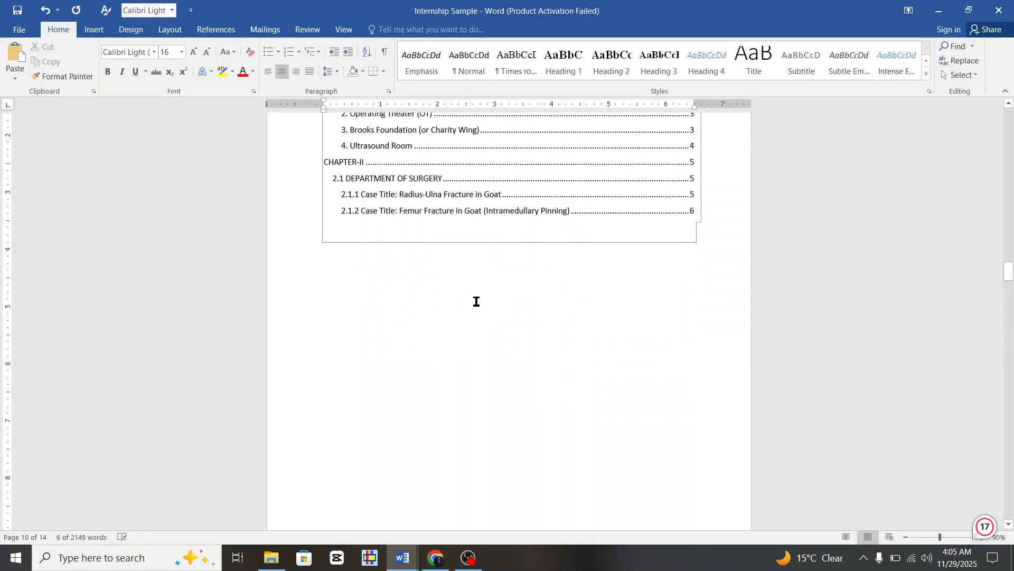
pyautogui.scroll(-4, 476, 301)
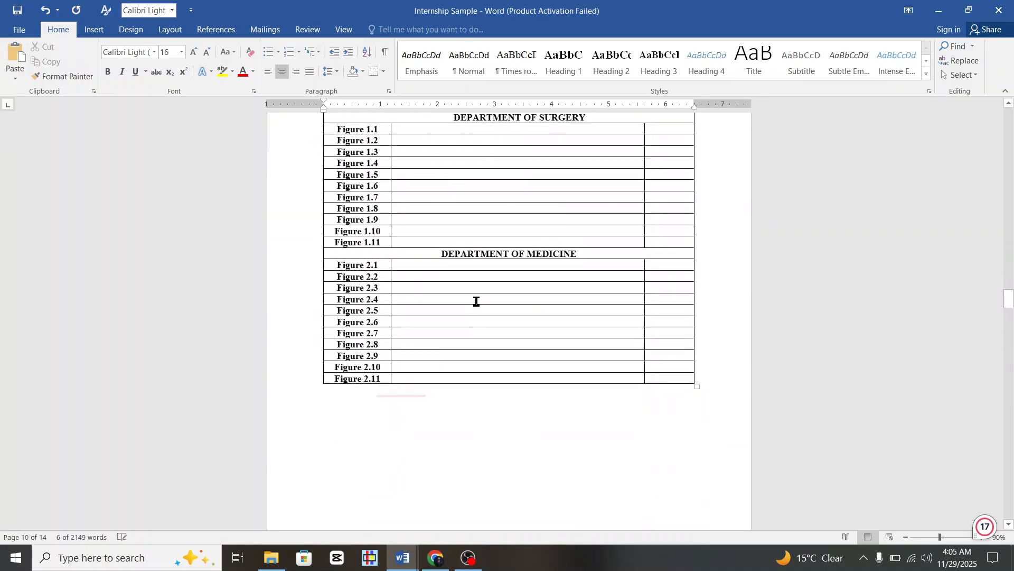
pyautogui.scroll(2, 476, 301)
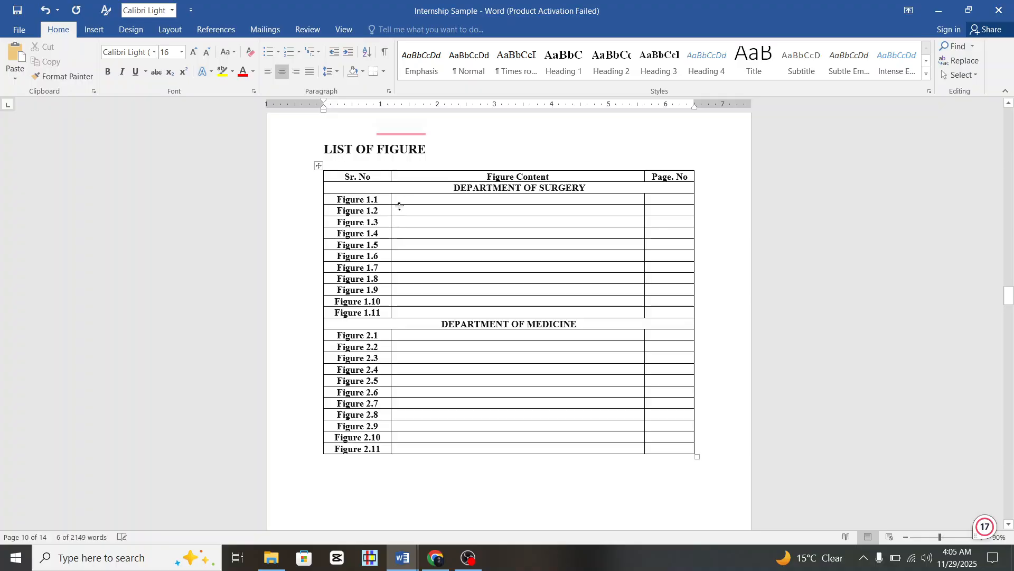
pyautogui.click(407, 201)
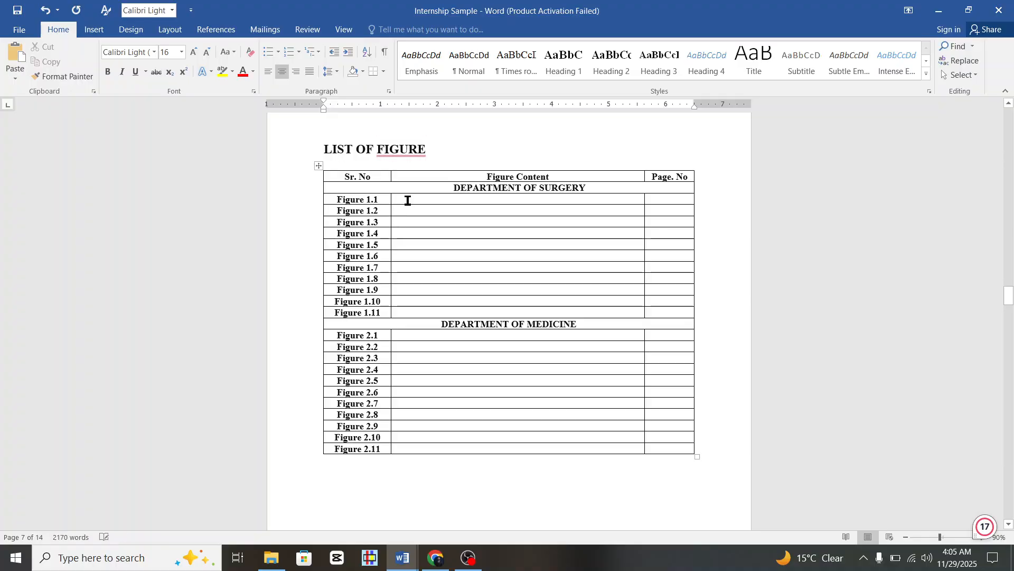
# Switch to the DeepSeek chat and look over the figure captions from Figure 1.1 onward.
pyautogui.click(432, 561)
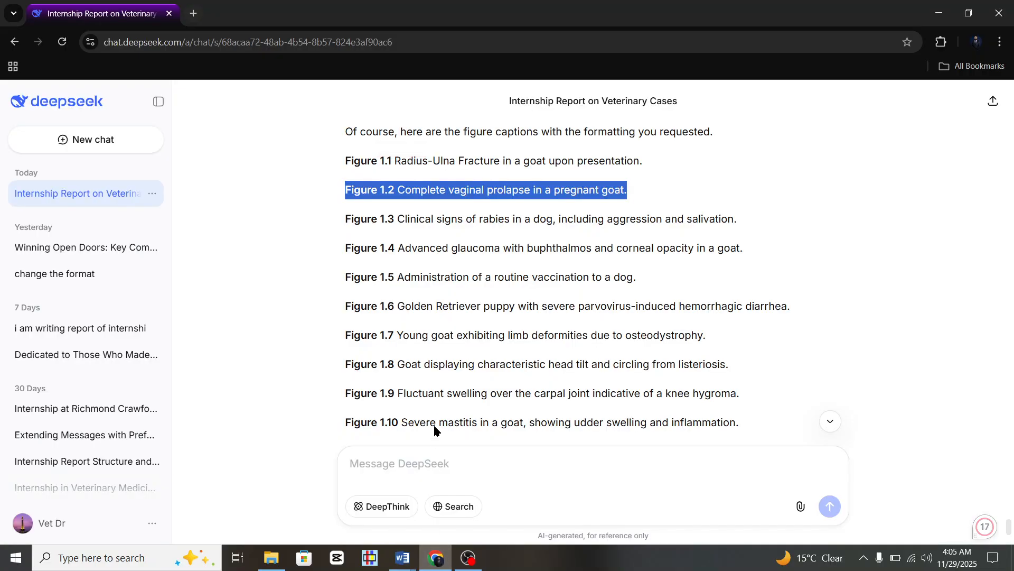
pyautogui.scroll(2, 443, 328)
pyautogui.scroll(-1, 433, 283)
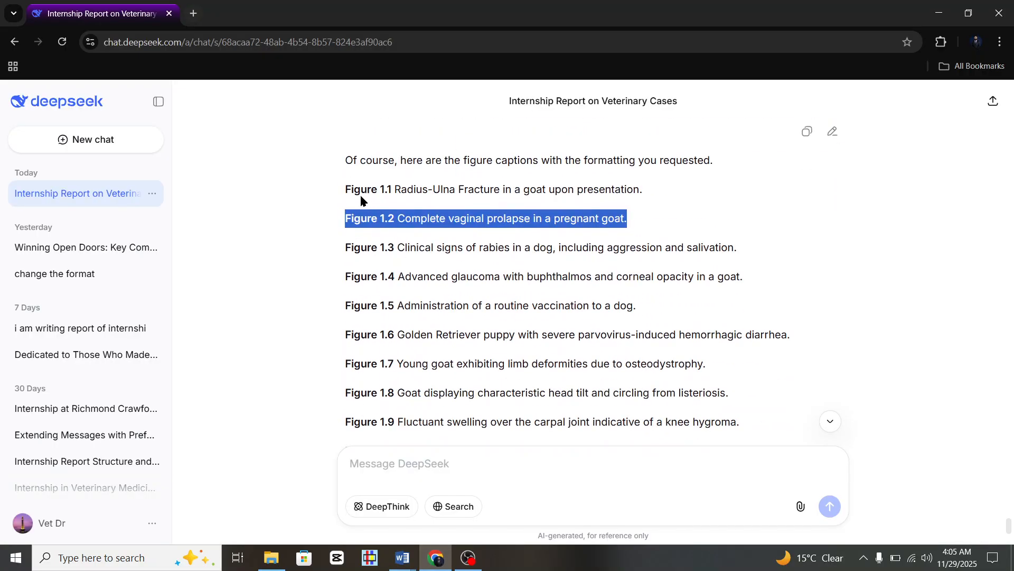
pyautogui.moveTo(333, 189); pyautogui.dragTo(533, 453)
pyautogui.moveTo(532, 488); pyautogui.dragTo(647, 180)
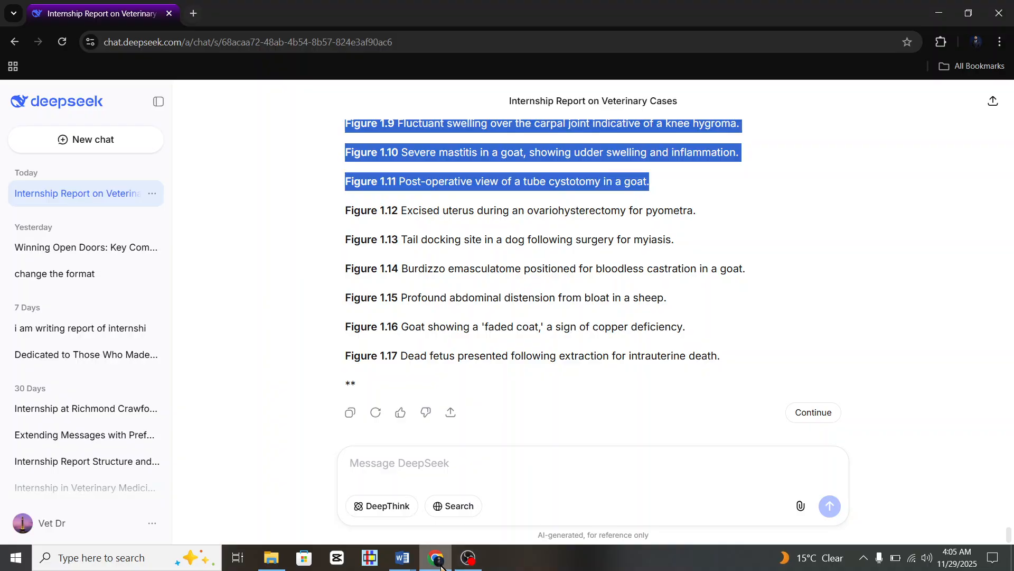
pyautogui.click(462, 447)
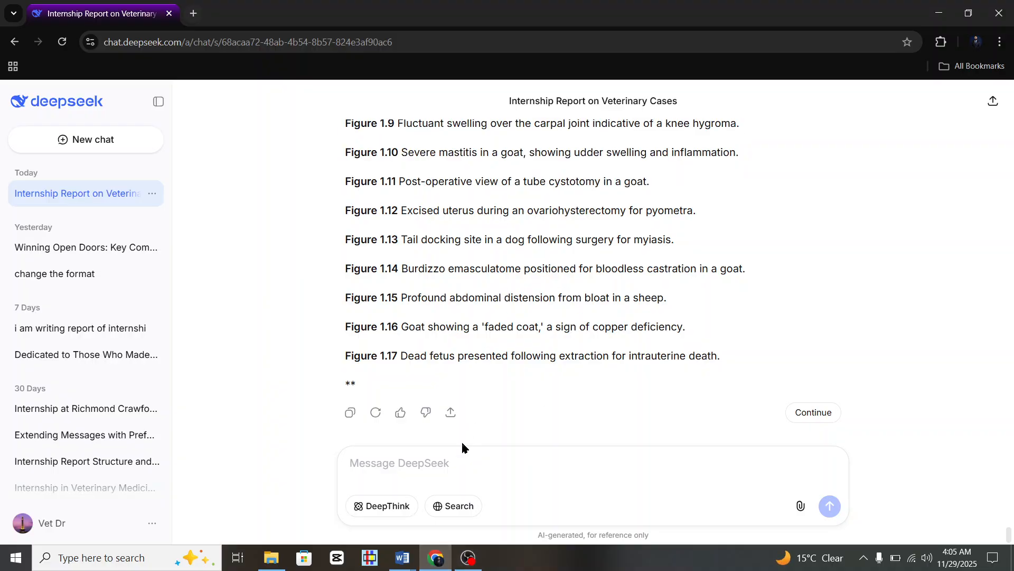
# Type the follow-up 'remove fiigure 1,.1 numbering' in the message box.
pyautogui.click(463, 471)
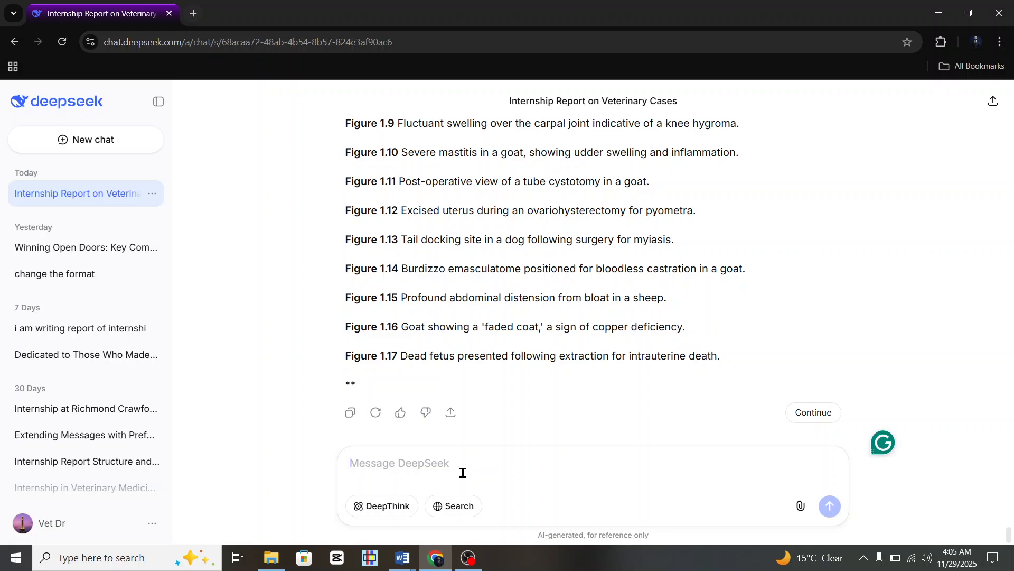
pyautogui.write('remov')
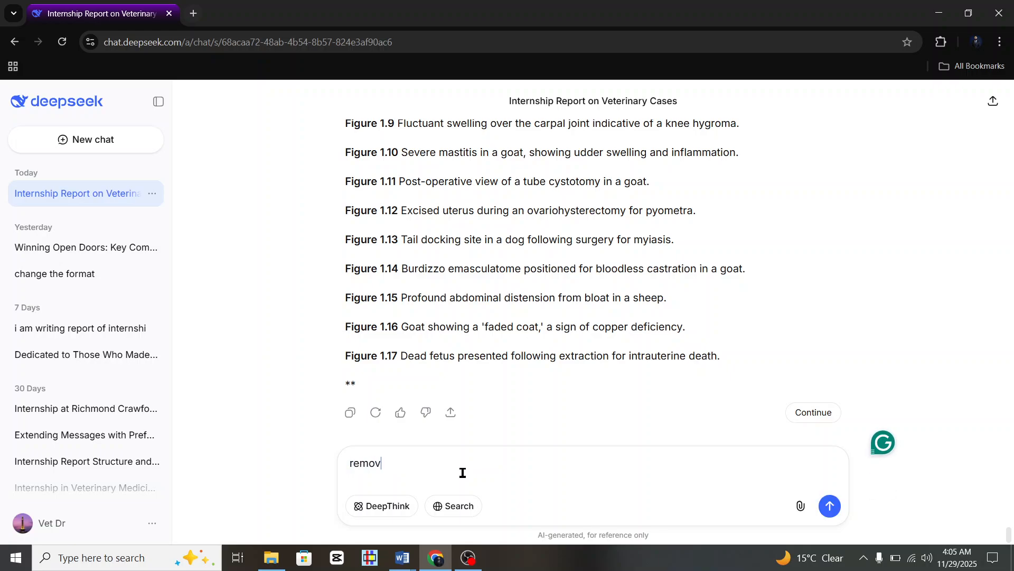
pyautogui.write('e fiigure')
pyautogui.write(' 1,')
pyautogui.write('.1 numbe')
pyautogui.write('rin')
pyautogui.write('g')
pyautogui.click(398, 464)
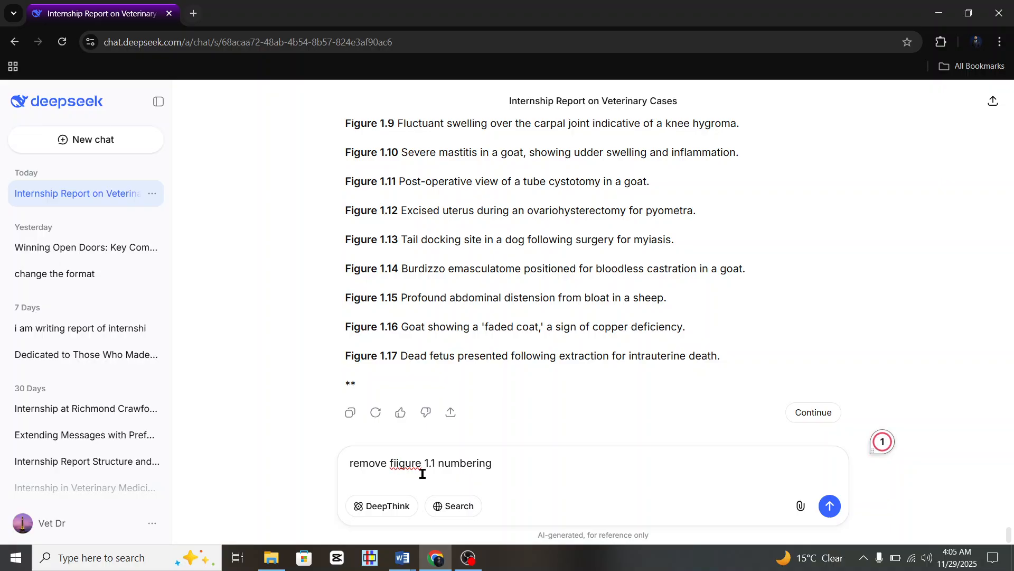
# Send the remove-numbering request, stop the reply, and send 'dont use word figure''.
pyautogui.press('BackSpace')
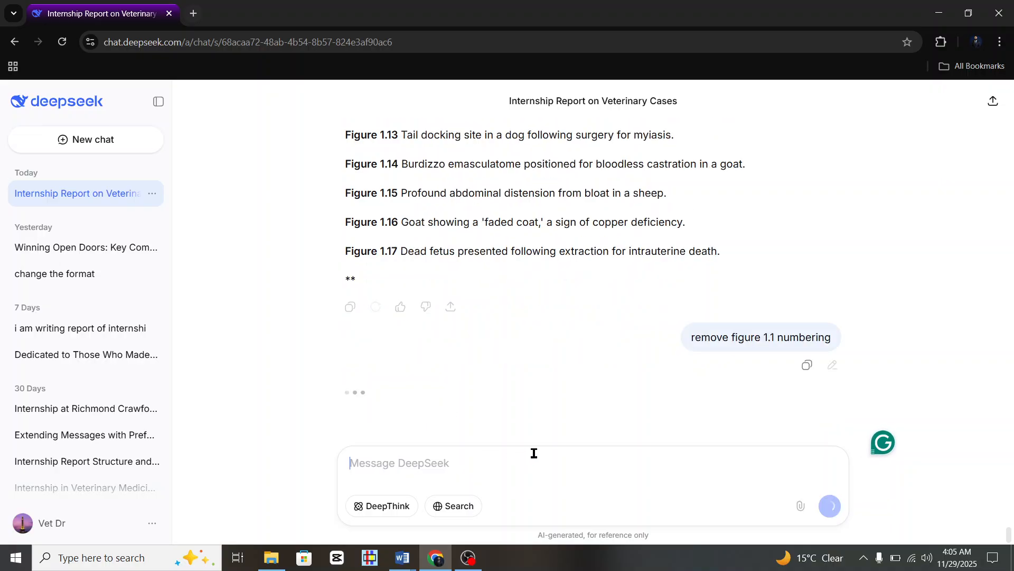
pyautogui.press('Return')
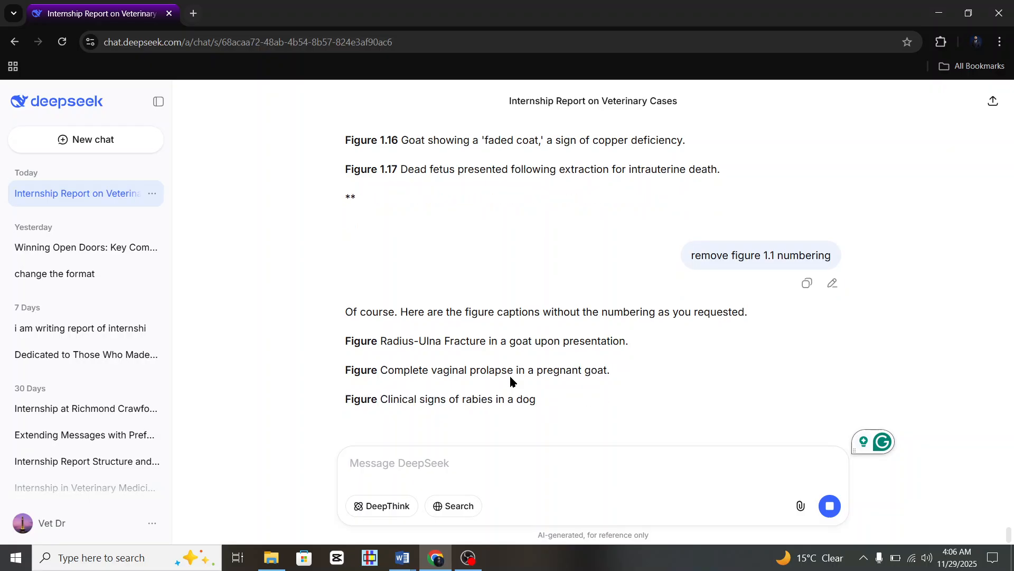
pyautogui.click(830, 506)
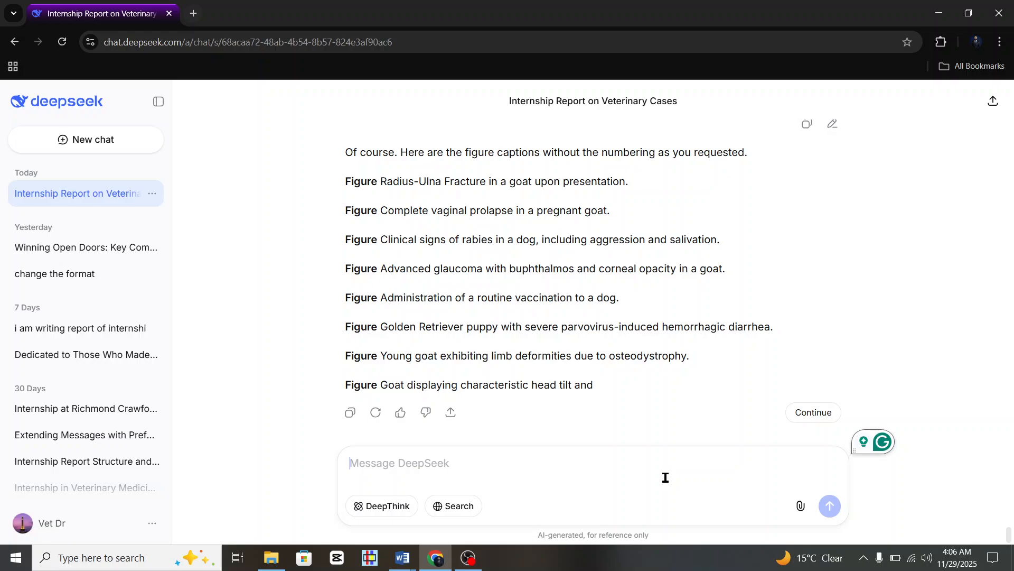
pyautogui.write('dont ')
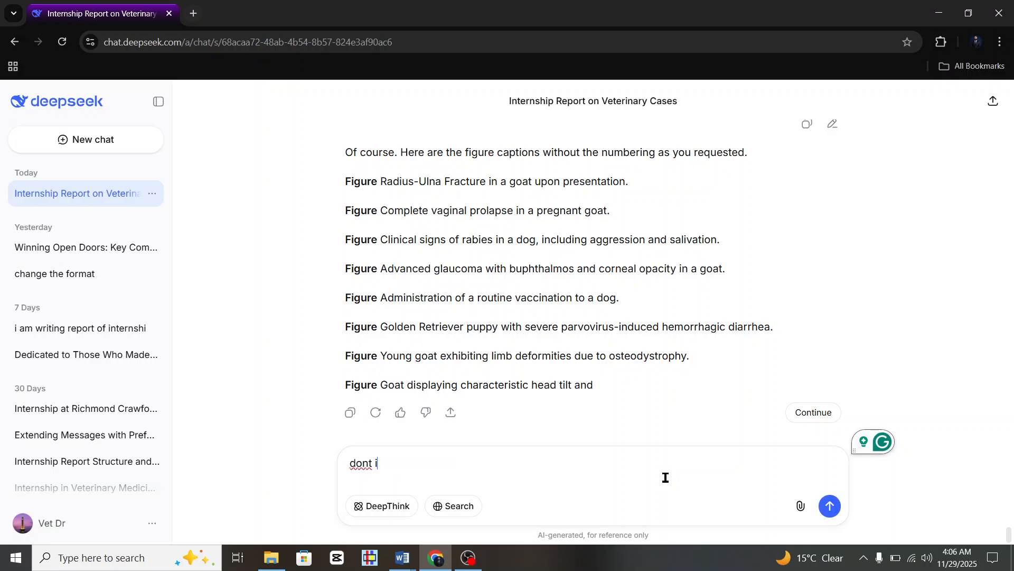
pyautogui.write('use w')
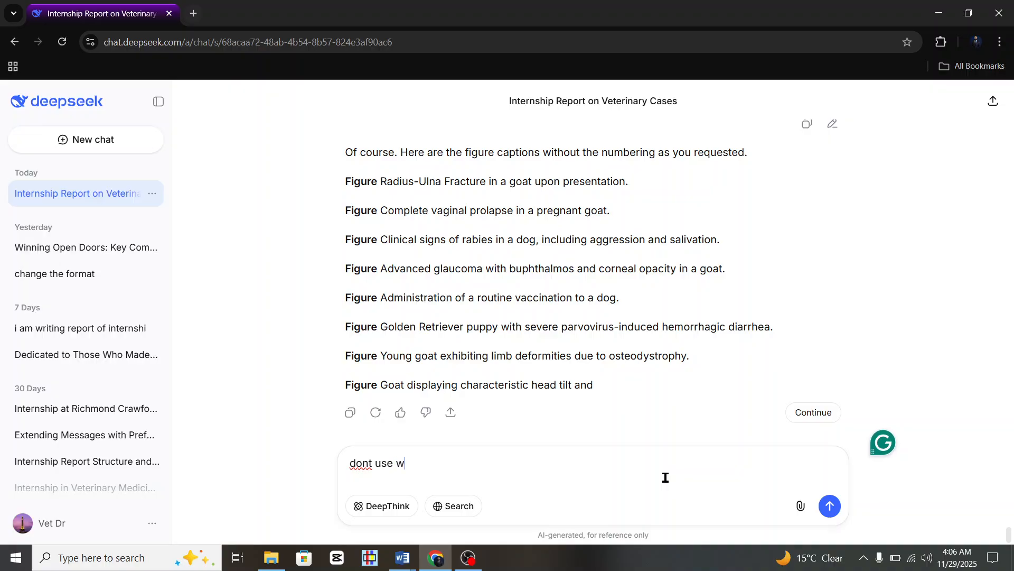
pyautogui.write("ord figure'")
pyautogui.press('Return')
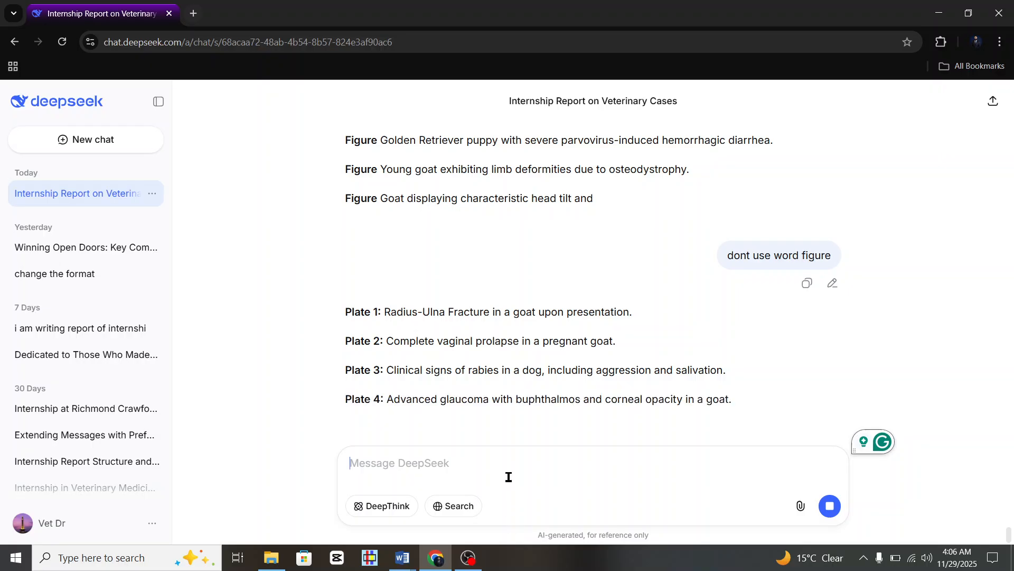
# Stop the Plate reply, send 'just send captions only', and scroll through the plain caption list.
pyautogui.click(836, 517)
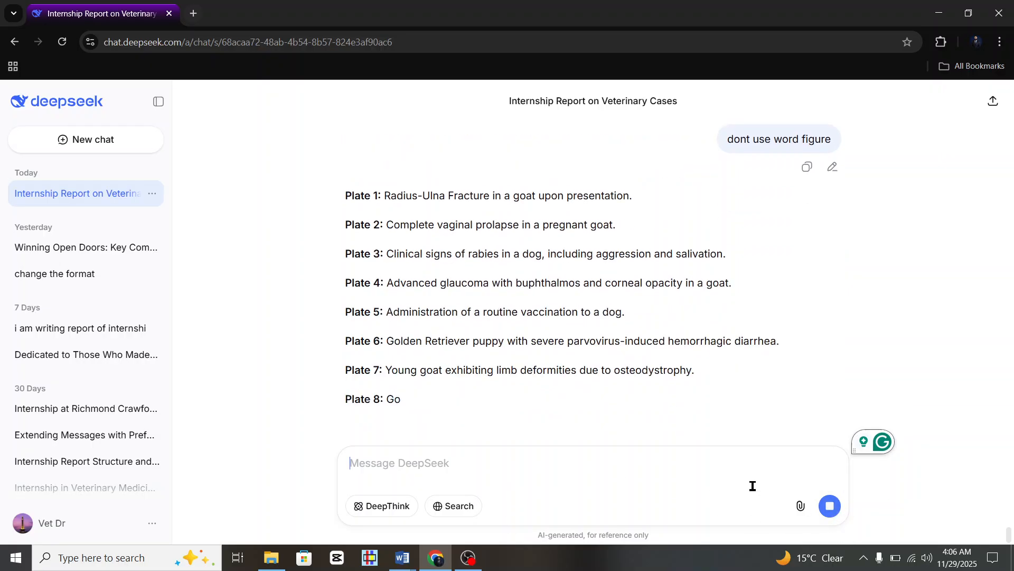
pyautogui.write('hust se')
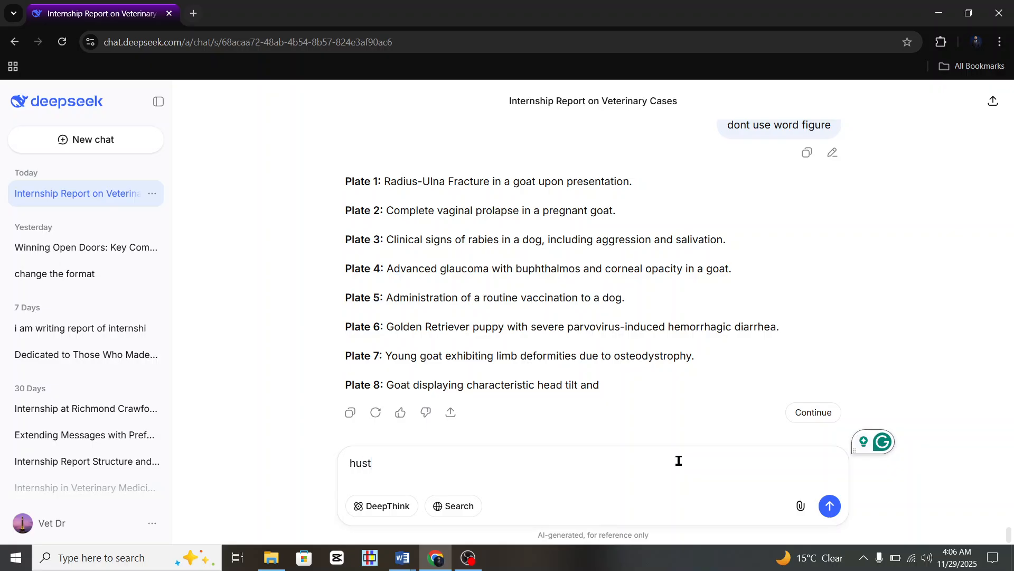
pyautogui.press('BackSpace')
pyautogui.press('BackSpace')
pyautogui.press('BackSpace')
pyautogui.press('BackSpace')
pyautogui.press('BackSpace')
pyautogui.press('BackSpace')
pyautogui.press('BackSpace')
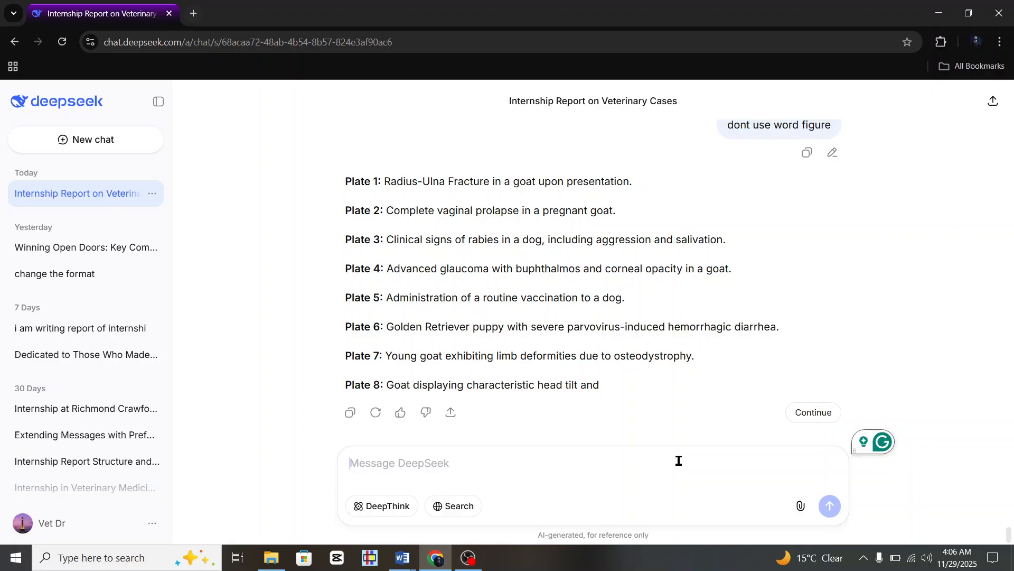
pyautogui.write('just send')
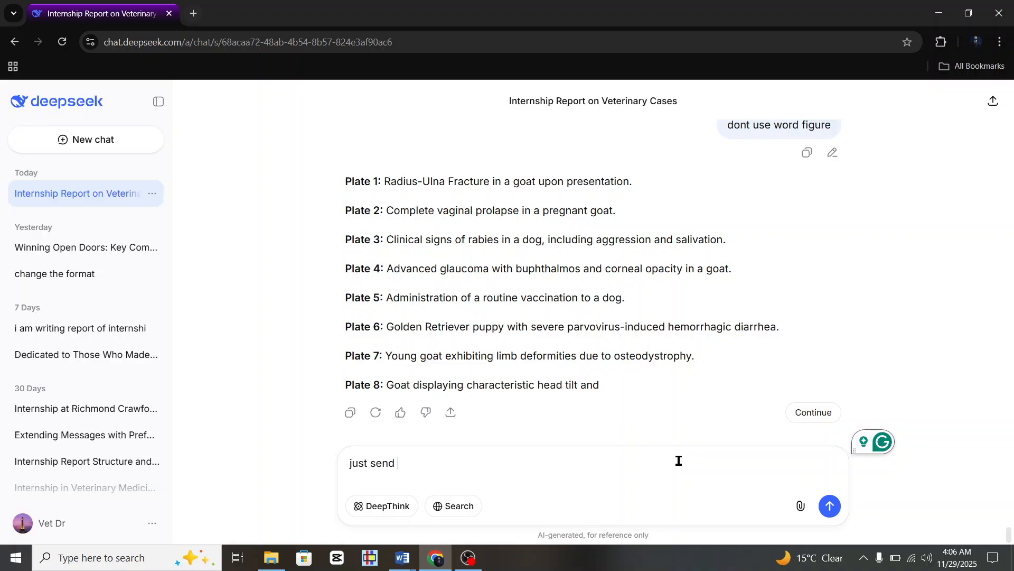
pyautogui.write(' capti')
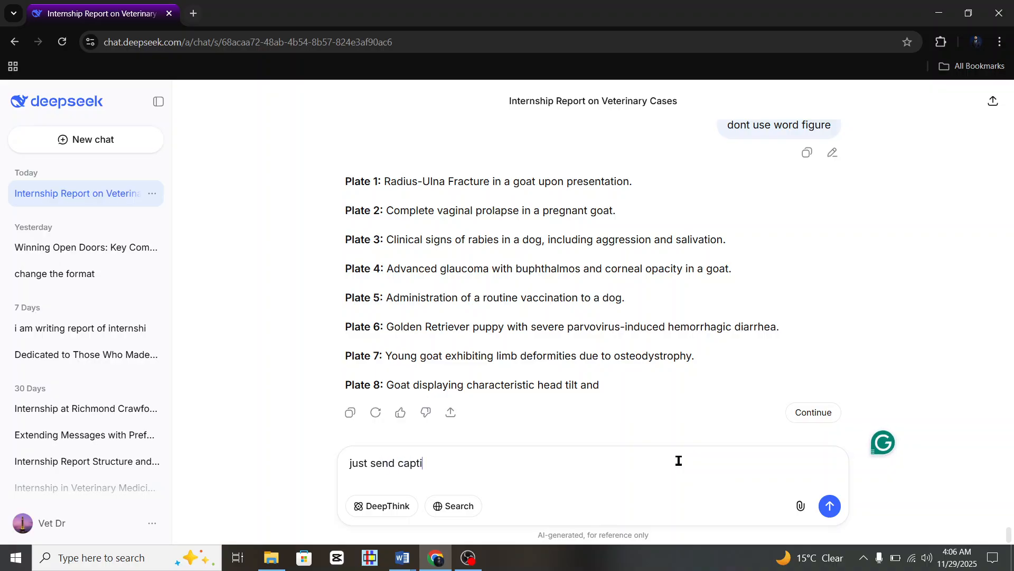
pyautogui.write('ons only')
pyautogui.press('Return')
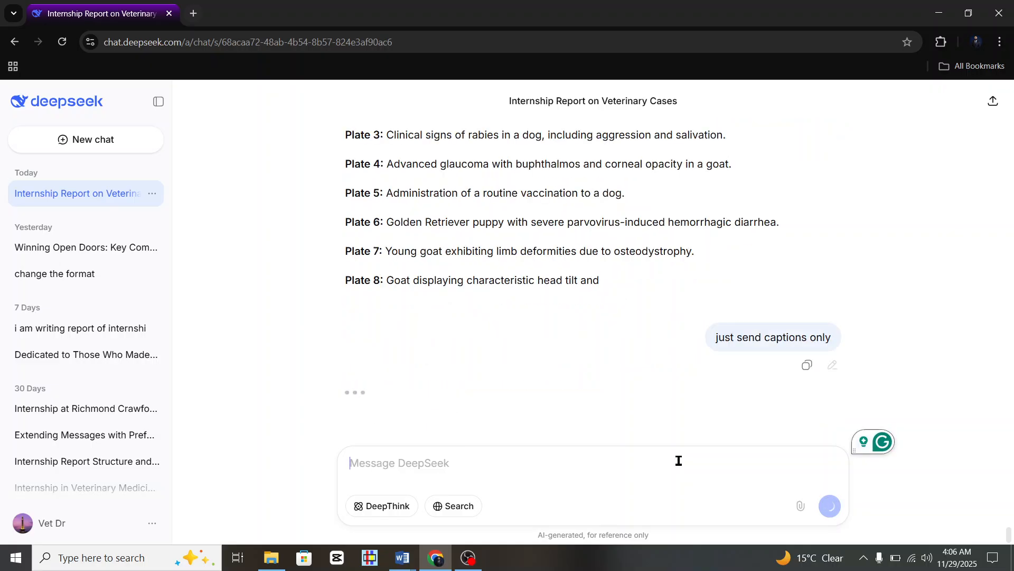
pyautogui.moveTo(521, 251)
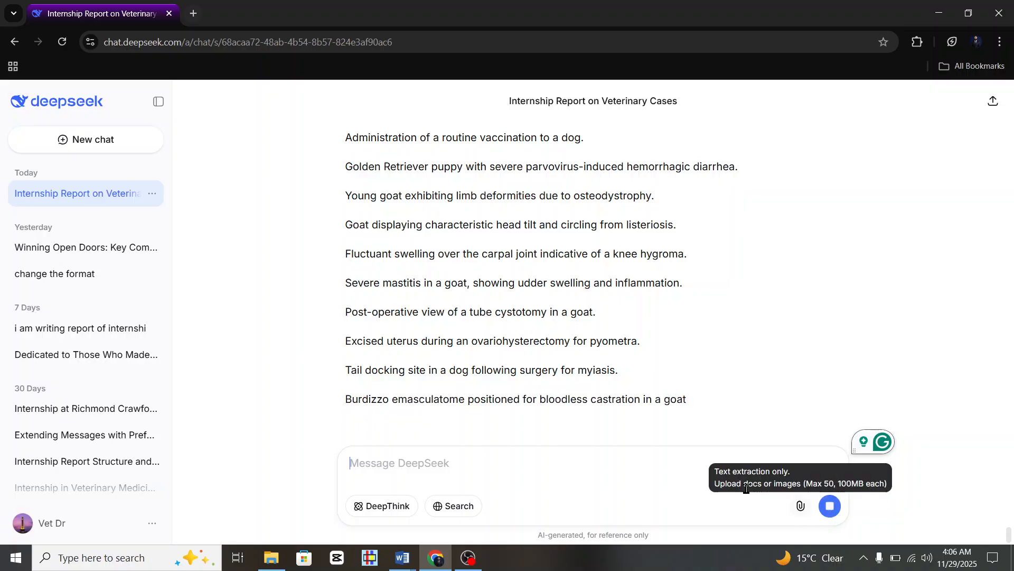
pyautogui.scroll(3, 643, 404)
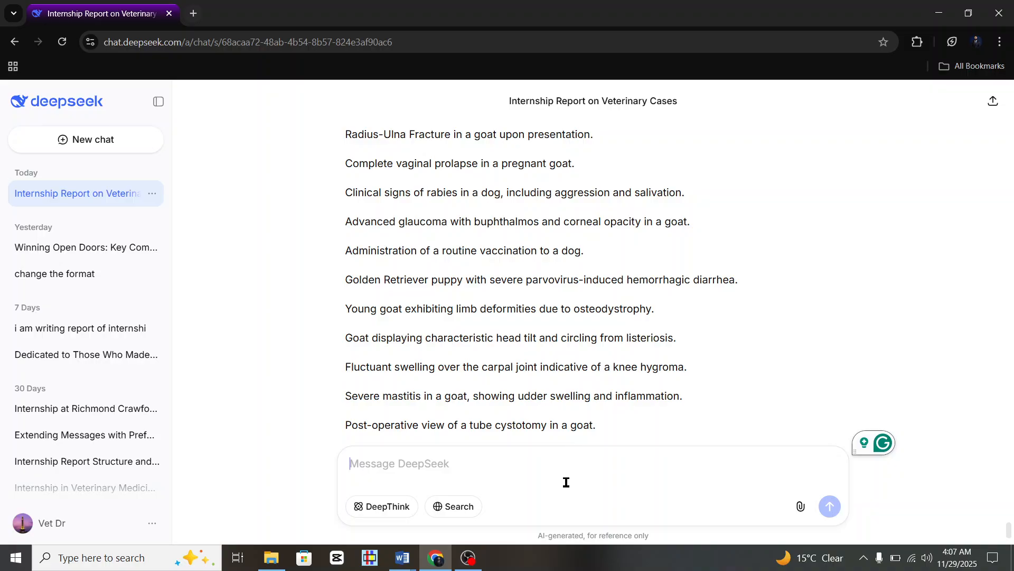
# Send 'captions of only surgery cases in sequence' and select the ten captions in the reply.
pyautogui.write('only ')
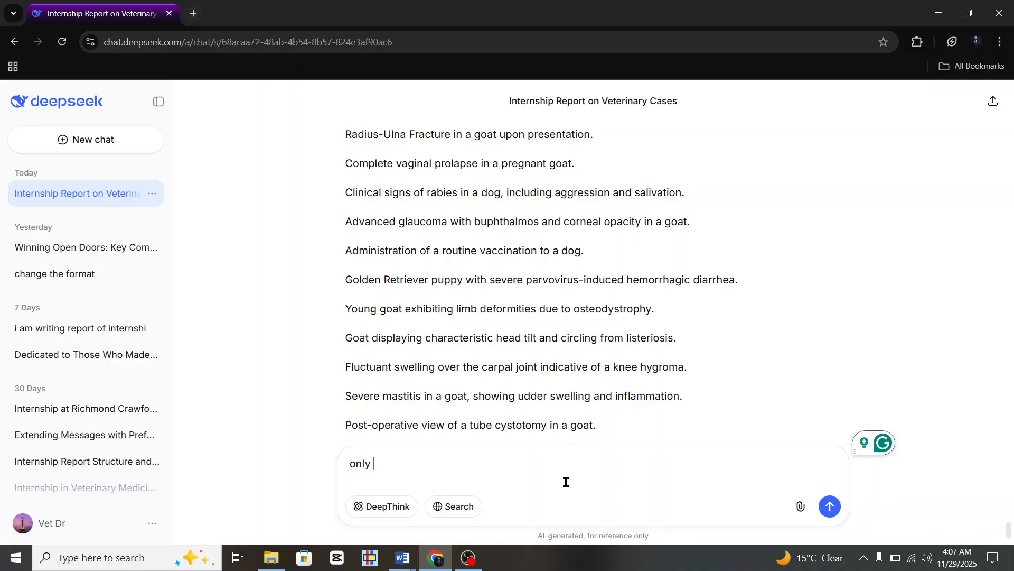
pyautogui.write('surgery')
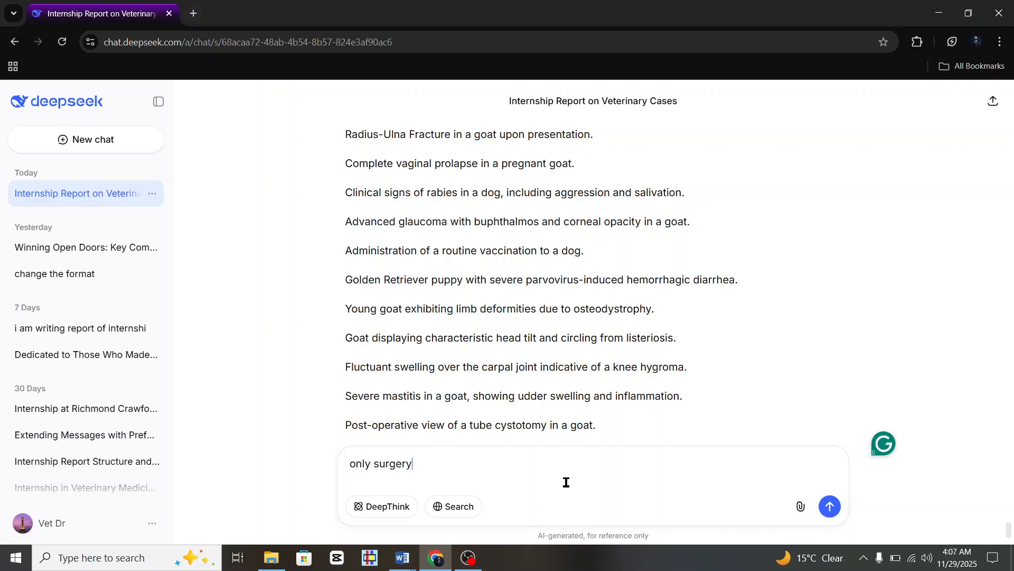
pyautogui.write(' cases in sequence')
pyautogui.press('Home')
pyautogui.write('captions ')
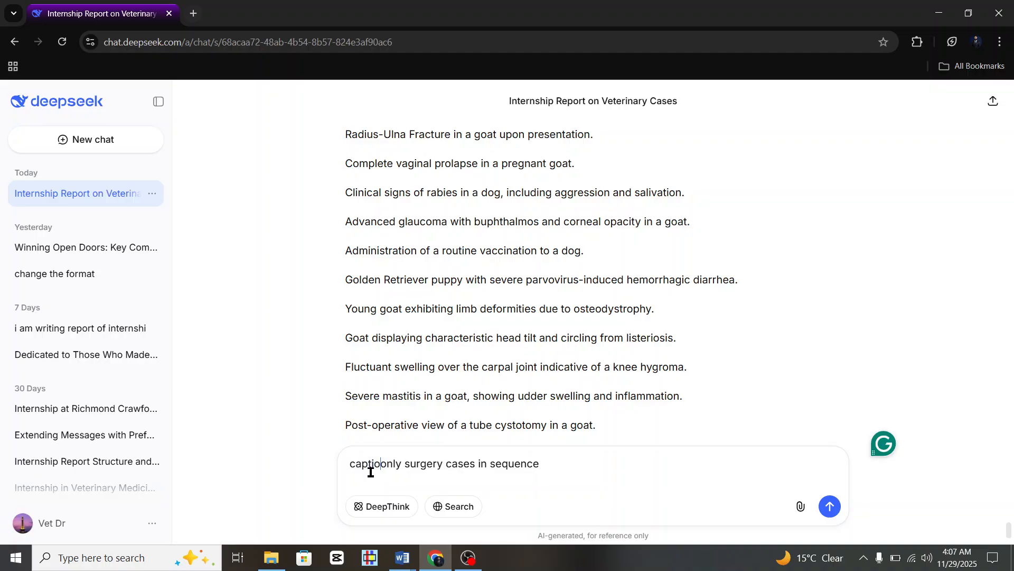
pyautogui.write('of')
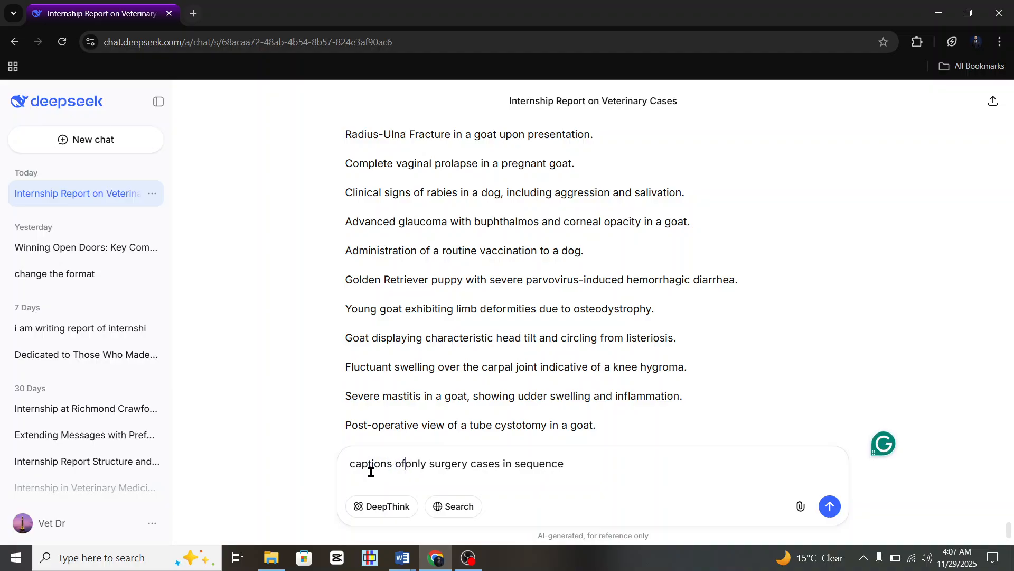
pyautogui.click(831, 507)
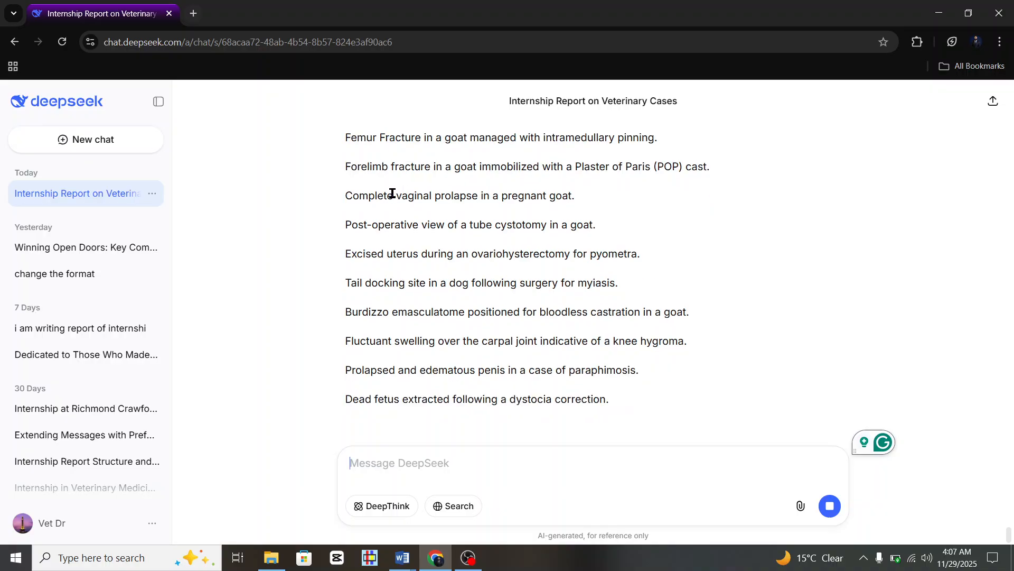
pyautogui.press('XF86MonBrightnessUp')
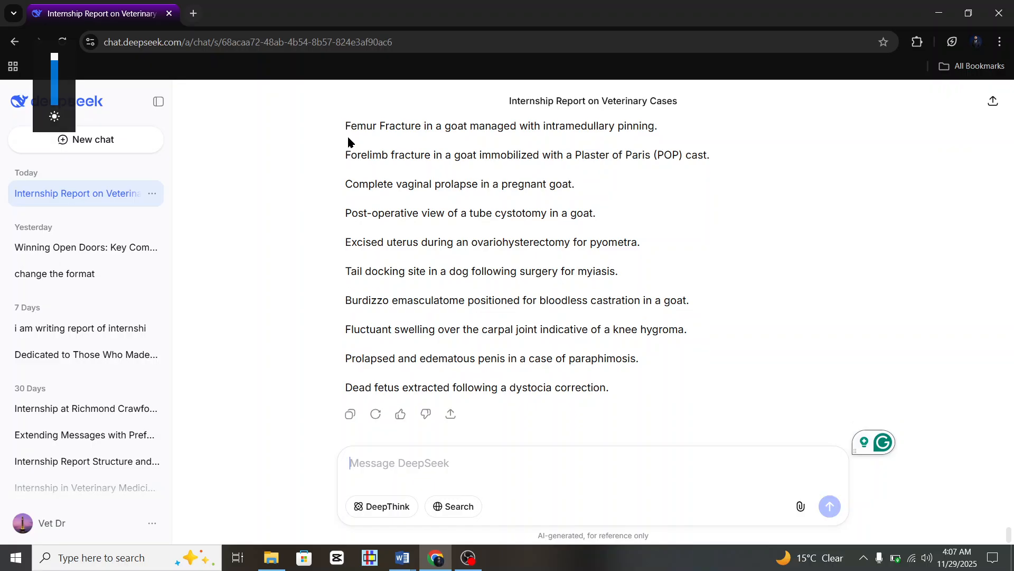
pyautogui.moveTo(347, 128); pyautogui.dragTo(633, 376)
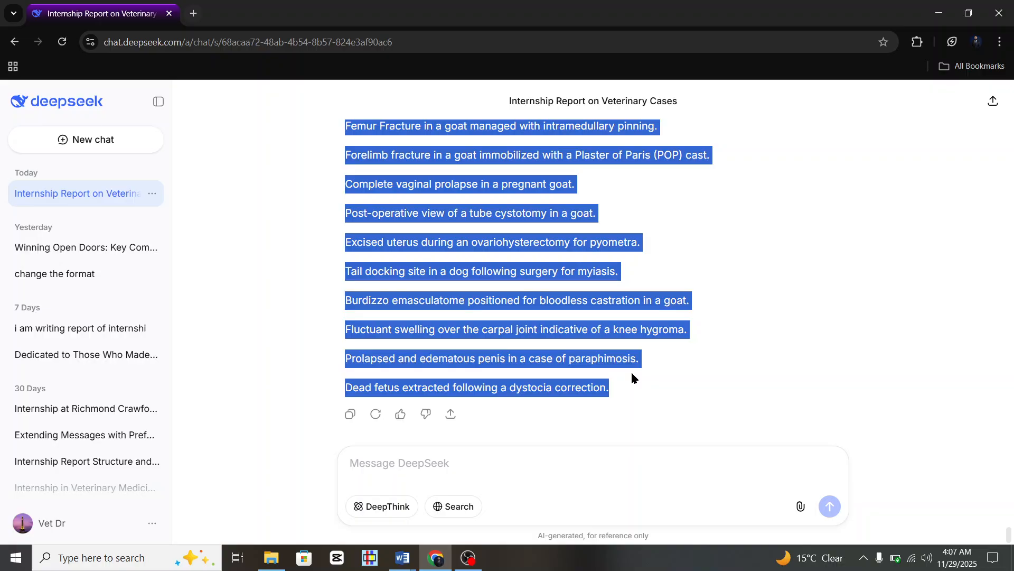
# Paste the surgery captions into Figure Content cells 1.1–1.10 with Keep Source Formatting.
pyautogui.moveTo(414, 556)
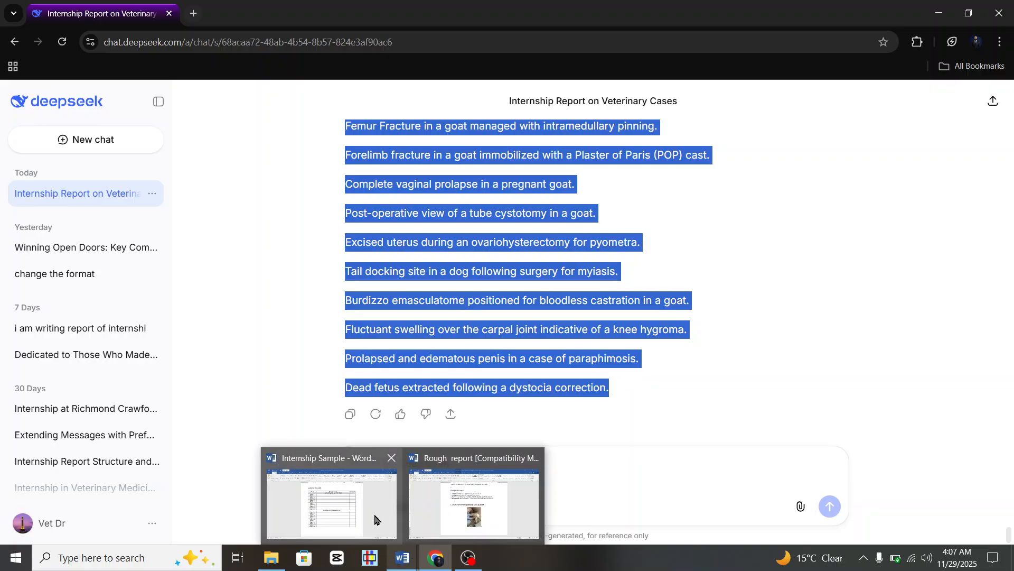
pyautogui.click(359, 505)
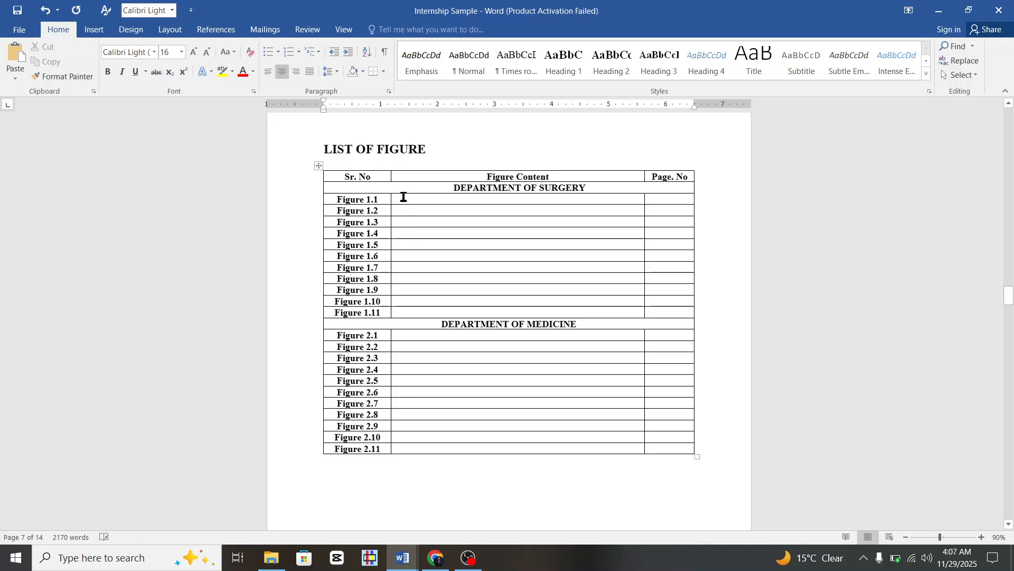
pyautogui.moveTo(403, 197); pyautogui.dragTo(441, 310)
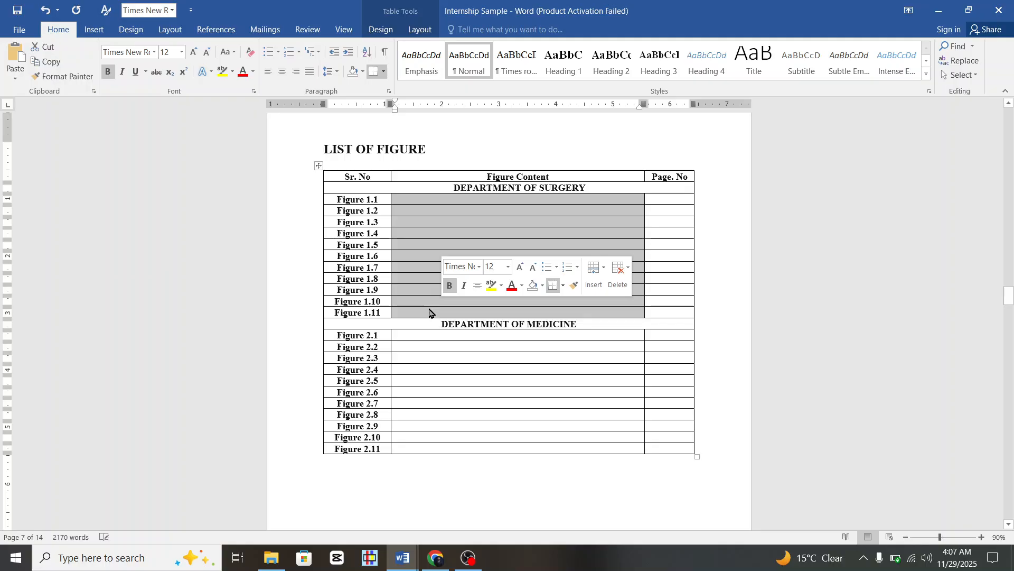
pyautogui.rightClick(430, 312)
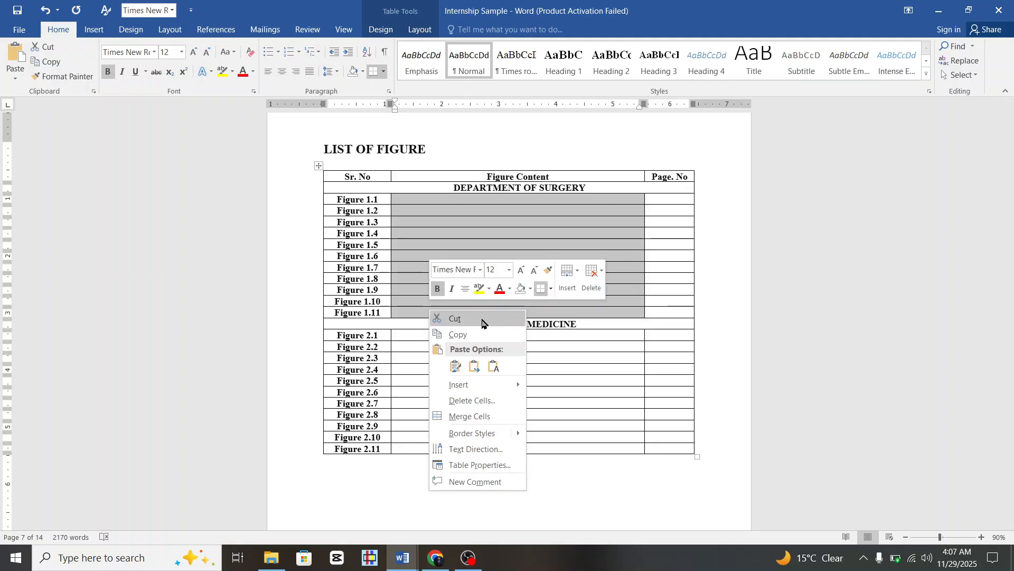
pyautogui.click(456, 366)
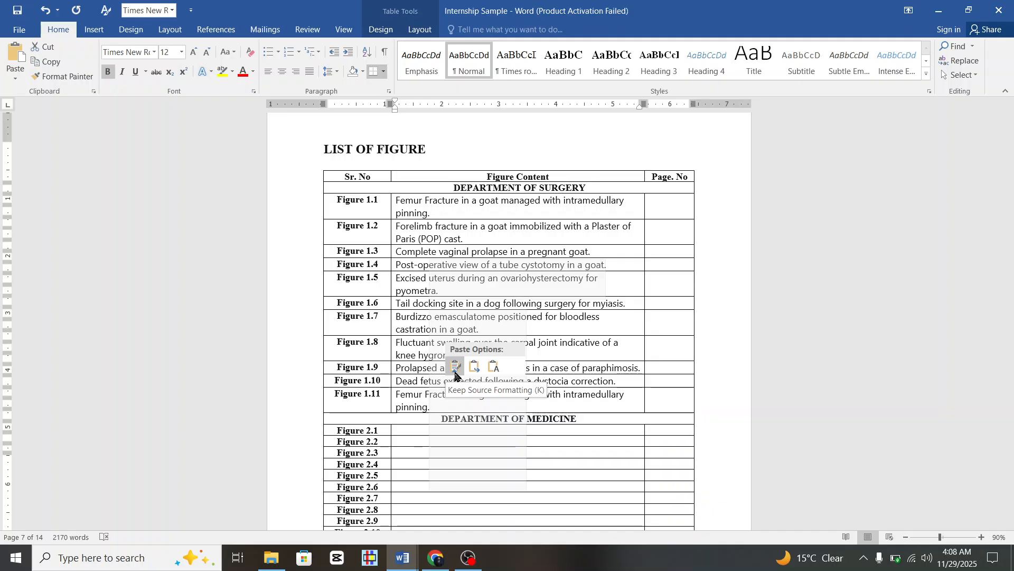
# Keep the pasted surgery captions' source formatting and bring up the DeepSeek chat.
pyautogui.click(456, 366)
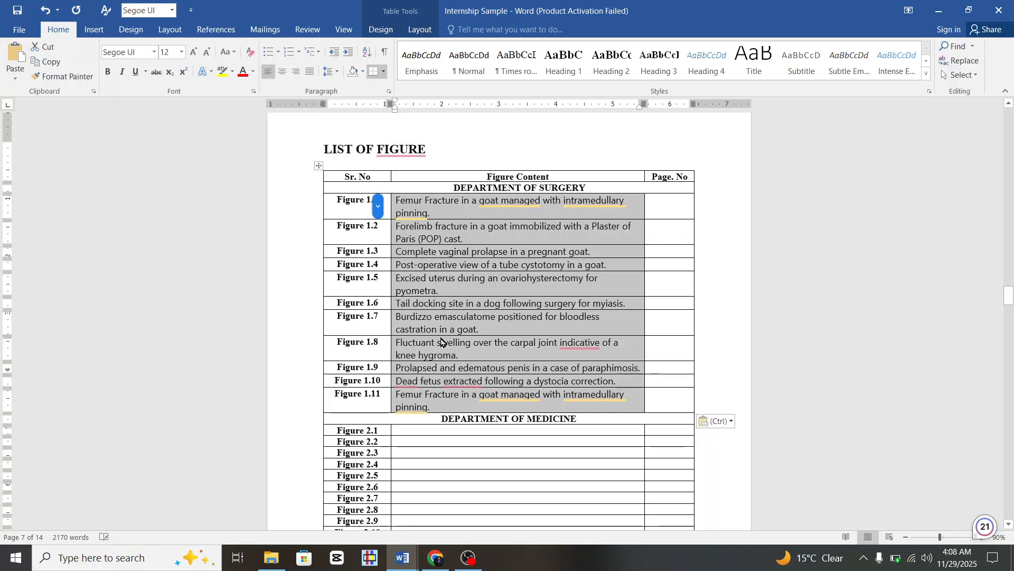
pyautogui.click(432, 563)
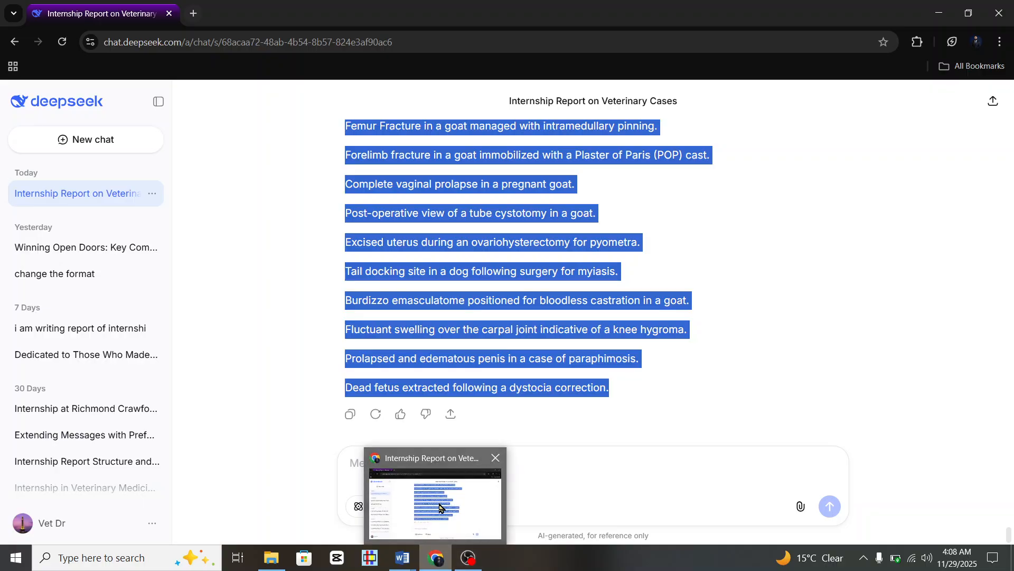
# Compare the pasted caption cells in Word against DeepSeek's surgery caption list, then return to Word.
pyautogui.moveTo(402, 559)
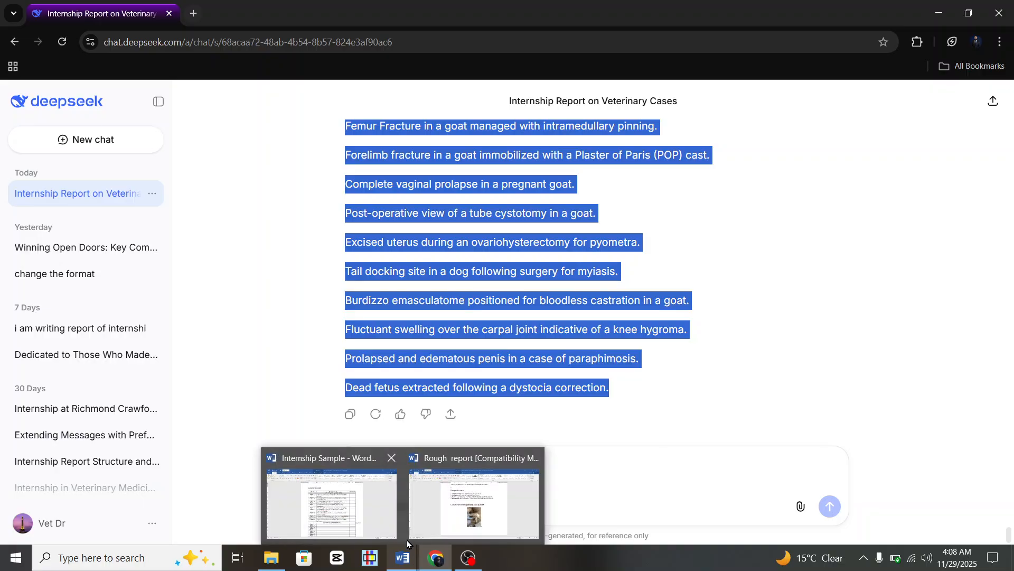
pyautogui.click(355, 506)
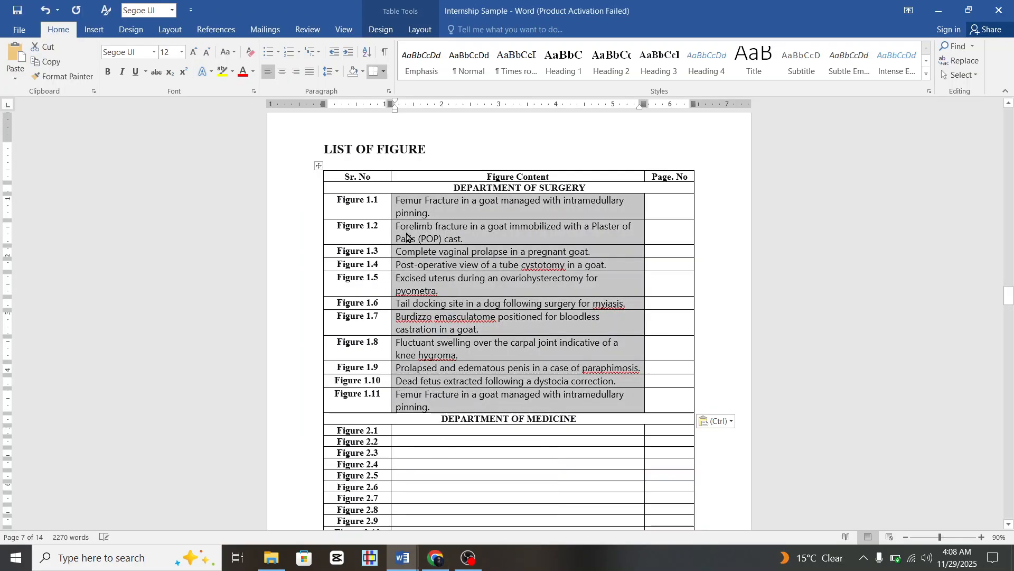
pyautogui.rightClick(464, 229)
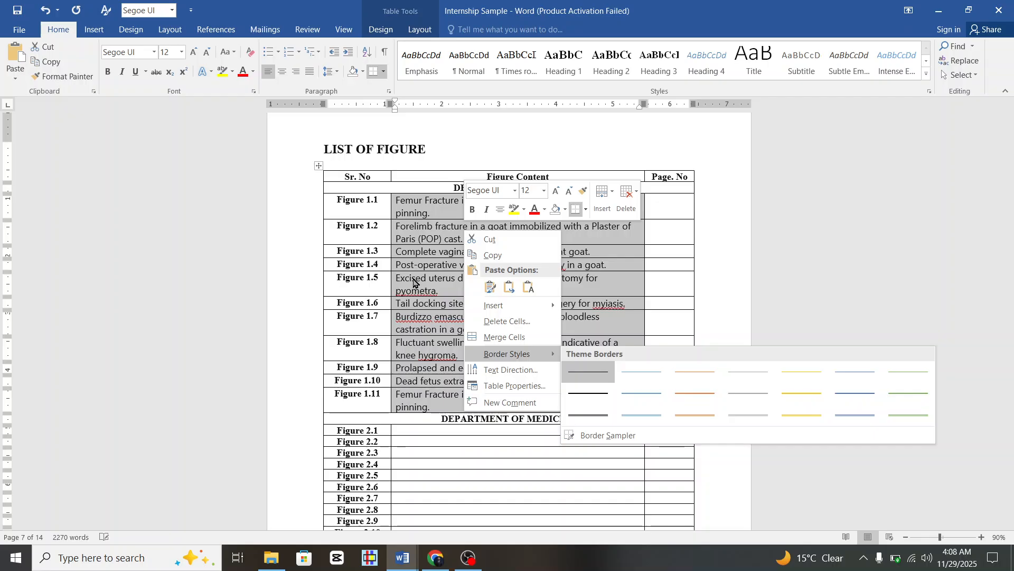
pyautogui.click(444, 564)
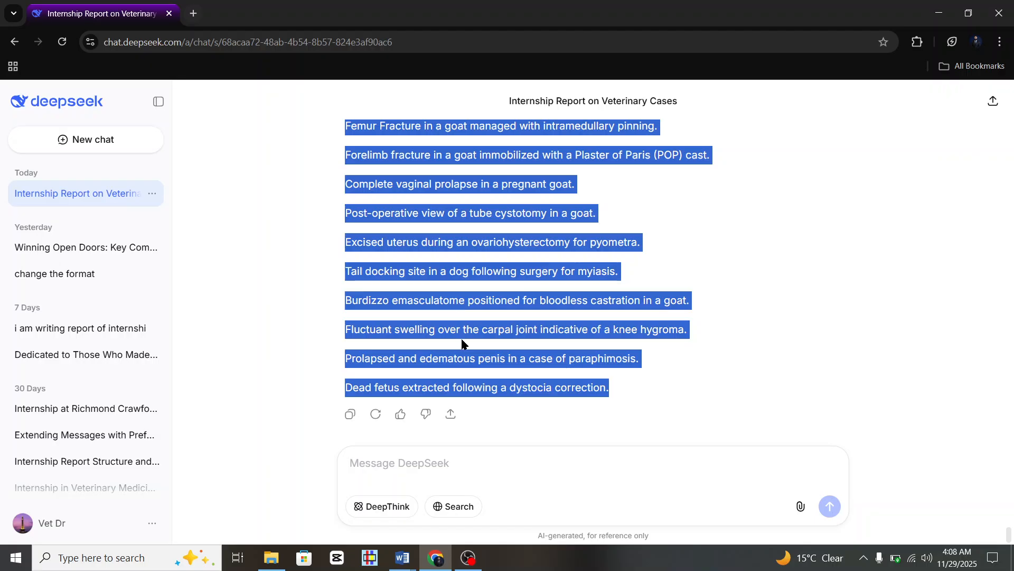
pyautogui.scroll(2, 502, 408)
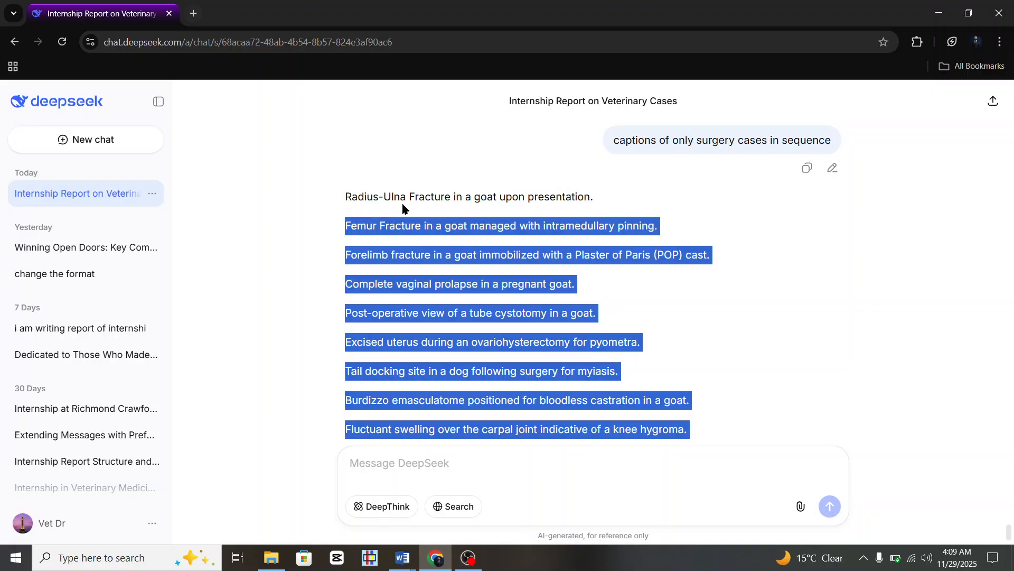
pyautogui.scroll(-2, 521, 294)
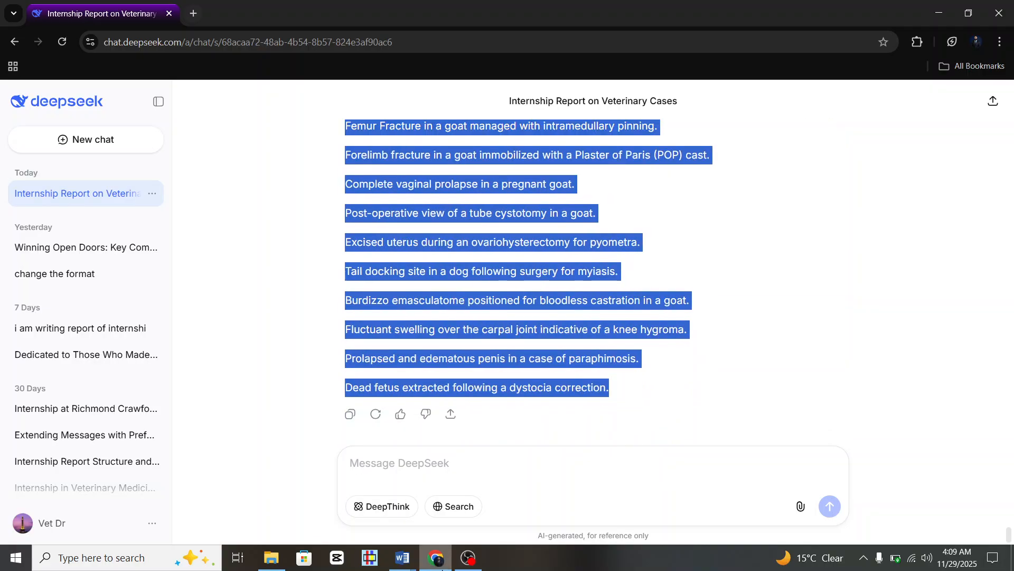
pyautogui.click(443, 554)
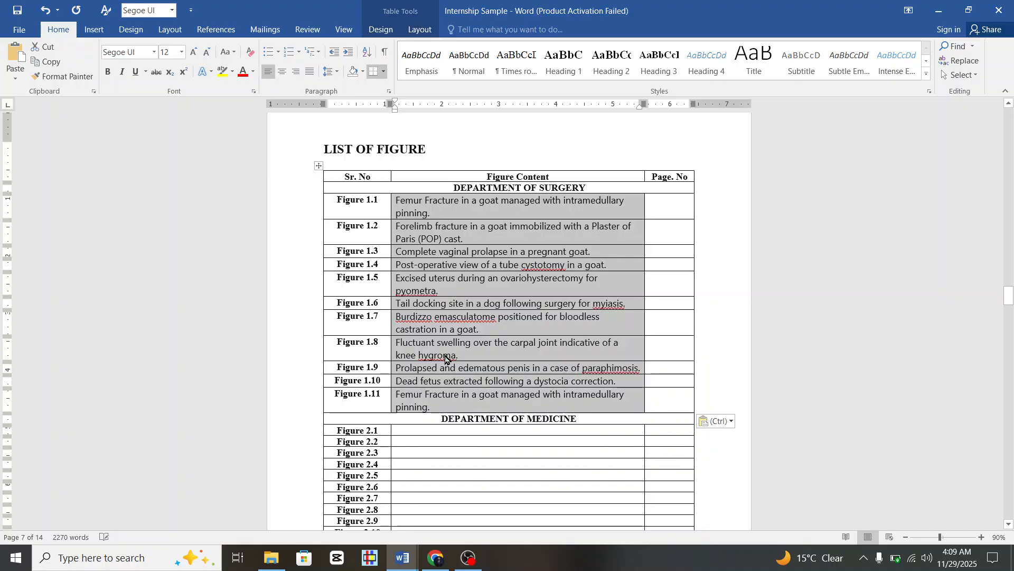
# Undo the paste and copy DeepSeek's captions from Radius-Ulna Fracture to the last one.
pyautogui.hotkey('ctrl', 'z')
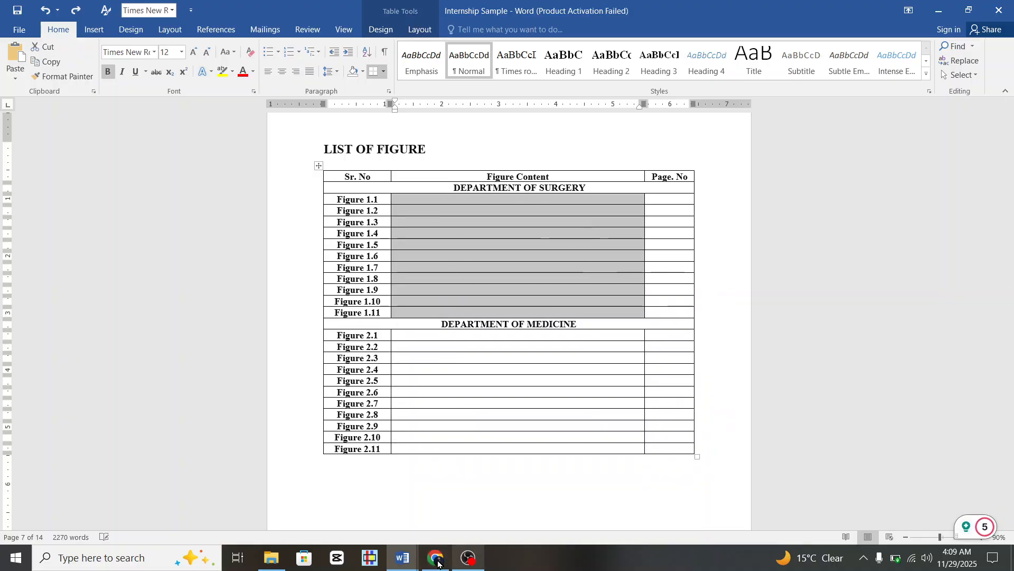
pyautogui.click(435, 556)
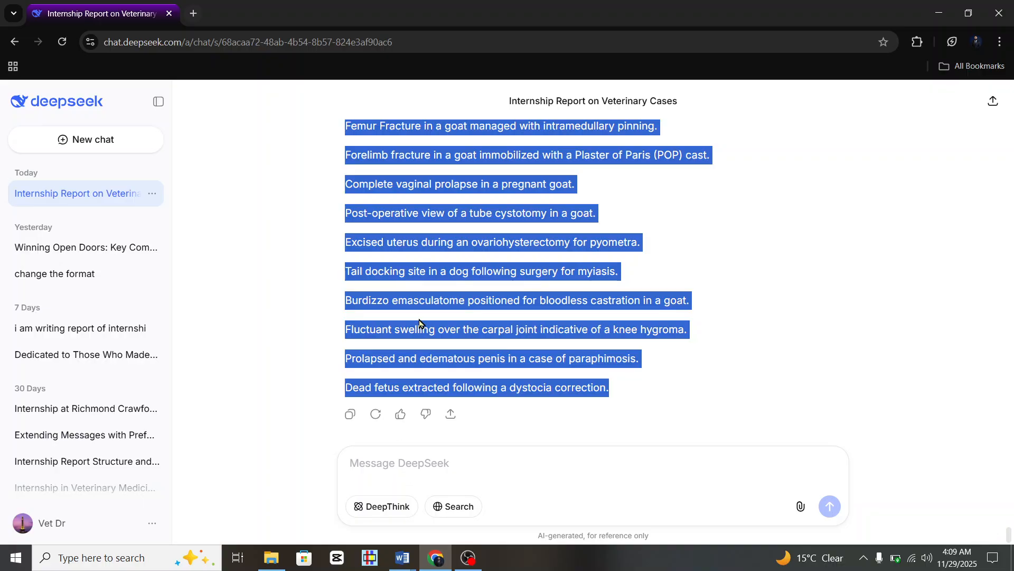
pyautogui.scroll(3, 420, 323)
pyautogui.moveTo(349, 191); pyautogui.dragTo(616, 391)
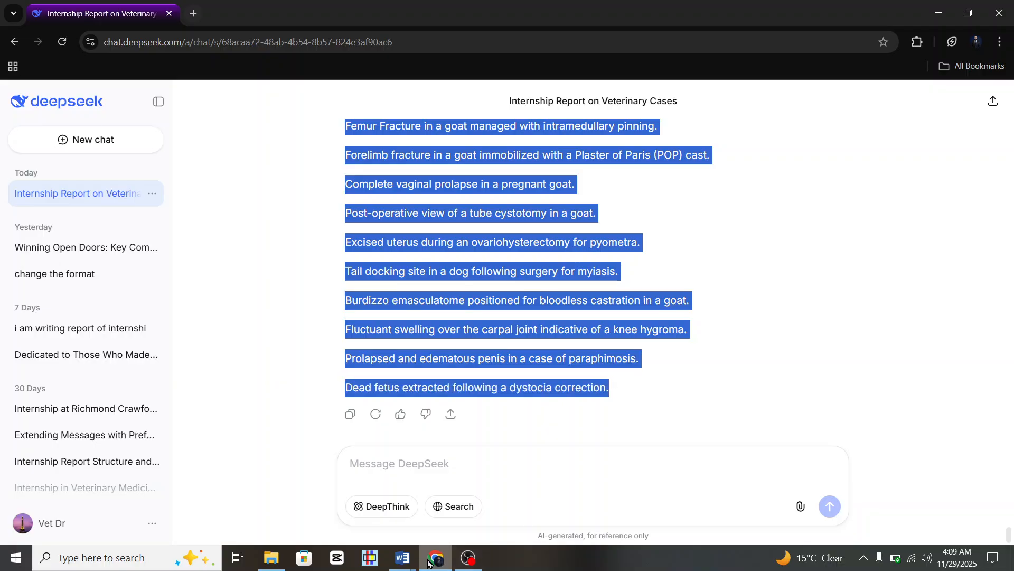
# Paste the eleven captions into Figure Content cells 1.1–1.11 of the Internship Sample report.
pyautogui.click(403, 557)
pyautogui.click(357, 493)
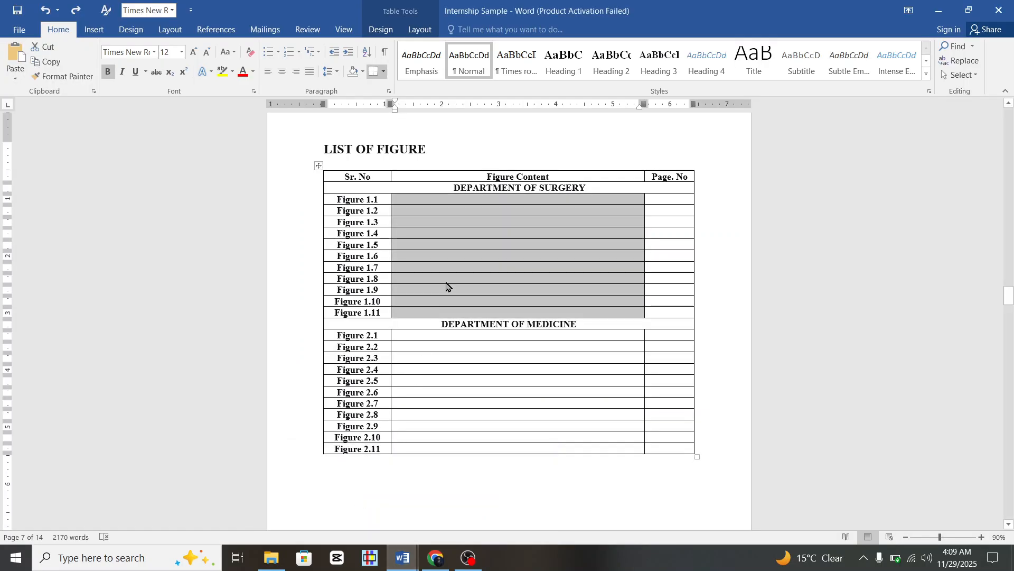
pyautogui.write('Radius-Ulna Fracture in a goat upon presentation. Femur Fracture in a goat managed with intramedullary pinning. Forelimb fracture in a goat immobilized with a Plaster of Paris (POP) cast. Complete vaginal prolapse in a pregnant goat. Post-operative view of a tube cystotomy in a goat. Excised uterus during an ovariohysterectomy for pyometra. Tail docking site in a dog following surgery for myiasis. Burdizzo emasculatome positioned for bloodless castration in a goat. Fluctuant swelling over the carpal joint indicative of a knee hygroma. Prolapsed and edematous penis in a case of paraphimosis. Dead fetus extracted following a dystocia correction.')
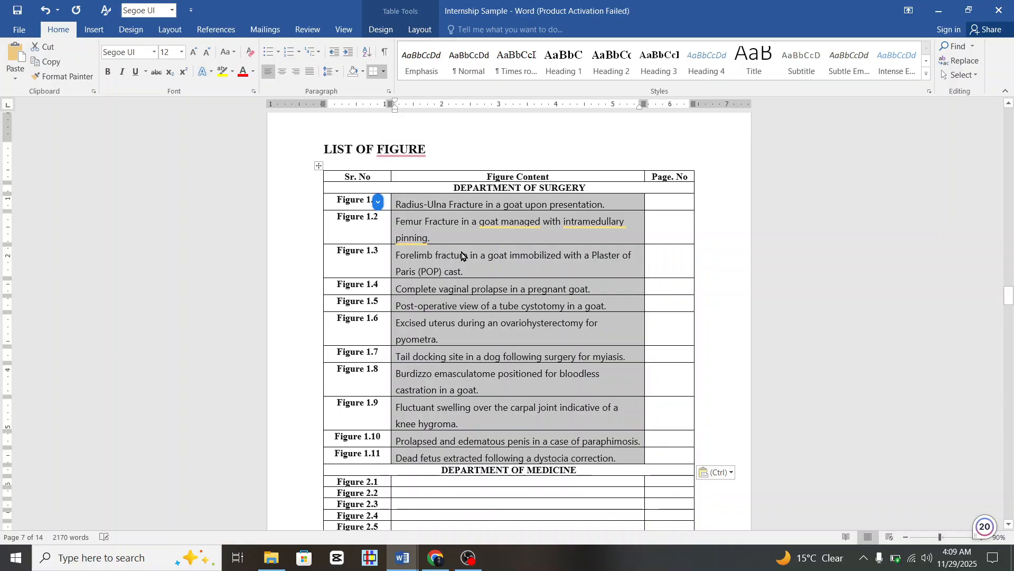
# Change the selected Figure Content surgery captions to 11 pt font size.
pyautogui.click(461, 255)
pyautogui.scroll(-1, 559, 289)
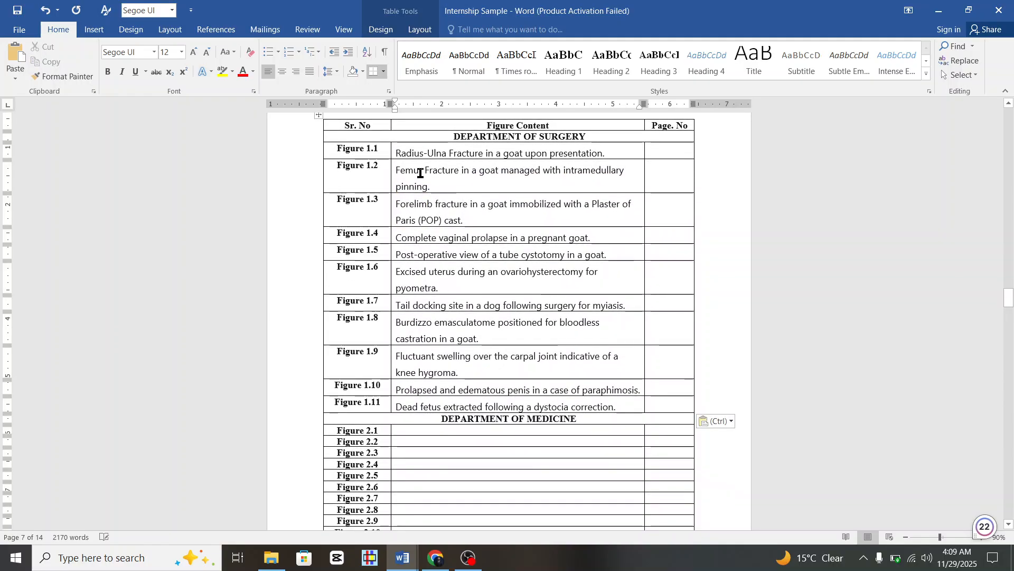
pyautogui.moveTo(399, 151); pyautogui.dragTo(609, 410)
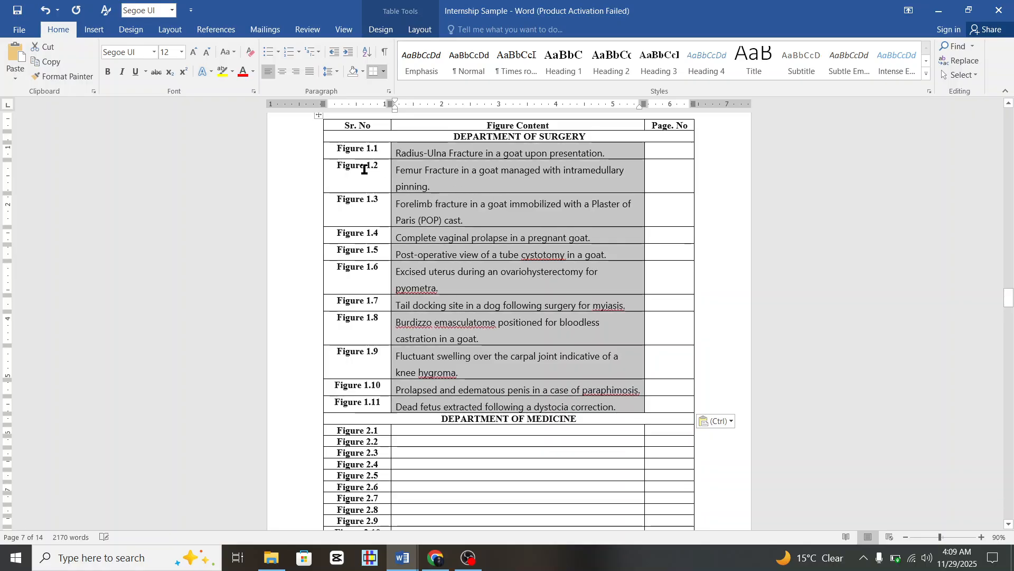
pyautogui.click(181, 53)
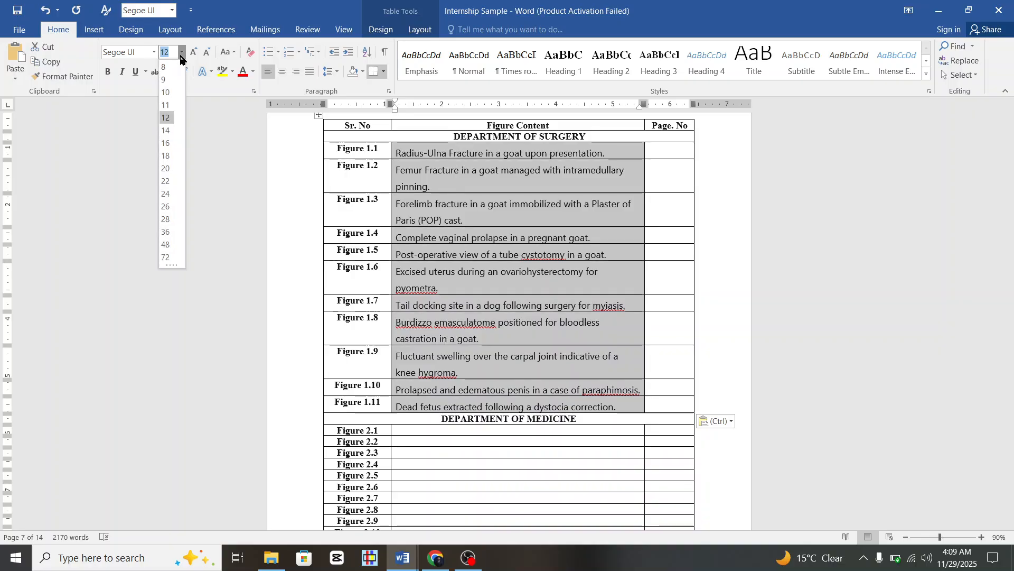
pyautogui.click(165, 108)
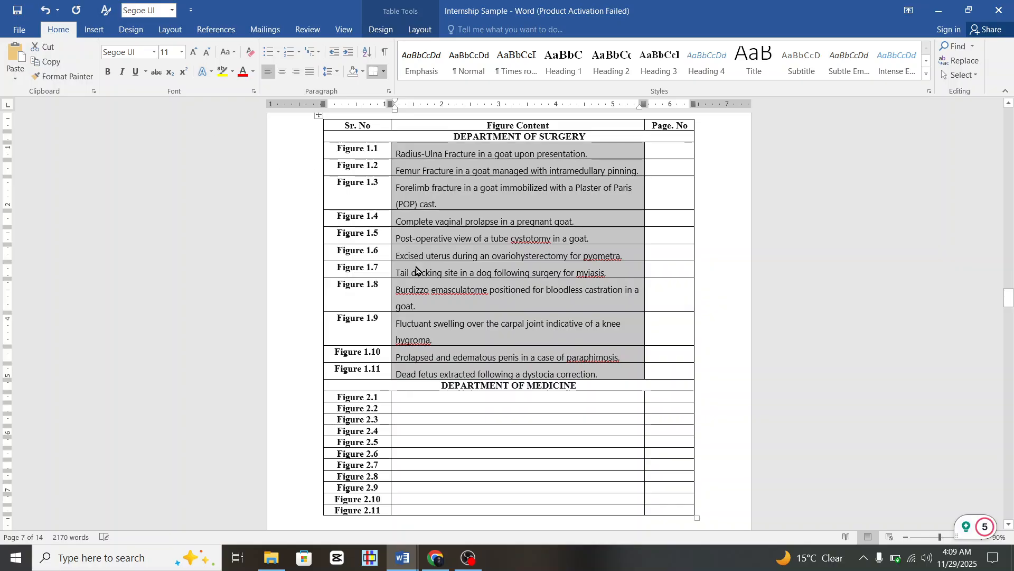
pyautogui.click(448, 283)
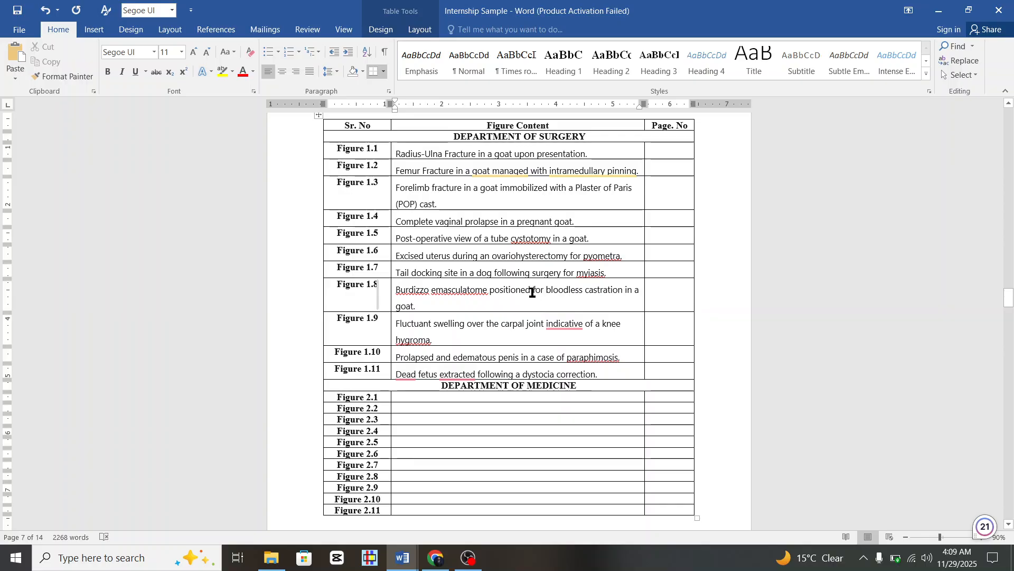
# Delete 'positioned' from Figure 1.8, 'Fluctuant' from 1.9 and 'Plaster of Paris' from 1.3.
pyautogui.moveTo(559, 325)
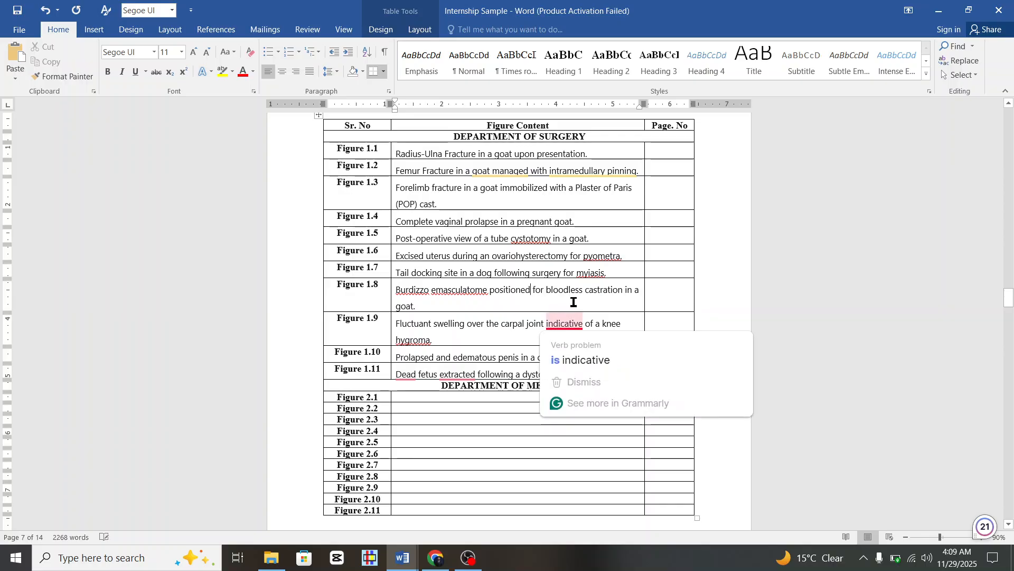
pyautogui.press('BackSpace')
pyautogui.press('BackSpace')
pyautogui.press('BackSpace')
pyautogui.press('BackSpace')
pyautogui.press('BackSpace')
pyautogui.press('BackSpace')
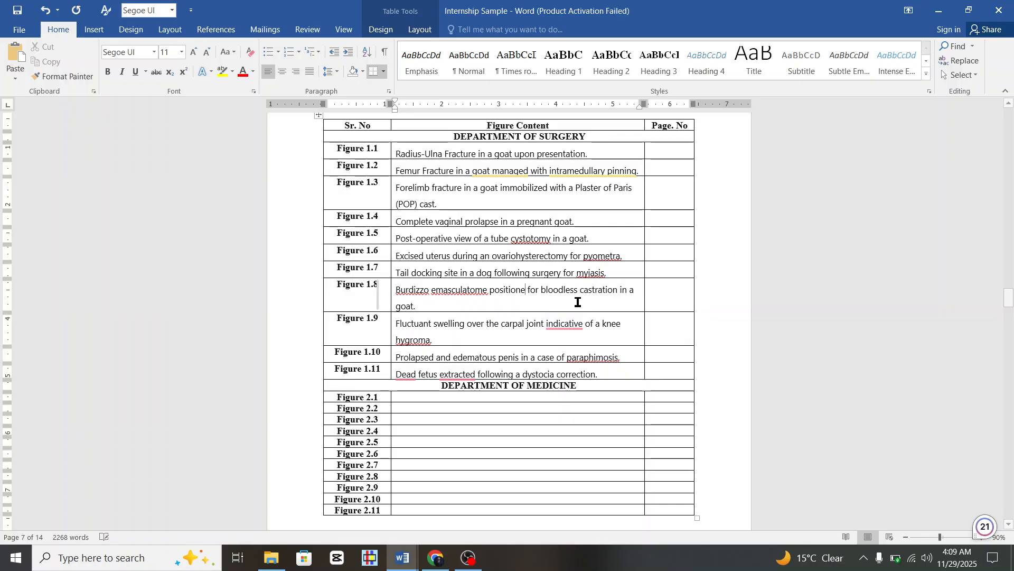
pyautogui.press('BackSpace')
pyautogui.press('BackSpace')
pyautogui.press('BackSpace')
pyautogui.press('BackSpace')
pyautogui.press('BackSpace')
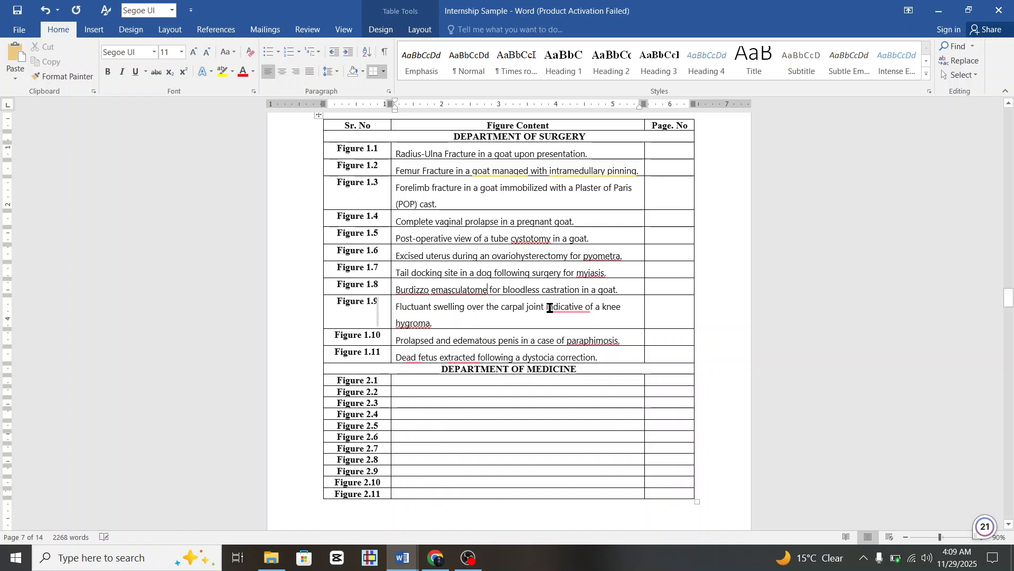
pyautogui.click(432, 307)
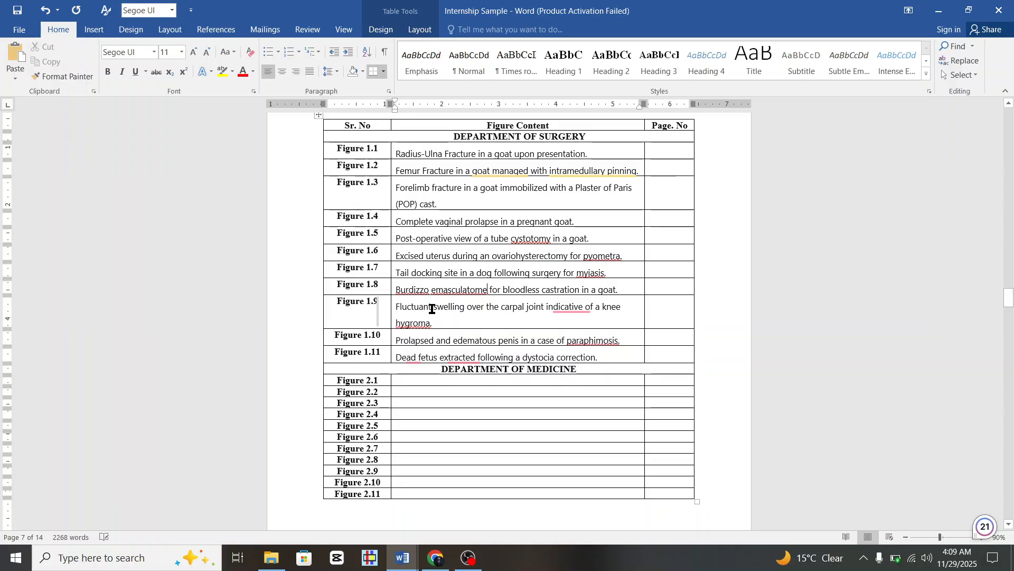
pyautogui.press('BackSpace')
pyautogui.press('BackSpace')
pyautogui.press('BackSpace')
pyautogui.press('BackSpace')
pyautogui.press('BackSpace')
pyautogui.press('BackSpace')
pyautogui.press('BackSpace')
pyautogui.press('BackSpace')
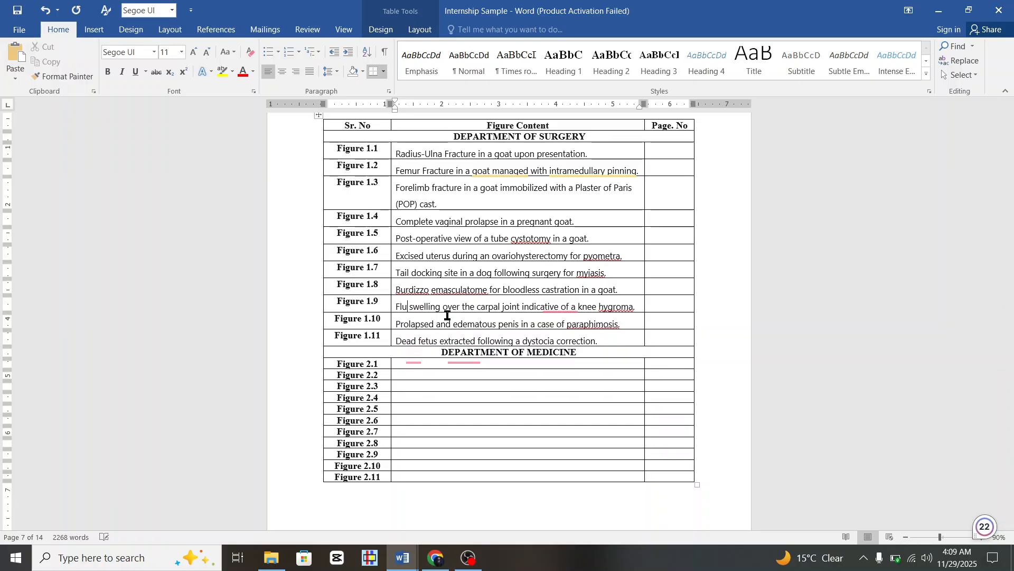
pyautogui.press('BackSpace')
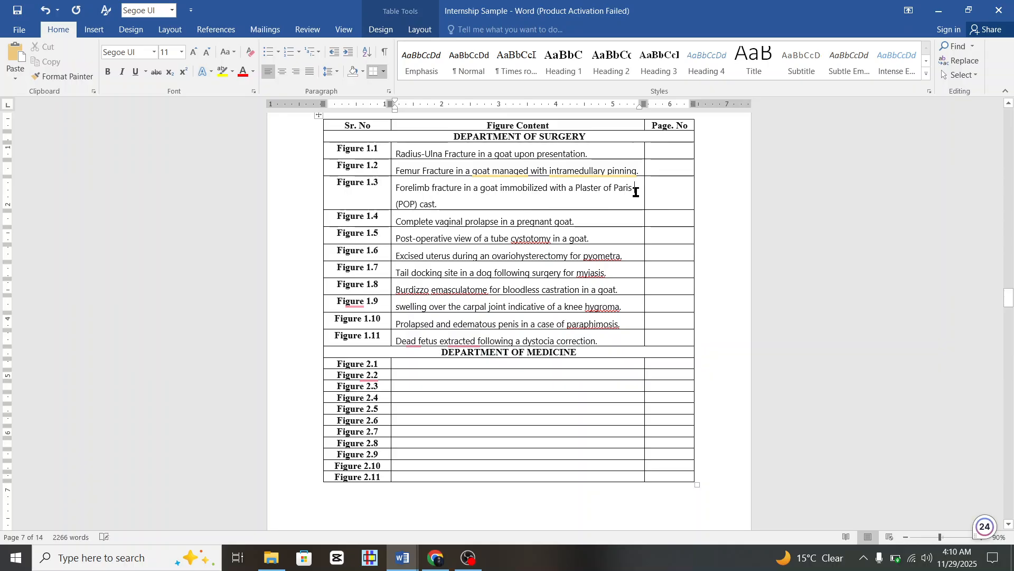
pyautogui.press('BackSpace')
pyautogui.press('BackSpace')
pyautogui.press('BackSpace')
pyautogui.press('BackSpace')
pyautogui.press('BackSpace')
pyautogui.press('BackSpace')
pyautogui.press('BackSpace')
pyautogui.press('BackSpace')
pyautogui.press('BackSpace')
pyautogui.press('BackSpace')
pyautogui.press('BackSpace')
pyautogui.press('BackSpace')
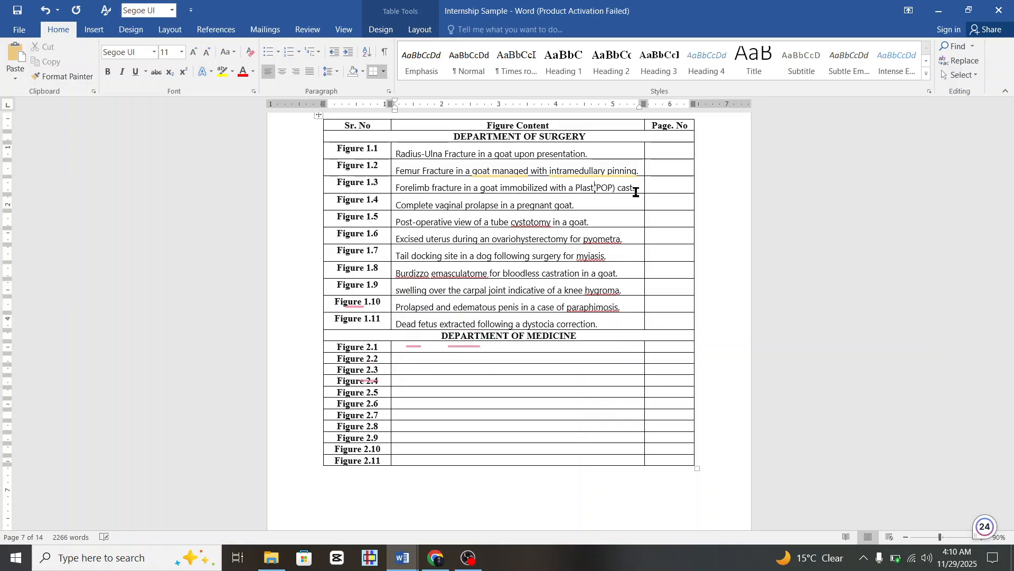
pyautogui.press('BackSpace')
pyautogui.press('BackSpace')
pyautogui.press('BackSpace')
pyautogui.press('BackSpace')
pyautogui.press('BackSpace')
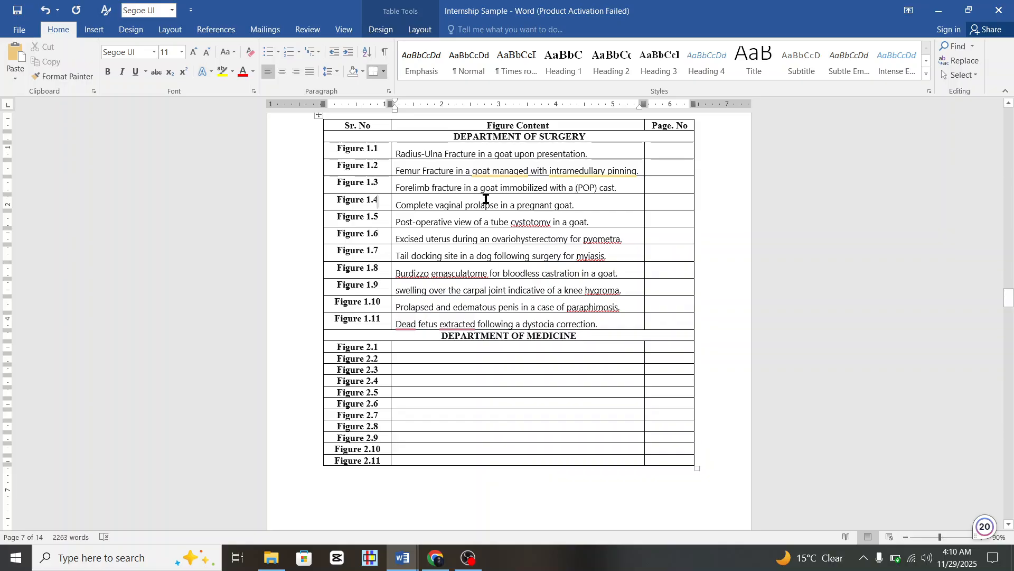
# Scroll through the report to confirm the Figure 1.1 Radius-Ulna image sits on page 5.
pyautogui.click(663, 150)
pyautogui.scroll(-20, 662, 296)
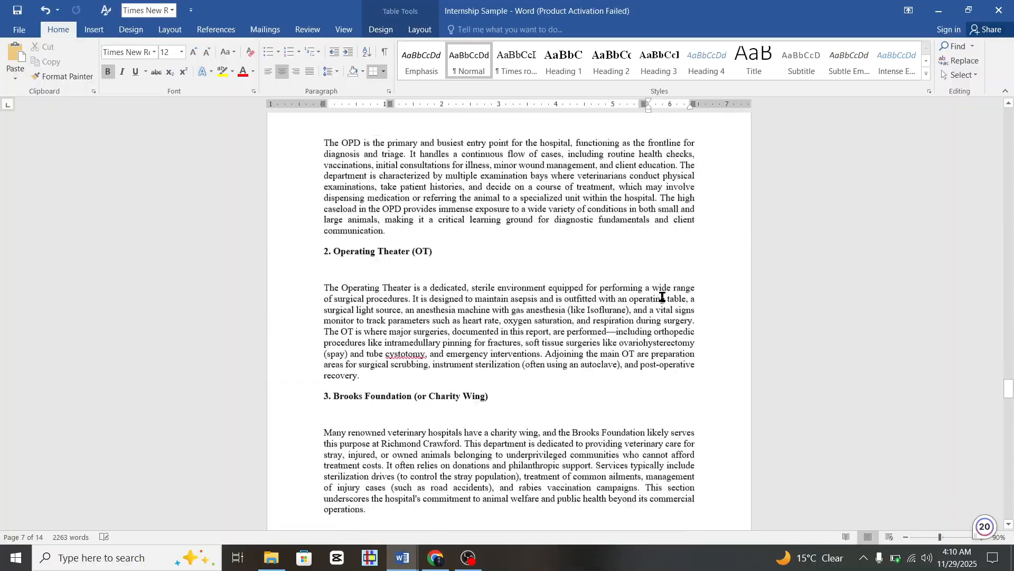
pyautogui.scroll(-15, 662, 297)
pyautogui.scroll(3, 612, 290)
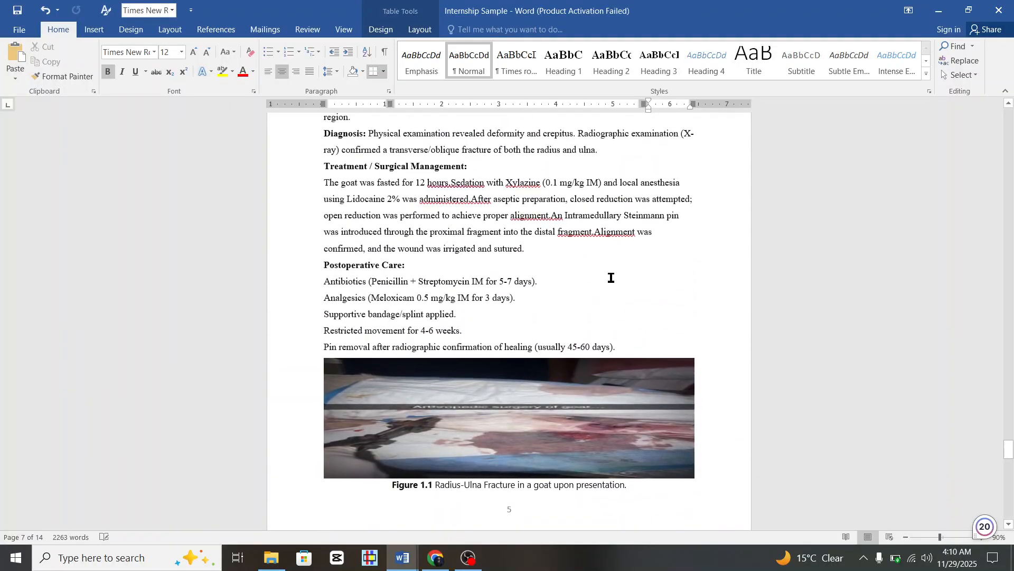
pyautogui.scroll(-3, 667, 426)
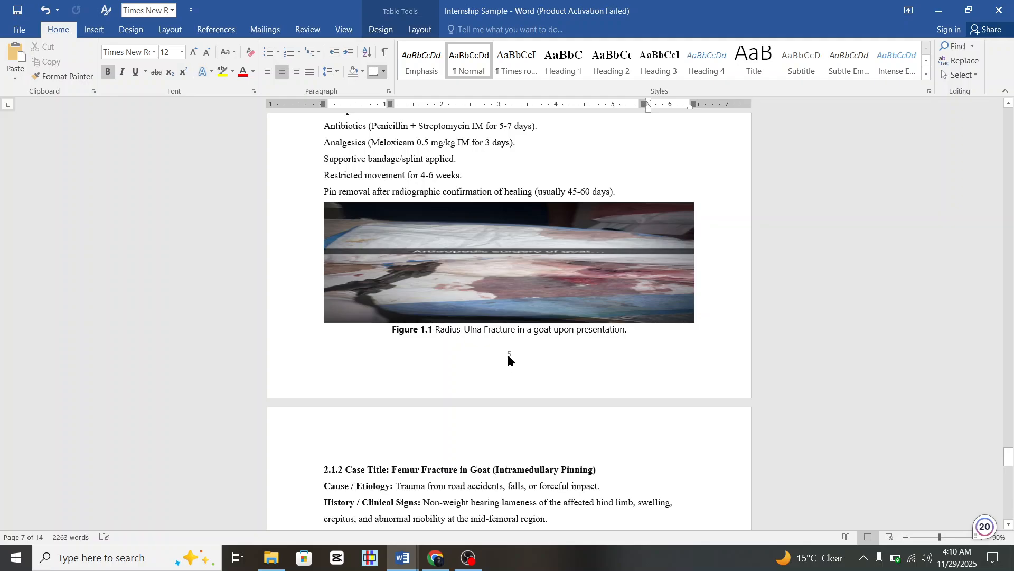
pyautogui.scroll(8, 512, 359)
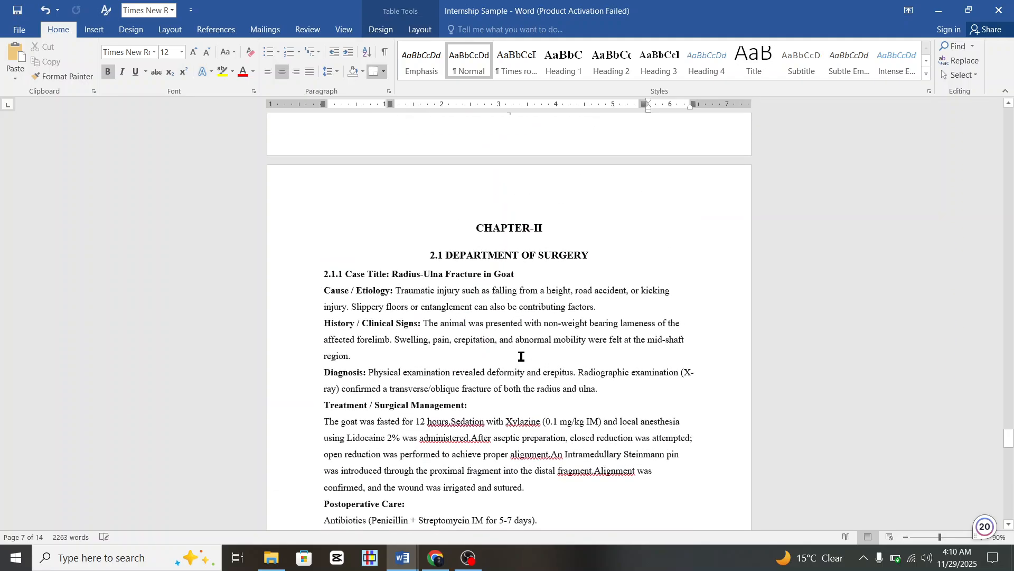
pyautogui.scroll(-14, 522, 356)
pyautogui.scroll(-1, 522, 357)
pyautogui.scroll(15, 569, 390)
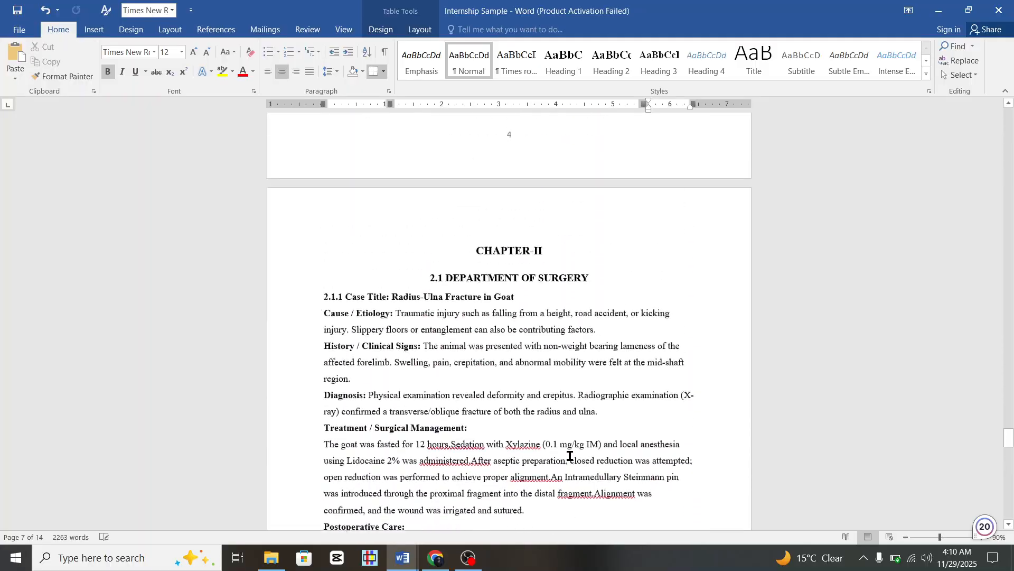
pyautogui.scroll(20, 569, 456)
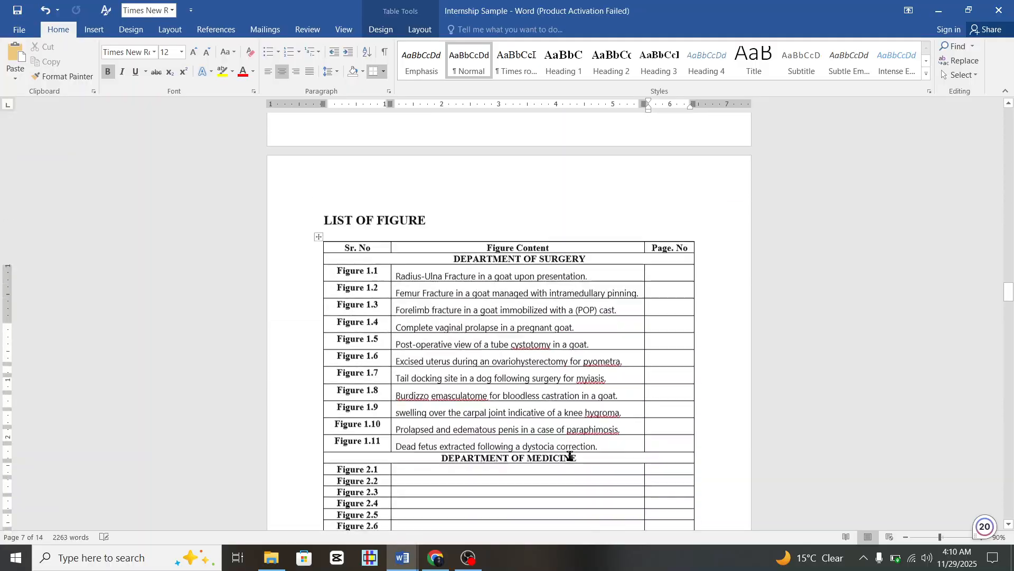
pyautogui.scroll(-3, 695, 491)
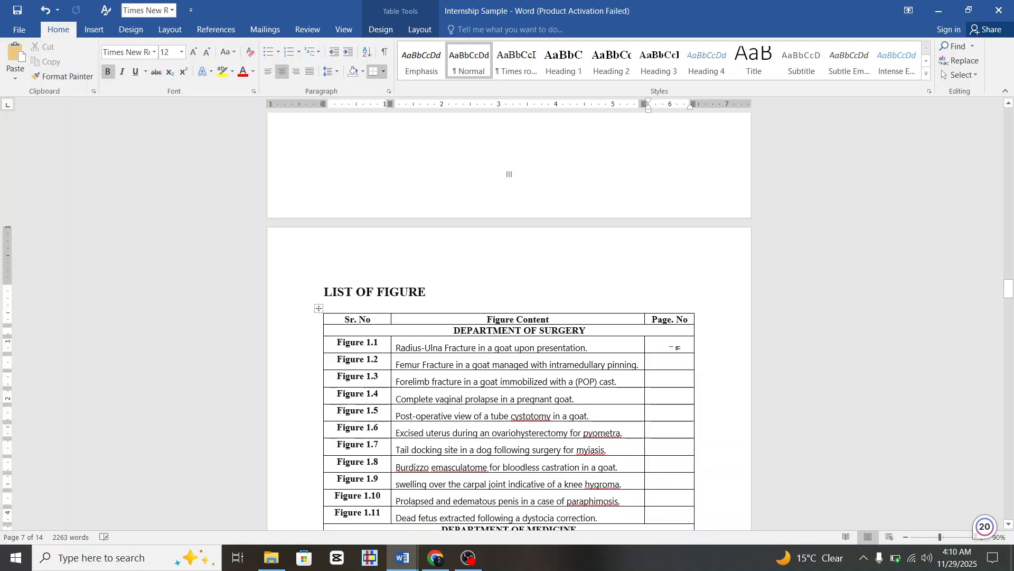
# Enter page numbers 6 through 15 for Figures 1.2–1.11 in the Page. No column.
pyautogui.hotkey('ctrl', 'z')
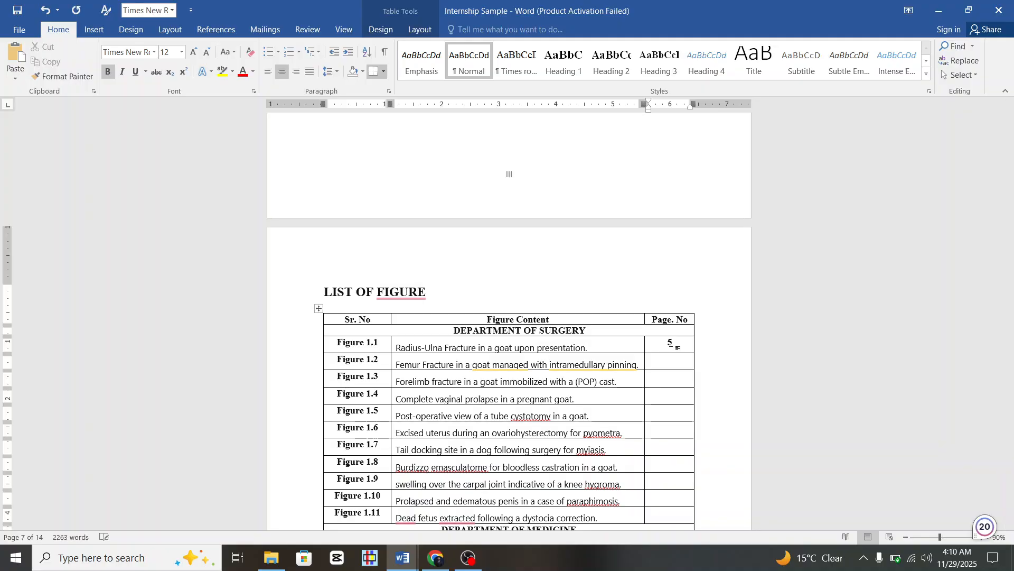
pyautogui.press('Down')
pyautogui.scroll(-3, 801, 389)
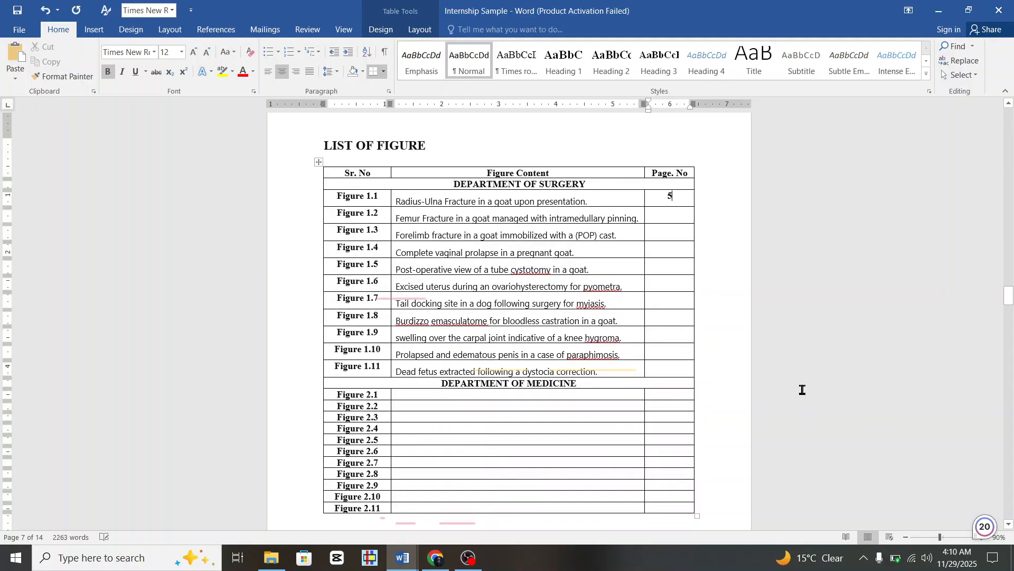
pyautogui.write('6')
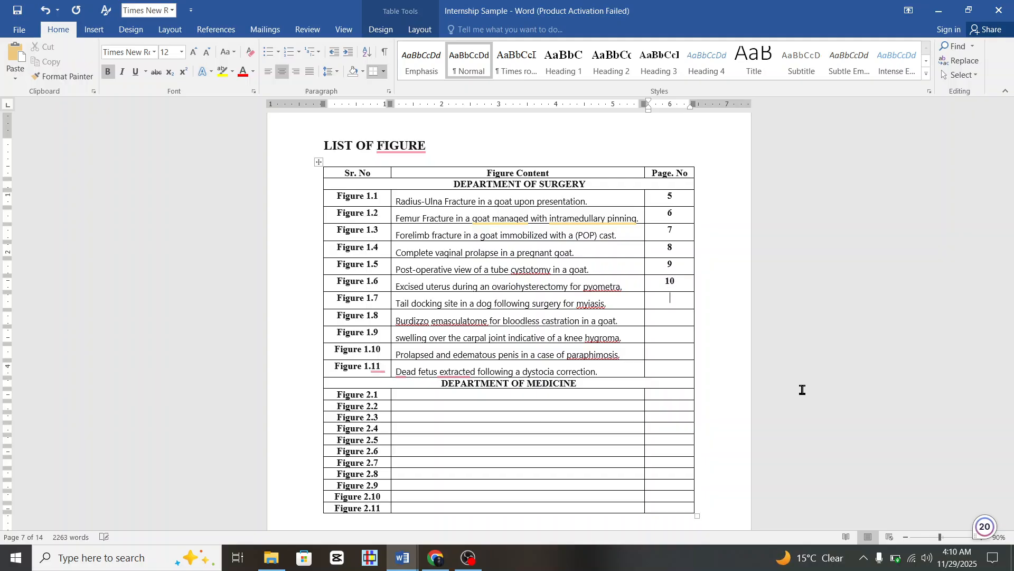
pyautogui.write('1')
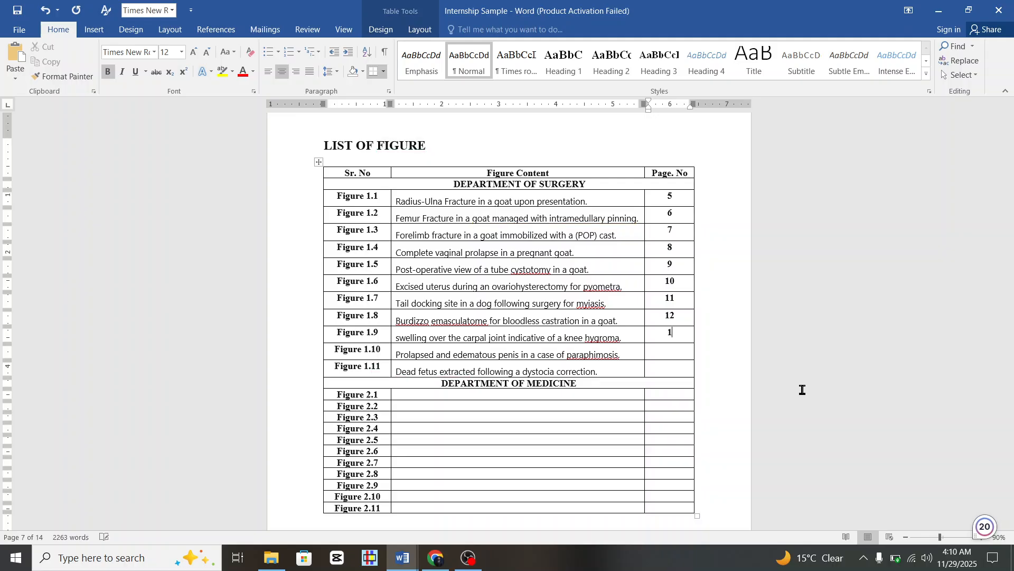
pyautogui.write('3')
pyautogui.press('Down')
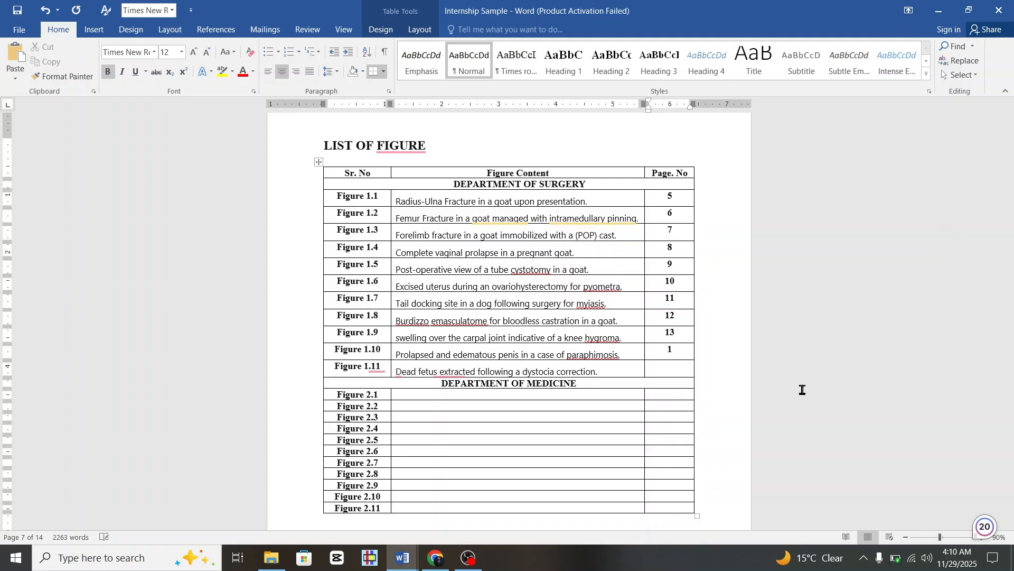
pyautogui.write('15')
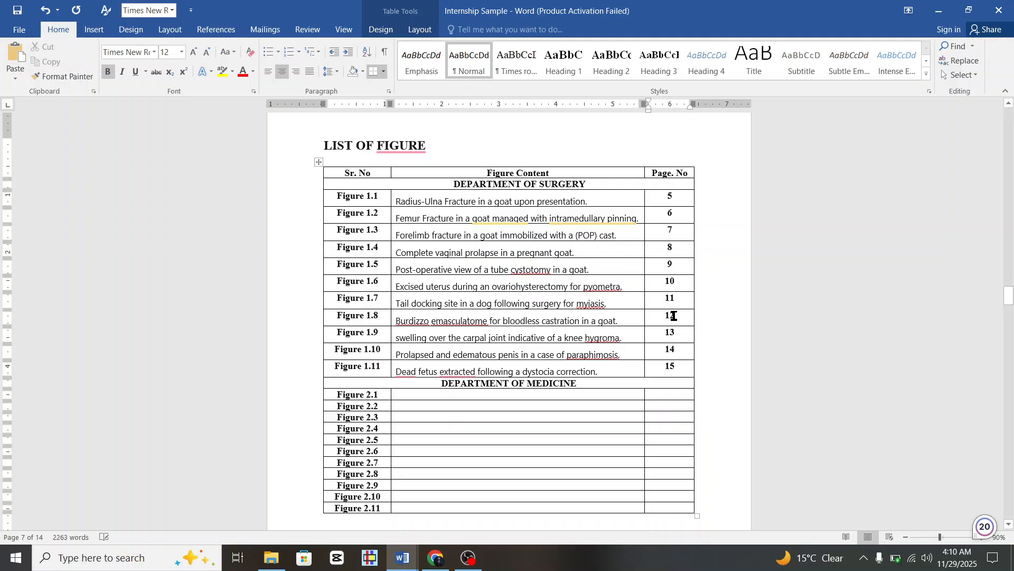
# Review the completed Surgery entries, placing the caret in the Femur Fracture caption.
pyautogui.scroll(-2, 518, 293)
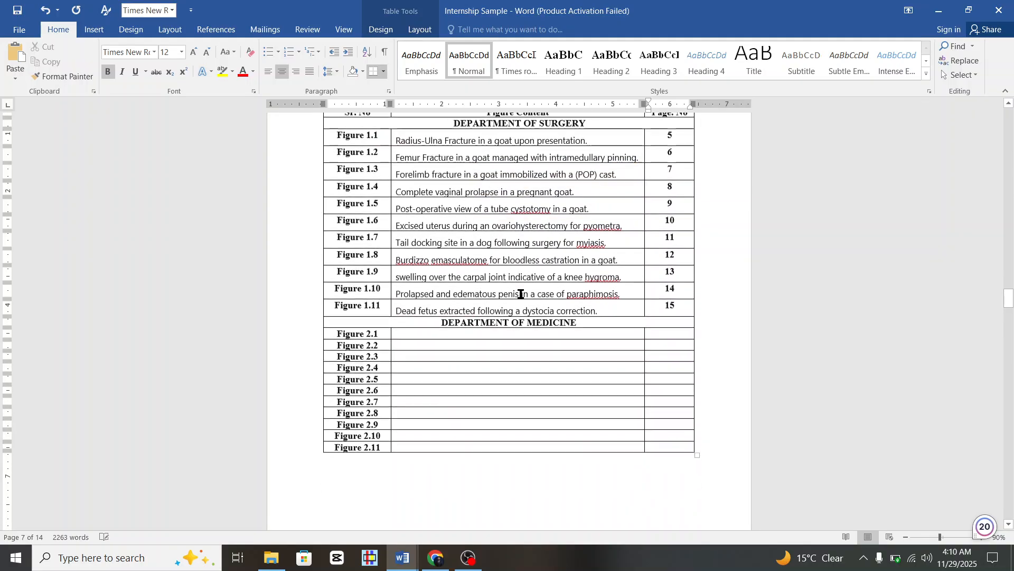
pyautogui.scroll(1, 493, 244)
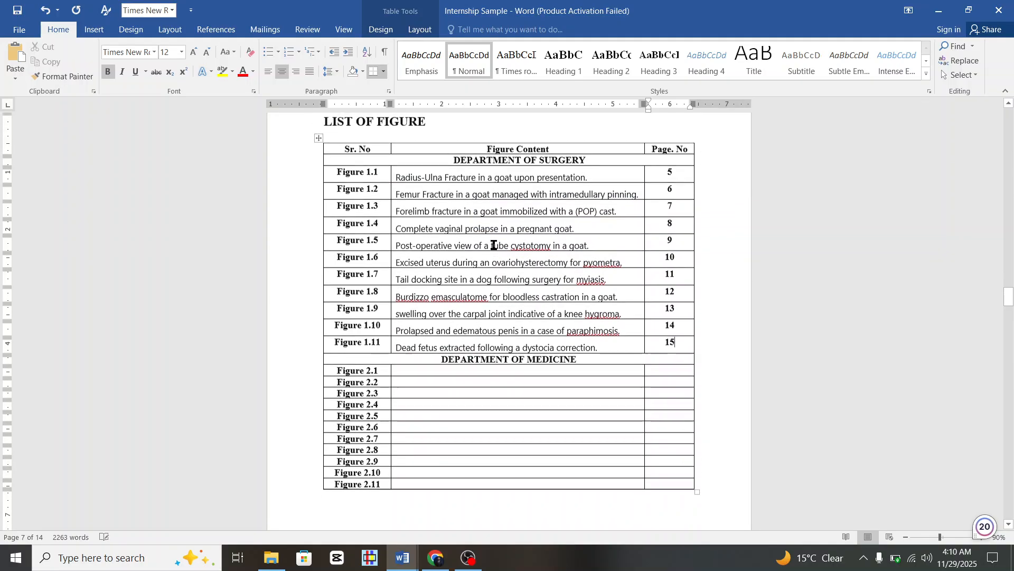
pyautogui.click(409, 194)
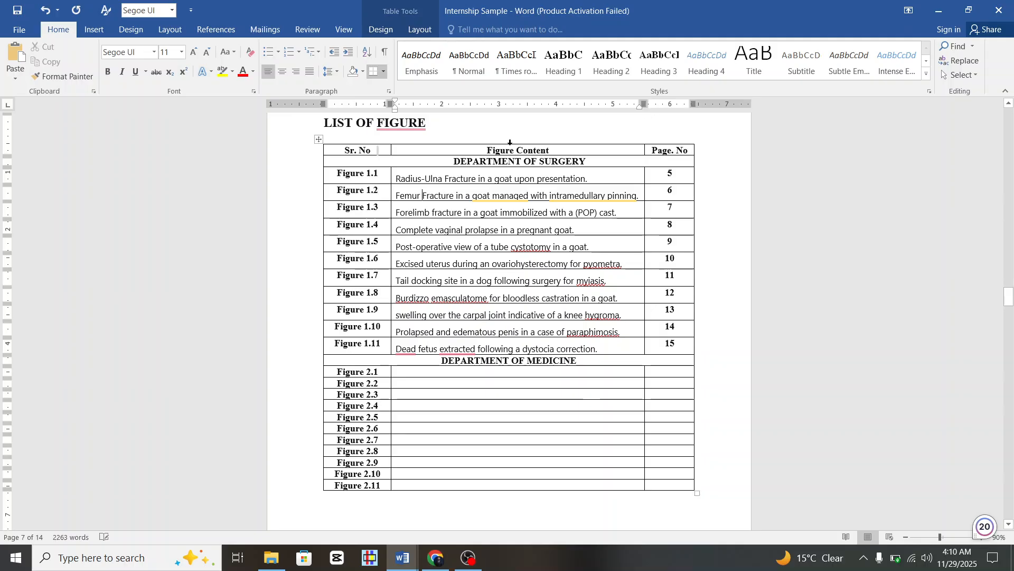
pyautogui.scroll(-2, 510, 145)
pyautogui.scroll(-20, 511, 147)
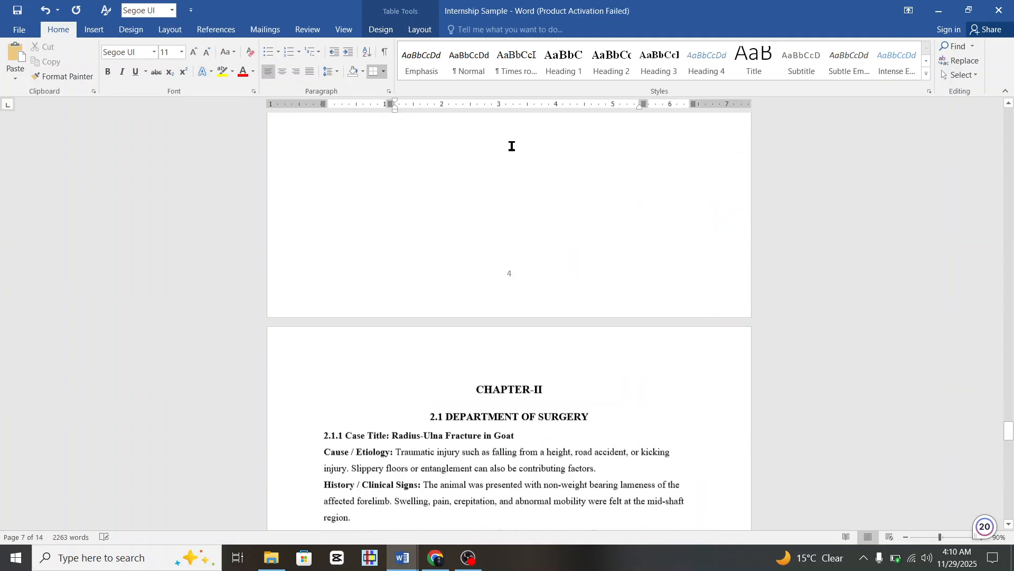
pyautogui.scroll(3, 511, 149)
pyautogui.scroll(-5, 412, 248)
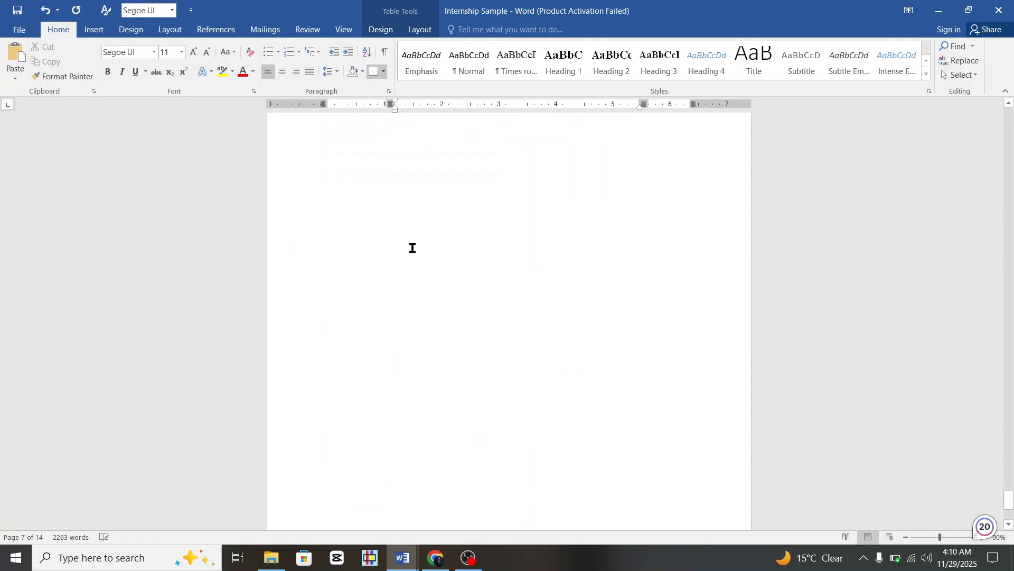
# Scroll the DeepSeek chat back to the 2.1.10 Paraphimosis in Goat case details.
pyautogui.click(436, 558)
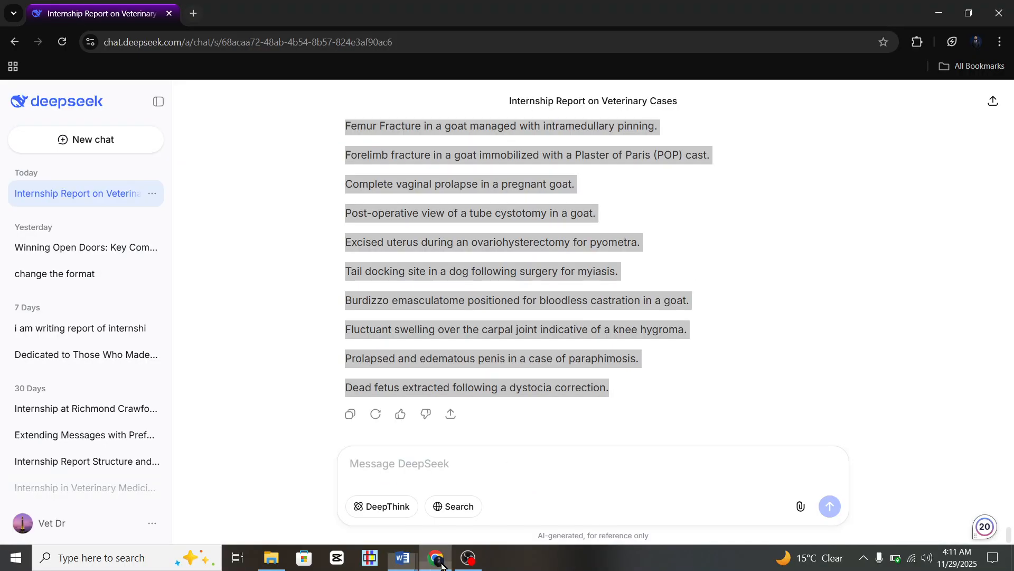
pyautogui.scroll(15, 488, 245)
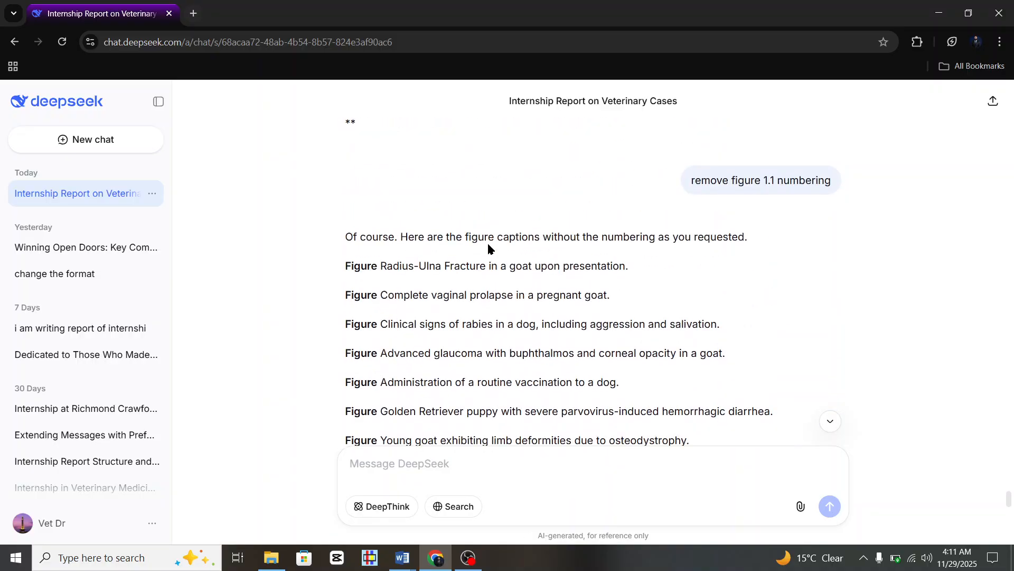
pyautogui.scroll(15, 489, 248)
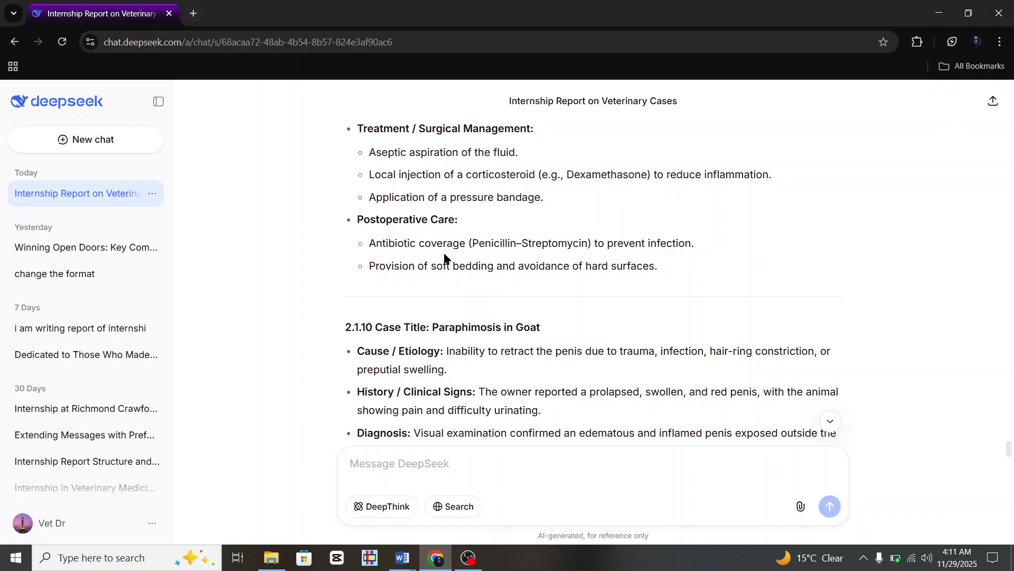
pyautogui.scroll(-3, 445, 256)
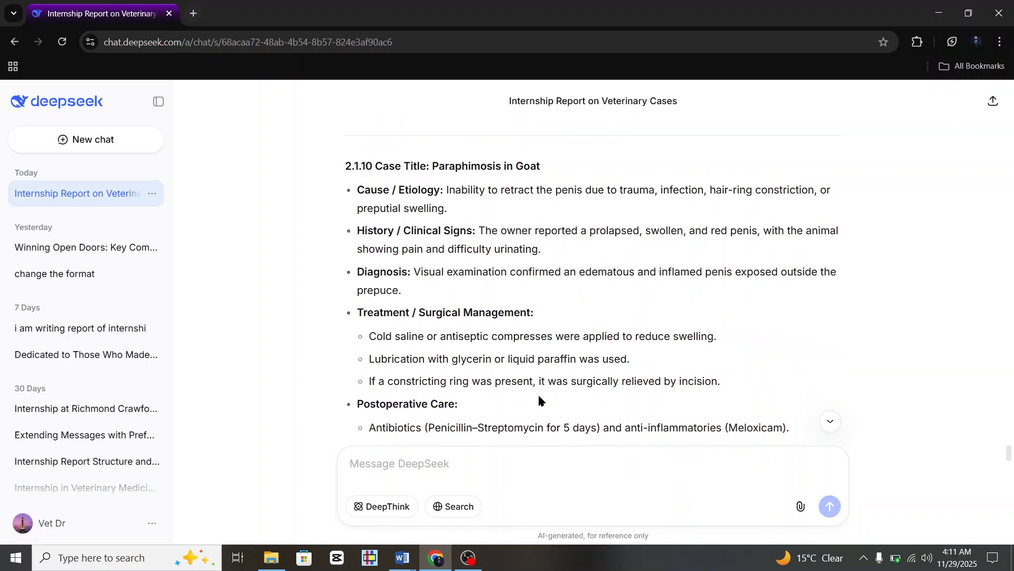
# Return to the report's blank last page, glance at DeepSeek, and save the report.
pyautogui.click(438, 555)
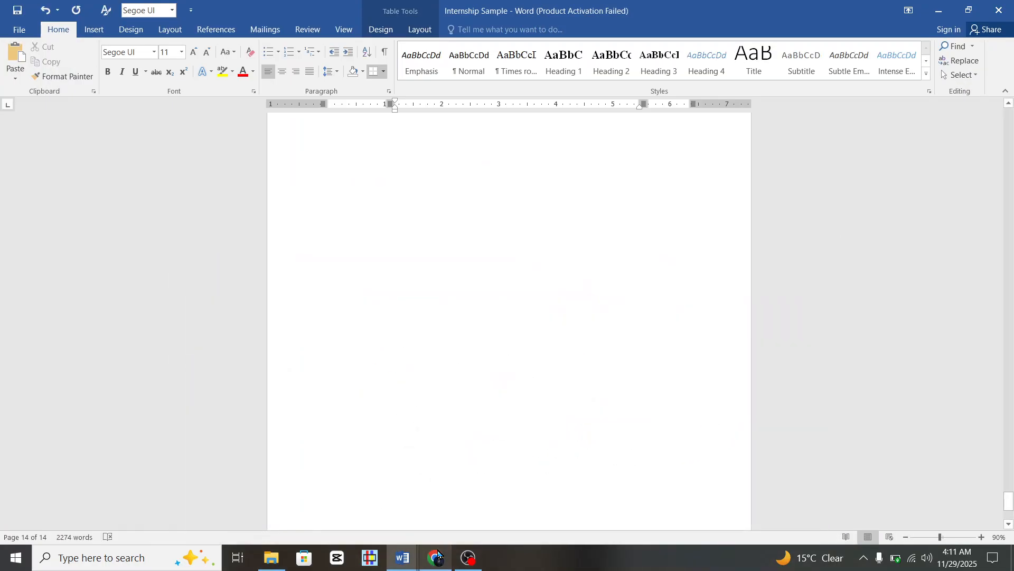
pyautogui.click(467, 381)
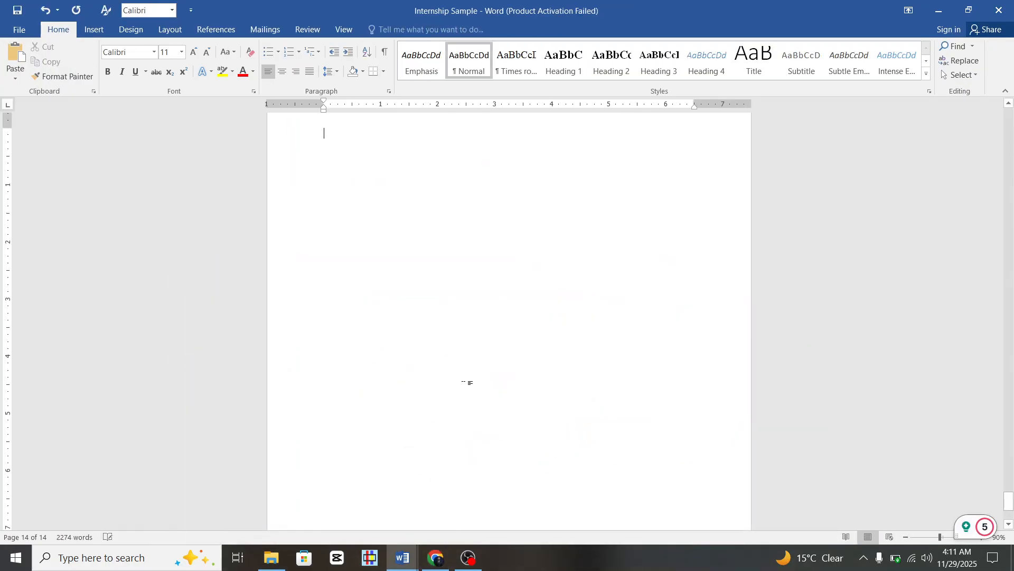
pyautogui.scroll(5, 535, 320)
pyautogui.scroll(-3, 534, 322)
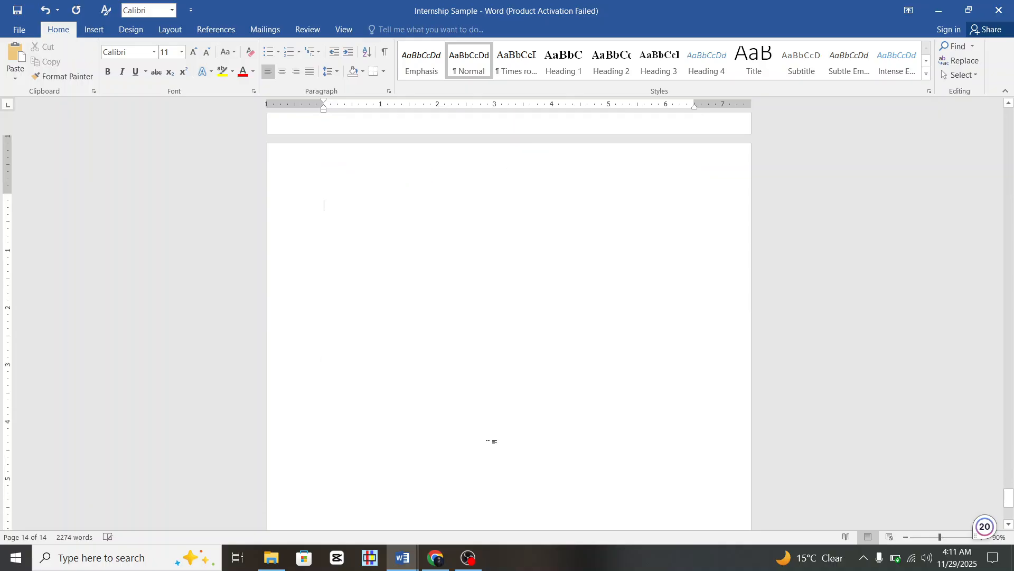
pyautogui.click(430, 562)
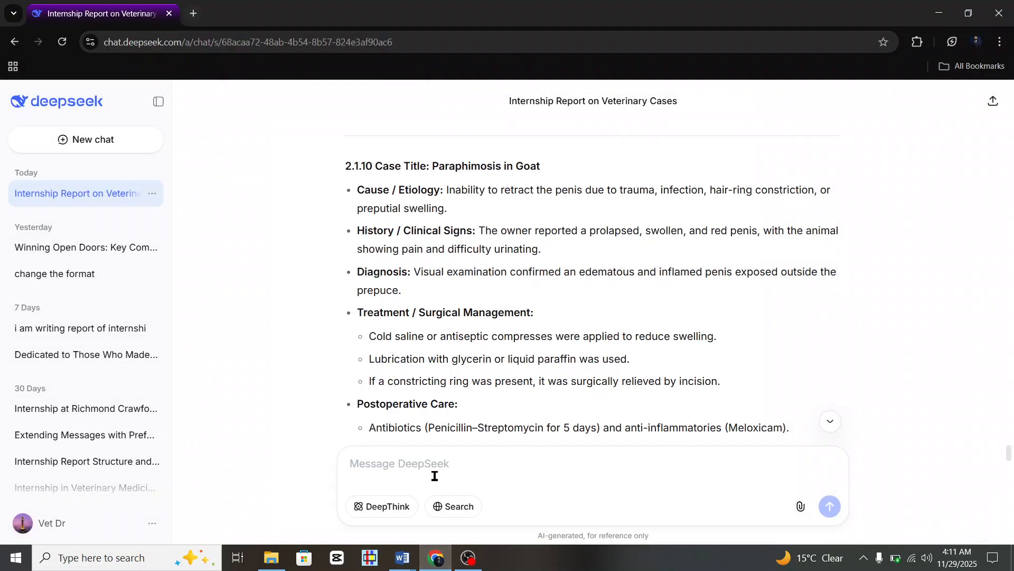
pyautogui.click(402, 558)
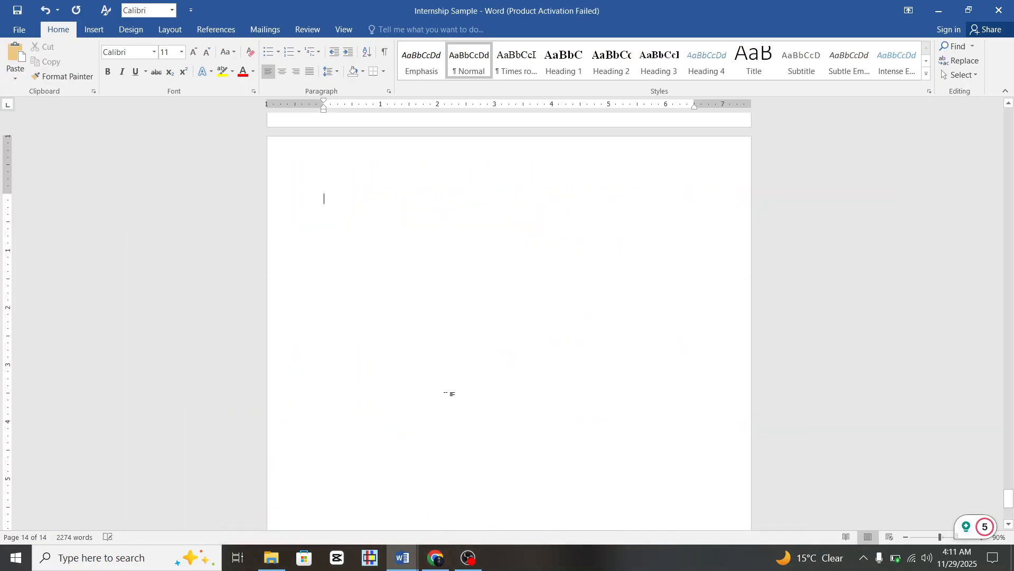
pyautogui.hotkey('ctrl', 's')
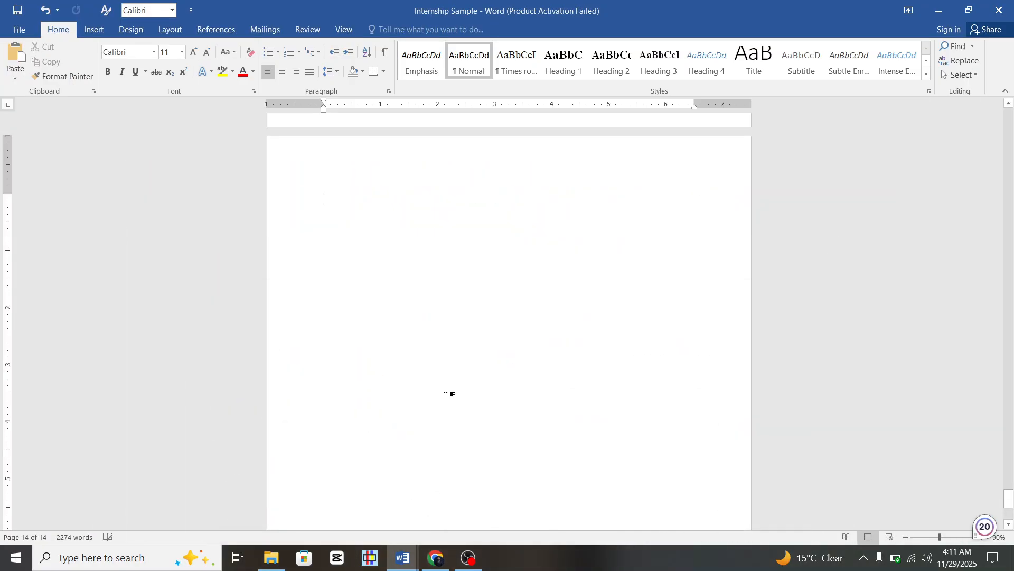